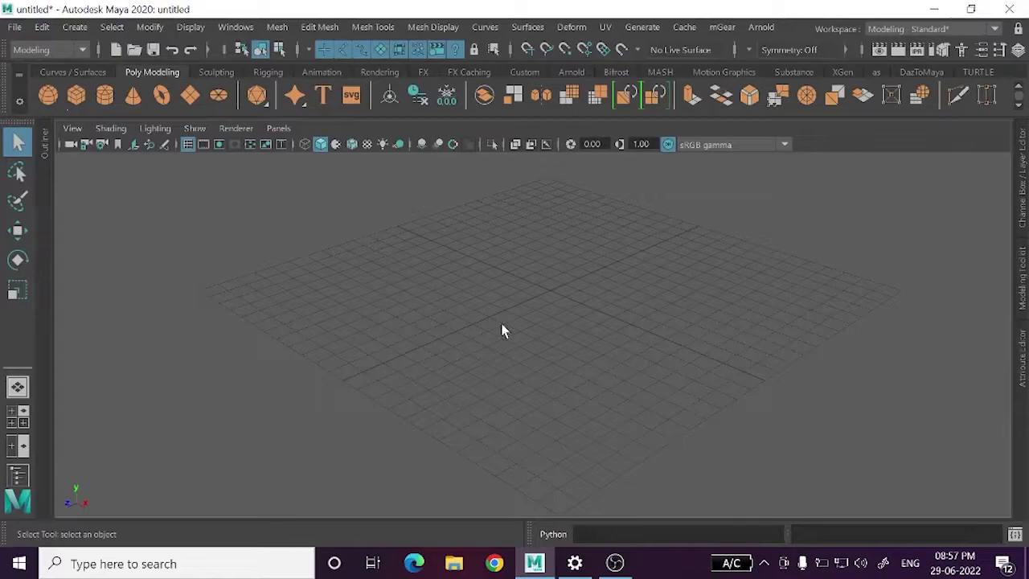
# - Minimize Maya and open the planish hammer photo from the desktop, zooming it in
pyautogui.keyDown('alt'); pyautogui.moveTo(501, 329); pyautogui.dragTo(502, 323); pyautogui.keyUp('alt')
pyautogui.keyDown('alt'); pyautogui.moveTo(502, 322); pyautogui.dragTo(511, 330, button='right'); pyautogui.keyUp('alt')
pyautogui.click(936, 13)
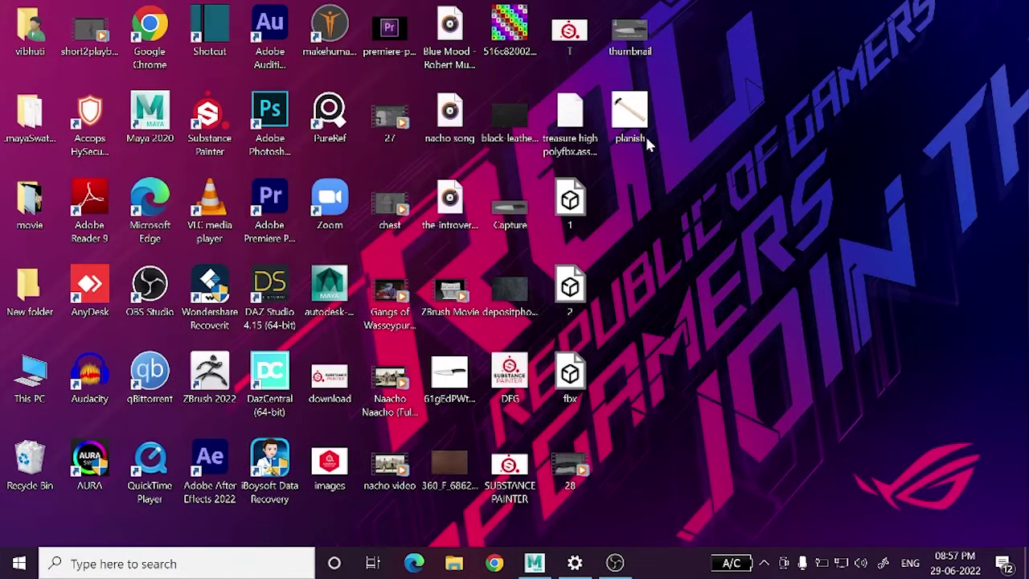
pyautogui.doubleClick(630, 116)
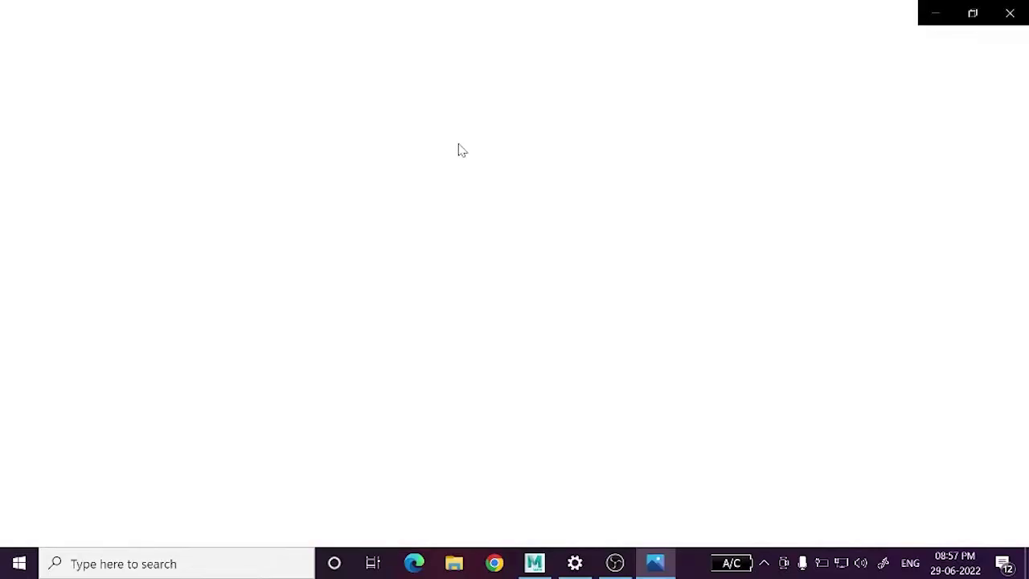
pyautogui.click(419, 53)
pyautogui.moveTo(359, 85); pyautogui.dragTo(375, 88)
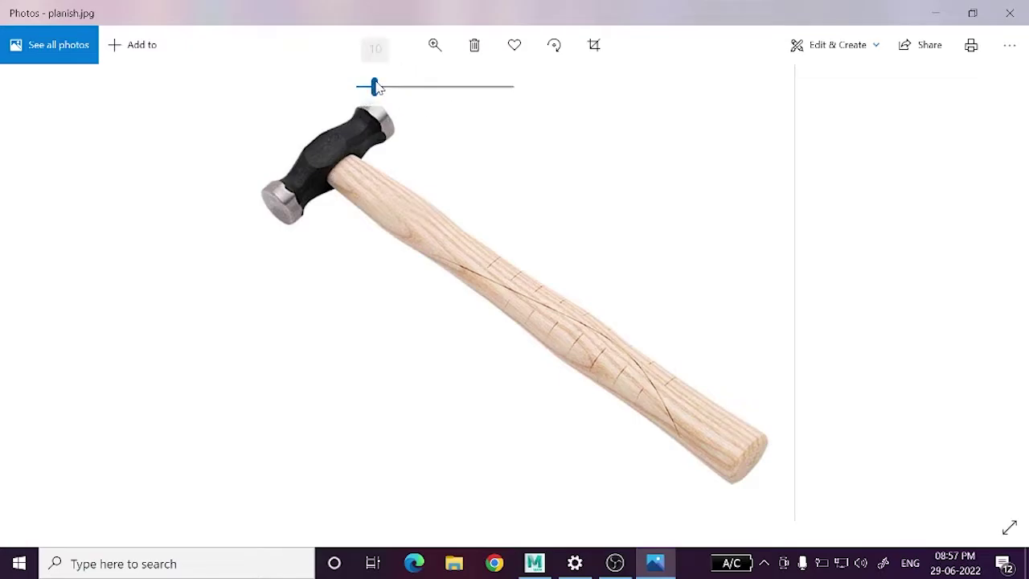
pyautogui.moveTo(375, 87); pyautogui.dragTo(425, 87)
# - Pan over the photo's hammer head and full handle length, then close the viewer
pyautogui.moveTo(220, 160); pyautogui.dragTo(434, 361)
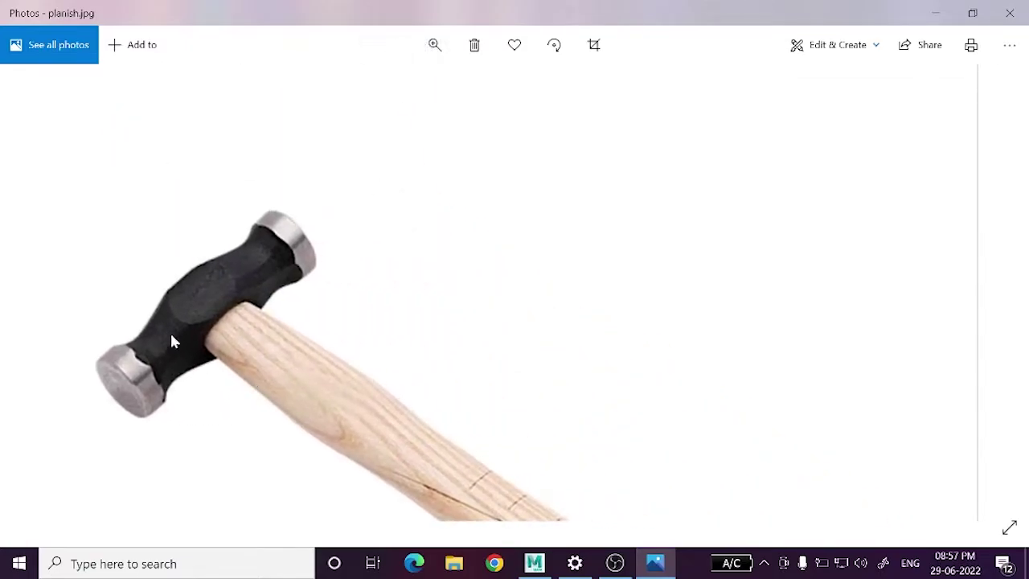
pyautogui.moveTo(171, 342); pyautogui.dragTo(253, 311)
pyautogui.moveTo(198, 358); pyautogui.dragTo(193, 239)
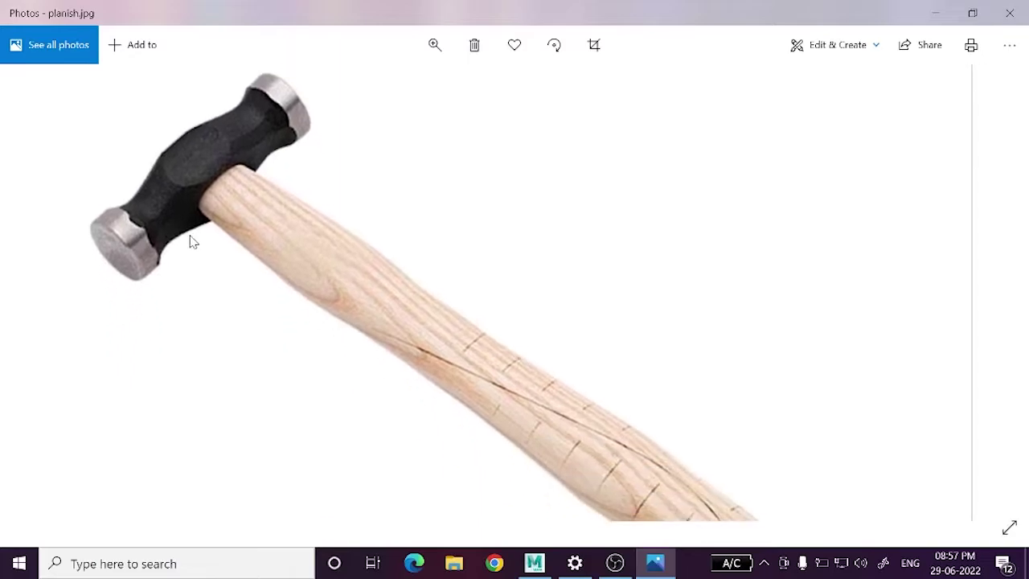
pyautogui.moveTo(659, 416)
pyautogui.mouseDown()
pyautogui.moveTo(487, 142)
pyautogui.moveTo(811, 410)
pyautogui.moveTo(390, 241)
pyautogui.moveTo(544, 335)
pyautogui.moveTo(421, 120)
pyautogui.moveTo(495, 265)
pyautogui.mouseUp()
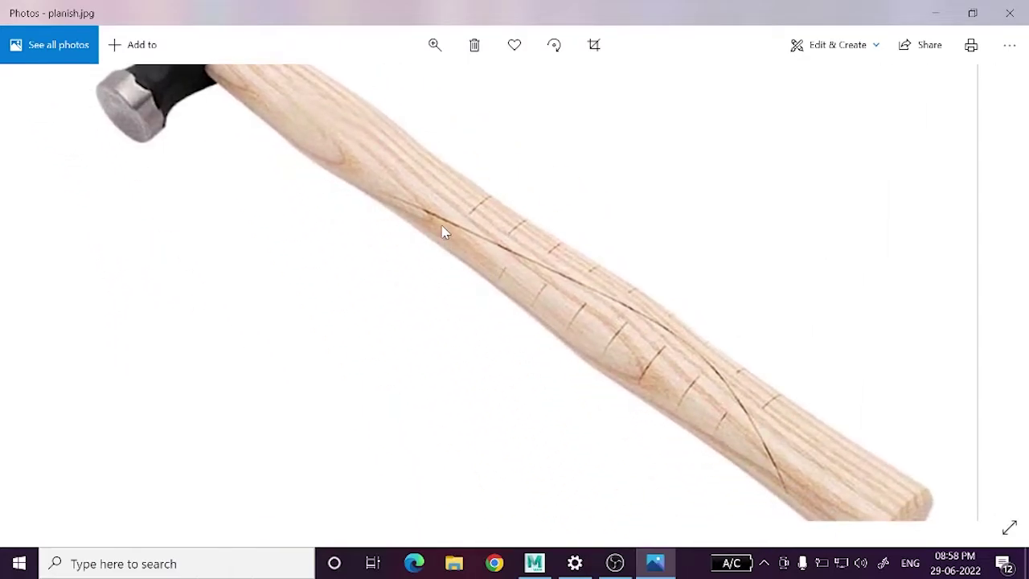
pyautogui.moveTo(445, 233)
pyautogui.mouseDown()
pyautogui.moveTo(563, 377)
pyautogui.moveTo(528, 172)
pyautogui.moveTo(684, 331)
pyautogui.moveTo(434, 176)
pyautogui.moveTo(648, 340)
pyautogui.moveTo(285, 217)
pyautogui.moveTo(335, 260)
pyautogui.moveTo(340, 317)
pyautogui.moveTo(243, 214)
pyautogui.mouseUp()
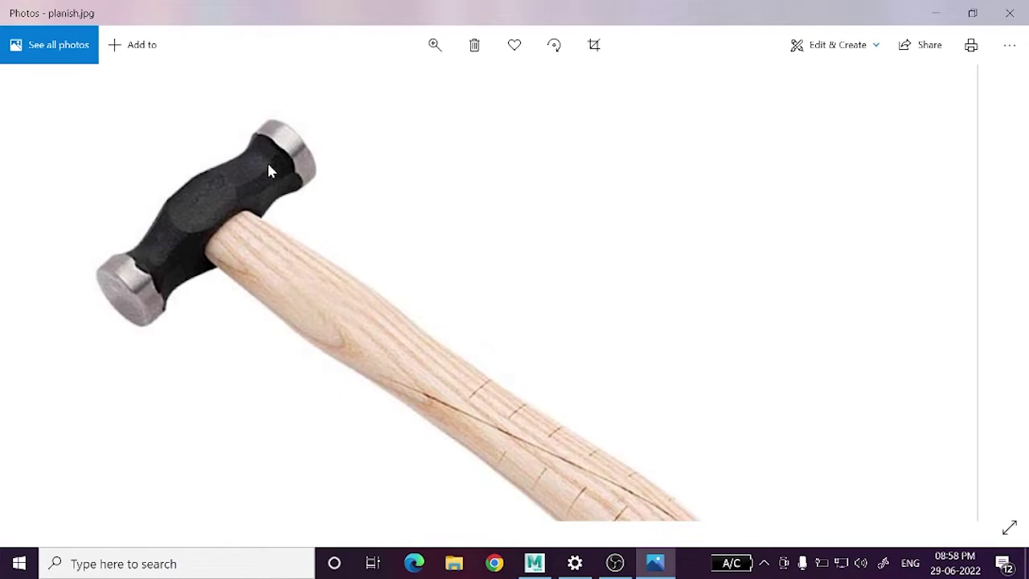
pyautogui.moveTo(250, 250)
pyautogui.mouseDown()
pyautogui.moveTo(443, 246)
pyautogui.moveTo(374, 199)
pyautogui.mouseUp()
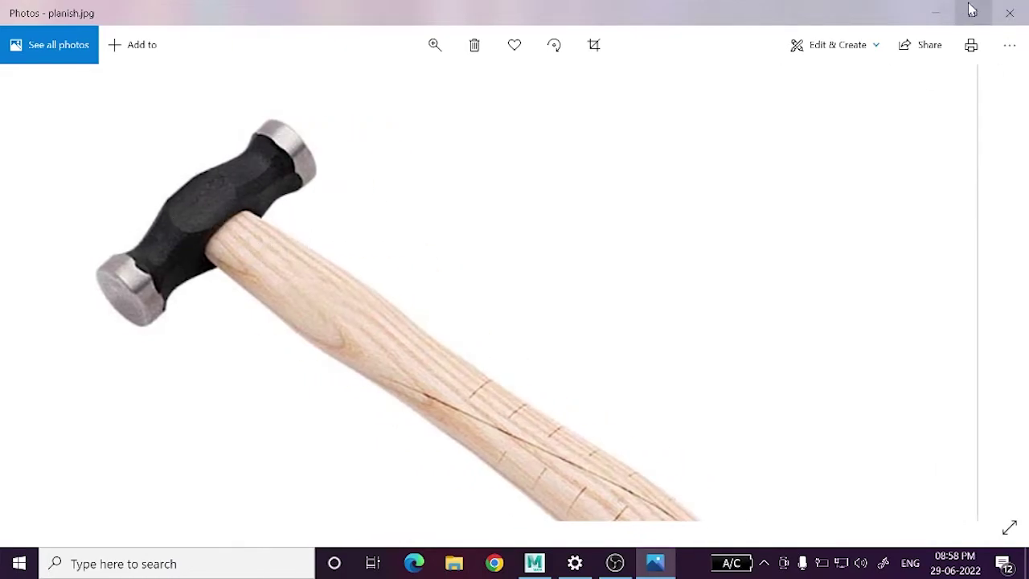
pyautogui.click(1010, 12)
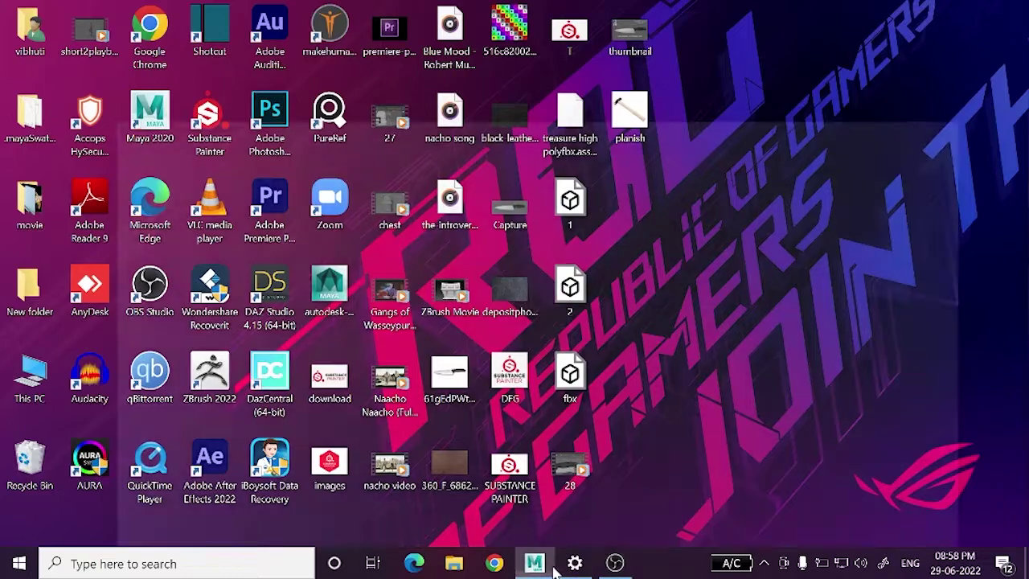
# - Restore Maya and switch the viewport to top view, then the four-view layout
pyautogui.click(550, 566)
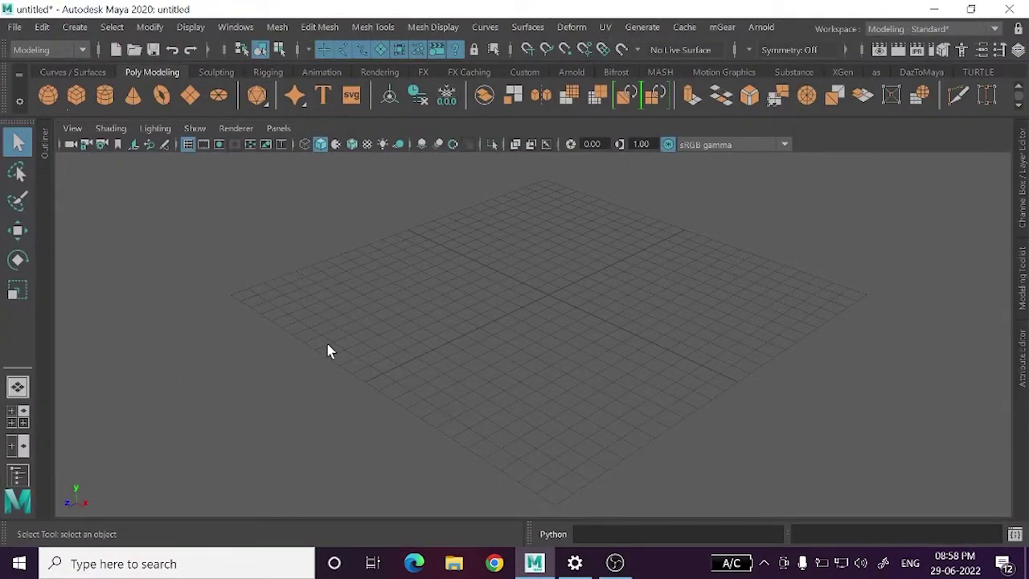
pyautogui.press('space')
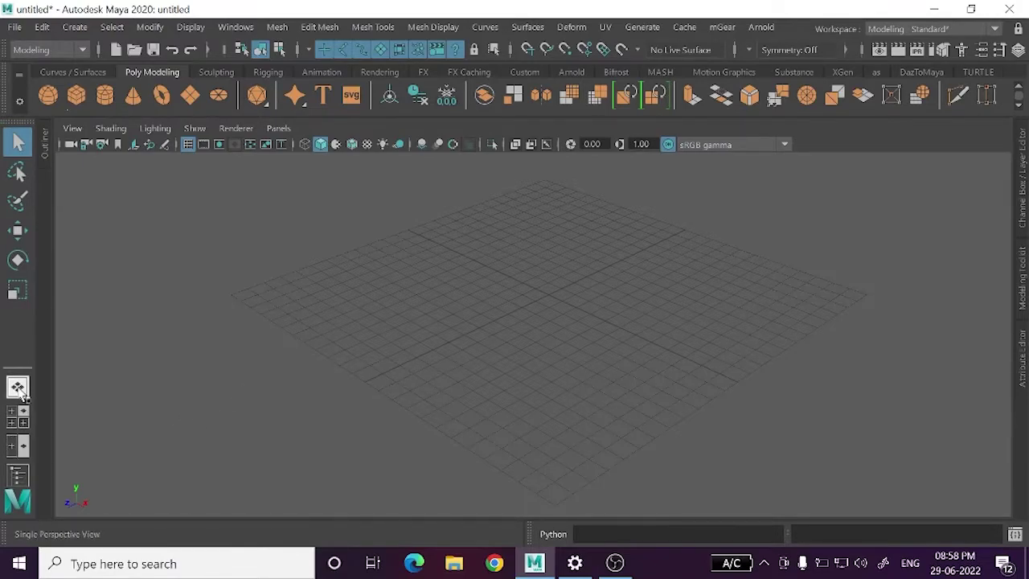
pyautogui.press('space')
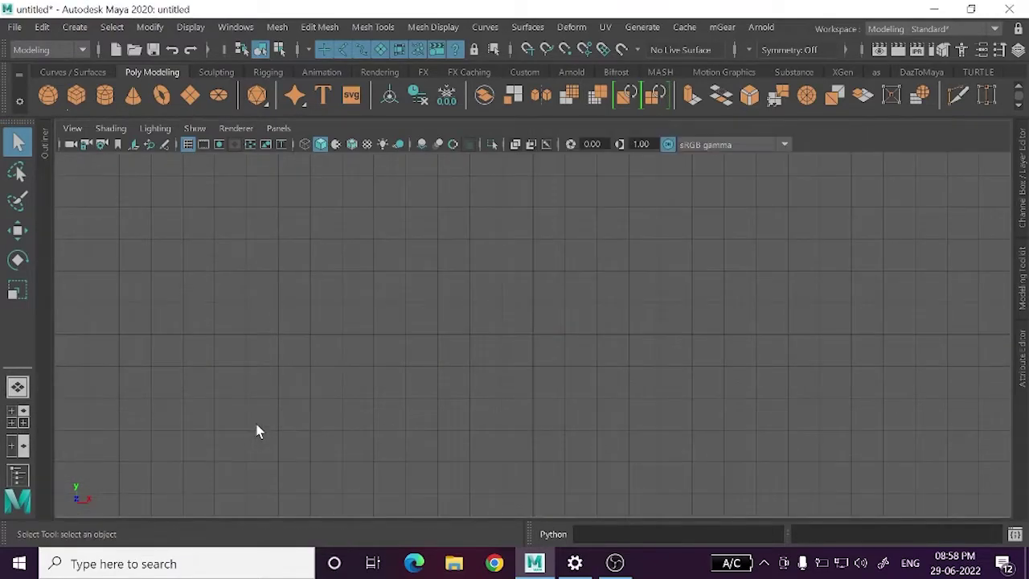
pyautogui.press('space')
pyautogui.press('space')
# - Import planish.jpg from the desktop as an image plane, then return to the perspective view
pyautogui.click(134, 145)
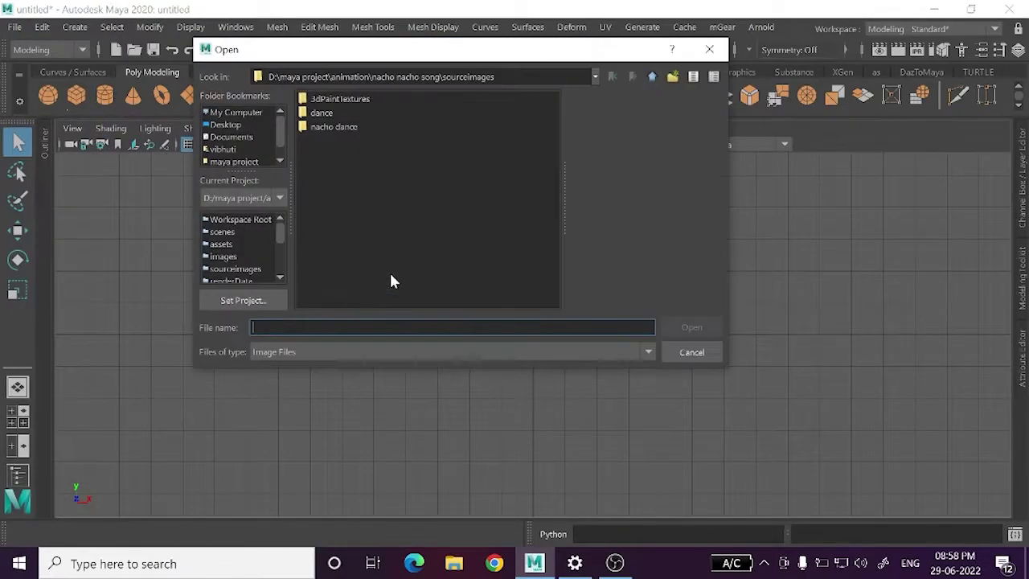
pyautogui.click(227, 126)
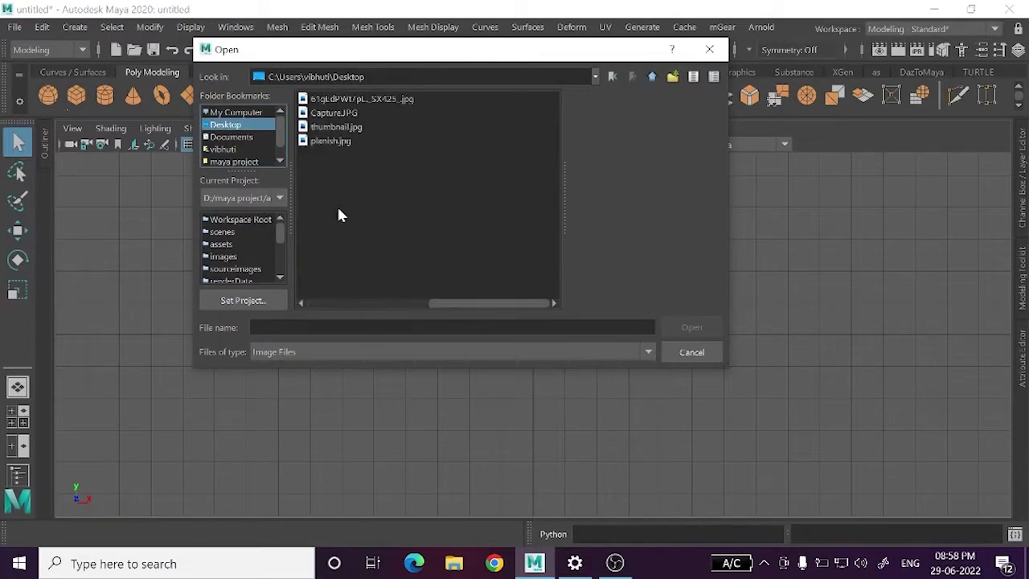
pyautogui.click(328, 143)
pyautogui.click(671, 327)
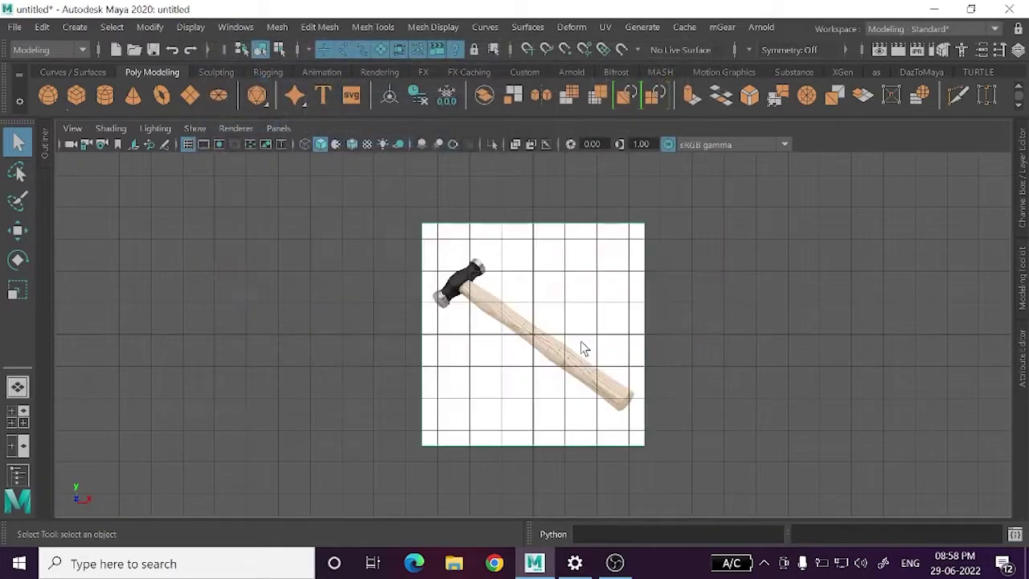
pyautogui.press('r')
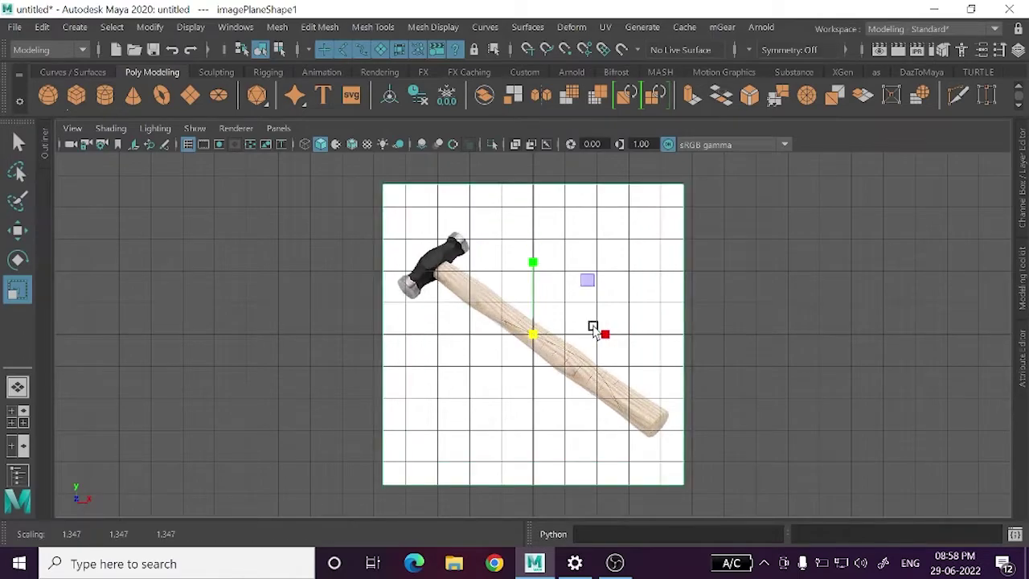
pyautogui.press('space')
pyautogui.press('space')
pyautogui.press('w')
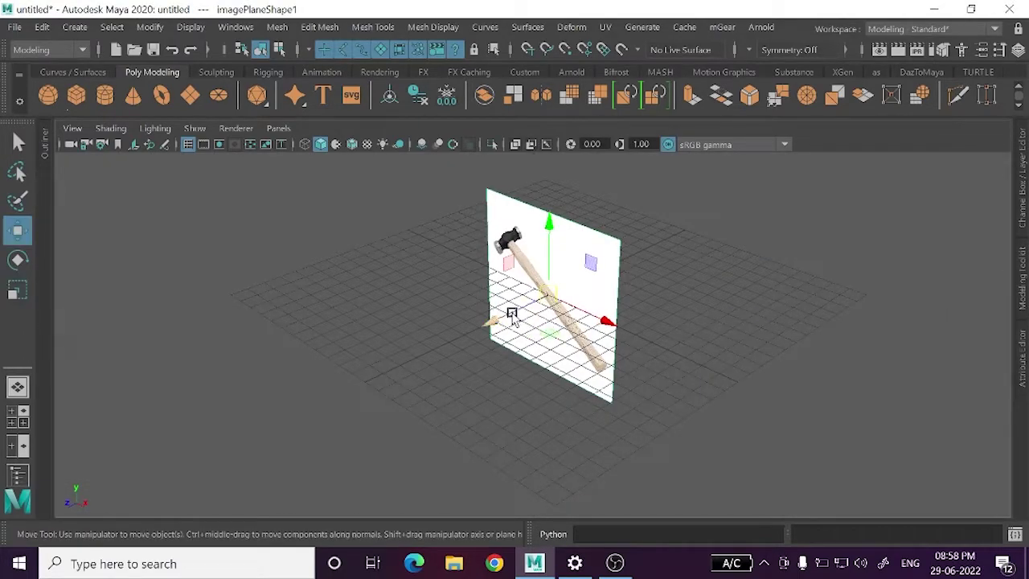
# - Orbit and zoom the perspective view to look at the hammer image plane front-on
pyautogui.moveTo(511, 314)
pyautogui.keyDown('alt'); pyautogui.mouseDown()
pyautogui.moveTo(661, 281)
pyautogui.moveTo(546, 322)
pyautogui.moveTo(563, 268)
pyautogui.moveTo(640, 321)
pyautogui.moveTo(592, 252)
pyautogui.moveTo(596, 187)
pyautogui.mouseUp(); pyautogui.keyUp('alt')
pyautogui.click(730, 357)
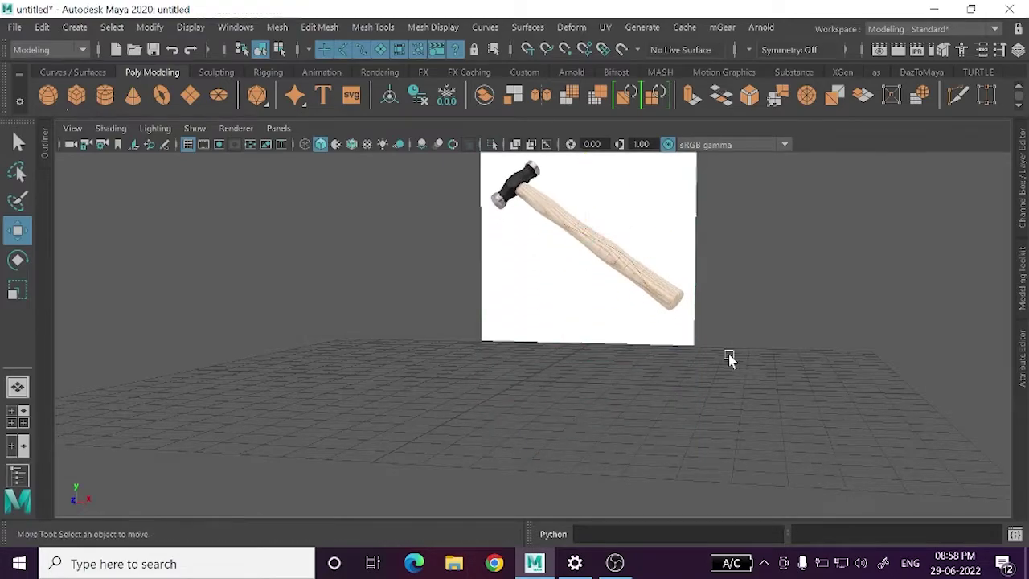
pyautogui.moveTo(730, 356)
pyautogui.keyDown('alt'); pyautogui.mouseDown()
pyautogui.moveTo(590, 353)
pyautogui.moveTo(592, 370)
pyautogui.moveTo(551, 423)
pyautogui.mouseUp(); pyautogui.keyUp('alt')
pyautogui.click(547, 346)
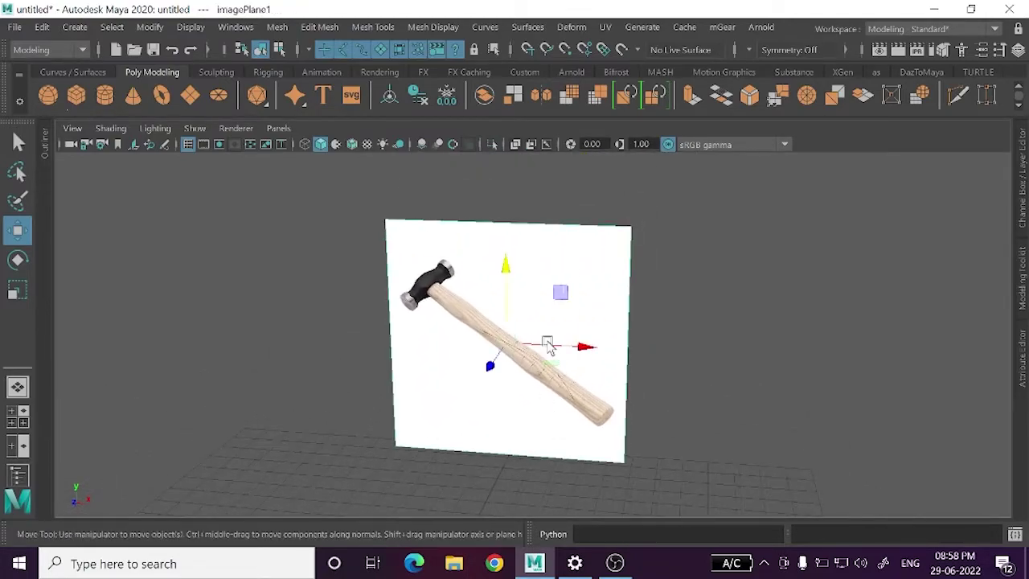
pyautogui.click(820, 374)
pyautogui.moveTo(640, 394)
pyautogui.keyDown('alt'); pyautogui.mouseDown()
pyautogui.moveTo(471, 390)
pyautogui.moveTo(563, 345)
pyautogui.mouseUp(); pyautogui.keyUp('alt')
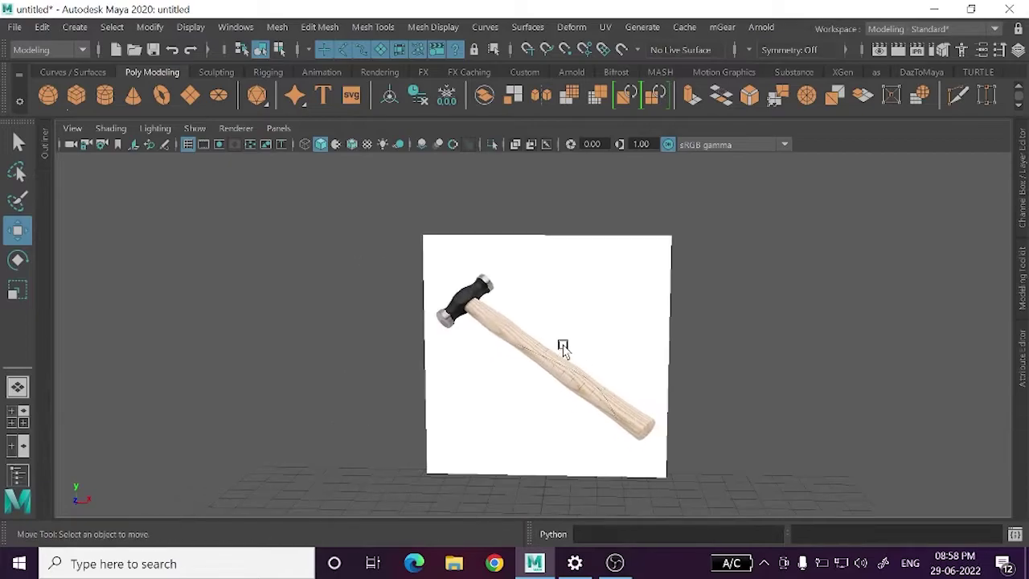
pyautogui.scroll(5, 563, 348)
pyautogui.scroll(-2, 563, 349)
pyautogui.scroll(-3, 563, 350)
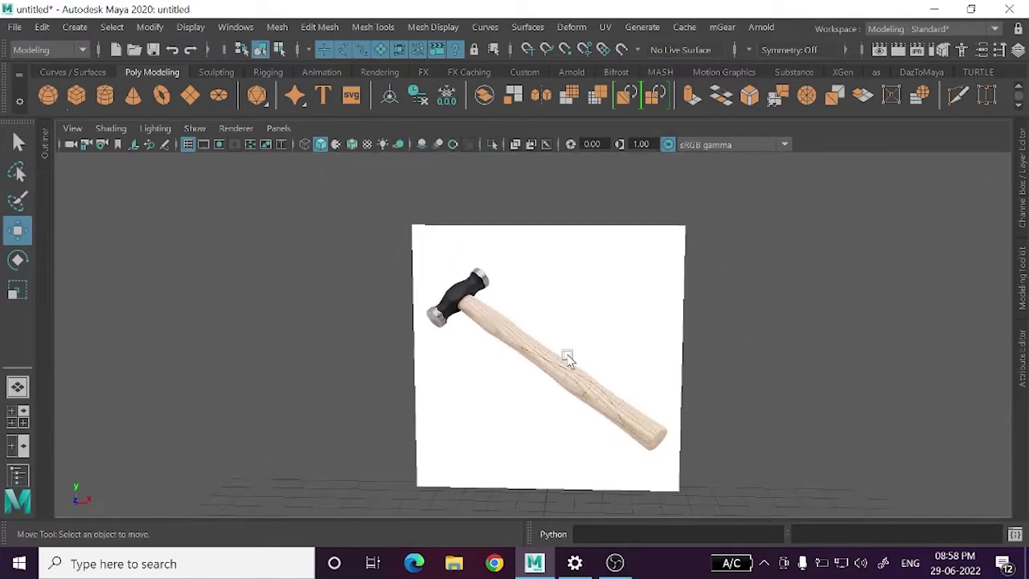
# - Select and delete the hammer image plane
pyautogui.click(568, 359)
pyautogui.press('Delete')
pyautogui.scroll(-2, 569, 356)
pyautogui.scroll(-3, 569, 355)
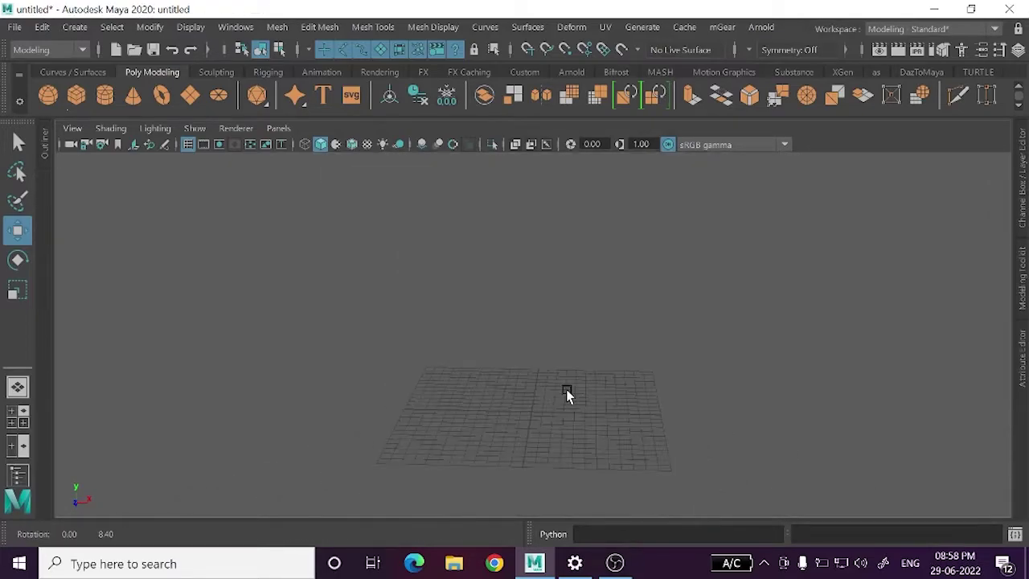
pyautogui.scroll(-3, 562, 329)
pyautogui.scroll(2, 561, 323)
# - Launch PureRef, drop planish.jpg into it always-on-top, and return to Maya
pyautogui.click(937, 8)
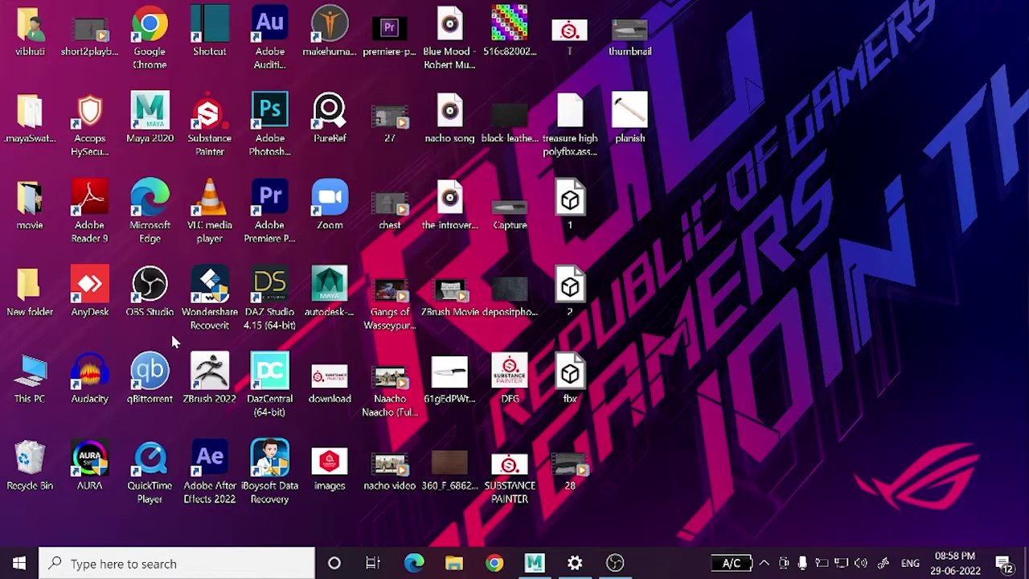
pyautogui.click(209, 364)
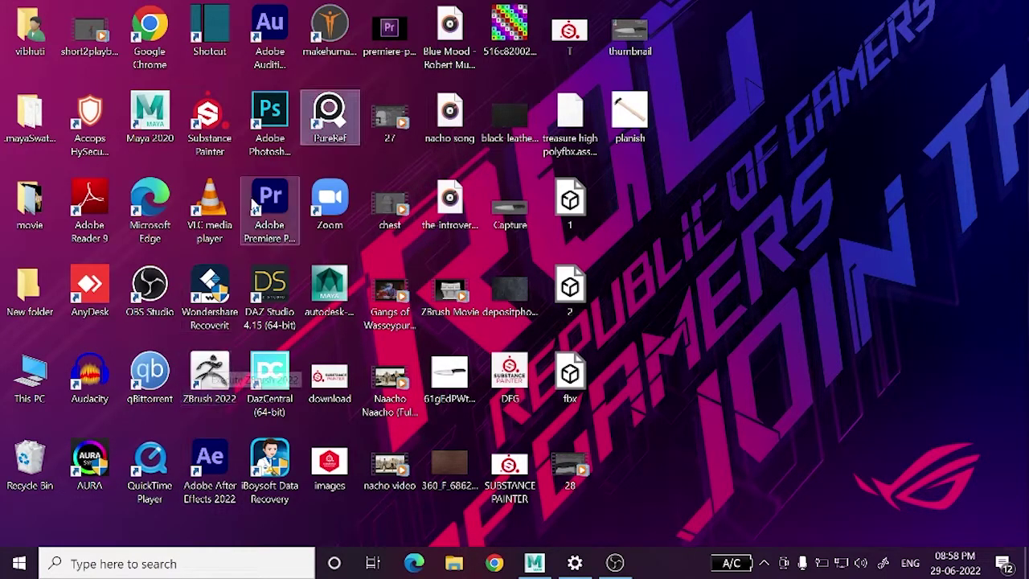
pyautogui.doubleClick(330, 120)
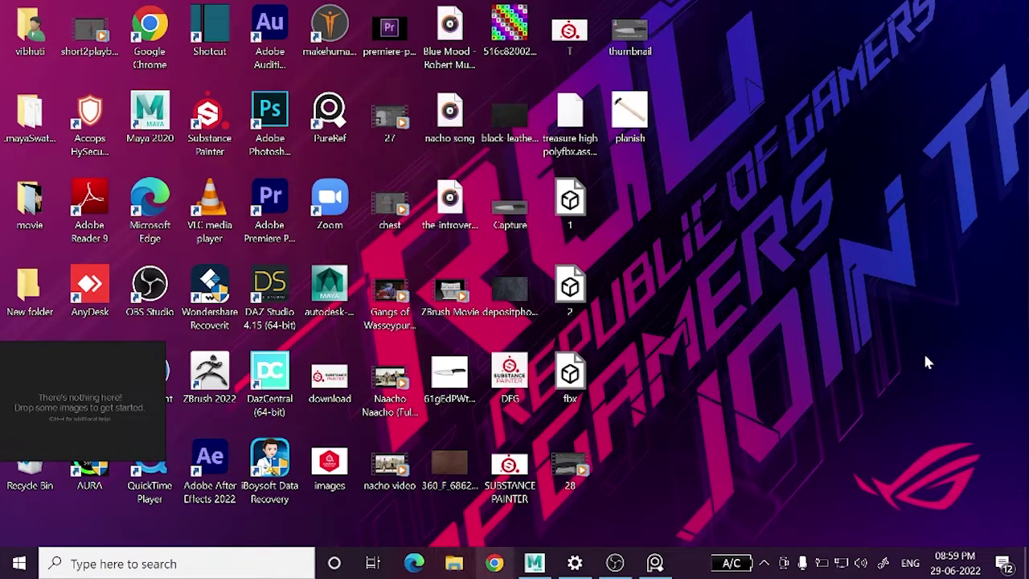
pyautogui.rightClick(454, 563)
pyautogui.click(197, 312)
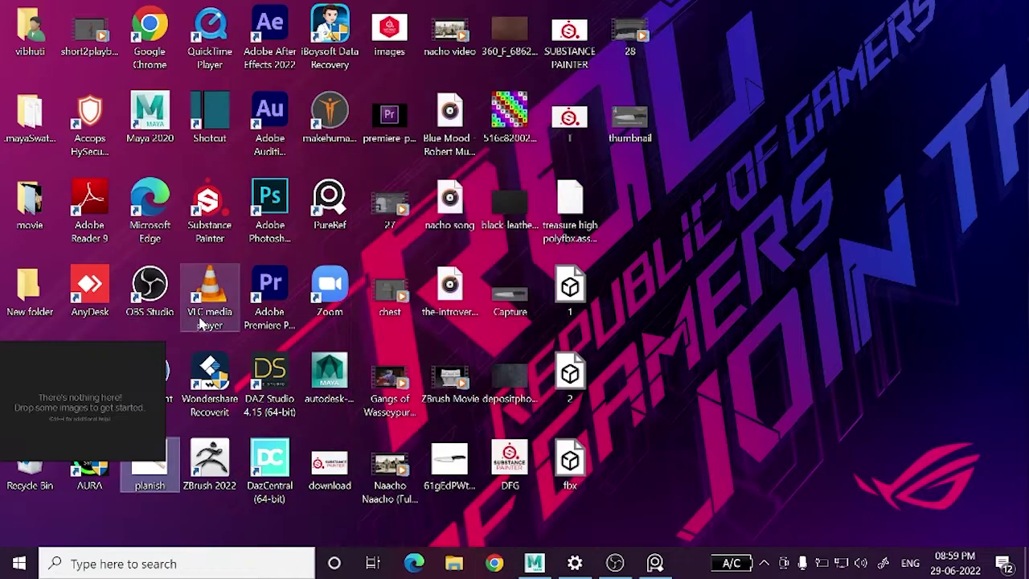
pyautogui.moveTo(73, 394); pyautogui.dragTo(81, 406)
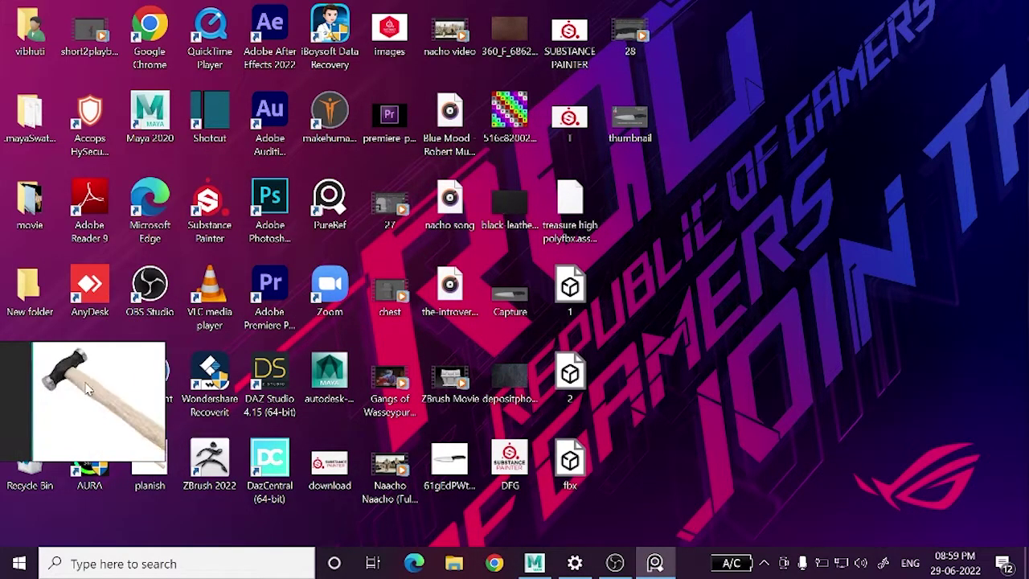
pyautogui.click(533, 563)
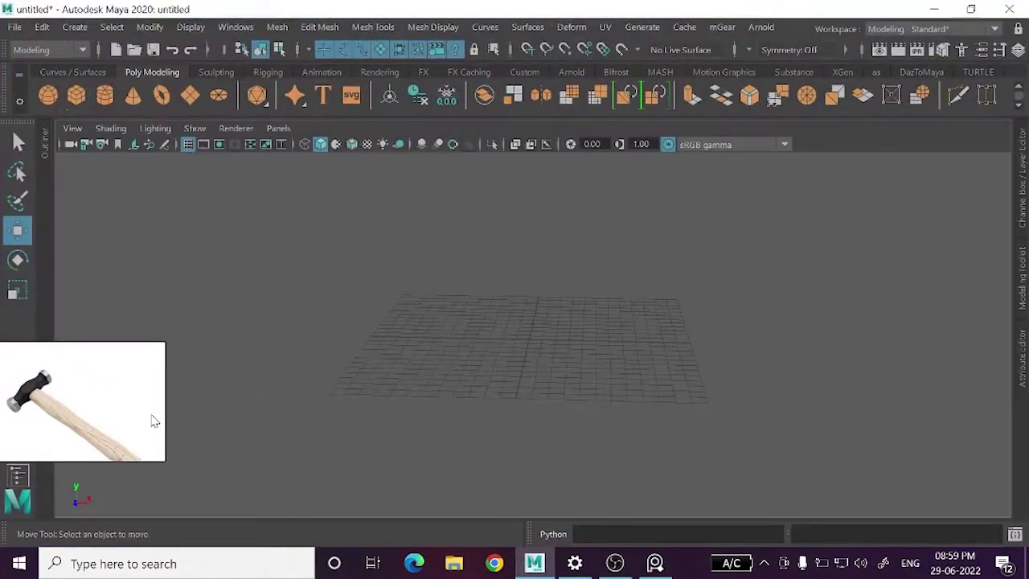
# - Drag the PureRef window's edges to resize it, then refit the hammer image inside
pyautogui.moveTo(113, 346); pyautogui.dragTo(135, 294)
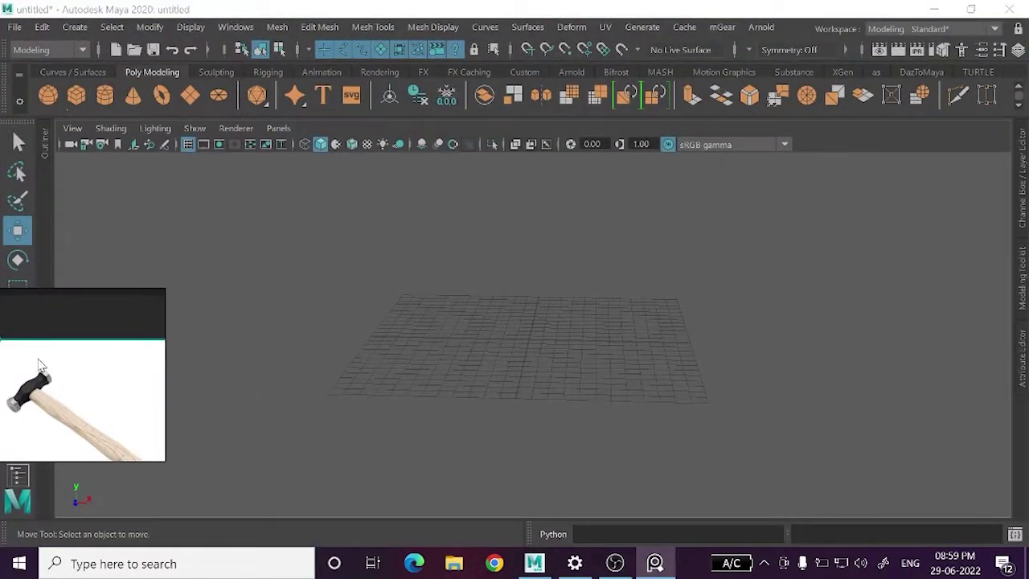
pyautogui.moveTo(1, 352); pyautogui.dragTo(71, 348)
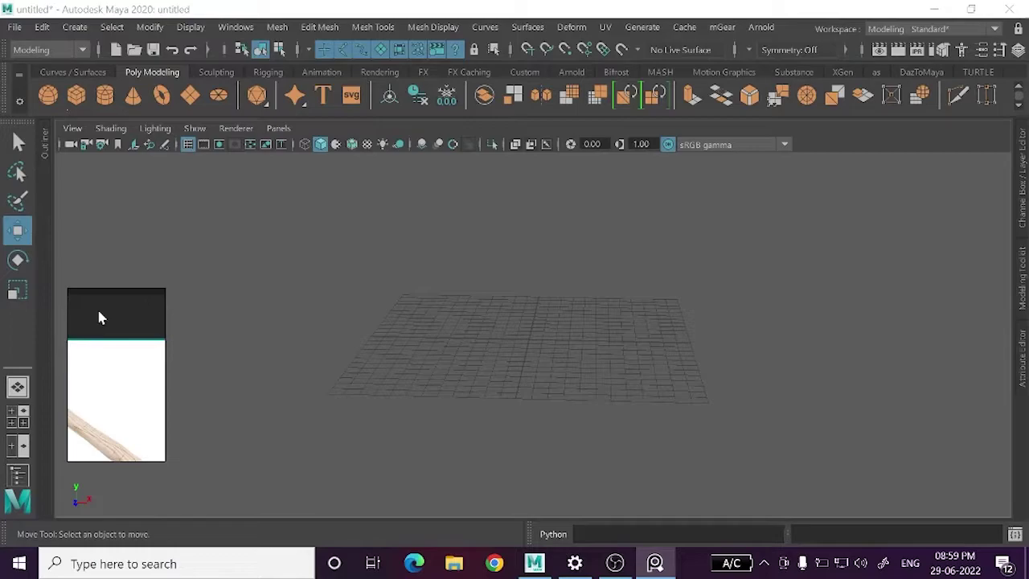
pyautogui.moveTo(99, 293); pyautogui.dragTo(101, 330)
pyautogui.moveTo(113, 455)
pyautogui.mouseDown()
pyautogui.moveTo(126, 361)
pyautogui.moveTo(115, 418)
pyautogui.mouseUp()
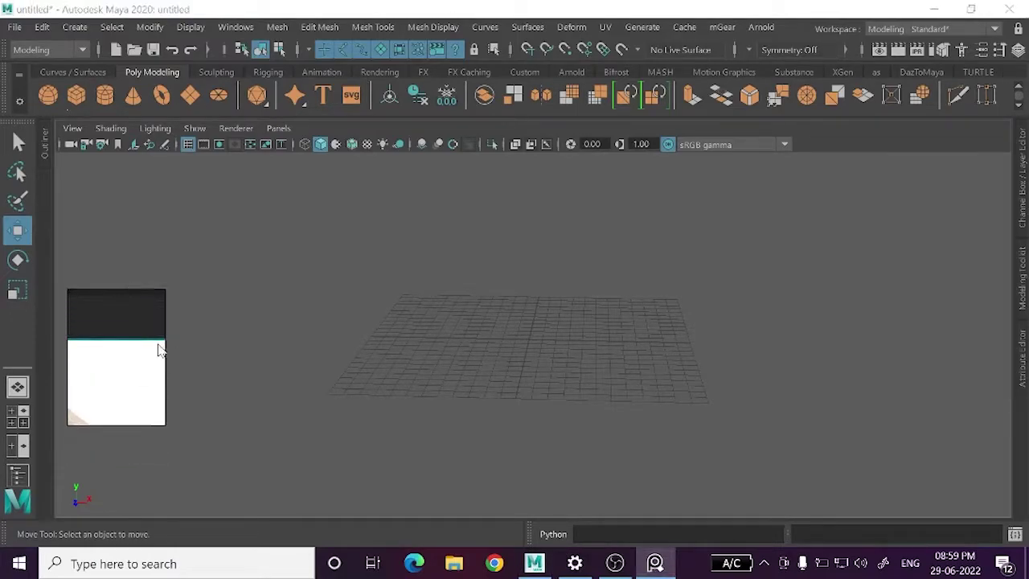
pyautogui.moveTo(73, 355); pyautogui.dragTo(47, 354)
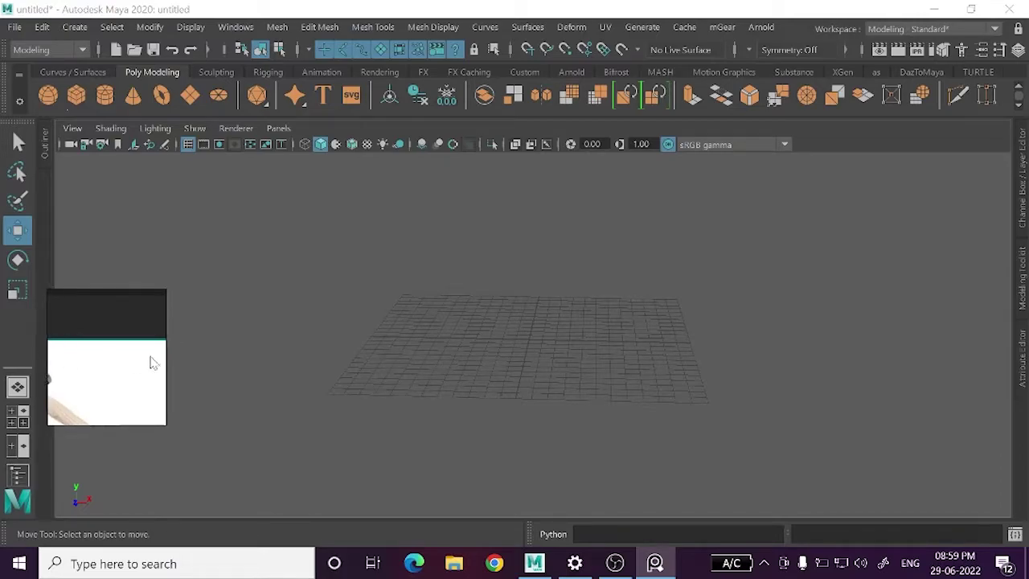
pyautogui.moveTo(163, 368); pyautogui.dragTo(203, 370)
pyautogui.doubleClick(99, 374)
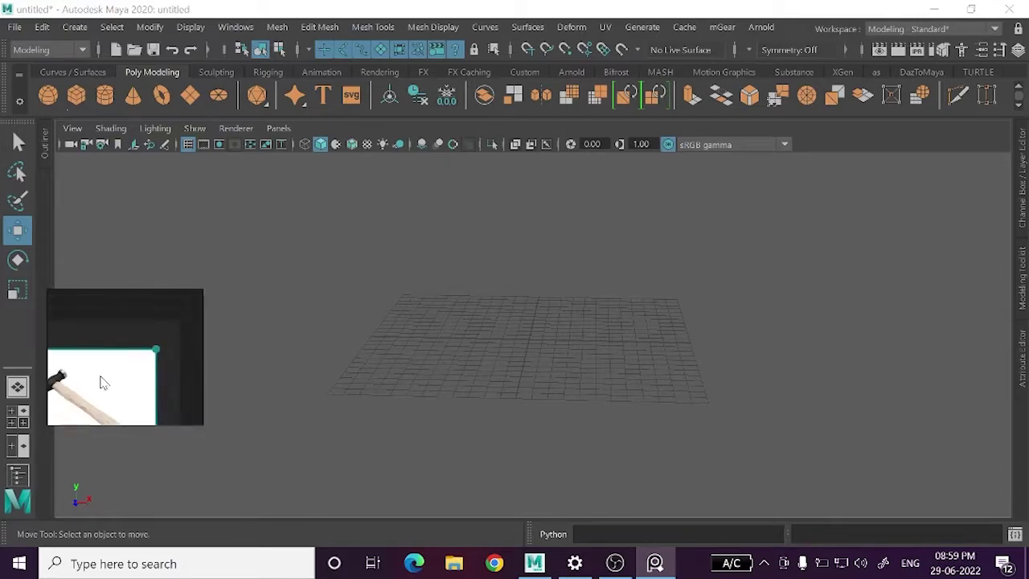
# - Zoom the hammer image in, then back out slightly
pyautogui.scroll(2, 133, 341)
pyautogui.scroll(1, 108, 356)
pyautogui.scroll(1, 110, 366)
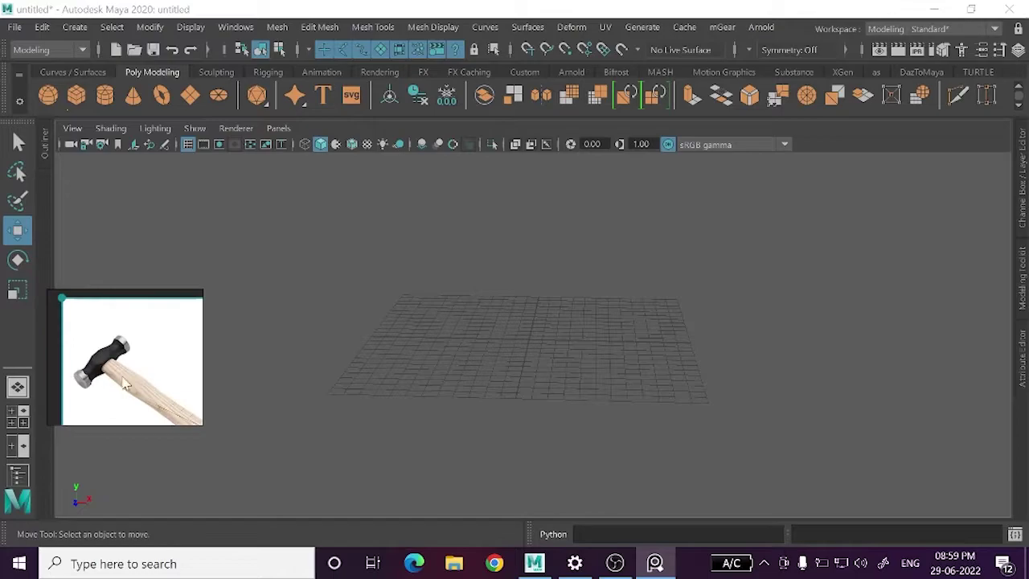
pyautogui.scroll(1, 112, 375)
pyautogui.scroll(1, 124, 369)
pyautogui.scroll(-2, 126, 360)
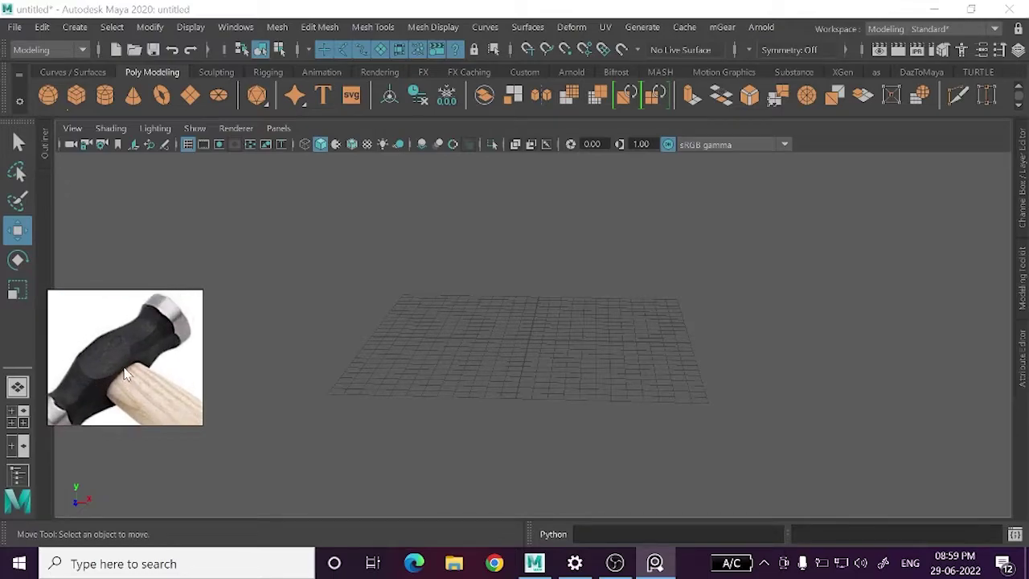
pyautogui.scroll(-1, 132, 358)
# - Reposition the PureRef window and fine-tune its edges to frame the whole head and part of the handle
pyautogui.moveTo(139, 356)
pyautogui.mouseDown()
pyautogui.moveTo(125, 360)
pyautogui.moveTo(209, 360)
pyautogui.mouseUp()
pyautogui.moveTo(53, 385); pyautogui.dragTo(49, 365)
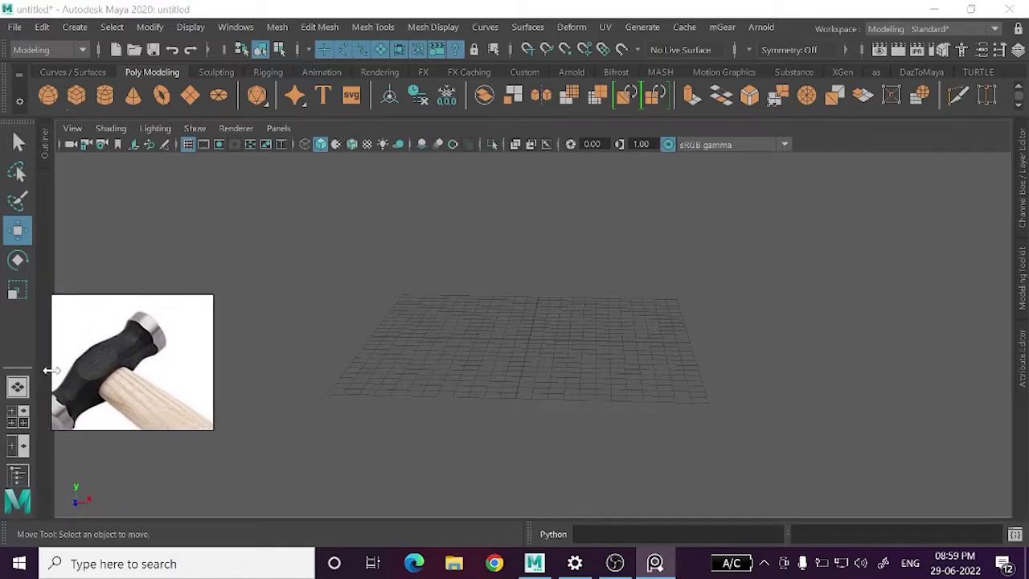
pyautogui.moveTo(166, 295); pyautogui.dragTo(172, 263)
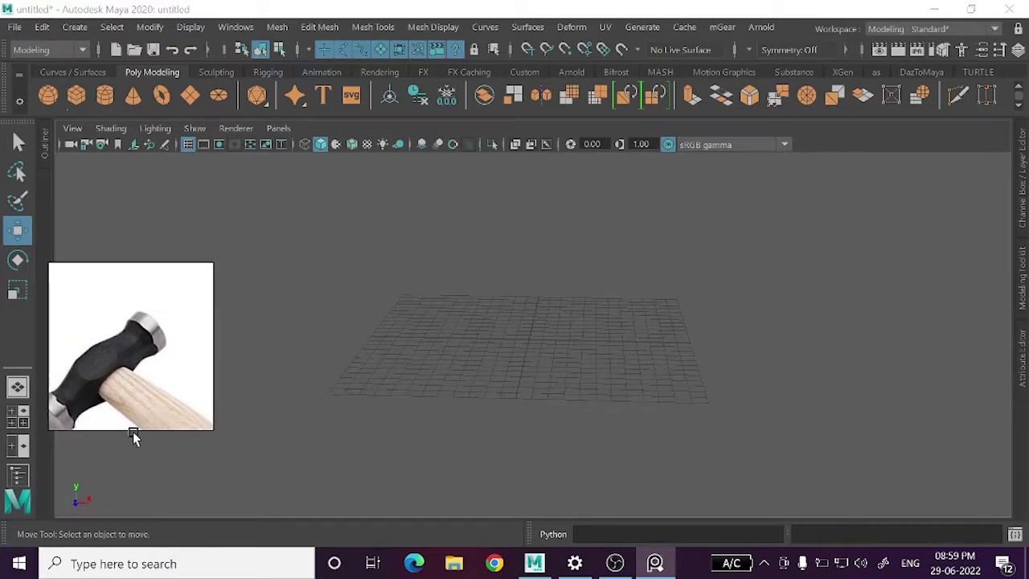
pyautogui.moveTo(138, 426); pyautogui.dragTo(137, 465)
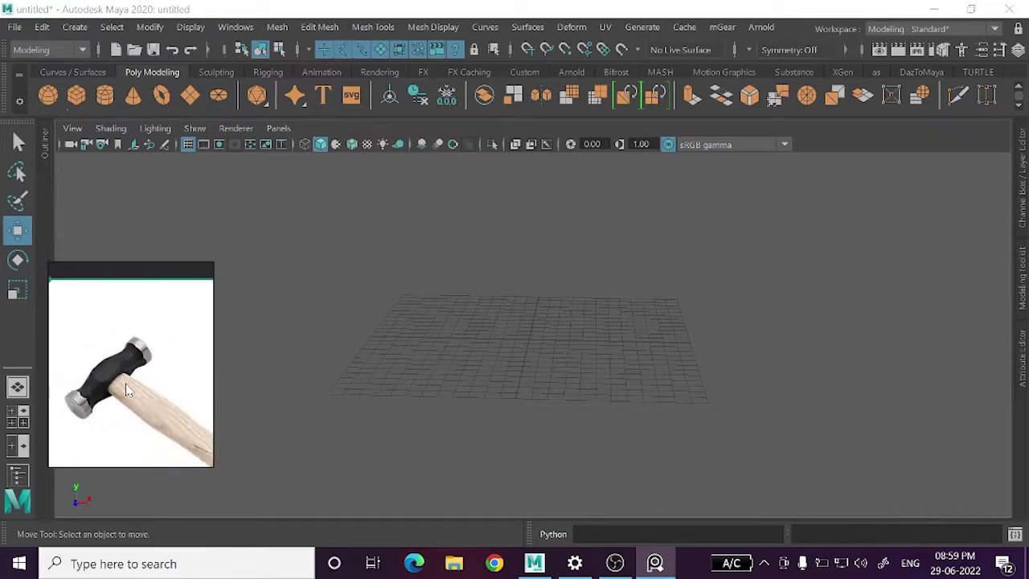
pyautogui.moveTo(135, 384)
pyautogui.mouseDown()
pyautogui.moveTo(124, 372)
pyautogui.moveTo(113, 383)
pyautogui.mouseUp()
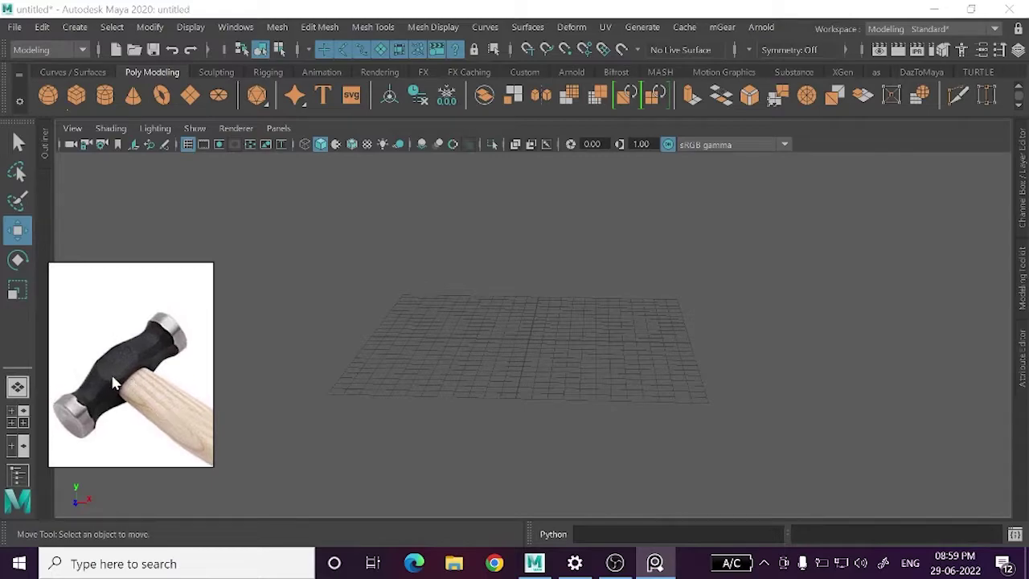
pyautogui.moveTo(134, 268); pyautogui.dragTo(134, 279)
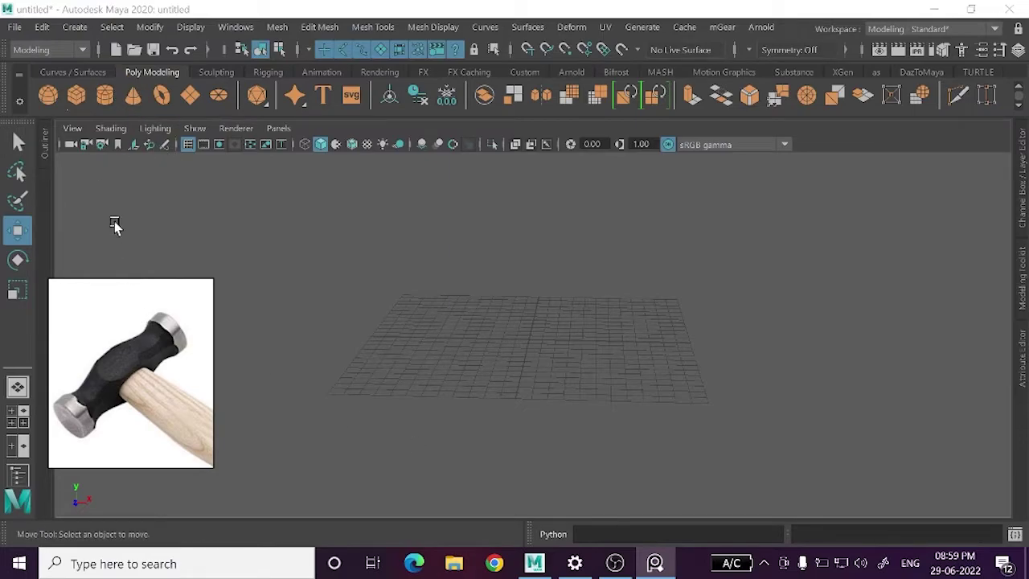
# - Create a polygon cylinder, narrow it to 0.716 width and depth, and stretch it taller
pyautogui.click(109, 93)
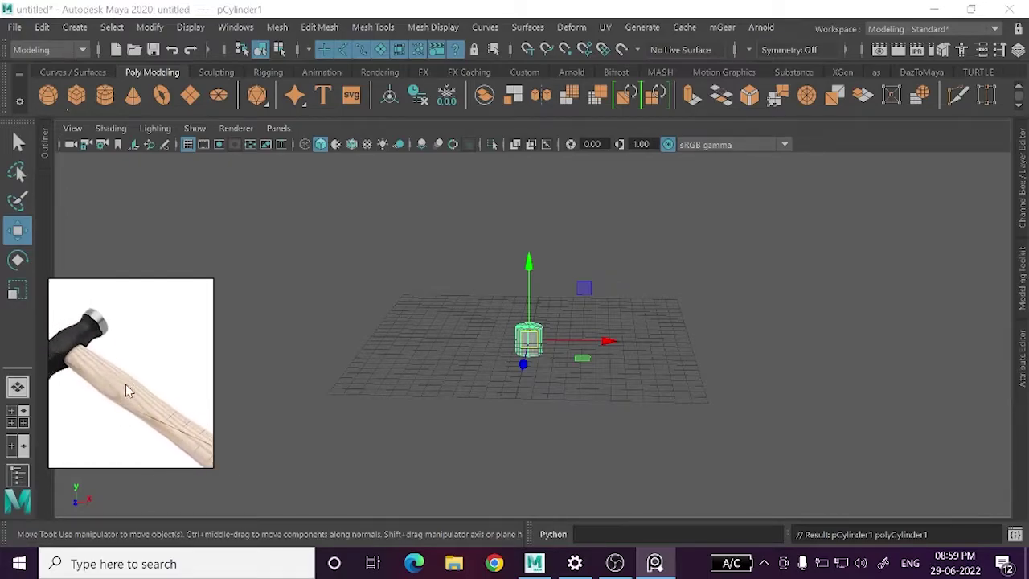
pyautogui.moveTo(417, 355)
pyautogui.keyDown('alt'); pyautogui.mouseDown(button='right')
pyautogui.moveTo(438, 342)
pyautogui.moveTo(531, 334)
pyautogui.mouseUp(button='right'); pyautogui.keyUp('alt')
pyautogui.keyDown('alt'); pyautogui.moveTo(537, 351); pyautogui.dragTo(541, 386); pyautogui.keyUp('alt')
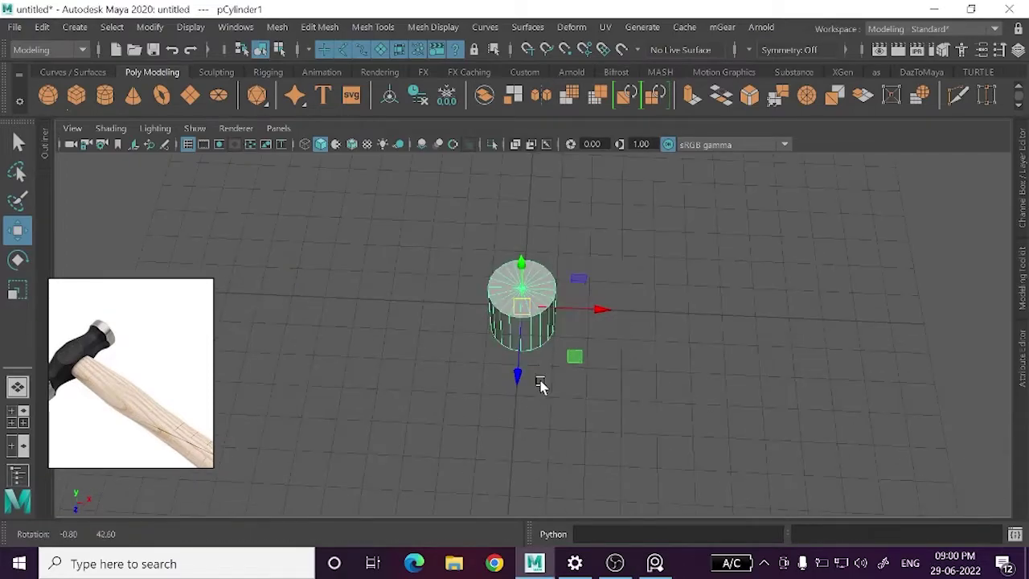
pyautogui.press('r')
pyautogui.moveTo(574, 356)
pyautogui.mouseDown()
pyautogui.moveTo(562, 353)
pyautogui.moveTo(577, 344)
pyautogui.mouseUp()
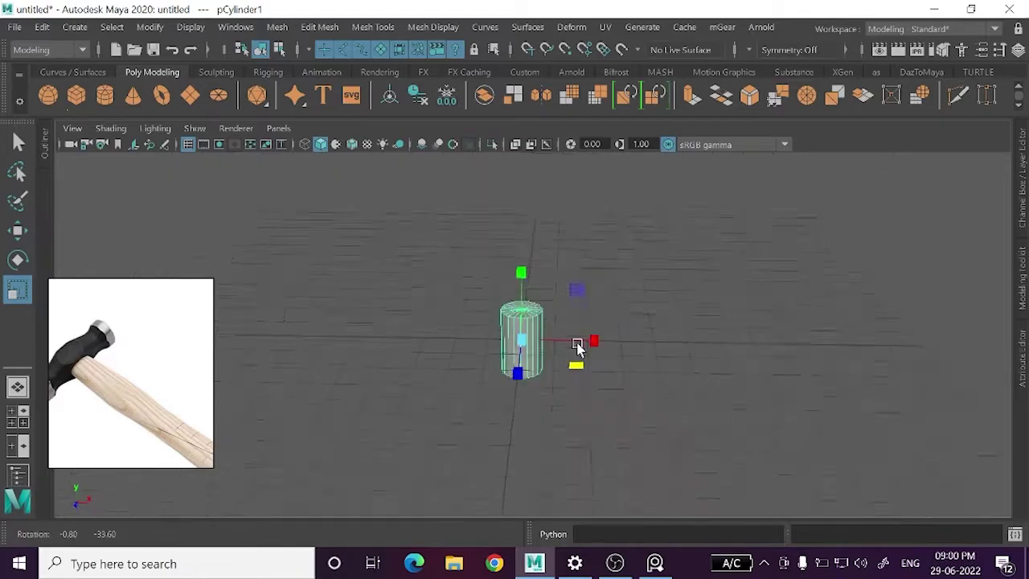
pyautogui.moveTo(519, 280); pyautogui.dragTo(519, 209)
pyautogui.click(772, 394)
# - Raise the cylinder above the grid, stretch it taller again, and lift it to about 6.9 in Y
pyautogui.press('w')
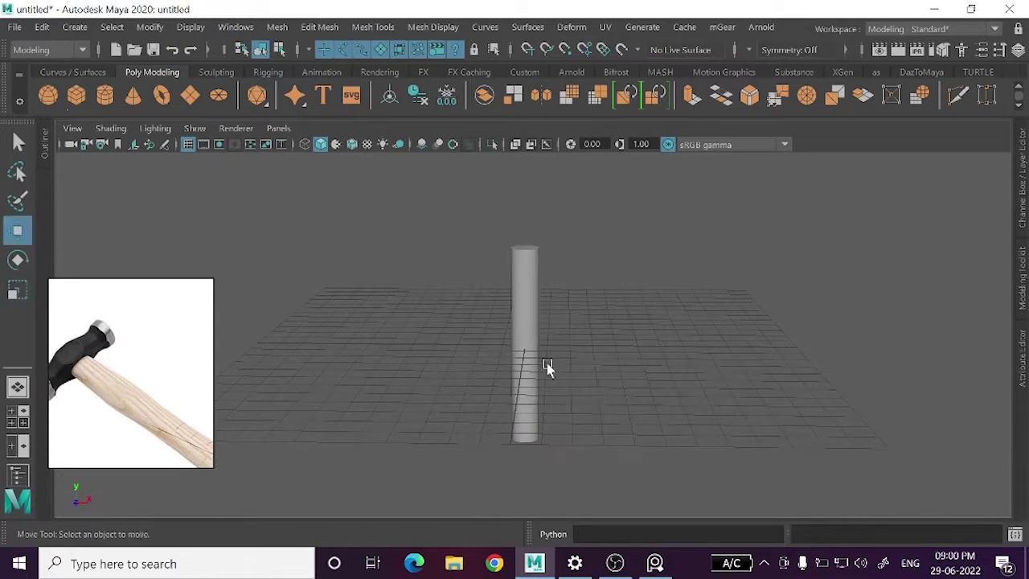
pyautogui.keyDown('alt'); pyautogui.moveTo(546, 367); pyautogui.dragTo(535, 349); pyautogui.keyUp('alt')
pyautogui.click(525, 292)
pyautogui.moveTo(524, 292); pyautogui.dragTo(528, 214)
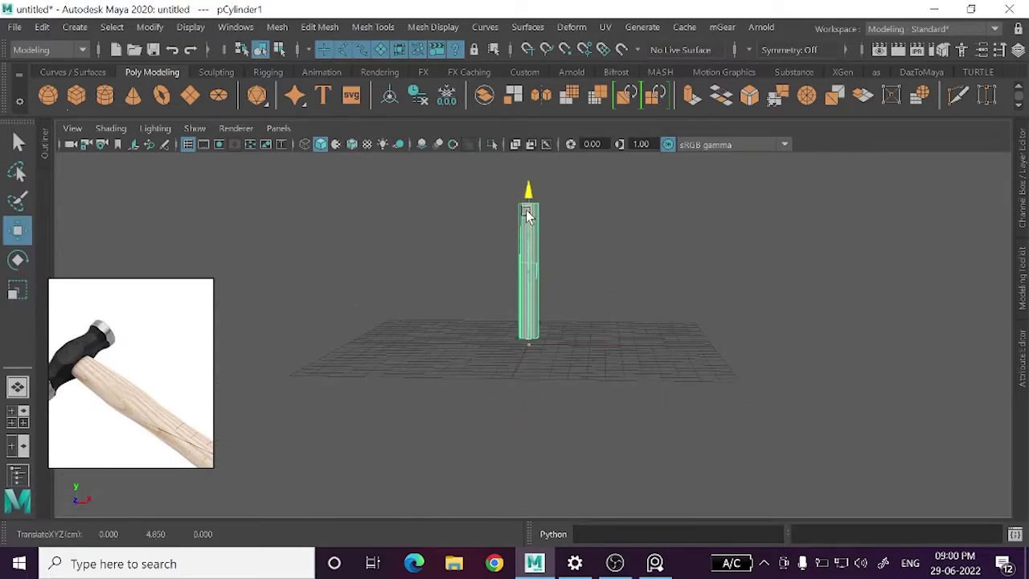
pyautogui.keyDown('alt'); pyautogui.moveTo(528, 223); pyautogui.dragTo(515, 387, button='middle'); pyautogui.keyUp('alt')
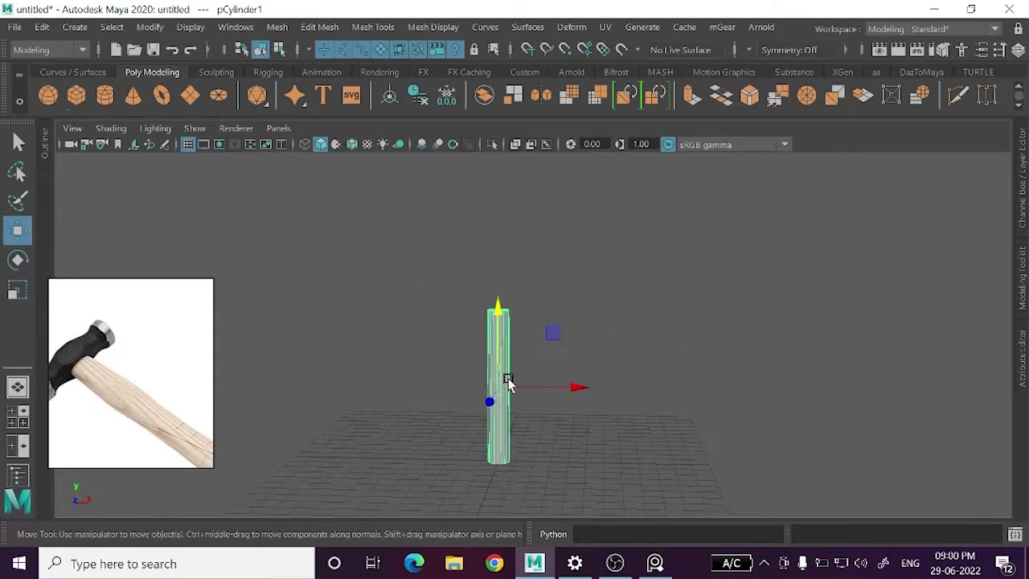
pyautogui.press('r')
pyautogui.moveTo(498, 309); pyautogui.dragTo(499, 277)
pyautogui.press('w')
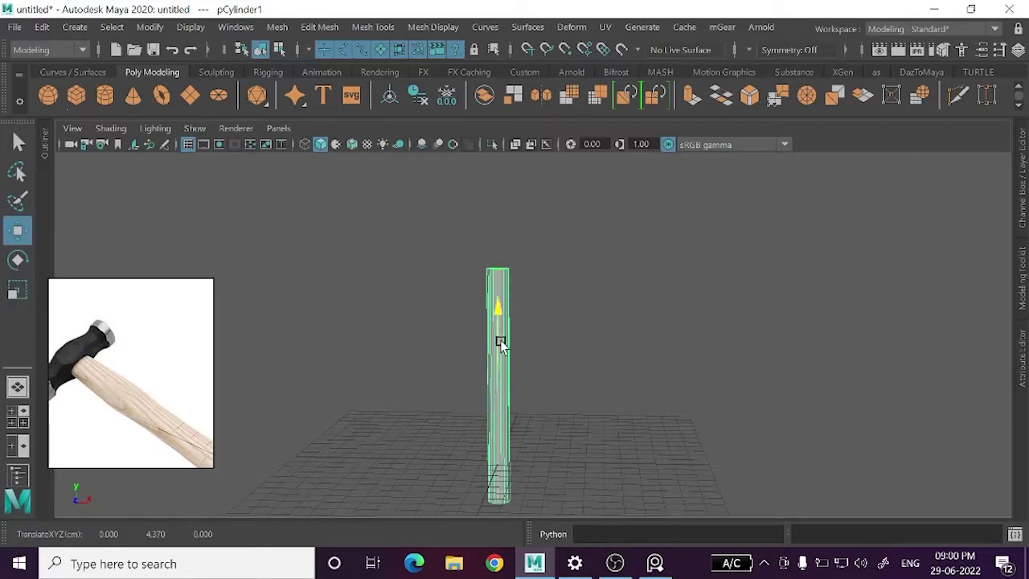
pyautogui.moveTo(500, 343); pyautogui.dragTo(498, 299)
pyautogui.click(658, 437)
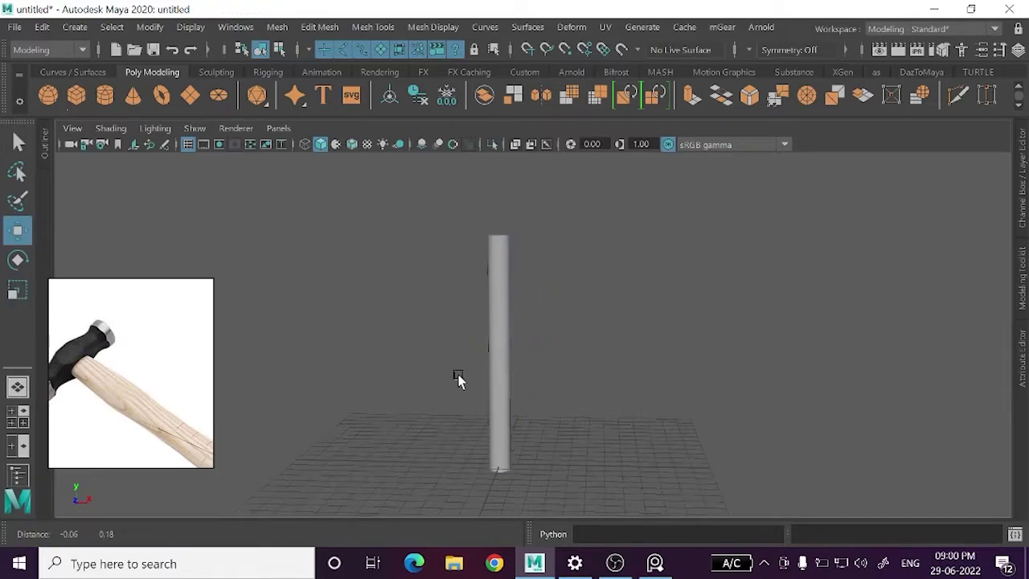
# - Orbit around the cylinder post, viewing it from above and low side angles, and reselect it
pyautogui.moveTo(459, 379)
pyautogui.keyDown('alt'); pyautogui.mouseDown()
pyautogui.moveTo(458, 441)
pyautogui.moveTo(520, 366)
pyautogui.mouseUp(); pyautogui.keyUp('alt')
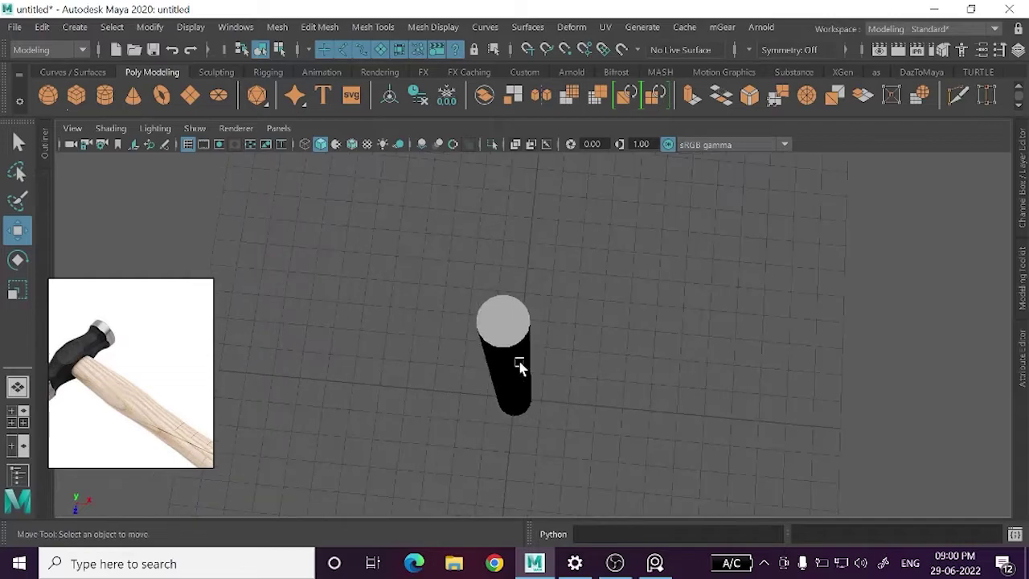
pyautogui.click(529, 396)
pyautogui.press('r')
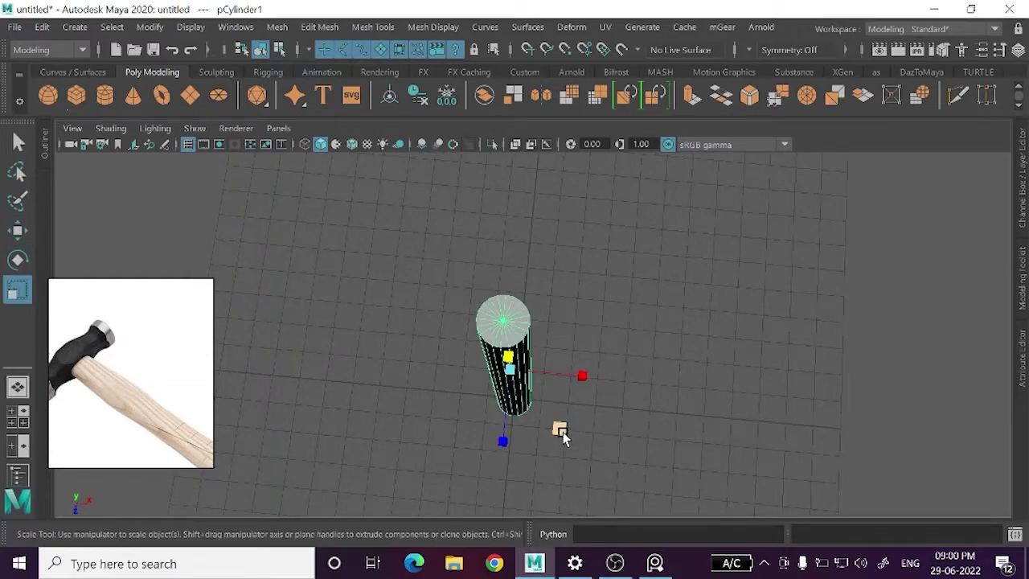
pyautogui.click(562, 432)
pyautogui.click(565, 432)
pyautogui.moveTo(565, 432)
pyautogui.keyDown('alt'); pyautogui.mouseDown()
pyautogui.moveTo(643, 416)
pyautogui.moveTo(635, 358)
pyautogui.moveTo(607, 425)
pyautogui.moveTo(602, 340)
pyautogui.moveTo(576, 356)
pyautogui.moveTo(618, 342)
pyautogui.mouseUp(); pyautogui.keyUp('alt')
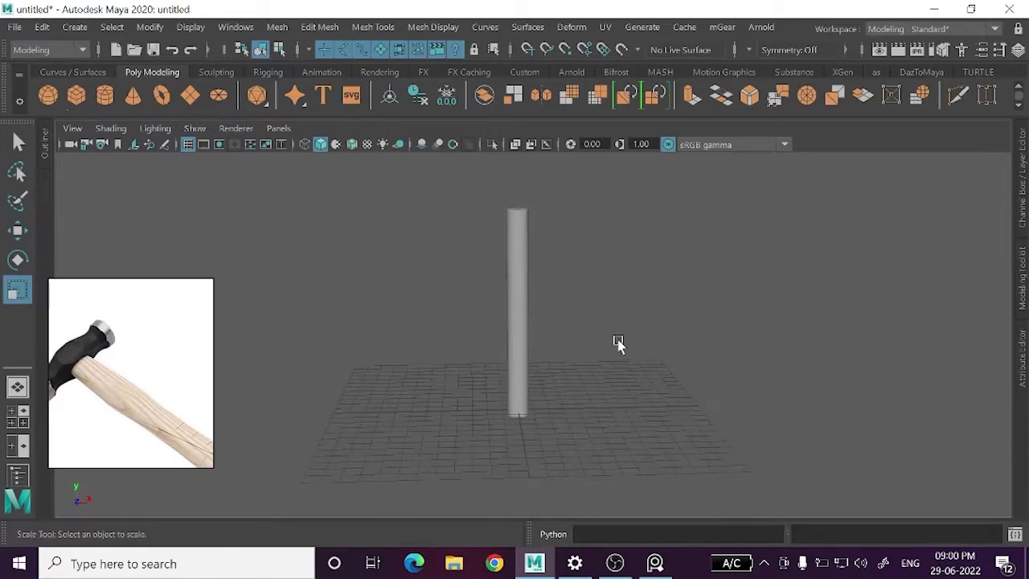
pyautogui.keyDown('alt'); pyautogui.moveTo(618, 342); pyautogui.dragTo(568, 414, button='middle'); pyautogui.keyUp('alt')
pyautogui.keyDown('alt'); pyautogui.moveTo(567, 413); pyautogui.dragTo(551, 375); pyautogui.keyUp('alt')
pyautogui.click(543, 414)
pyautogui.moveTo(544, 413)
pyautogui.keyDown('alt'); pyautogui.mouseDown(button='middle')
pyautogui.moveTo(555, 269)
pyautogui.moveTo(530, 402)
pyautogui.mouseUp(button='middle'); pyautogui.keyUp('alt')
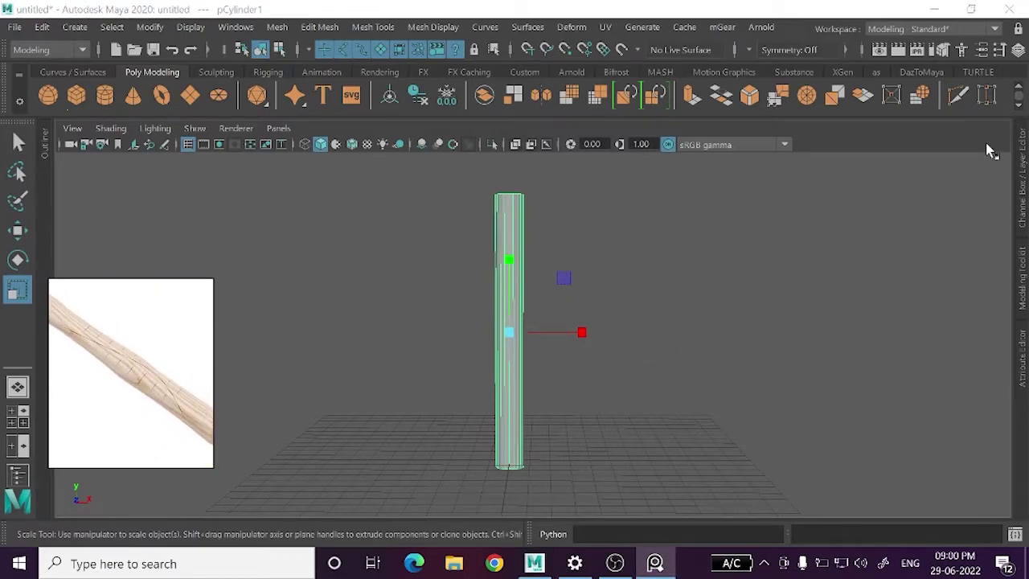
# - In vertex mode, shrink the cylinder's top vertex ring to taper its end
pyautogui.click(955, 97)
pyautogui.keyDown('alt'); pyautogui.moveTo(664, 278); pyautogui.dragTo(462, 328, button='right'); pyautogui.keyUp('alt')
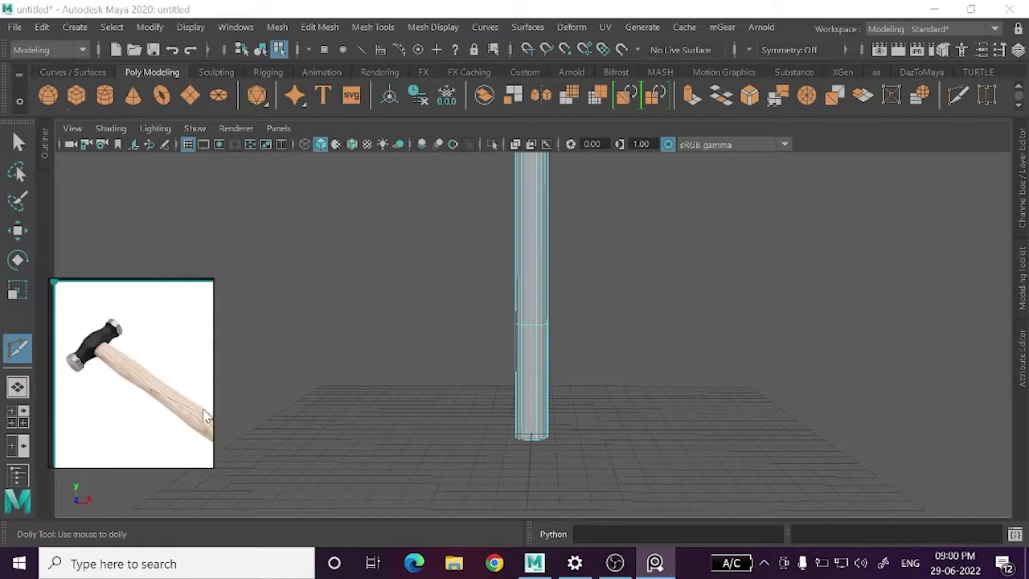
pyautogui.keyDown('alt'); pyautogui.moveTo(648, 234); pyautogui.dragTo(623, 347, button='middle'); pyautogui.keyUp('alt')
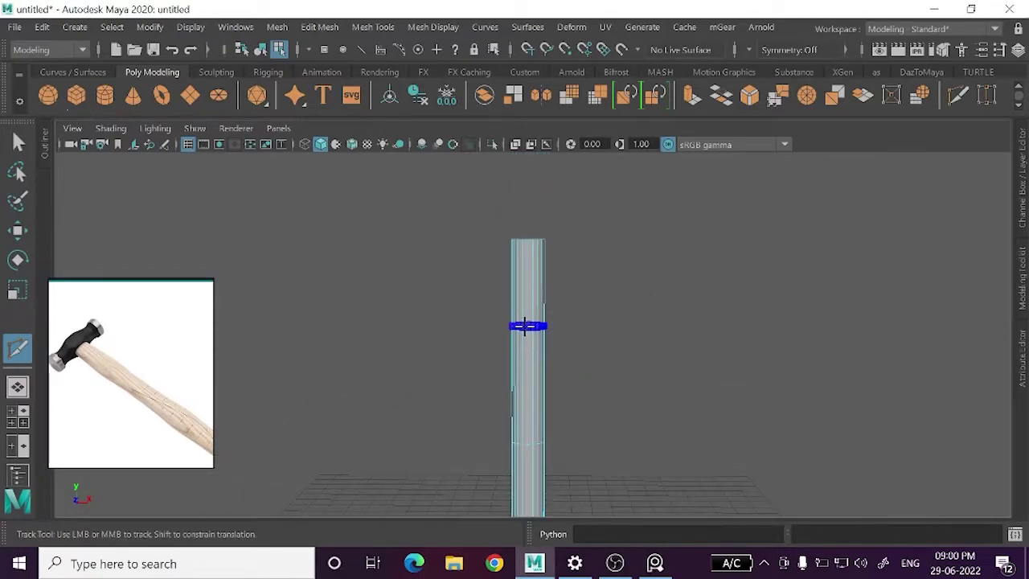
pyautogui.press('w')
pyautogui.scroll(2, 516, 299)
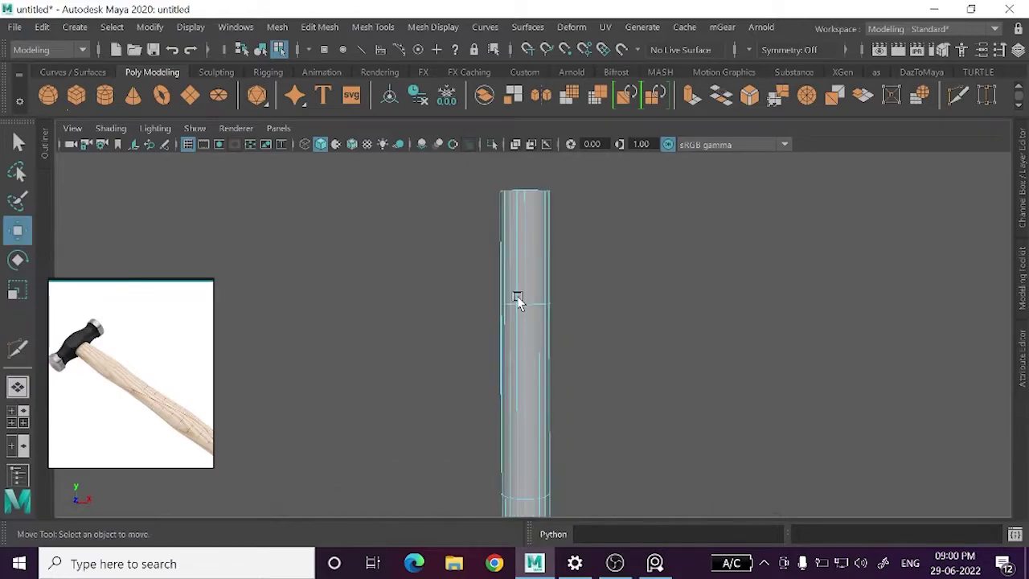
pyautogui.moveTo(448, 164); pyautogui.dragTo(425, 131, button='right')
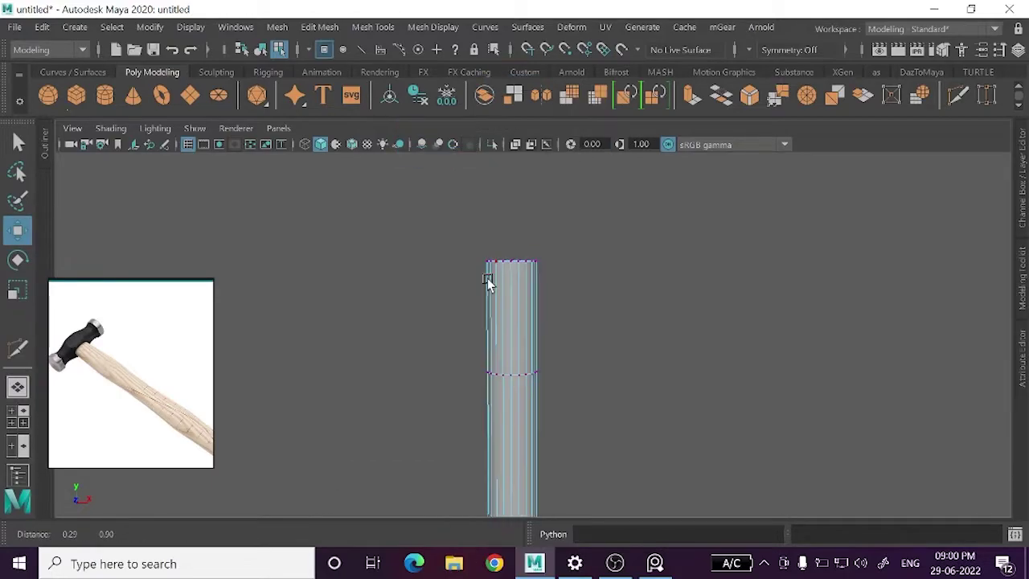
pyautogui.moveTo(602, 295); pyautogui.dragTo(602, 295)
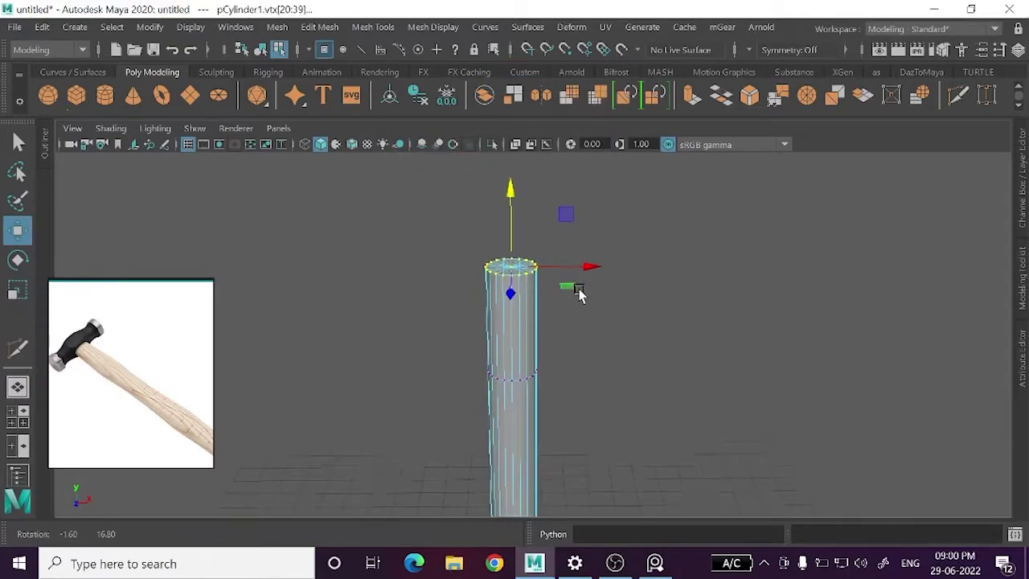
pyautogui.press('r')
pyautogui.keyDown('alt'); pyautogui.moveTo(522, 291); pyautogui.dragTo(505, 271); pyautogui.keyUp('alt')
# - Scale the middle ring back to its original width, try scaling the lower ring, then undo that
pyautogui.keyDown('alt'); pyautogui.moveTo(584, 342); pyautogui.dragTo(584, 313); pyautogui.keyUp('alt')
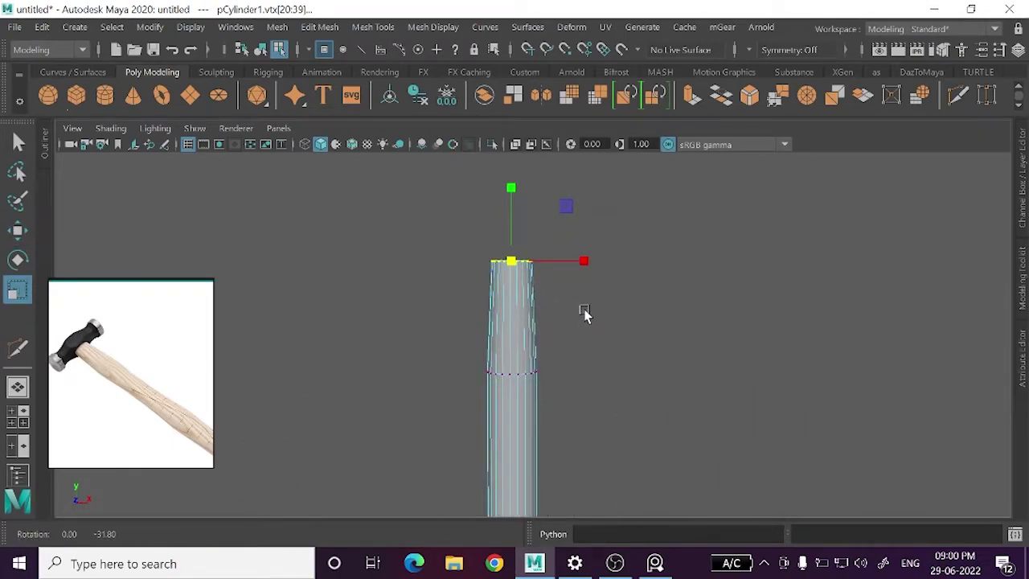
pyautogui.keyDown('alt'); pyautogui.moveTo(585, 314); pyautogui.dragTo(561, 322, button='middle'); pyautogui.keyUp('alt')
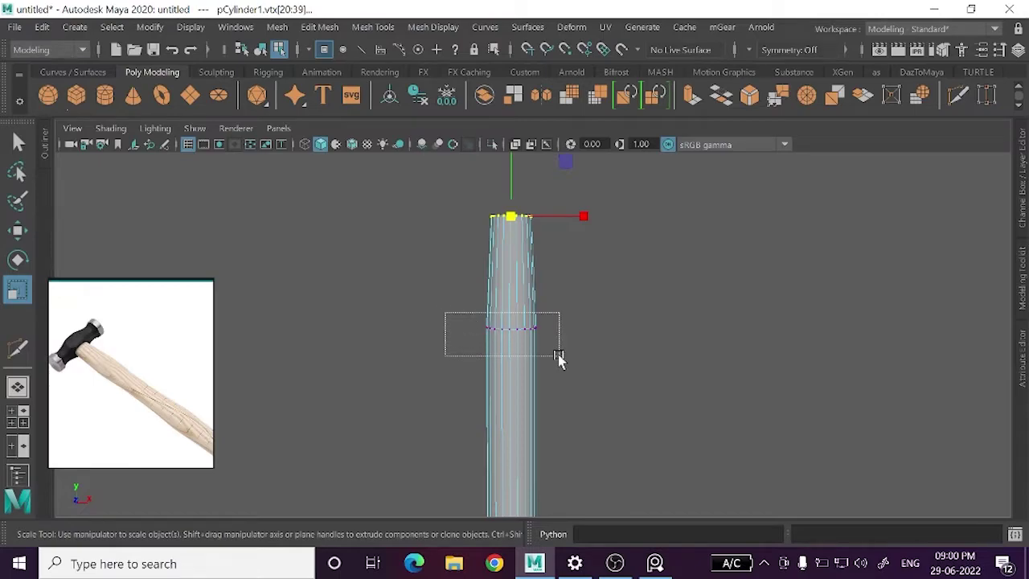
pyautogui.moveTo(560, 359); pyautogui.dragTo(559, 360)
pyautogui.keyDown('alt'); pyautogui.moveTo(536, 367); pyautogui.dragTo(500, 294, button='middle'); pyautogui.keyUp('alt')
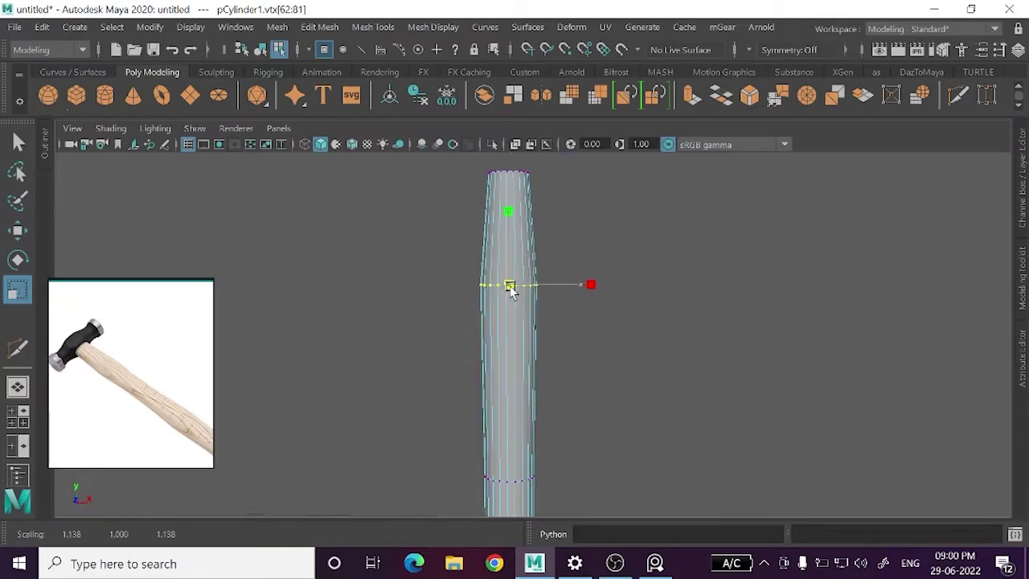
pyautogui.moveTo(508, 287); pyautogui.dragTo(505, 288)
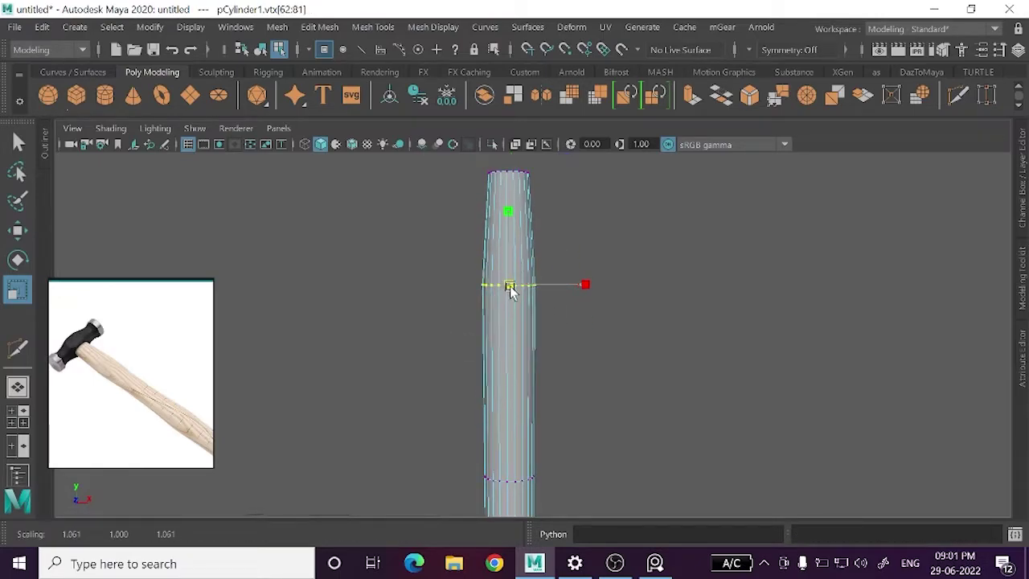
pyautogui.moveTo(533, 378)
pyautogui.keyDown('alt'); pyautogui.mouseDown(button='middle')
pyautogui.moveTo(469, 399)
pyautogui.moveTo(468, 363)
pyautogui.mouseUp(button='middle'); pyautogui.keyUp('alt')
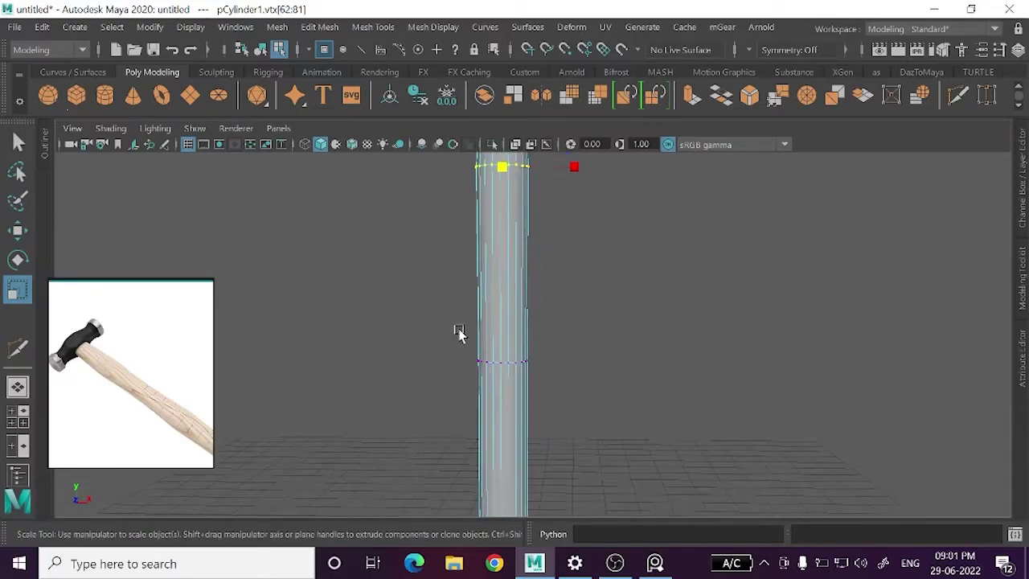
pyautogui.moveTo(455, 325); pyautogui.dragTo(548, 406)
pyautogui.moveTo(507, 361); pyautogui.dragTo(520, 409)
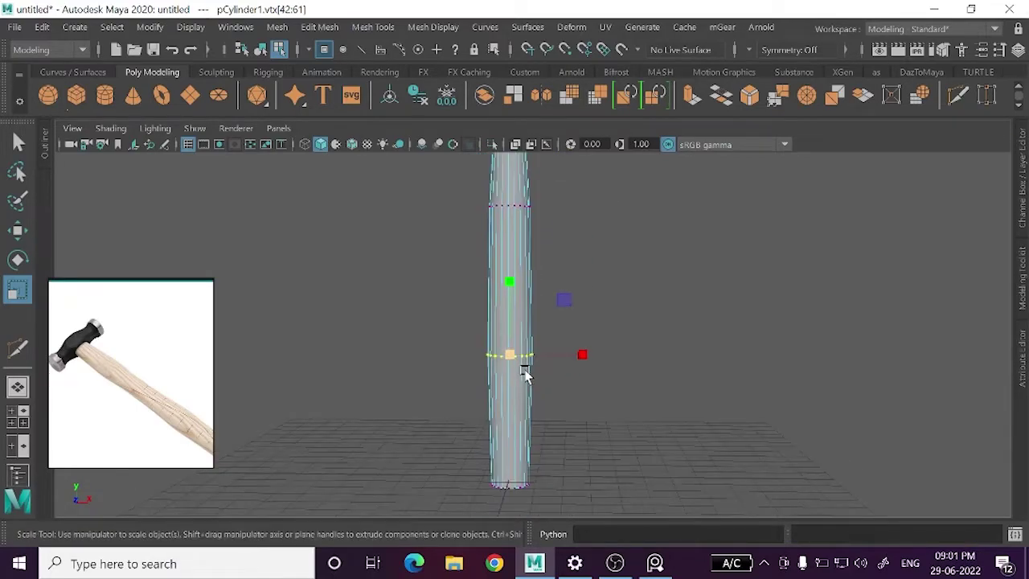
pyautogui.hotkey('ctrl', 'z')
pyautogui.hotkey('ctrl', 'z')
pyautogui.hotkey('ctrl', 'z')
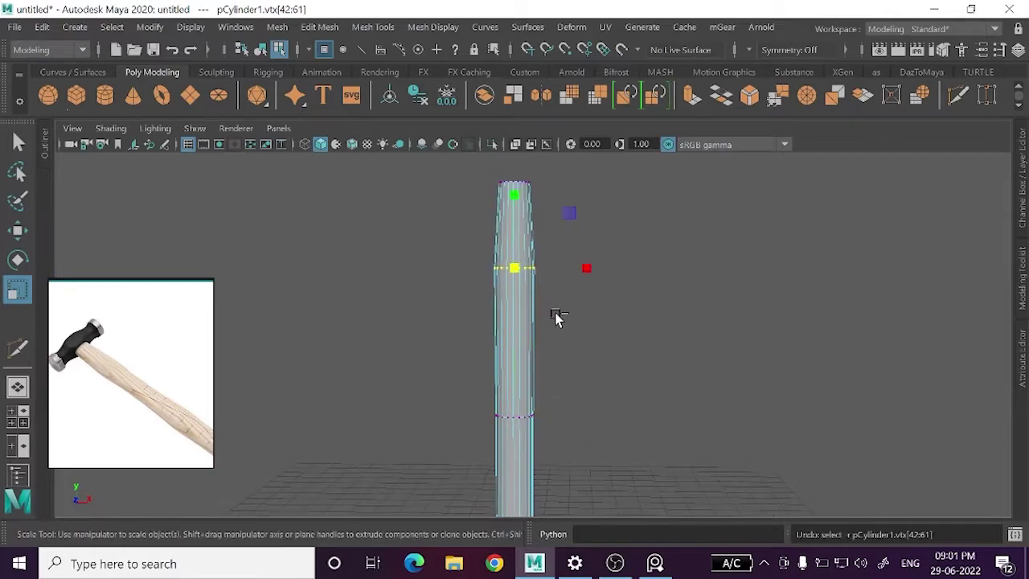
# - Insert a new edge loop across the cylinder with Multi-Cut and select the upper middle ring for scaling
pyautogui.click(957, 94)
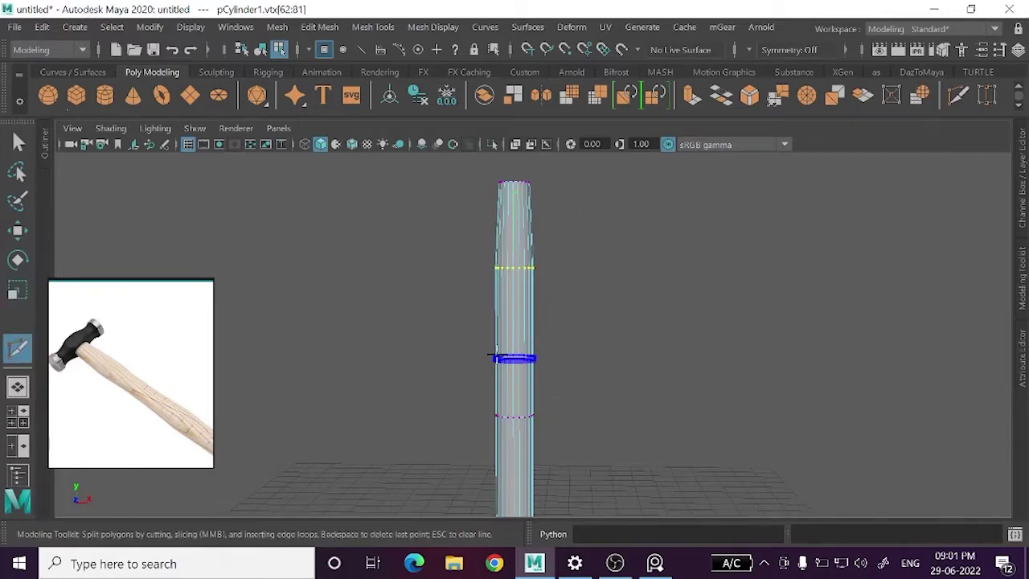
pyautogui.keyDown('ctrl'); pyautogui.click(513, 340); pyautogui.keyUp('ctrl')
pyautogui.press('w')
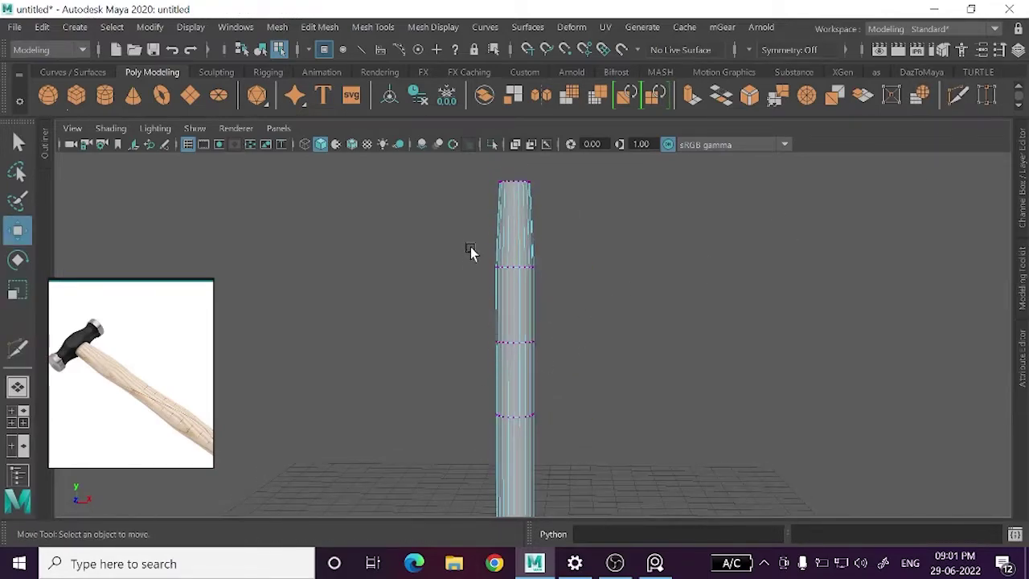
pyautogui.moveTo(471, 247)
pyautogui.mouseDown()
pyautogui.moveTo(536, 283)
pyautogui.moveTo(523, 277)
pyautogui.moveTo(509, 333)
pyautogui.moveTo(520, 345)
pyautogui.moveTo(507, 439)
pyautogui.moveTo(514, 407)
pyautogui.moveTo(610, 443)
pyautogui.moveTo(533, 436)
pyautogui.moveTo(524, 408)
pyautogui.mouseUp()
pyautogui.press('r')
# - Bevel the edge loop around the handle's bulge with fraction 0.22 and 2 segments
pyautogui.moveTo(615, 197); pyautogui.dragTo(768, 96, button='right')
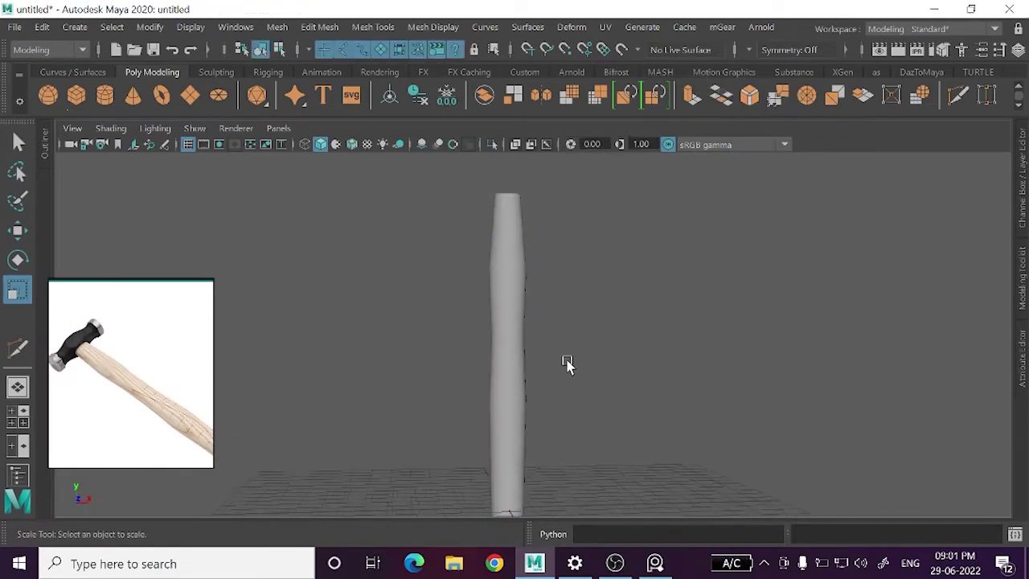
pyautogui.moveTo(567, 363)
pyautogui.keyDown('alt'); pyautogui.mouseDown()
pyautogui.moveTo(618, 390)
pyautogui.moveTo(590, 413)
pyautogui.moveTo(581, 388)
pyautogui.mouseUp(); pyautogui.keyUp('alt')
pyautogui.scroll(5, 547, 358)
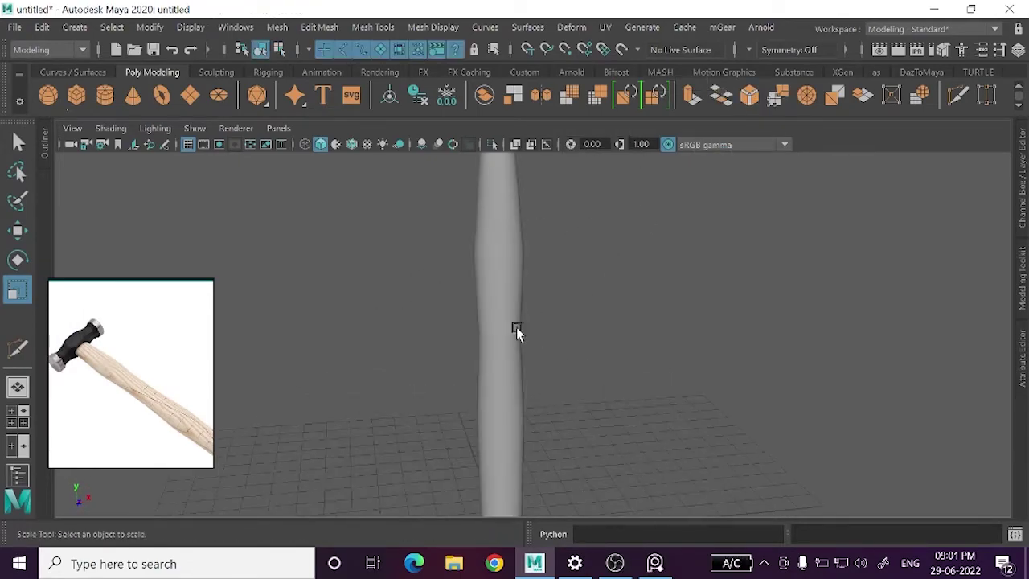
pyautogui.scroll(2, 498, 350)
pyautogui.click(477, 326)
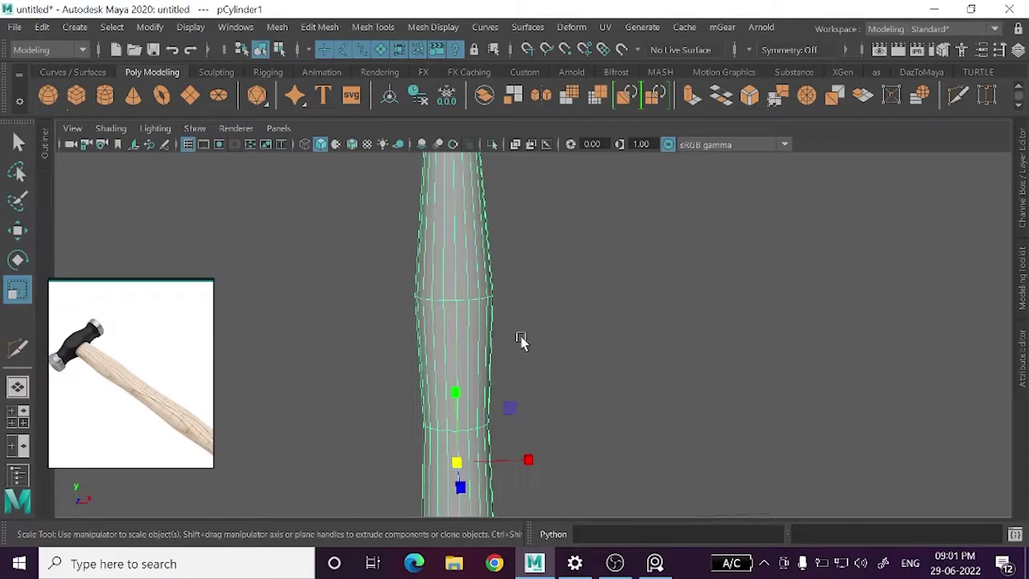
pyautogui.moveTo(521, 340); pyautogui.dragTo(459, 255, button='right')
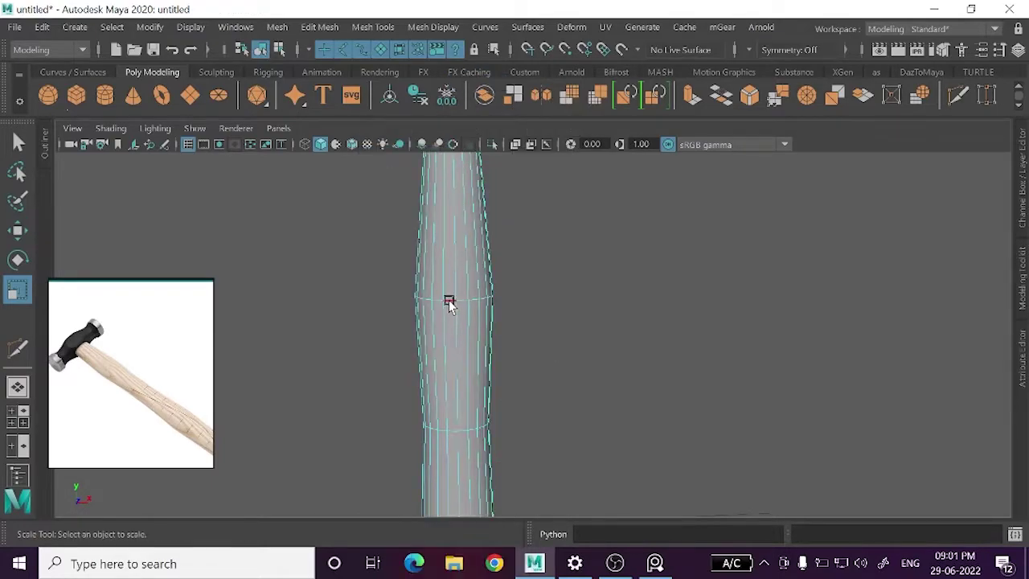
pyautogui.doubleClick(449, 303)
pyautogui.hotkey('ctrl', 'b')
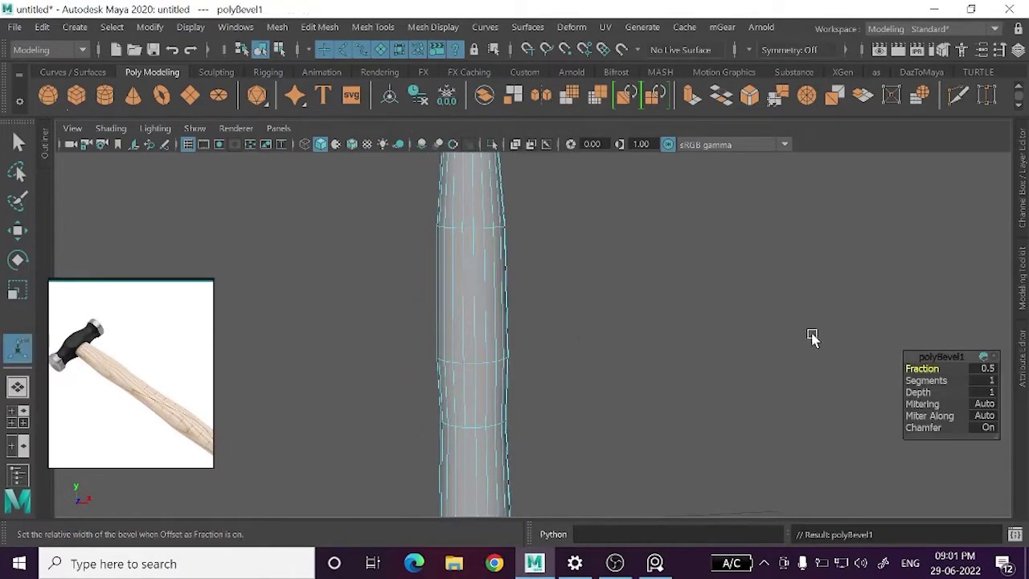
pyautogui.moveTo(928, 380)
pyautogui.mouseDown()
pyautogui.moveTo(942, 381)
pyautogui.moveTo(902, 369)
pyautogui.mouseUp()
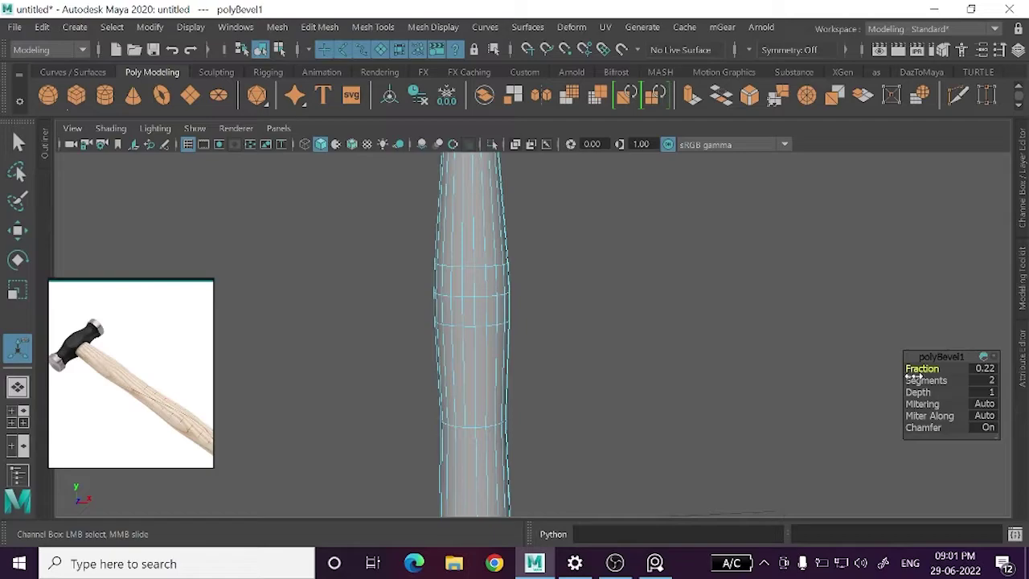
pyautogui.press('w')
# - Bevel the handle's lower edge loop with fraction 0.2 and 2 segments
pyautogui.keyDown('alt'); pyautogui.moveTo(551, 429); pyautogui.dragTo(535, 374); pyautogui.keyUp('alt')
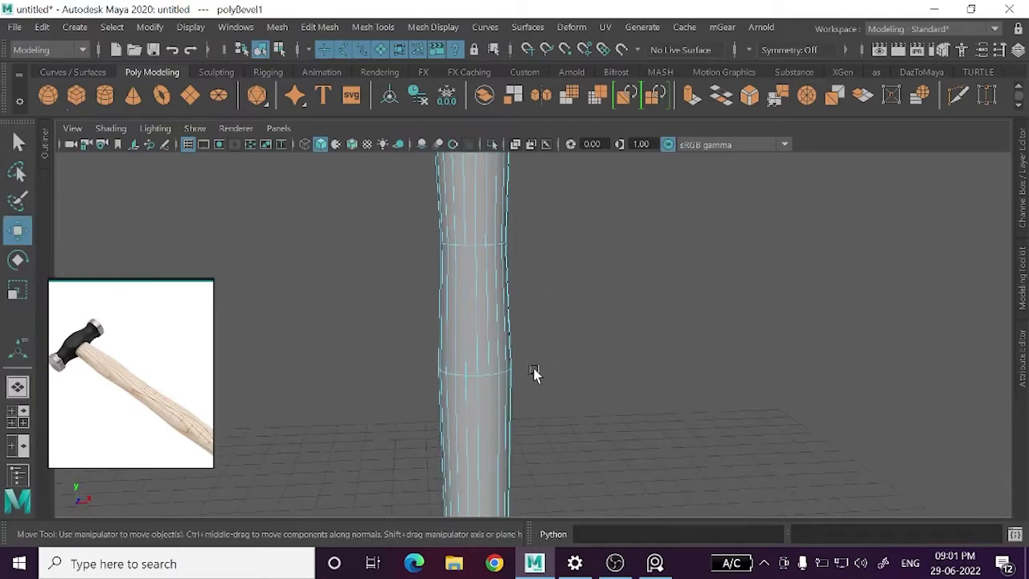
pyautogui.doubleClick(469, 358)
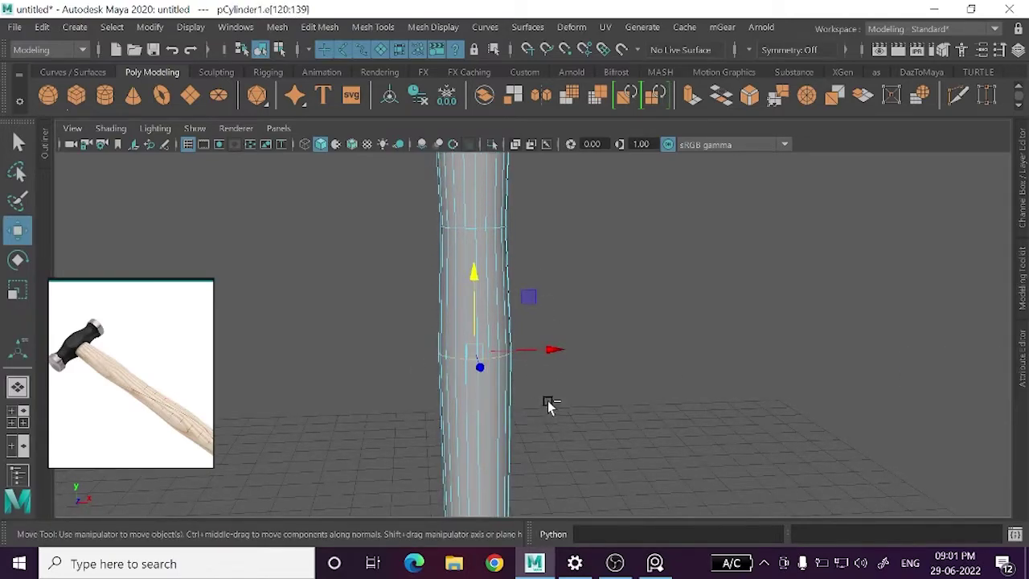
pyautogui.hotkey('ctrl', 'b')
pyautogui.moveTo(925, 381); pyautogui.dragTo(908, 368)
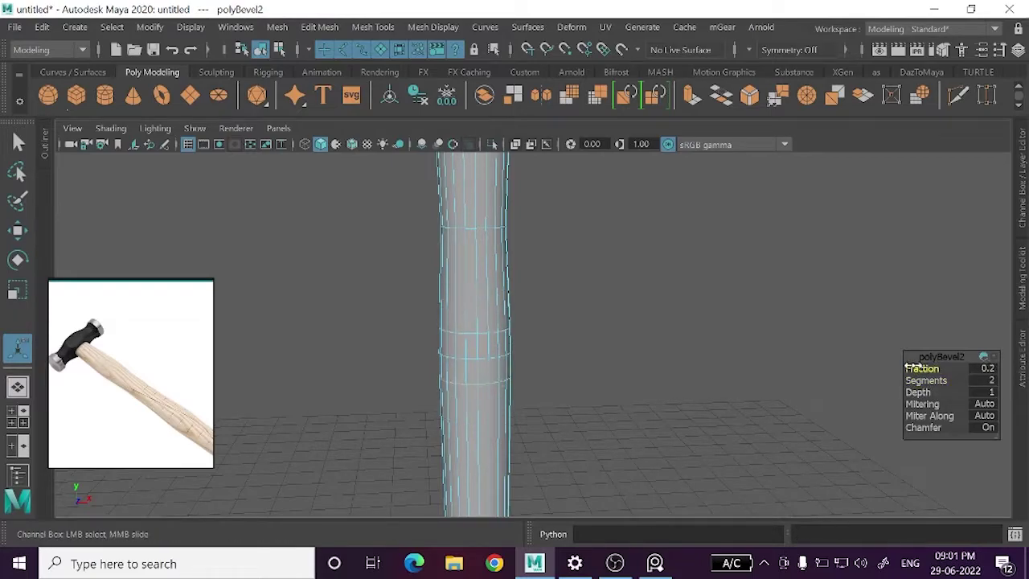
# - Zoom the reference image onto the end of the wooden handle
pyautogui.press('w')
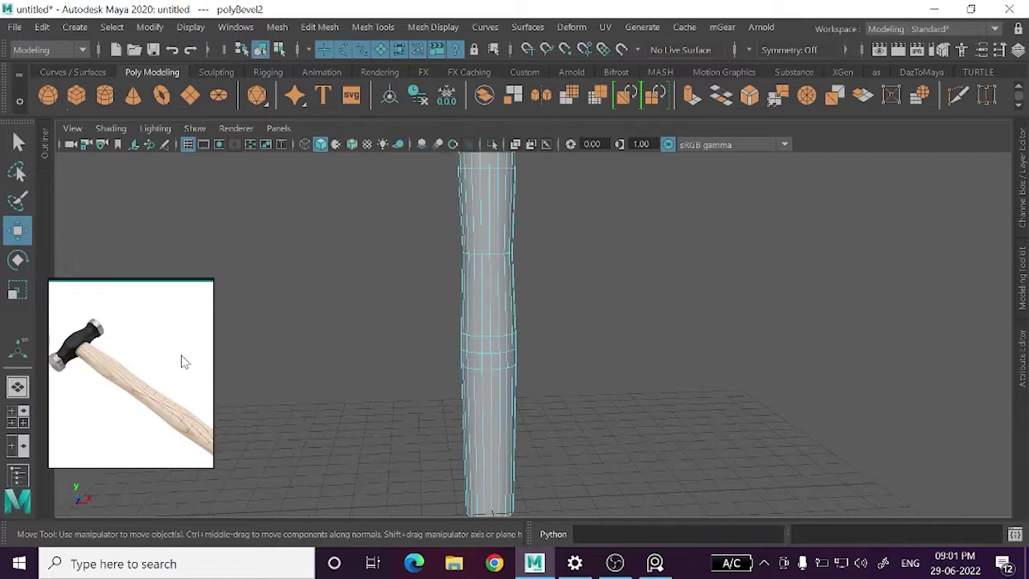
pyautogui.scroll(3, 181, 360)
pyautogui.scroll(2, 111, 347)
pyautogui.scroll(2, 115, 416)
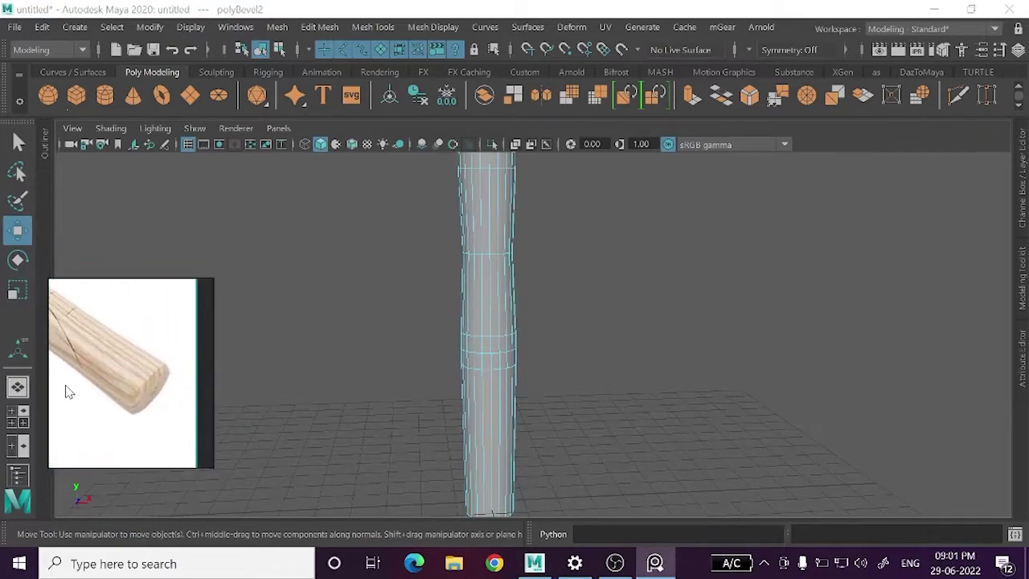
pyautogui.scroll(1, 110, 410)
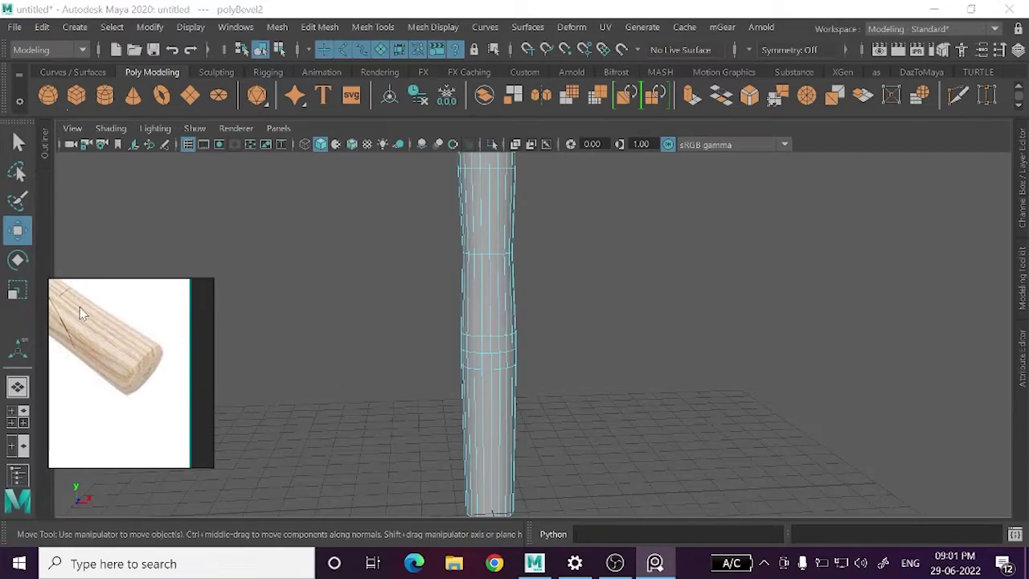
pyautogui.scroll(-1, 80, 307)
pyautogui.scroll(-2, 136, 418)
pyautogui.scroll(-1, 136, 418)
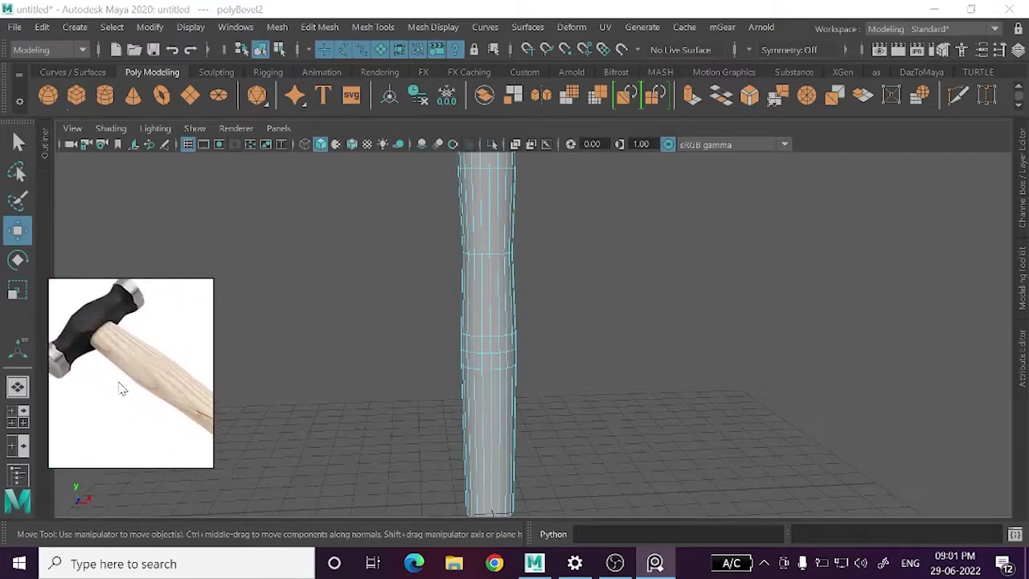
pyautogui.scroll(1, 119, 389)
pyautogui.scroll(2, 147, 405)
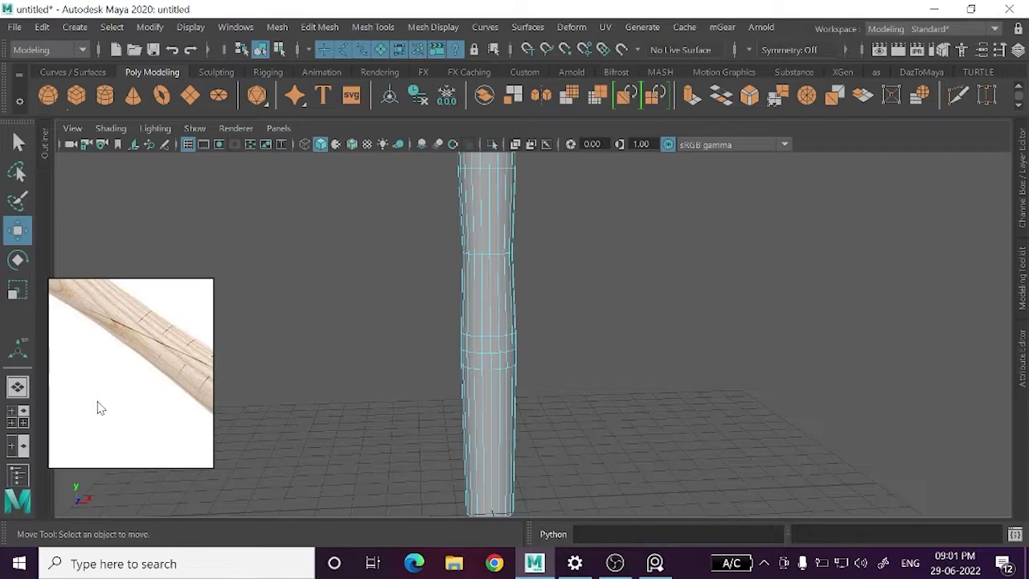
pyautogui.scroll(1, 97, 408)
pyautogui.scroll(1, 99, 391)
pyautogui.scroll(1, 126, 395)
pyautogui.scroll(1, 95, 419)
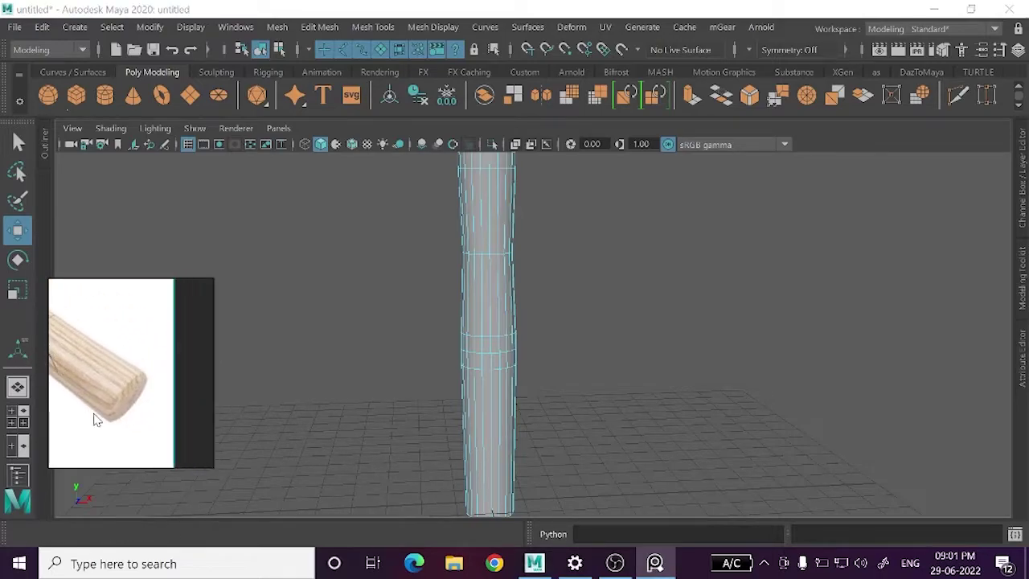
# - Scale pCylinder1 to about 0.693 × 6.728 × 0.630, flattening it slightly front to back
pyautogui.click(586, 260)
pyautogui.moveTo(586, 169); pyautogui.dragTo(659, 283, button='right')
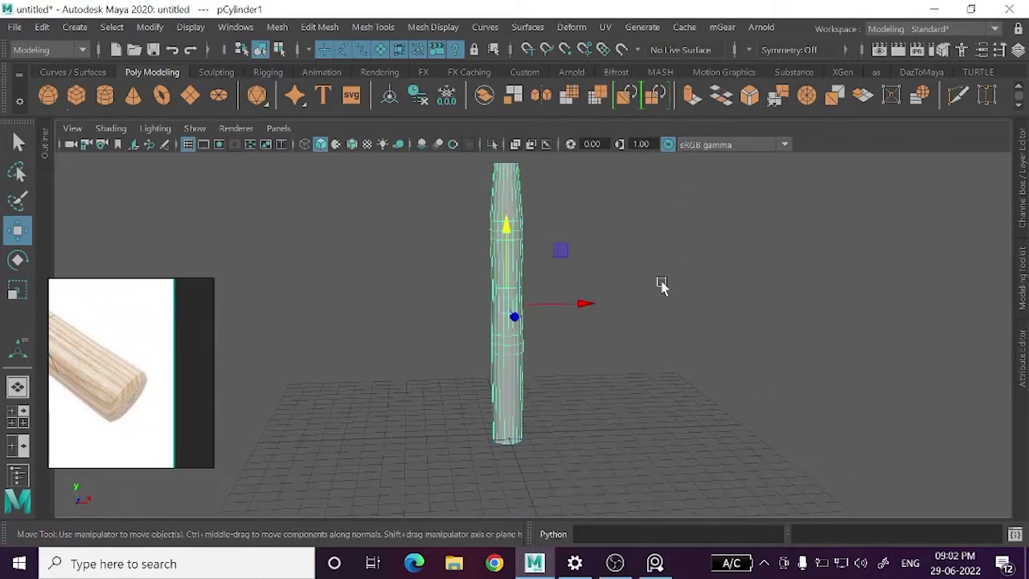
pyautogui.keyDown('alt'); pyautogui.moveTo(659, 287); pyautogui.dragTo(537, 336); pyautogui.keyUp('alt')
pyautogui.click(507, 394)
pyautogui.keyDown('alt'); pyautogui.moveTo(509, 406); pyautogui.dragTo(492, 329); pyautogui.keyUp('alt')
pyautogui.press('r')
pyautogui.moveTo(488, 291); pyautogui.dragTo(489, 308)
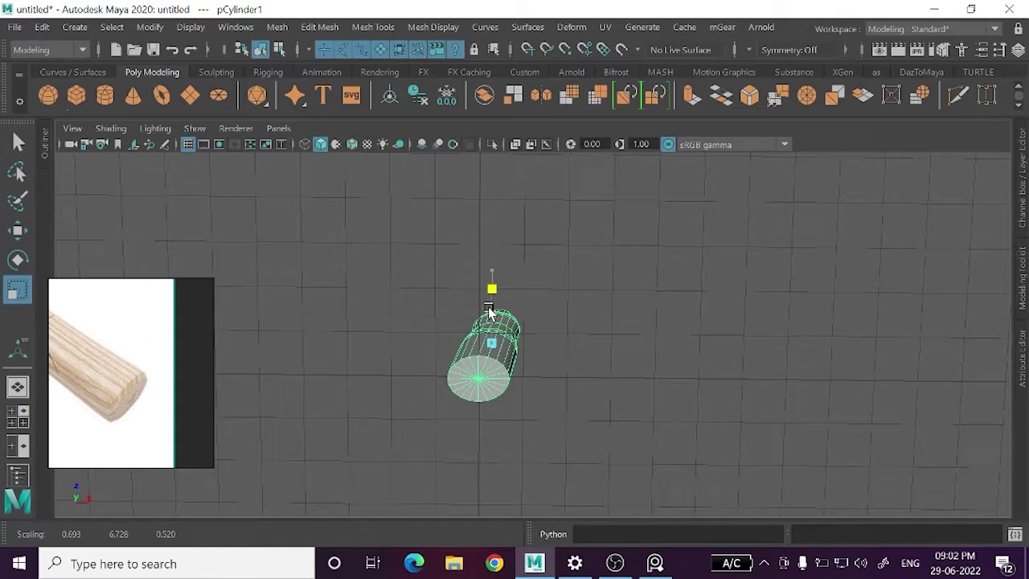
# - Orbit around the rescaled handle to check it from the side and underside
pyautogui.click(625, 314)
pyautogui.moveTo(625, 314)
pyautogui.keyDown('alt'); pyautogui.mouseDown()
pyautogui.moveTo(555, 378)
pyautogui.moveTo(566, 331)
pyautogui.moveTo(448, 377)
pyautogui.moveTo(464, 340)
pyautogui.moveTo(512, 368)
pyautogui.moveTo(524, 402)
pyautogui.moveTo(471, 317)
pyautogui.moveTo(476, 292)
pyautogui.mouseUp(); pyautogui.keyUp('alt')
pyautogui.hotkey('ctrl', 'z')
pyautogui.rightClick(700, 172)
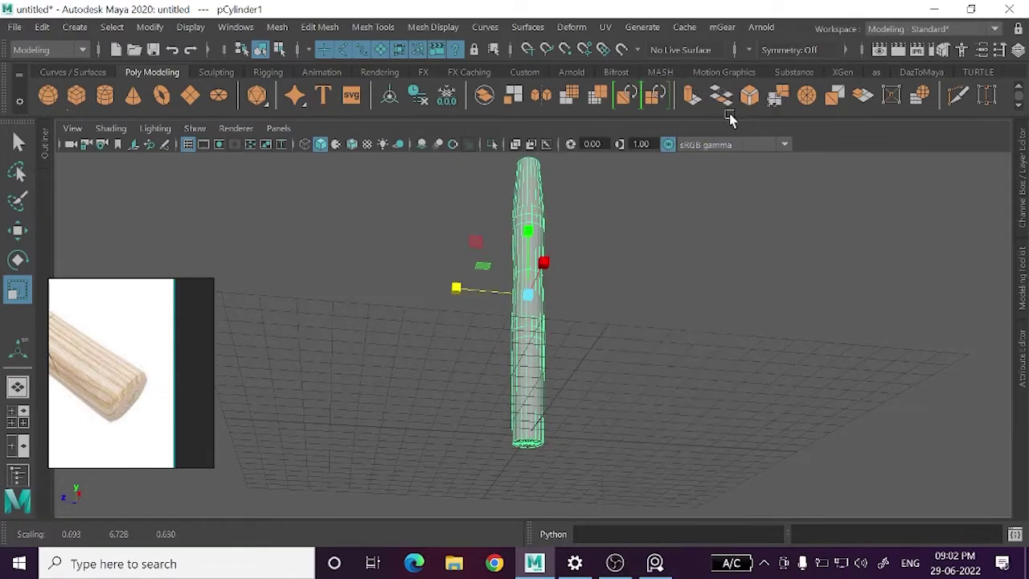
pyautogui.click(631, 265)
pyautogui.moveTo(631, 266)
pyautogui.keyDown('alt'); pyautogui.mouseDown()
pyautogui.moveTo(587, 335)
pyautogui.moveTo(659, 281)
pyautogui.moveTo(539, 377)
pyautogui.moveTo(570, 403)
pyautogui.moveTo(577, 347)
pyautogui.moveTo(571, 399)
pyautogui.moveTo(526, 394)
pyautogui.mouseUp(); pyautogui.keyUp('alt')
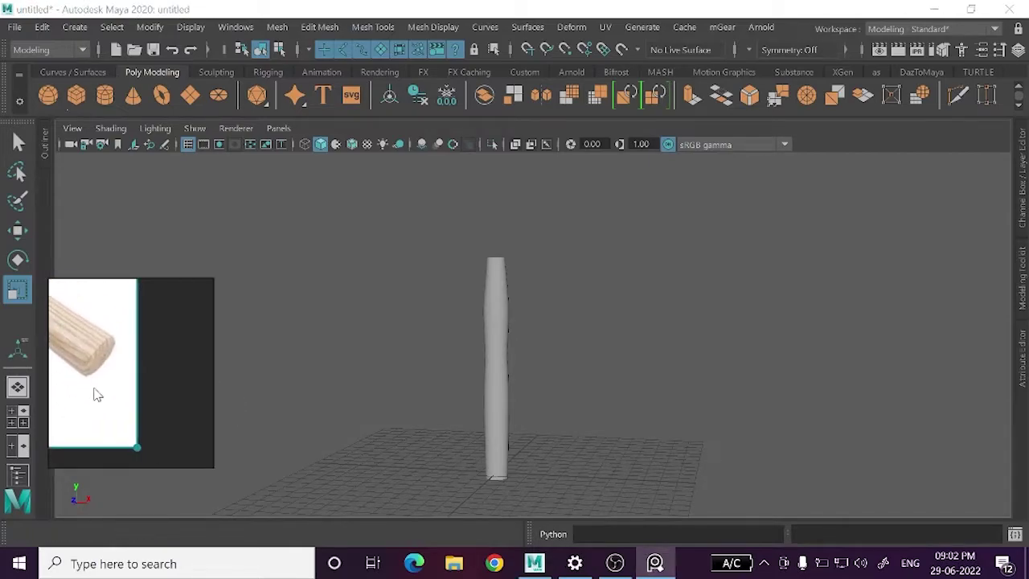
pyautogui.moveTo(629, 438)
pyautogui.keyDown('alt'); pyautogui.mouseDown()
pyautogui.moveTo(574, 409)
pyautogui.moveTo(503, 413)
pyautogui.moveTo(552, 306)
pyautogui.moveTo(539, 305)
pyautogui.mouseUp(); pyautogui.keyUp('alt')
# - Bevel the handle's bottom edge loop with 2 segments at fraction 0.32
pyautogui.click(541, 290)
pyautogui.moveTo(544, 193); pyautogui.dragTo(542, 83, button='right')
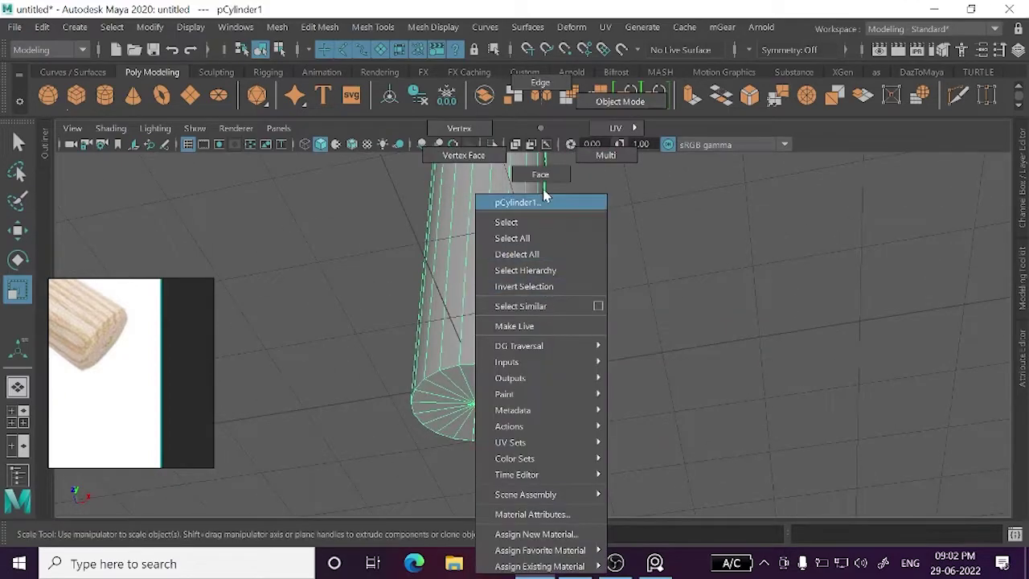
pyautogui.doubleClick(504, 372)
pyautogui.moveTo(505, 368)
pyautogui.keyDown('alt'); pyautogui.mouseDown()
pyautogui.moveTo(429, 354)
pyautogui.moveTo(457, 396)
pyautogui.moveTo(496, 406)
pyautogui.mouseUp(); pyautogui.keyUp('alt')
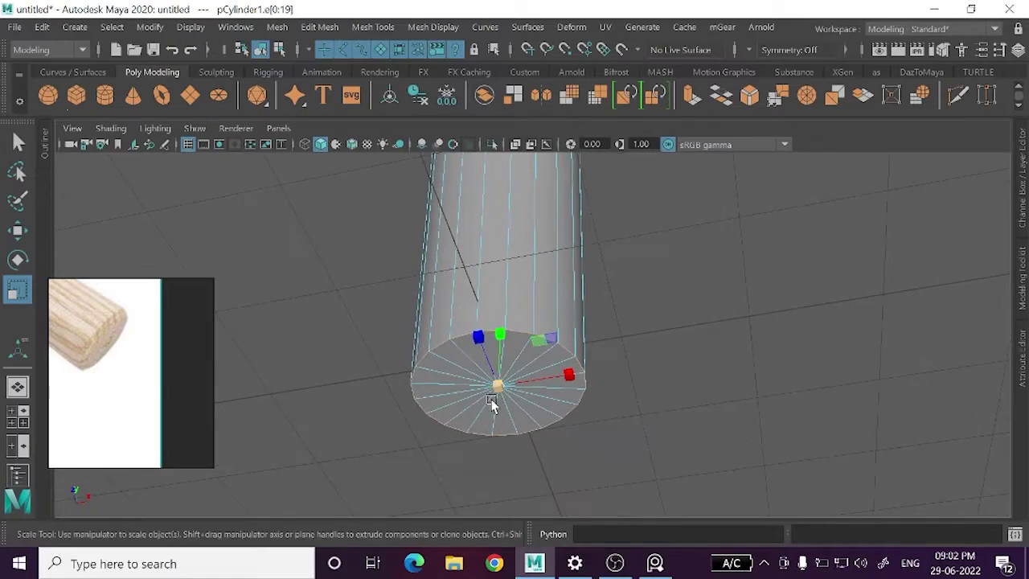
pyautogui.hotkey('ctrl', 'b')
pyautogui.click(932, 381)
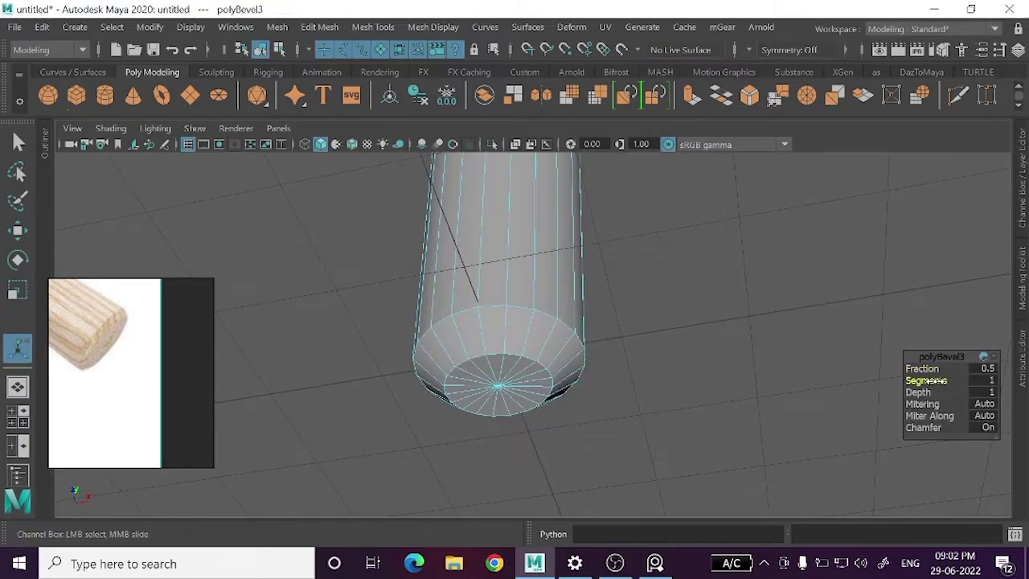
pyautogui.moveTo(932, 381); pyautogui.dragTo(870, 412, button='middle')
pyautogui.click(922, 368)
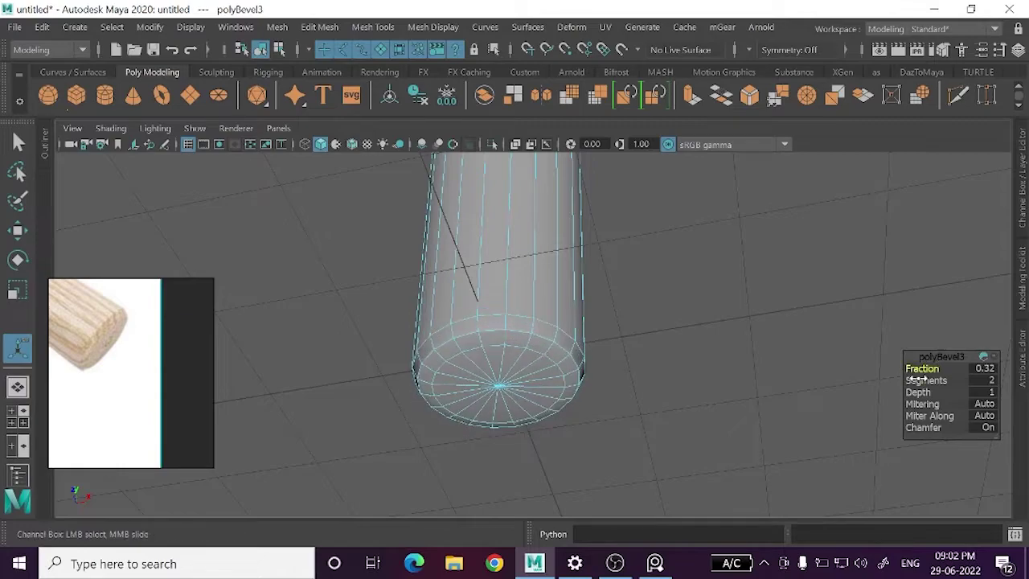
pyautogui.press('w')
# - Bevel the handle's top edge loop with 2 segments at fraction 0.12
pyautogui.scroll(-5, 580, 379)
pyautogui.keyDown('alt'); pyautogui.moveTo(596, 261); pyautogui.dragTo(619, 236); pyautogui.keyUp('alt')
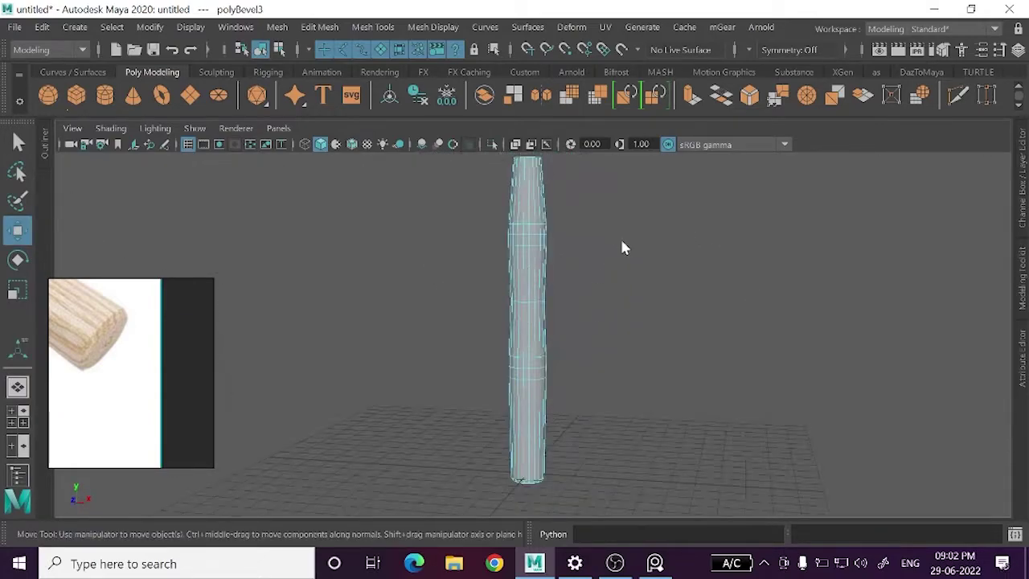
pyautogui.moveTo(622, 127); pyautogui.dragTo(689, 99, button='right')
pyautogui.click(532, 359)
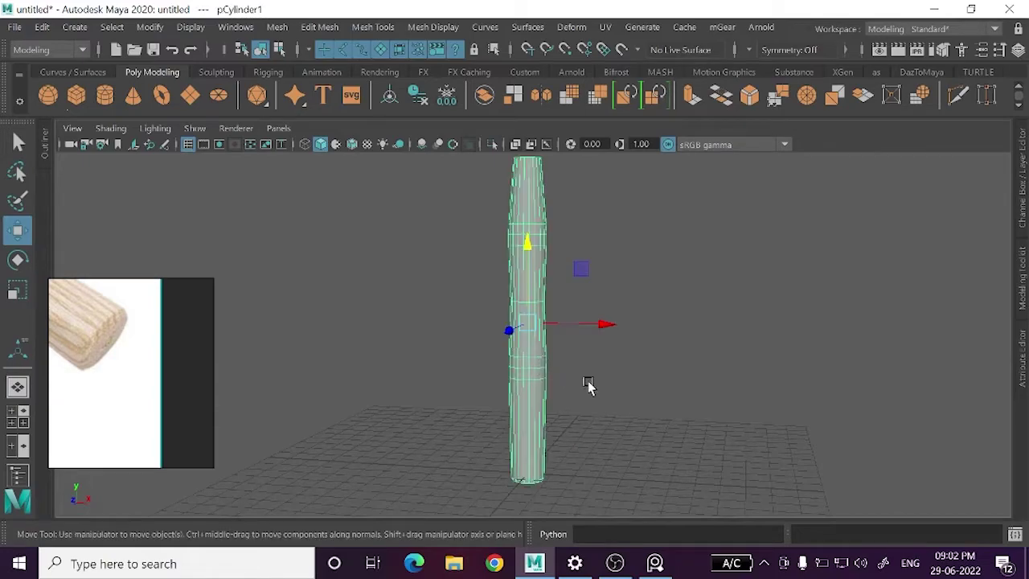
pyautogui.click(662, 404)
pyautogui.moveTo(661, 404)
pyautogui.keyDown('alt'); pyautogui.mouseDown()
pyautogui.moveTo(643, 386)
pyautogui.moveTo(544, 402)
pyautogui.moveTo(523, 362)
pyautogui.moveTo(530, 320)
pyautogui.moveTo(661, 220)
pyautogui.mouseUp(); pyautogui.keyUp('alt')
pyautogui.click(522, 362)
pyautogui.moveTo(664, 128); pyautogui.dragTo(659, 73, button='right')
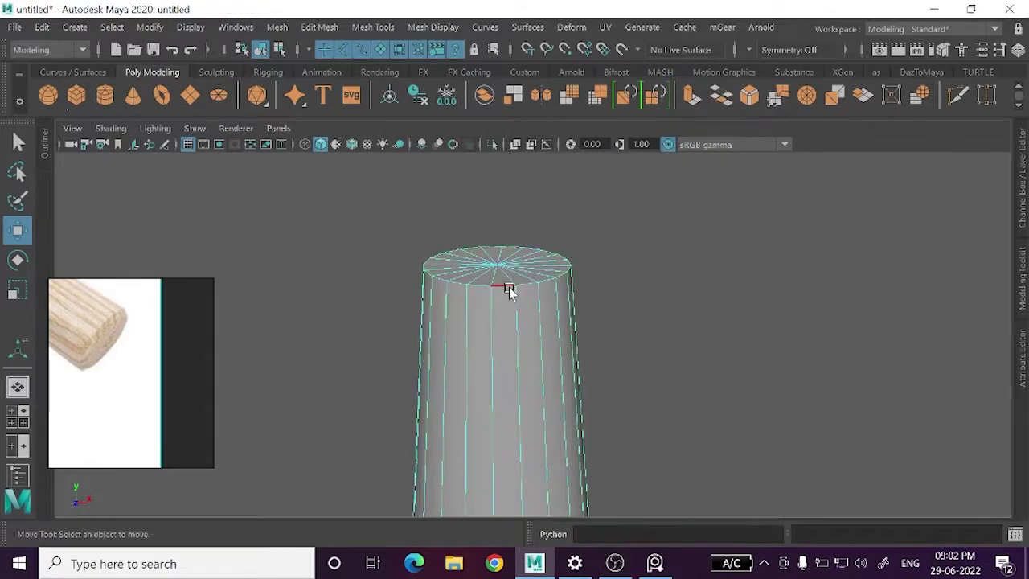
pyautogui.doubleClick(509, 289)
pyautogui.keyDown('alt'); pyautogui.moveTo(508, 289); pyautogui.dragTo(488, 311); pyautogui.keyUp('alt')
pyautogui.hotkey('ctrl', 'b')
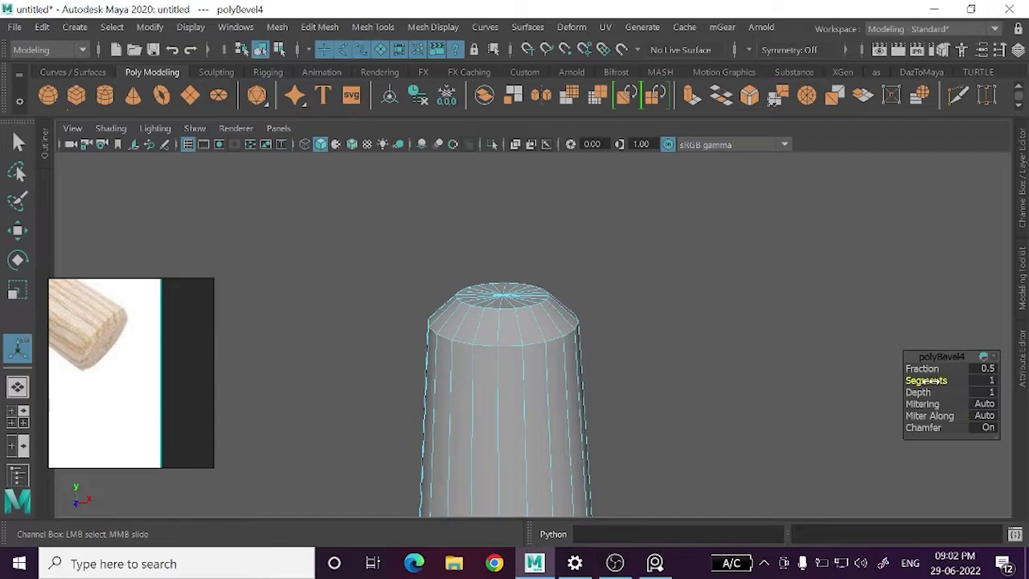
pyautogui.moveTo(938, 380); pyautogui.dragTo(913, 366, button='middle')
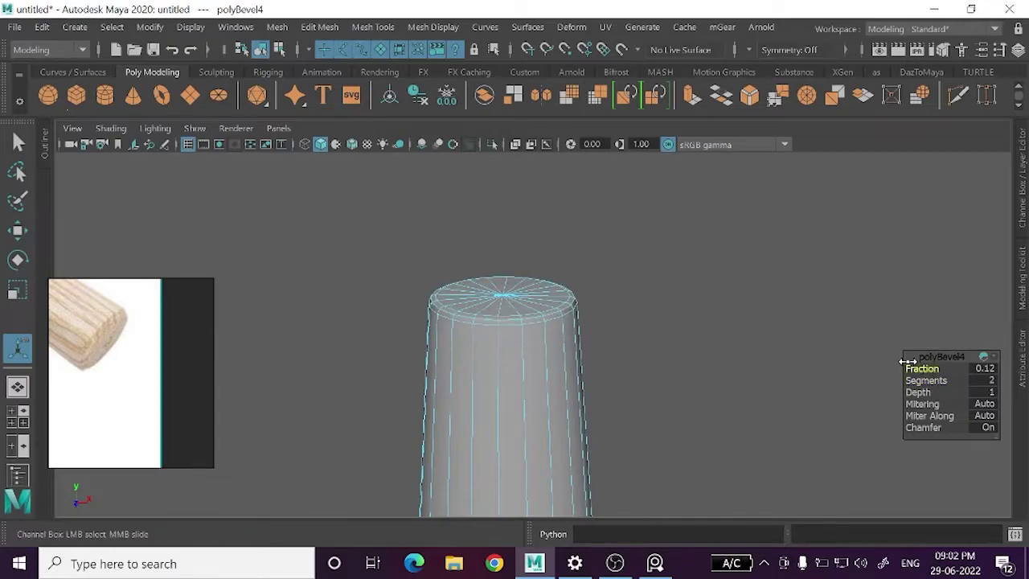
pyautogui.press('w')
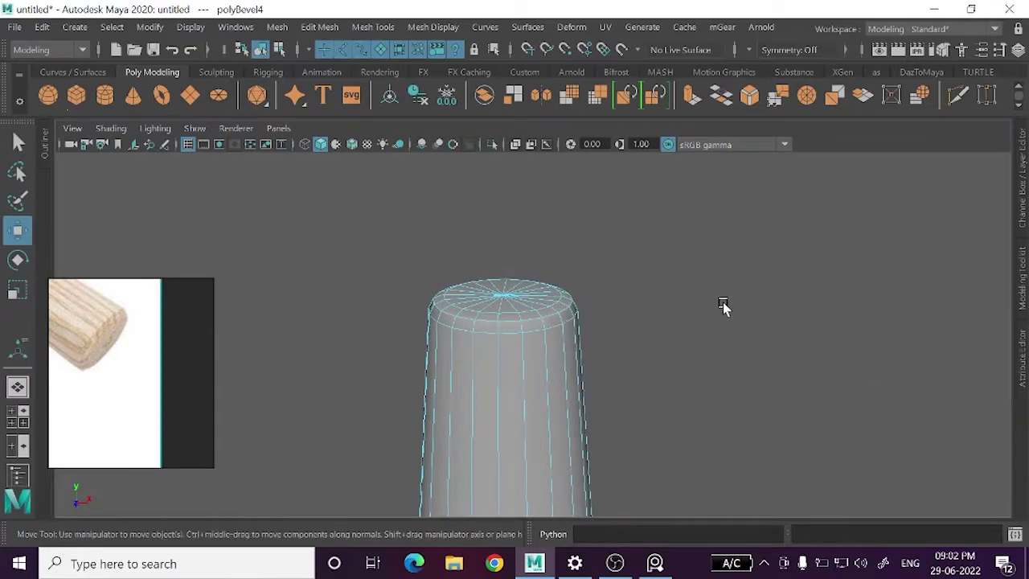
# - Return to object mode and clear the handle selection
pyautogui.moveTo(681, 187); pyautogui.dragTo(759, 148, button='right')
pyautogui.click(652, 402)
pyautogui.scroll(-3, 651, 402)
pyautogui.scroll(-3, 635, 362)
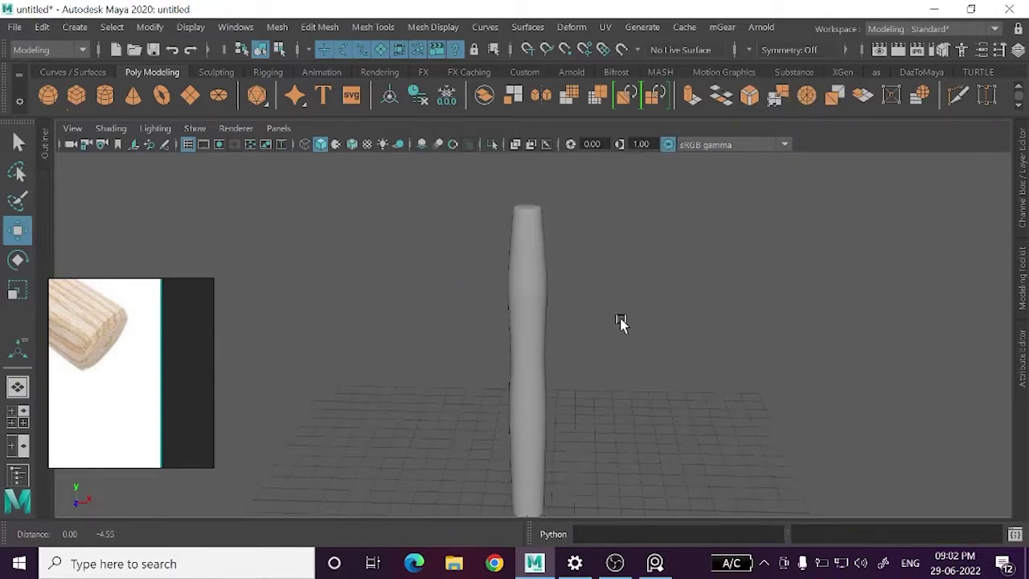
# - Create a polygon cube and raise it onto the top of the handle
pyautogui.keyDown('alt'); pyautogui.moveTo(627, 324); pyautogui.dragTo(306, 372); pyautogui.keyUp('alt')
pyautogui.scroll(2, 308, 384)
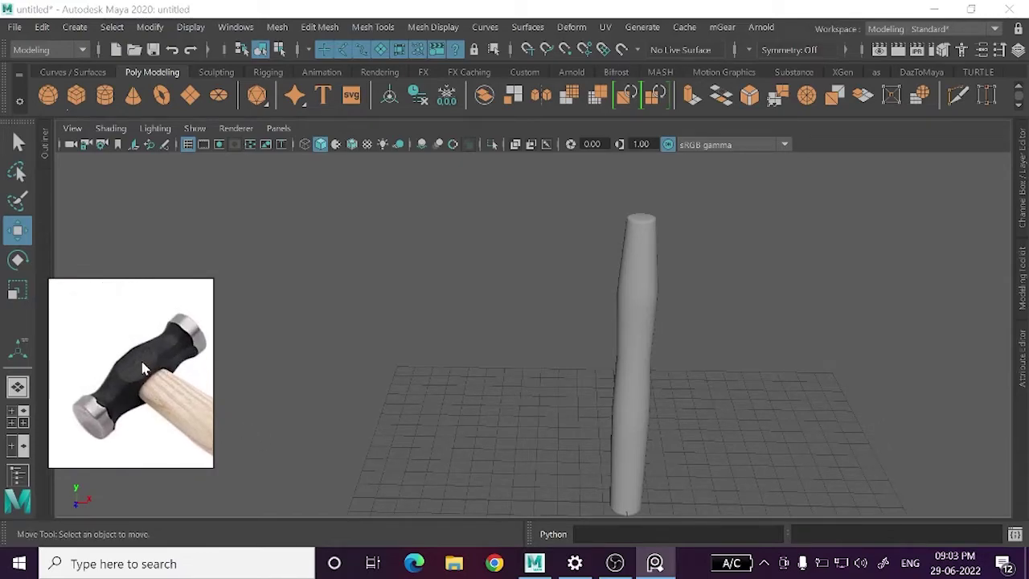
pyautogui.moveTo(827, 326)
pyautogui.keyDown('alt'); pyautogui.mouseDown()
pyautogui.moveTo(526, 354)
pyautogui.moveTo(540, 369)
pyautogui.moveTo(528, 356)
pyautogui.moveTo(555, 368)
pyautogui.moveTo(568, 342)
pyautogui.mouseUp(); pyautogui.keyUp('alt')
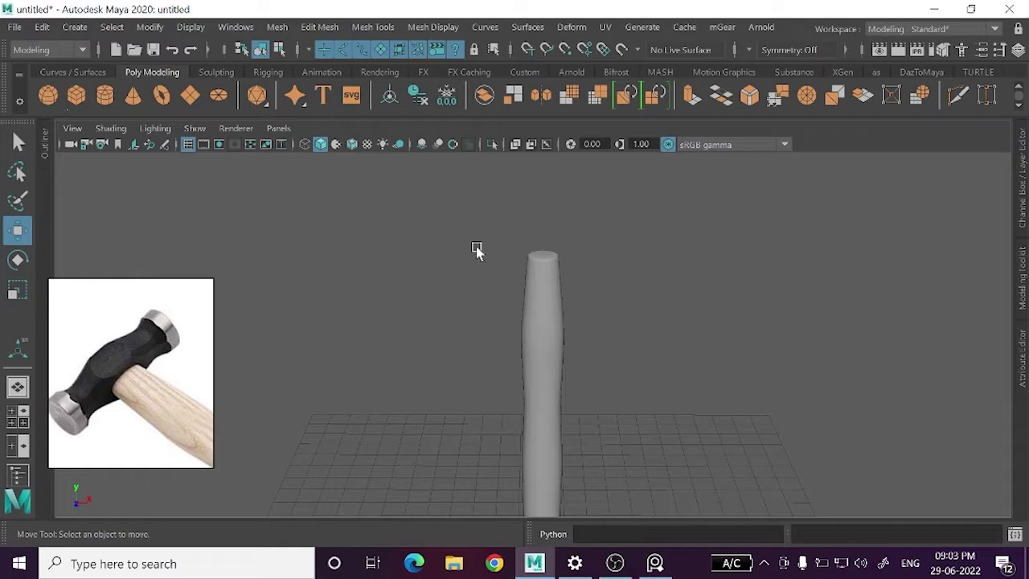
pyautogui.click(76, 94)
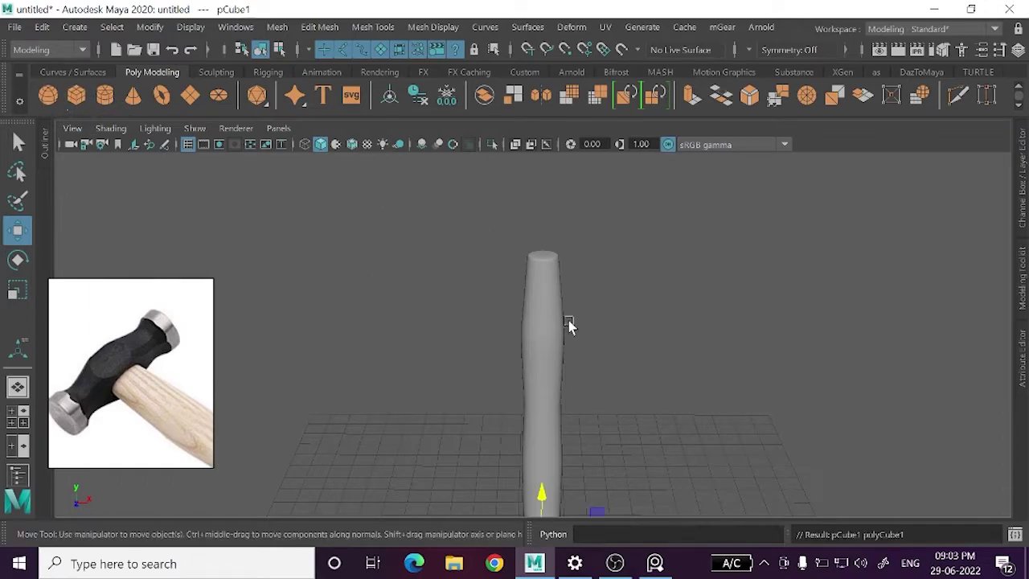
pyautogui.moveTo(546, 491); pyautogui.dragTo(544, 485)
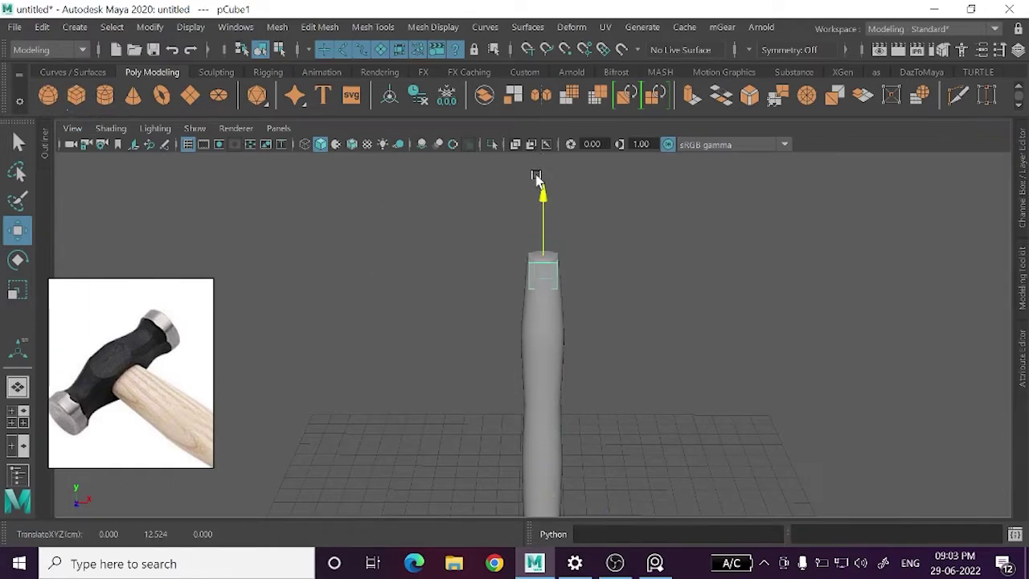
pyautogui.press('f')
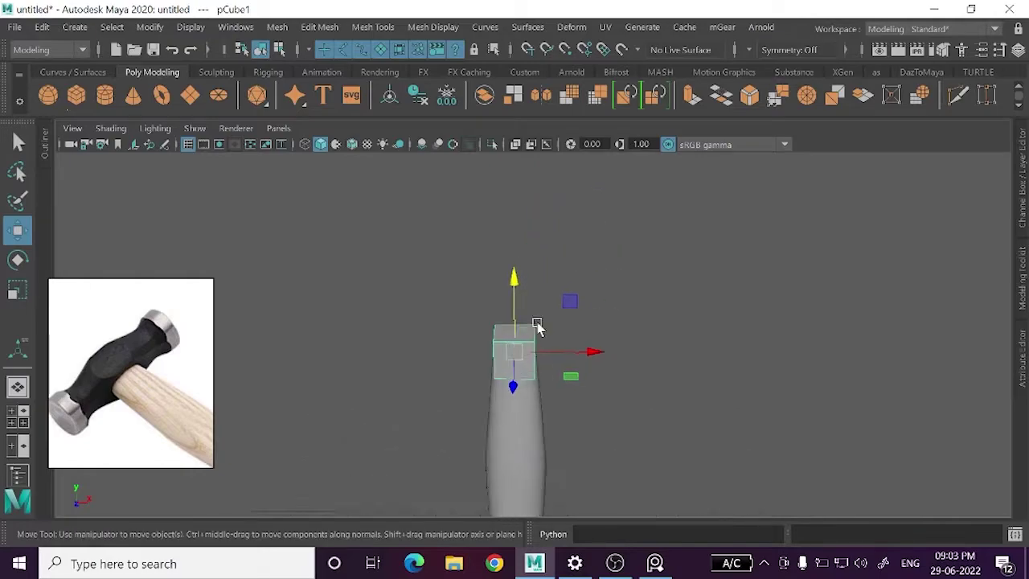
# - Scale pCube1 to about 2.629 × 1.173 × 1.352, wide and slightly taller
pyautogui.press('r')
pyautogui.moveTo(579, 351); pyautogui.dragTo(666, 348)
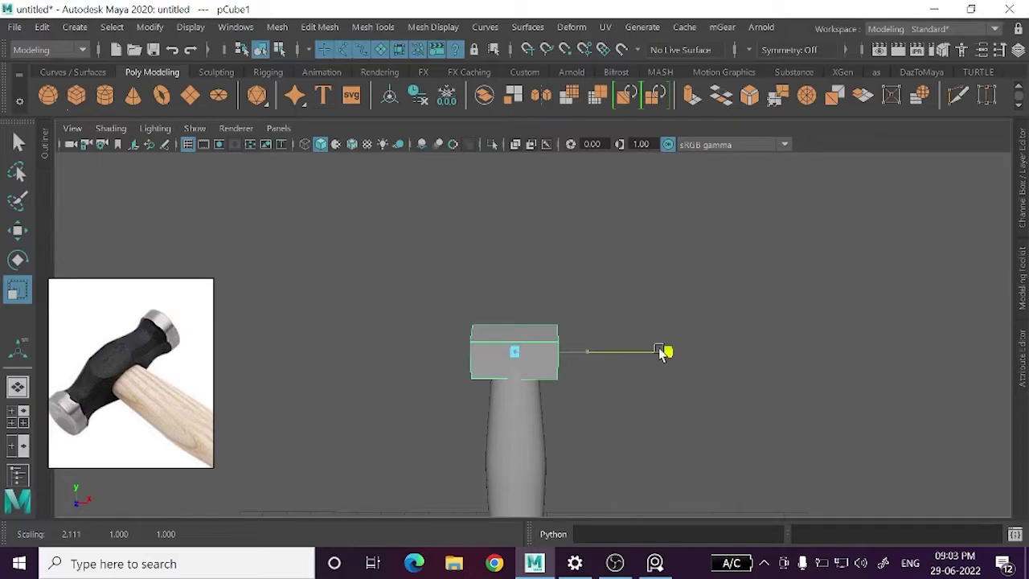
pyautogui.moveTo(659, 351); pyautogui.dragTo(661, 352)
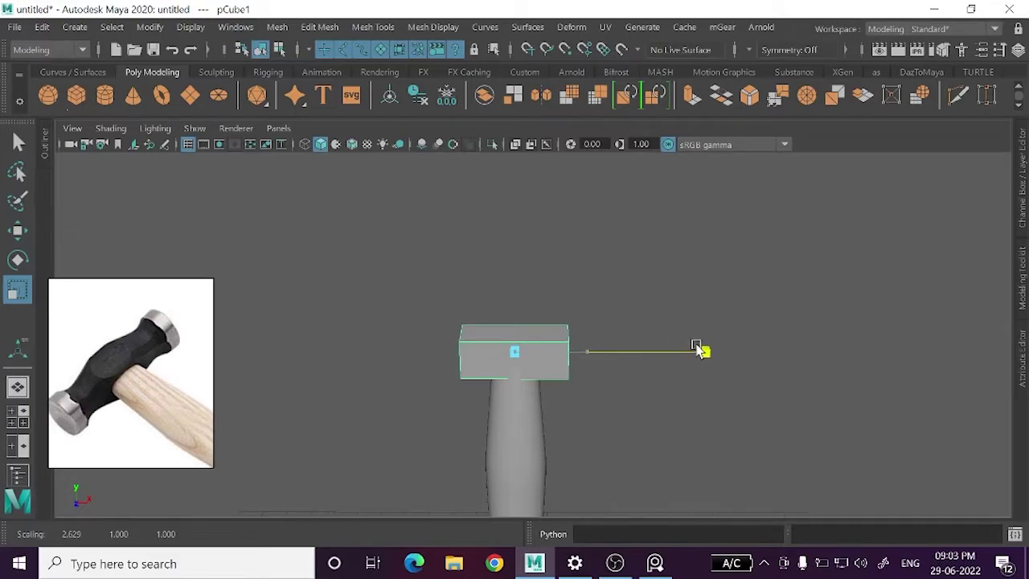
pyautogui.moveTo(698, 347); pyautogui.dragTo(698, 348)
pyautogui.moveTo(515, 311); pyautogui.dragTo(508, 334)
pyautogui.press('w')
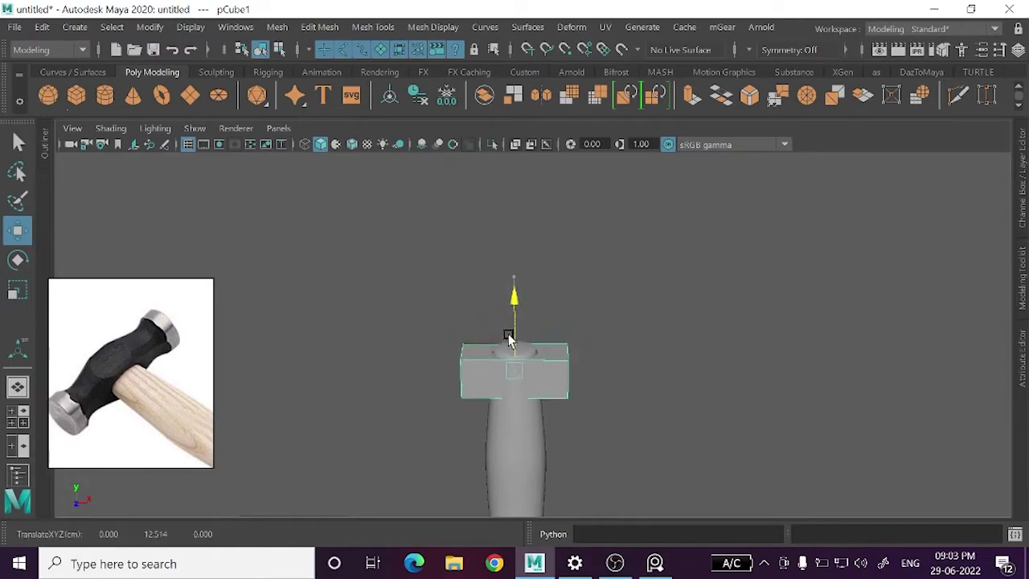
pyautogui.click(809, 432)
pyautogui.moveTo(737, 430)
pyautogui.keyDown('alt'); pyautogui.mouseDown()
pyautogui.moveTo(631, 407)
pyautogui.moveTo(611, 429)
pyautogui.moveTo(593, 386)
pyautogui.moveTo(576, 391)
pyautogui.moveTo(577, 380)
pyautogui.mouseUp(); pyautogui.keyUp('alt')
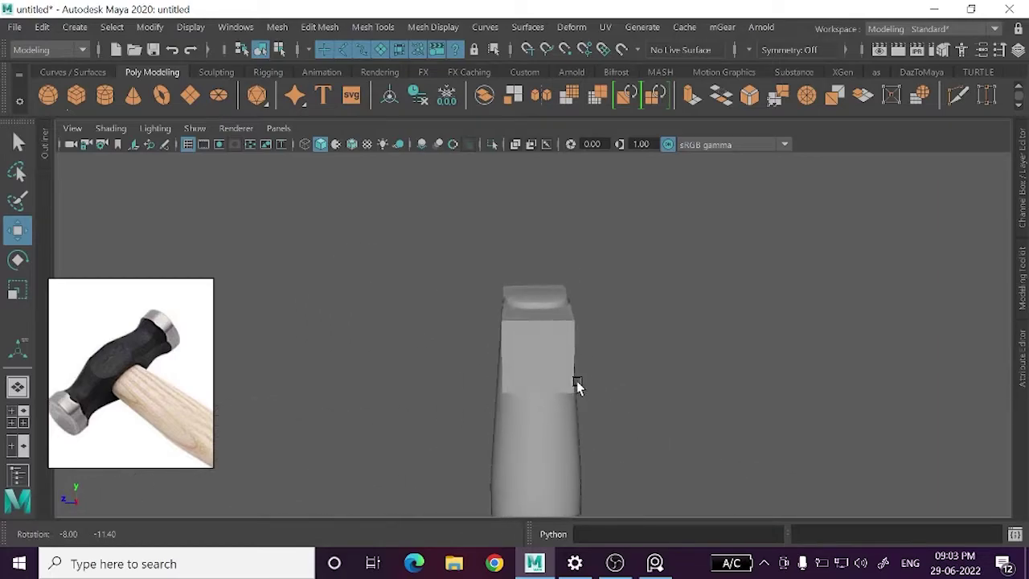
pyautogui.click(549, 367)
pyautogui.press('r')
pyautogui.moveTo(489, 335)
pyautogui.mouseDown()
pyautogui.moveTo(479, 336)
pyautogui.moveTo(616, 375)
pyautogui.moveTo(643, 316)
pyautogui.moveTo(478, 362)
pyautogui.moveTo(535, 354)
pyautogui.moveTo(532, 361)
pyautogui.moveTo(504, 341)
pyautogui.moveTo(469, 352)
pyautogui.moveTo(549, 370)
pyautogui.moveTo(574, 398)
pyautogui.mouseUp()
pyautogui.moveTo(514, 283); pyautogui.dragTo(513, 285)
# - Cut a vertical edge loop through the middle of the hammer-head cube with Multi-Cut
pyautogui.press('w')
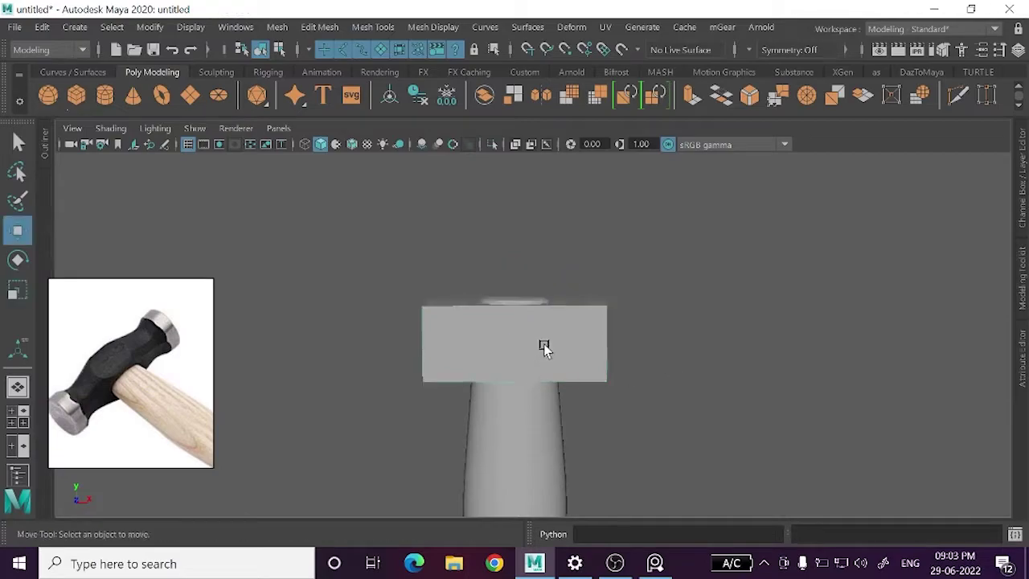
pyautogui.moveTo(545, 346)
pyautogui.keyDown('alt'); pyautogui.mouseDown()
pyautogui.moveTo(586, 370)
pyautogui.moveTo(571, 385)
pyautogui.mouseUp(); pyautogui.keyUp('alt')
pyautogui.moveTo(517, 364)
pyautogui.keyDown('alt'); pyautogui.mouseDown()
pyautogui.moveTo(571, 379)
pyautogui.moveTo(544, 326)
pyautogui.moveTo(539, 347)
pyautogui.mouseUp(); pyautogui.keyUp('alt')
pyautogui.scroll(2, 99, 374)
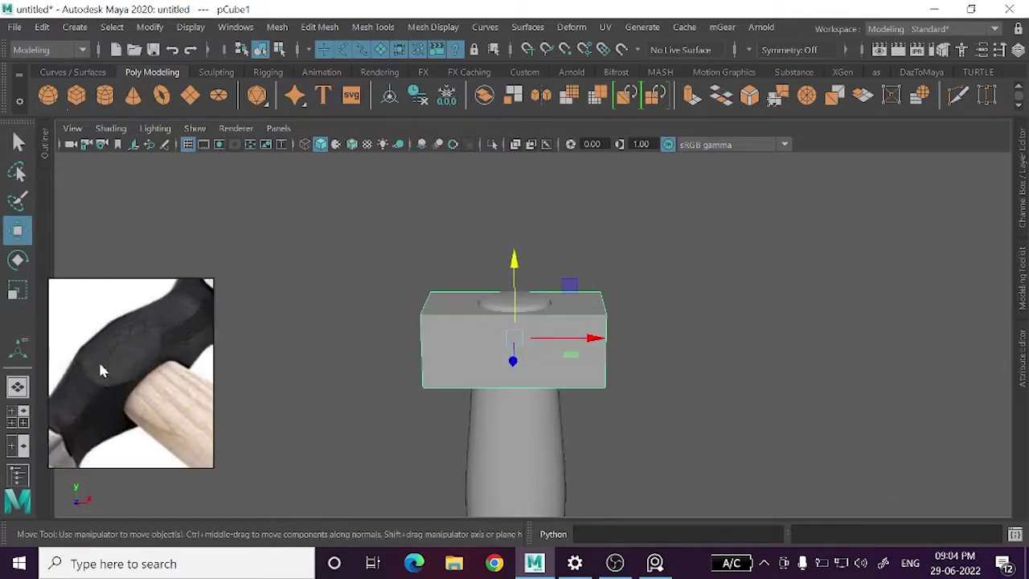
pyautogui.scroll(1, 98, 359)
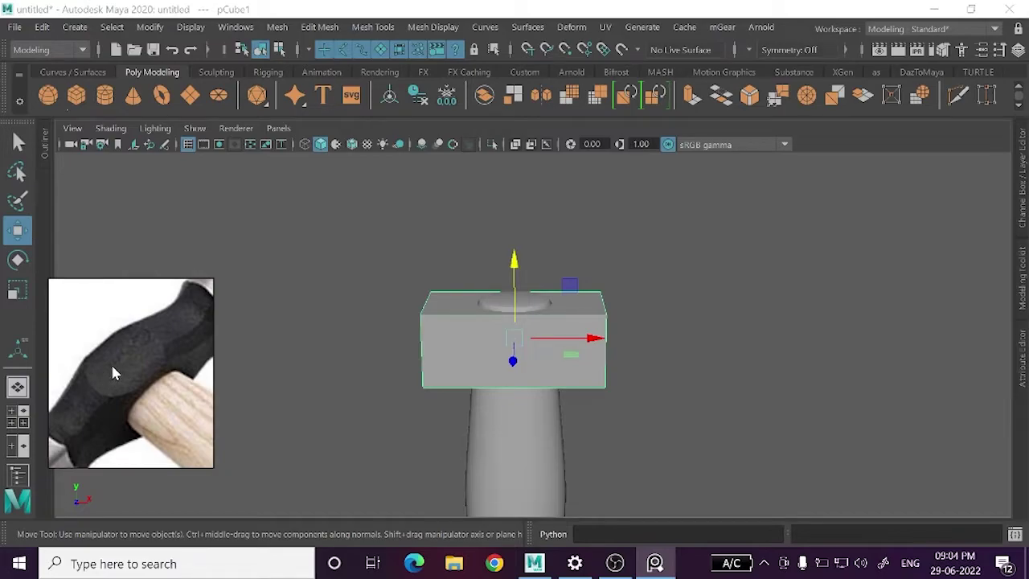
pyautogui.scroll(-1, 110, 361)
pyautogui.scroll(-1, 95, 363)
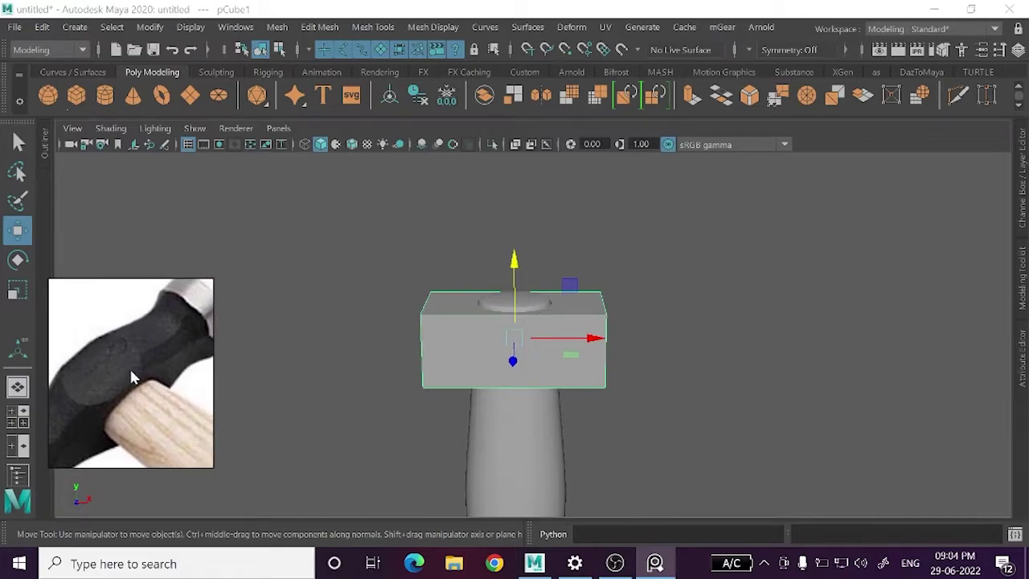
pyautogui.scroll(1, 131, 378)
pyautogui.scroll(1, 139, 337)
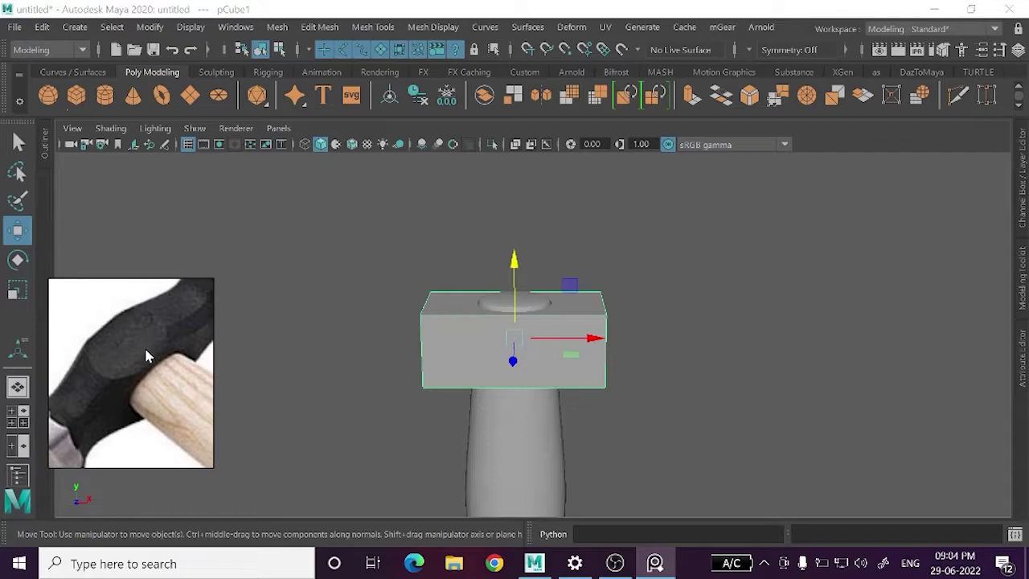
pyautogui.scroll(1, 148, 356)
pyautogui.scroll(-1, 157, 362)
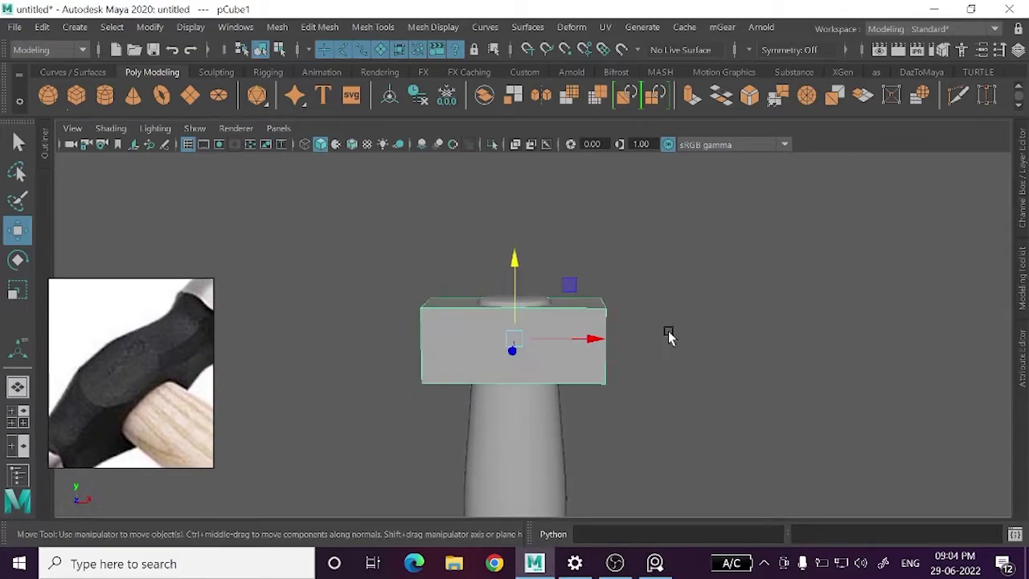
pyautogui.keyDown('alt'); pyautogui.moveTo(668, 338); pyautogui.dragTo(668, 341); pyautogui.keyUp('alt')
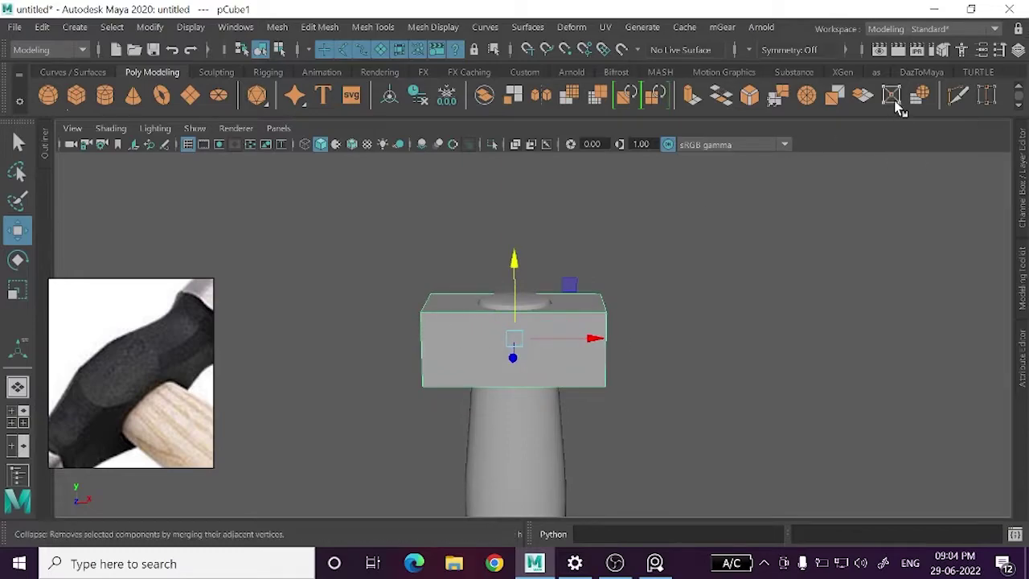
pyautogui.click(958, 94)
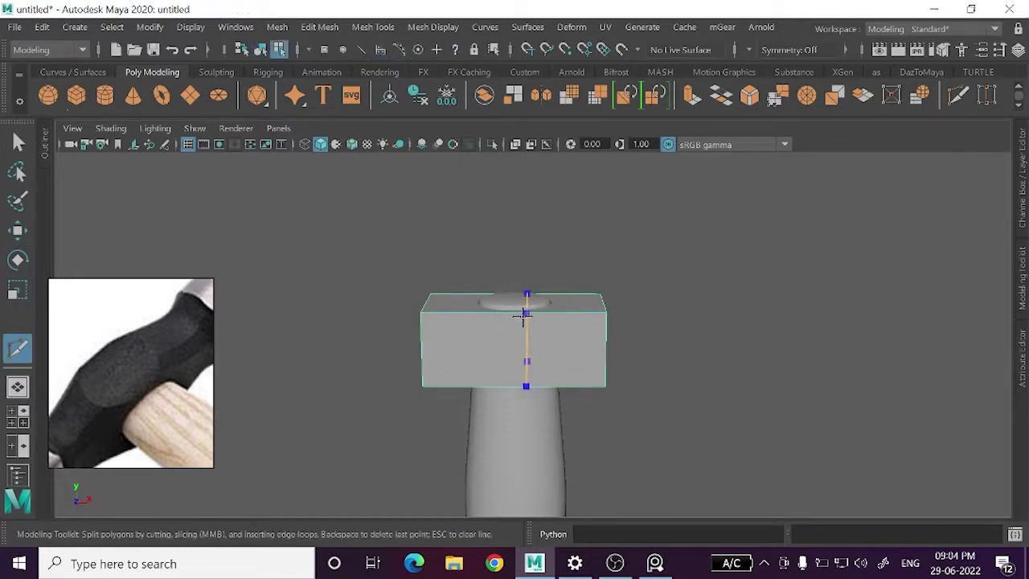
pyautogui.click(528, 354)
pyautogui.press('w')
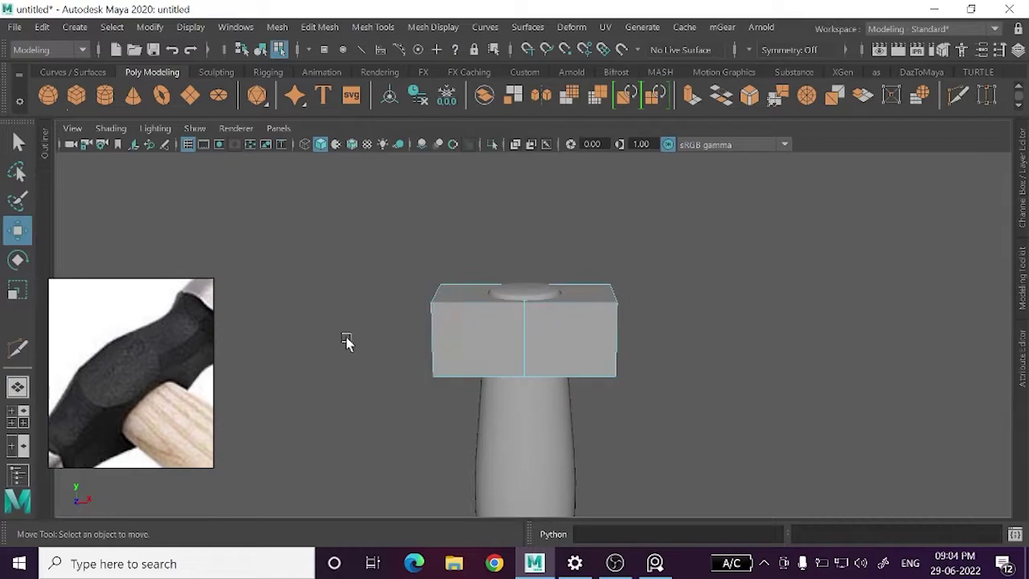
# - Select the new central vertical edge loop and bevel it
pyautogui.moveTo(514, 338); pyautogui.dragTo(547, 293, button='right')
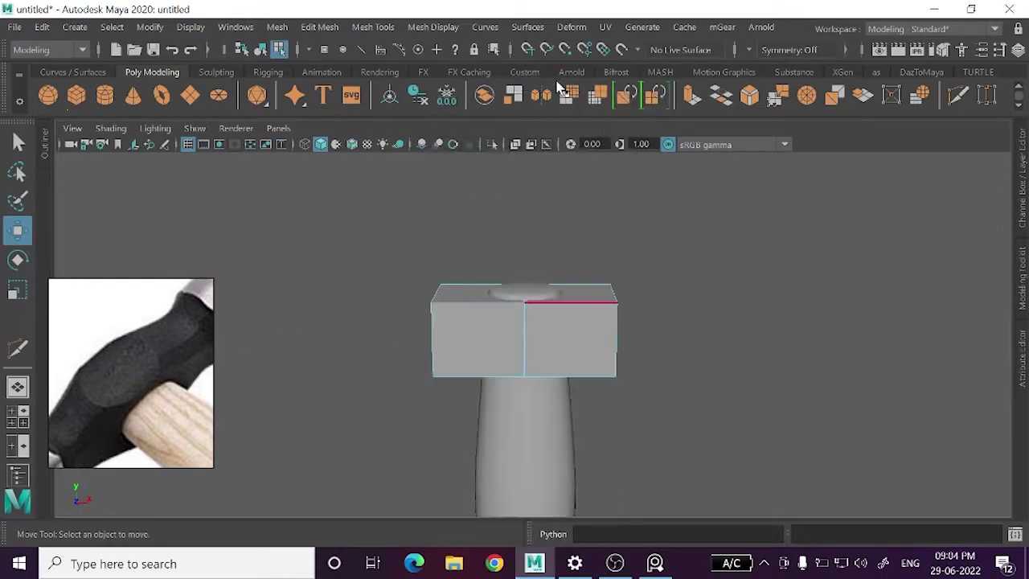
pyautogui.doubleClick(534, 348)
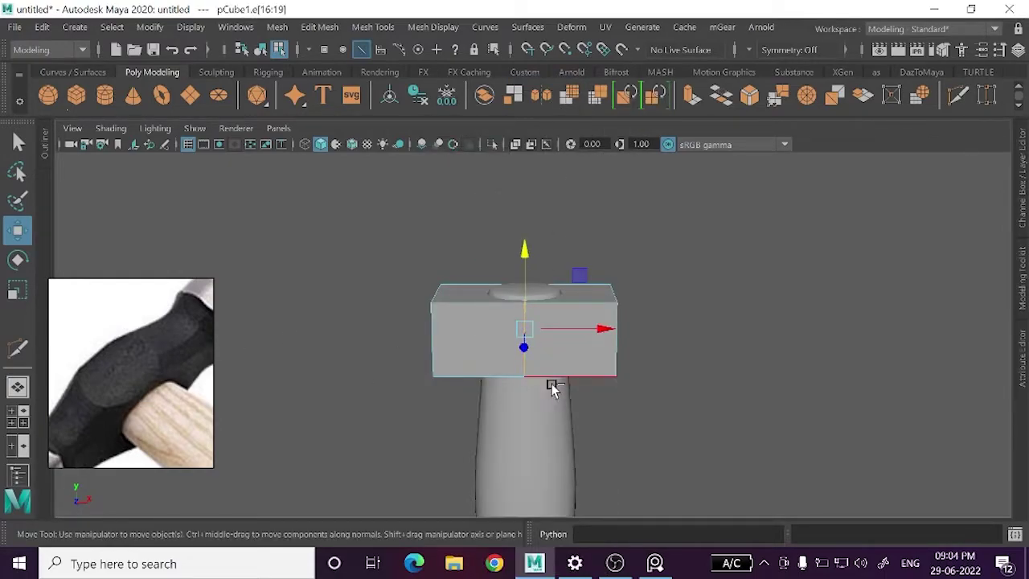
pyautogui.hotkey('ctrl', 'b')
# - Raise the hammer-head bevel to 2 segments
pyautogui.click(926, 381)
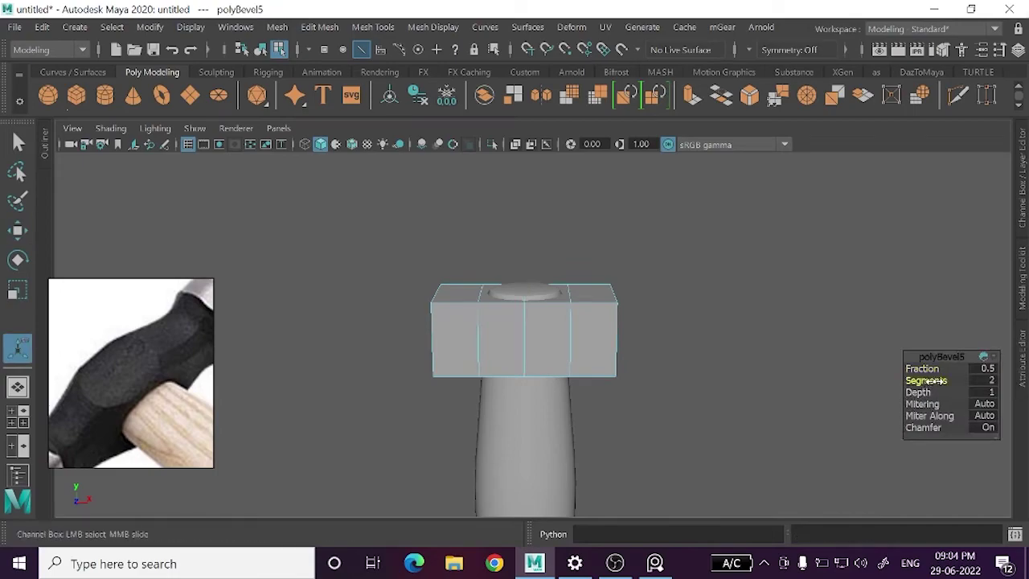
pyautogui.moveTo(502, 387); pyautogui.dragTo(520, 386, button='middle')
pyautogui.keyDown('alt'); pyautogui.moveTo(521, 386); pyautogui.dragTo(531, 422); pyautogui.keyUp('alt')
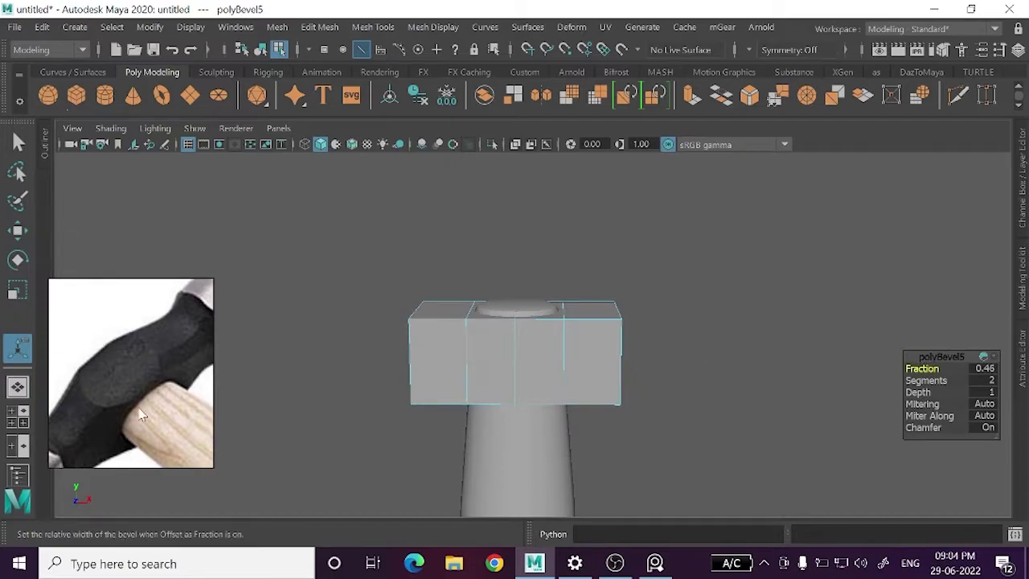
pyautogui.scroll(-2, 320, 399)
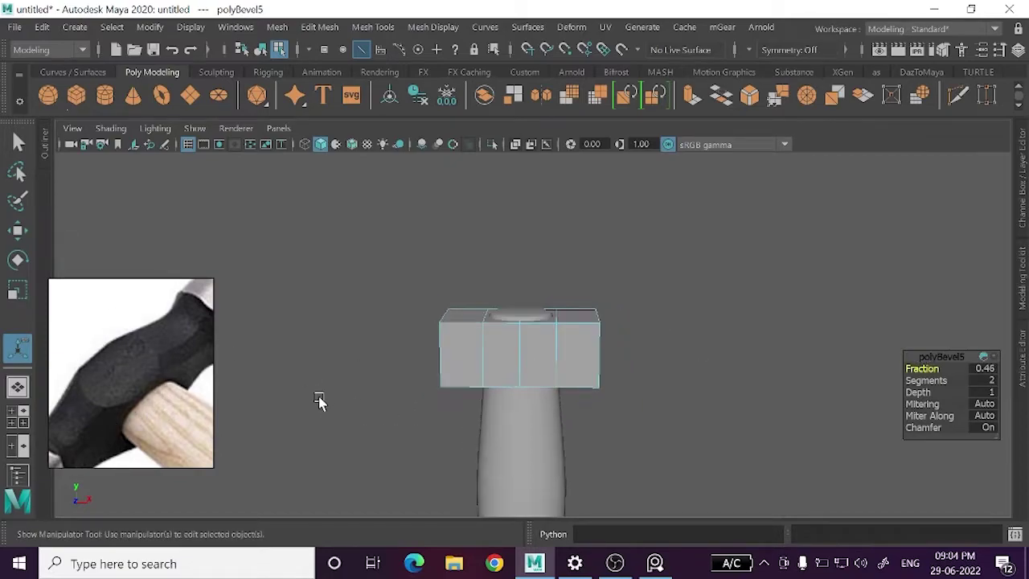
pyautogui.keyDown('alt'); pyautogui.moveTo(301, 393); pyautogui.dragTo(127, 381); pyautogui.keyUp('alt')
# - Compare the hammer head against the reference image
pyautogui.click(125, 359)
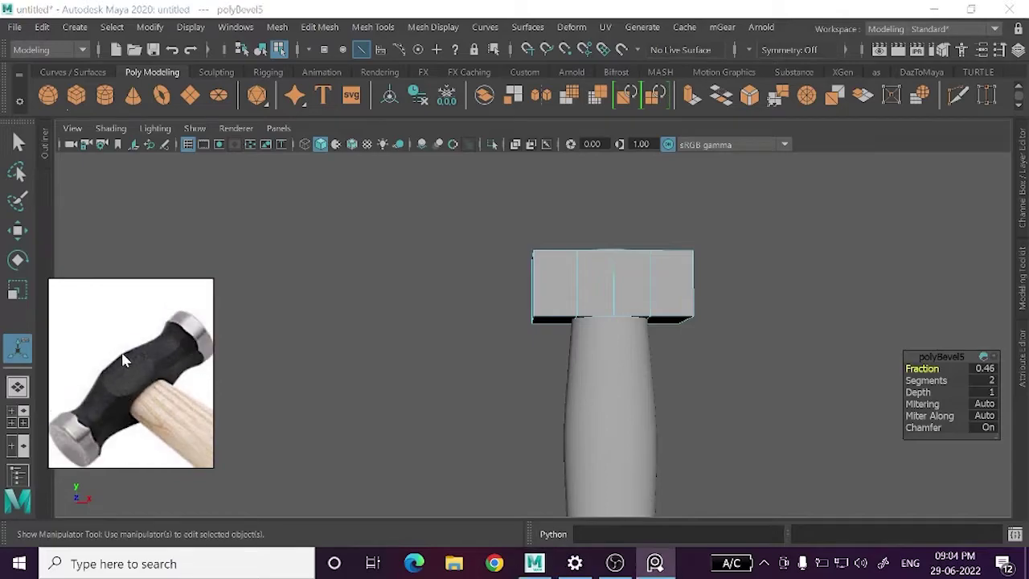
pyautogui.scroll(3, 121, 370)
pyautogui.scroll(2, 112, 384)
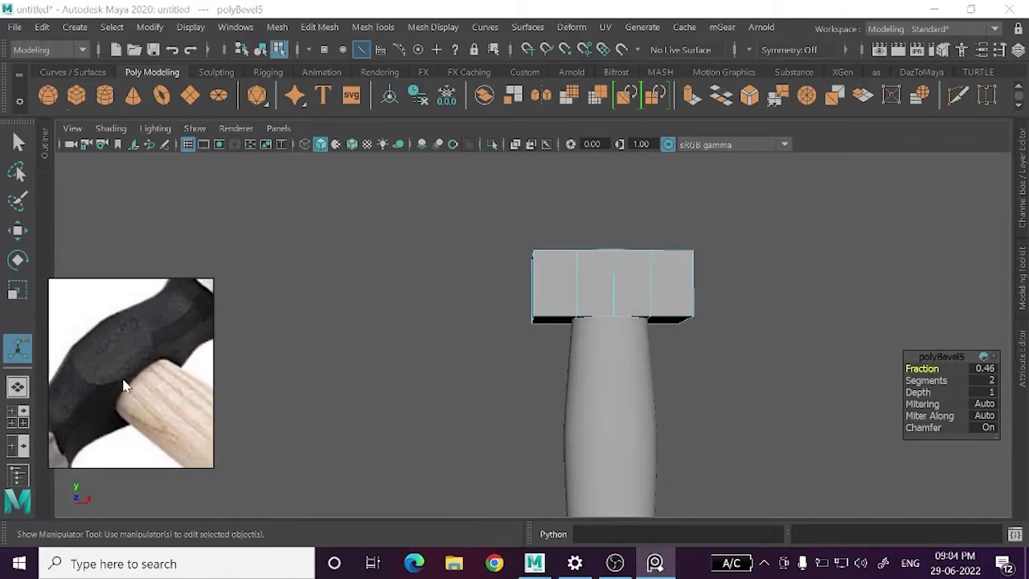
pyautogui.scroll(-2, 132, 394)
pyautogui.scroll(2, 127, 397)
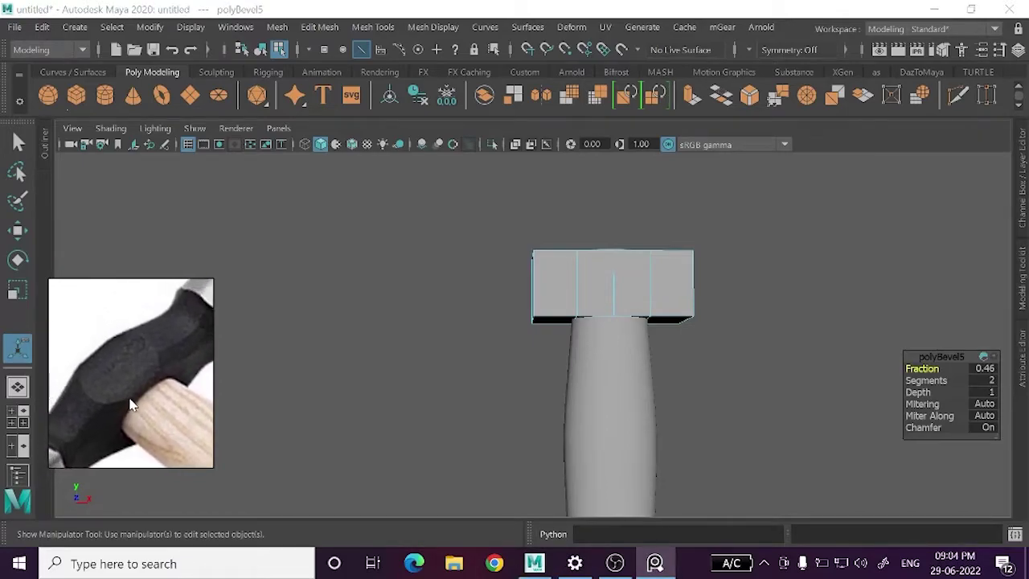
pyautogui.scroll(-2, 125, 399)
pyautogui.scroll(-2, 136, 410)
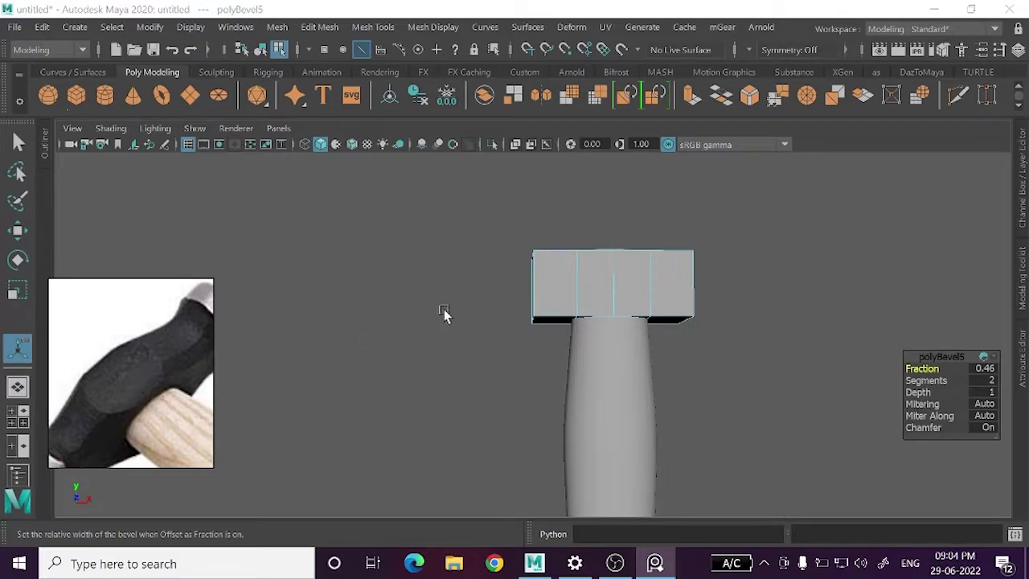
pyautogui.moveTo(443, 314)
pyautogui.keyDown('alt'); pyautogui.mouseDown()
pyautogui.moveTo(374, 391)
pyautogui.moveTo(417, 412)
pyautogui.mouseUp(); pyautogui.keyUp('alt')
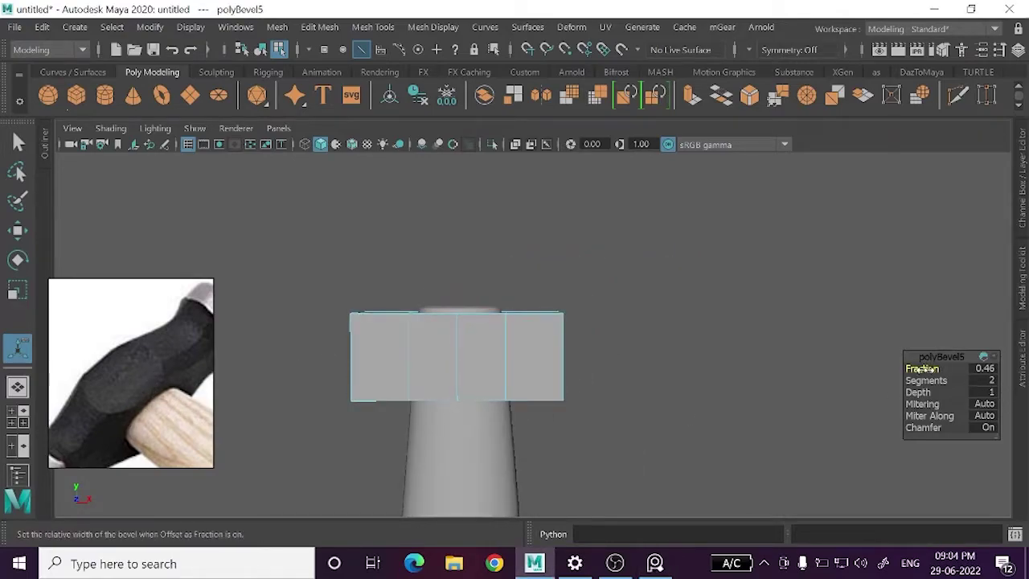
# - Narrow the bevel fraction to 0.44 and return the cube to object mode
pyautogui.moveTo(924, 368); pyautogui.dragTo(921, 368)
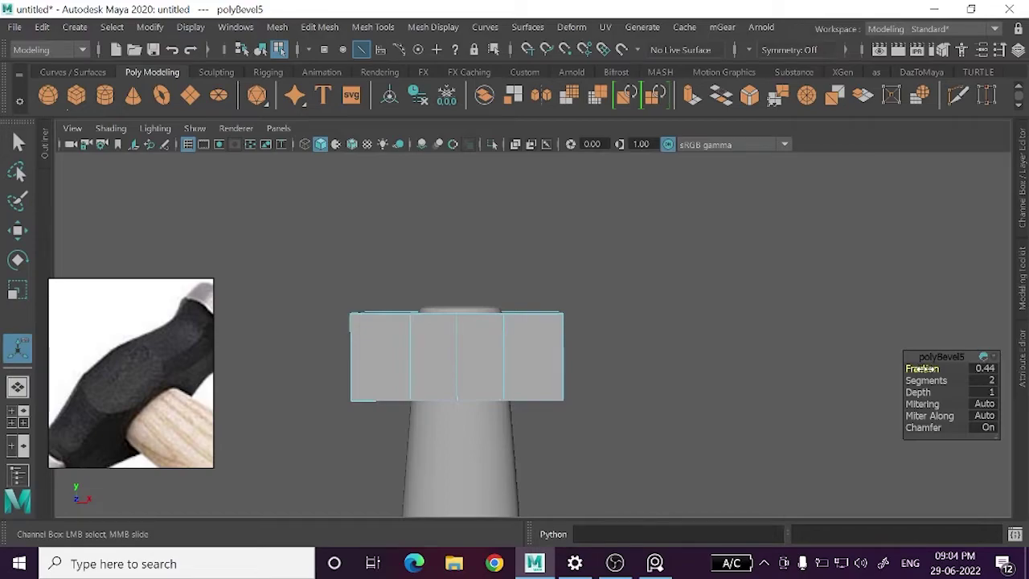
pyautogui.press('w')
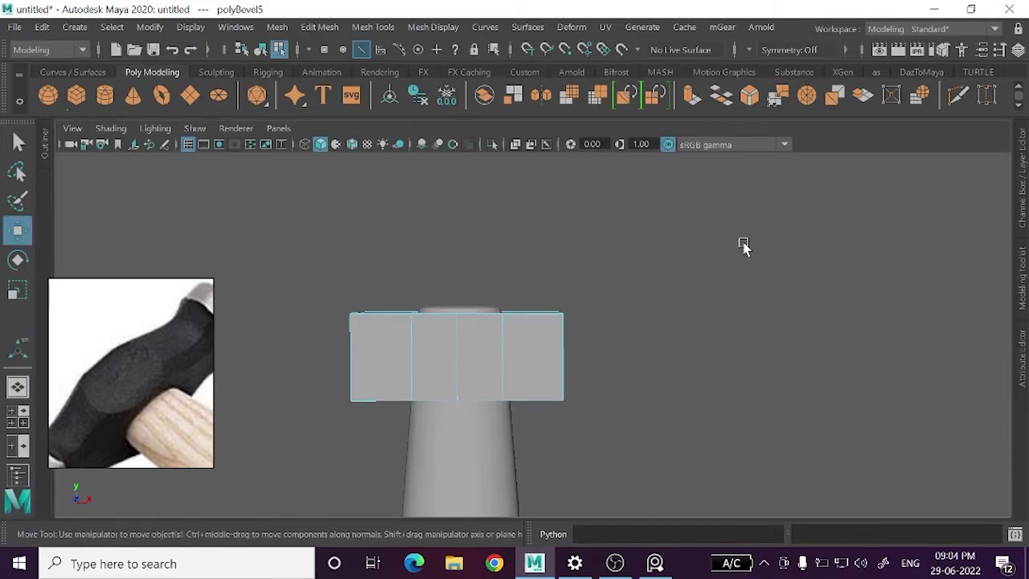
pyautogui.moveTo(741, 129); pyautogui.dragTo(820, 99, button='right')
pyautogui.keyDown('alt'); pyautogui.moveTo(571, 331); pyautogui.dragTo(591, 331, button='middle'); pyautogui.keyUp('alt')
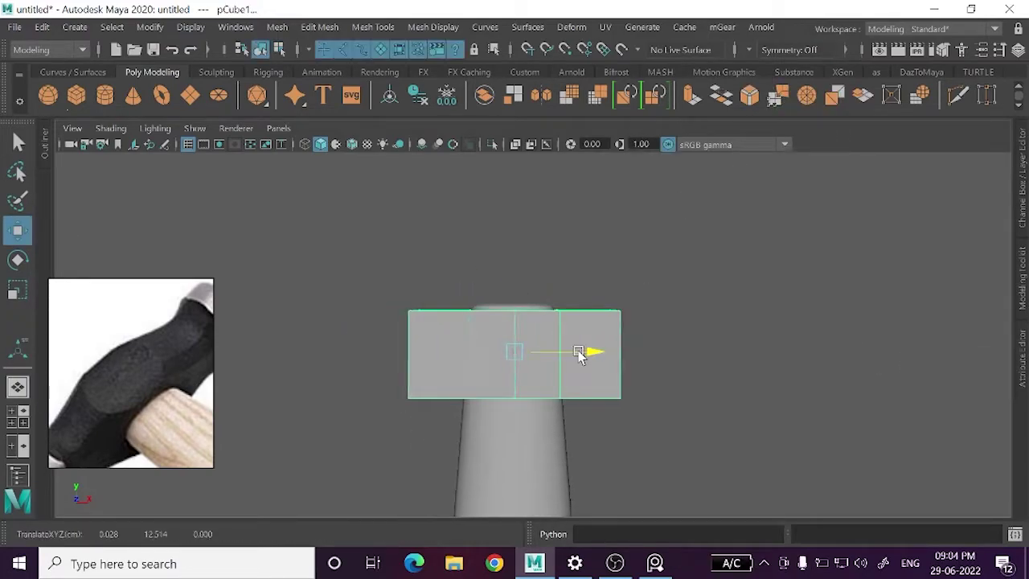
# - Insert a horizontal edge loop across the hammer head and select an upper central front face
pyautogui.click(609, 415)
pyautogui.scroll(2, 557, 369)
pyautogui.click(557, 370)
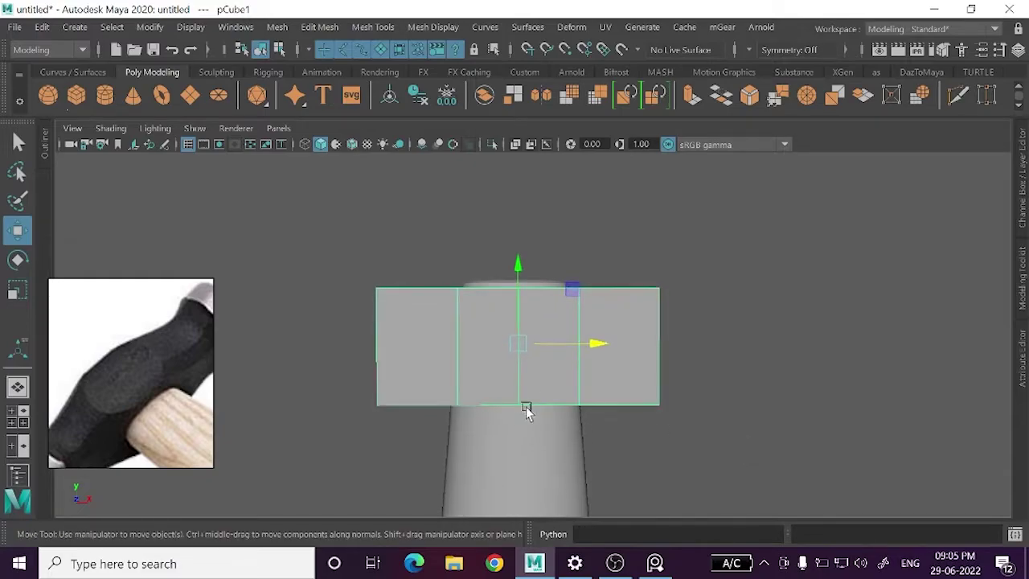
pyautogui.click(958, 101)
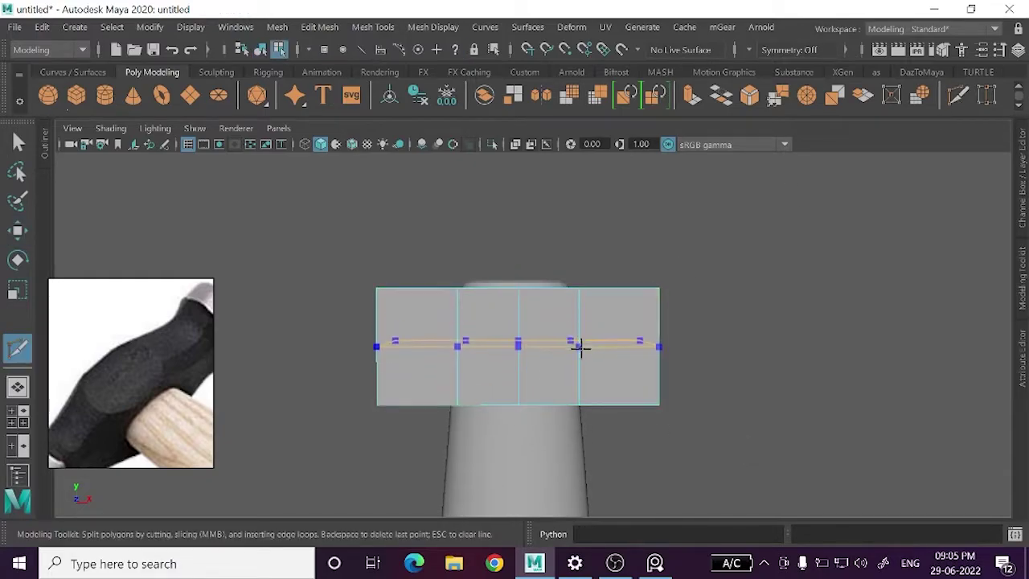
pyautogui.keyDown('ctrl'); pyautogui.click(581, 347); pyautogui.keyUp('ctrl')
pyautogui.press('w')
pyautogui.keyDown('alt'); pyautogui.moveTo(578, 341); pyautogui.dragTo(586, 342); pyautogui.keyUp('alt')
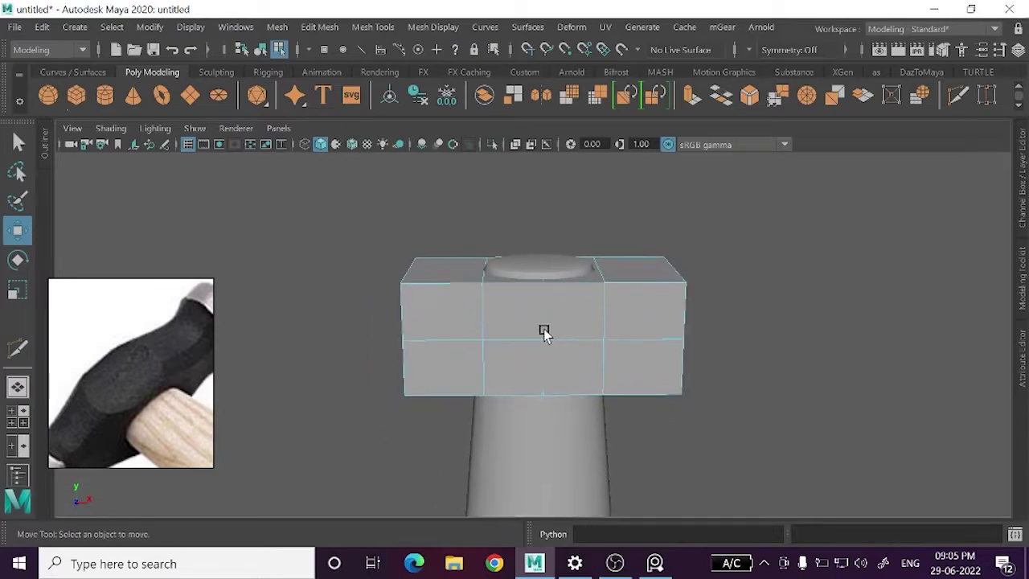
pyautogui.moveTo(611, 149); pyautogui.dragTo(608, 172, button='right')
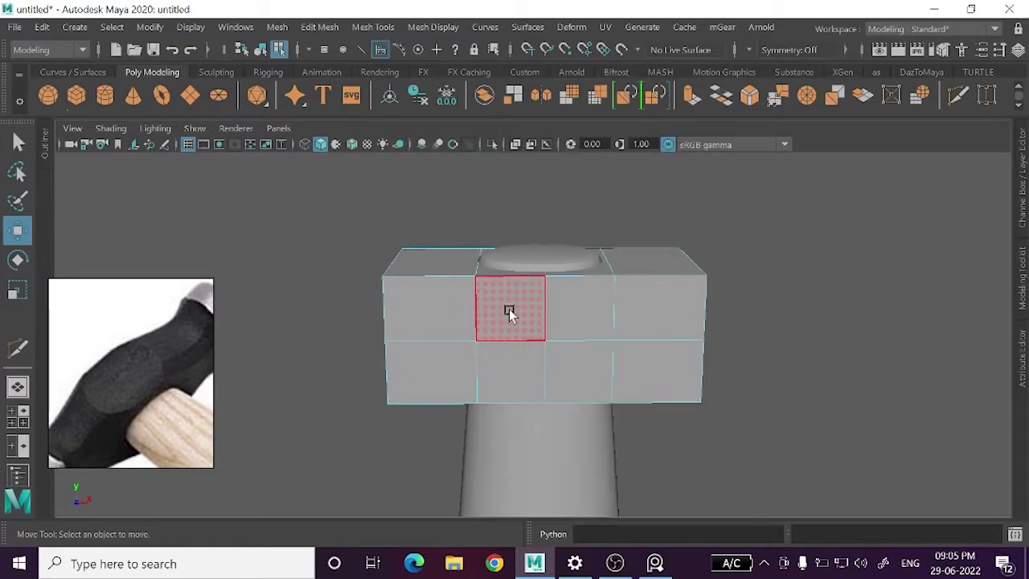
pyautogui.click(509, 311)
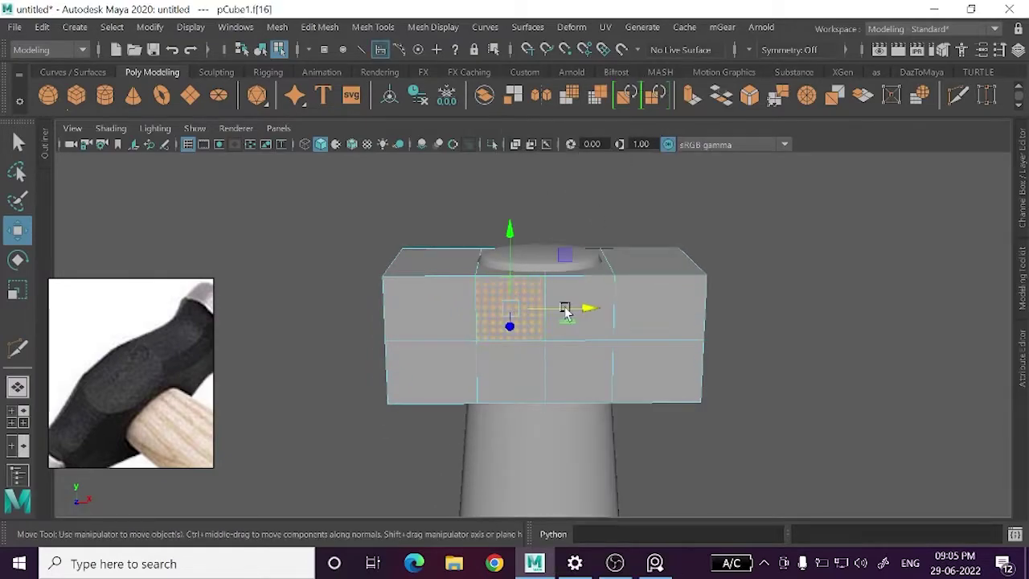
# - Shift-select the four central front faces of the hammer head
pyautogui.keyDown('shift'); pyautogui.click(505, 378); pyautogui.keyUp('shift')
pyautogui.moveTo(506, 379)
pyautogui.keyDown('alt'); pyautogui.mouseDown()
pyautogui.moveTo(712, 382)
pyautogui.moveTo(515, 335)
pyautogui.mouseUp(); pyautogui.keyUp('alt')
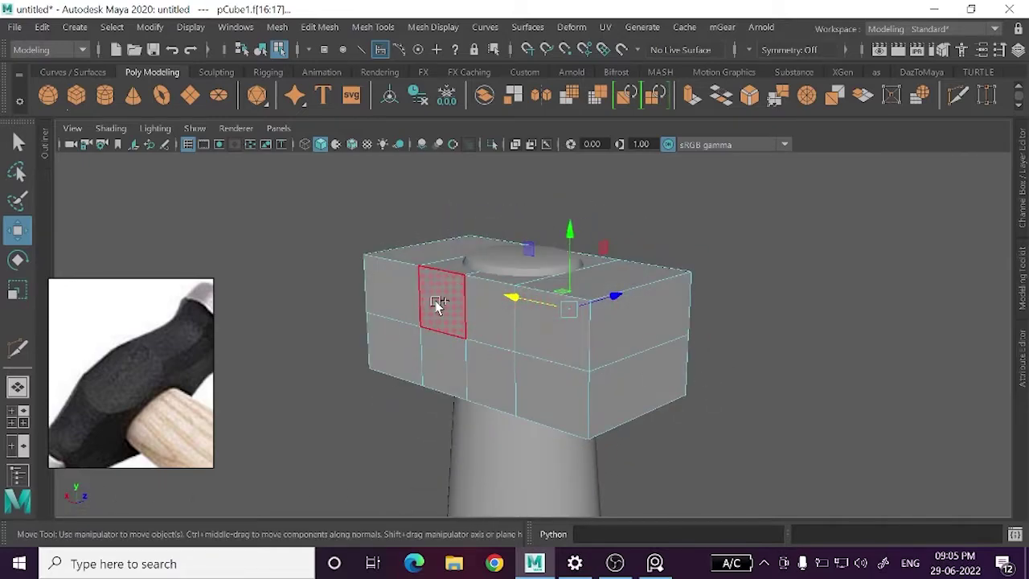
pyautogui.click(436, 301)
pyautogui.moveTo(450, 361)
pyautogui.keyDown('shift'); pyautogui.mouseDown()
pyautogui.moveTo(482, 311)
pyautogui.moveTo(688, 352)
pyautogui.moveTo(628, 355)
pyautogui.mouseUp(); pyautogui.keyUp('shift')
pyautogui.keyDown('shift'); pyautogui.click(482, 312); pyautogui.keyUp('shift')
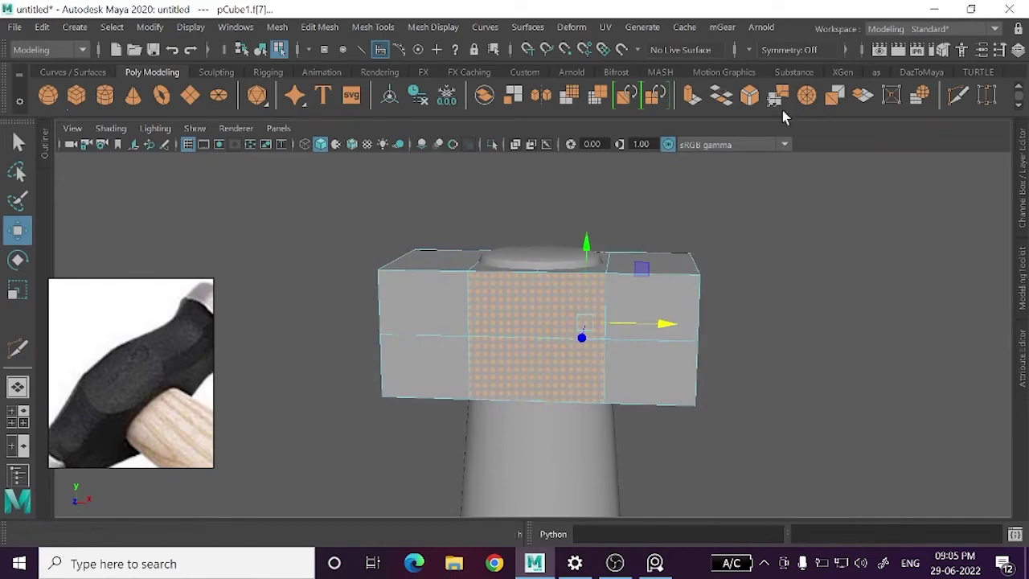
pyautogui.moveTo(508, 331)
pyautogui.keyDown('alt'); pyautogui.mouseDown()
pyautogui.moveTo(630, 357)
pyautogui.moveTo(570, 344)
pyautogui.moveTo(604, 283)
pyautogui.moveTo(517, 276)
pyautogui.moveTo(602, 354)
pyautogui.moveTo(795, 367)
pyautogui.moveTo(538, 367)
pyautogui.moveTo(795, 402)
pyautogui.moveTo(811, 414)
pyautogui.mouseUp(); pyautogui.keyUp('alt')
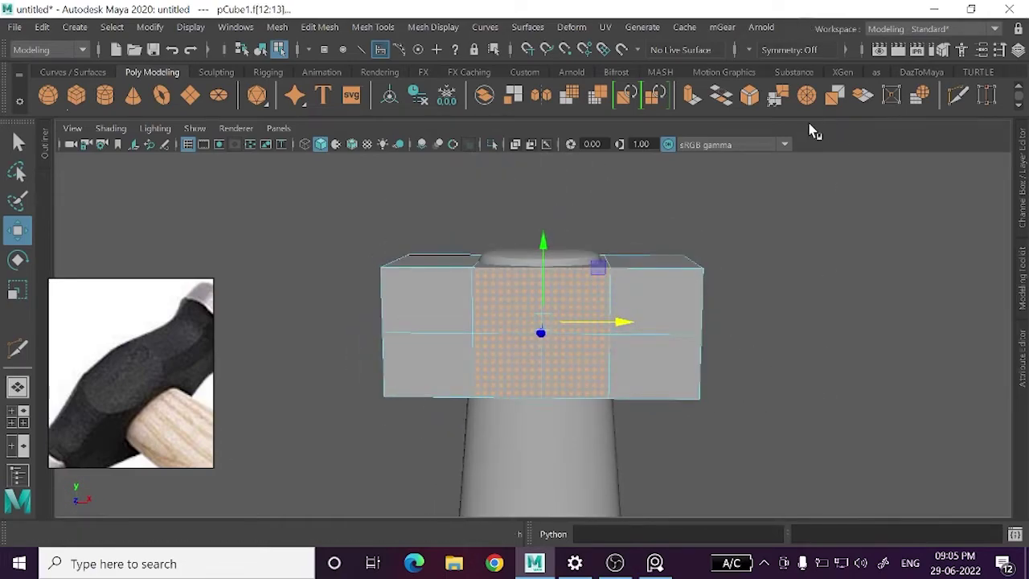
# - Try Circularize on the selected faces with a Normal Offset
pyautogui.click(922, 96)
pyautogui.moveTo(719, 300)
pyautogui.keyDown('alt'); pyautogui.mouseDown()
pyautogui.moveTo(767, 294)
pyautogui.moveTo(772, 340)
pyautogui.moveTo(777, 268)
pyautogui.moveTo(796, 298)
pyautogui.mouseUp(); pyautogui.keyUp('alt')
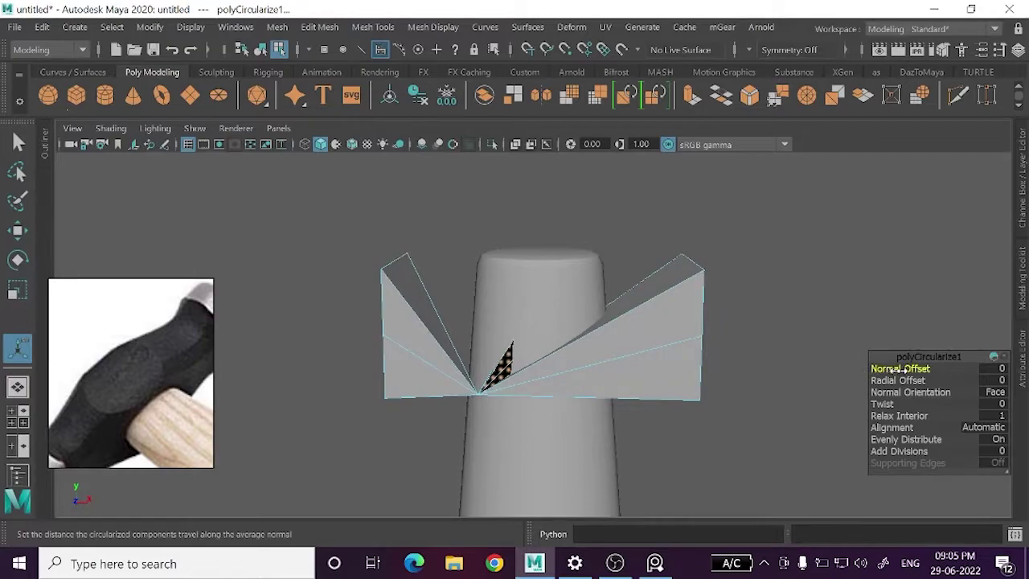
pyautogui.moveTo(895, 369)
pyautogui.mouseDown()
pyautogui.moveTo(746, 404)
pyautogui.moveTo(739, 395)
pyautogui.mouseUp()
# - Undo the circularize and normal offset, restoring the flat central faces
pyautogui.hotkey('ctrl', 'z')
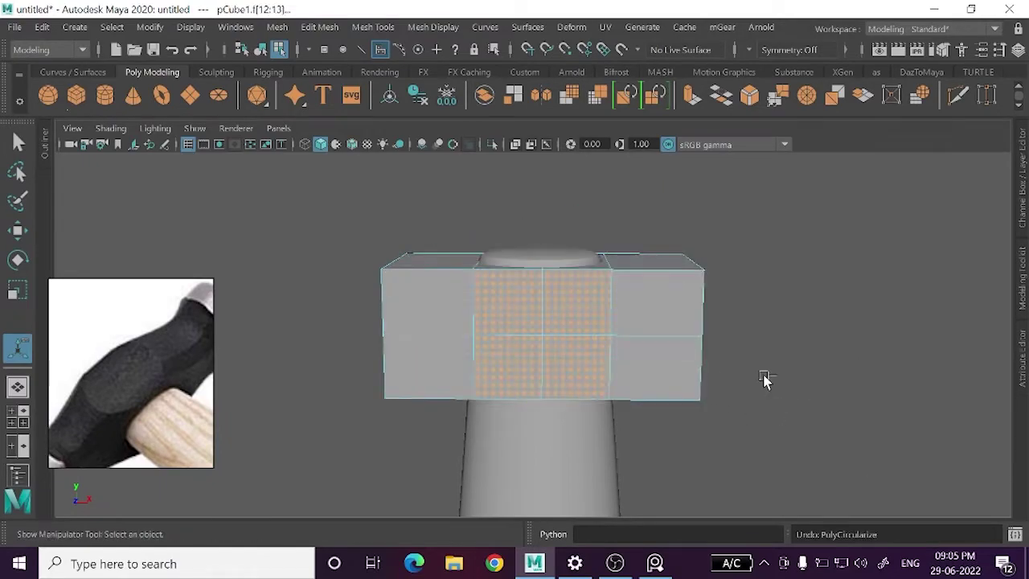
pyautogui.press('w')
pyautogui.keyDown('alt'); pyautogui.moveTo(777, 368); pyautogui.dragTo(606, 382); pyautogui.keyUp('alt')
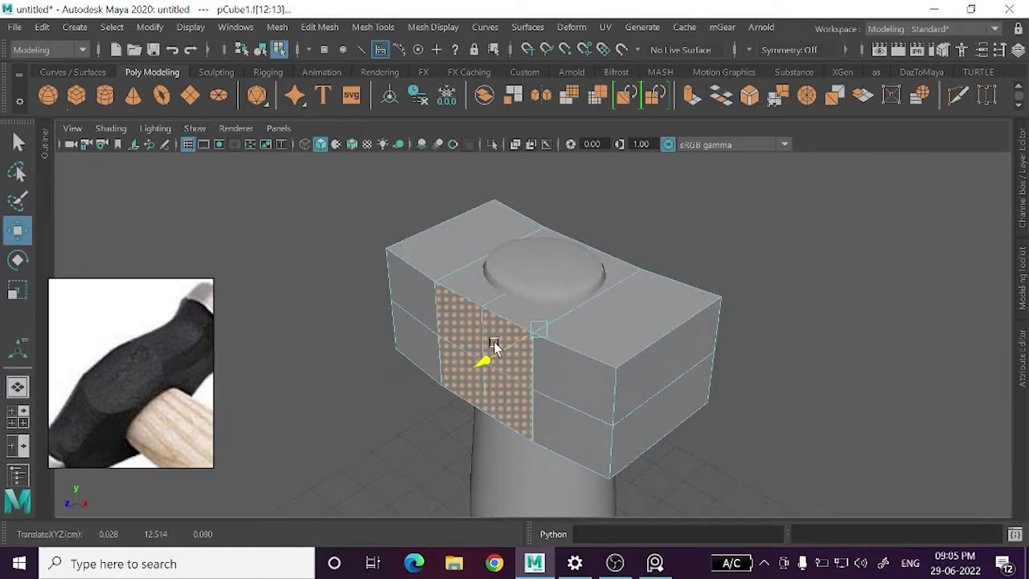
pyautogui.moveTo(493, 345)
pyautogui.keyDown('alt'); pyautogui.mouseDown()
pyautogui.moveTo(482, 397)
pyautogui.moveTo(559, 366)
pyautogui.mouseUp(); pyautogui.keyUp('alt')
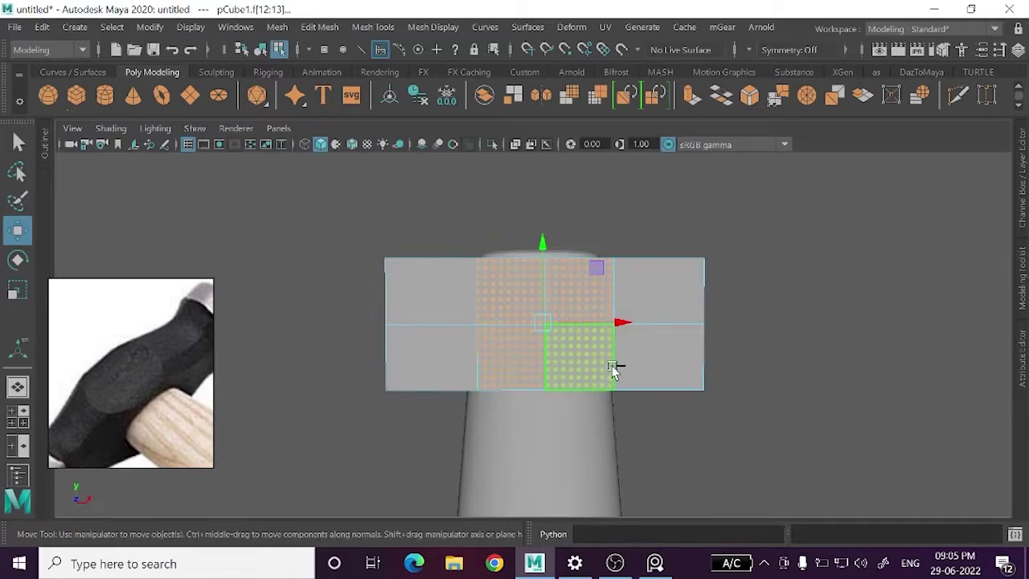
# - Extrude the central front faces with a 0.05 inset offset
pyautogui.hotkey('ctrl', 'e')
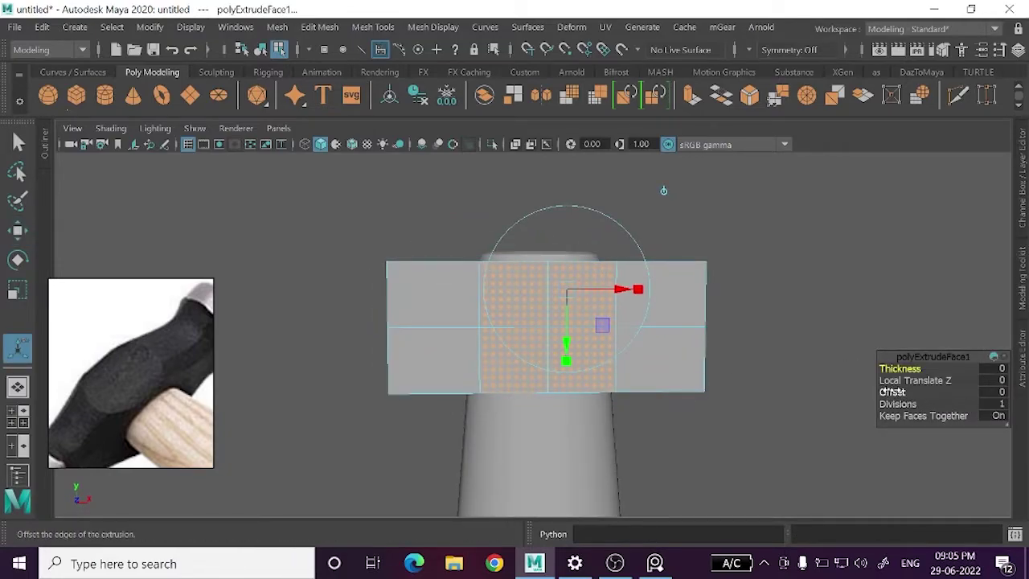
pyautogui.moveTo(890, 392); pyautogui.dragTo(894, 391)
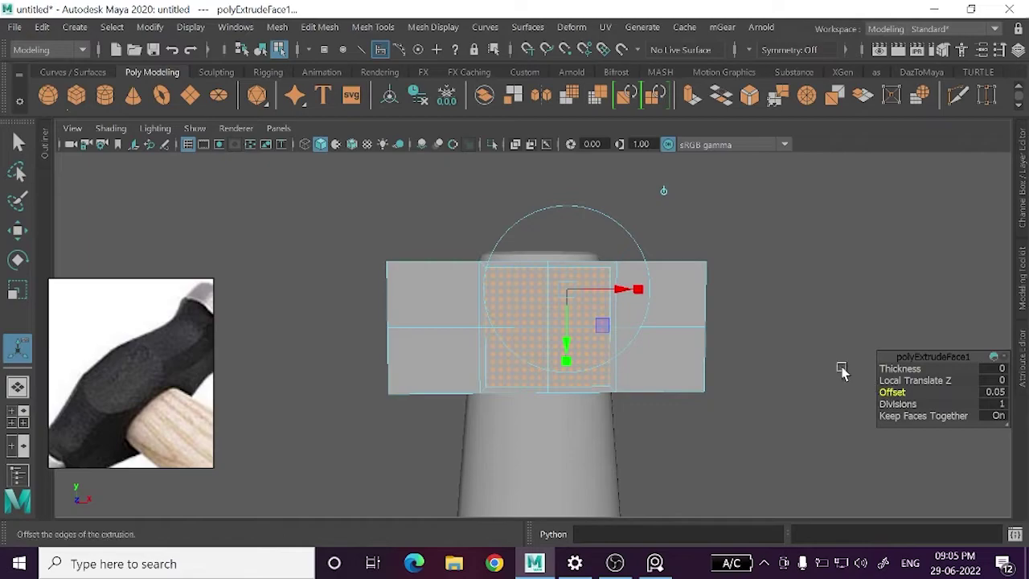
pyautogui.press('w')
pyautogui.moveTo(814, 342)
pyautogui.keyDown('alt'); pyautogui.mouseDown()
pyautogui.moveTo(716, 352)
pyautogui.moveTo(533, 340)
pyautogui.moveTo(758, 329)
pyautogui.mouseUp(); pyautogui.keyUp('alt')
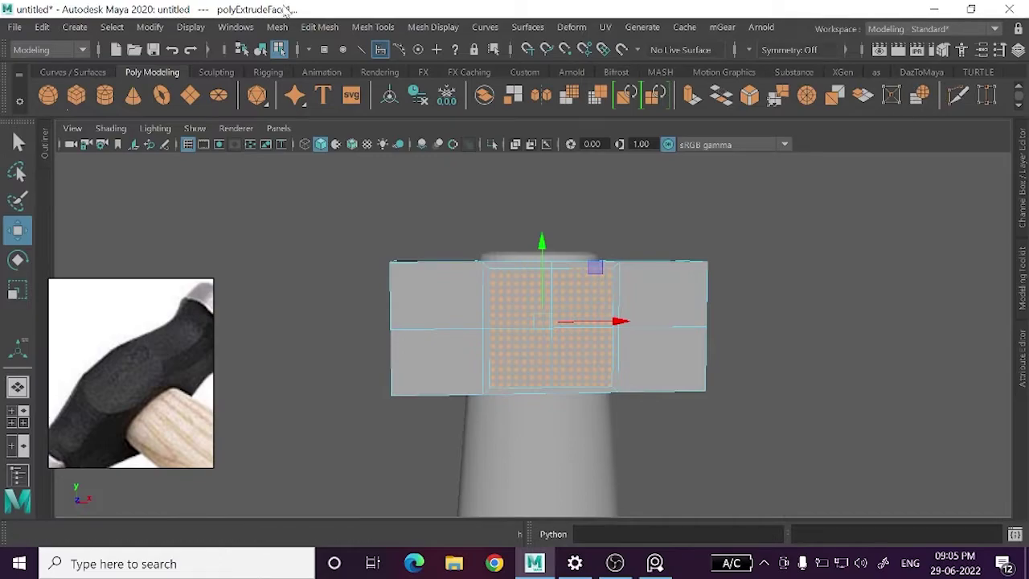
pyautogui.click(388, 29)
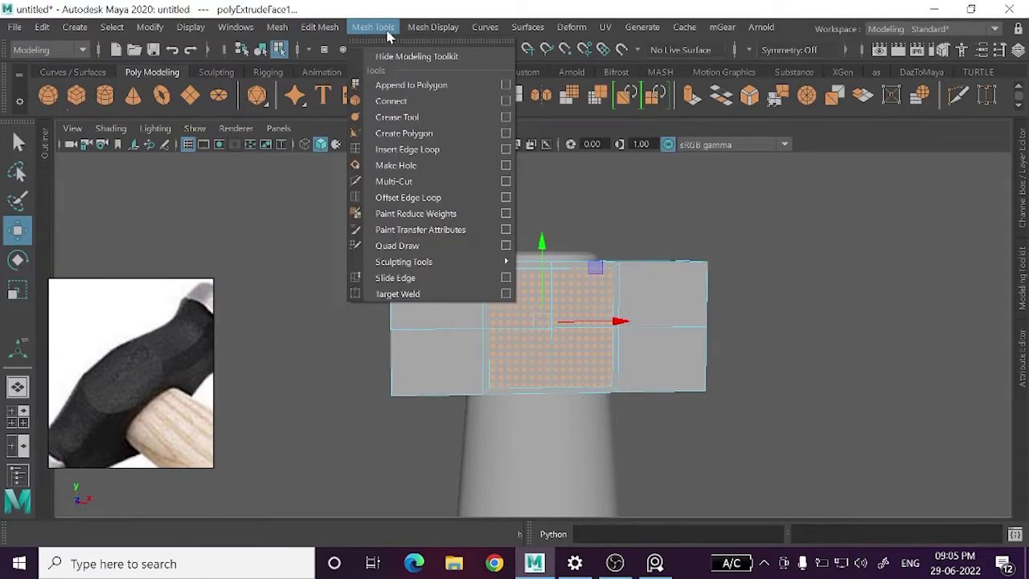
pyautogui.moveTo(319, 28)
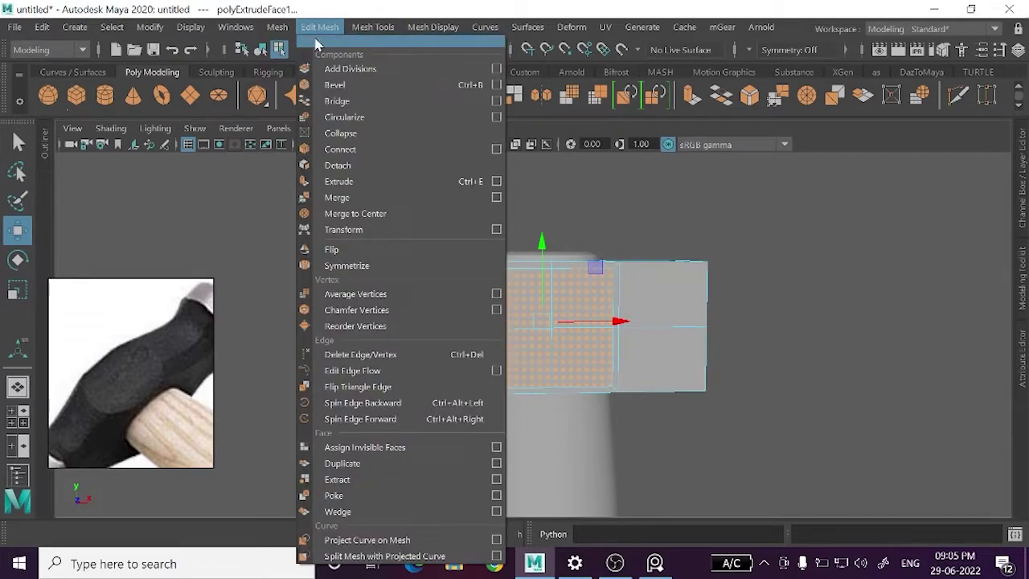
# - Circularize the extruded front faces and set the radial offset to about -0.08
pyautogui.click(359, 121)
pyautogui.moveTo(814, 344)
pyautogui.keyDown('alt'); pyautogui.mouseDown()
pyautogui.moveTo(773, 368)
pyautogui.moveTo(781, 336)
pyautogui.moveTo(774, 358)
pyautogui.mouseUp(); pyautogui.keyUp('alt')
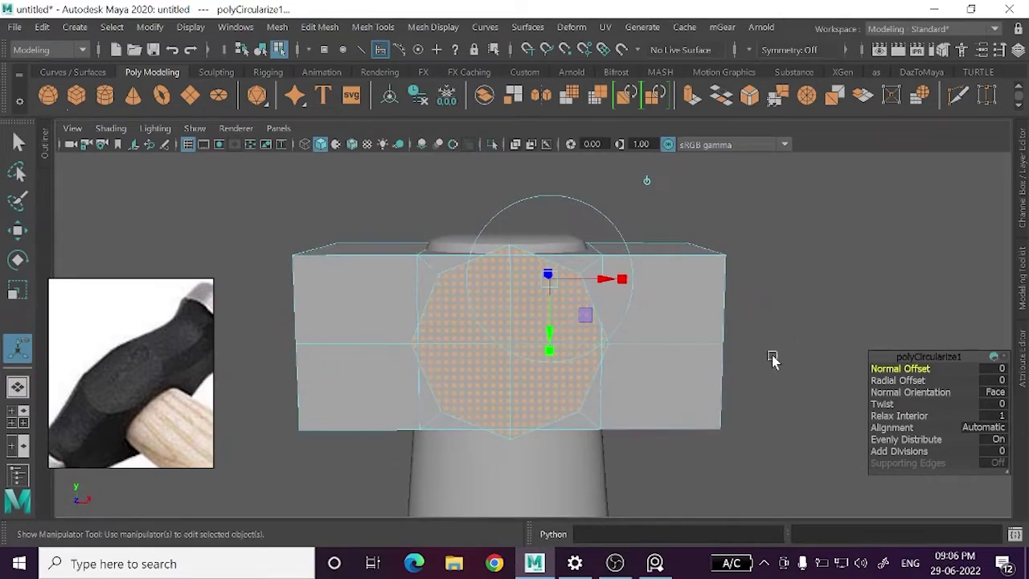
pyautogui.click(897, 380)
pyautogui.moveTo(905, 381); pyautogui.dragTo(915, 379, button='middle')
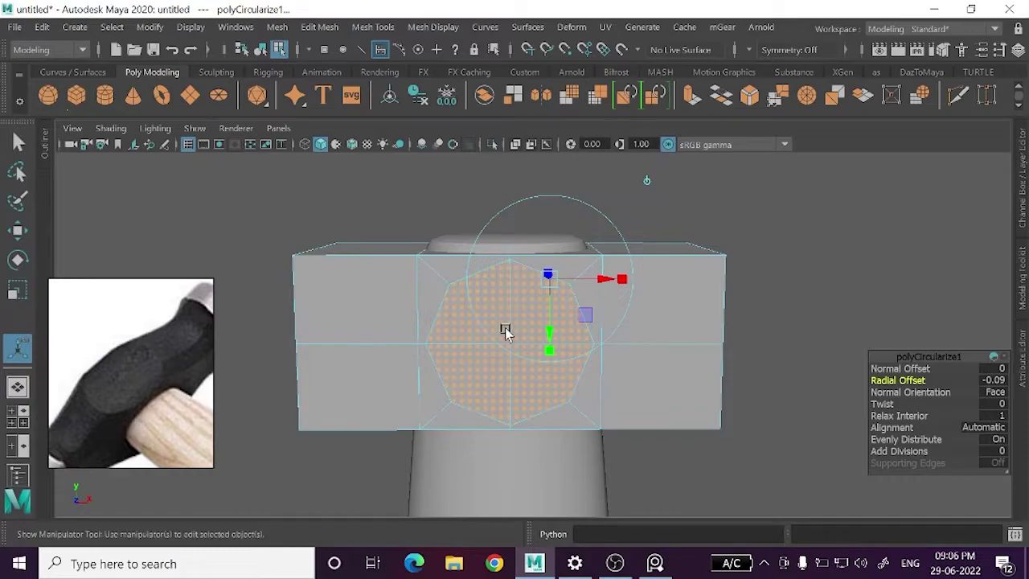
pyautogui.scroll(2, 504, 327)
pyautogui.scroll(1, 478, 372)
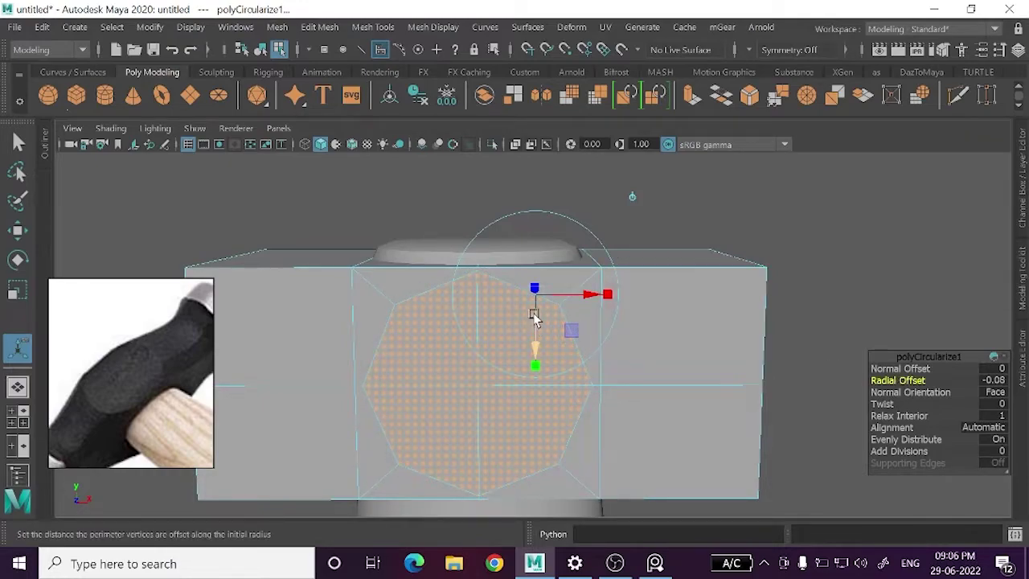
# - Switch to the Move tool and go back to Object Mode
pyautogui.press('w')
pyautogui.scroll(-2, 510, 342)
pyautogui.moveTo(818, 178); pyautogui.dragTo(896, 99, button='right')
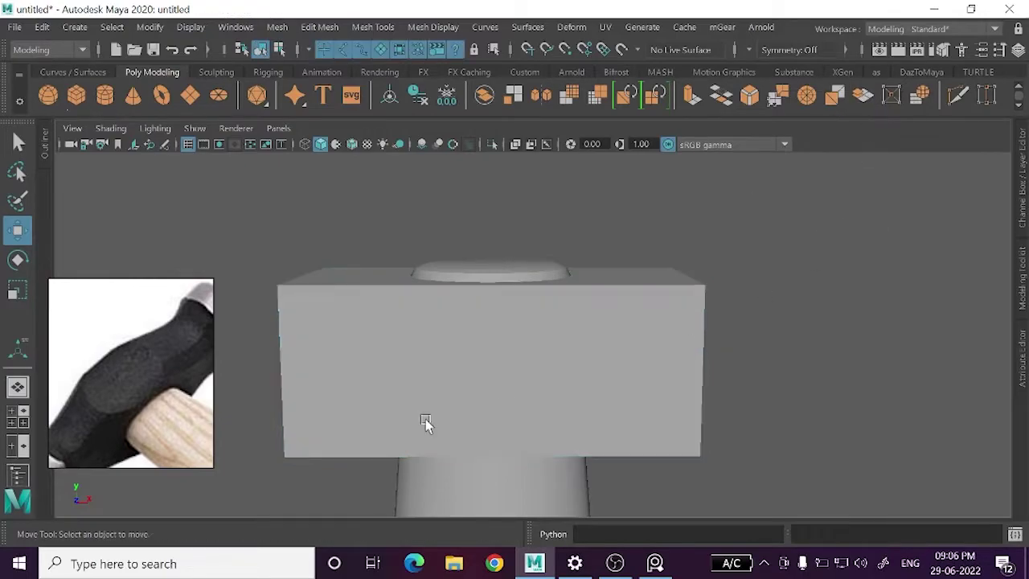
# - Select pCube1 and scale it down in Y to about 2.629 × 0.848 × 1.352
pyautogui.keyDown('alt'); pyautogui.moveTo(426, 421); pyautogui.dragTo(579, 329); pyautogui.keyUp('alt')
pyautogui.click(542, 387)
pyautogui.keyDown('alt'); pyautogui.moveTo(542, 387); pyautogui.dragTo(537, 378); pyautogui.keyUp('alt')
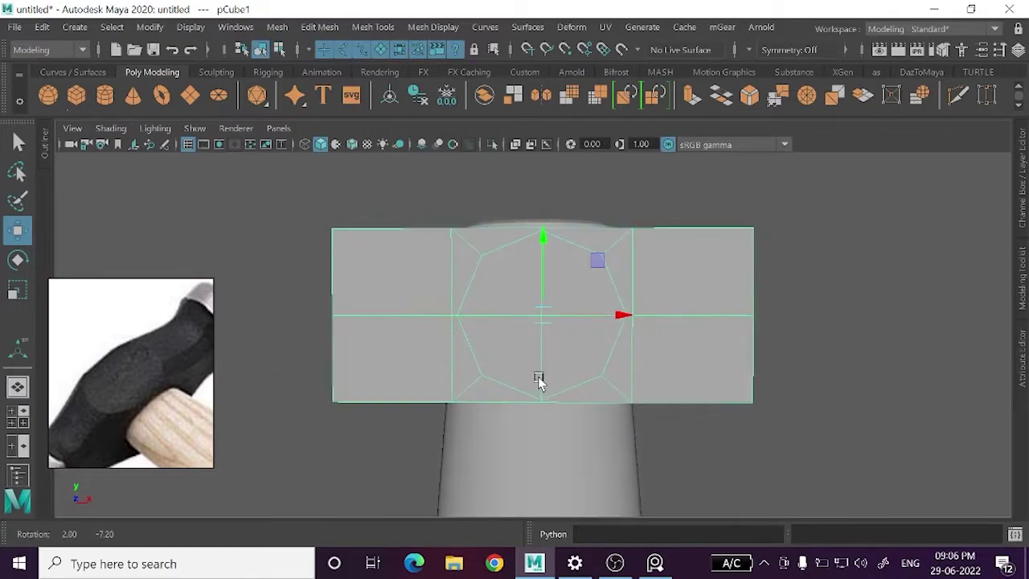
pyautogui.press('r')
pyautogui.moveTo(541, 235)
pyautogui.mouseDown()
pyautogui.moveTo(541, 266)
pyautogui.moveTo(565, 324)
pyautogui.moveTo(540, 323)
pyautogui.moveTo(602, 356)
pyautogui.moveTo(490, 292)
pyautogui.moveTo(616, 308)
pyautogui.moveTo(400, 314)
pyautogui.moveTo(453, 321)
pyautogui.mouseUp()
pyautogui.press('w')
pyautogui.scroll(2, 468, 316)
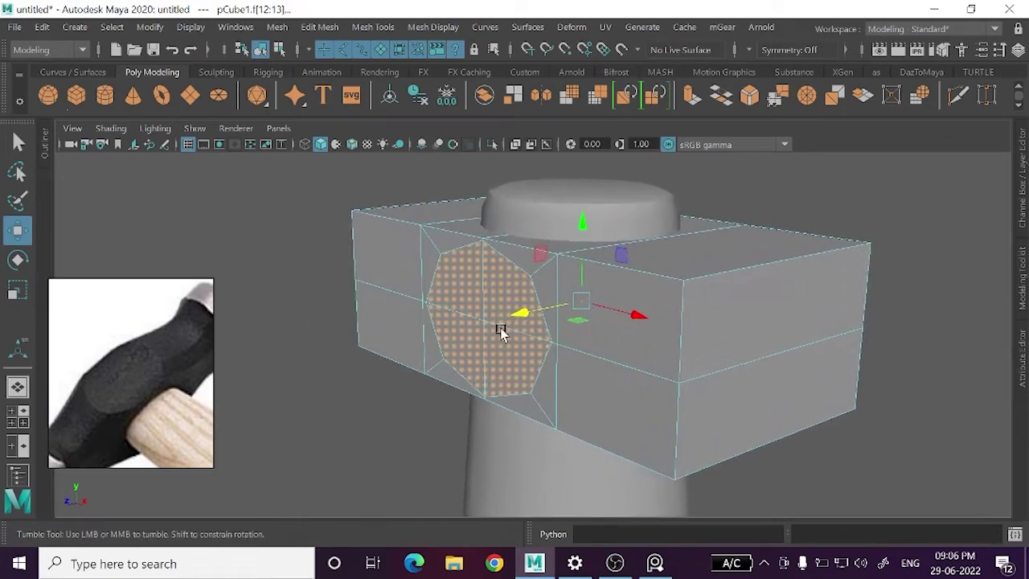
pyautogui.scroll(2, 495, 331)
pyautogui.scroll(3, 474, 330)
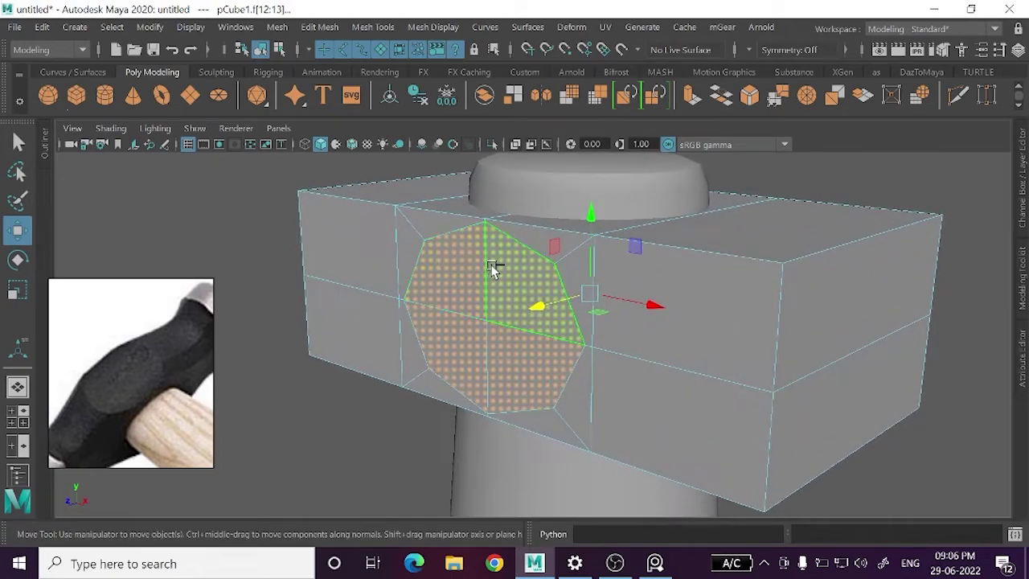
# - Extrude the circular front face inward with a thickness of about -0.02
pyautogui.hotkey('ctrl', 'e')
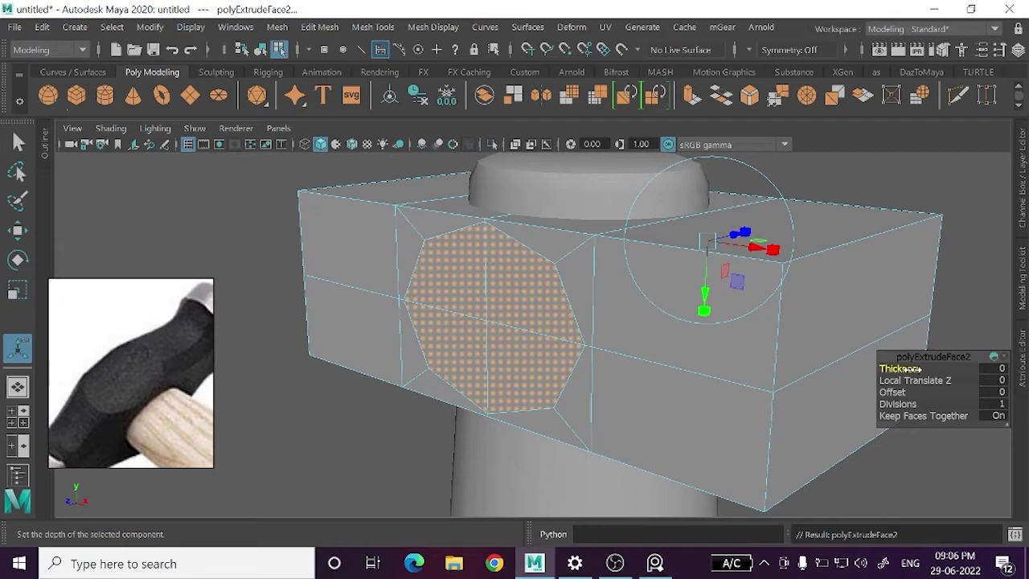
pyautogui.moveTo(912, 368); pyautogui.dragTo(916, 368, button='middle')
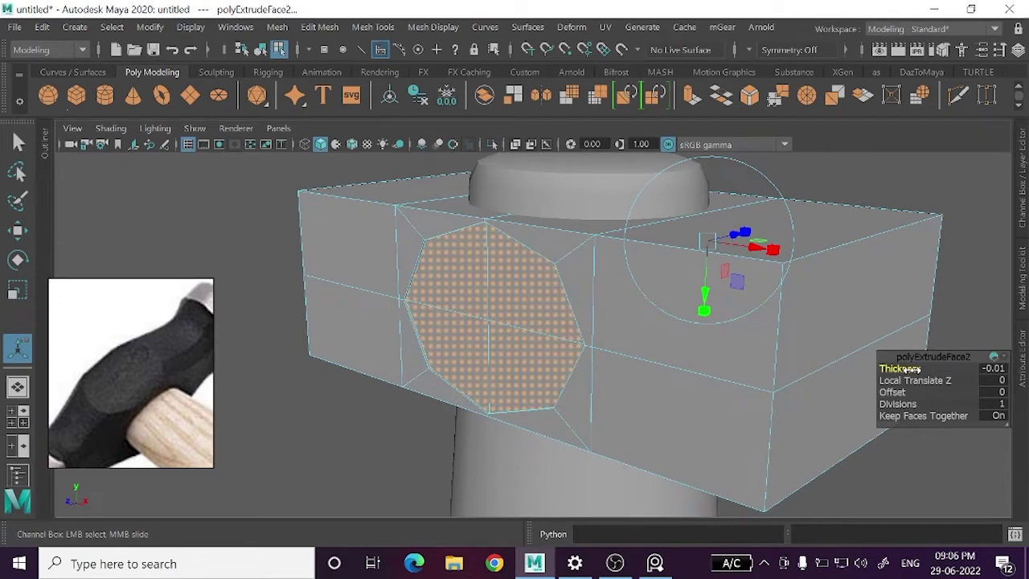
pyautogui.moveTo(915, 368); pyautogui.dragTo(913, 368, button='middle')
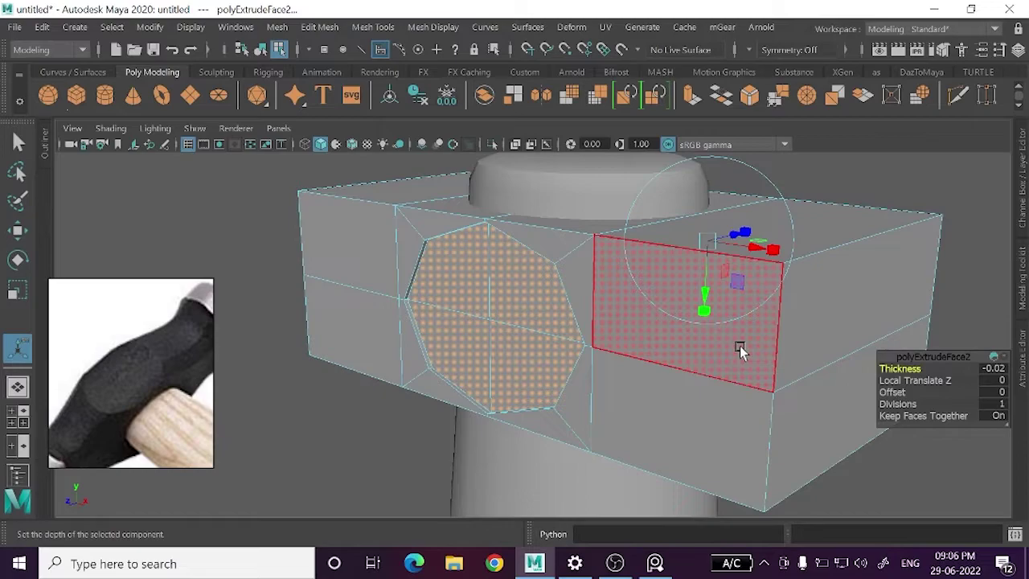
pyautogui.press('w')
# - Check the head with smooth preview (3), then switch back to the cage view (1)
pyautogui.moveTo(898, 127)
pyautogui.mouseDown(button='right')
pyautogui.moveTo(909, 150)
pyautogui.moveTo(978, 101)
pyautogui.mouseUp(button='right')
pyautogui.moveTo(948, 234)
pyautogui.keyDown('alt'); pyautogui.mouseDown()
pyautogui.moveTo(852, 384)
pyautogui.moveTo(895, 356)
pyautogui.moveTo(756, 245)
pyautogui.mouseUp(); pyautogui.keyUp('alt')
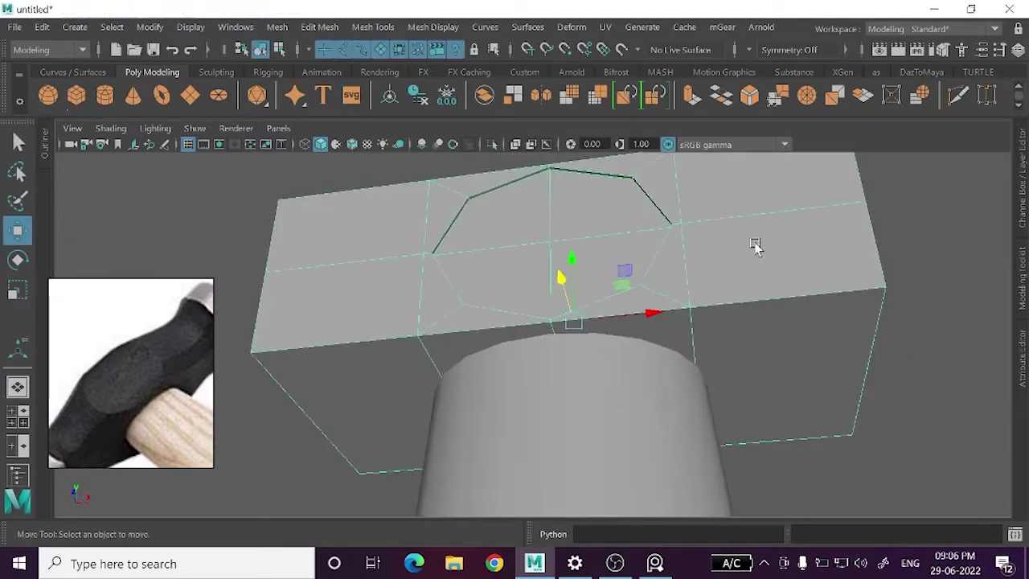
pyautogui.press('3')
pyautogui.click(909, 368)
pyautogui.moveTo(850, 340)
pyautogui.keyDown('alt'); pyautogui.mouseDown()
pyautogui.moveTo(909, 378)
pyautogui.moveTo(673, 372)
pyautogui.moveTo(843, 367)
pyautogui.moveTo(876, 329)
pyautogui.moveTo(843, 348)
pyautogui.moveTo(863, 375)
pyautogui.mouseUp(); pyautogui.keyUp('alt')
pyautogui.click(790, 351)
pyautogui.press('1')
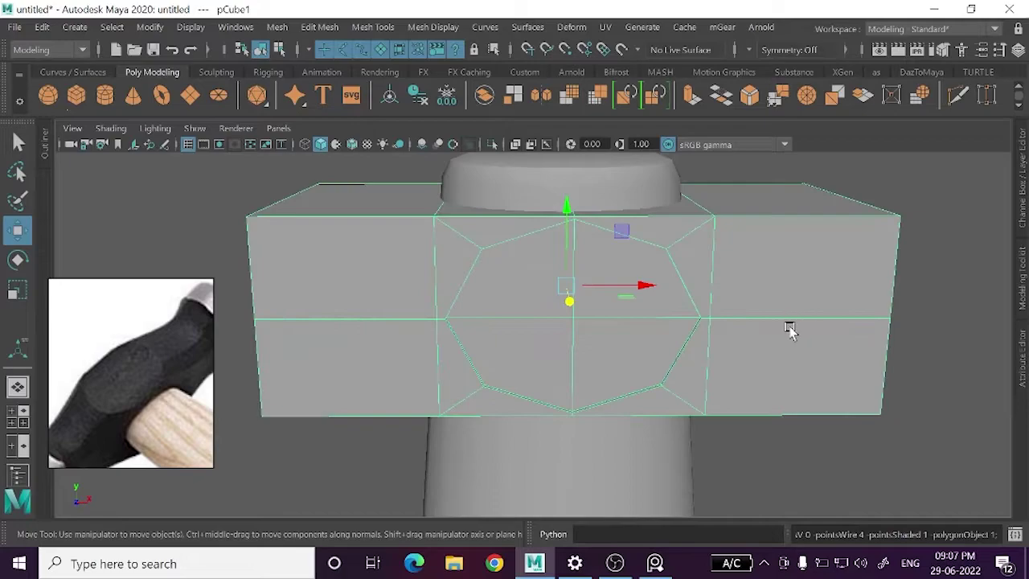
# - Switch to edge selection and orbit to a frontal view of the head
pyautogui.scroll(-3, 772, 342)
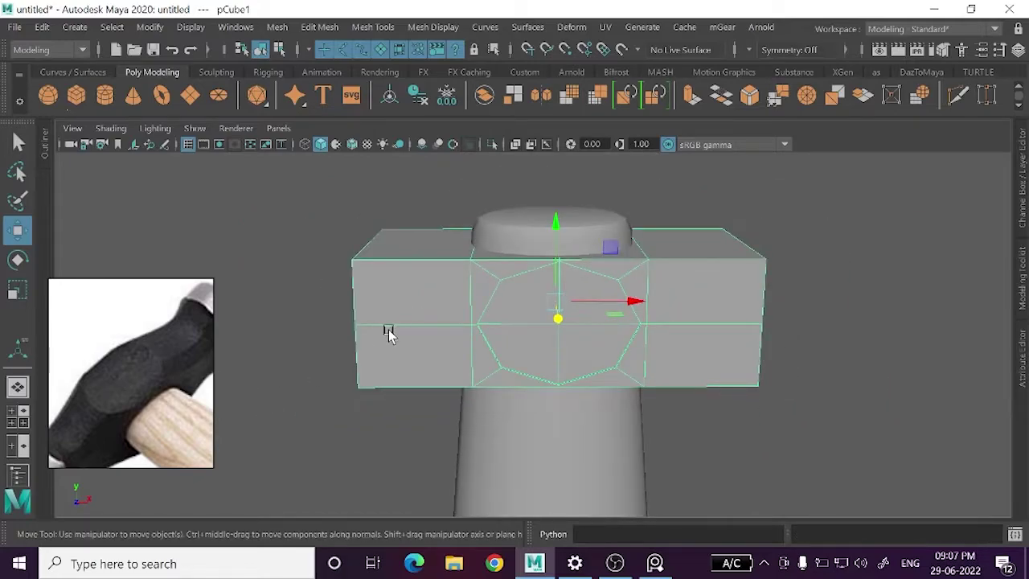
pyautogui.moveTo(386, 333)
pyautogui.keyDown('alt'); pyautogui.mouseDown()
pyautogui.moveTo(455, 340)
pyautogui.moveTo(171, 372)
pyautogui.mouseUp(); pyautogui.keyUp('alt')
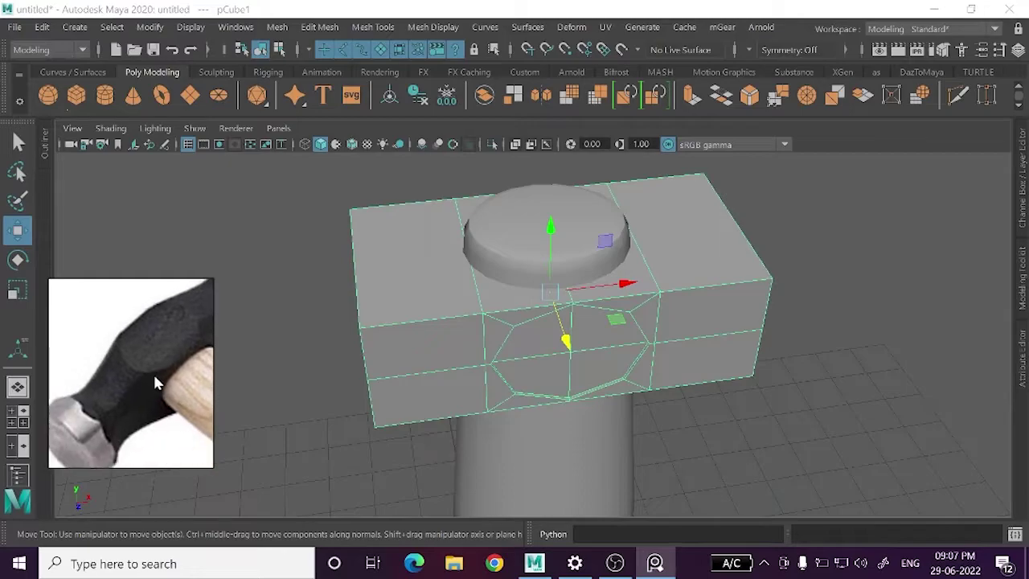
pyautogui.moveTo(463, 152); pyautogui.dragTo(465, 93, button='right')
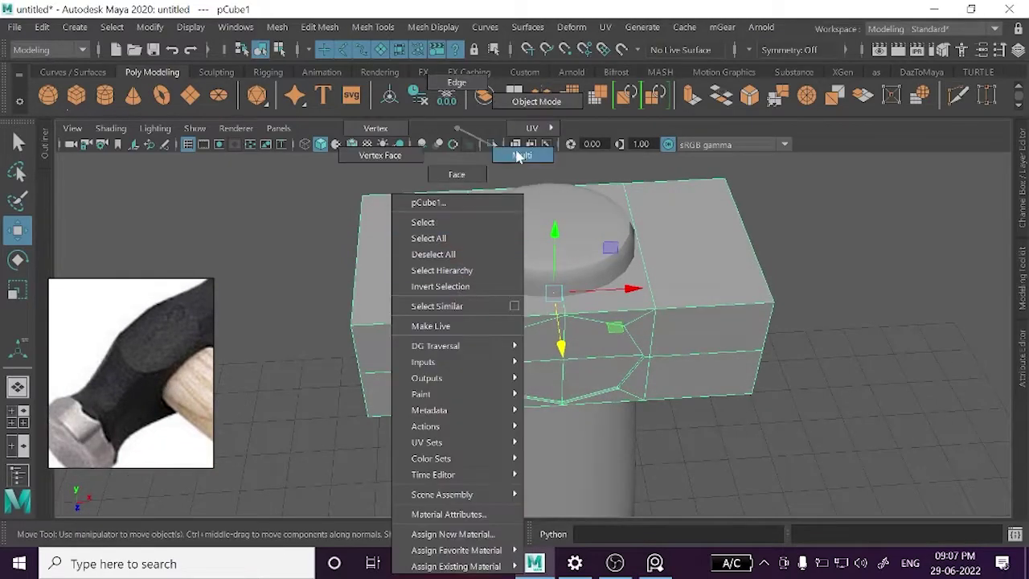
pyautogui.keyDown('alt'); pyautogui.moveTo(398, 321); pyautogui.dragTo(718, 200); pyautogui.keyUp('alt')
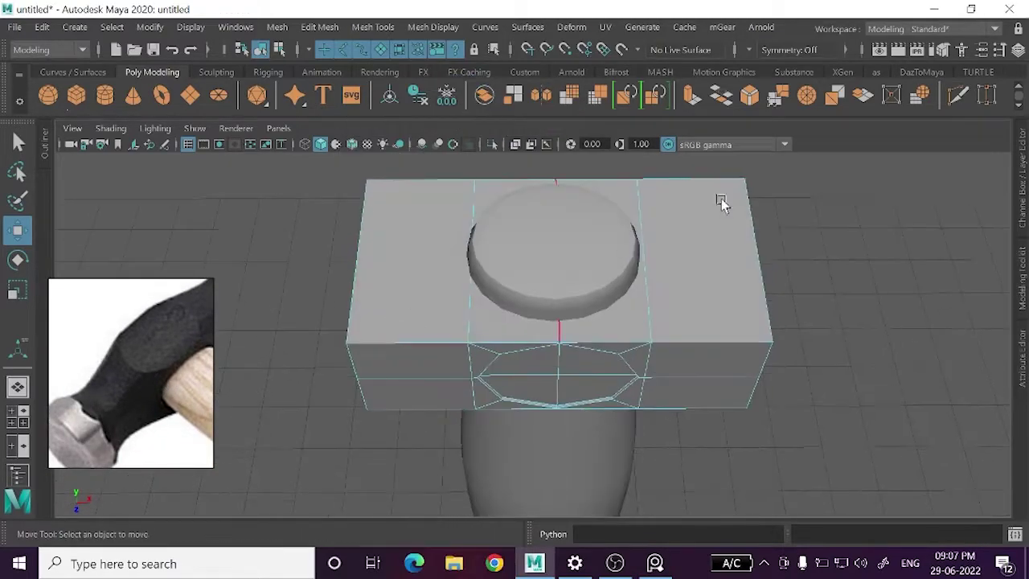
# - Marquee-select the vertices at the left end of the head in vertex mode
pyautogui.click(957, 95)
pyautogui.press('w')
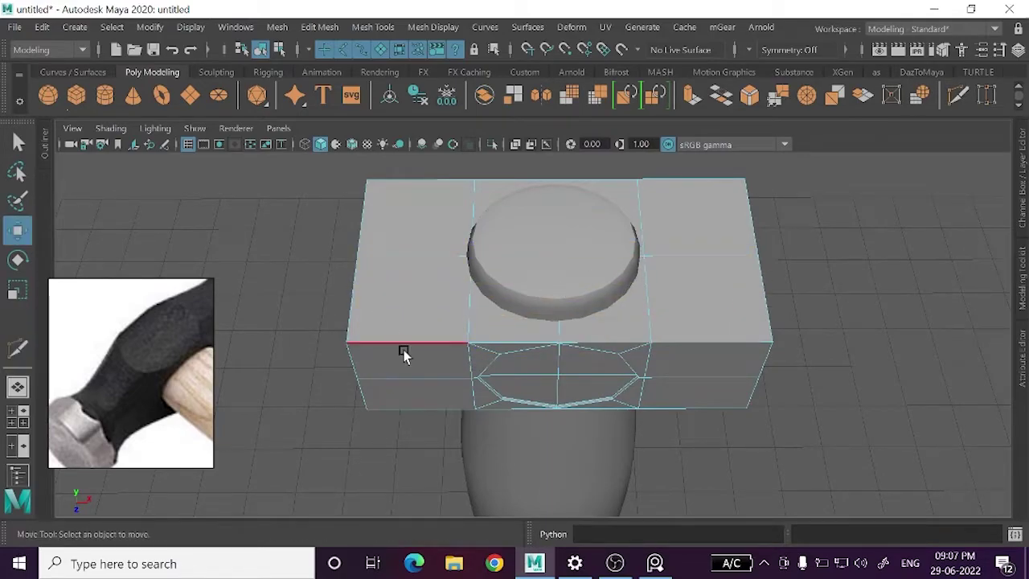
pyautogui.moveTo(404, 351)
pyautogui.keyDown('alt'); pyautogui.mouseDown()
pyautogui.moveTo(411, 336)
pyautogui.moveTo(501, 303)
pyautogui.mouseUp(); pyautogui.keyUp('alt')
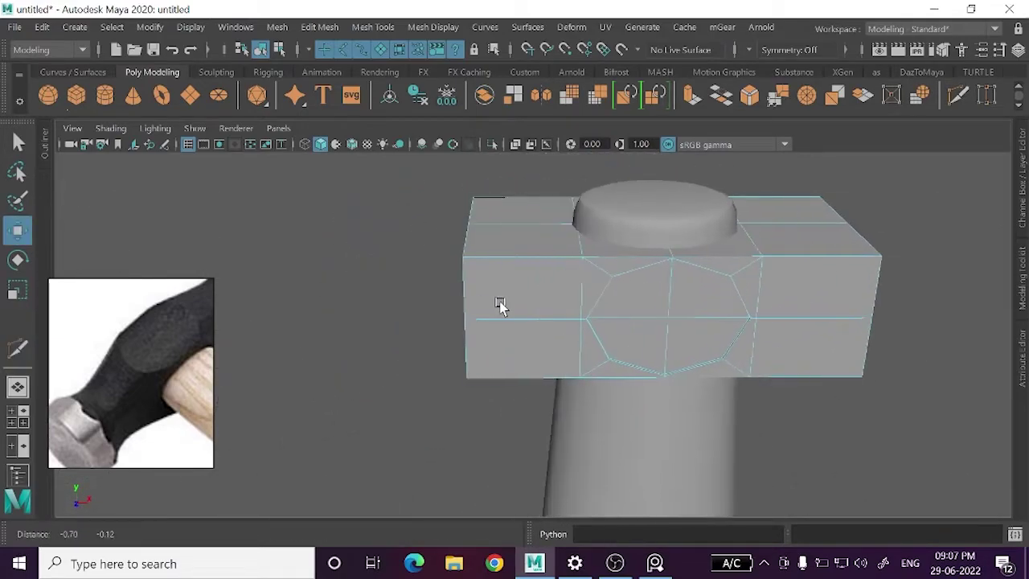
pyautogui.moveTo(497, 128); pyautogui.dragTo(410, 151, button='right')
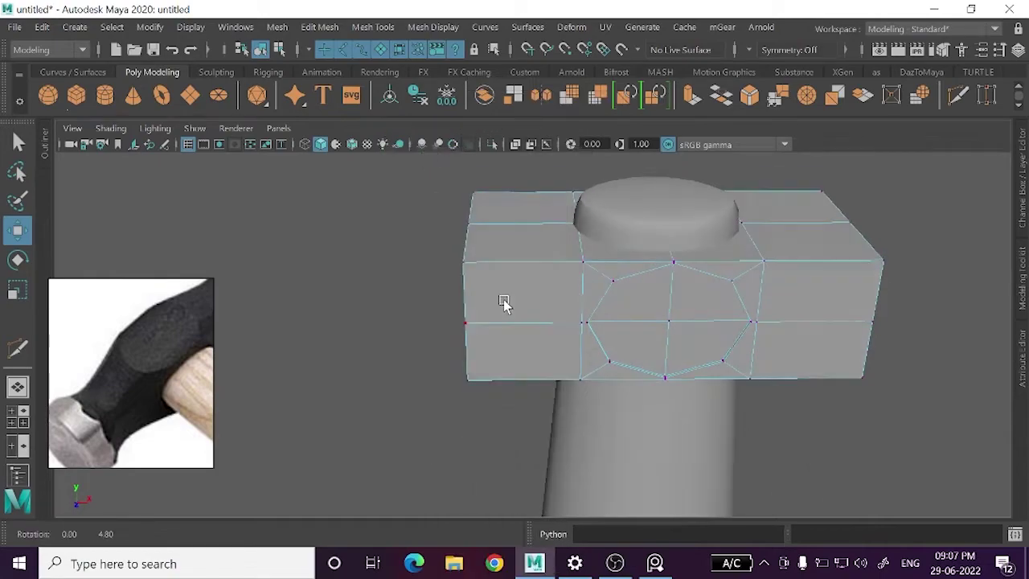
pyautogui.moveTo(504, 301)
pyautogui.keyDown('alt'); pyautogui.mouseDown()
pyautogui.moveTo(367, 214)
pyautogui.moveTo(424, 178)
pyautogui.mouseUp(); pyautogui.keyUp('alt')
pyautogui.moveTo(423, 178)
pyautogui.mouseDown()
pyautogui.moveTo(424, 216)
pyautogui.moveTo(519, 406)
pyautogui.moveTo(616, 345)
pyautogui.moveTo(382, 400)
pyautogui.moveTo(413, 390)
pyautogui.moveTo(150, 424)
pyautogui.mouseUp()
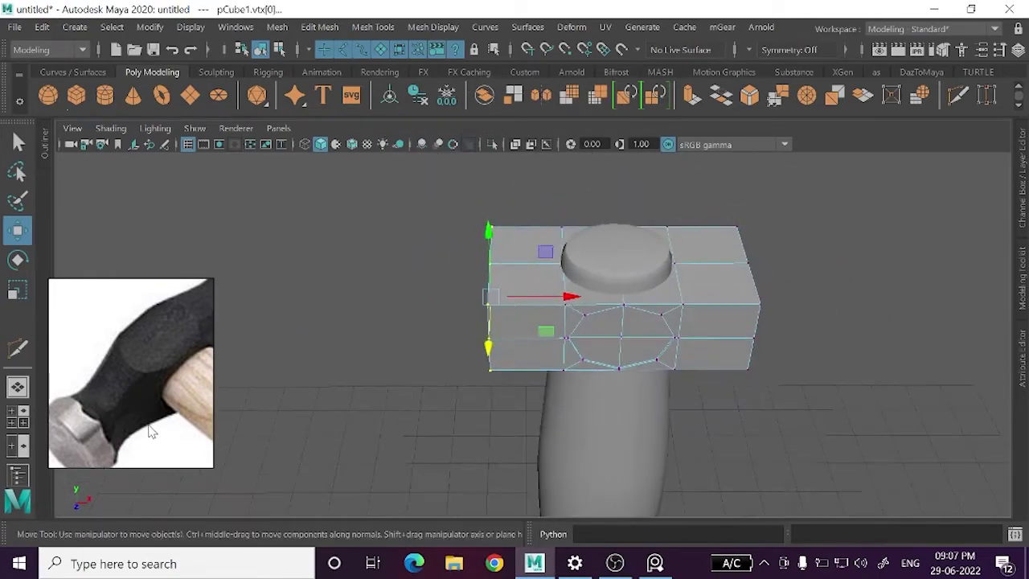
# - Scale the left-end vertices inward and move them further left
pyautogui.press('r')
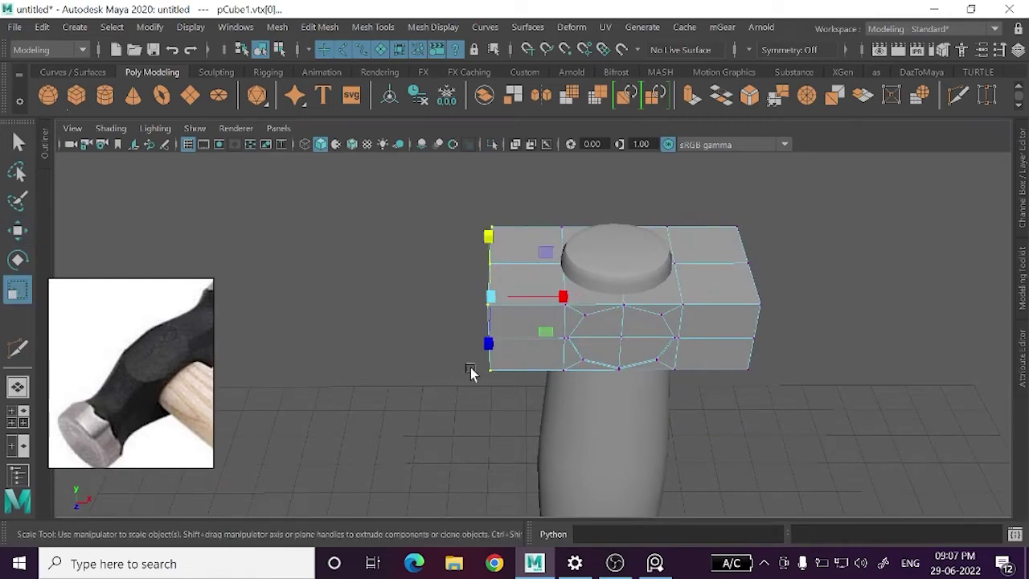
pyautogui.moveTo(492, 344); pyautogui.dragTo(486, 306)
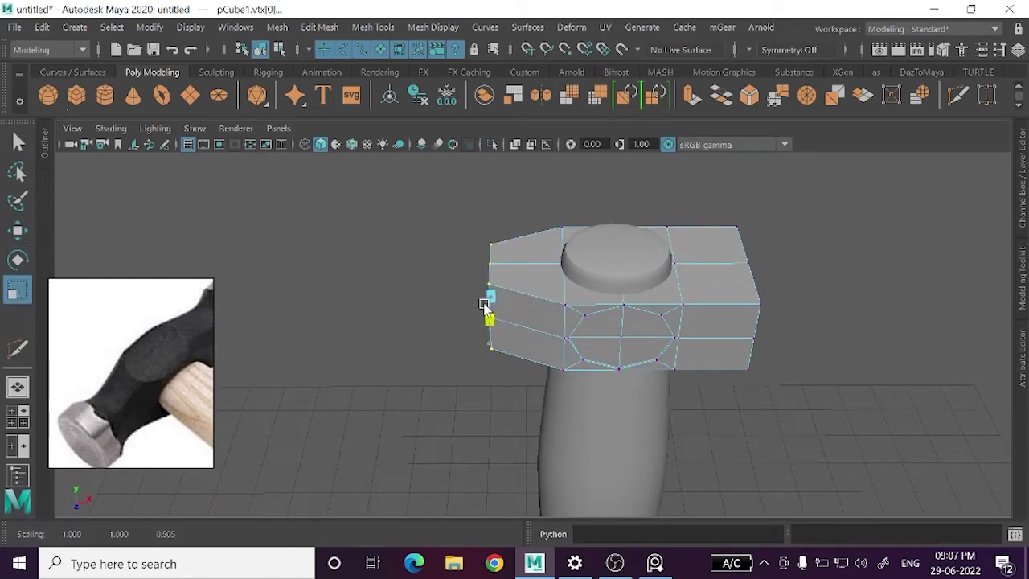
pyautogui.press('w')
pyautogui.moveTo(544, 298); pyautogui.dragTo(505, 308)
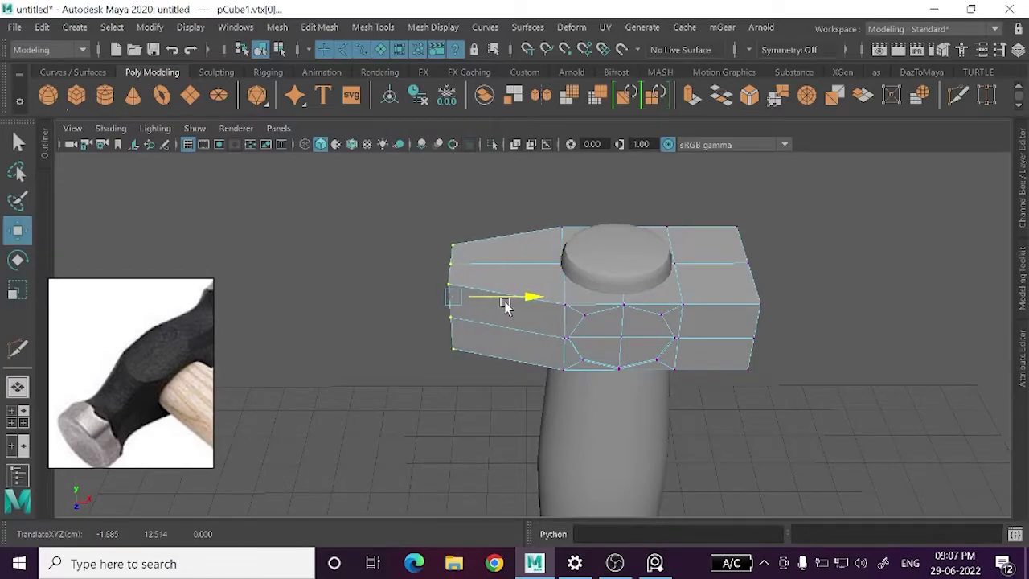
# - Nudge the tapered end's vertices along the head's length and inspect the wedge shape
pyautogui.moveTo(405, 387)
pyautogui.keyDown('alt'); pyautogui.mouseDown()
pyautogui.moveTo(508, 363)
pyautogui.moveTo(570, 379)
pyautogui.moveTo(429, 374)
pyautogui.moveTo(393, 386)
pyautogui.moveTo(390, 429)
pyautogui.mouseUp(); pyautogui.keyUp('alt')
pyautogui.moveTo(510, 300)
pyautogui.mouseDown()
pyautogui.moveTo(501, 301)
pyautogui.moveTo(660, 371)
pyautogui.moveTo(639, 288)
pyautogui.mouseUp()
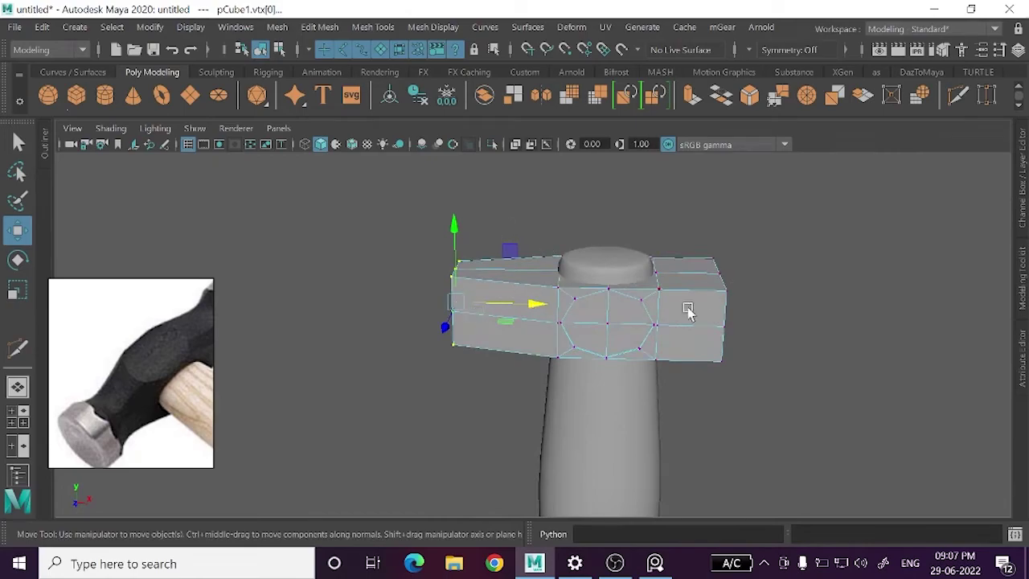
pyautogui.keyDown('alt'); pyautogui.moveTo(704, 332); pyautogui.dragTo(705, 342); pyautogui.keyUp('alt')
pyautogui.moveTo(524, 332)
pyautogui.keyDown('alt'); pyautogui.mouseDown()
pyautogui.moveTo(528, 349)
pyautogui.moveTo(533, 301)
pyautogui.moveTo(533, 358)
pyautogui.moveTo(487, 292)
pyautogui.moveTo(478, 294)
pyautogui.moveTo(506, 308)
pyautogui.moveTo(504, 265)
pyautogui.moveTo(503, 317)
pyautogui.moveTo(515, 324)
pyautogui.moveTo(503, 328)
pyautogui.moveTo(509, 318)
pyautogui.moveTo(579, 328)
pyautogui.mouseUp(); pyautogui.keyUp('alt')
pyautogui.scroll(2, 508, 318)
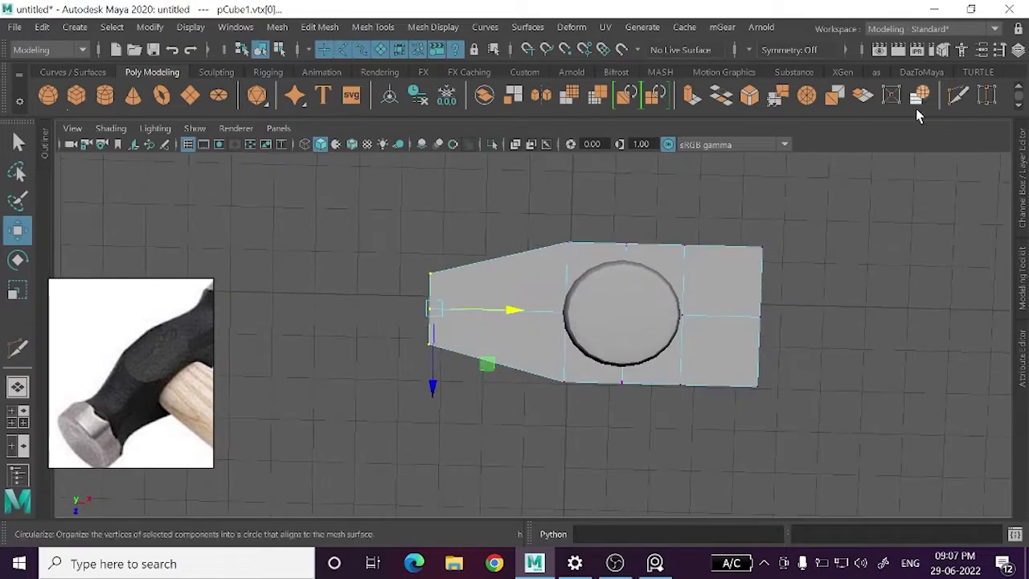
# - Insert an edge loop across the neck, shrink it, and bevel it at fraction 0.4, 2 segments
pyautogui.moveTo(540, 259)
pyautogui.keyDown('shift'); pyautogui.mouseDown(button='right')
pyautogui.moveTo(474, 296)
pyautogui.moveTo(520, 341)
pyautogui.mouseUp(button='right'); pyautogui.keyUp('shift')
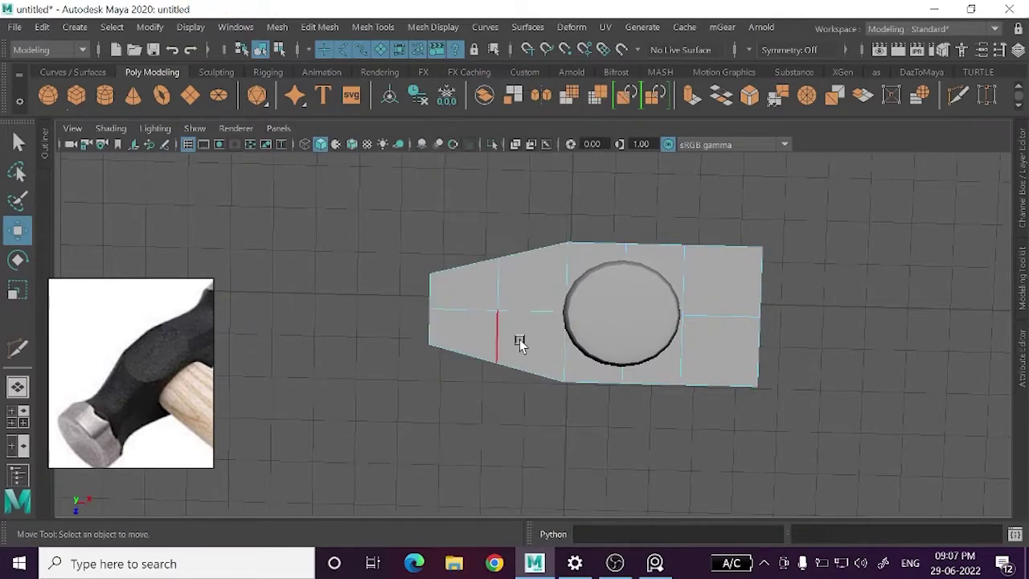
pyautogui.doubleClick(504, 335)
pyautogui.moveTo(505, 334)
pyautogui.keyDown('alt'); pyautogui.mouseDown()
pyautogui.moveTo(506, 361)
pyautogui.moveTo(436, 353)
pyautogui.mouseUp(); pyautogui.keyUp('alt')
pyautogui.press('r')
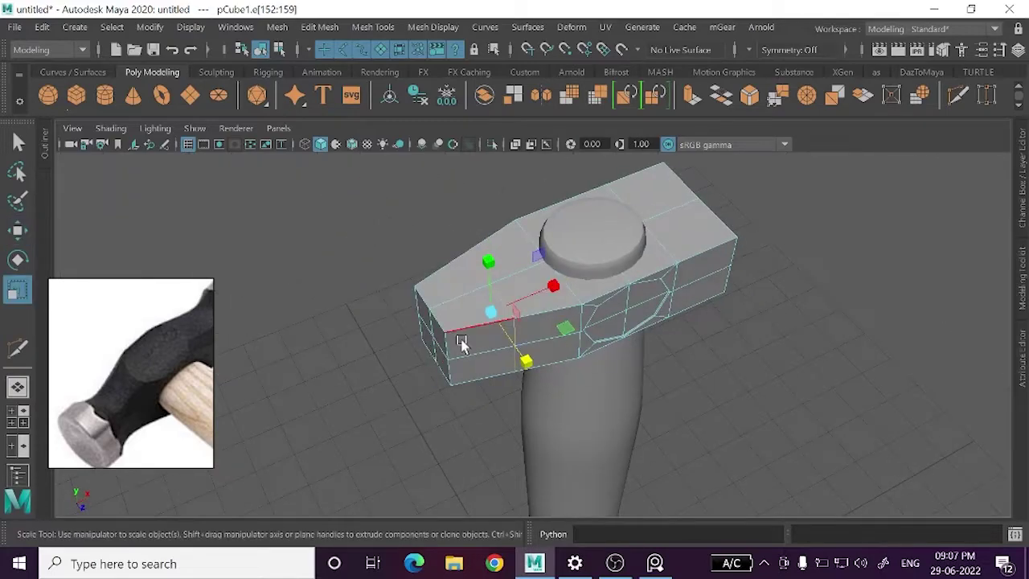
pyautogui.moveTo(512, 345)
pyautogui.mouseDown()
pyautogui.moveTo(500, 344)
pyautogui.moveTo(528, 345)
pyautogui.moveTo(510, 338)
pyautogui.moveTo(519, 317)
pyautogui.moveTo(516, 188)
pyautogui.moveTo(562, 337)
pyautogui.mouseUp()
pyautogui.hotkey('ctrl', 'b')
pyautogui.moveTo(493, 338)
pyautogui.keyDown('alt'); pyautogui.mouseDown()
pyautogui.moveTo(448, 477)
pyautogui.moveTo(429, 457)
pyautogui.moveTo(429, 340)
pyautogui.moveTo(434, 386)
pyautogui.mouseUp(); pyautogui.keyUp('alt')
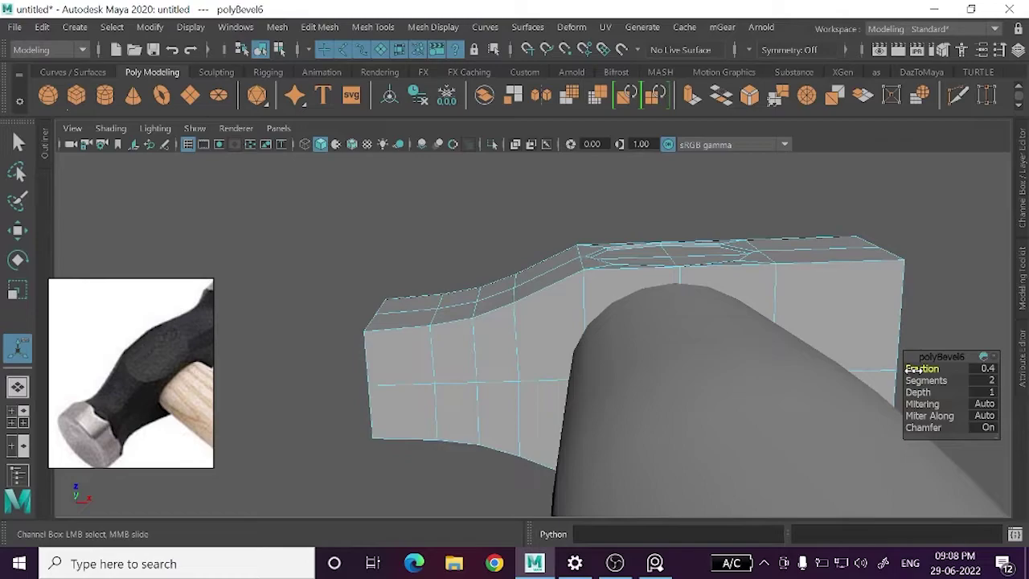
# - Switch to the four-view layout and turn on wireframe display in vertex mode
pyautogui.moveTo(919, 378)
pyautogui.keyDown('alt'); pyautogui.mouseDown()
pyautogui.moveTo(536, 294)
pyautogui.moveTo(489, 402)
pyautogui.moveTo(201, 276)
pyautogui.mouseUp(); pyautogui.keyUp('alt')
pyautogui.press('space')
pyautogui.scroll(2, 487, 329)
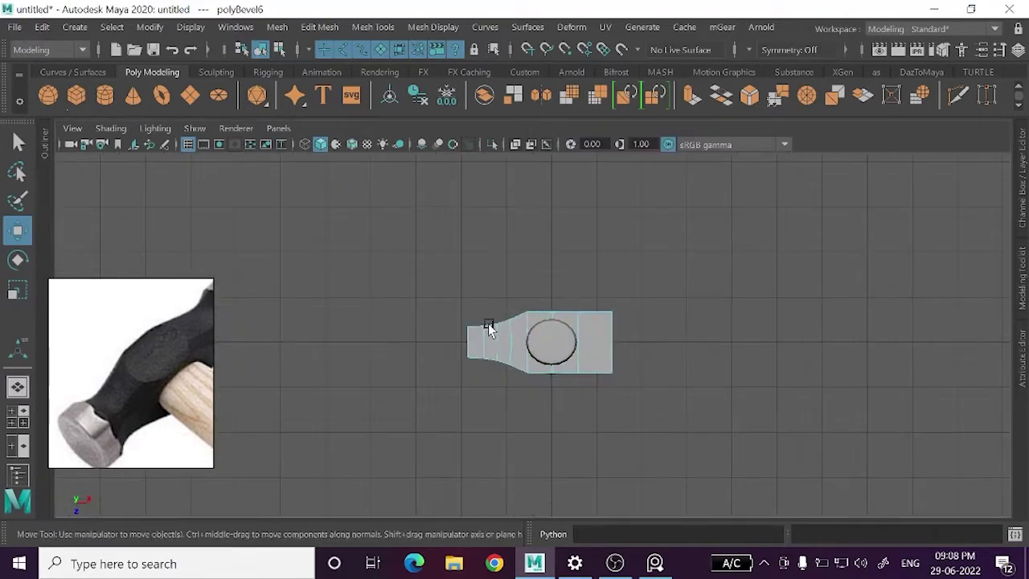
pyautogui.scroll(4, 429, 361)
pyautogui.moveTo(493, 331); pyautogui.dragTo(404, 245, button='right')
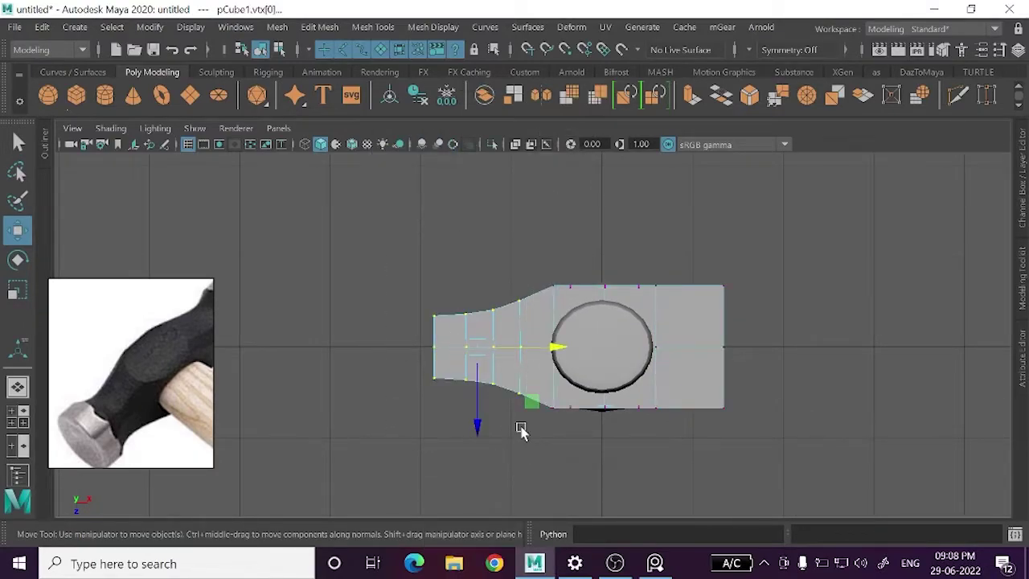
pyautogui.press('4')
pyautogui.press('r')
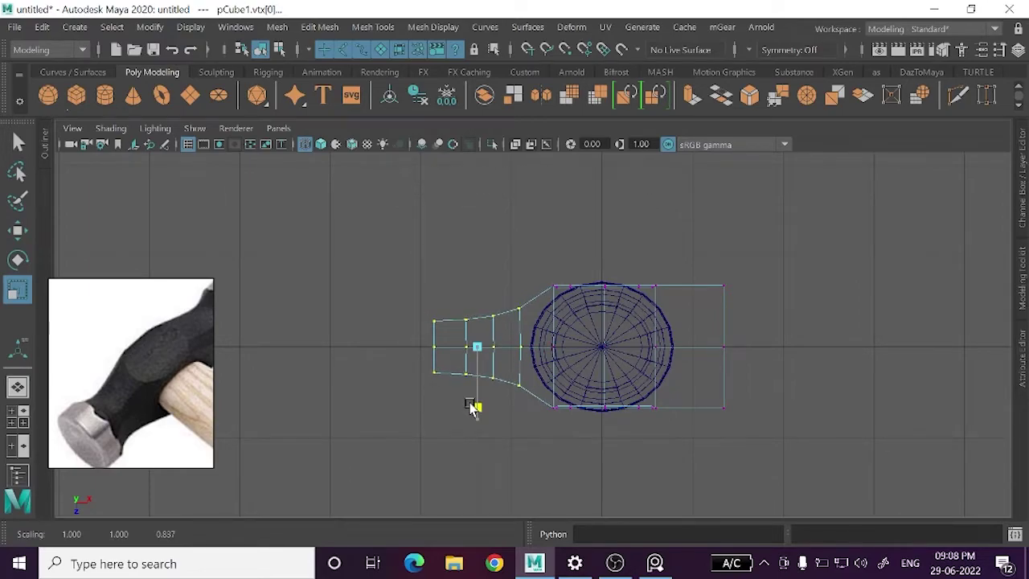
# - Return to the perspective view and move the floating hammer reference image aside
pyautogui.press('space')
pyautogui.press('space')
pyautogui.moveTo(746, 282)
pyautogui.keyDown('alt'); pyautogui.mouseDown()
pyautogui.moveTo(705, 259)
pyautogui.moveTo(728, 226)
pyautogui.moveTo(756, 246)
pyautogui.moveTo(733, 260)
pyautogui.moveTo(712, 255)
pyautogui.mouseUp(); pyautogui.keyUp('alt')
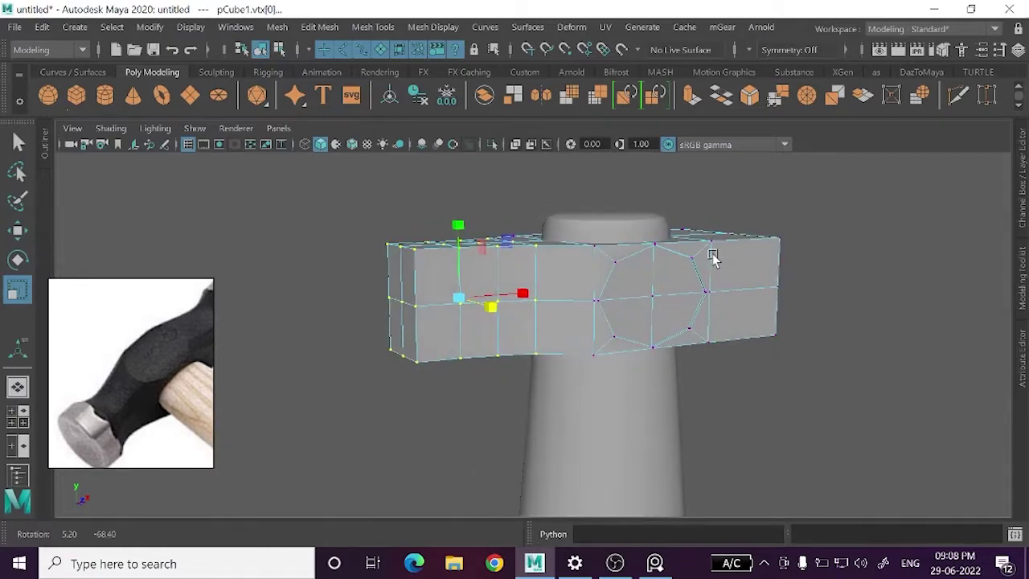
pyautogui.moveTo(161, 350); pyautogui.dragTo(143, 371)
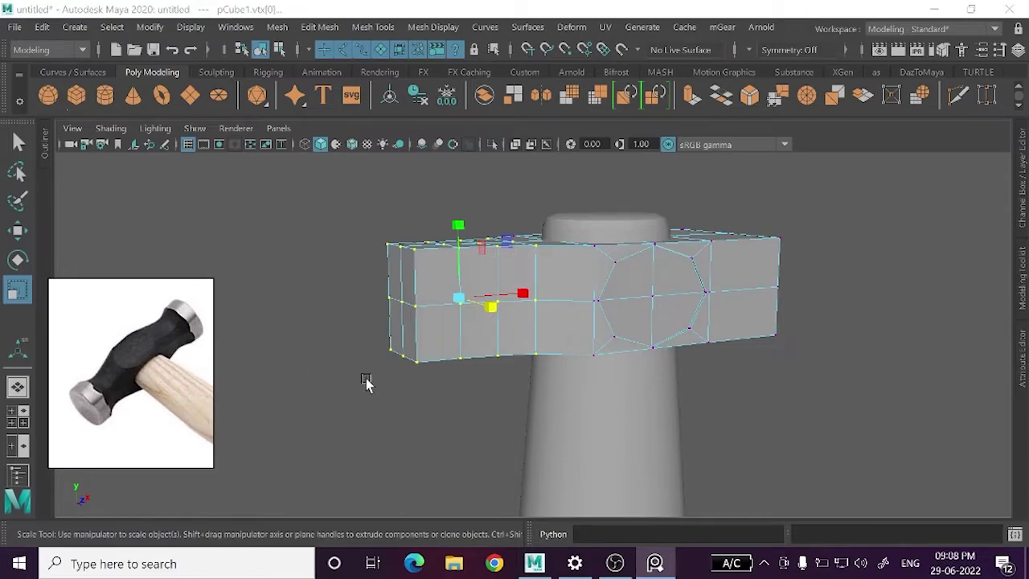
pyautogui.moveTo(369, 384)
pyautogui.keyDown('alt'); pyautogui.mouseDown()
pyautogui.moveTo(346, 340)
pyautogui.moveTo(366, 383)
pyautogui.moveTo(459, 402)
pyautogui.moveTo(455, 340)
pyautogui.mouseUp(); pyautogui.keyUp('alt')
# - Select and delete the end faces of the tapered neck, then inspect the opening
pyautogui.moveTo(456, 137); pyautogui.dragTo(457, 172, button='right')
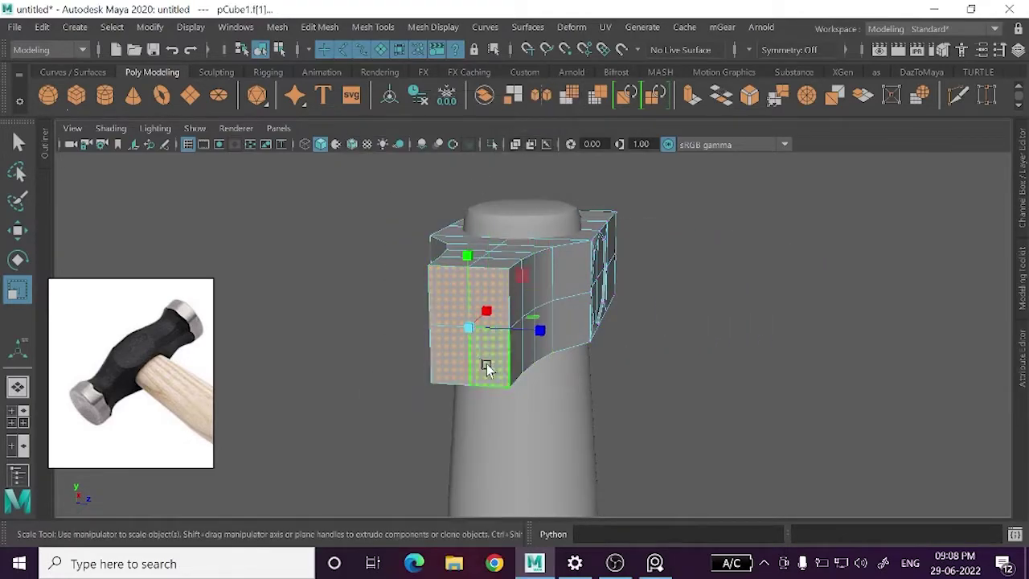
pyautogui.press('Delete')
pyautogui.moveTo(604, 373)
pyautogui.keyDown('alt'); pyautogui.mouseDown()
pyautogui.moveTo(498, 345)
pyautogui.moveTo(510, 362)
pyautogui.moveTo(498, 367)
pyautogui.mouseUp(); pyautogui.keyUp('alt')
pyautogui.moveTo(650, 350)
pyautogui.keyDown('alt'); pyautogui.mouseDown()
pyautogui.moveTo(678, 367)
pyautogui.moveTo(694, 423)
pyautogui.moveTo(689, 461)
pyautogui.moveTo(703, 385)
pyautogui.moveTo(682, 353)
pyautogui.moveTo(691, 413)
pyautogui.moveTo(726, 318)
pyautogui.moveTo(659, 358)
pyautogui.moveTo(658, 343)
pyautogui.moveTo(566, 311)
pyautogui.mouseUp(); pyautogui.keyUp('alt')
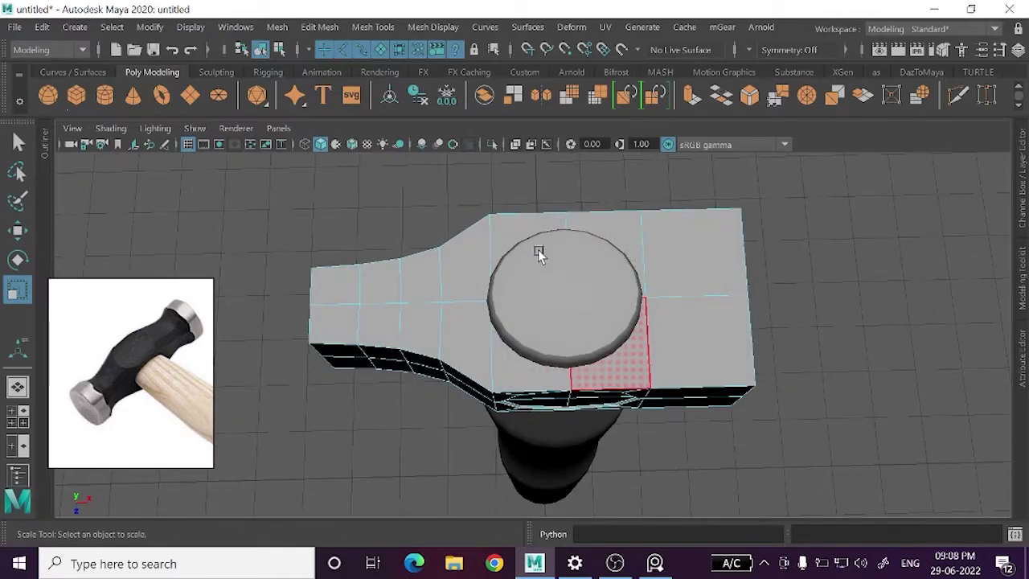
pyautogui.moveTo(537, 249)
pyautogui.keyDown('alt'); pyautogui.mouseDown()
pyautogui.moveTo(583, 383)
pyautogui.moveTo(581, 285)
pyautogui.moveTo(595, 278)
pyautogui.moveTo(570, 280)
pyautogui.moveTo(538, 306)
pyautogui.moveTo(587, 362)
pyautogui.moveTo(592, 394)
pyautogui.moveTo(580, 410)
pyautogui.moveTo(619, 349)
pyautogui.moveTo(602, 356)
pyautogui.moveTo(618, 350)
pyautogui.moveTo(586, 340)
pyautogui.moveTo(673, 345)
pyautogui.moveTo(589, 362)
pyautogui.moveTo(592, 385)
pyautogui.moveTo(586, 349)
pyautogui.moveTo(647, 351)
pyautogui.moveTo(684, 333)
pyautogui.moveTo(620, 343)
pyautogui.moveTo(701, 362)
pyautogui.moveTo(687, 347)
pyautogui.moveTo(581, 347)
pyautogui.moveTo(557, 358)
pyautogui.moveTo(611, 336)
pyautogui.moveTo(583, 344)
pyautogui.mouseUp(); pyautogui.keyUp('alt')
# - Switch to edge mode and select the octagon's edge ring on the head's side
pyautogui.scroll(3, 576, 349)
pyautogui.scroll(2, 585, 342)
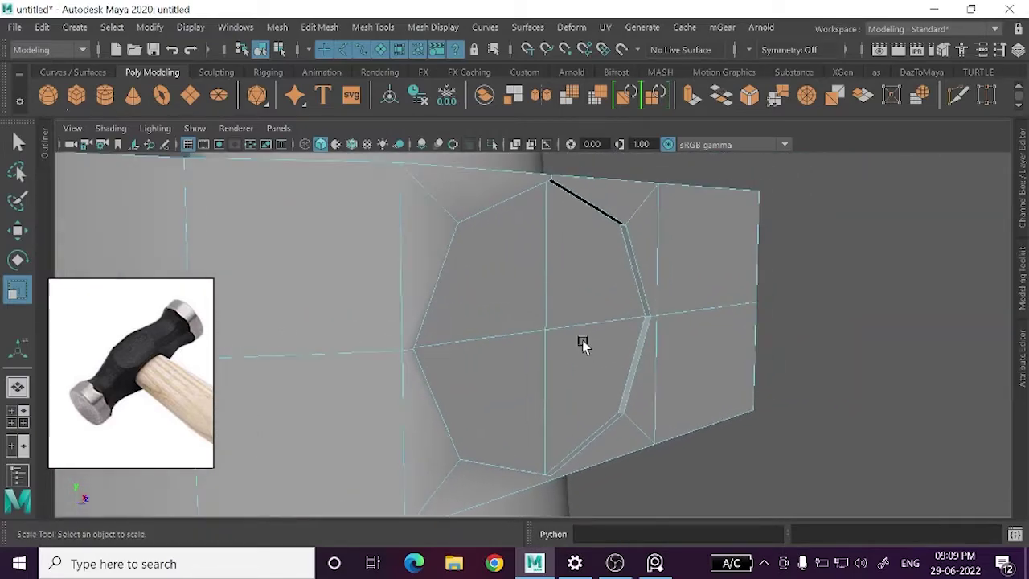
pyautogui.scroll(1, 587, 345)
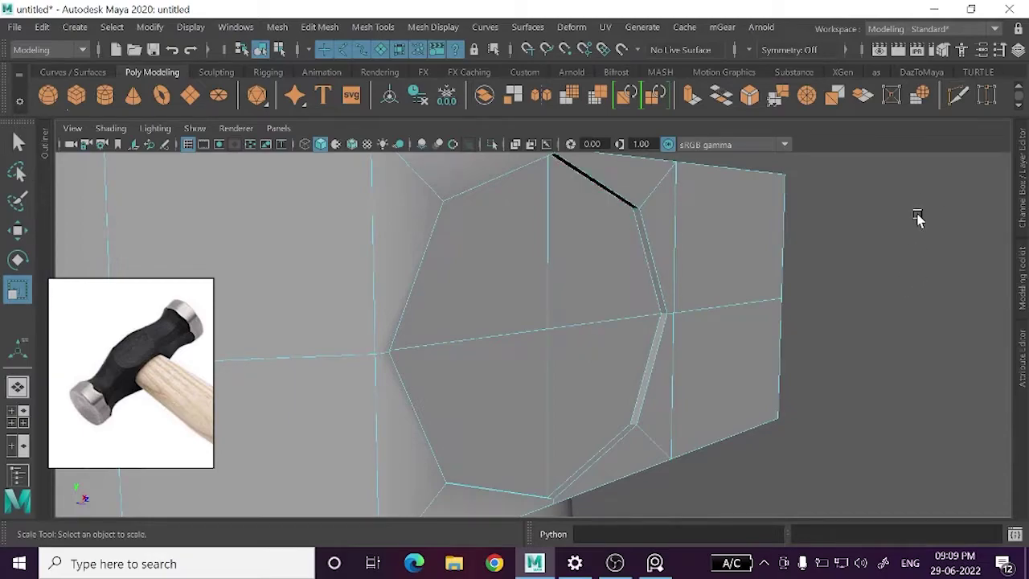
pyautogui.moveTo(918, 218); pyautogui.dragTo(900, 81, button='right')
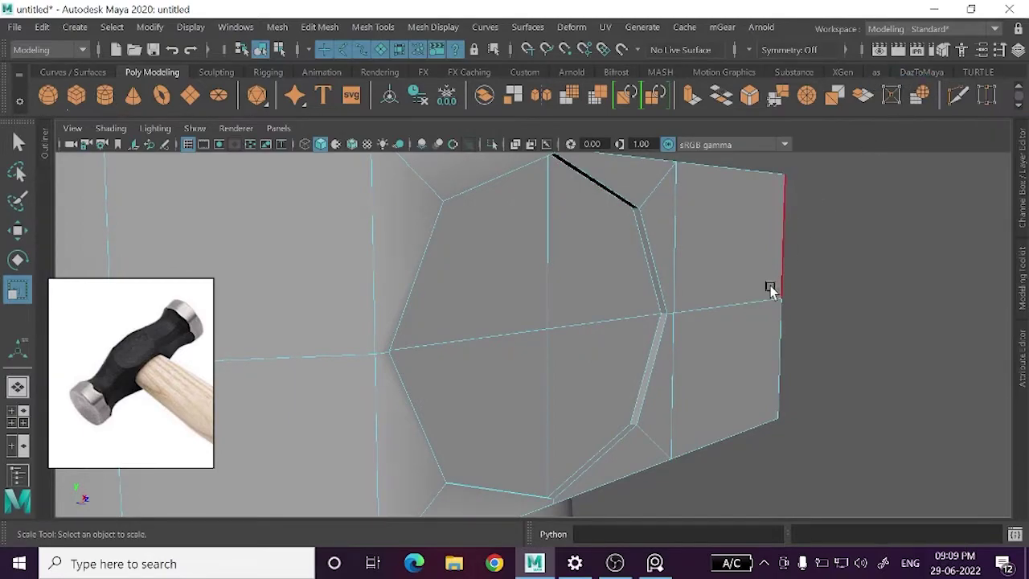
pyautogui.scroll(1, 723, 322)
pyautogui.click(678, 359)
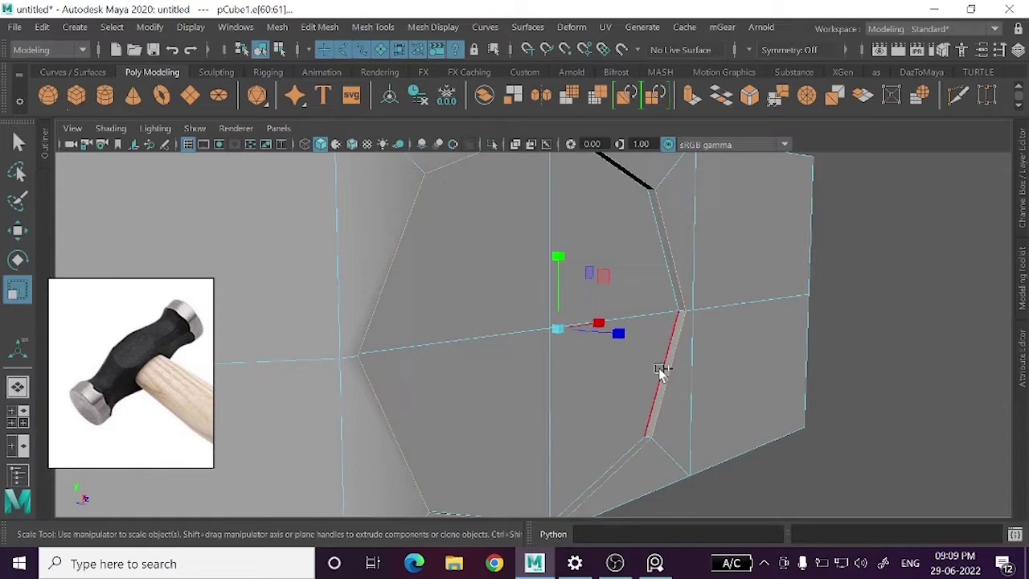
pyautogui.click(659, 370)
# - Bevel the ring with polyBevel7 at fraction 0.5 and 2 segments
pyautogui.scroll(3, 69, 333)
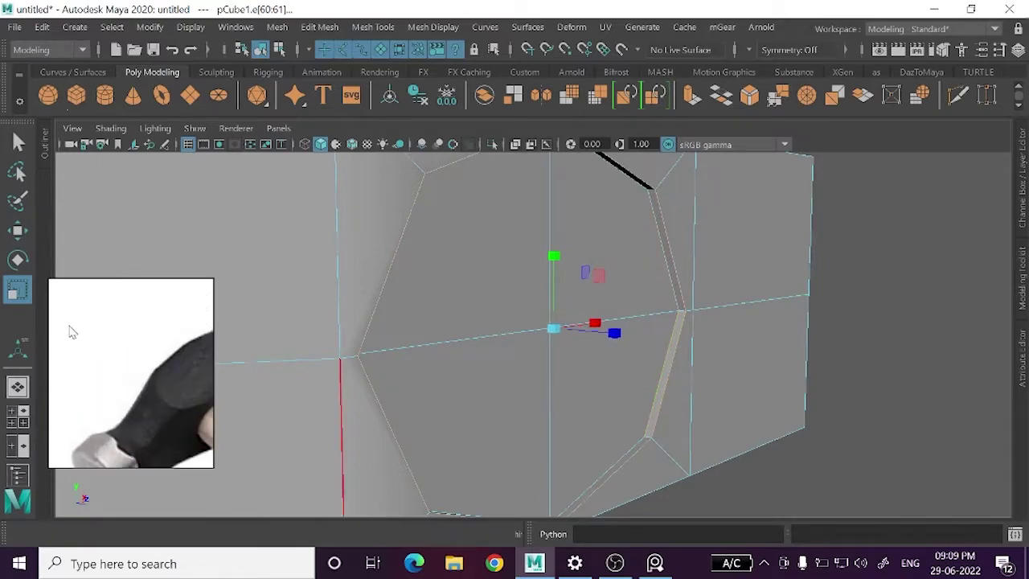
pyautogui.moveTo(134, 391); pyautogui.dragTo(11, 402)
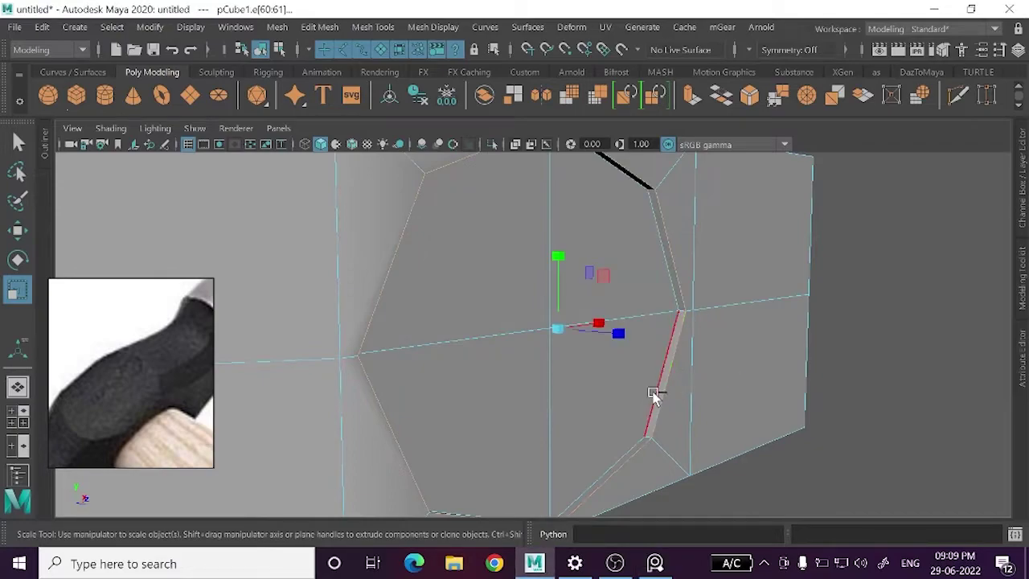
pyautogui.hotkey('ctrl', 'b')
pyautogui.keyDown('alt'); pyautogui.moveTo(664, 379); pyautogui.dragTo(566, 378); pyautogui.keyUp('alt')
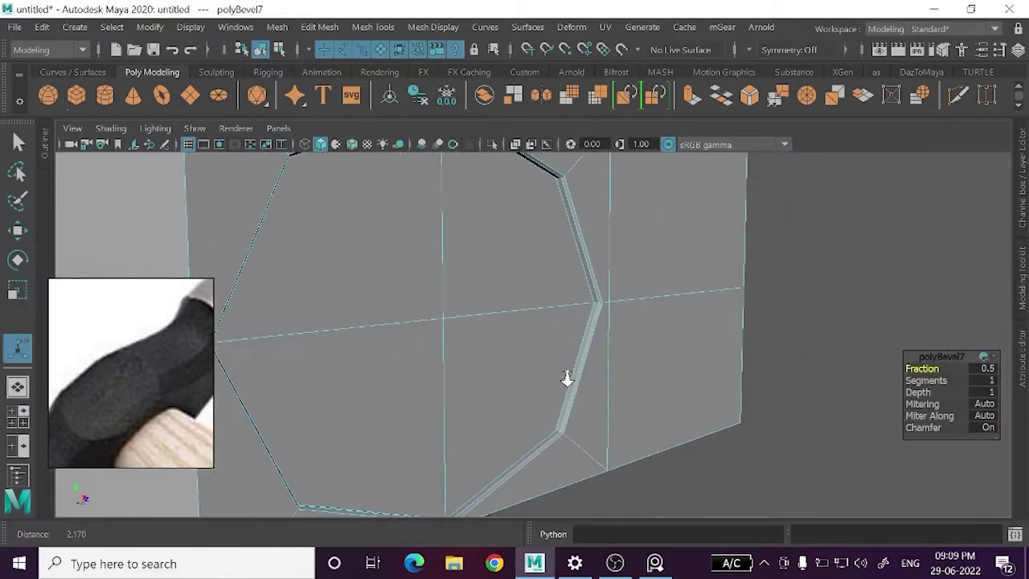
pyautogui.scroll(3, 567, 378)
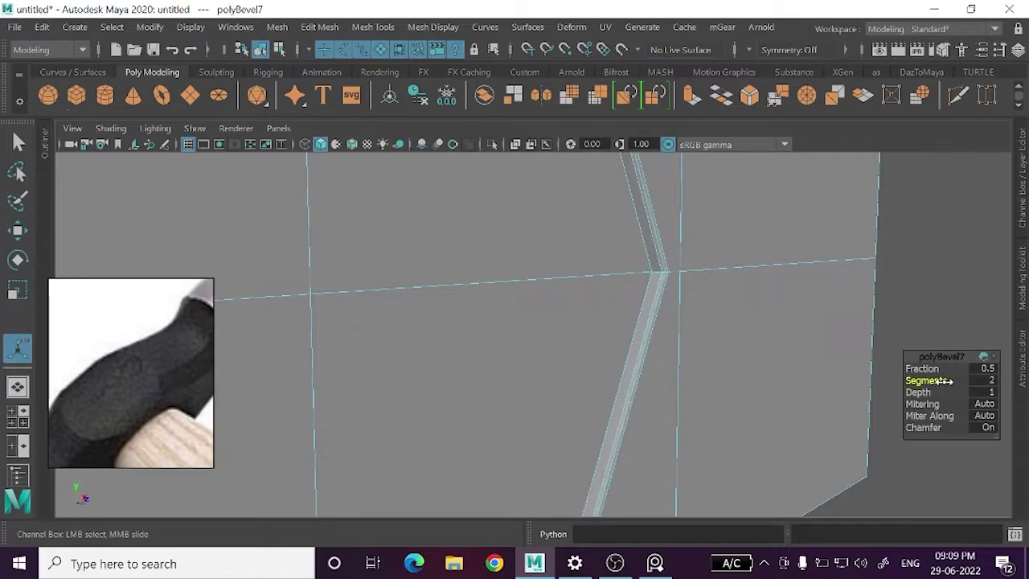
pyautogui.press('w')
pyautogui.scroll(-5, 772, 378)
# - Select pCube1 and turn on smooth preview with 3
pyautogui.moveTo(820, 176); pyautogui.dragTo(854, 127, button='right')
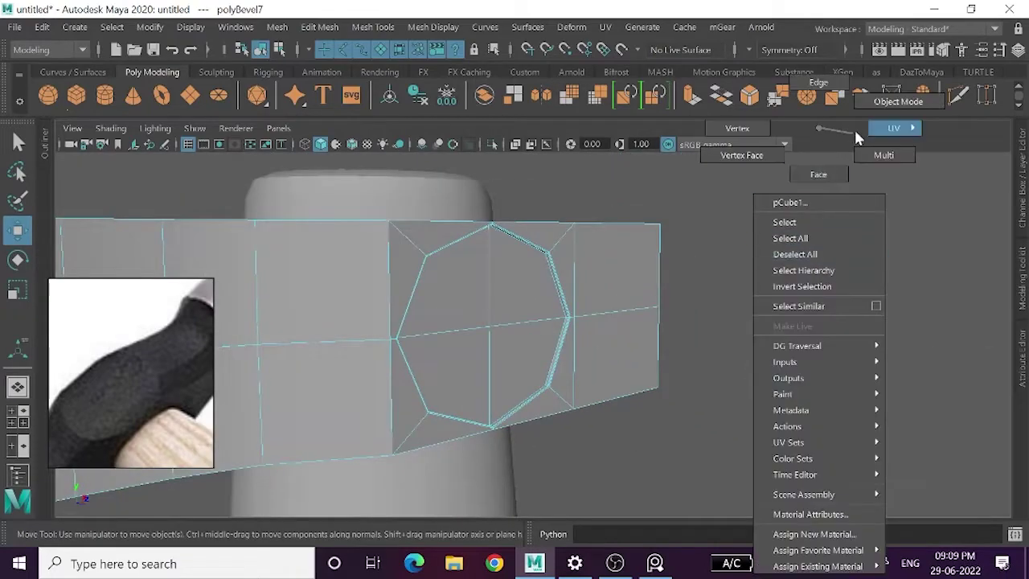
pyautogui.click(877, 322)
pyautogui.keyDown('alt'); pyautogui.moveTo(877, 322); pyautogui.dragTo(652, 363); pyautogui.keyUp('alt')
pyautogui.click(609, 349)
pyautogui.press('3')
pyautogui.click(809, 358)
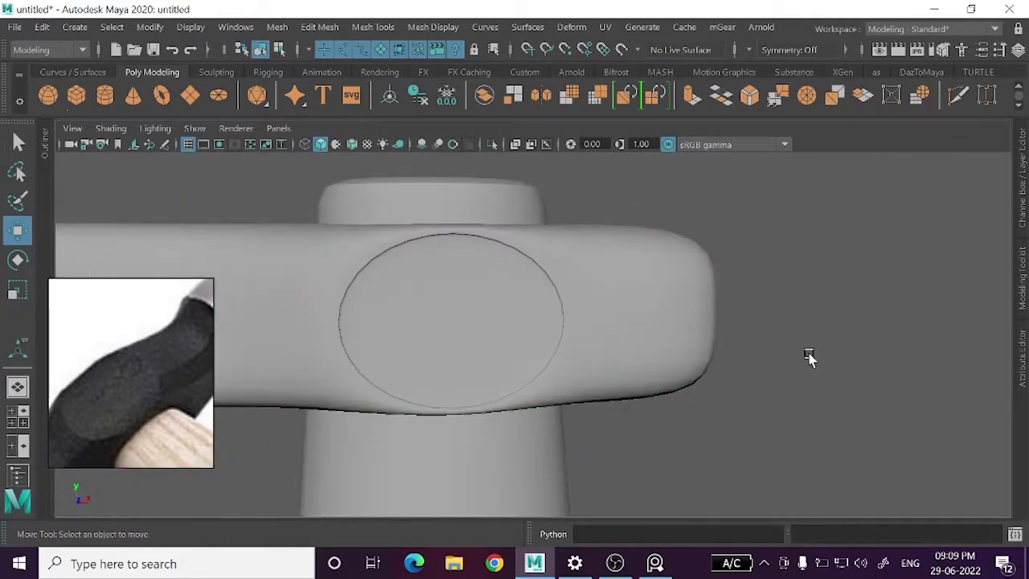
pyautogui.moveTo(808, 358)
pyautogui.keyDown('alt'); pyautogui.mouseDown()
pyautogui.moveTo(794, 389)
pyautogui.moveTo(724, 379)
pyautogui.moveTo(724, 391)
pyautogui.moveTo(739, 390)
pyautogui.moveTo(731, 405)
pyautogui.moveTo(452, 358)
pyautogui.moveTo(520, 330)
pyautogui.moveTo(517, 394)
pyautogui.mouseUp(); pyautogui.keyUp('alt')
pyautogui.click(520, 330)
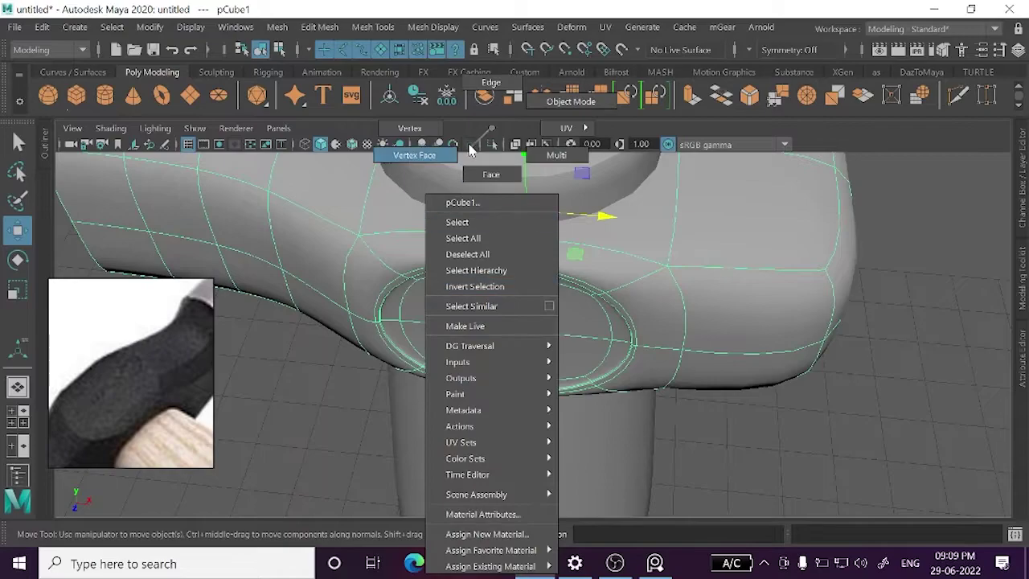
# - Move the circular vertex ring along its axis and return to Object Mode
pyautogui.moveTo(482, 186); pyautogui.dragTo(418, 154, button='right')
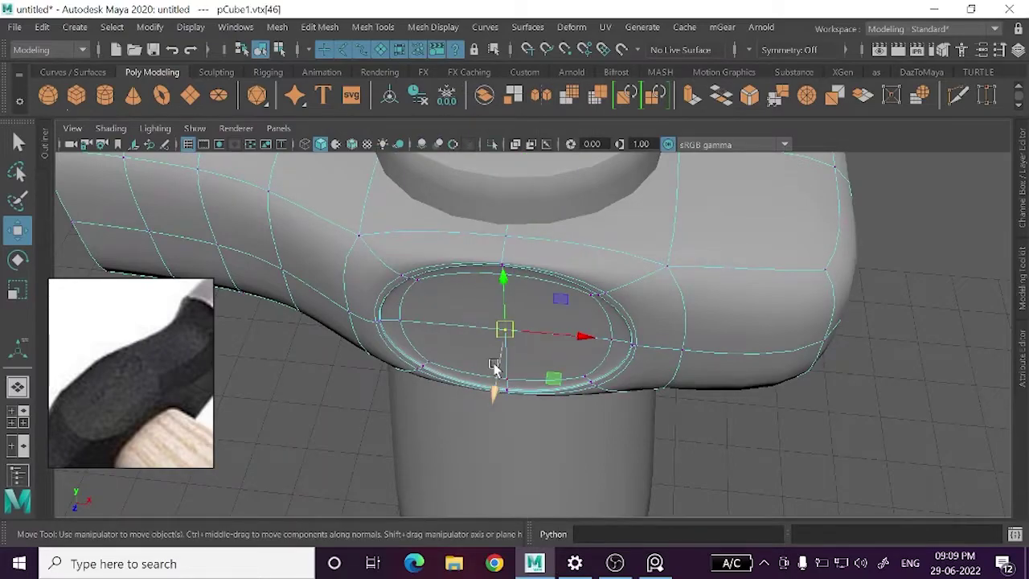
pyautogui.moveTo(495, 366); pyautogui.dragTo(495, 346)
pyautogui.moveTo(354, 399)
pyautogui.keyDown('alt'); pyautogui.mouseDown()
pyautogui.moveTo(400, 291)
pyautogui.moveTo(407, 262)
pyautogui.moveTo(394, 294)
pyautogui.moveTo(398, 255)
pyautogui.mouseUp(); pyautogui.keyUp('alt')
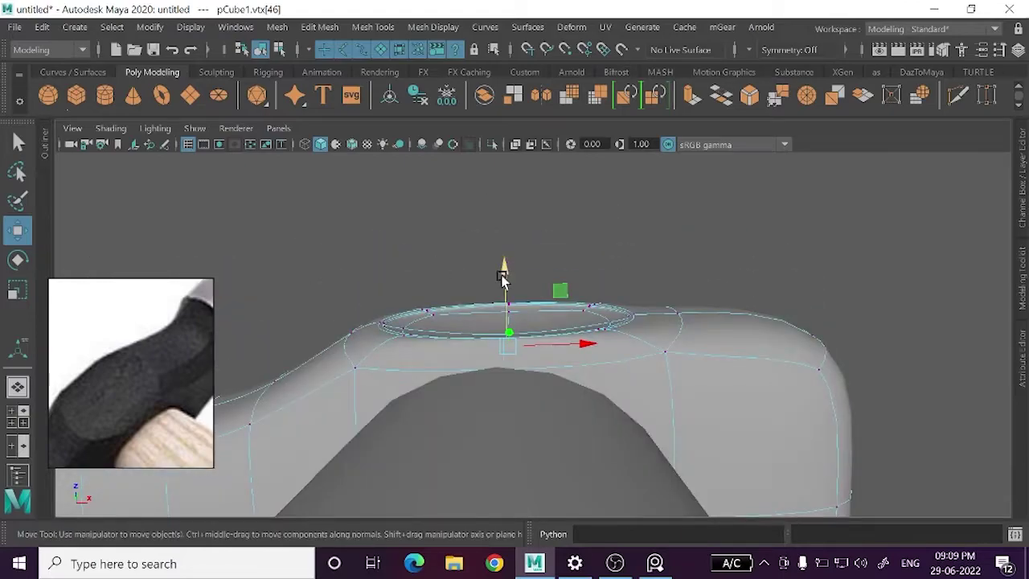
pyautogui.moveTo(855, 185); pyautogui.dragTo(907, 144, button='right')
pyautogui.moveTo(907, 145)
pyautogui.keyDown('alt'); pyautogui.mouseDown()
pyautogui.moveTo(770, 324)
pyautogui.moveTo(726, 435)
pyautogui.moveTo(668, 409)
pyautogui.moveTo(769, 427)
pyautogui.mouseUp(); pyautogui.keyUp('alt')
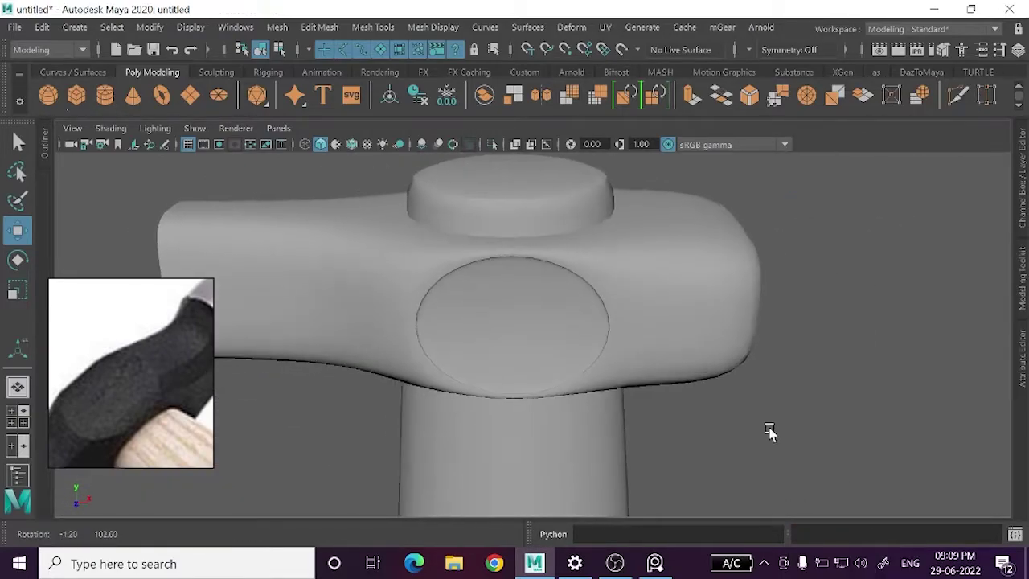
pyautogui.keyDown('alt'); pyautogui.moveTo(769, 430); pyautogui.dragTo(748, 394, button='right'); pyautogui.keyUp('alt')
pyautogui.click(466, 310)
pyautogui.keyDown('alt'); pyautogui.moveTo(466, 310); pyautogui.dragTo(454, 372); pyautogui.keyUp('alt')
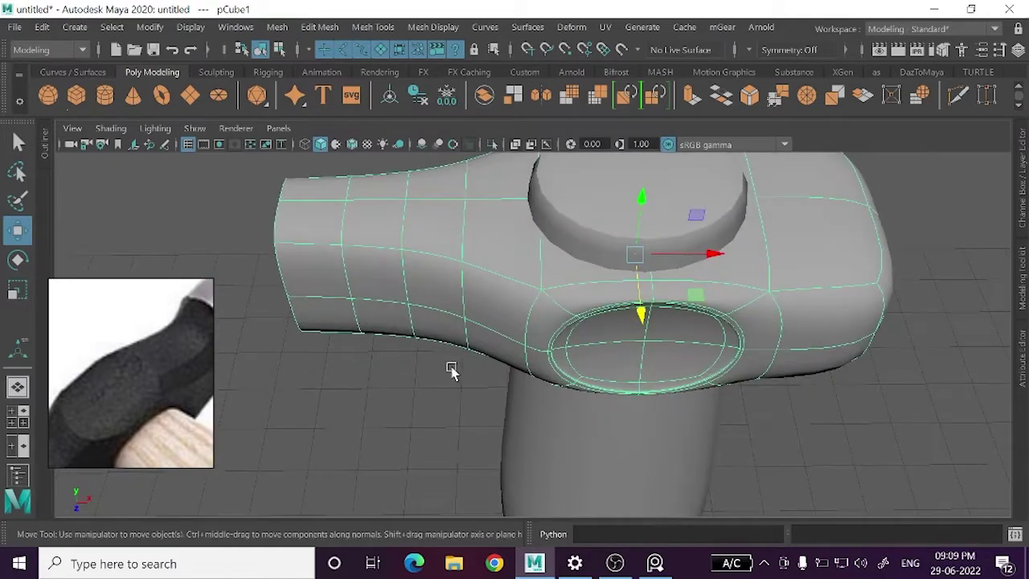
# - Turn off smooth preview and cut new edges across the head beside the circular face
pyautogui.press('1')
pyautogui.scroll(-2, 117, 365)
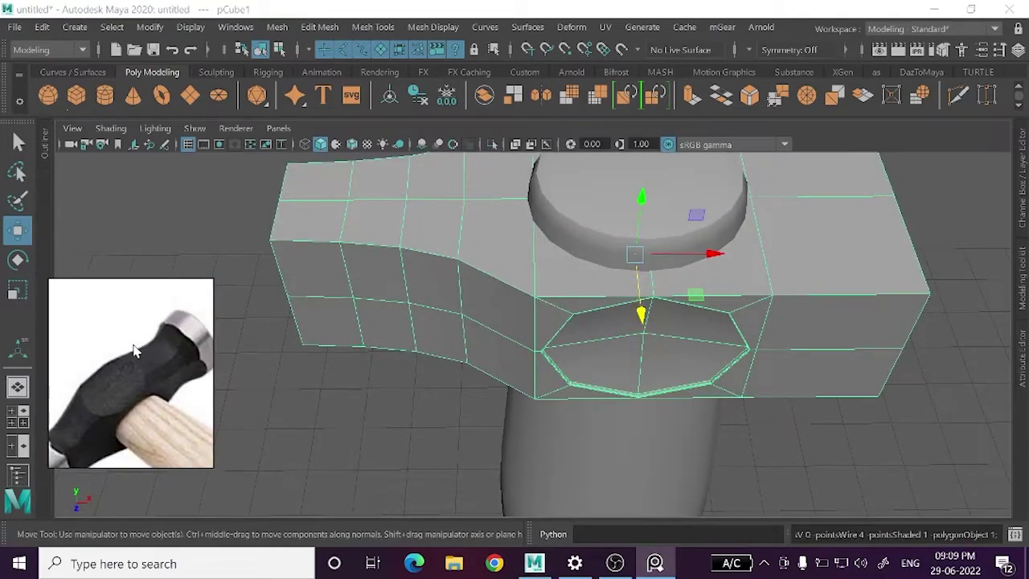
pyautogui.scroll(2, 146, 363)
pyautogui.scroll(-2, 105, 347)
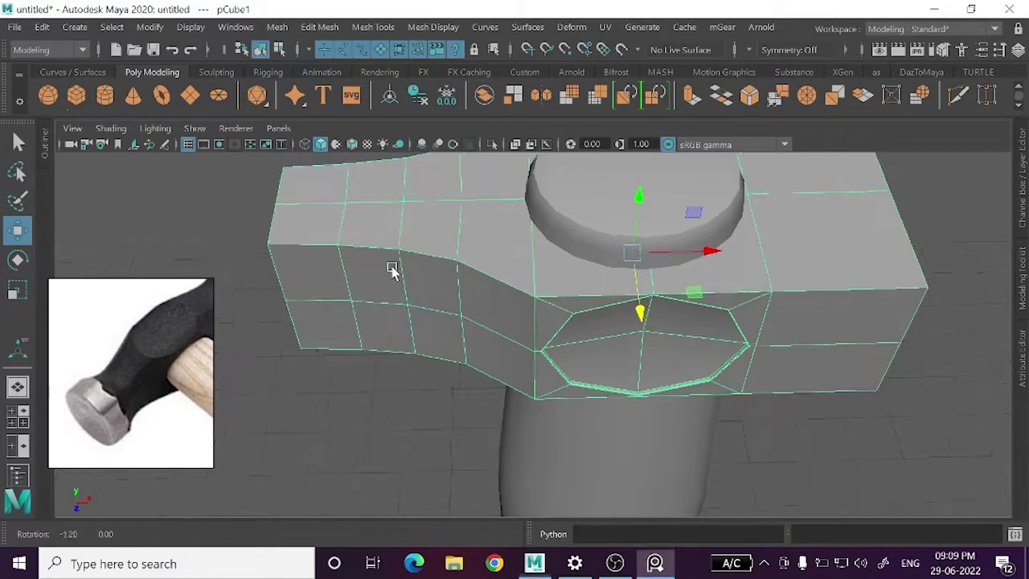
pyautogui.keyDown('alt'); pyautogui.moveTo(393, 271); pyautogui.dragTo(402, 270); pyautogui.keyUp('alt')
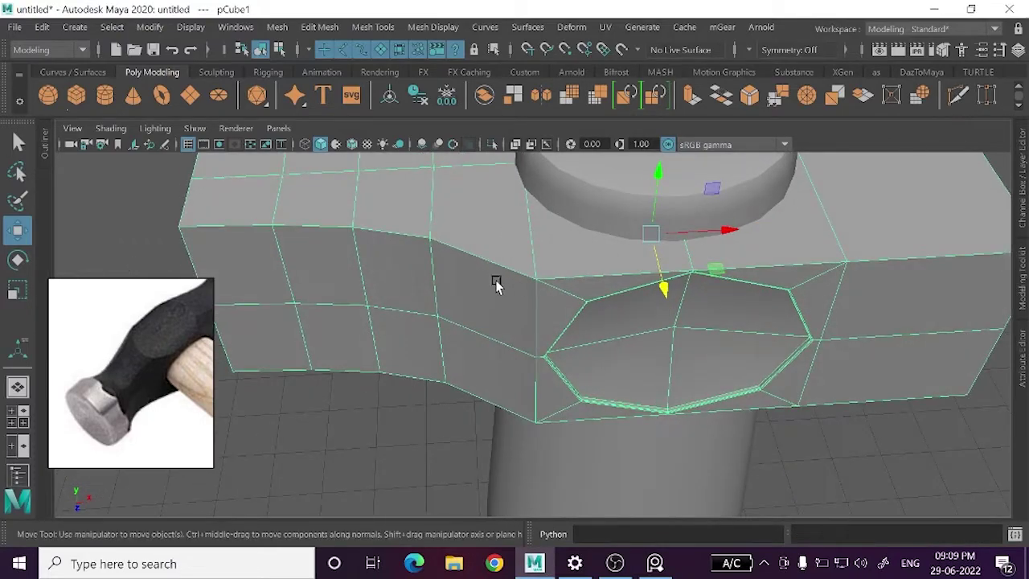
pyautogui.keyDown('shift'); pyautogui.moveTo(496, 285); pyautogui.dragTo(514, 277, button='right'); pyautogui.keyUp('shift')
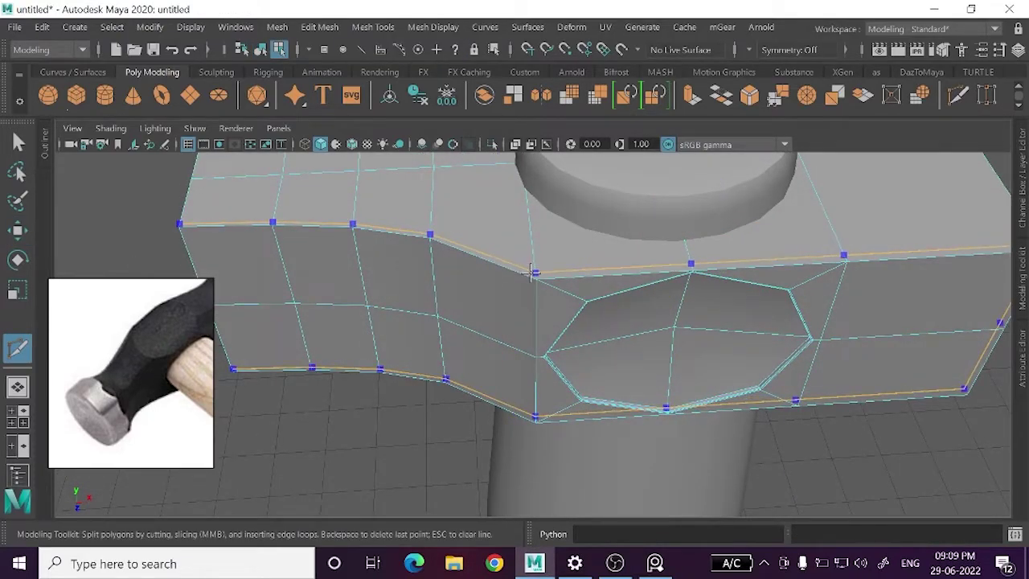
pyautogui.click(532, 274)
pyautogui.keyDown('alt'); pyautogui.moveTo(448, 234); pyautogui.dragTo(455, 276, button='middle'); pyautogui.keyUp('alt')
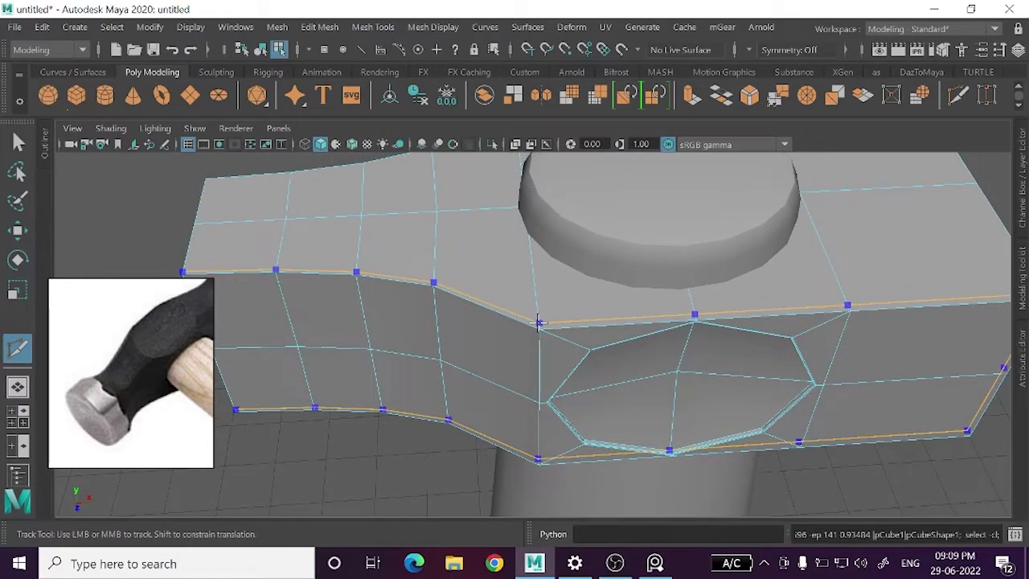
pyautogui.keyDown('alt'); pyautogui.moveTo(502, 291); pyautogui.dragTo(475, 257); pyautogui.keyUp('alt')
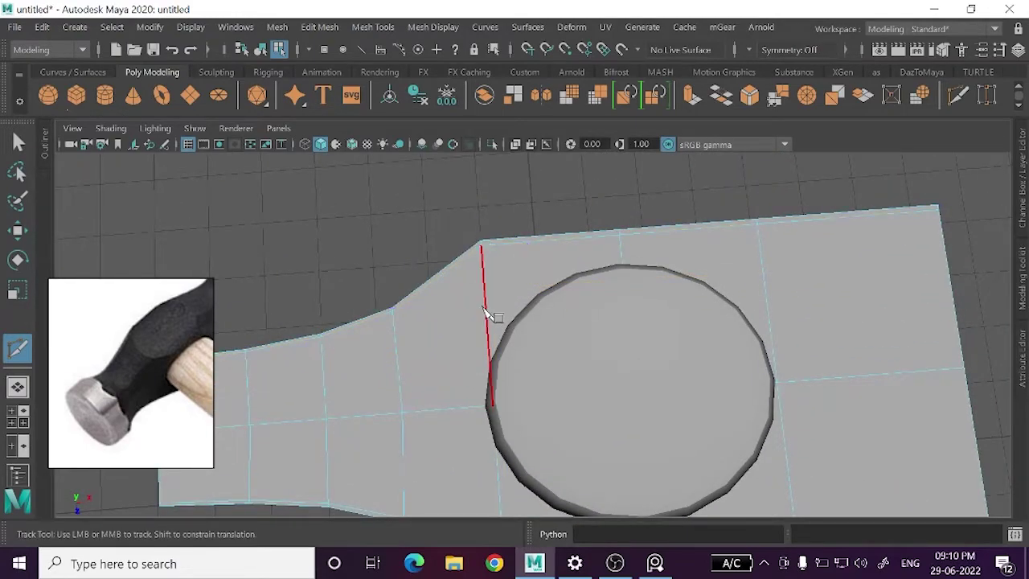
pyautogui.scroll(-3, 483, 306)
pyautogui.keyDown('alt'); pyautogui.moveTo(509, 366); pyautogui.dragTo(510, 300); pyautogui.keyUp('alt')
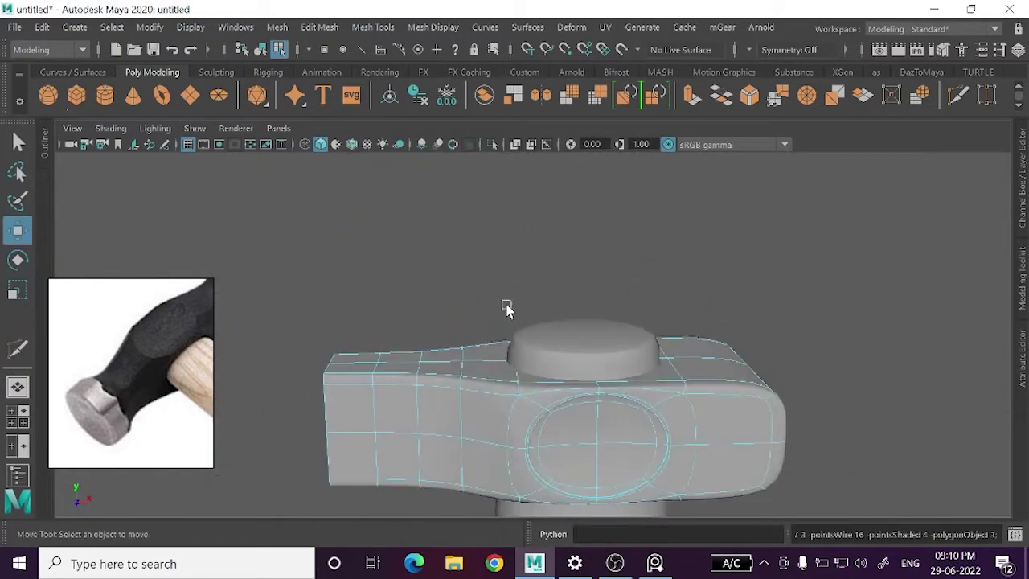
# - Select pCube1 in Object Mode and tumble down to a straight side view
pyautogui.moveTo(768, 141); pyautogui.dragTo(826, 102, button='right')
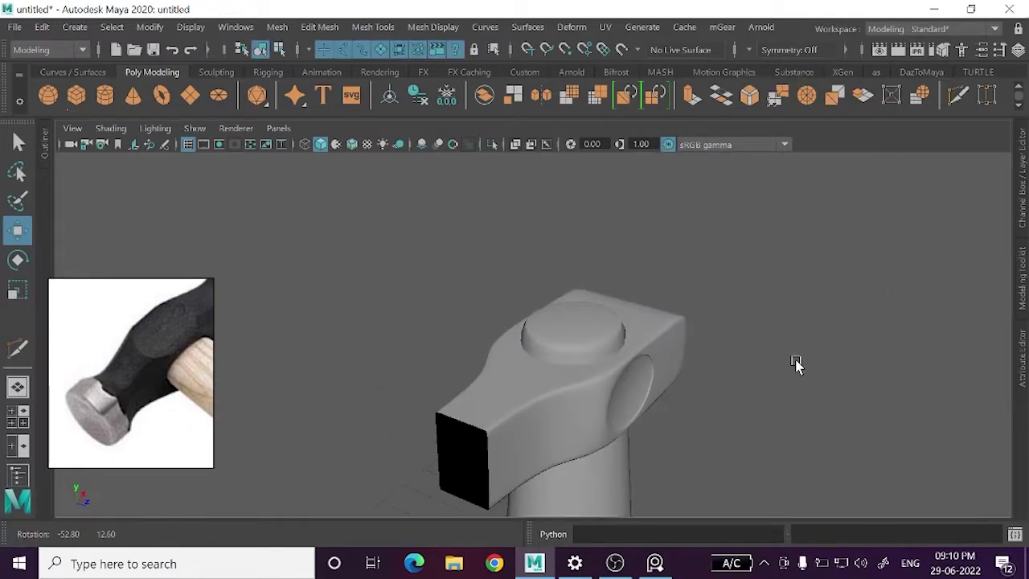
pyautogui.moveTo(893, 292)
pyautogui.keyDown('alt'); pyautogui.mouseDown()
pyautogui.moveTo(740, 363)
pyautogui.moveTo(496, 423)
pyautogui.mouseUp(); pyautogui.keyUp('alt')
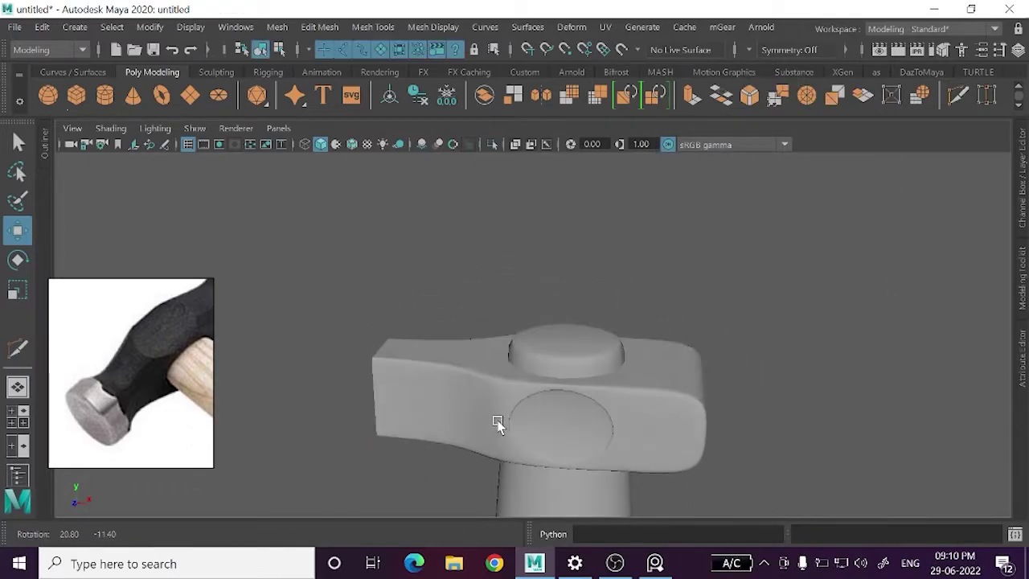
pyautogui.keyDown('alt'); pyautogui.moveTo(496, 423); pyautogui.dragTo(563, 406, button='right'); pyautogui.keyUp('alt')
pyautogui.moveTo(562, 406)
pyautogui.keyDown('alt'); pyautogui.mouseDown()
pyautogui.moveTo(578, 391)
pyautogui.moveTo(539, 409)
pyautogui.moveTo(620, 450)
pyautogui.mouseUp(); pyautogui.keyUp('alt')
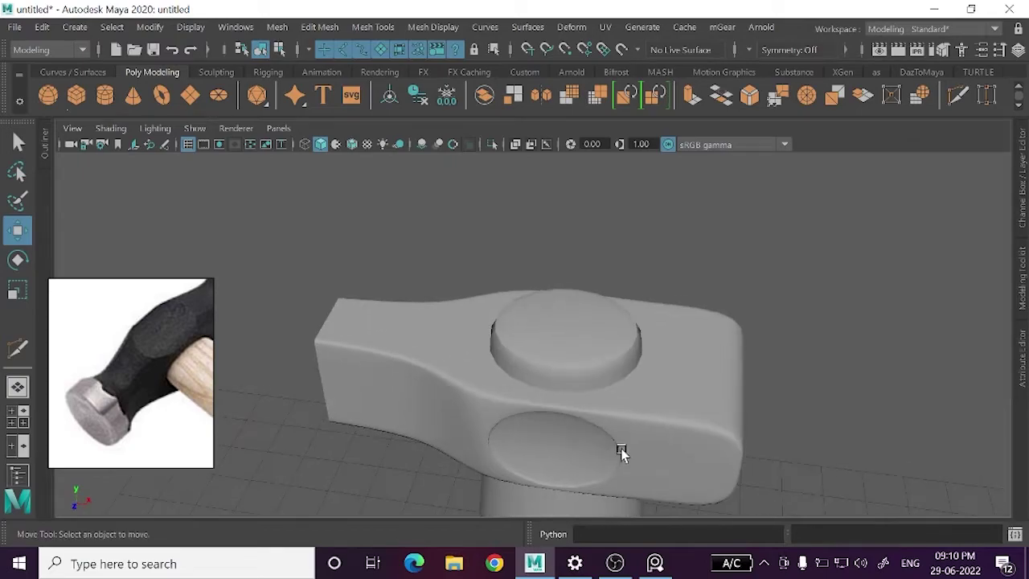
pyautogui.click(646, 386)
pyautogui.moveTo(646, 386)
pyautogui.keyDown('alt'); pyautogui.mouseDown()
pyautogui.moveTo(668, 390)
pyautogui.moveTo(638, 379)
pyautogui.mouseUp(); pyautogui.keyUp('alt')
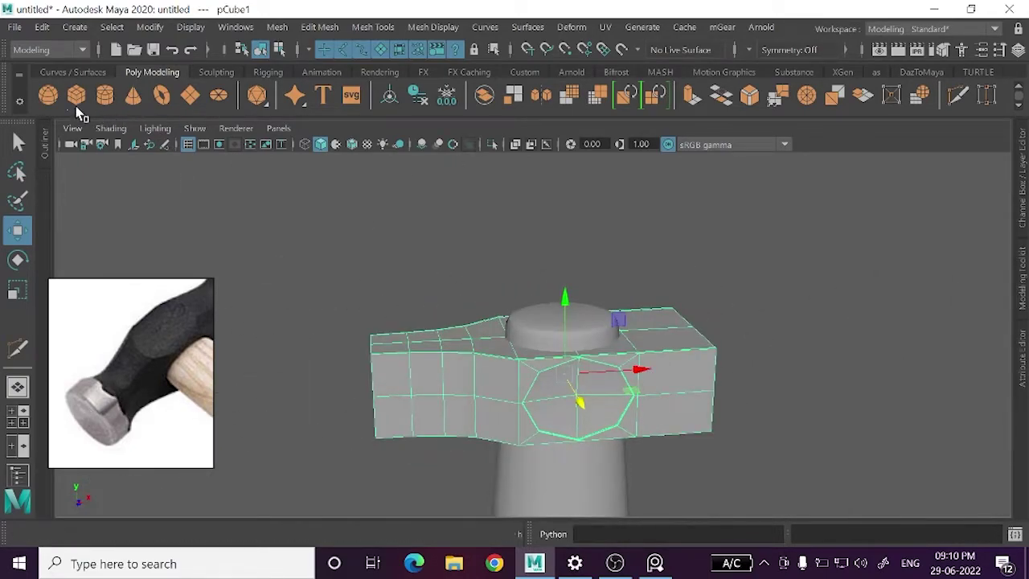
# - Move pCylinder2 up to the hammer head and slide it left along X
pyautogui.scroll(-5, 473, 356)
pyautogui.moveTo(473, 356)
pyautogui.keyDown('alt'); pyautogui.mouseDown()
pyautogui.moveTo(523, 375)
pyautogui.moveTo(509, 421)
pyautogui.moveTo(511, 356)
pyautogui.mouseUp(); pyautogui.keyUp('alt')
pyautogui.moveTo(515, 447); pyautogui.dragTo(510, 161)
pyautogui.scroll(3, 510, 217)
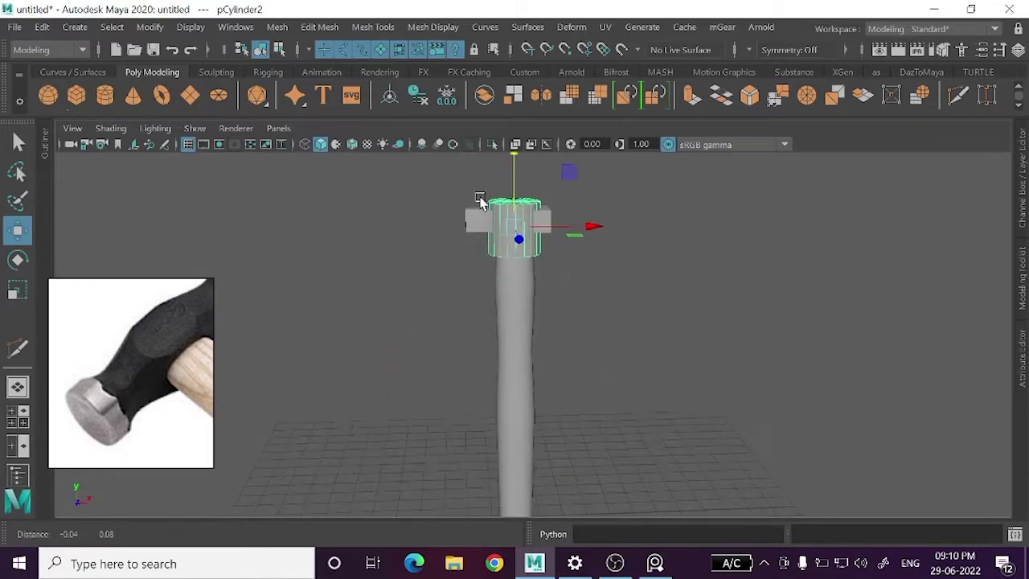
pyautogui.scroll(3, 634, 333)
pyautogui.moveTo(634, 333); pyautogui.dragTo(507, 330)
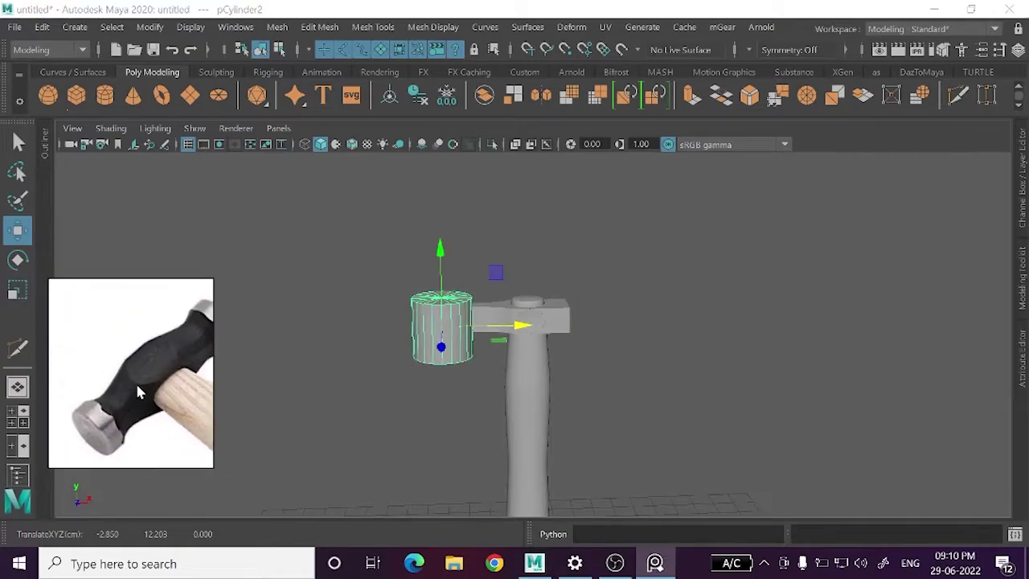
pyautogui.scroll(4, 471, 353)
# - Set the cylinder's Rotate Z to 90 in the Channel Box
pyautogui.press('e')
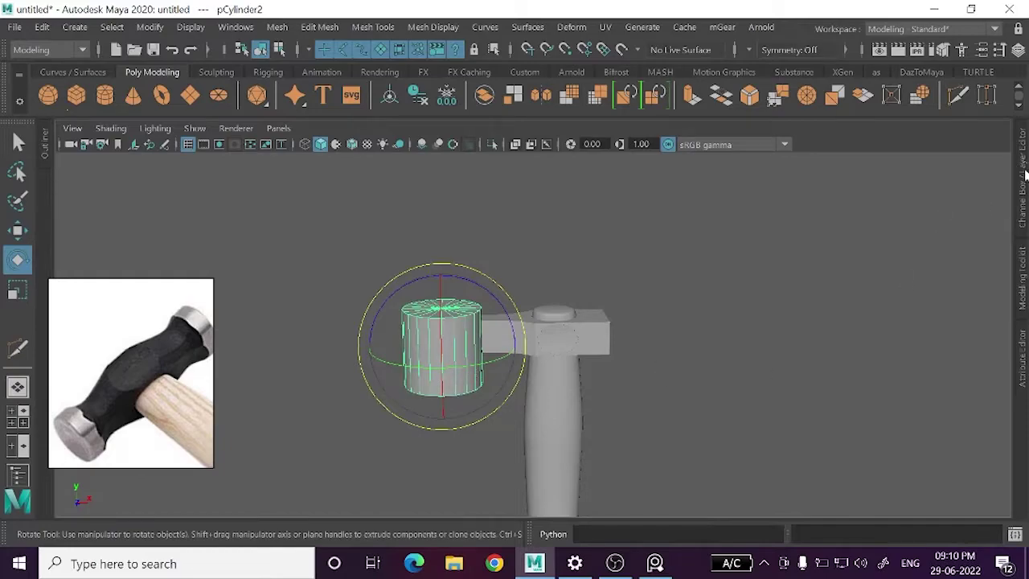
pyautogui.click(1025, 173)
pyautogui.scroll(1, 446, 266)
pyautogui.scroll(2, 442, 273)
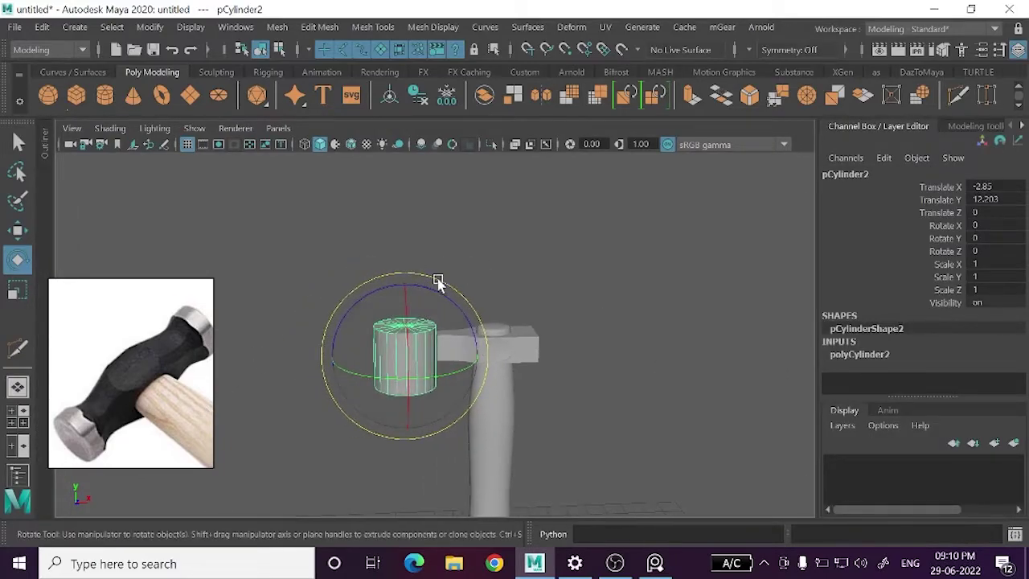
pyautogui.moveTo(430, 295); pyautogui.dragTo(553, 310)
pyautogui.write('90')
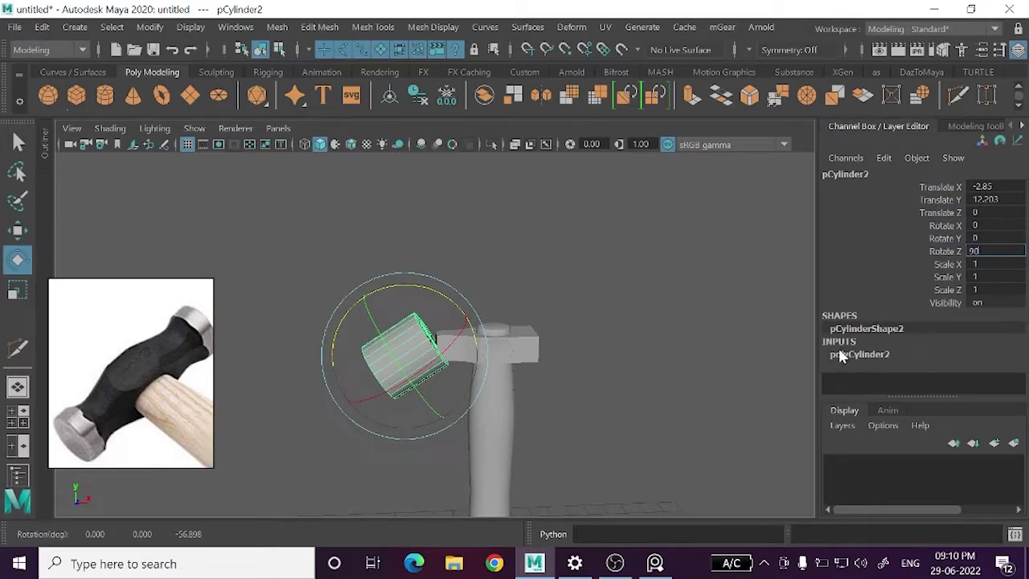
pyautogui.press('Return')
# - Position the rotated cylinder level against the hammer head's open neck end
pyautogui.click(598, 356)
pyautogui.click(410, 356)
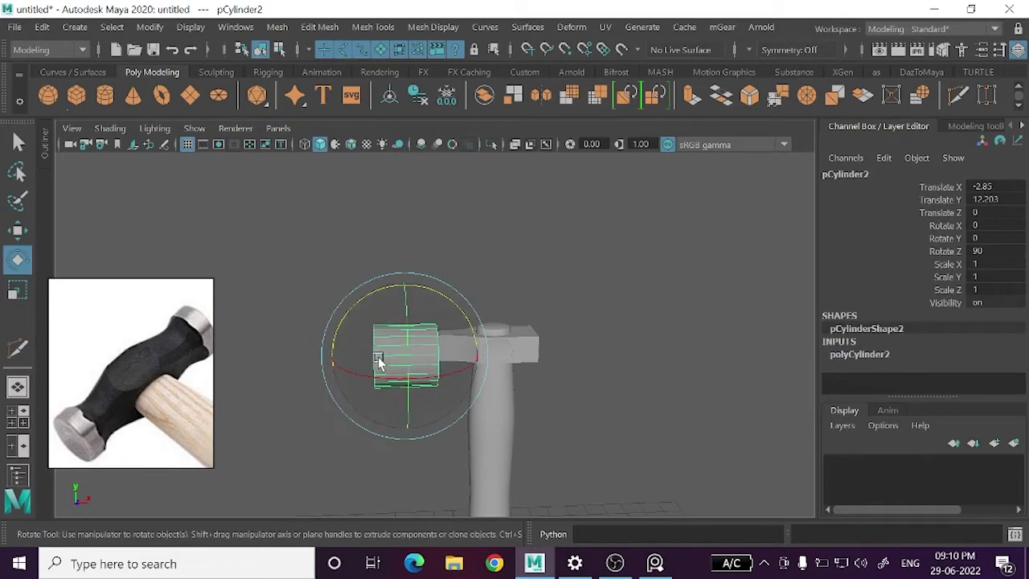
pyautogui.press('w')
pyautogui.moveTo(406, 356); pyautogui.dragTo(406, 338)
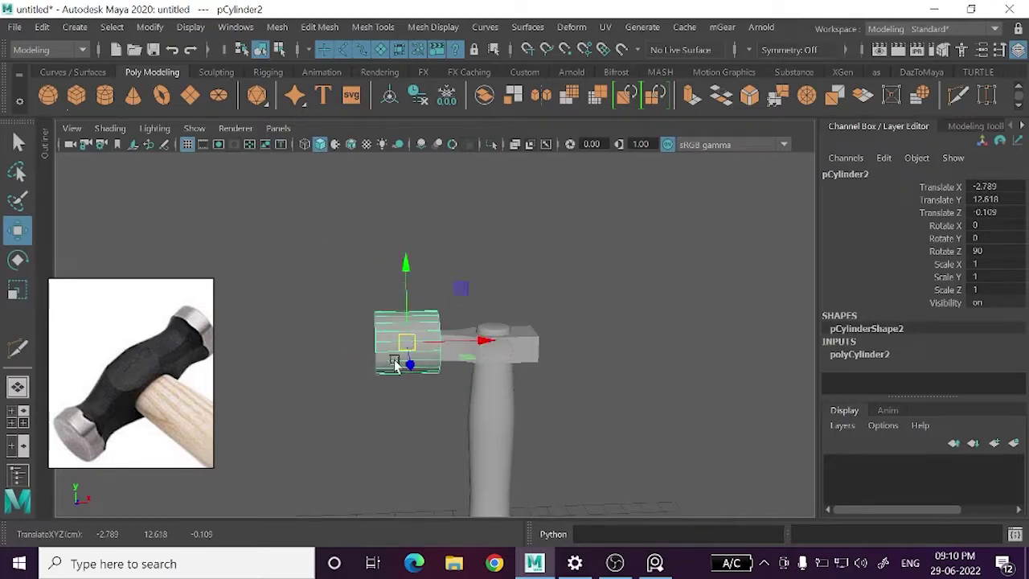
pyautogui.scroll(3, 395, 363)
pyautogui.scroll(1, 418, 349)
pyautogui.moveTo(423, 349)
pyautogui.keyDown('alt'); pyautogui.mouseDown()
pyautogui.moveTo(464, 319)
pyautogui.moveTo(602, 393)
pyautogui.moveTo(574, 351)
pyautogui.moveTo(521, 369)
pyautogui.mouseUp(); pyautogui.keyUp('alt')
pyautogui.click(574, 351)
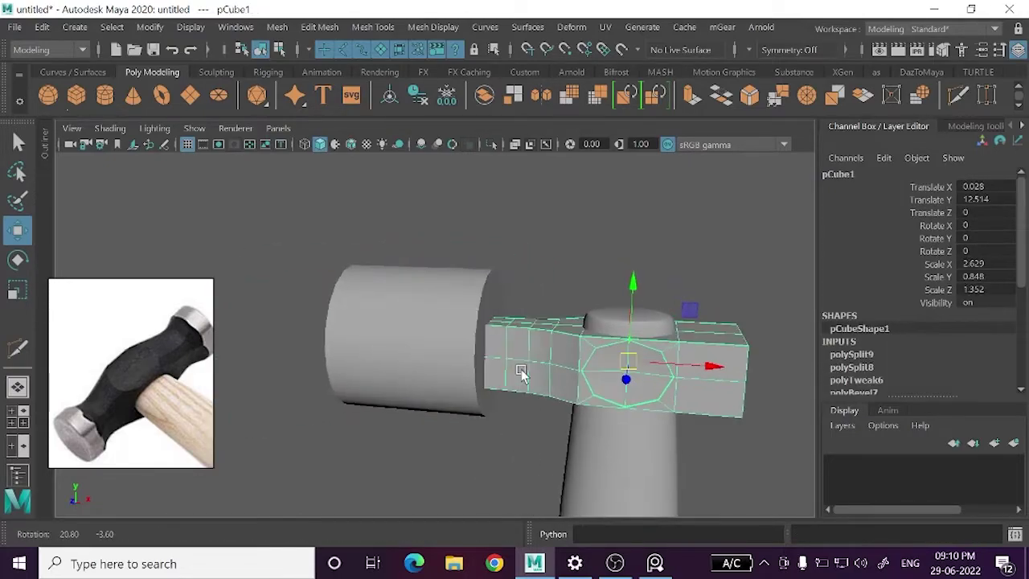
# - Frame pCylinder2 and drag it along X to -4.512, farther left of the head
pyautogui.click(423, 321)
pyautogui.press('f')
pyautogui.scroll(-3, 395, 343)
pyautogui.moveTo(473, 342); pyautogui.dragTo(344, 355)
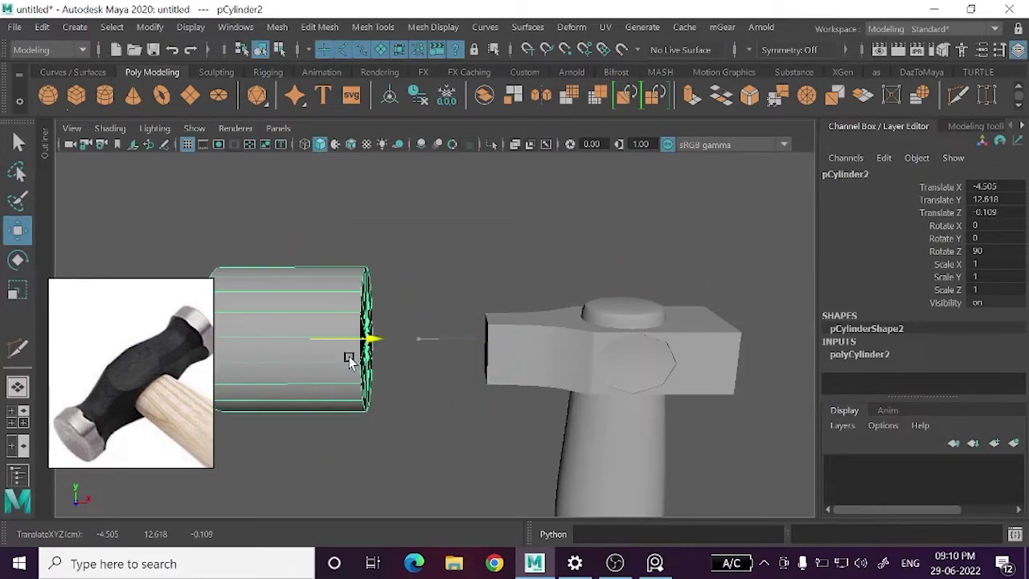
pyautogui.scroll(3, 483, 383)
pyautogui.scroll(2, 551, 355)
pyautogui.scroll(2, 532, 348)
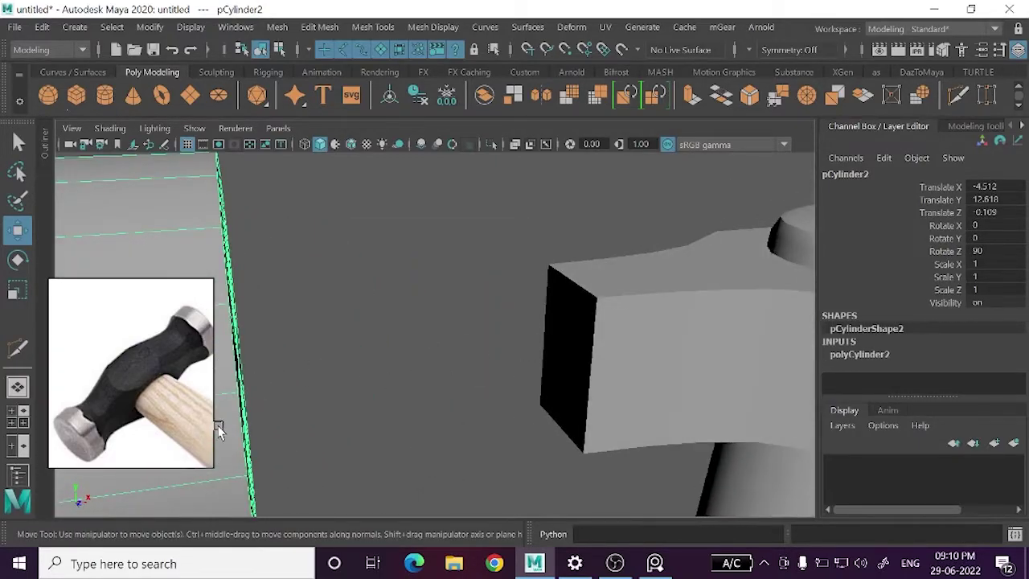
# - Orbit around the hammer head, selecting the cylinder and then the head again
pyautogui.moveTo(570, 368)
pyautogui.keyDown('alt'); pyautogui.mouseDown()
pyautogui.moveTo(521, 340)
pyautogui.moveTo(493, 343)
pyautogui.moveTo(533, 324)
pyautogui.moveTo(480, 344)
pyautogui.mouseUp(); pyautogui.keyUp('alt')
pyautogui.click(497, 343)
pyautogui.scroll(2, 547, 319)
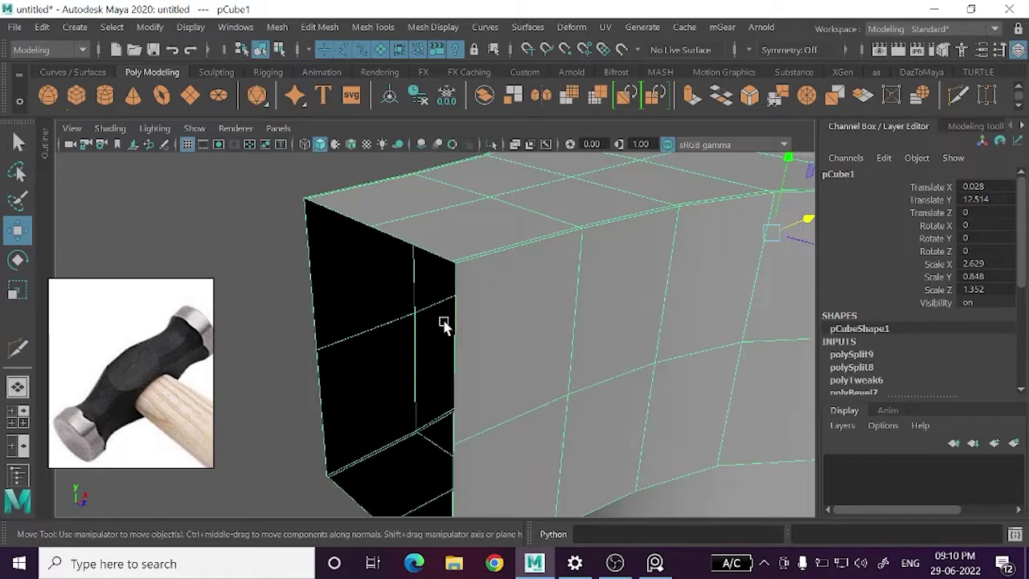
pyautogui.scroll(-3, 445, 324)
pyautogui.keyDown('alt'); pyautogui.moveTo(467, 324); pyautogui.dragTo(421, 310); pyautogui.keyUp('alt')
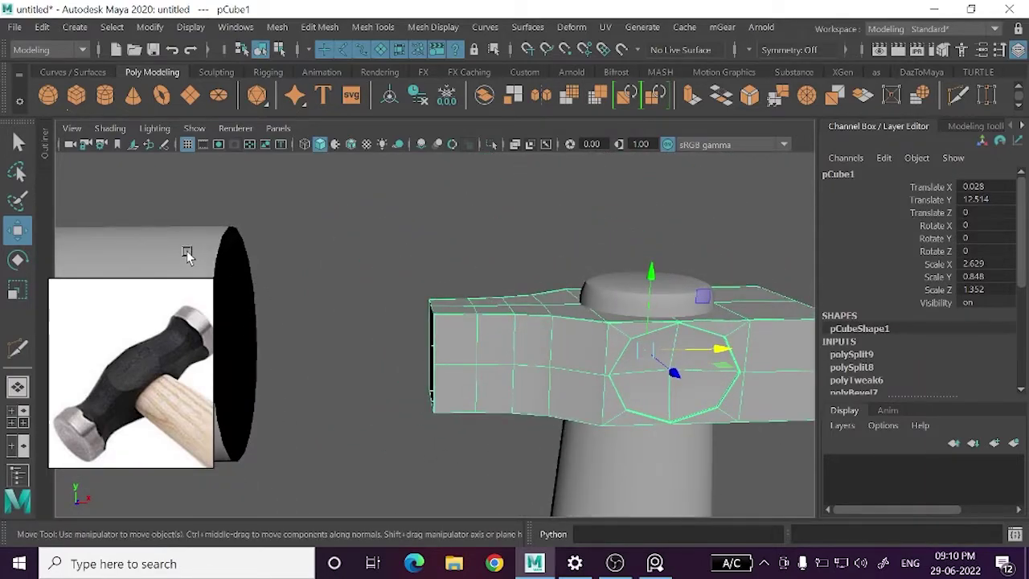
pyautogui.click(186, 250)
pyautogui.moveTo(508, 332)
pyautogui.keyDown('alt'); pyautogui.mouseDown()
pyautogui.moveTo(492, 336)
pyautogui.moveTo(494, 360)
pyautogui.moveTo(519, 368)
pyautogui.mouseUp(); pyautogui.keyUp('alt')
pyautogui.click(492, 336)
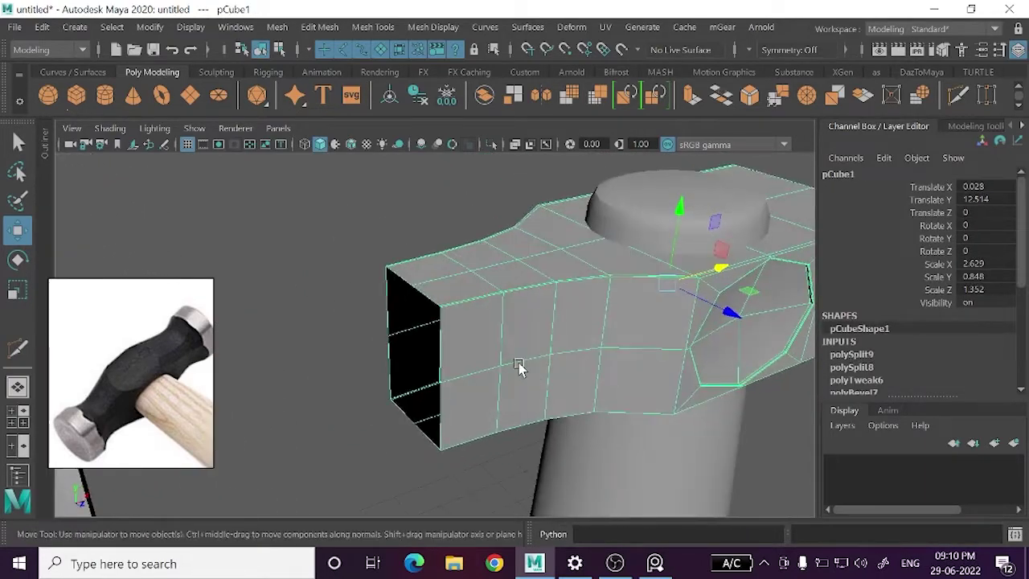
# - Switch pCube1 to vertex mode and inspect the vertices of its open end
pyautogui.rightClick(471, 308)
pyautogui.moveTo(393, 104); pyautogui.dragTo(391, 105, button='right')
pyautogui.keyDown('alt'); pyautogui.moveTo(377, 298); pyautogui.dragTo(445, 310); pyautogui.keyUp('alt')
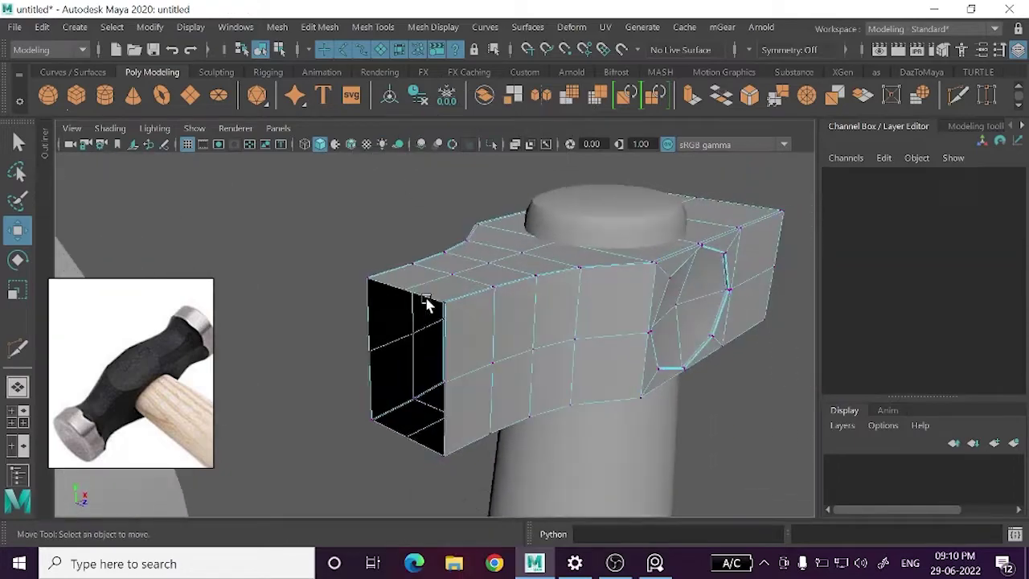
pyautogui.moveTo(445, 309)
pyautogui.keyDown('alt'); pyautogui.mouseDown(button='right')
pyautogui.moveTo(421, 361)
pyautogui.moveTo(435, 358)
pyautogui.mouseUp(button='right'); pyautogui.keyUp('alt')
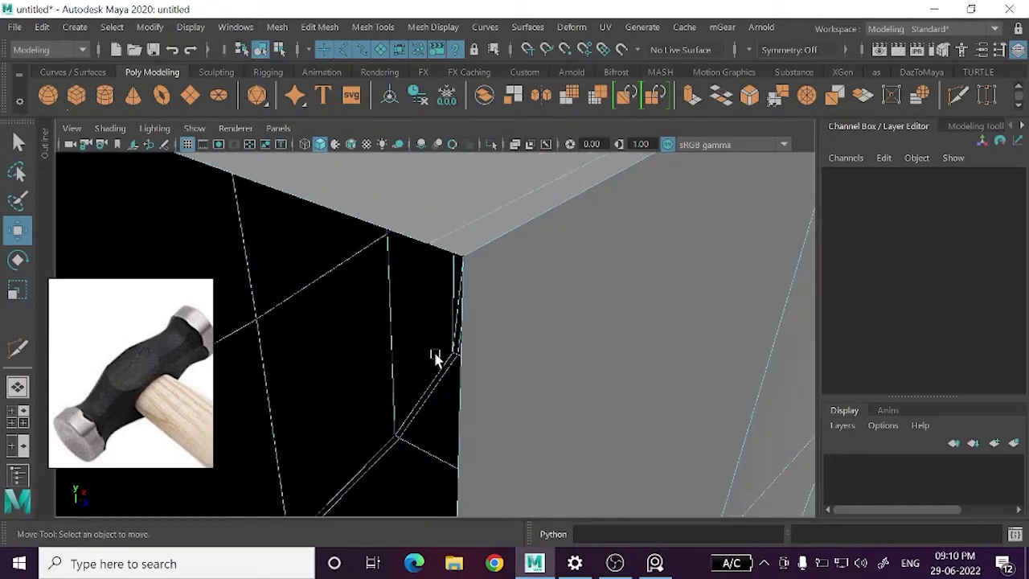
pyautogui.click(467, 258)
pyautogui.scroll(-3, 429, 247)
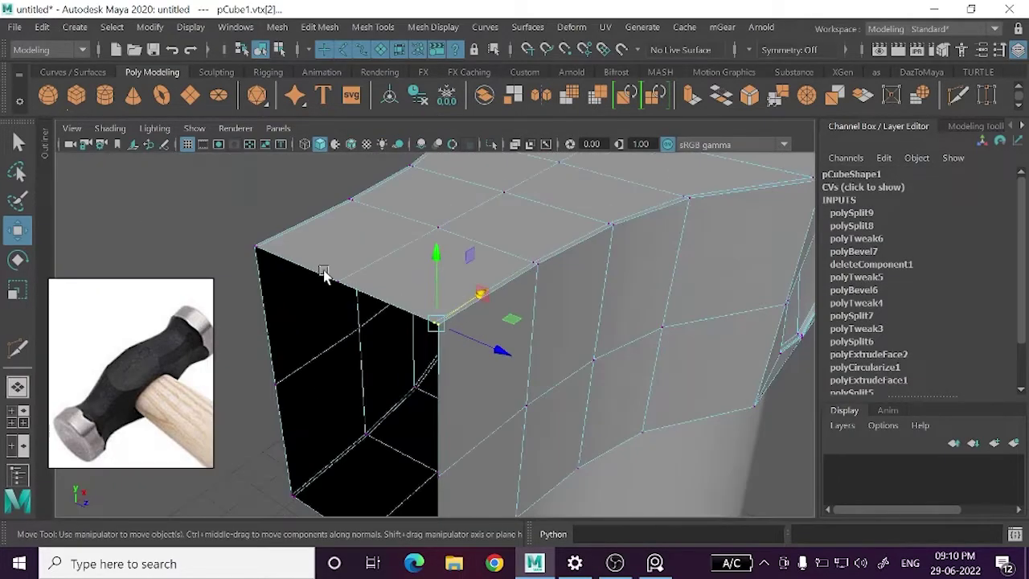
pyautogui.moveTo(327, 271)
pyautogui.keyDown('alt'); pyautogui.mouseDown()
pyautogui.moveTo(369, 330)
pyautogui.moveTo(346, 328)
pyautogui.mouseUp(); pyautogui.keyUp('alt')
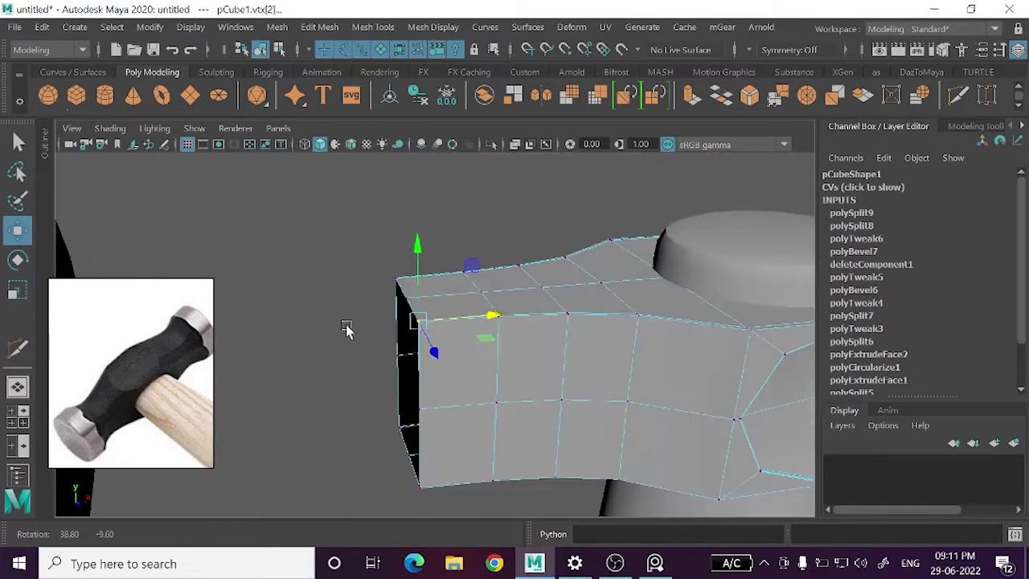
pyautogui.moveTo(360, 367)
pyautogui.keyDown('alt'); pyautogui.mouseDown()
pyautogui.moveTo(374, 373)
pyautogui.moveTo(362, 336)
pyautogui.moveTo(433, 460)
pyautogui.mouseUp(); pyautogui.keyUp('alt')
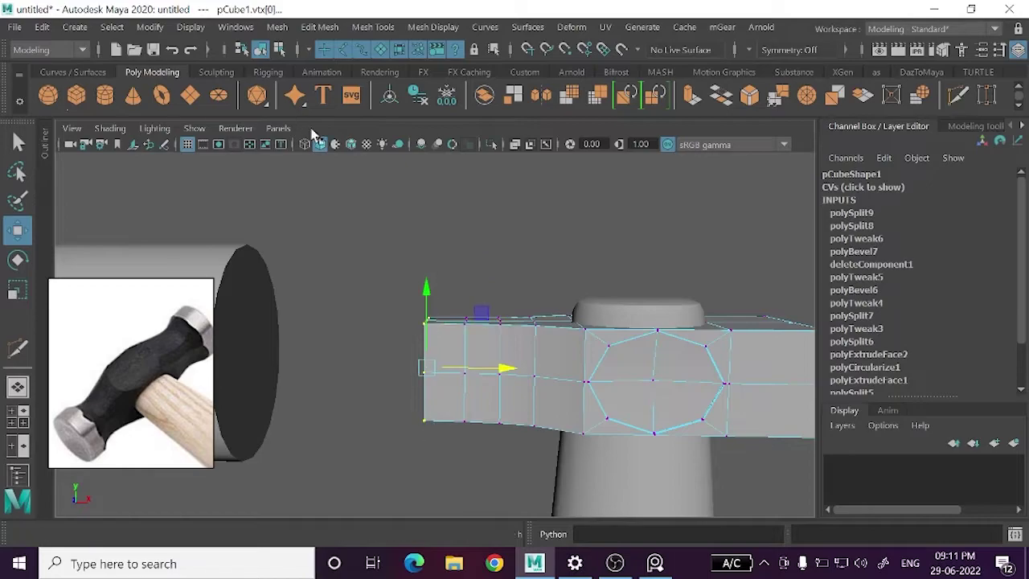
pyautogui.click(238, 28)
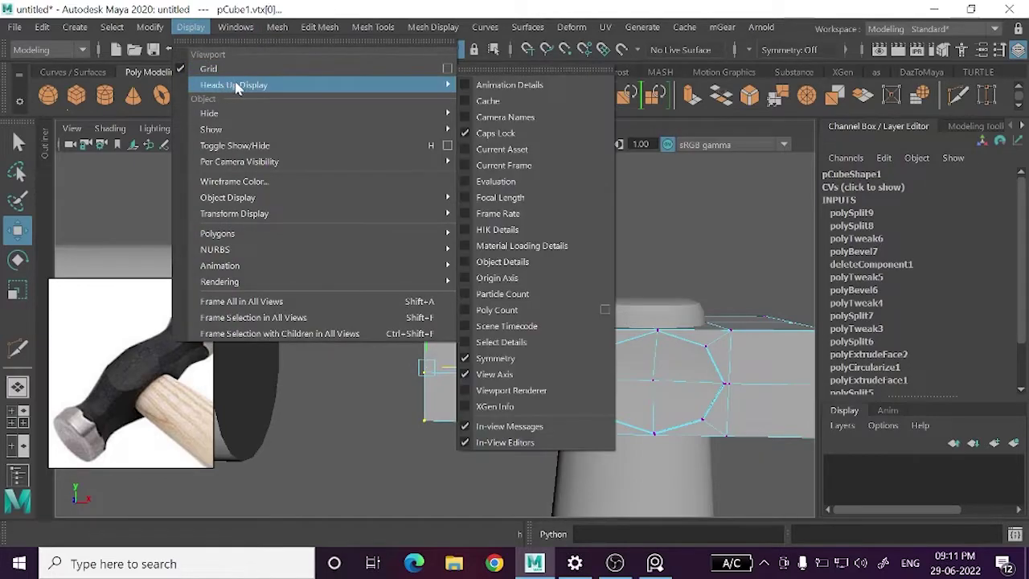
pyautogui.moveTo(234, 84)
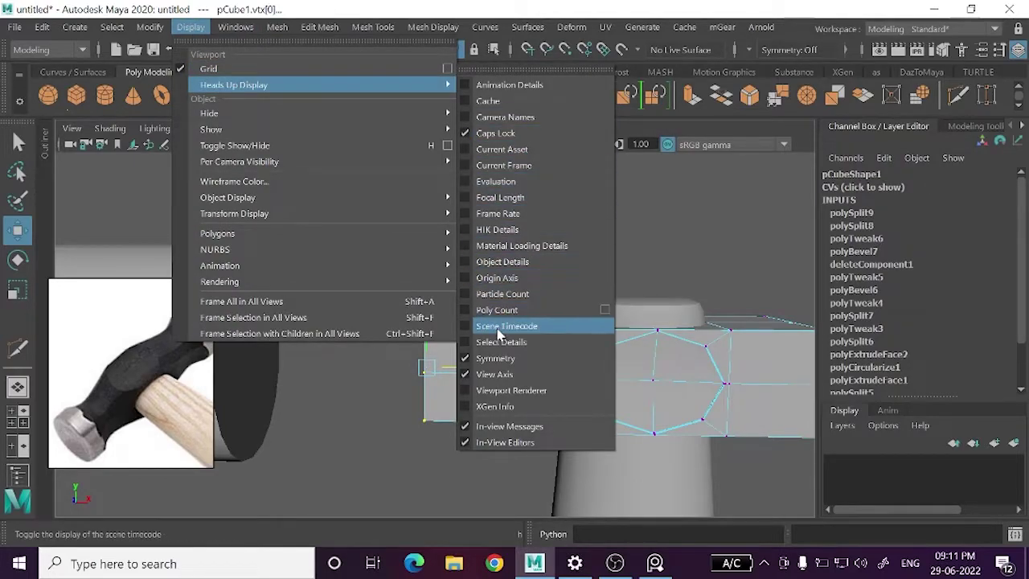
# - Turn on the Poly Count heads-up display readout over the viewport
pyautogui.click(509, 316)
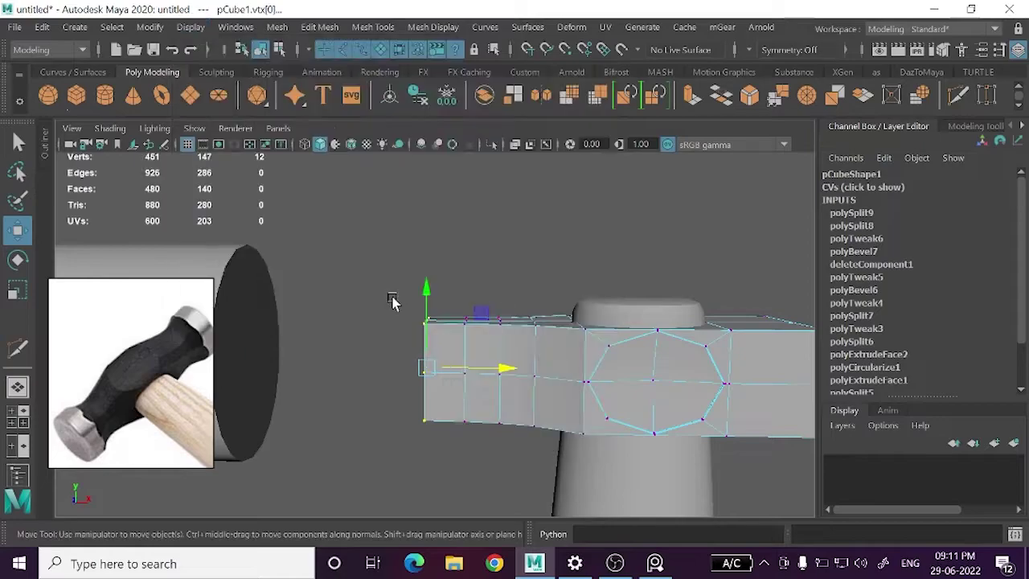
pyautogui.click(344, 336)
pyautogui.keyDown('alt'); pyautogui.moveTo(335, 268); pyautogui.dragTo(347, 270); pyautogui.keyUp('alt')
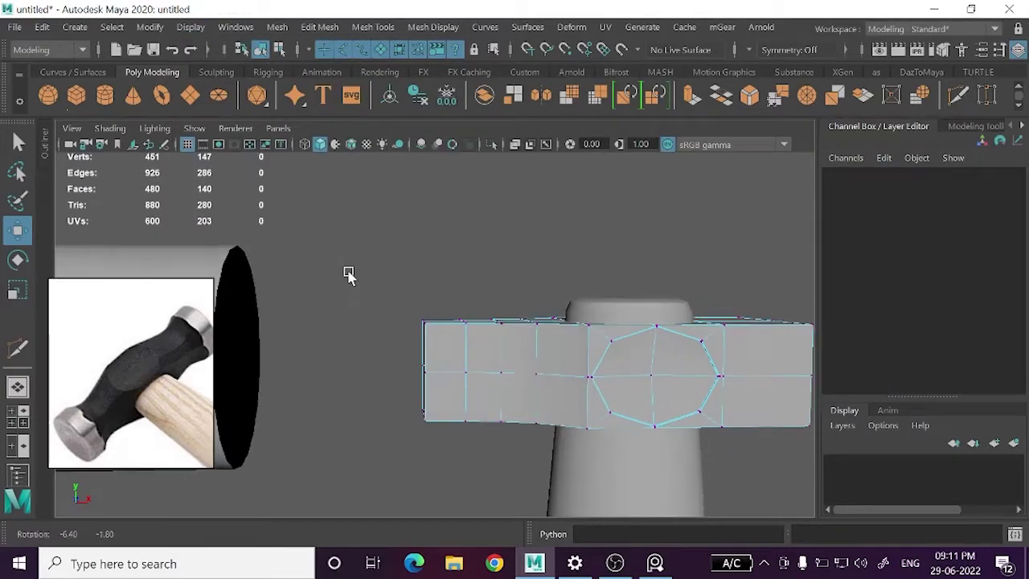
pyautogui.click(191, 27)
pyautogui.moveTo(234, 84)
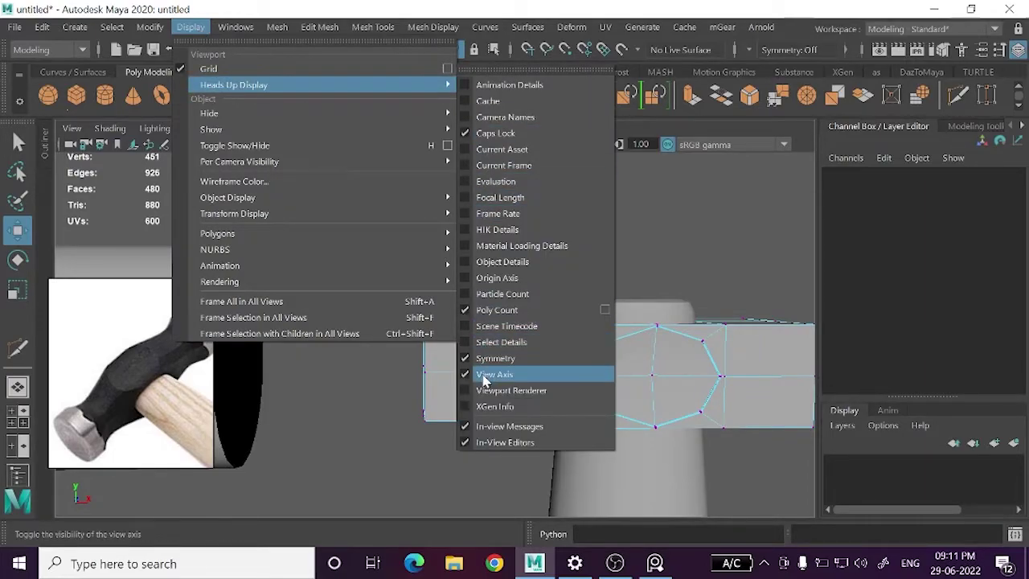
pyautogui.click(362, 418)
# - Marquee-select the vertices at the hammer head's left end
pyautogui.moveTo(386, 150); pyautogui.dragTo(378, 329, button='right')
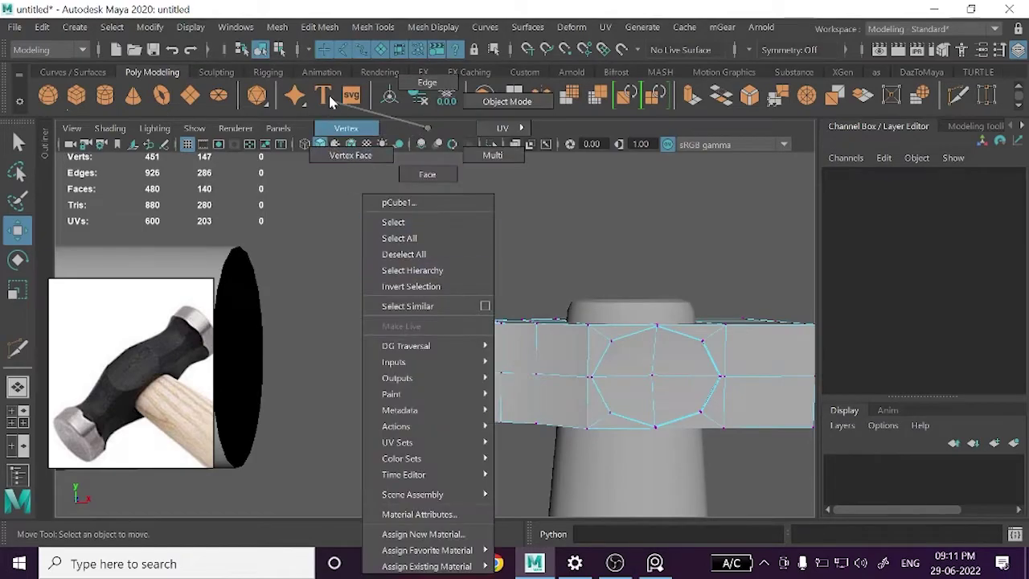
pyautogui.moveTo(324, 232); pyautogui.dragTo(444, 486)
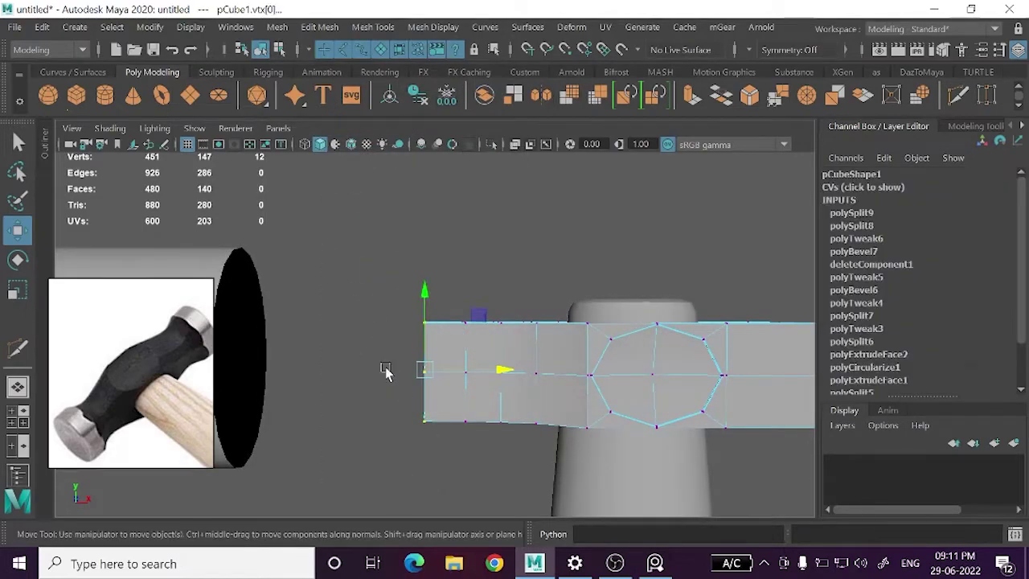
pyautogui.moveTo(386, 372)
pyautogui.keyDown('alt'); pyautogui.mouseDown()
pyautogui.moveTo(495, 393)
pyautogui.moveTo(391, 379)
pyautogui.mouseUp(); pyautogui.keyUp('alt')
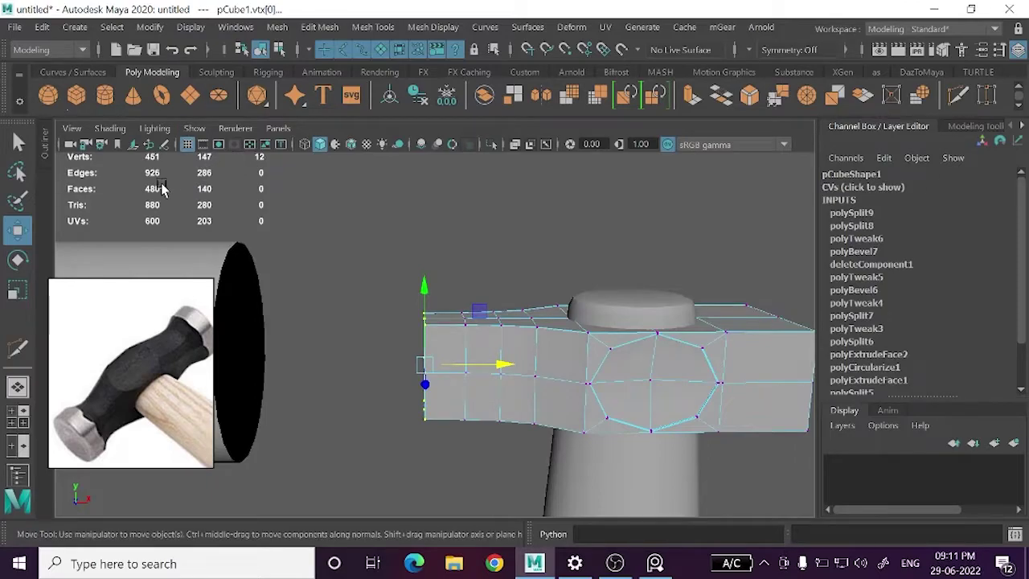
# - Marquee-select the hammer head's vertices, edges and faces using the marking menu
pyautogui.scroll(-3, 389, 248)
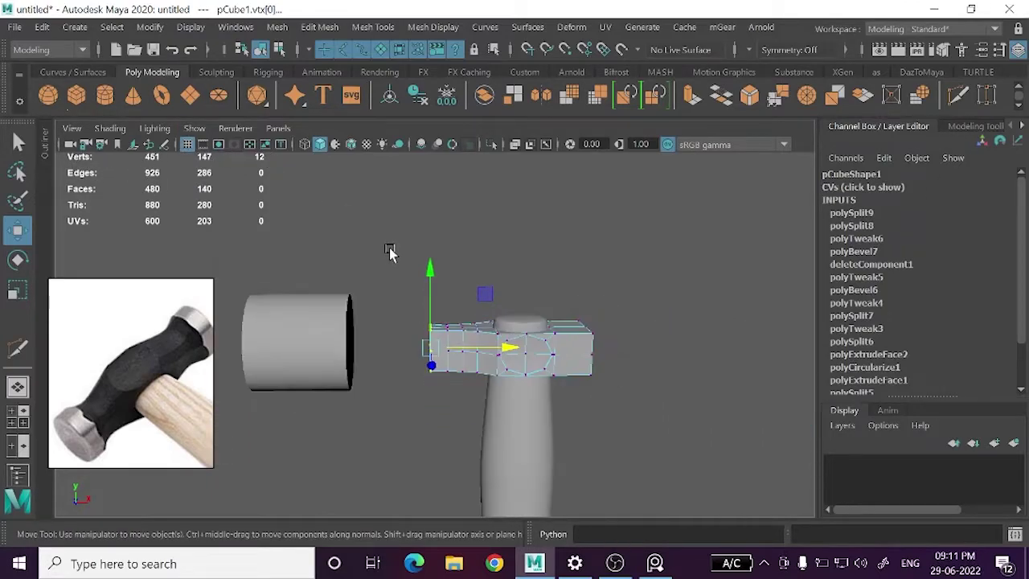
pyautogui.moveTo(438, 127); pyautogui.dragTo(509, 102, button='right')
pyautogui.moveTo(428, 129); pyautogui.dragTo(348, 175, button='right')
pyautogui.moveTo(366, 270); pyautogui.dragTo(712, 458)
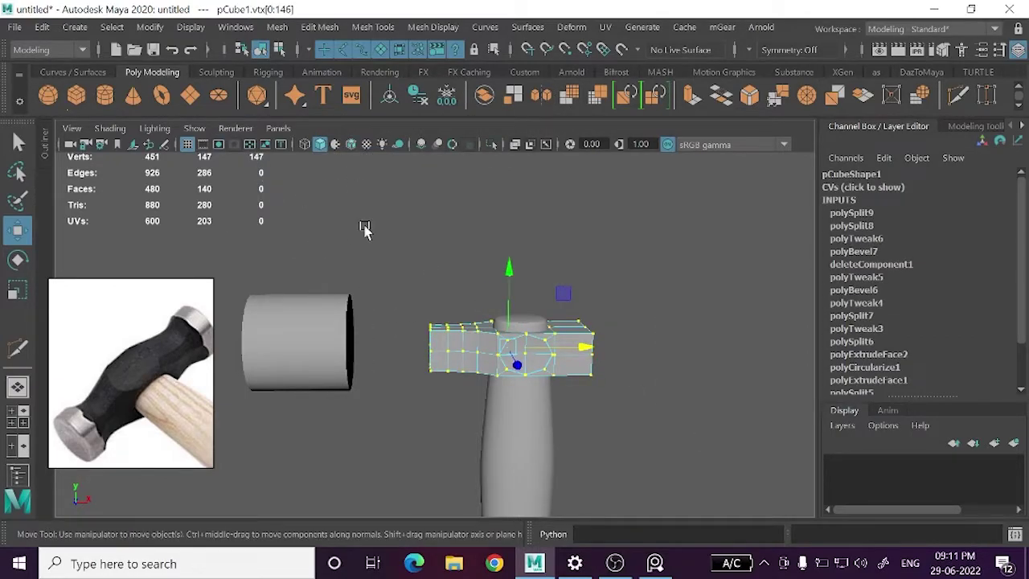
pyautogui.moveTo(356, 165); pyautogui.dragTo(368, 85, button='right')
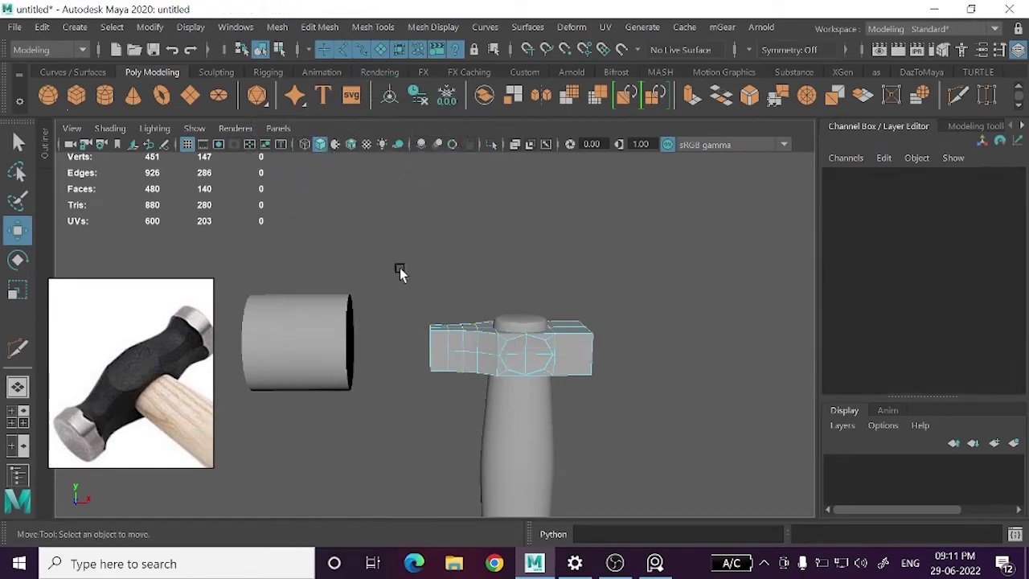
pyautogui.moveTo(400, 269); pyautogui.dragTo(635, 409)
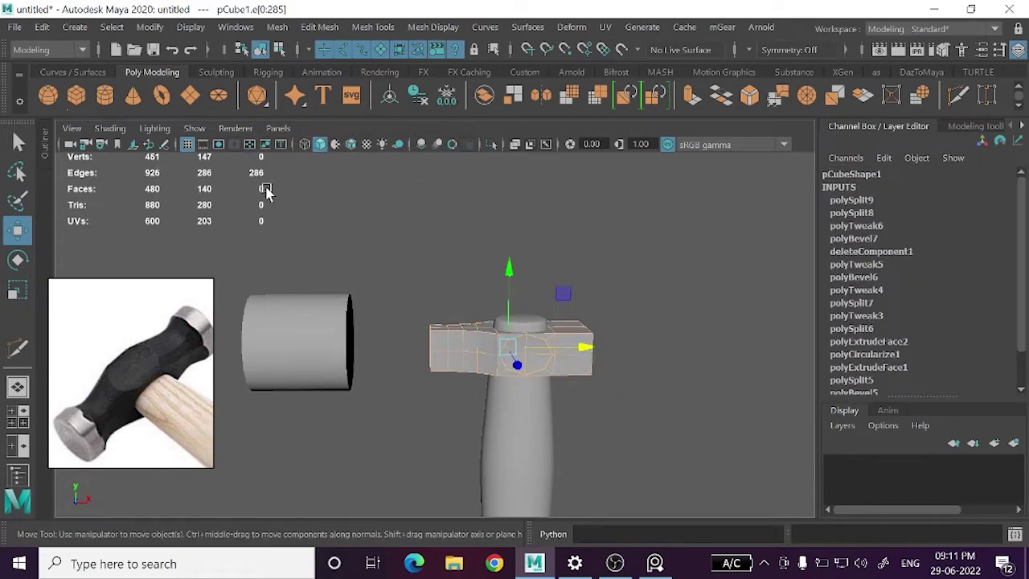
pyautogui.moveTo(383, 207); pyautogui.dragTo(361, 265, button='right')
pyautogui.moveTo(360, 266); pyautogui.dragTo(704, 481)
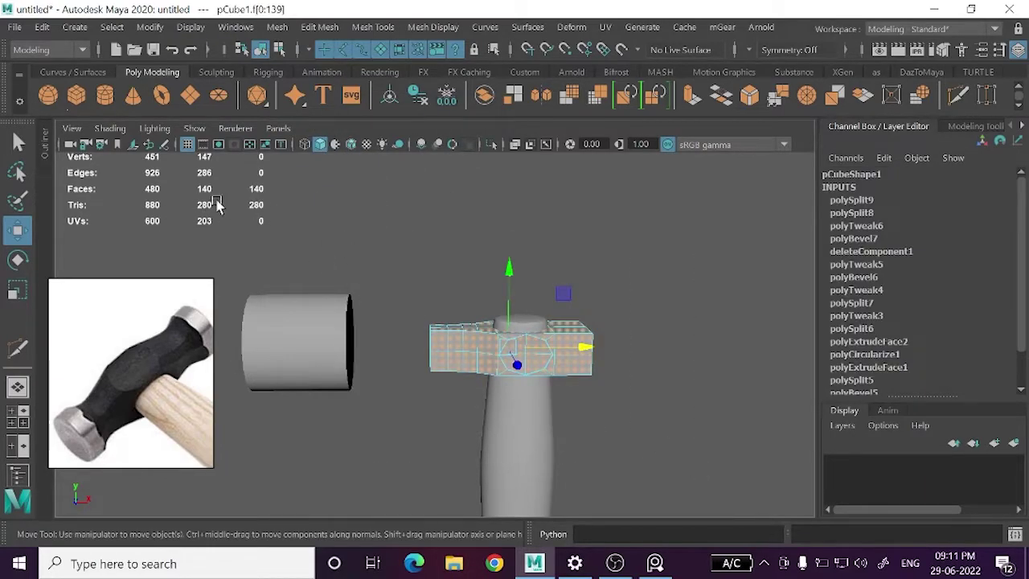
pyautogui.moveTo(327, 228); pyautogui.dragTo(394, 103, button='right')
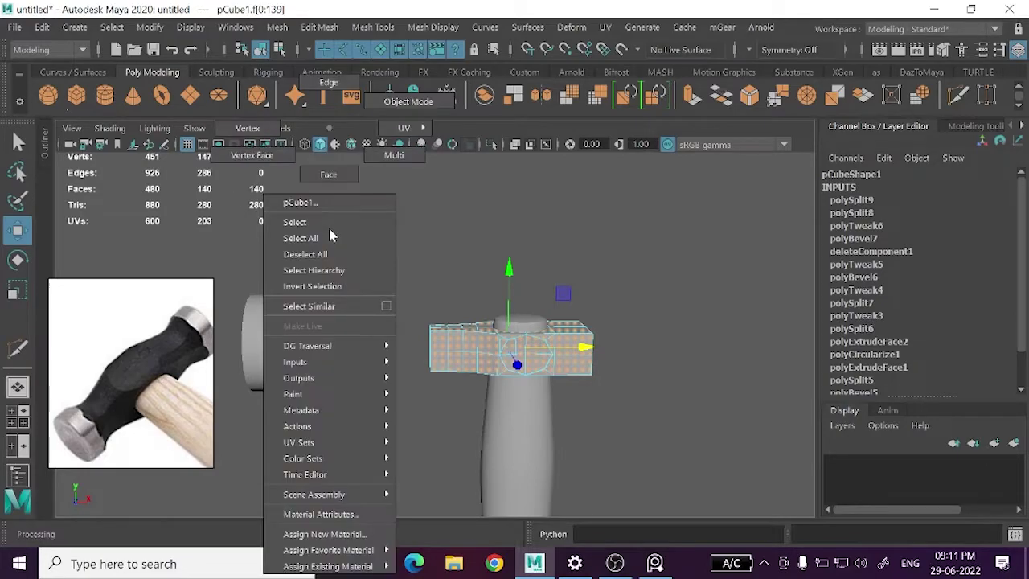
# - Return the hammer head to Object Mode, deselect it, and select pCylinder2
pyautogui.click(394, 275)
pyautogui.moveTo(394, 275); pyautogui.dragTo(360, 245, button='right')
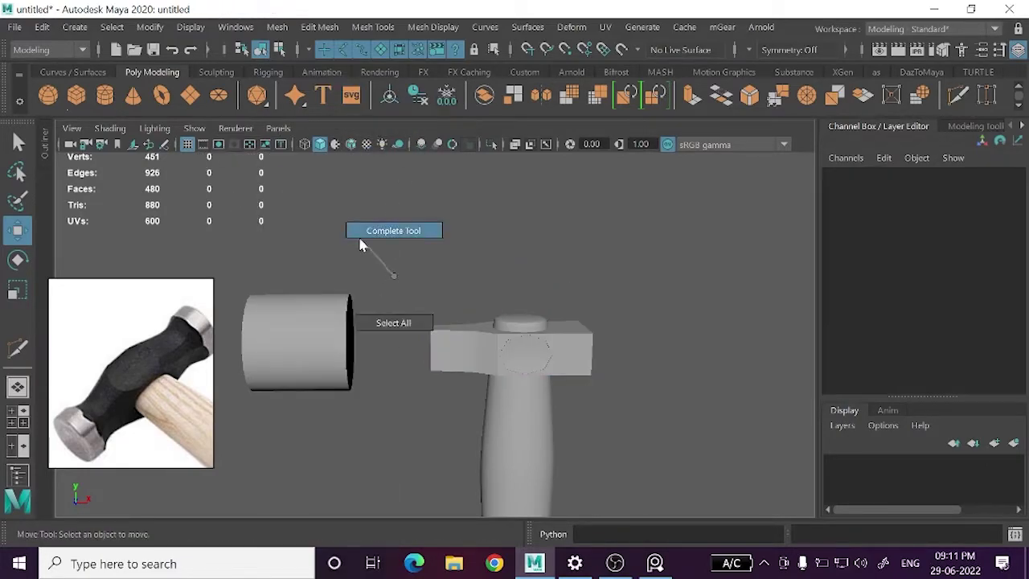
pyautogui.moveTo(306, 205); pyautogui.dragTo(443, 351, button='right')
pyautogui.moveTo(443, 351); pyautogui.dragTo(421, 331)
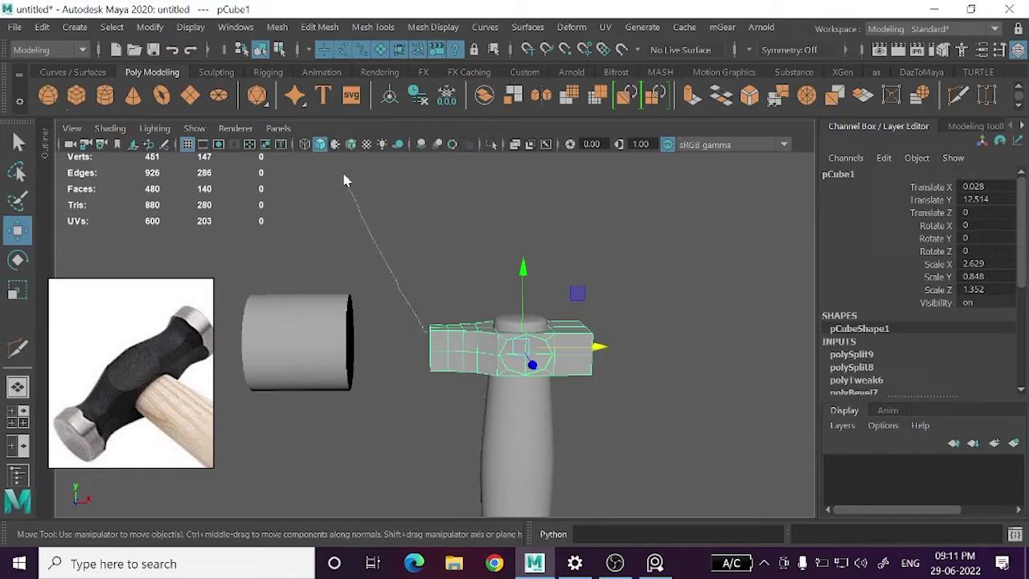
pyautogui.moveTo(344, 180); pyautogui.dragTo(344, 150, button='right')
pyautogui.scroll(3, 421, 314)
pyautogui.moveTo(371, 287)
pyautogui.mouseDown()
pyautogui.moveTo(444, 455)
pyautogui.moveTo(393, 262)
pyautogui.mouseUp()
pyautogui.moveTo(439, 165); pyautogui.dragTo(440, 97, button='right')
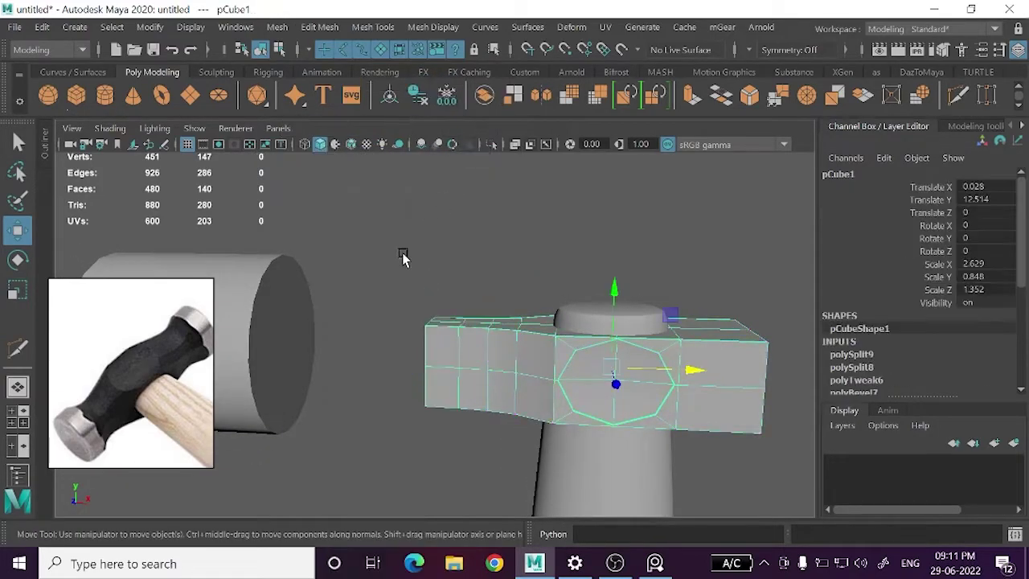
pyautogui.click(402, 256)
pyautogui.click(332, 331)
# - Set polyCylinder2's Subdivisions Axis to 12 and reselect the cylinder
pyautogui.keyDown('alt'); pyautogui.moveTo(349, 385); pyautogui.dragTo(364, 376); pyautogui.keyUp('alt')
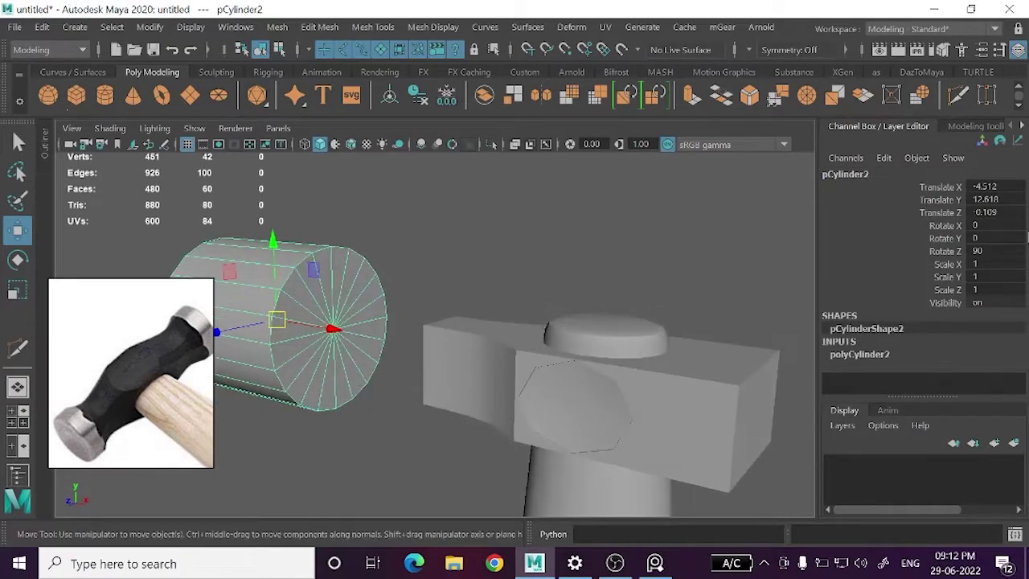
pyautogui.click(873, 357)
pyautogui.write('12')
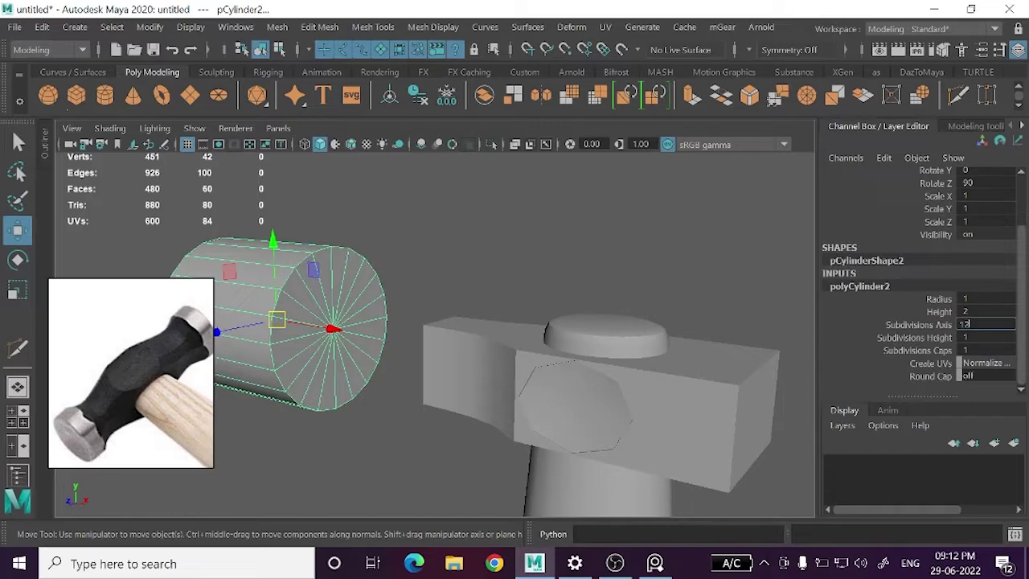
pyautogui.press('Return')
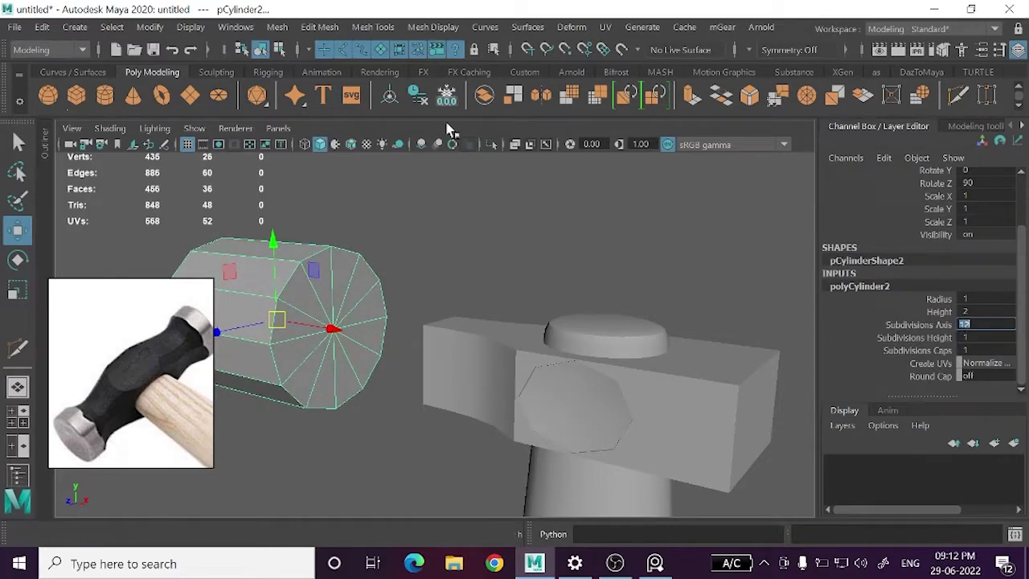
pyautogui.click(444, 251)
pyautogui.click(277, 299)
pyautogui.moveTo(351, 338)
pyautogui.keyDown('alt'); pyautogui.mouseDown()
pyautogui.moveTo(382, 331)
pyautogui.moveTo(389, 349)
pyautogui.moveTo(390, 336)
pyautogui.moveTo(481, 360)
pyautogui.mouseUp(); pyautogui.keyUp('alt')
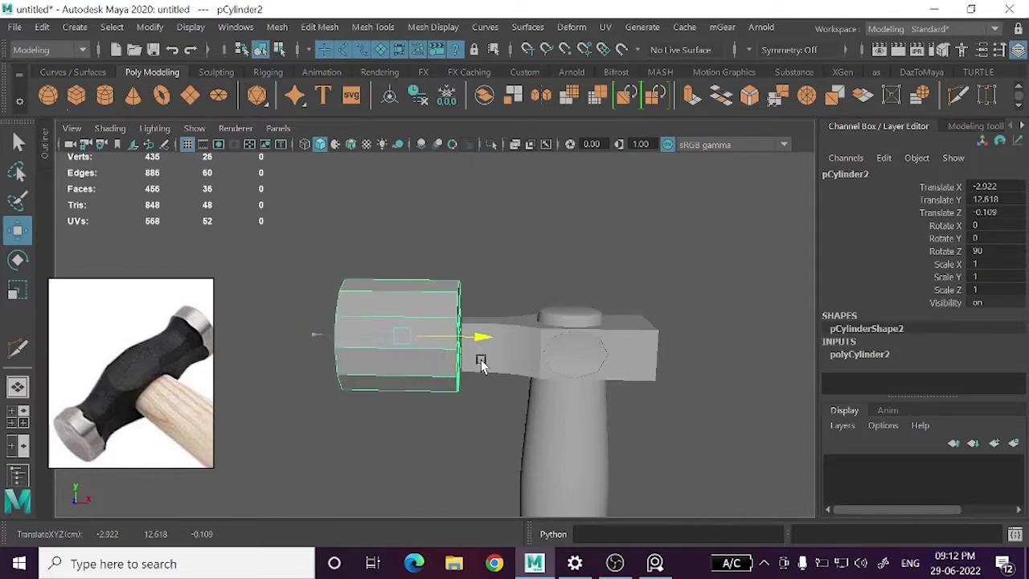
# - Roughly halve the cylinder's scale and slide it right toward the hammer head
pyautogui.press('r')
pyautogui.scroll(1, 480, 360)
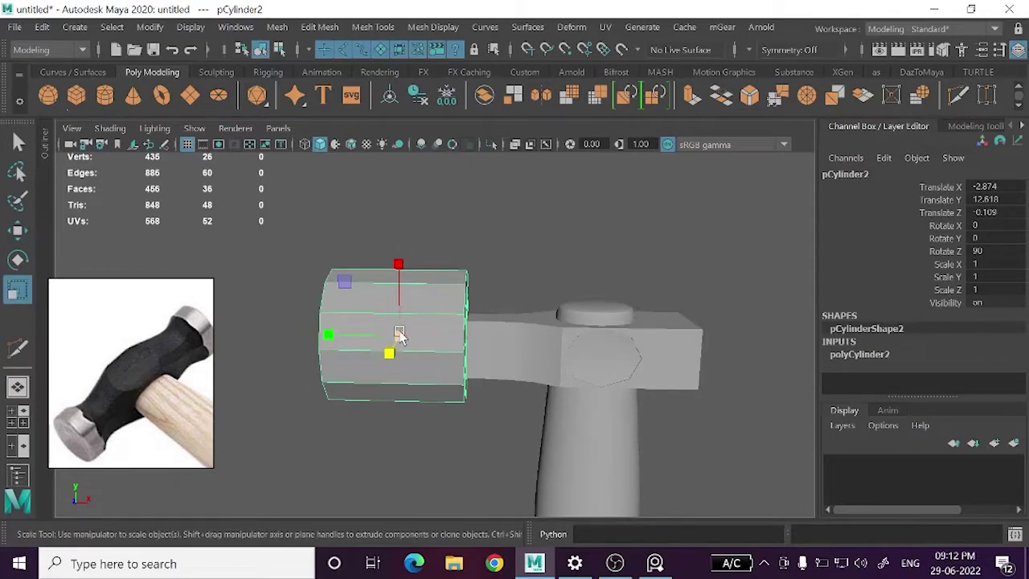
pyautogui.moveTo(400, 336); pyautogui.dragTo(345, 328)
pyautogui.press('w')
pyautogui.moveTo(448, 338); pyautogui.dragTo(482, 344)
pyautogui.press('f')
# - In the front view, lower the cylinder slightly and show wireframe on shaded
pyautogui.press('space')
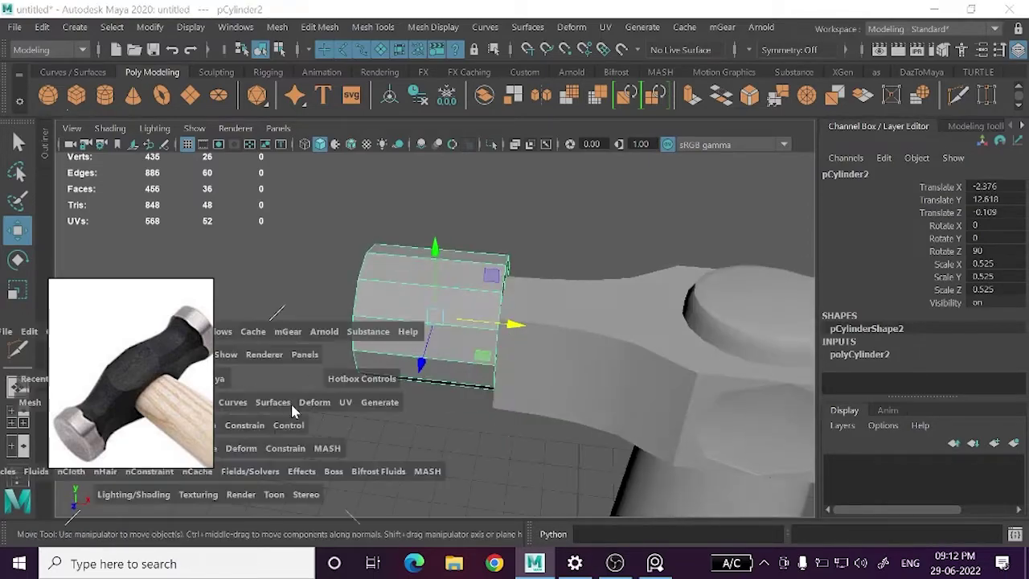
pyautogui.press('space')
pyautogui.press('f')
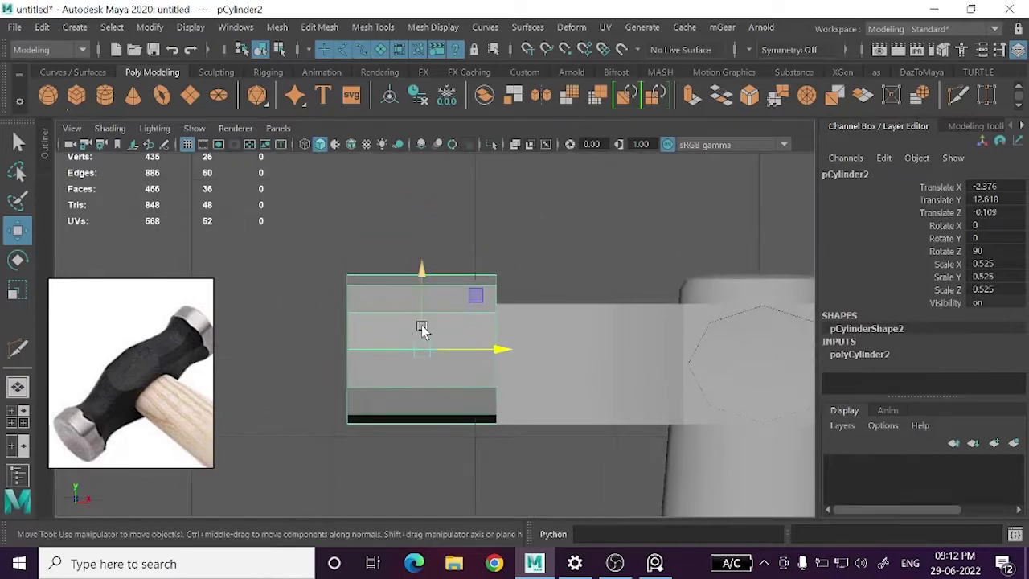
pyautogui.moveTo(422, 328); pyautogui.dragTo(421, 336)
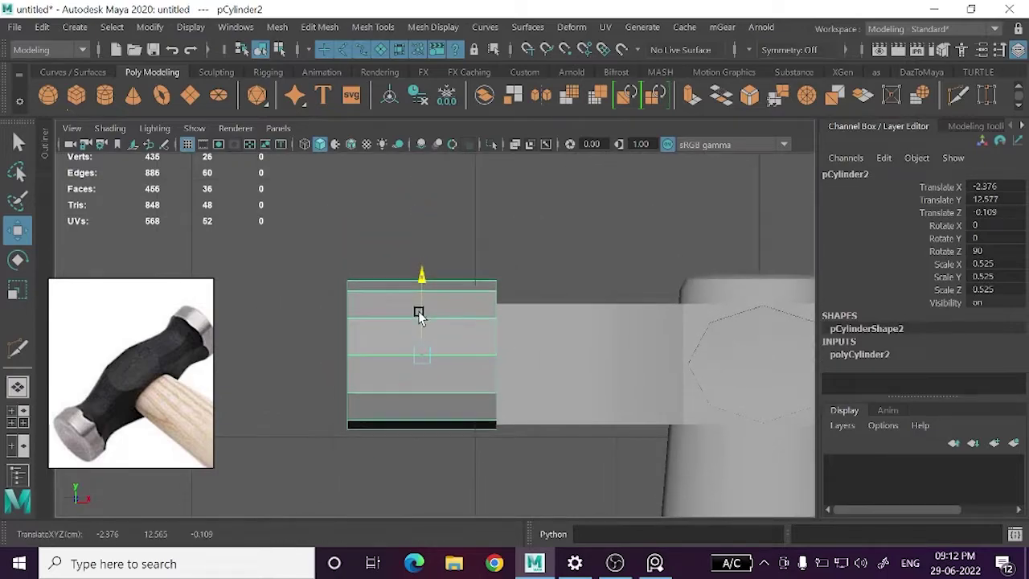
pyautogui.click(351, 146)
# - Scale the cylinder to 0.458 and move it flush against the neck end in wireframe
pyautogui.press('r')
pyautogui.scroll(2, 445, 357)
pyautogui.moveTo(423, 363); pyautogui.dragTo(408, 360)
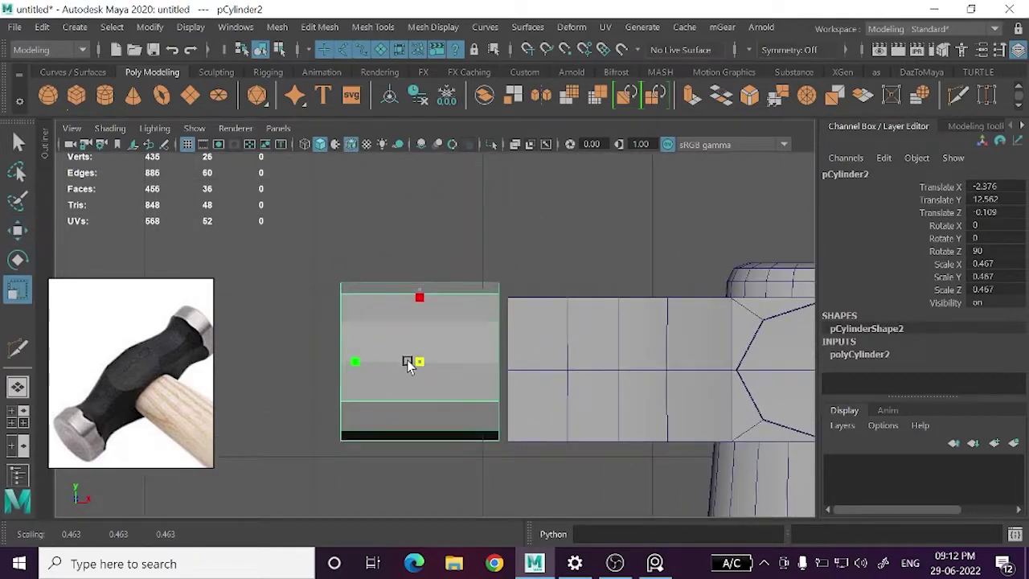
pyautogui.press('w')
pyautogui.moveTo(423, 313); pyautogui.dragTo(454, 346)
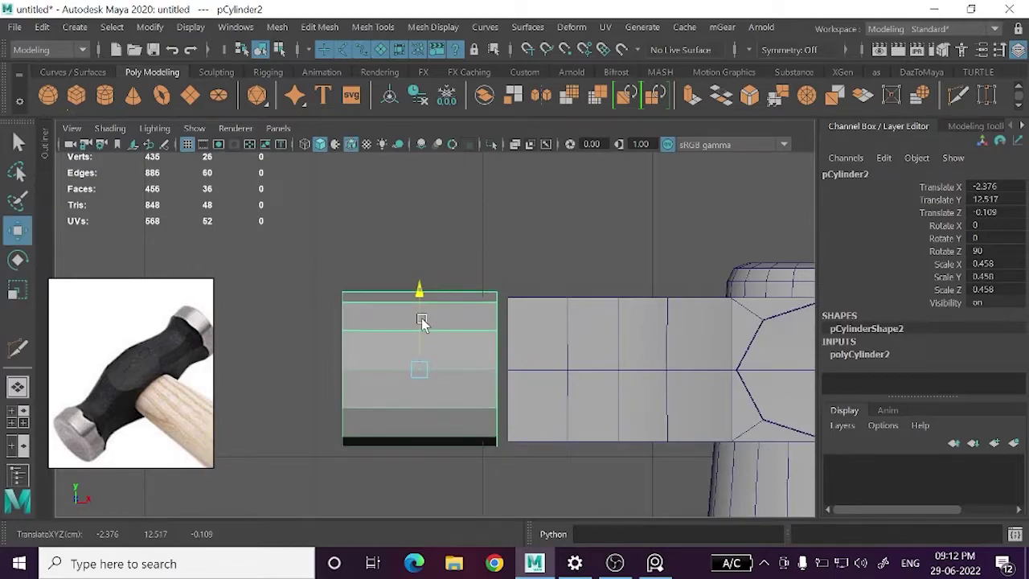
pyautogui.moveTo(497, 374); pyautogui.dragTo(510, 373)
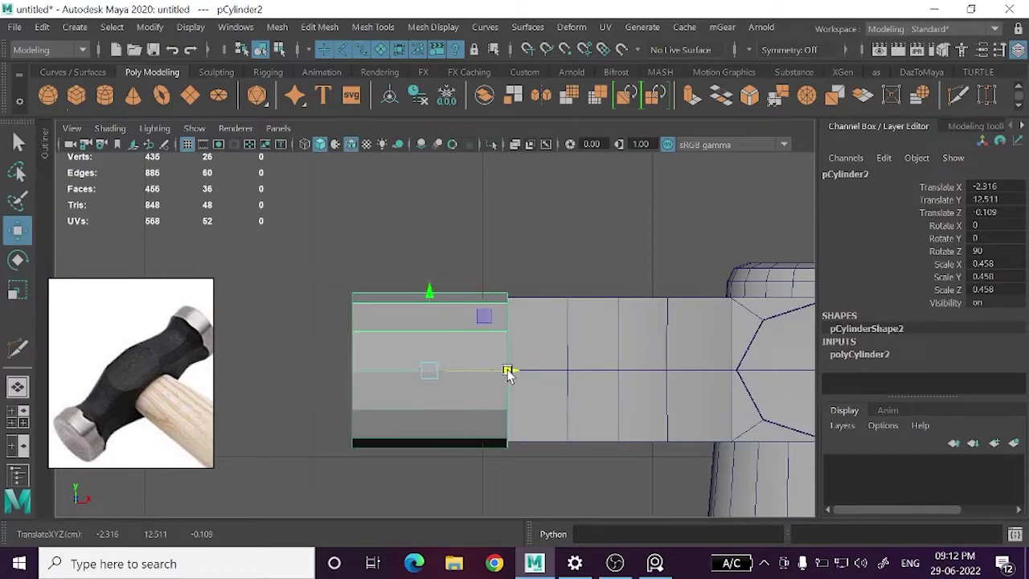
pyautogui.press('4')
pyautogui.scroll(2, 509, 369)
pyautogui.moveTo(509, 368)
pyautogui.keyDown('alt'); pyautogui.mouseDown(button='middle')
pyautogui.moveTo(429, 328)
pyautogui.moveTo(462, 344)
pyautogui.mouseUp(button='middle'); pyautogui.keyUp('alt')
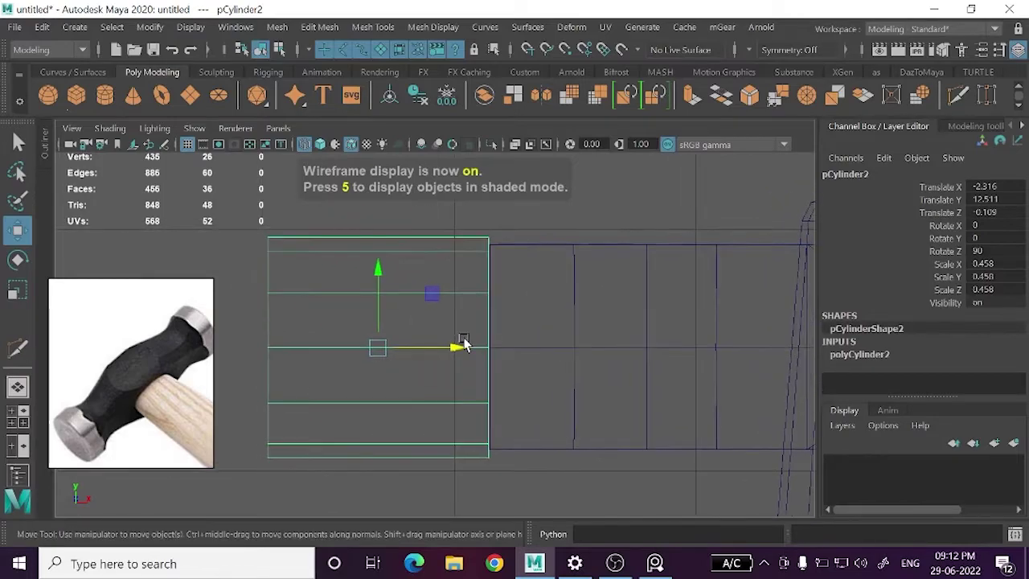
# - Scale the cylinder to 0.427 and nudge it along X to -2.285
pyautogui.press('r')
pyautogui.moveTo(379, 346)
pyautogui.mouseDown()
pyautogui.moveTo(363, 340)
pyautogui.moveTo(453, 344)
pyautogui.mouseUp()
pyautogui.press('w')
pyautogui.scroll(2, 455, 349)
pyautogui.keyDown('alt'); pyautogui.moveTo(455, 348); pyautogui.dragTo(491, 278, button='middle'); pyautogui.keyUp('alt')
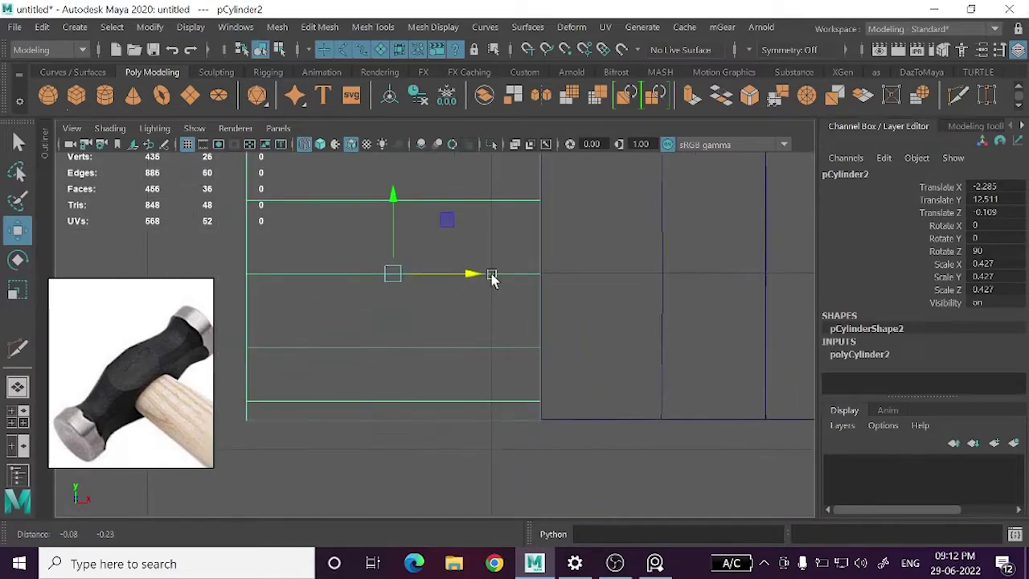
# - Zoom and pan around the cylinder to check its fit against the head's end
pyautogui.scroll(1, 519, 330)
pyautogui.keyDown('alt'); pyautogui.moveTo(519, 330); pyautogui.dragTo(514, 467, button='middle'); pyautogui.keyUp('alt')
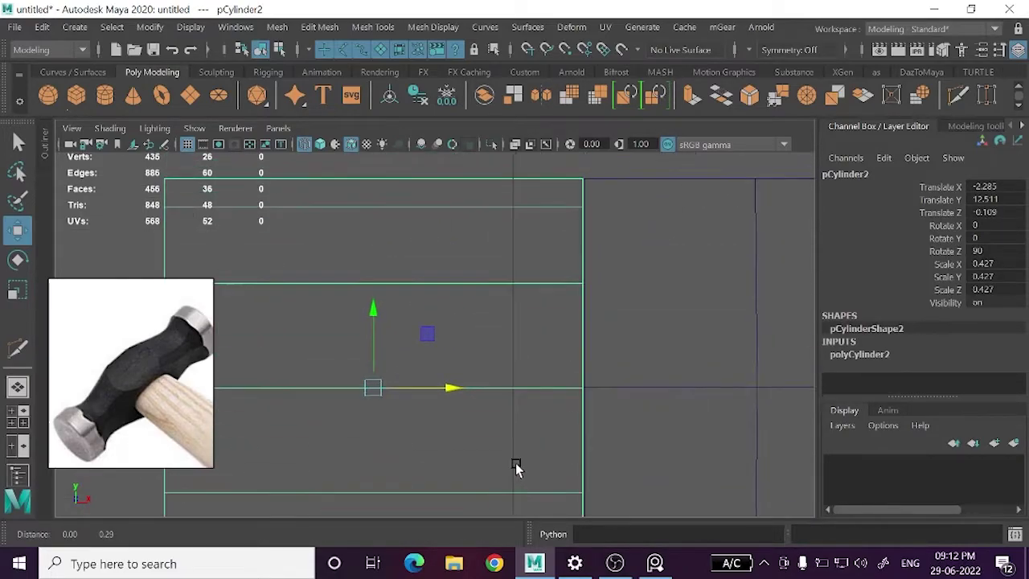
pyautogui.scroll(-2, 501, 333)
pyautogui.scroll(-1, 409, 334)
pyautogui.scroll(1, 434, 344)
pyautogui.scroll(1, 433, 318)
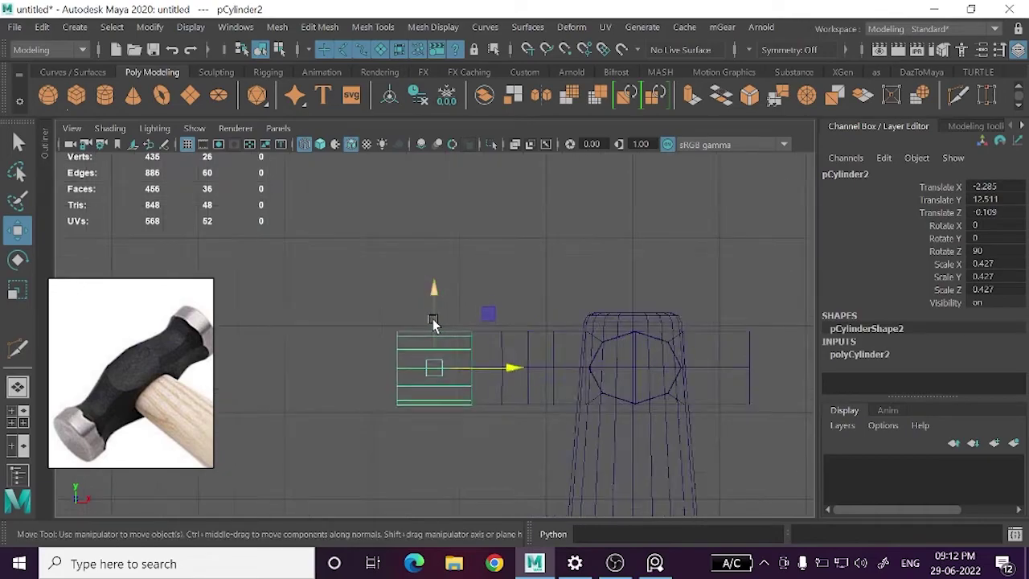
pyautogui.scroll(2, 433, 318)
pyautogui.scroll(1, 481, 309)
pyautogui.moveTo(481, 308)
pyautogui.keyDown('alt'); pyautogui.mouseDown(button='middle')
pyautogui.moveTo(563, 349)
pyautogui.moveTo(443, 373)
pyautogui.moveTo(558, 363)
pyautogui.moveTo(320, 273)
pyautogui.mouseUp(button='middle'); pyautogui.keyUp('alt')
pyautogui.scroll(-1, 416, 292)
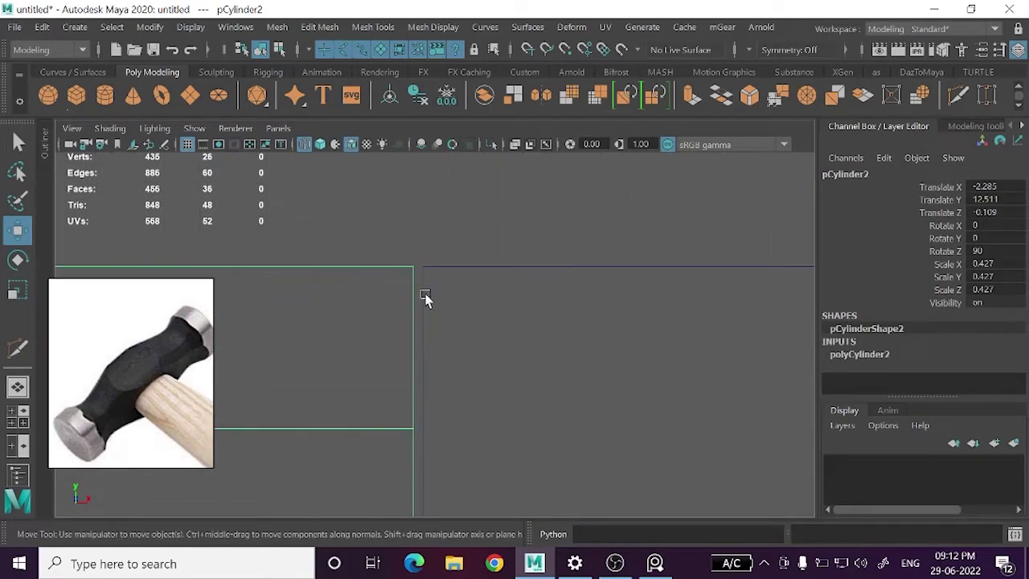
pyautogui.scroll(1, 425, 298)
pyautogui.scroll(-5, 482, 292)
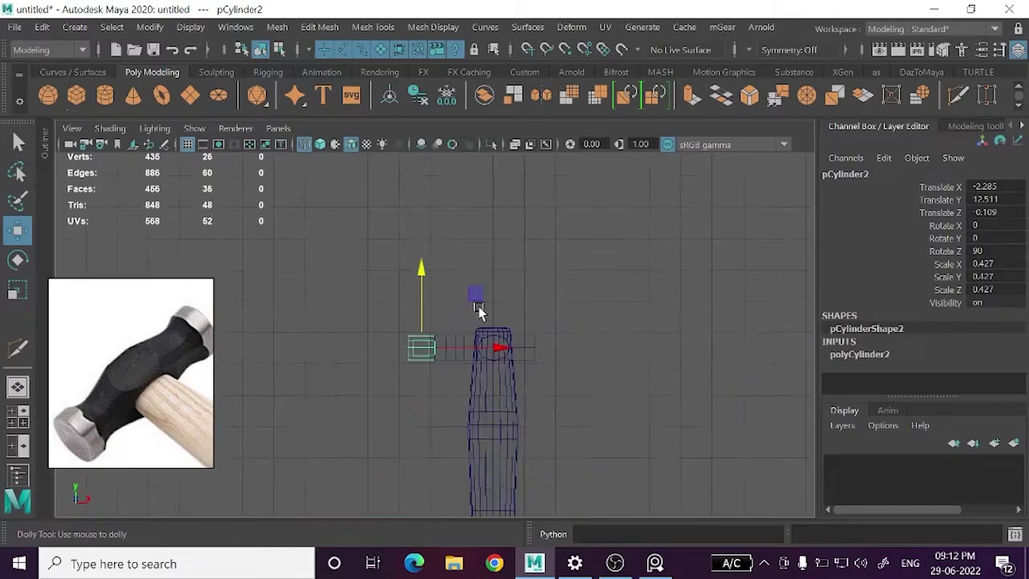
pyautogui.scroll(1, 434, 358)
pyautogui.scroll(2, 402, 409)
pyautogui.scroll(2, 458, 381)
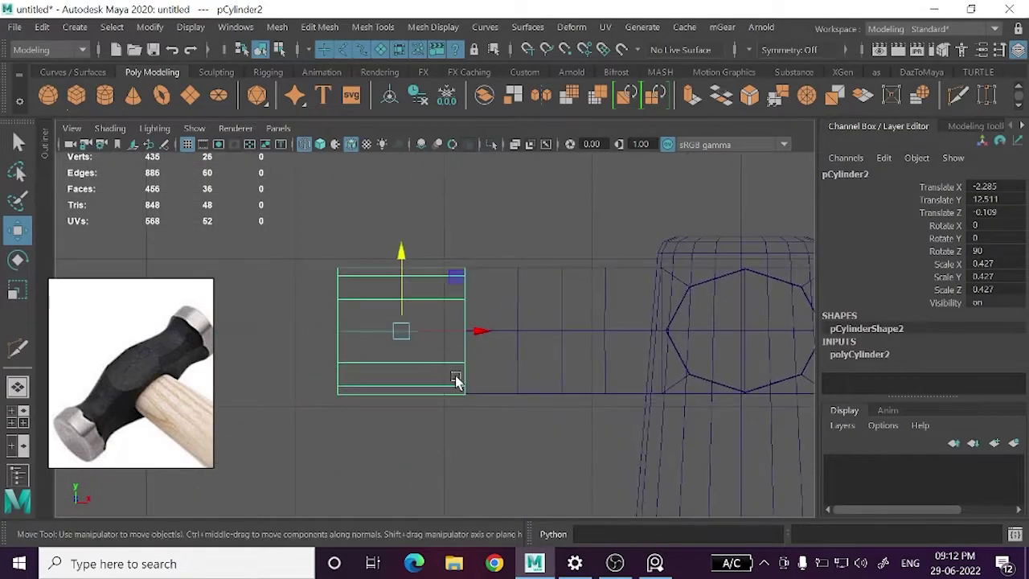
pyautogui.scroll(2, 456, 381)
pyautogui.scroll(-5, 434, 386)
pyautogui.scroll(1, 429, 372)
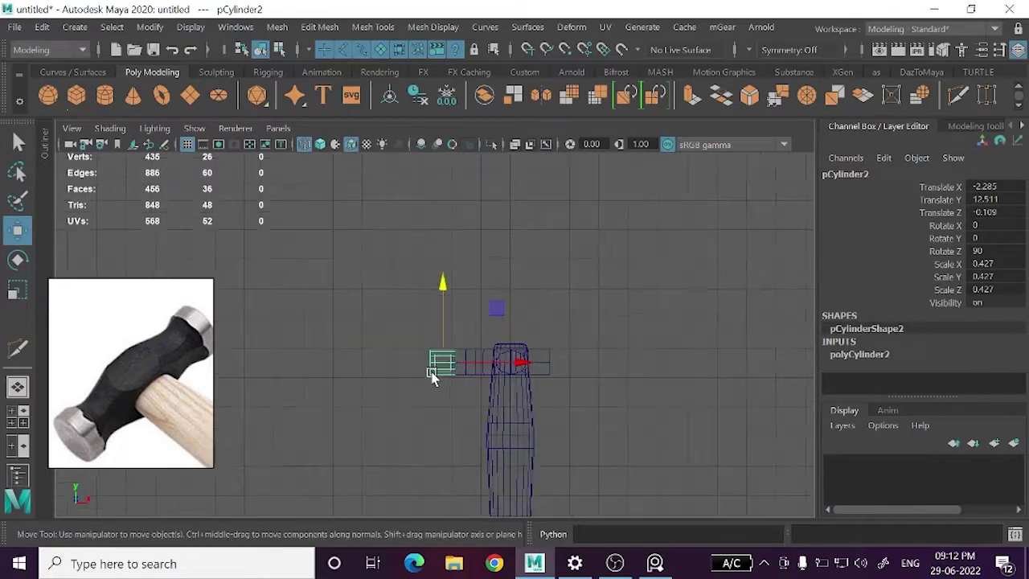
pyautogui.scroll(3, 427, 373)
pyautogui.scroll(2, 442, 402)
pyautogui.keyDown('alt'); pyautogui.moveTo(448, 415); pyautogui.dragTo(463, 437, button='middle'); pyautogui.keyUp('alt')
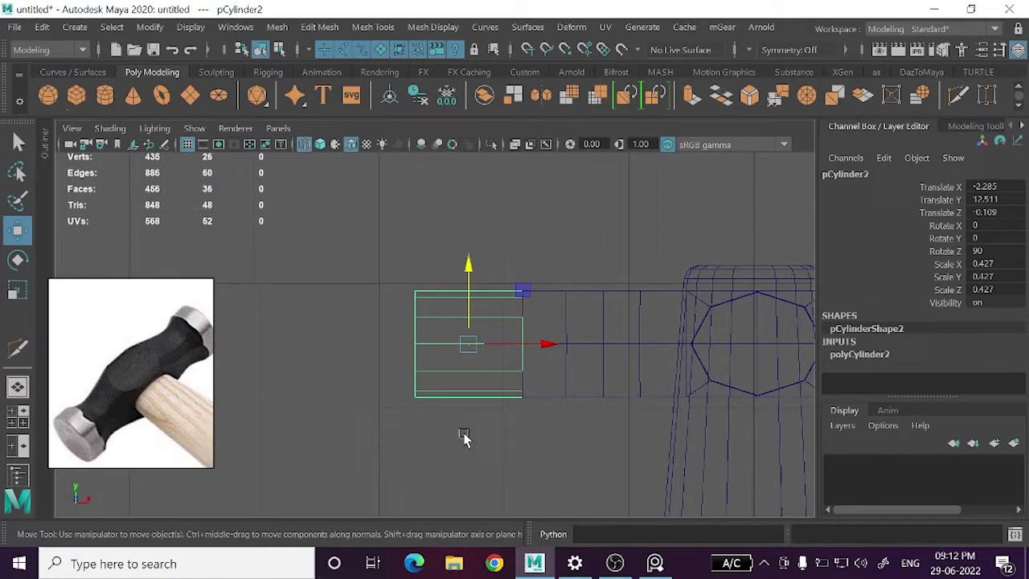
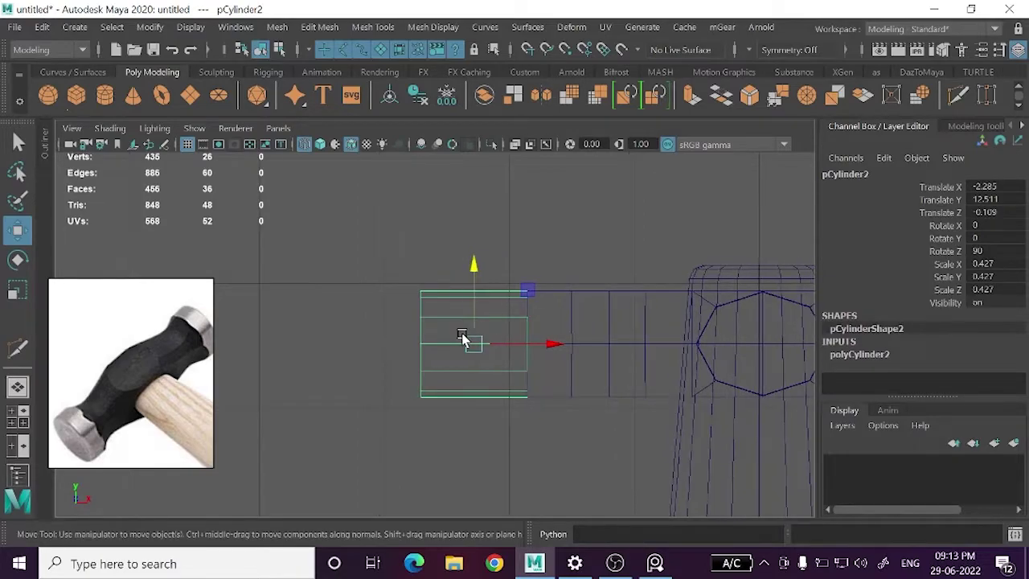
# - In front view, move the cylinder's outer-end vertices along X toward the hammer head
pyautogui.scroll(3, 459, 340)
pyautogui.scroll(2, 535, 386)
pyautogui.scroll(-3, 442, 373)
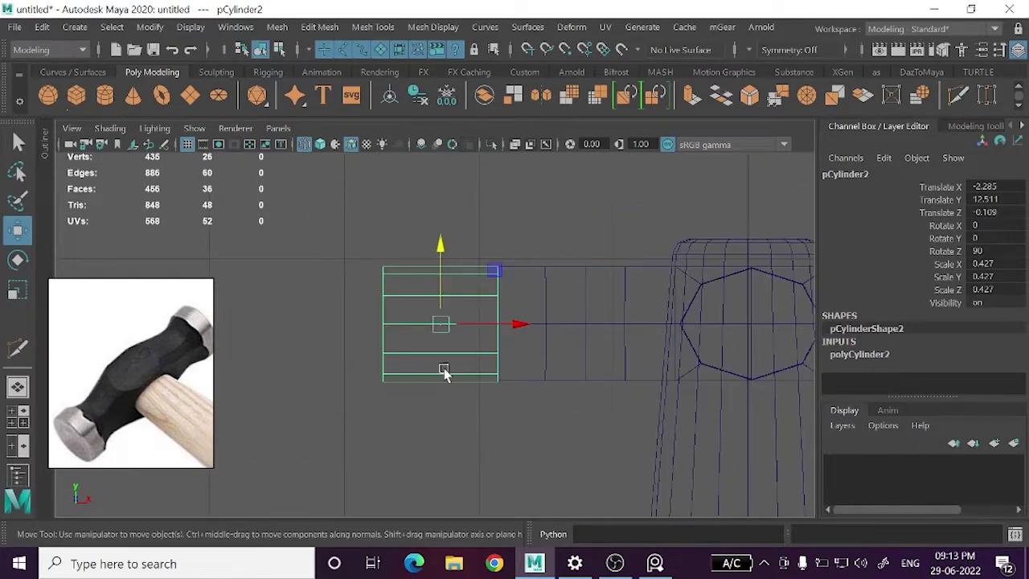
pyautogui.scroll(2, 492, 402)
pyautogui.moveTo(470, 363); pyautogui.dragTo(470, 322, button='right')
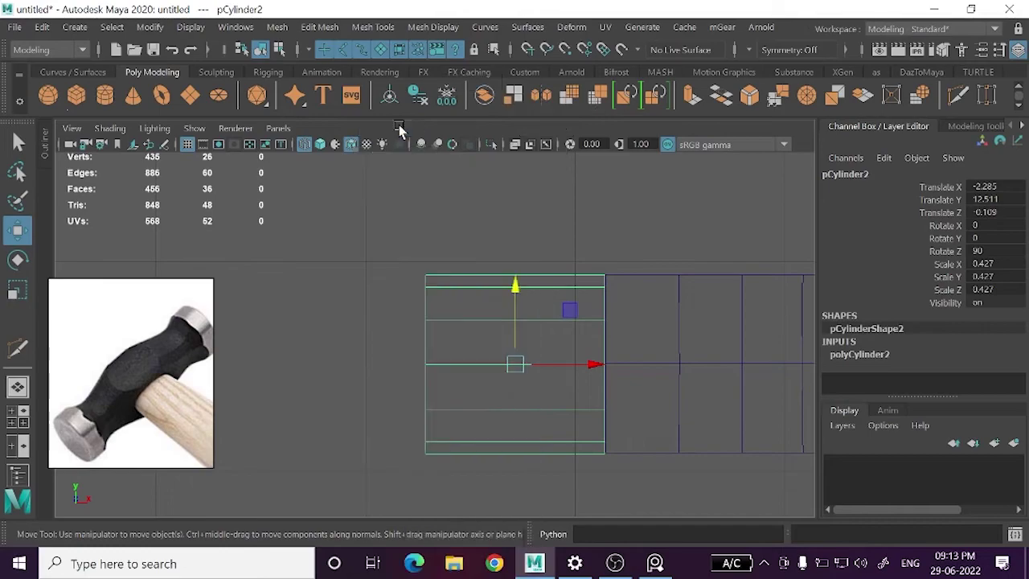
pyautogui.moveTo(383, 206); pyautogui.dragTo(509, 482)
pyautogui.moveTo(497, 368); pyautogui.dragTo(594, 388)
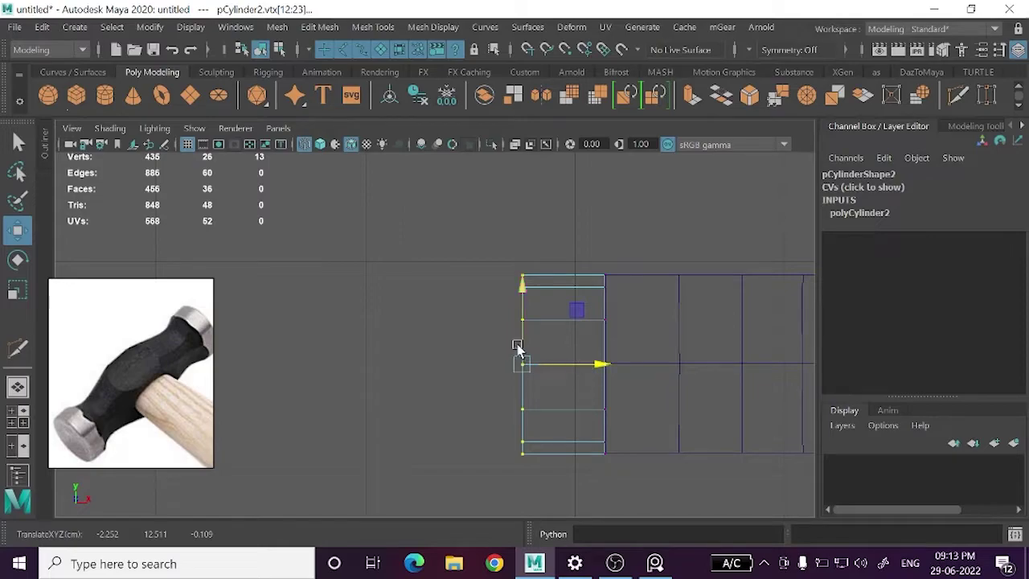
# - Switch to perspective view, return to object mode and select the hammer head block pCube1
pyautogui.press('space')
pyautogui.press('space')
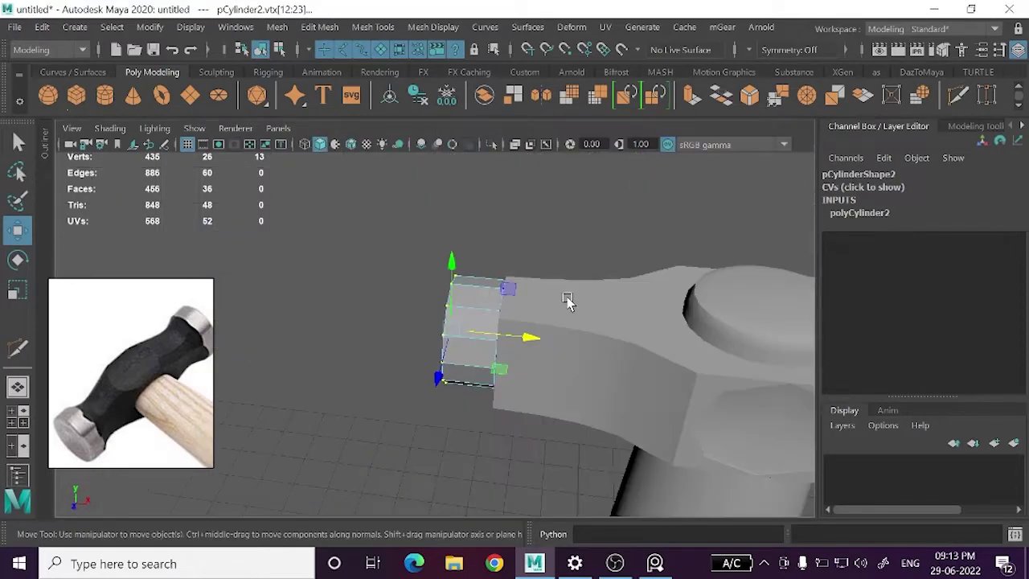
pyautogui.keyDown('alt'); pyautogui.moveTo(567, 298); pyautogui.dragTo(584, 280); pyautogui.keyUp('alt')
pyautogui.moveTo(584, 280); pyautogui.dragTo(592, 204, button='right')
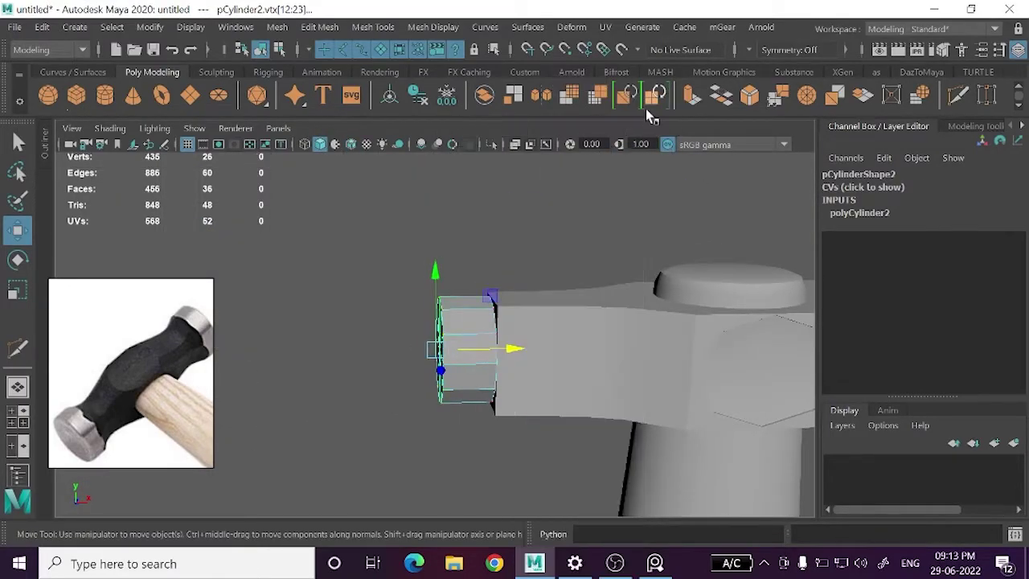
pyautogui.moveTo(579, 258)
pyautogui.keyDown('alt'); pyautogui.mouseDown()
pyautogui.moveTo(553, 246)
pyautogui.moveTo(568, 327)
pyautogui.moveTo(560, 317)
pyautogui.moveTo(475, 330)
pyautogui.moveTo(486, 322)
pyautogui.mouseUp(); pyautogui.keyUp('alt')
pyautogui.click(567, 328)
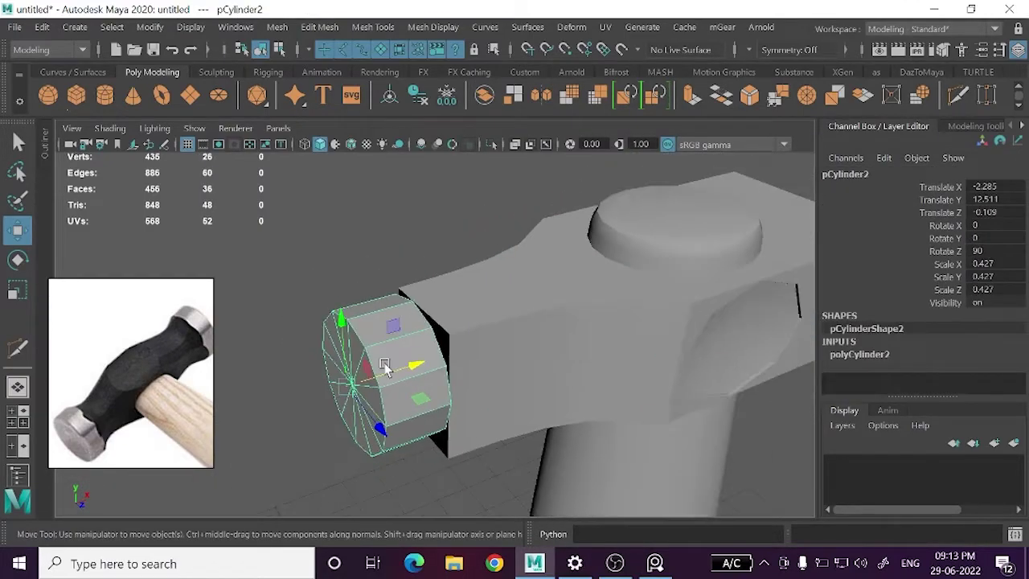
# - Isolate the hammer head and circularize the edge loop around its open end
pyautogui.click(492, 145)
pyautogui.keyDown('alt'); pyautogui.moveTo(515, 265); pyautogui.dragTo(437, 275); pyautogui.keyUp('alt')
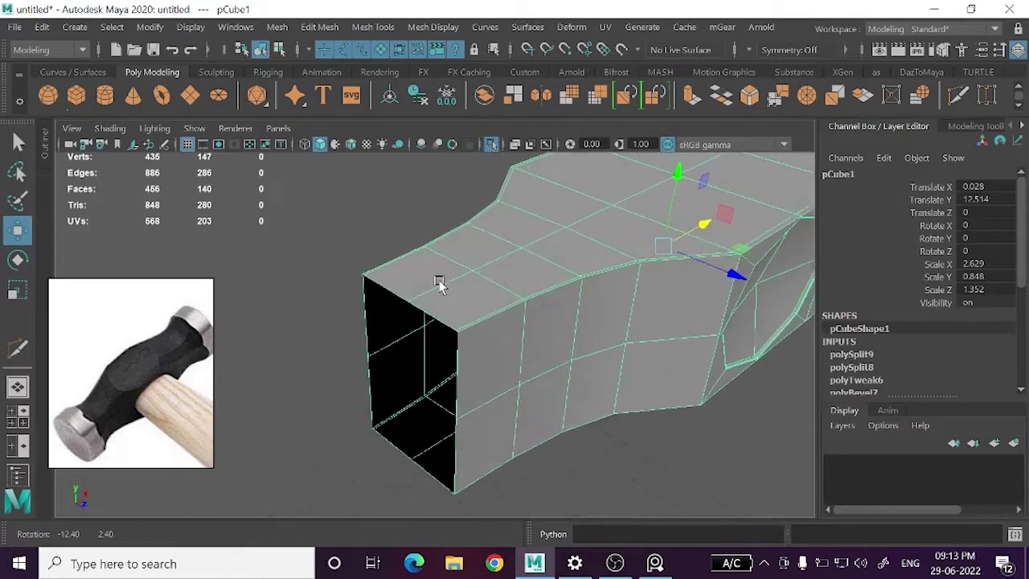
pyautogui.moveTo(376, 173); pyautogui.dragTo(377, 97, button='right')
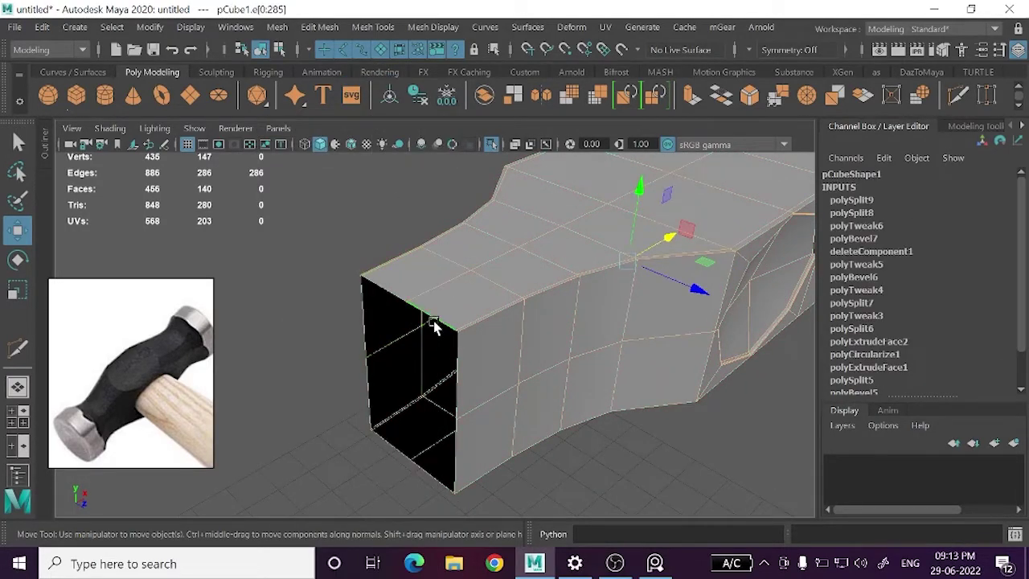
pyautogui.doubleClick(434, 325)
pyautogui.keyDown('alt'); pyautogui.moveTo(432, 349); pyautogui.dragTo(337, 392); pyautogui.keyUp('alt')
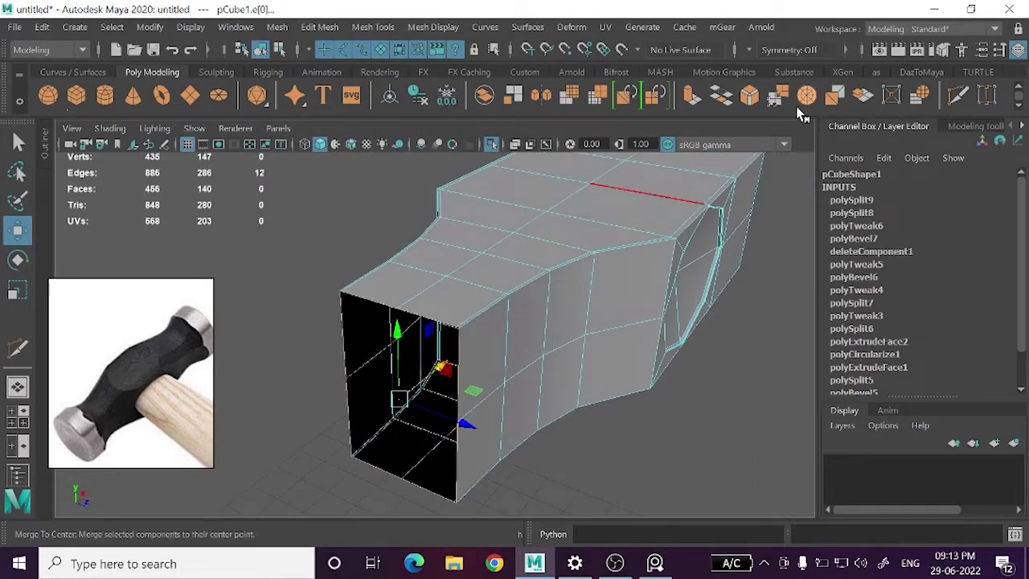
pyautogui.click(919, 95)
pyautogui.moveTo(480, 377)
pyautogui.keyDown('alt'); pyautogui.mouseDown()
pyautogui.moveTo(533, 413)
pyautogui.moveTo(458, 383)
pyautogui.moveTo(491, 375)
pyautogui.moveTo(593, 399)
pyautogui.moveTo(487, 411)
pyautogui.moveTo(494, 464)
pyautogui.moveTo(466, 418)
pyautogui.mouseUp(); pyautogui.keyUp('alt')
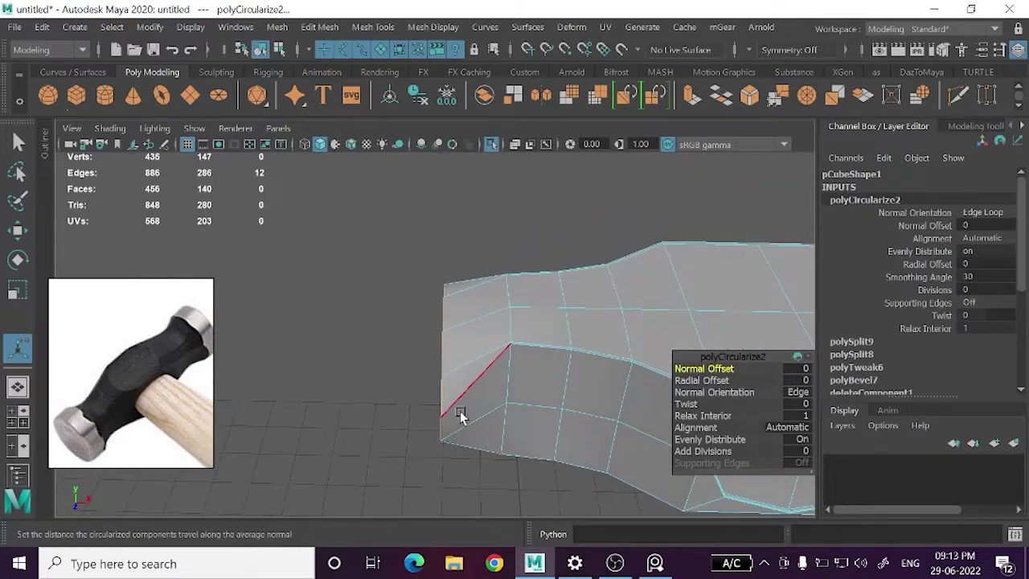
# - Toggle smooth preview on and off to check the rounded end, then reselect the head
pyautogui.press('3')
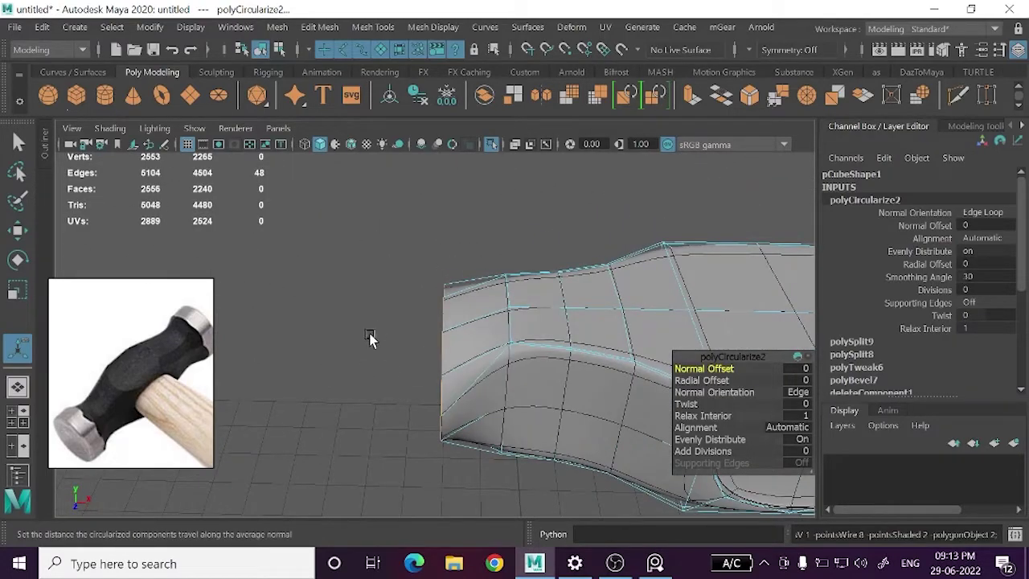
pyautogui.press('1')
pyautogui.moveTo(367, 340)
pyautogui.keyDown('alt'); pyautogui.mouseDown()
pyautogui.moveTo(378, 361)
pyautogui.moveTo(386, 356)
pyautogui.mouseUp(); pyautogui.keyUp('alt')
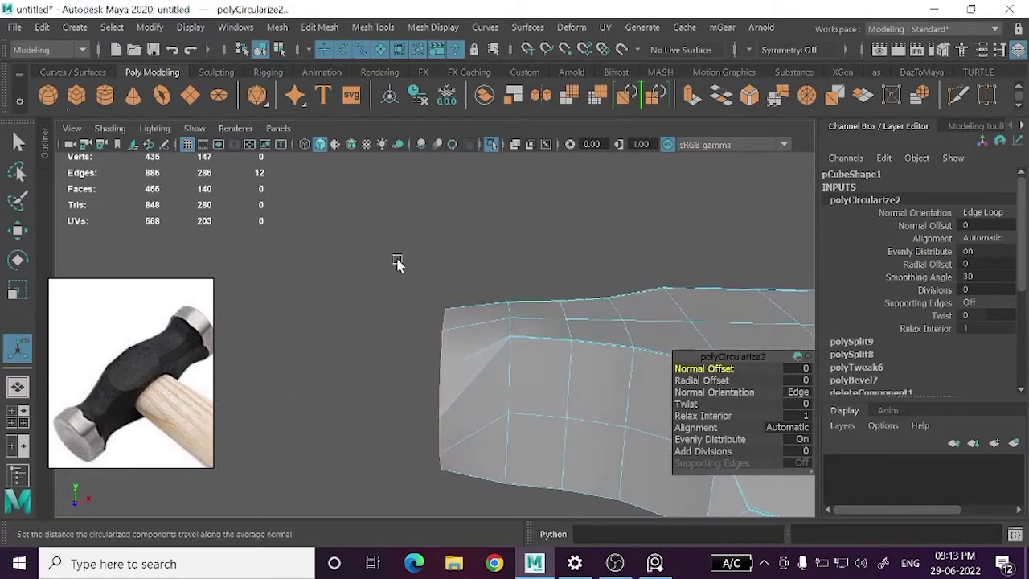
pyautogui.moveTo(397, 264); pyautogui.dragTo(471, 103, button='right')
pyautogui.keyDown('alt'); pyautogui.moveTo(345, 287); pyautogui.dragTo(379, 330); pyautogui.keyUp('alt')
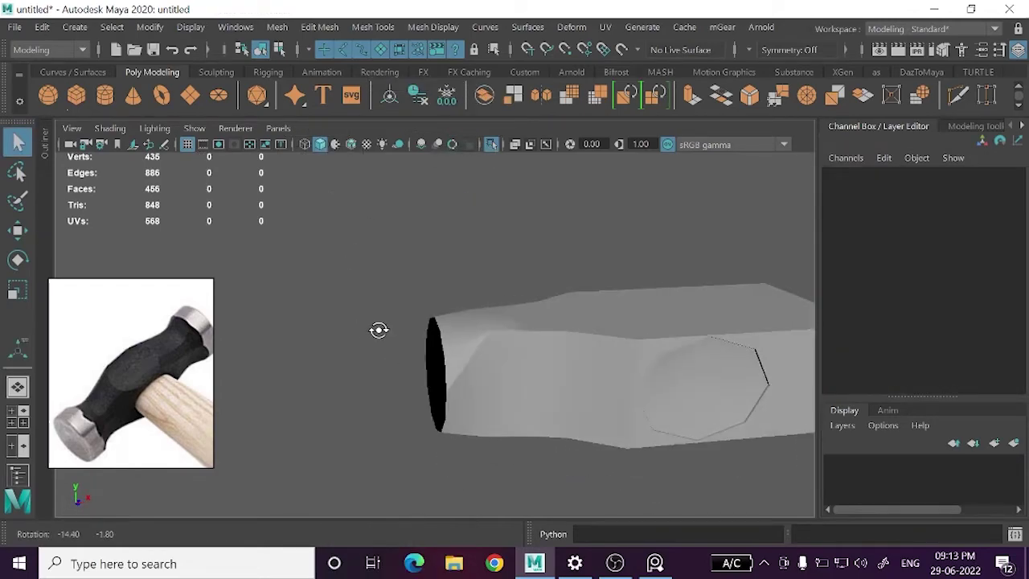
pyautogui.click(451, 362)
# - Preview the head smoothed and inspect the end cap and side faces from several angles
pyautogui.press('3')
pyautogui.click(355, 392)
pyautogui.keyDown('alt'); pyautogui.moveTo(355, 393); pyautogui.dragTo(329, 386); pyautogui.keyUp('alt')
pyautogui.keyDown('alt'); pyautogui.moveTo(389, 368); pyautogui.dragTo(510, 380, button='right'); pyautogui.keyUp('alt')
pyautogui.moveTo(510, 380)
pyautogui.keyDown('alt'); pyautogui.mouseDown()
pyautogui.moveTo(546, 418)
pyautogui.moveTo(550, 406)
pyautogui.moveTo(415, 375)
pyautogui.moveTo(624, 393)
pyautogui.mouseUp(); pyautogui.keyUp('alt')
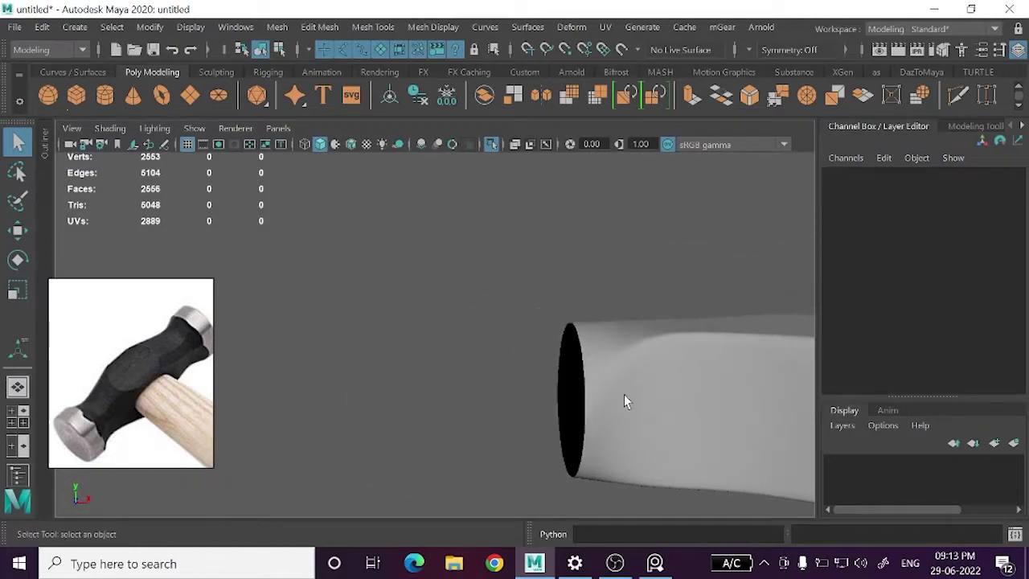
pyautogui.click(651, 394)
pyautogui.moveTo(664, 367)
pyautogui.keyDown('alt'); pyautogui.mouseDown()
pyautogui.moveTo(520, 407)
pyautogui.moveTo(527, 392)
pyautogui.mouseUp(); pyautogui.keyUp('alt')
pyautogui.keyDown('alt'); pyautogui.moveTo(527, 392); pyautogui.dragTo(488, 409, button='middle'); pyautogui.keyUp('alt')
pyautogui.moveTo(487, 409)
pyautogui.keyDown('alt'); pyautogui.mouseDown()
pyautogui.moveTo(453, 415)
pyautogui.moveTo(450, 385)
pyautogui.moveTo(476, 423)
pyautogui.moveTo(425, 445)
pyautogui.moveTo(447, 360)
pyautogui.mouseUp(); pyautogui.keyUp('alt')
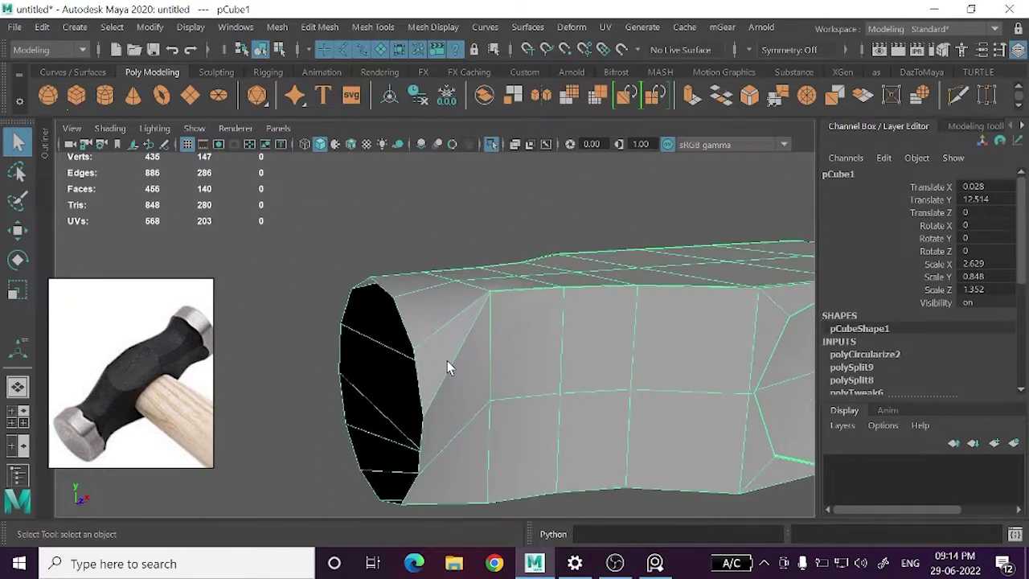
# - Move a corner vertex near the head's end slightly upward
pyautogui.moveTo(382, 195); pyautogui.dragTo(380, 163, button='right')
pyautogui.click(424, 417)
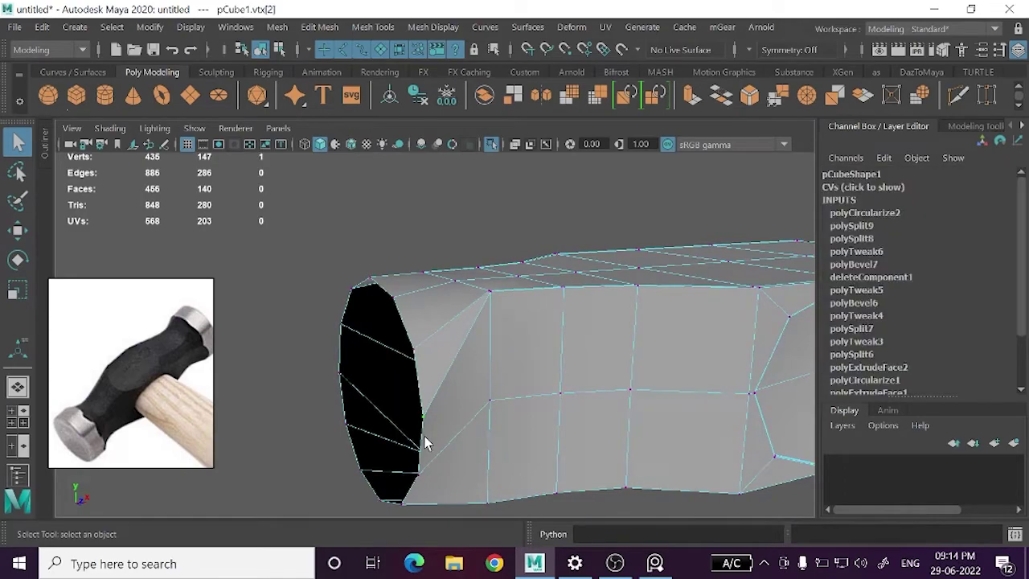
pyautogui.press('w')
pyautogui.moveTo(422, 391)
pyautogui.keyDown('alt'); pyautogui.mouseDown()
pyautogui.moveTo(413, 361)
pyautogui.moveTo(492, 378)
pyautogui.moveTo(535, 362)
pyautogui.moveTo(523, 361)
pyautogui.moveTo(523, 402)
pyautogui.moveTo(482, 391)
pyautogui.mouseUp(); pyautogui.keyUp('alt')
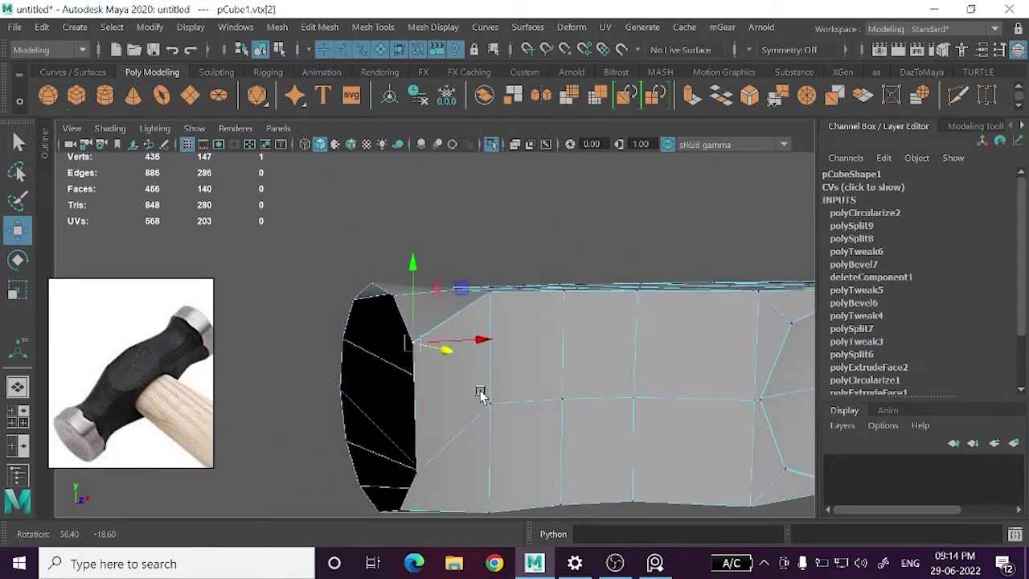
pyautogui.moveTo(426, 302); pyautogui.dragTo(427, 297)
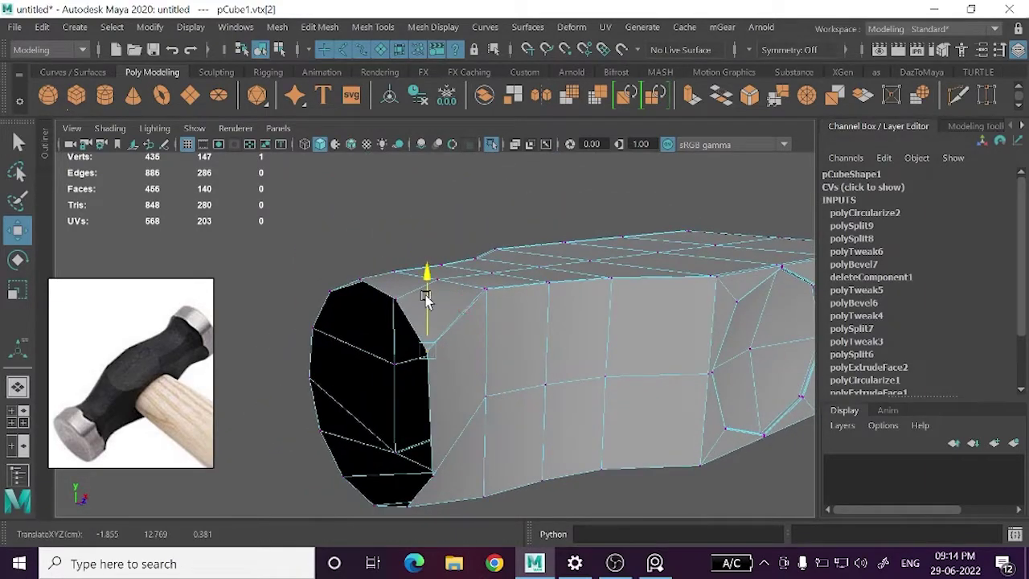
# - Check the smoothed result, reselect the head mesh and undo the vertex move
pyautogui.press('3')
pyautogui.scroll(-3, 428, 314)
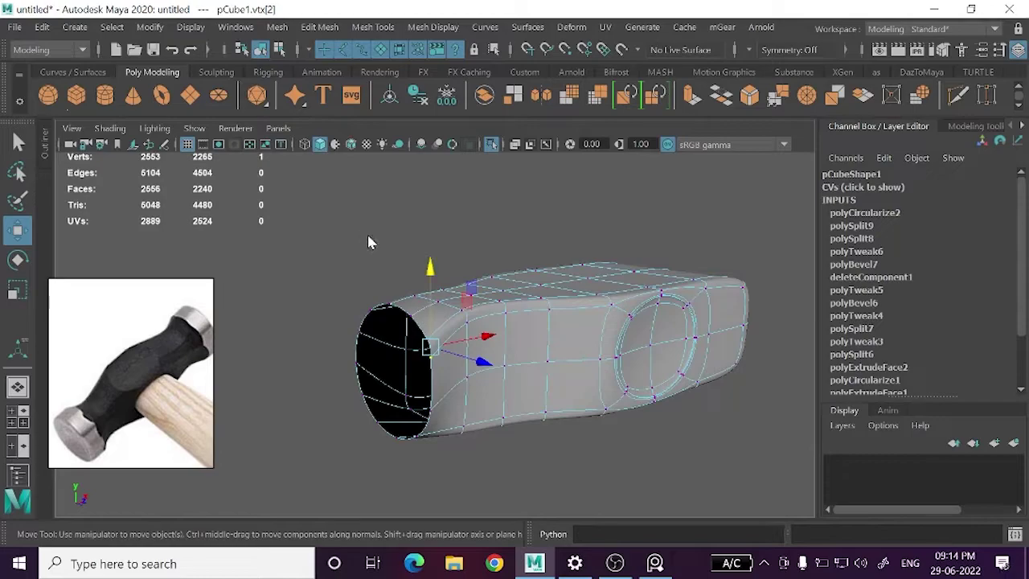
pyautogui.click(381, 280)
pyautogui.moveTo(326, 276)
pyautogui.keyDown('alt'); pyautogui.mouseDown()
pyautogui.moveTo(426, 324)
pyautogui.moveTo(434, 298)
pyautogui.moveTo(352, 207)
pyautogui.moveTo(372, 290)
pyautogui.moveTo(441, 303)
pyautogui.moveTo(425, 340)
pyautogui.moveTo(497, 329)
pyautogui.moveTo(391, 338)
pyautogui.moveTo(322, 310)
pyautogui.moveTo(468, 370)
pyautogui.moveTo(439, 346)
pyautogui.moveTo(429, 362)
pyautogui.moveTo(447, 395)
pyautogui.mouseUp(); pyautogui.keyUp('alt')
pyautogui.click(439, 348)
pyautogui.press('F9')
# - Undo the circularize on the head's open-end edge loop
pyautogui.click(396, 371)
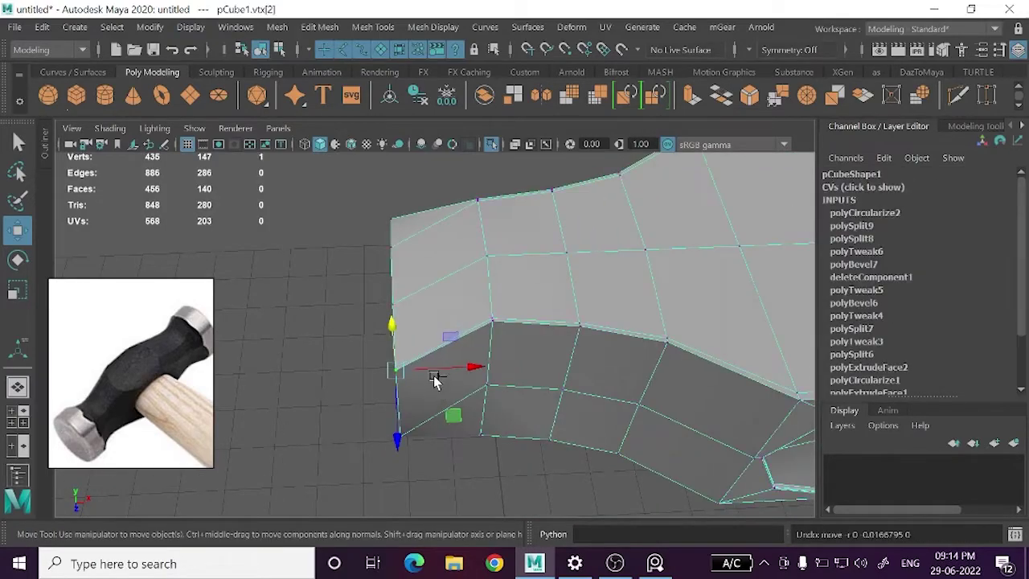
pyautogui.press('F8')
pyautogui.press('F10')
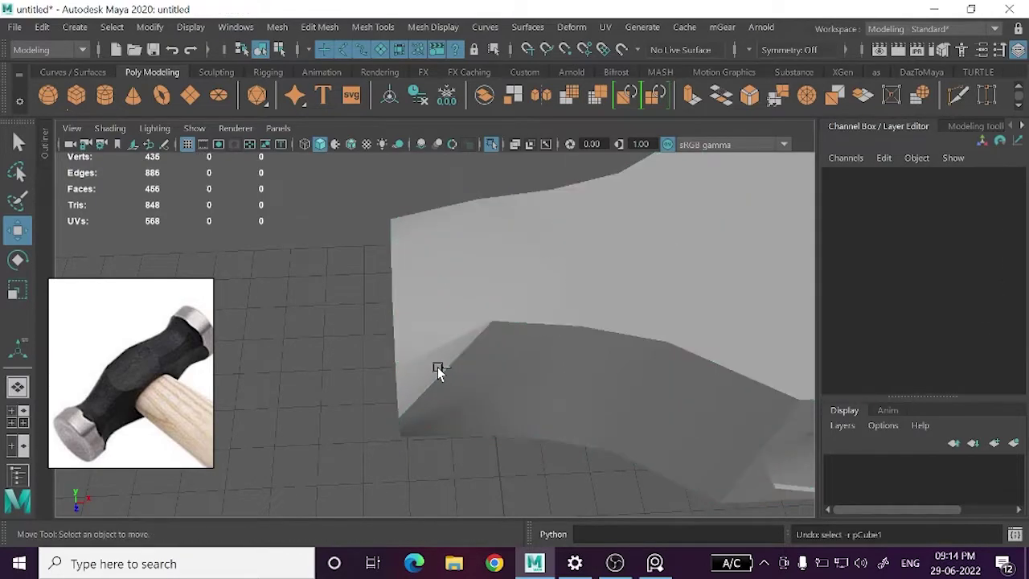
pyautogui.doubleClick(437, 366)
pyautogui.hotkey('ctrl', 'z')
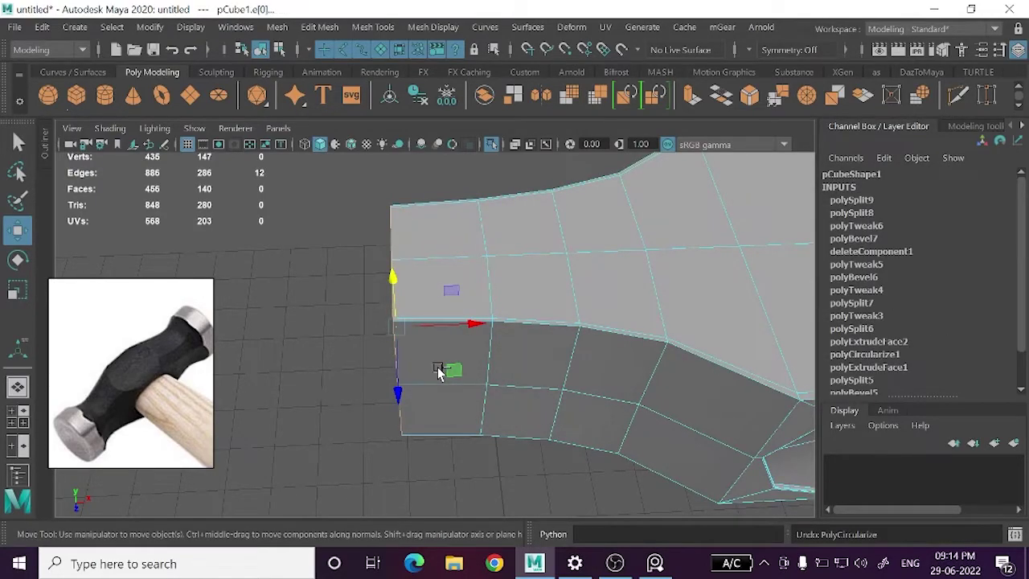
# - Delete the selected edge loop from the head with Ctrl+Delete
pyautogui.moveTo(415, 300)
pyautogui.keyDown('alt'); pyautogui.mouseDown()
pyautogui.moveTo(493, 294)
pyautogui.moveTo(471, 289)
pyautogui.moveTo(452, 300)
pyautogui.mouseUp(); pyautogui.keyUp('alt')
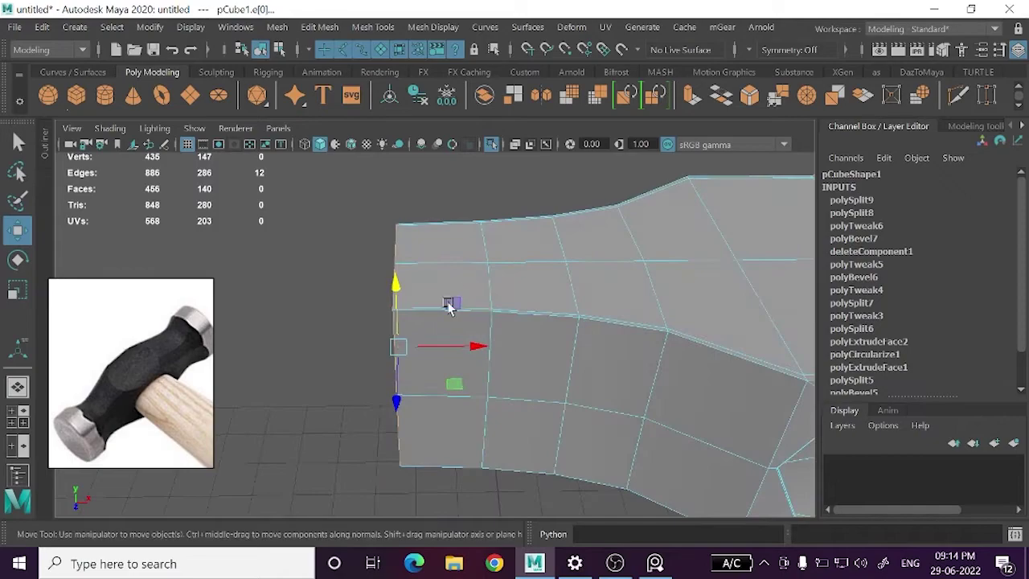
pyautogui.moveTo(479, 128); pyautogui.dragTo(493, 168, button='right')
pyautogui.moveTo(482, 338)
pyautogui.keyDown('alt'); pyautogui.mouseDown()
pyautogui.moveTo(489, 353)
pyautogui.moveTo(486, 324)
pyautogui.moveTo(458, 349)
pyautogui.moveTo(450, 425)
pyautogui.moveTo(436, 337)
pyautogui.moveTo(437, 367)
pyautogui.moveTo(522, 314)
pyautogui.moveTo(464, 277)
pyautogui.mouseUp(); pyautogui.keyUp('alt')
pyautogui.hotkey('ctrl', 'Delete')
pyautogui.hotkey('ctrl', 'Delete')
# - Return to object mode and turn off Isolate Select to show all hammer parts
pyautogui.scroll(-3, 438, 328)
pyautogui.moveTo(465, 278); pyautogui.dragTo(473, 236, button='right')
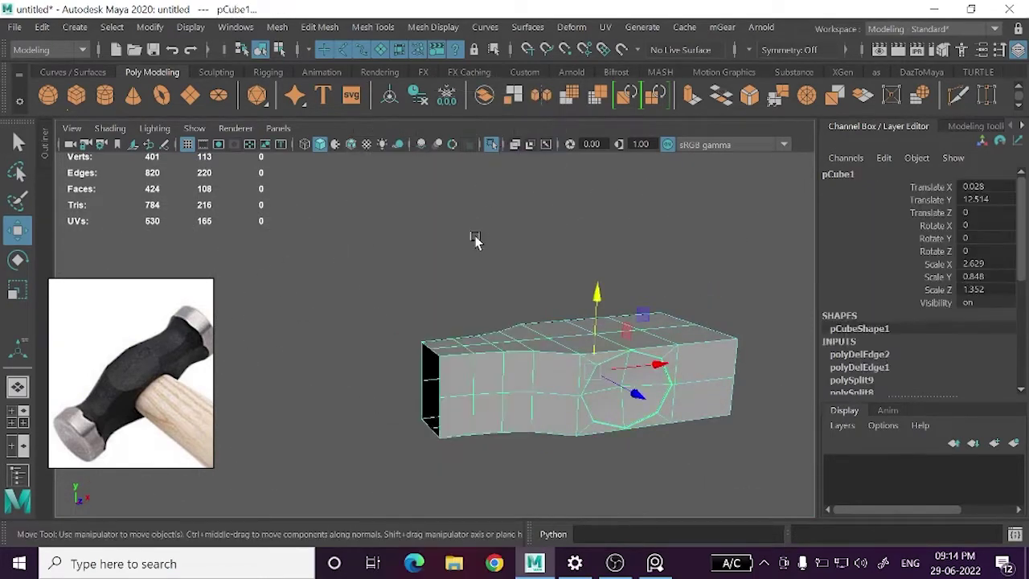
pyautogui.click(494, 146)
pyautogui.moveTo(452, 345)
pyautogui.keyDown('alt'); pyautogui.mouseDown()
pyautogui.moveTo(471, 372)
pyautogui.moveTo(418, 404)
pyautogui.mouseUp(); pyautogui.keyUp('alt')
# - Confirm 10 axis subdivisions on the end-cap cylinder's polyCylinder2 settings
pyautogui.click(404, 428)
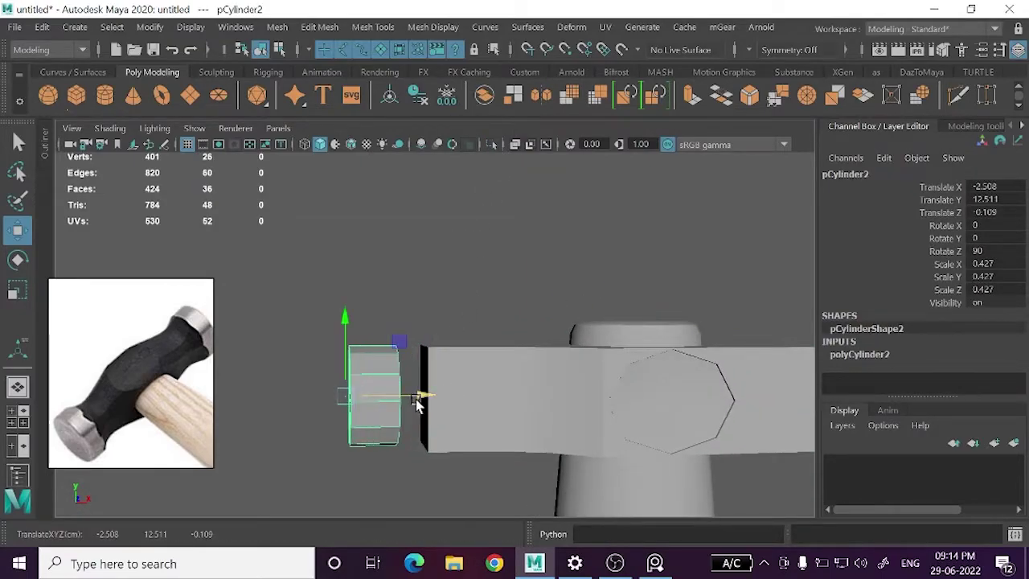
pyautogui.click(844, 355)
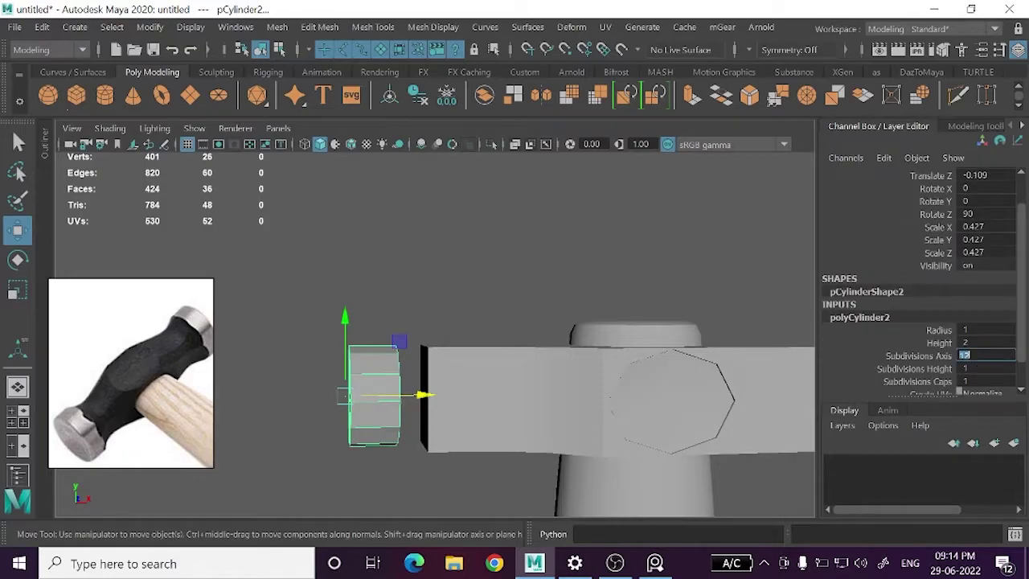
pyautogui.write('10')
pyautogui.press('Return')
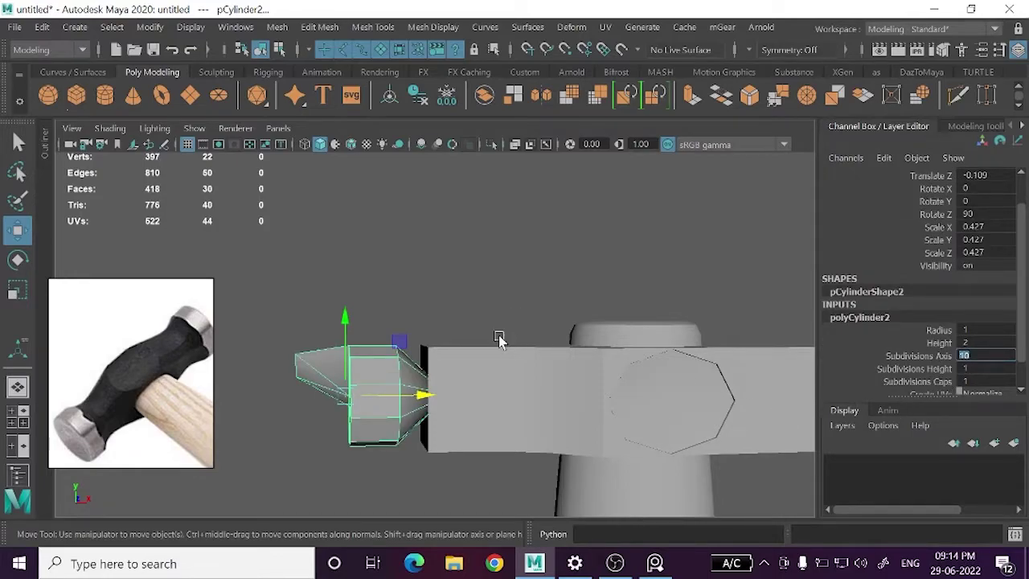
pyautogui.click(499, 338)
pyautogui.moveTo(455, 356)
pyautogui.keyDown('alt'); pyautogui.mouseDown()
pyautogui.moveTo(545, 352)
pyautogui.moveTo(443, 373)
pyautogui.moveTo(382, 405)
pyautogui.moveTo(402, 413)
pyautogui.moveTo(421, 395)
pyautogui.mouseUp(); pyautogui.keyUp('alt')
# - Change the end-cap cylinder's Subdivisions Axis to 15
pyautogui.click(382, 404)
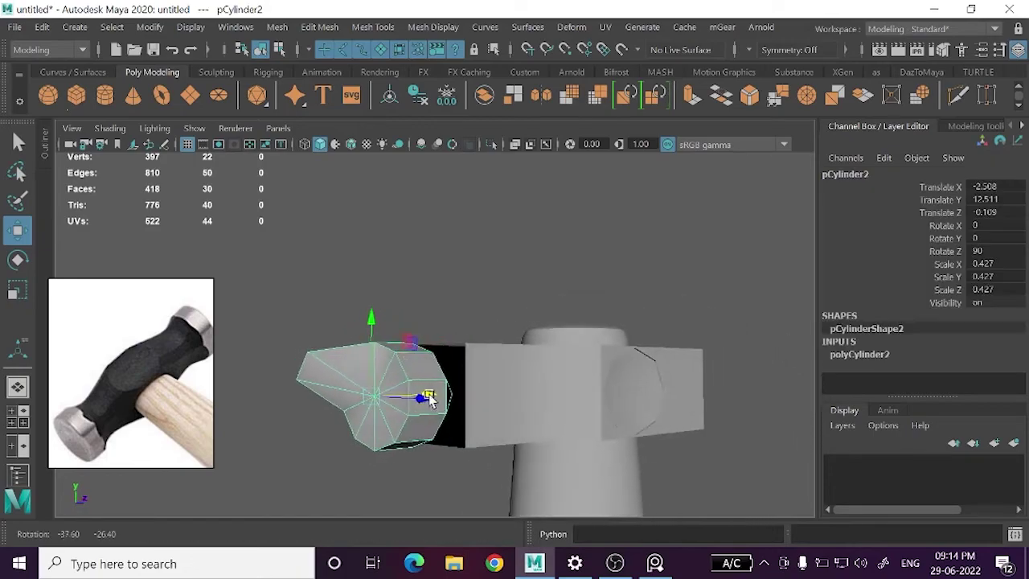
pyautogui.click(883, 355)
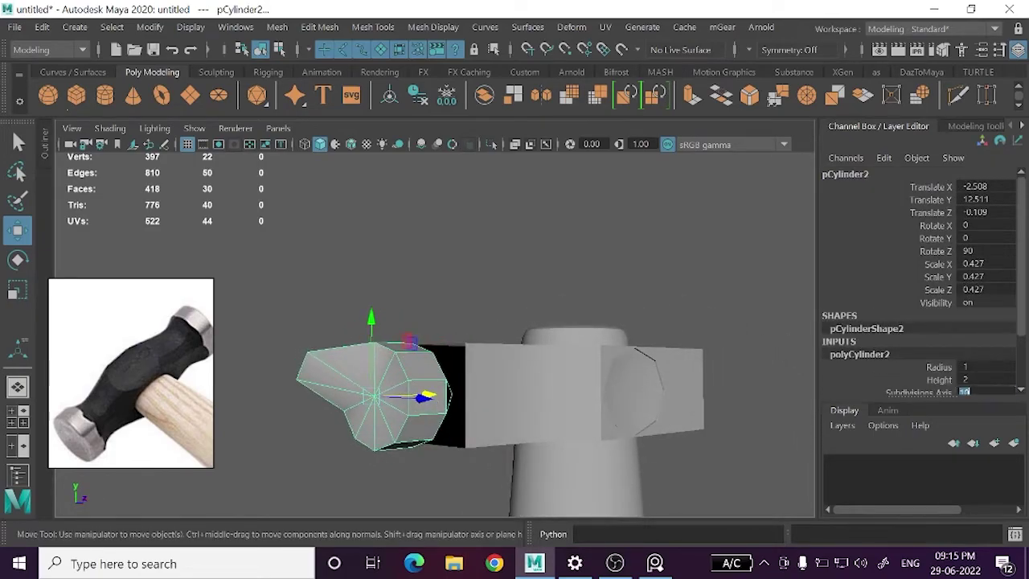
pyautogui.write('15')
pyautogui.press('Return')
pyautogui.click(404, 280)
pyautogui.keyDown('alt'); pyautogui.moveTo(448, 340); pyautogui.dragTo(409, 358); pyautogui.keyUp('alt')
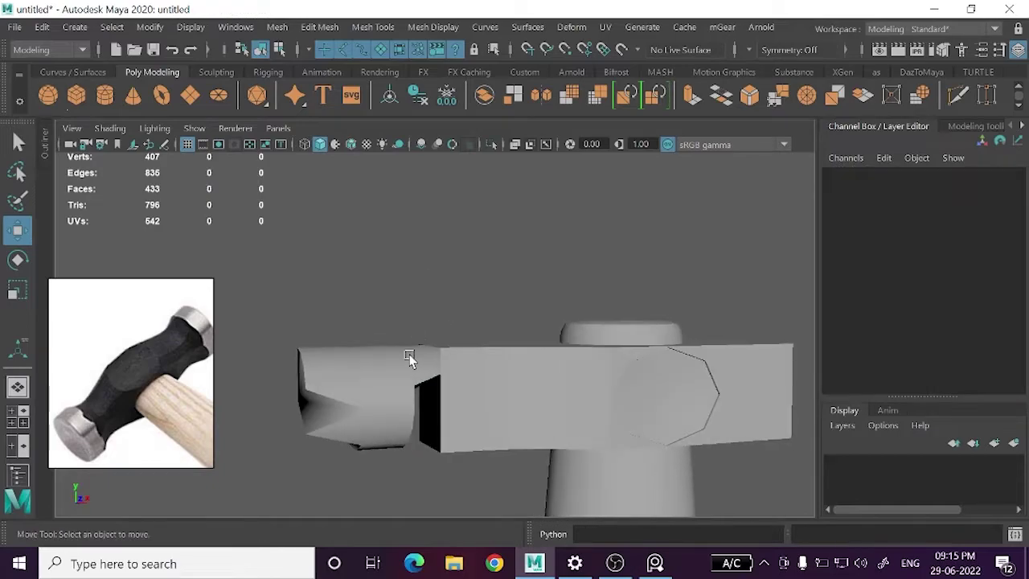
# - Delete the end-cap cylinder, then undo back until it and its earlier size return
pyautogui.click(409, 358)
pyautogui.press('Delete')
pyautogui.click(460, 321)
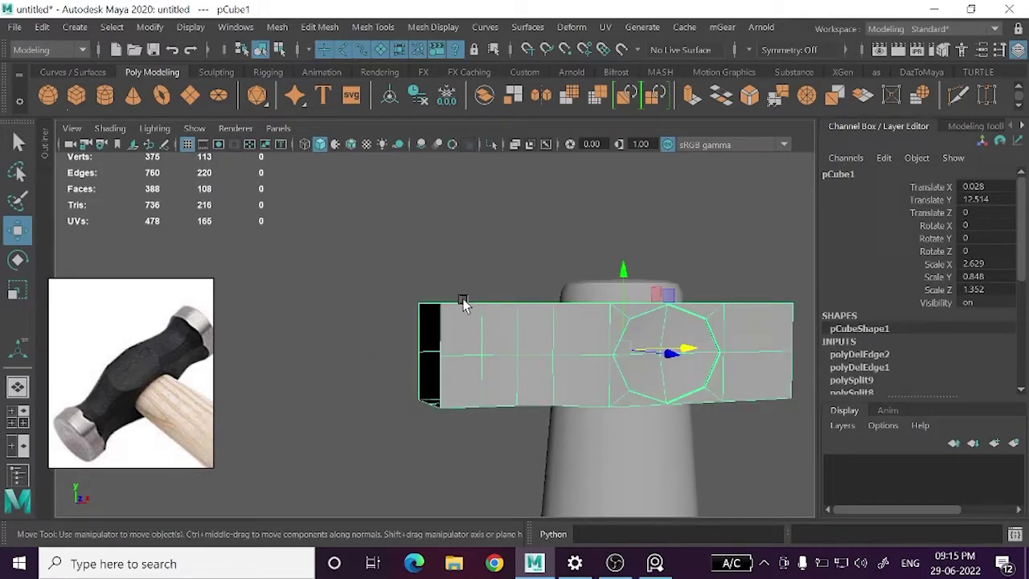
pyautogui.hotkey('ctrl', 'z')
pyautogui.hotkey('ctrl', 'z')
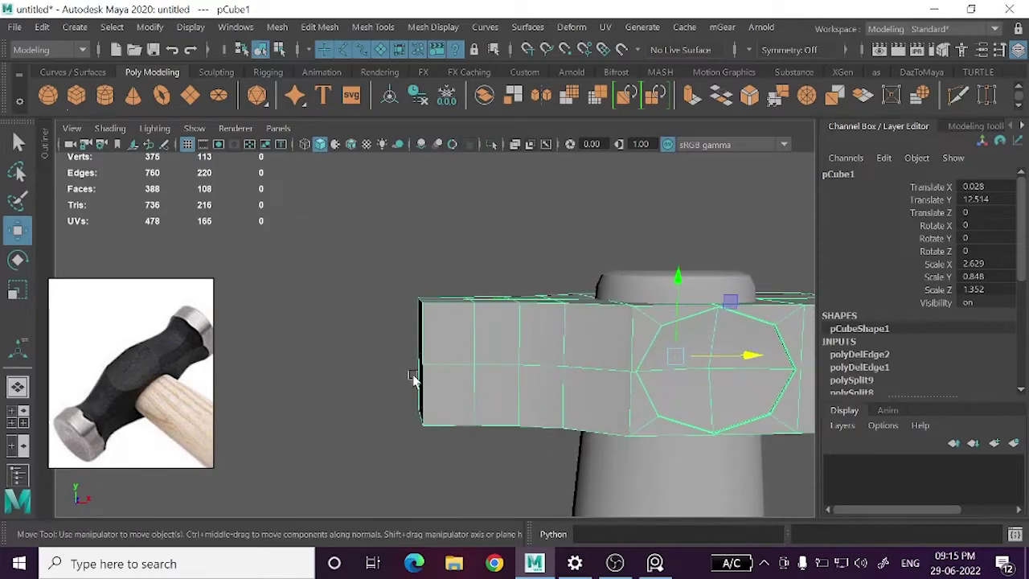
pyautogui.hotkey('ctrl', 'z')
pyautogui.hotkey('shift', 'z')
pyautogui.hotkey('shift', 'z')
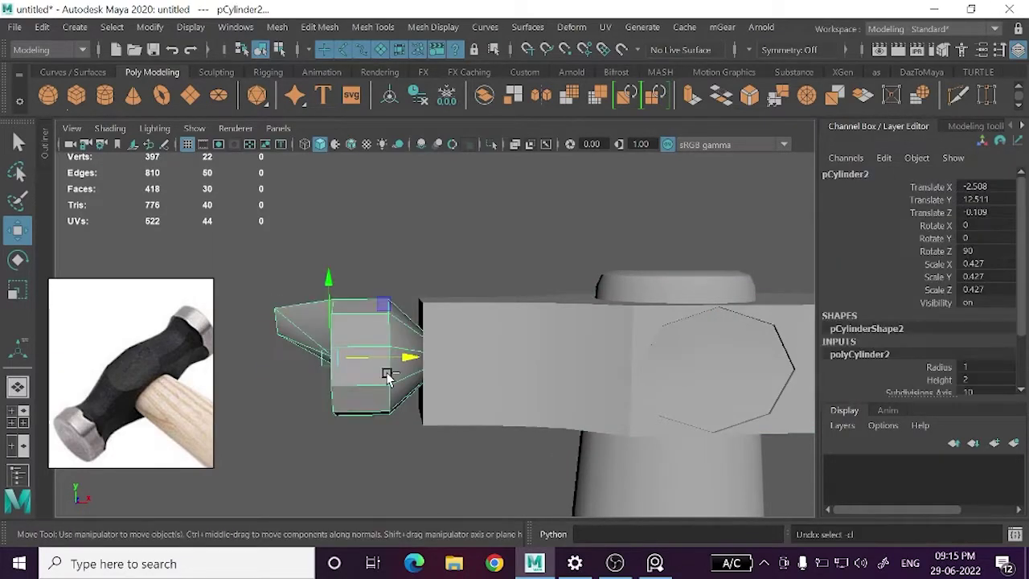
pyautogui.hotkey('shift', 'z')
pyautogui.hotkey('shift', 'z')
pyautogui.hotkey('ctrl', 'z')
pyautogui.hotkey('ctrl', 'z')
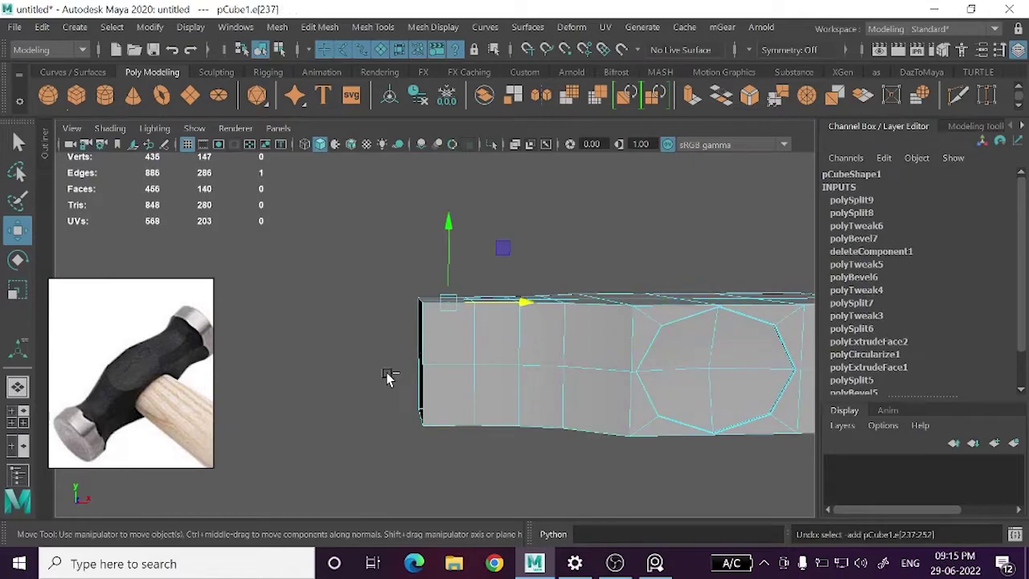
pyautogui.hotkey('ctrl', 'z')
pyautogui.hotkey('ctrl', 'z')
pyautogui.hotkey('ctrl', 'z')
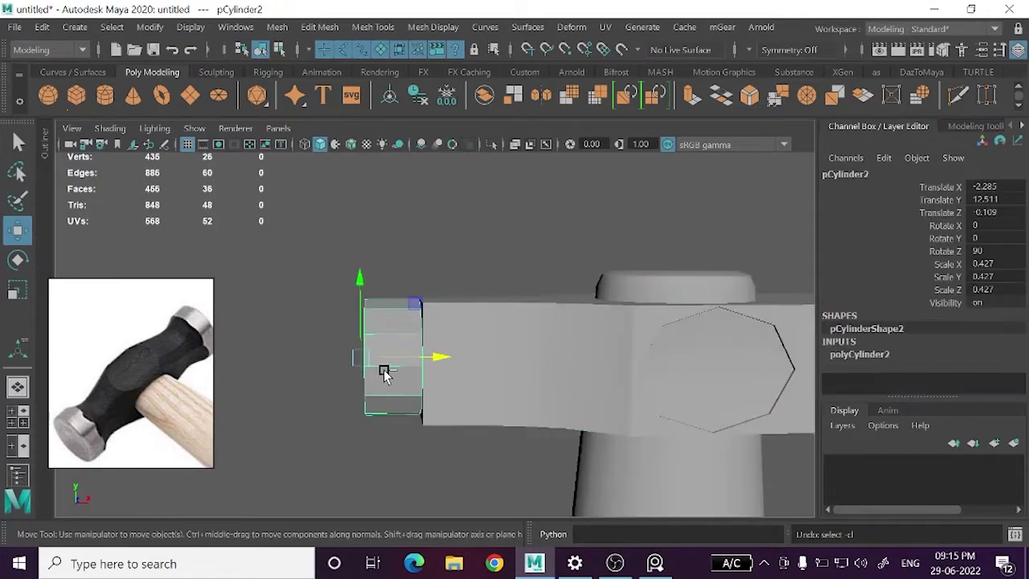
pyautogui.hotkey('ctrl', 'z')
pyautogui.hotkey('ctrl', 'z')
pyautogui.hotkey('ctrl', 'z')
pyautogui.hotkey('ctrl', 'z')
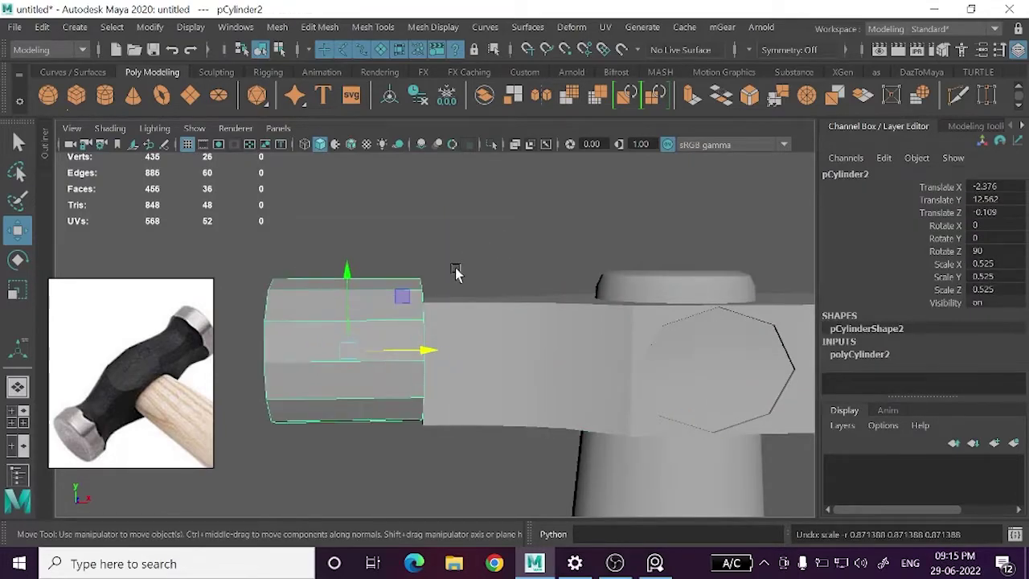
pyautogui.hotkey('ctrl', 'z')
# - Set the restored cylinder's Subdivisions Axis to 10
pyautogui.click(368, 328)
pyautogui.click(879, 351)
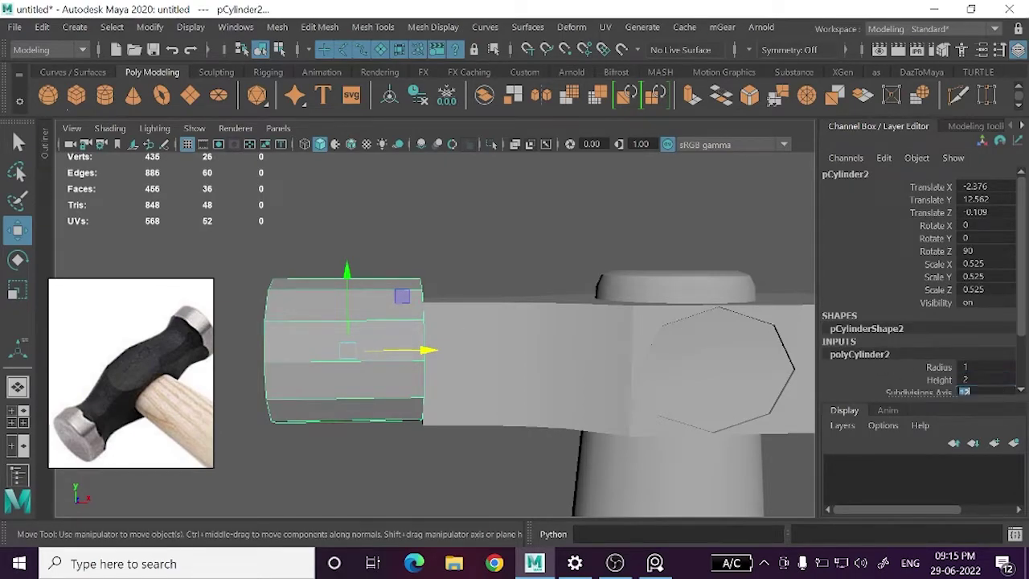
pyautogui.write('10')
pyautogui.press('Return')
# - Put the hammer head in edge mode and delete the first edge loop near the cap
pyautogui.click(452, 321)
pyautogui.moveTo(452, 321)
pyautogui.keyDown('alt'); pyautogui.mouseDown()
pyautogui.moveTo(515, 394)
pyautogui.moveTo(498, 380)
pyautogui.mouseUp(); pyautogui.keyUp('alt')
pyautogui.moveTo(495, 382); pyautogui.dragTo(488, 352, button='right')
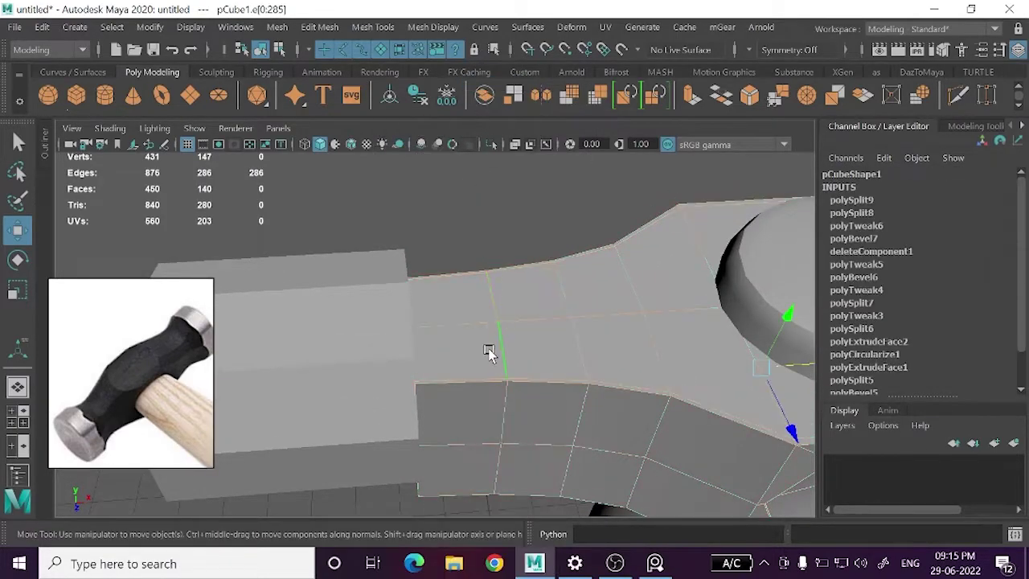
pyautogui.scroll(2, 490, 398)
pyautogui.hotkey('ctrl', 'Delete')
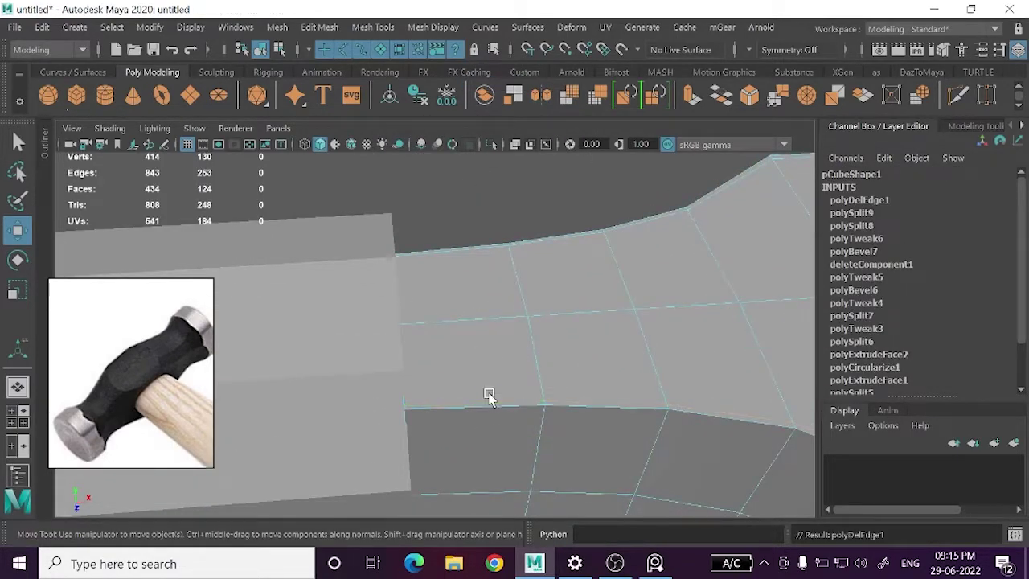
# - Delete the next edge loop closest to the end cap
pyautogui.keyDown('alt'); pyautogui.moveTo(475, 278); pyautogui.dragTo(482, 361); pyautogui.keyUp('alt')
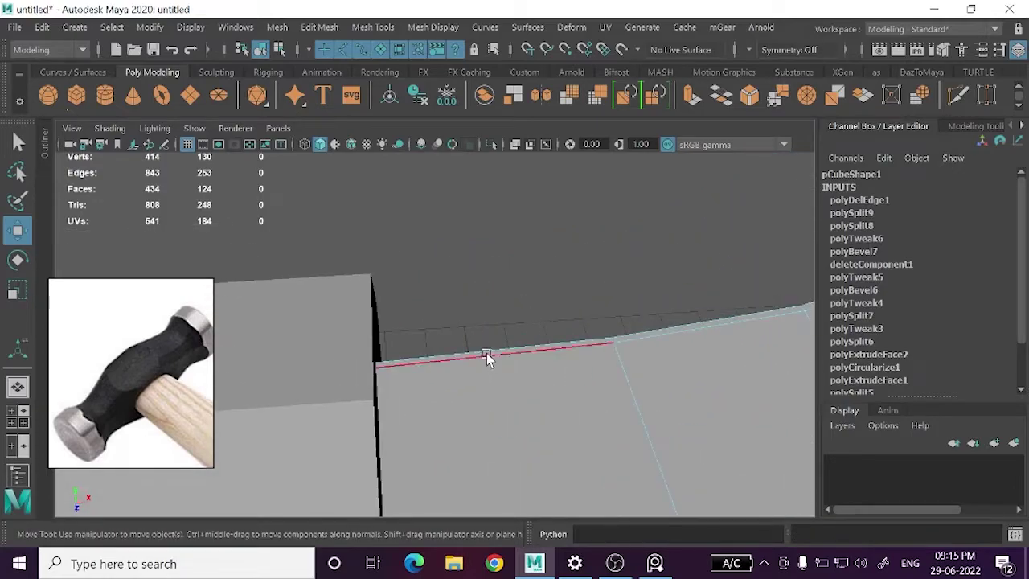
pyautogui.doubleClick(486, 353)
pyautogui.hotkey('ctrl', 'Delete')
pyautogui.scroll(-3, 486, 353)
pyautogui.scroll(-1, 467, 332)
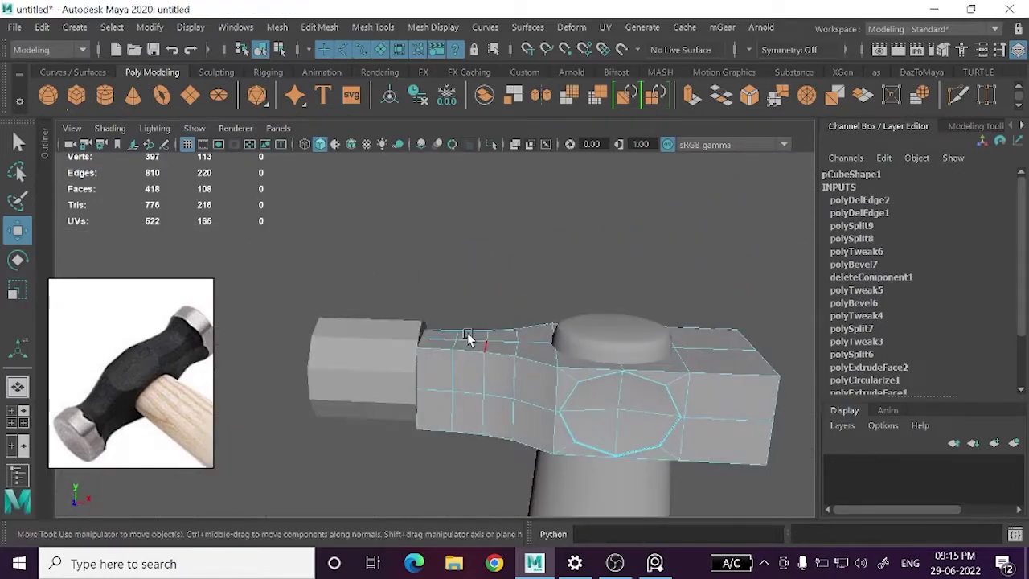
# - Return to object mode and reselect the hammer head for component editing
pyautogui.moveTo(482, 128); pyautogui.dragTo(500, 156, button='right')
pyautogui.scroll(3, 489, 317)
pyautogui.click(340, 426)
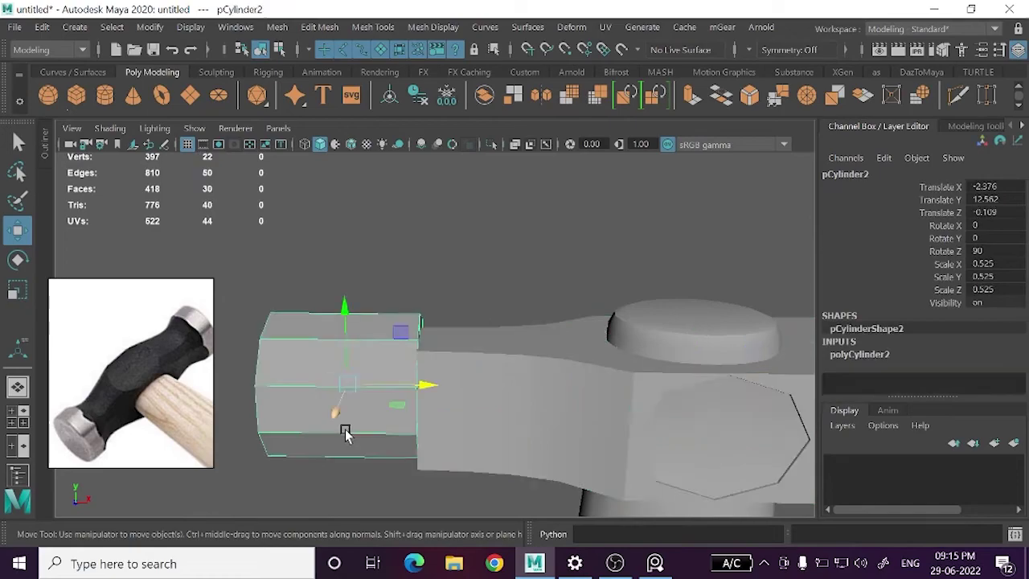
pyautogui.click(450, 371)
pyautogui.moveTo(482, 144); pyautogui.dragTo(419, 99, button='right')
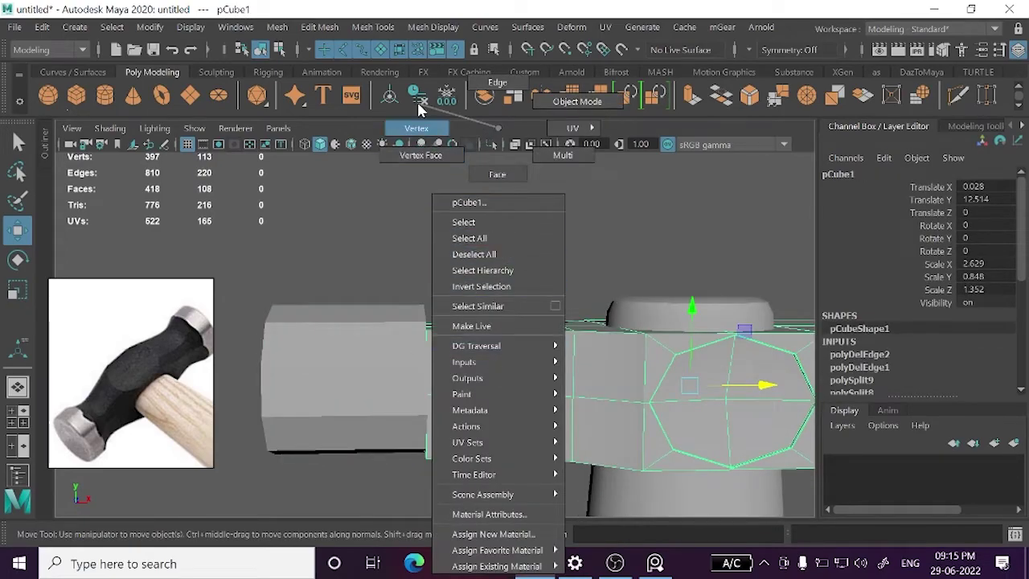
# - Select and inspect the vertices at the hammer head's left end
pyautogui.moveTo(469, 544)
pyautogui.mouseDown()
pyautogui.moveTo(462, 523)
pyautogui.moveTo(513, 455)
pyautogui.moveTo(487, 431)
pyautogui.mouseUp()
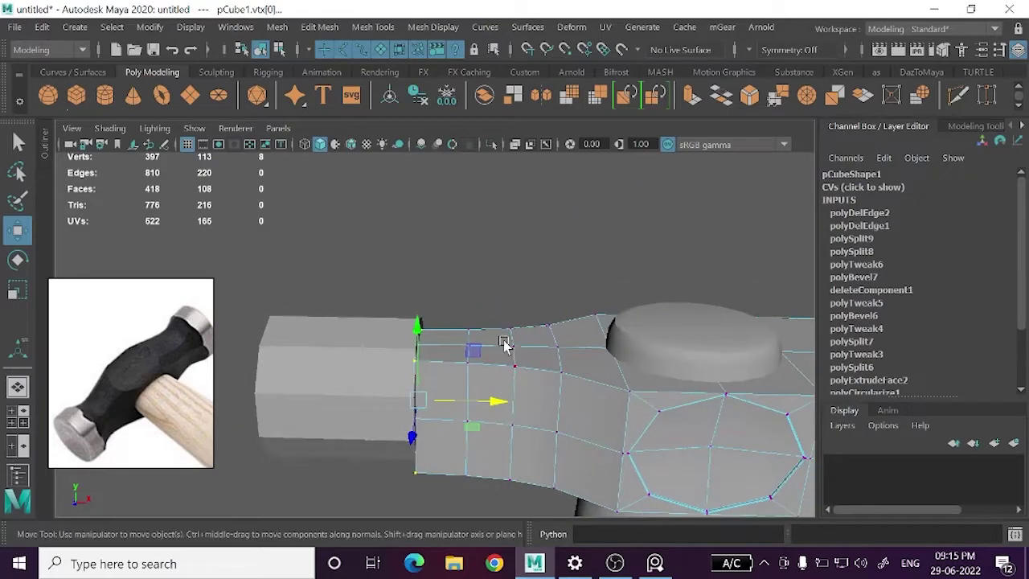
pyautogui.moveTo(524, 268); pyautogui.dragTo(567, 177, button='right')
pyautogui.click(566, 176)
pyautogui.click(538, 390)
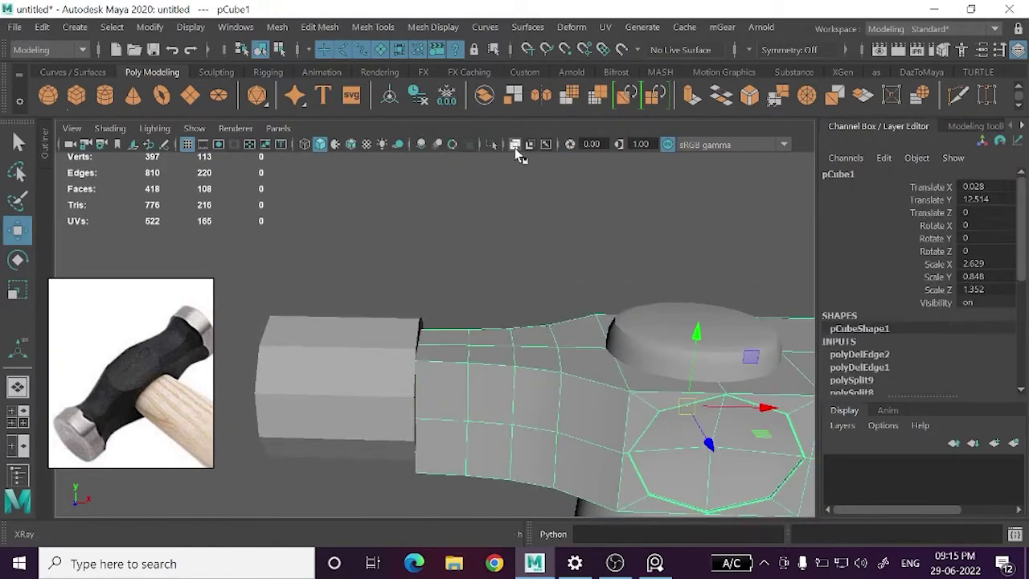
pyautogui.keyDown('alt'); pyautogui.moveTo(498, 150); pyautogui.dragTo(471, 280); pyautogui.keyUp('alt')
pyautogui.moveTo(471, 292); pyautogui.dragTo(471, 241, button='right')
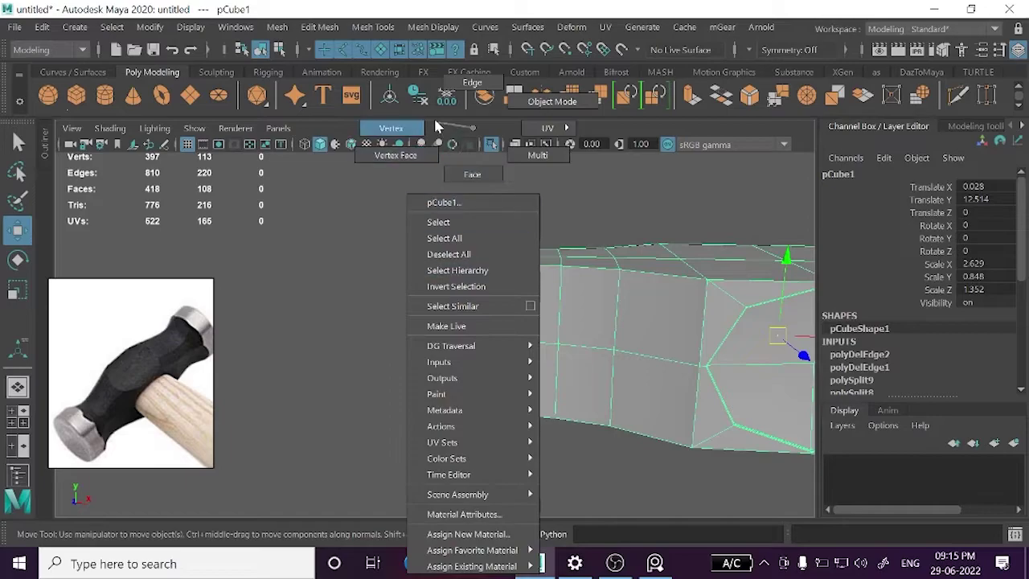
pyautogui.moveTo(472, 242)
pyautogui.keyDown('alt'); pyautogui.mouseDown()
pyautogui.moveTo(400, 256)
pyautogui.moveTo(335, 211)
pyautogui.mouseUp(); pyautogui.keyUp('alt')
pyautogui.moveTo(485, 420); pyautogui.dragTo(485, 422)
pyautogui.moveTo(485, 421)
pyautogui.keyDown('alt'); pyautogui.mouseDown()
pyautogui.moveTo(574, 441)
pyautogui.moveTo(471, 436)
pyautogui.mouseUp(); pyautogui.keyUp('alt')
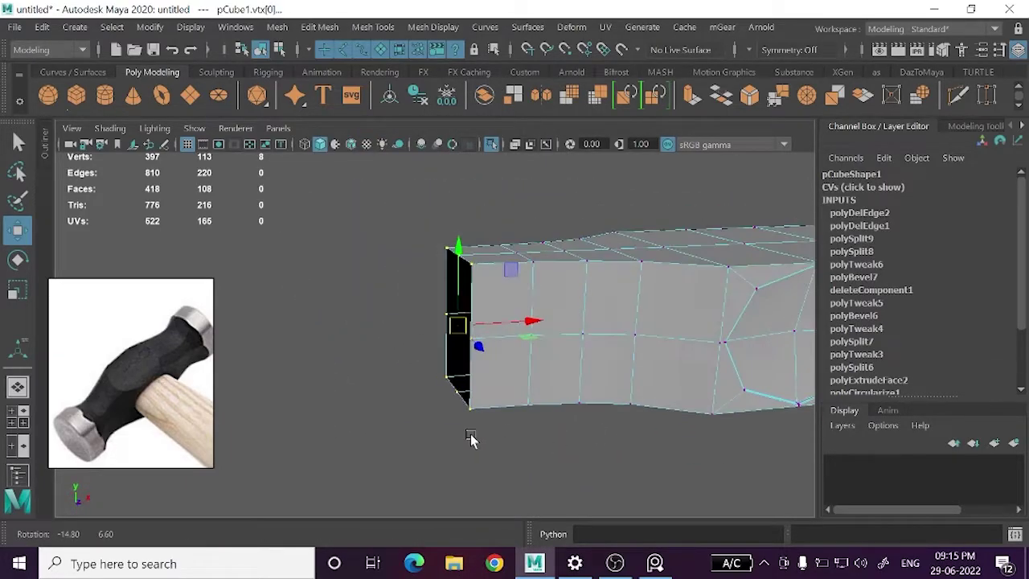
# - Show the whole hammer again and set pCylinder2's Subdivisions Axis from 10 to 8
pyautogui.moveTo(370, 193); pyautogui.dragTo(430, 172, button='right')
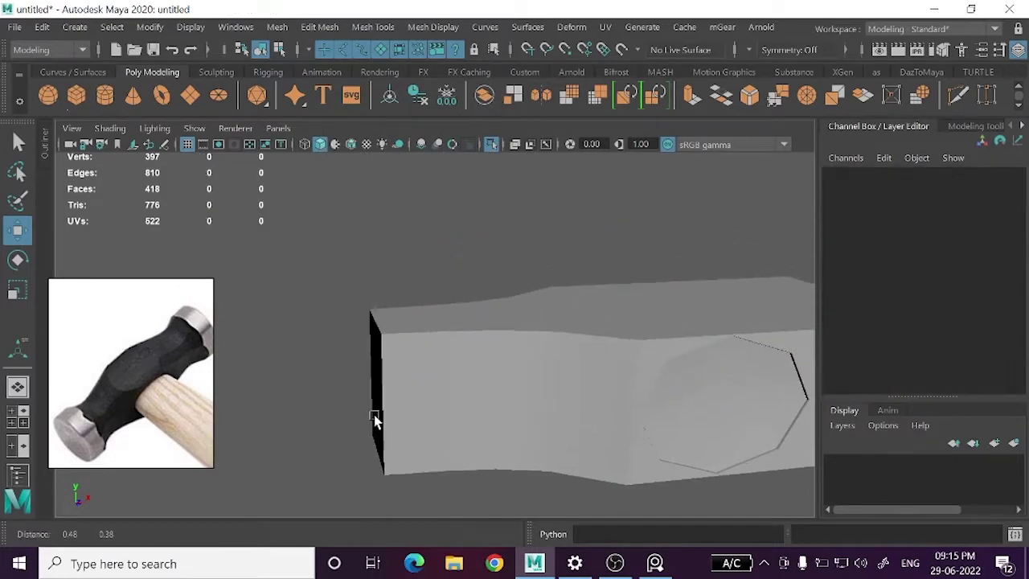
pyautogui.click(490, 143)
pyautogui.click(361, 356)
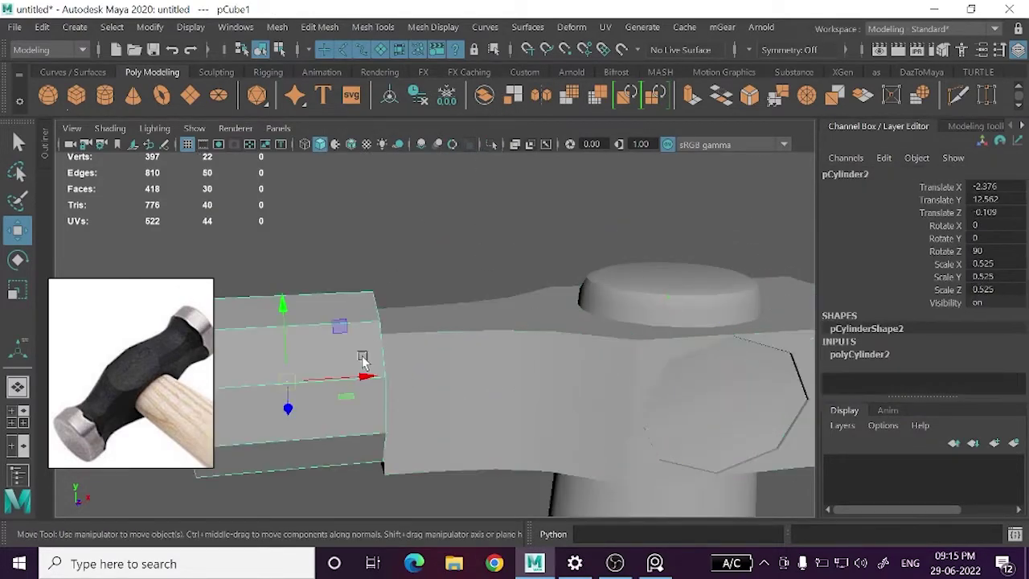
pyautogui.click(882, 354)
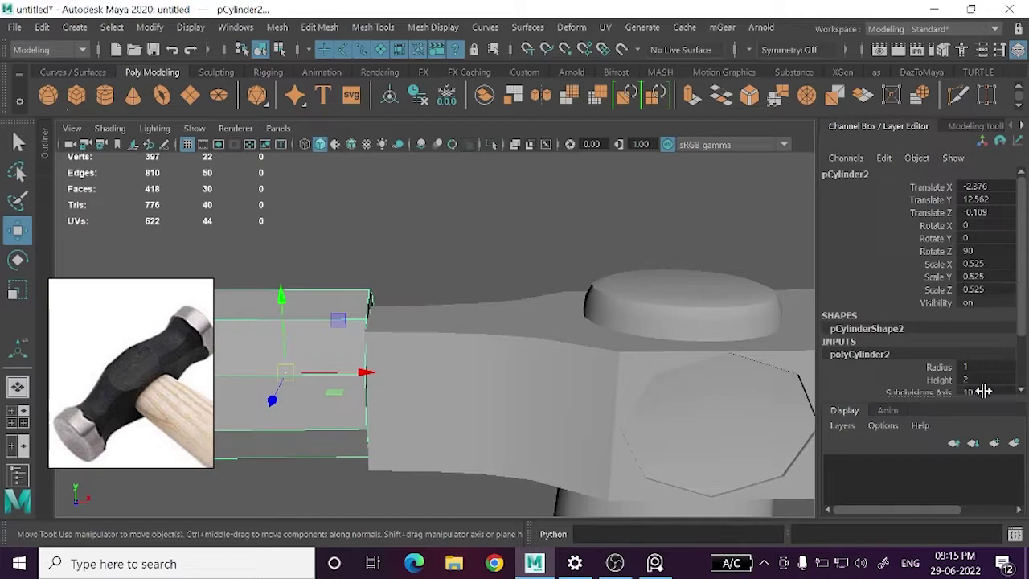
pyautogui.write('8')
pyautogui.press('Return')
pyautogui.click(414, 285)
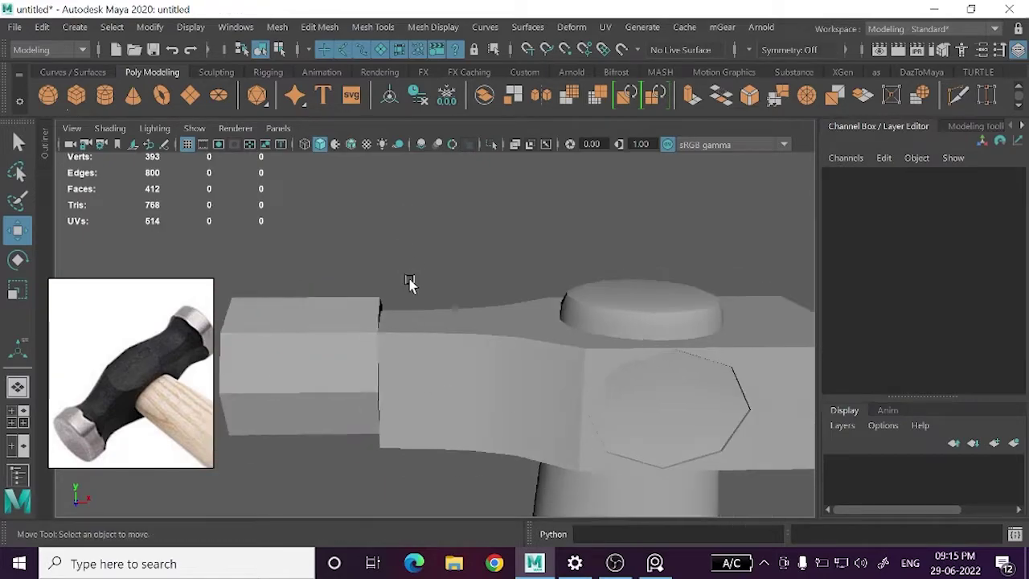
pyautogui.scroll(-3, 413, 284)
# - Shrink the end-cap cylinder slightly and nudge it down with small scale and move adjustments
pyautogui.click(419, 376)
pyautogui.press('space')
pyautogui.press('space')
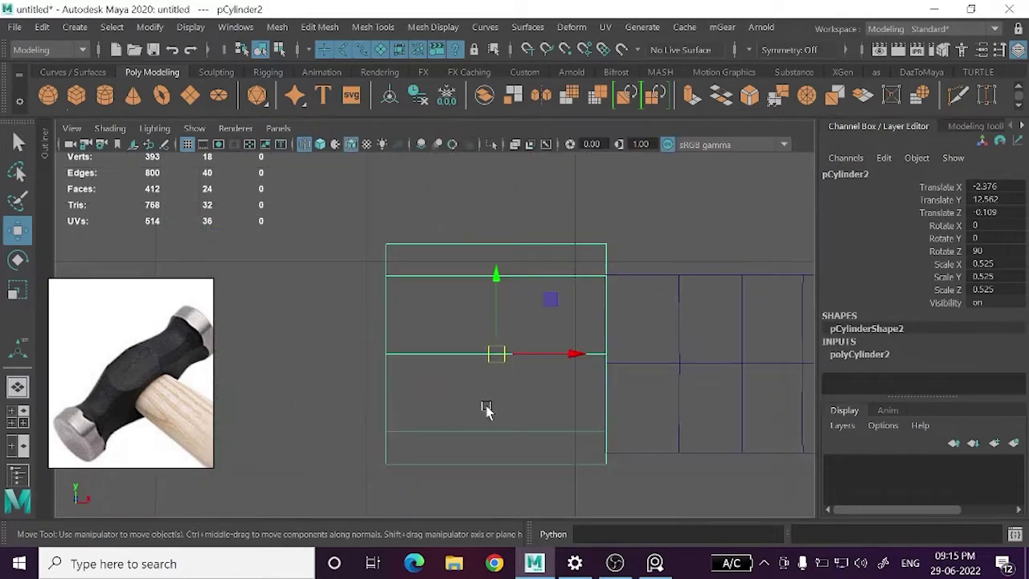
pyautogui.scroll(3, 482, 408)
pyautogui.press('r')
pyautogui.moveTo(499, 359)
pyautogui.mouseDown()
pyautogui.moveTo(450, 366)
pyautogui.moveTo(529, 366)
pyautogui.mouseUp()
pyautogui.press('w')
pyautogui.press('r')
pyautogui.press('w')
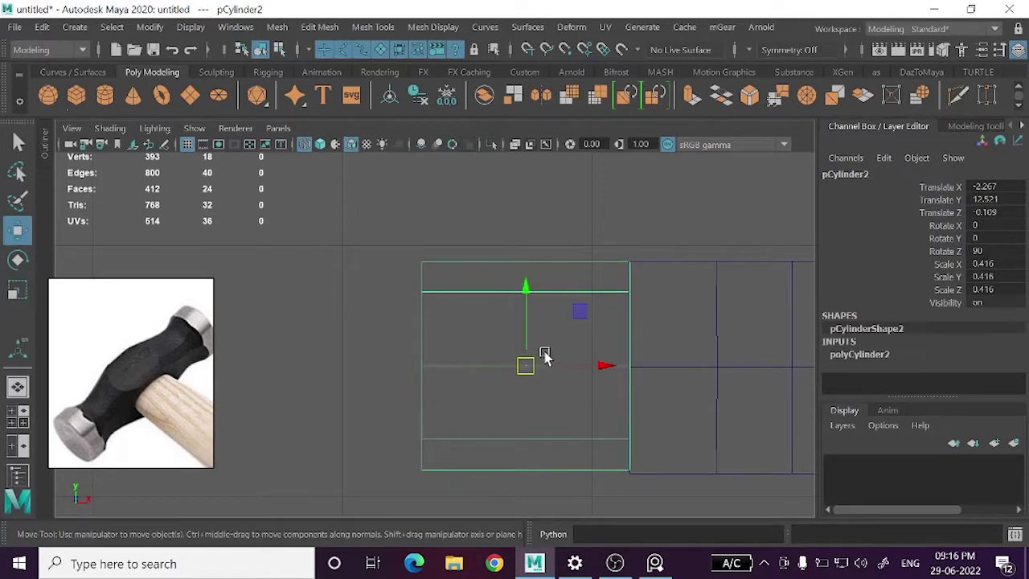
pyautogui.moveTo(521, 332); pyautogui.dragTo(522, 336)
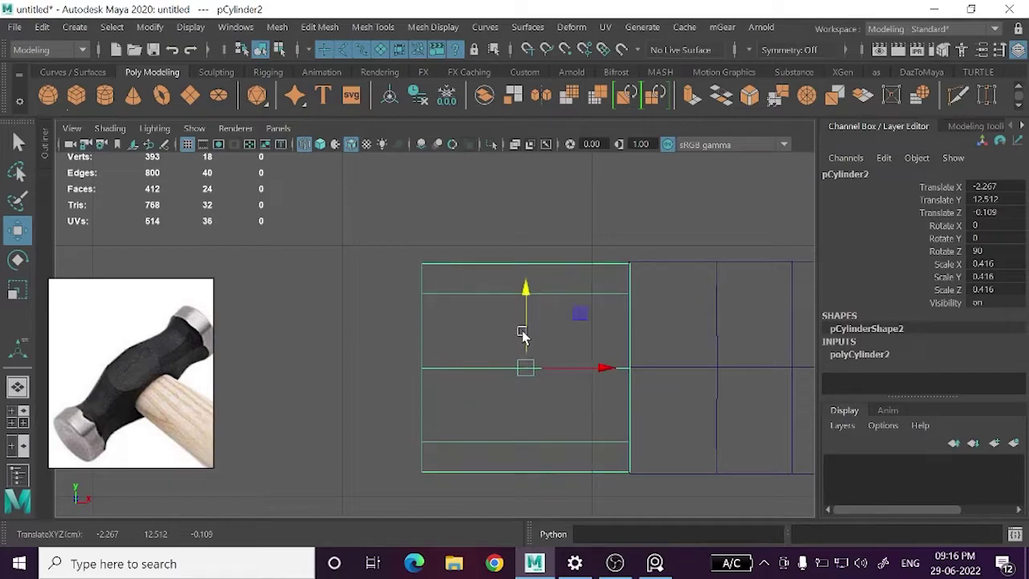
pyautogui.press('r')
pyautogui.moveTo(533, 367); pyautogui.dragTo(535, 367)
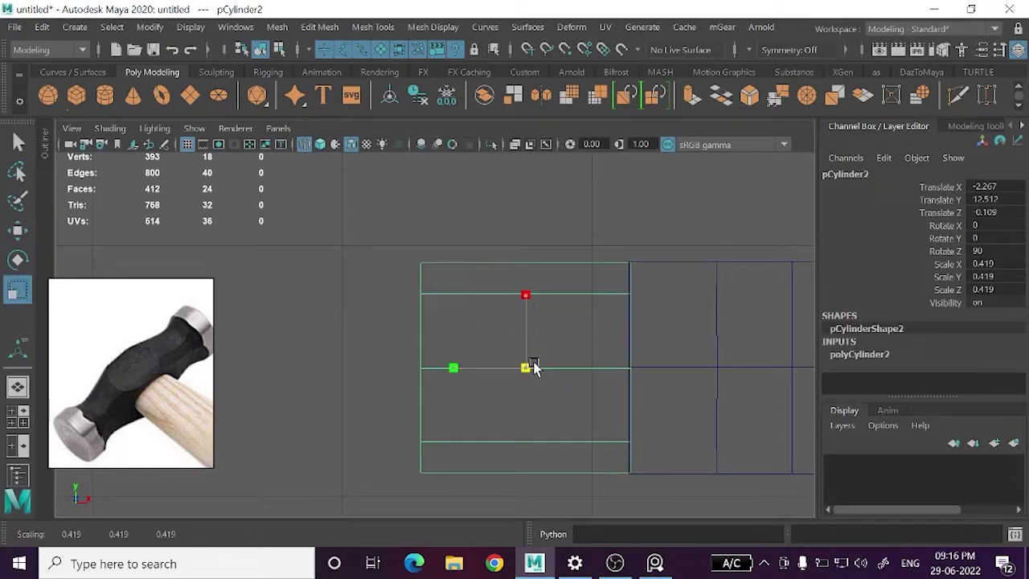
pyautogui.press('w')
pyautogui.moveTo(524, 336); pyautogui.dragTo(524, 337)
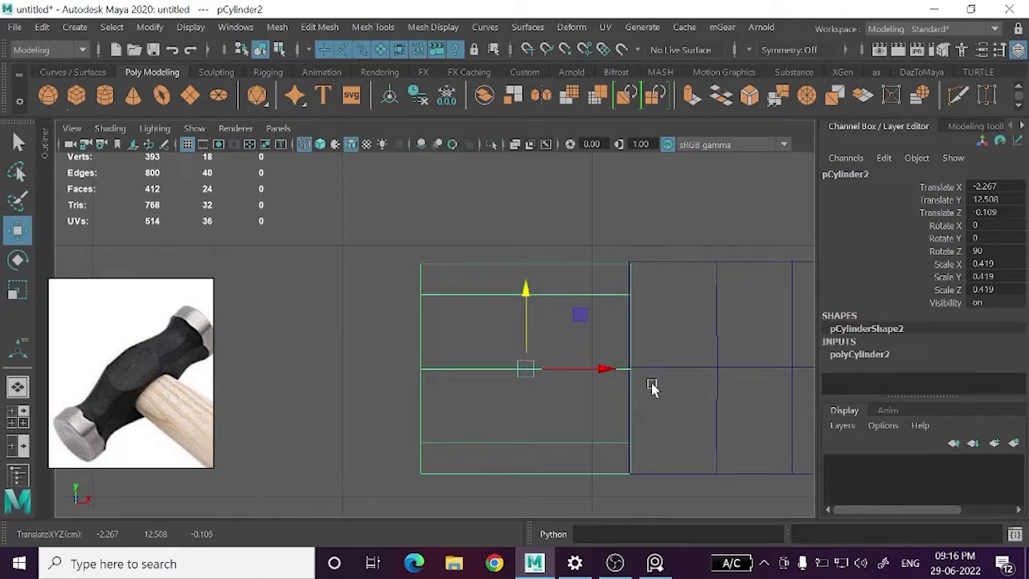
# - Reframe the view on the cylinder's edge and raise the cylinder slightly
pyautogui.scroll(3, 651, 387)
pyautogui.keyDown('alt'); pyautogui.moveTo(542, 407); pyautogui.dragTo(524, 337, button='middle'); pyautogui.keyUp('alt')
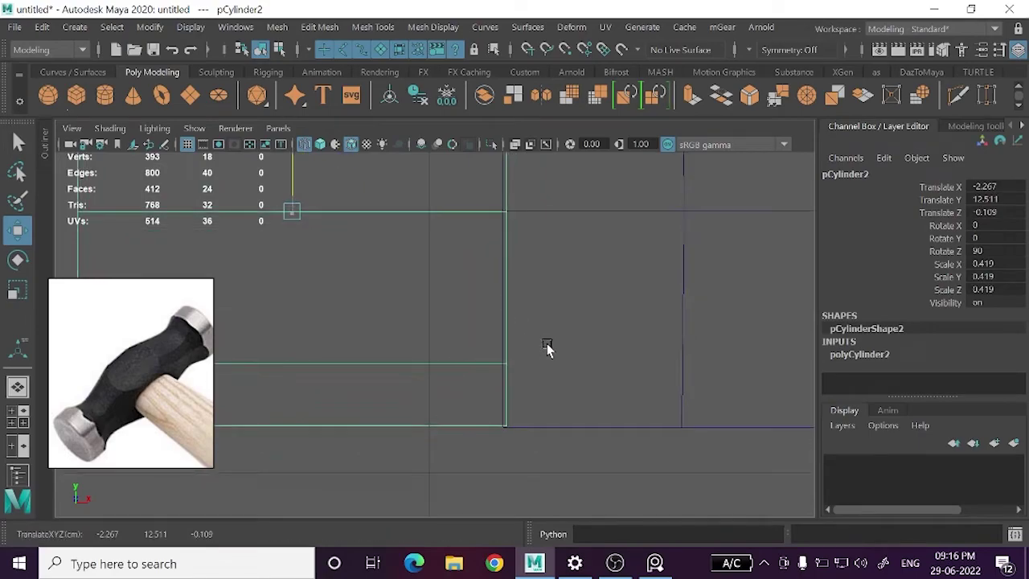
pyautogui.hotkey('alt', '`')
pyautogui.press('Escape')
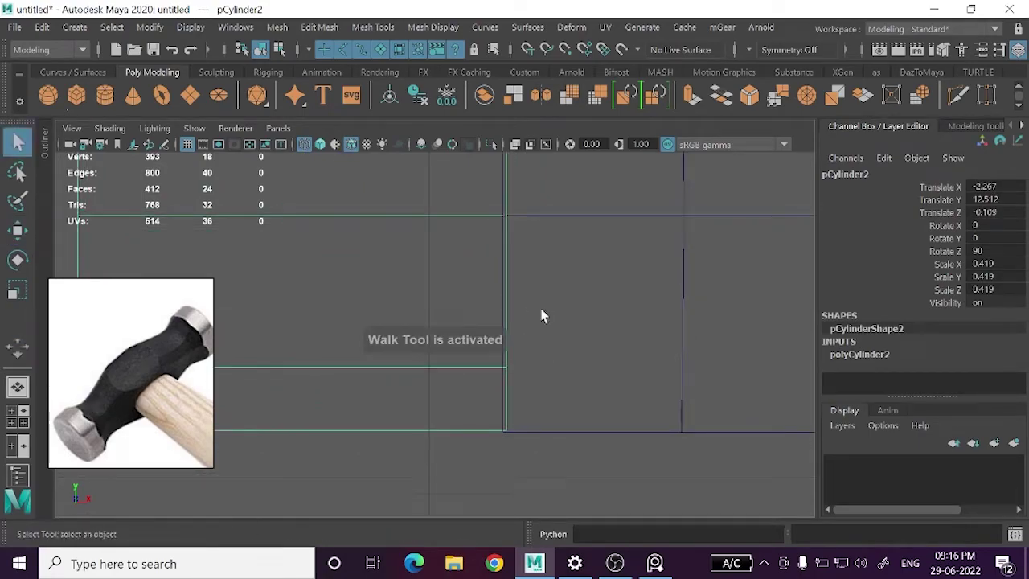
pyautogui.scroll(-2, 542, 315)
pyautogui.scroll(-3, 541, 340)
pyautogui.scroll(-5, 558, 303)
pyautogui.scroll(2, 418, 337)
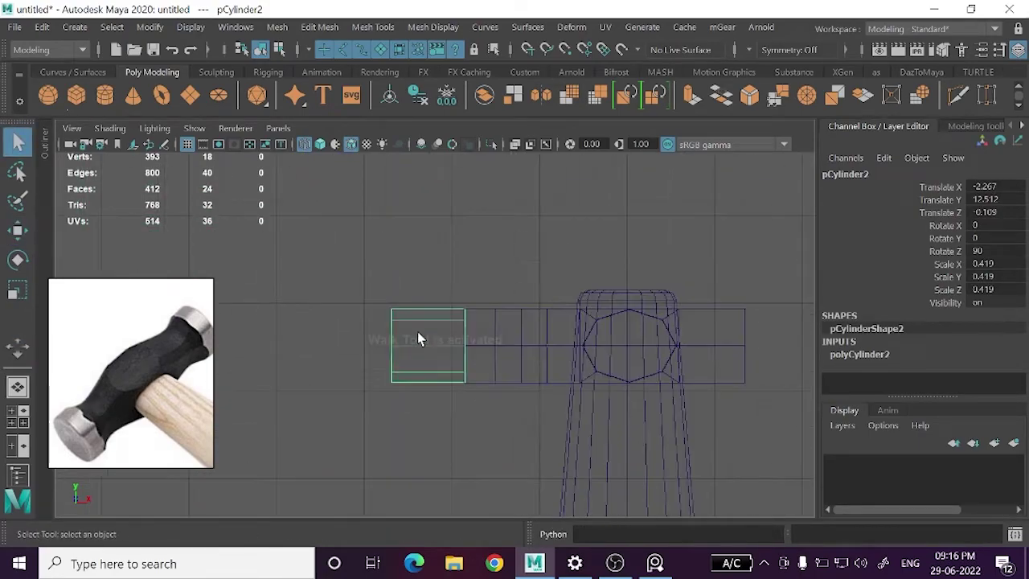
pyautogui.scroll(2, 418, 338)
pyautogui.scroll(2, 420, 340)
pyautogui.press('w')
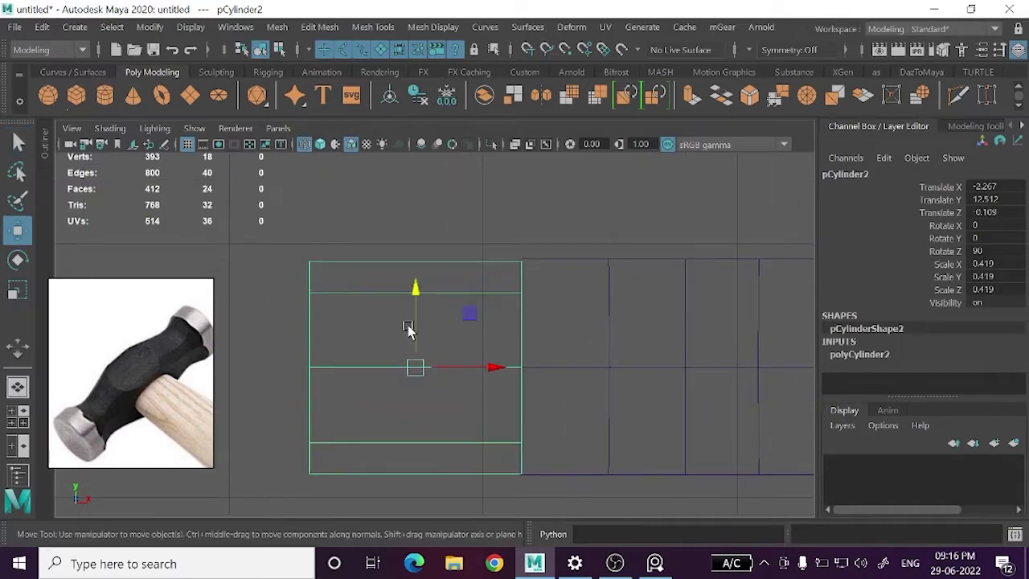
pyautogui.moveTo(407, 329); pyautogui.dragTo(411, 325)
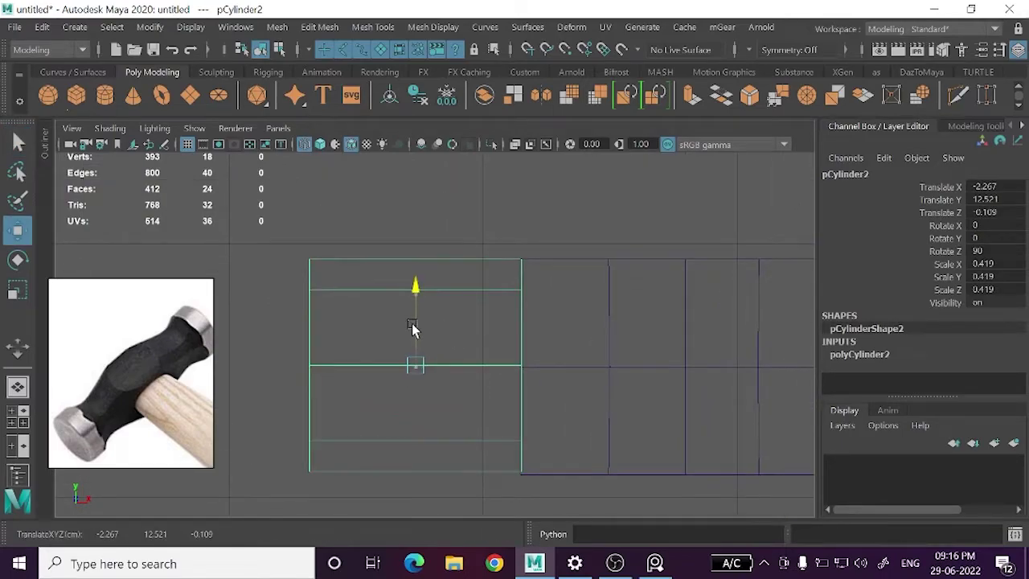
# - In the front view, slide the cylinder's left vertex column right to shorten the cap
pyautogui.press('space')
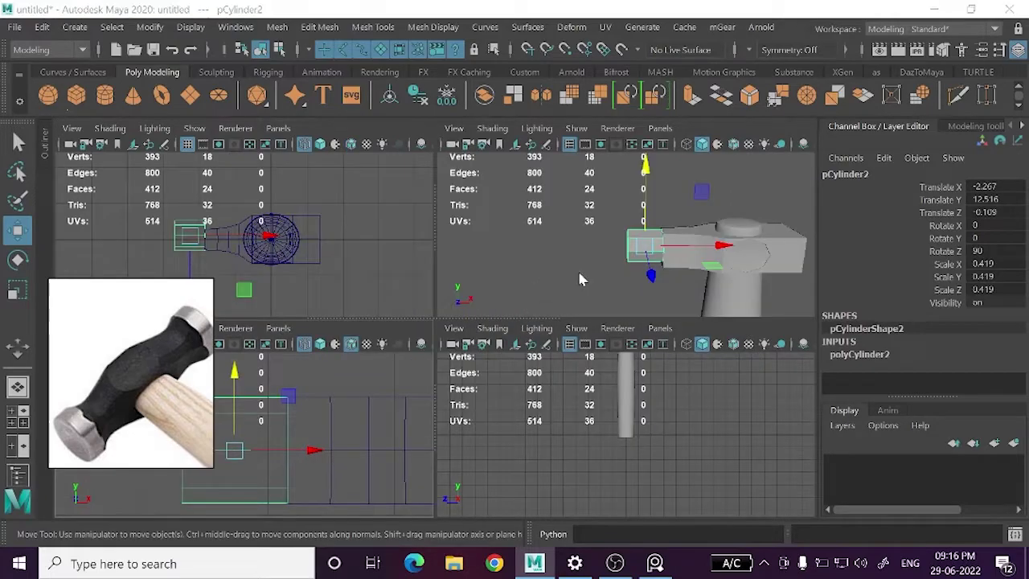
pyautogui.press('space')
pyautogui.moveTo(540, 305)
pyautogui.keyDown('alt'); pyautogui.mouseDown()
pyautogui.moveTo(539, 356)
pyautogui.moveTo(547, 340)
pyautogui.mouseUp(); pyautogui.keyUp('alt')
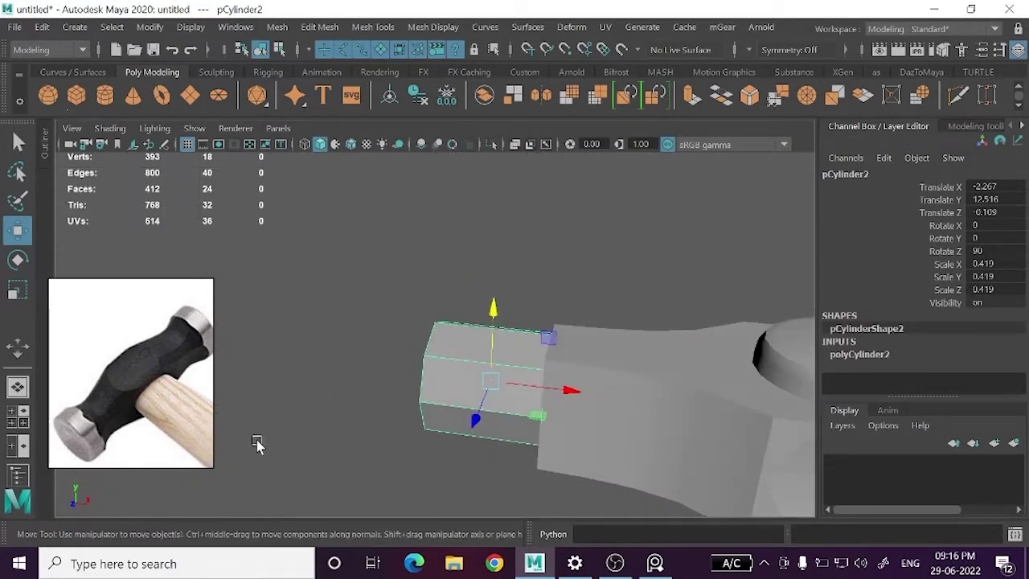
pyautogui.press('space')
pyautogui.press('space')
pyautogui.moveTo(449, 293); pyautogui.dragTo(393, 164, button='right')
pyautogui.moveTo(500, 524); pyautogui.dragTo(501, 520)
pyautogui.moveTo(515, 345); pyautogui.dragTo(549, 348)
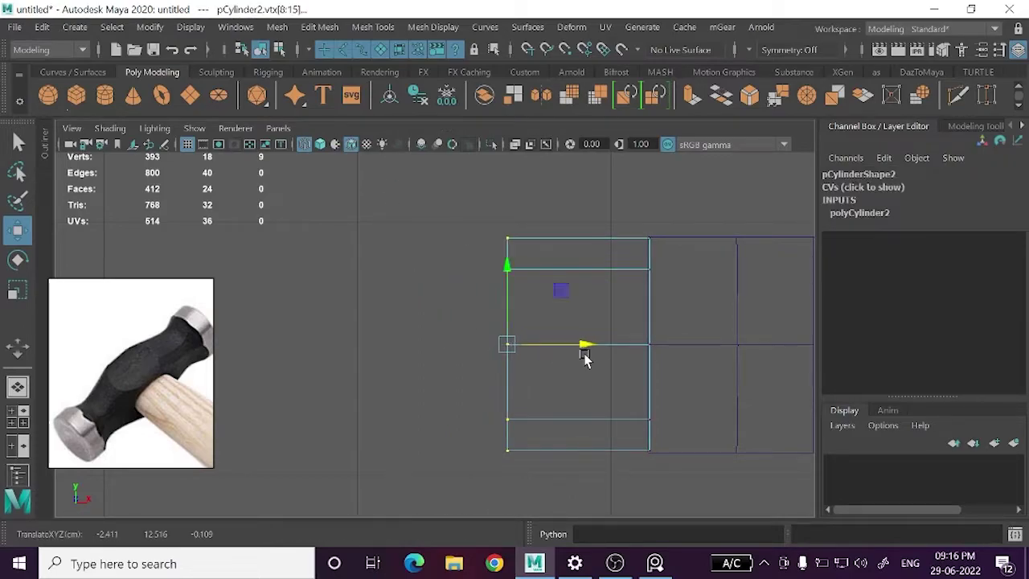
pyautogui.scroll(-6, 585, 359)
pyautogui.scroll(3, 576, 355)
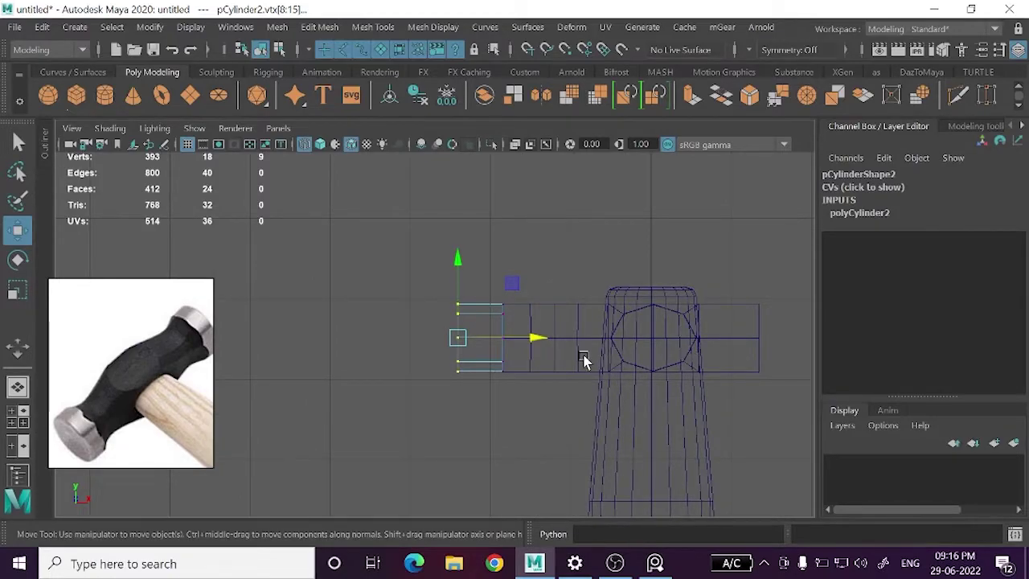
pyautogui.click(570, 306)
pyautogui.scroll(1, 560, 383)
# - Select the hammer head's neck vertices and try raising them, then undo the move
pyautogui.scroll(1, 560, 384)
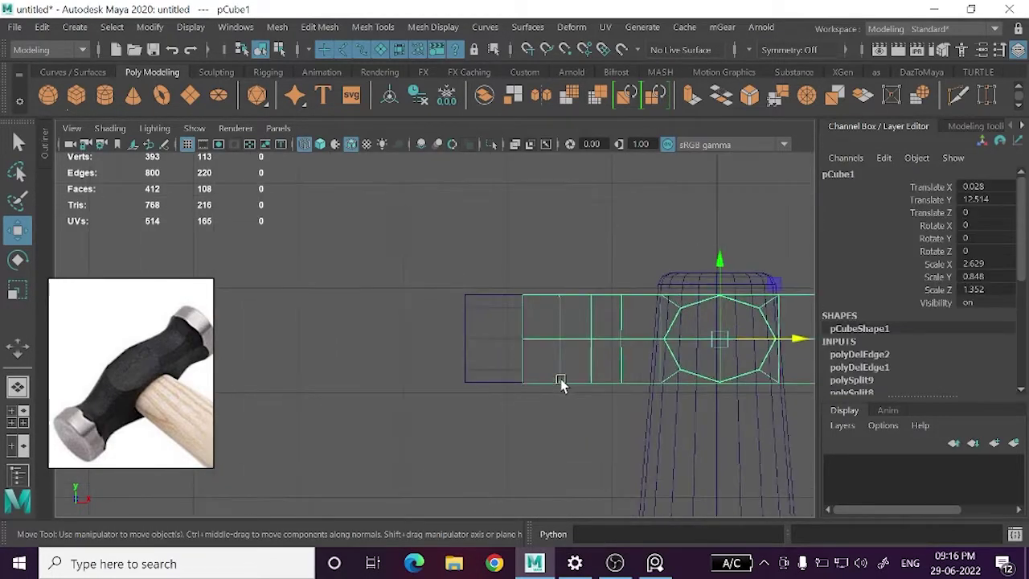
pyautogui.scroll(2, 514, 394)
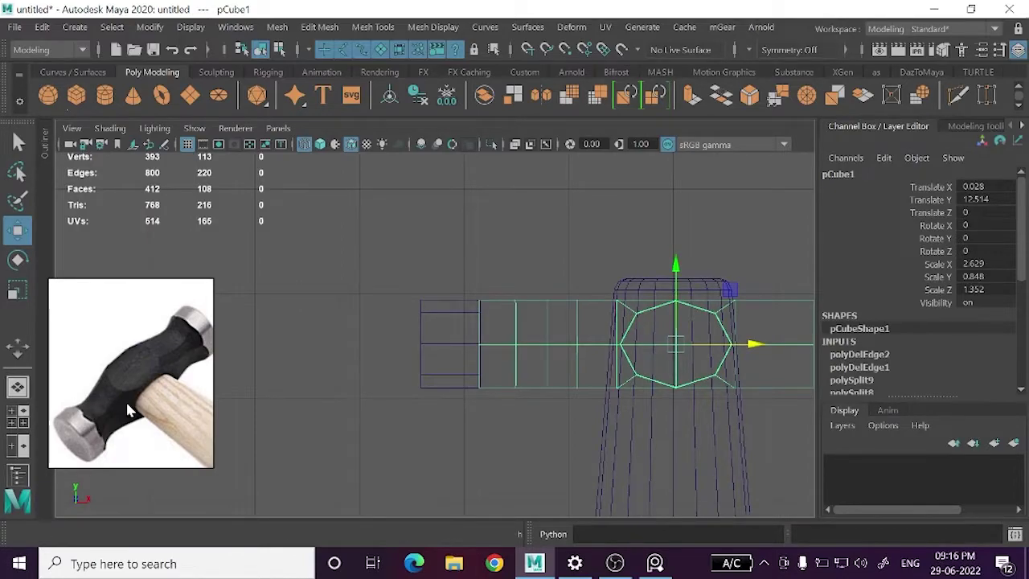
pyautogui.scroll(2, 127, 406)
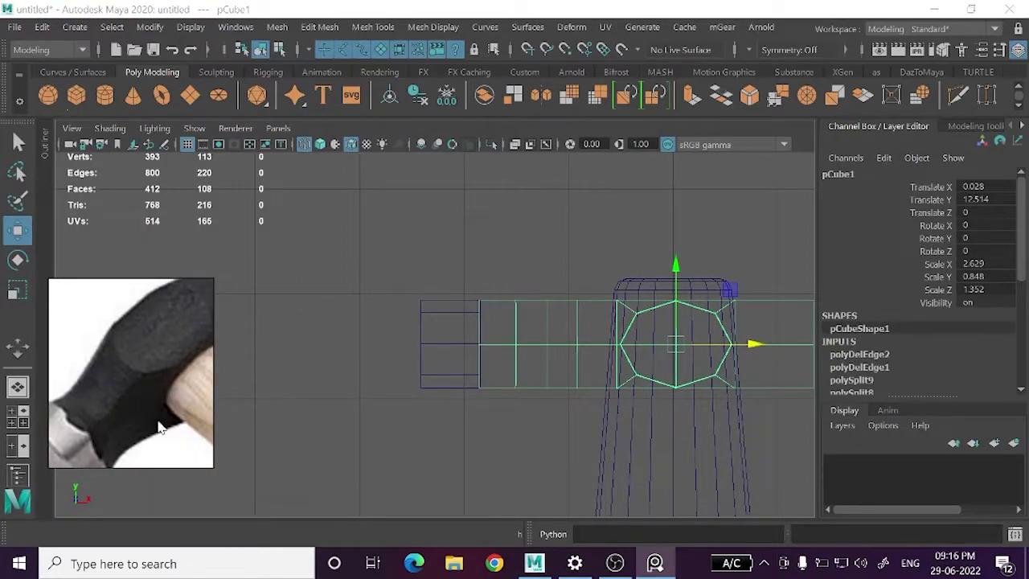
pyautogui.moveTo(549, 161); pyautogui.dragTo(436, 241, button='right')
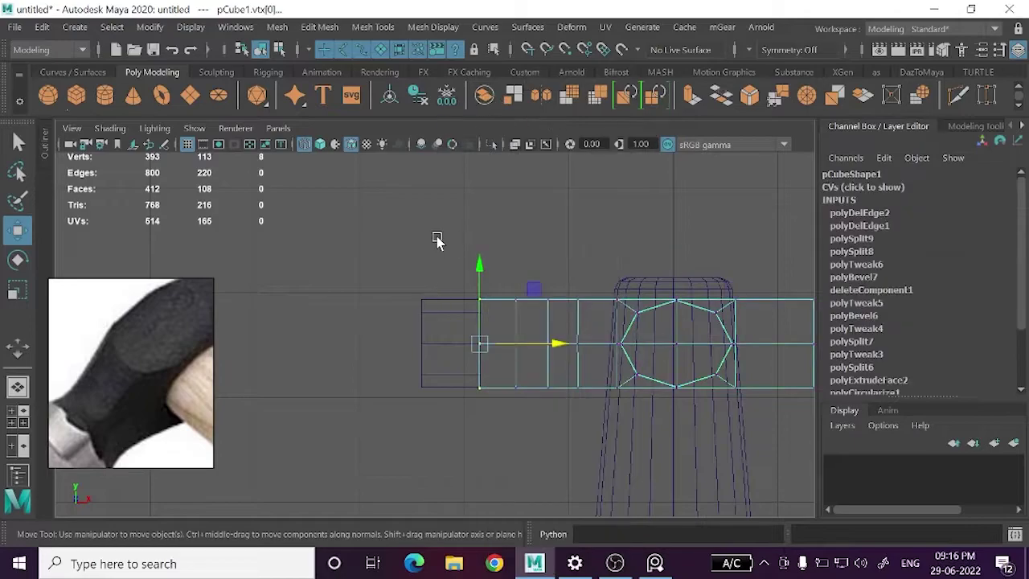
pyautogui.moveTo(597, 422); pyautogui.dragTo(597, 422)
pyautogui.press('space')
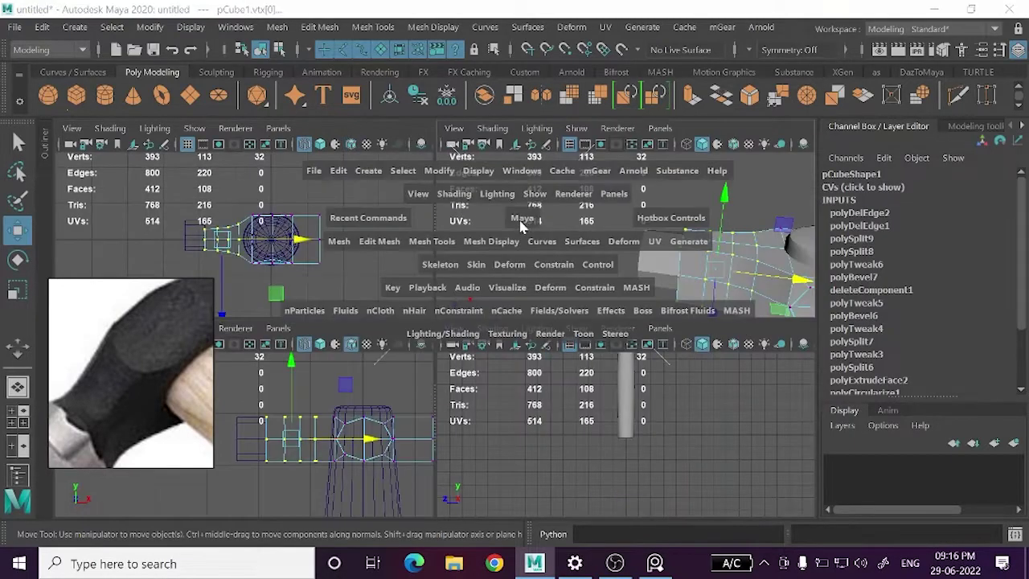
pyautogui.press('space')
pyautogui.keyDown('alt'); pyautogui.moveTo(595, 318); pyautogui.dragTo(501, 314); pyautogui.keyUp('alt')
pyautogui.press('r')
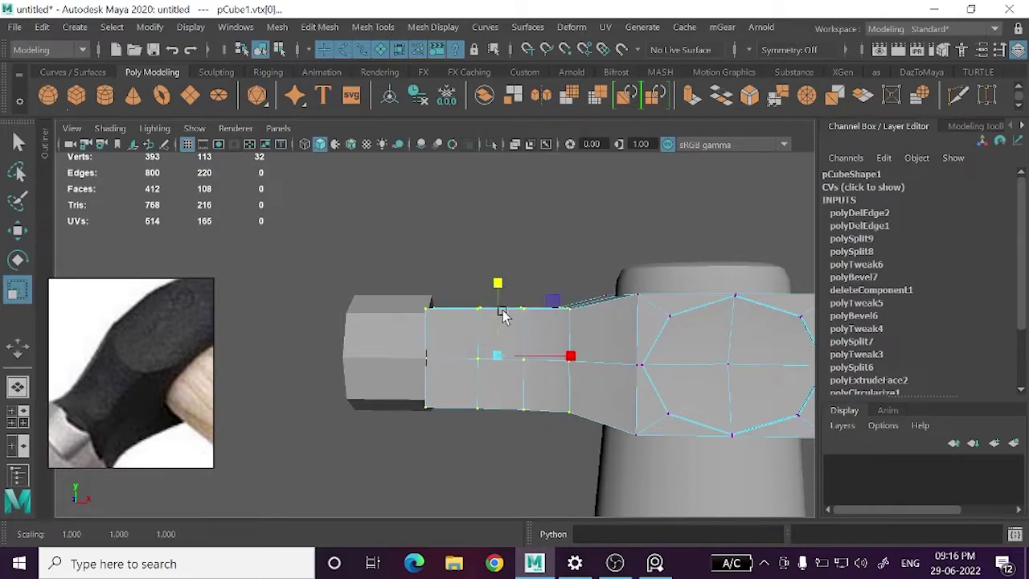
pyautogui.press('w')
pyautogui.keyDown('alt'); pyautogui.moveTo(501, 314); pyautogui.dragTo(509, 325); pyautogui.keyUp('alt')
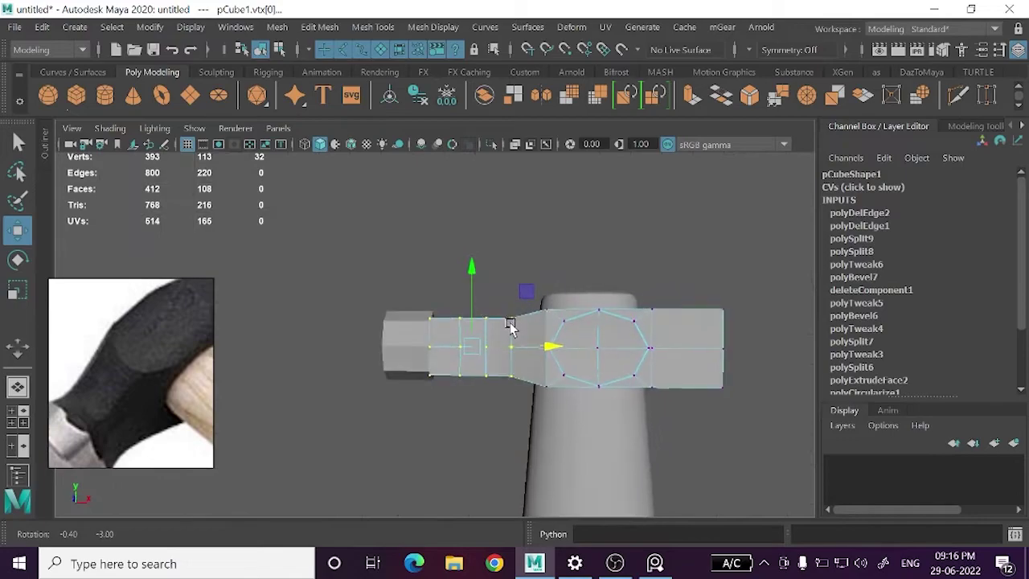
pyautogui.scroll(2, 492, 331)
pyautogui.keyDown('alt'); pyautogui.moveTo(466, 343); pyautogui.dragTo(471, 341, button='middle'); pyautogui.keyUp('alt')
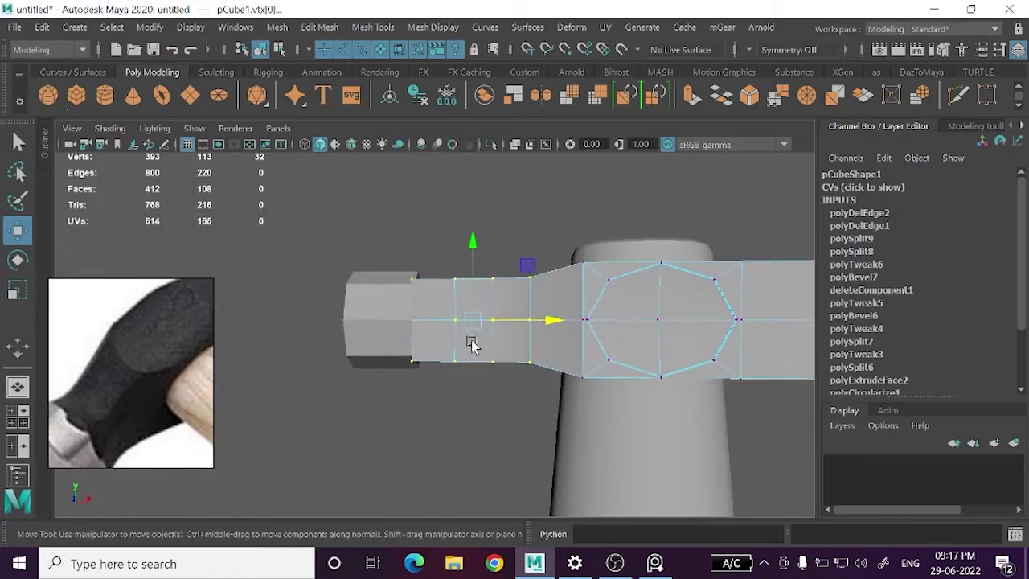
pyautogui.moveTo(472, 340); pyautogui.dragTo(473, 274)
pyautogui.hotkey('ctrl', 'z')
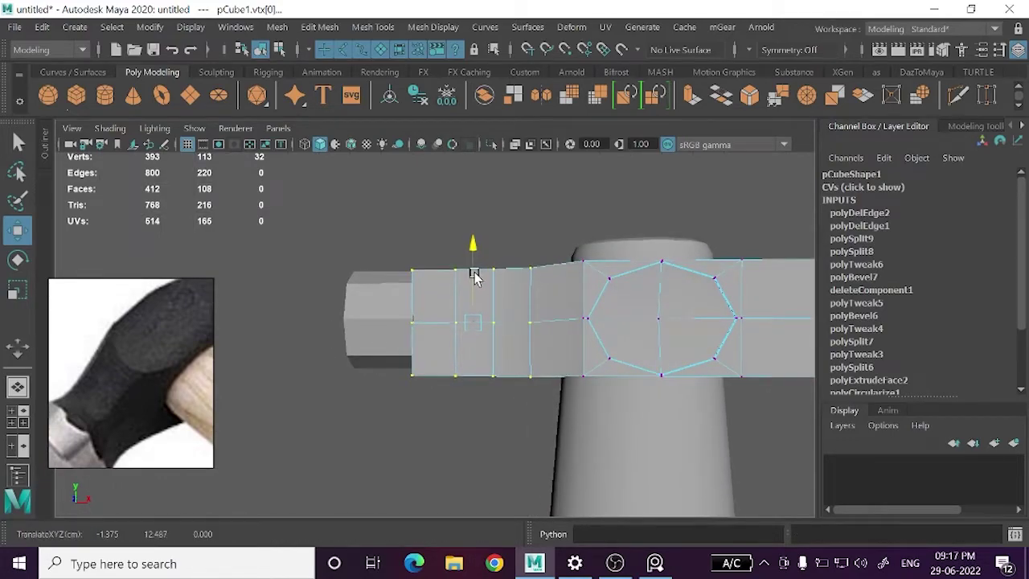
# - In wireframe, select the neck-end vertex loops and scale them vertically into a taper
pyautogui.press('4')
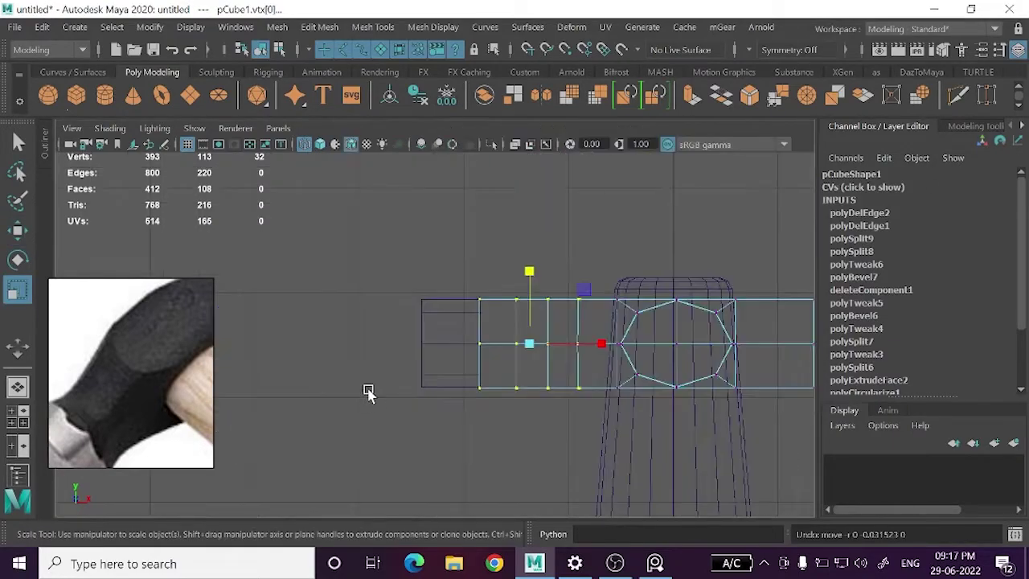
pyautogui.moveTo(524, 281); pyautogui.dragTo(529, 290)
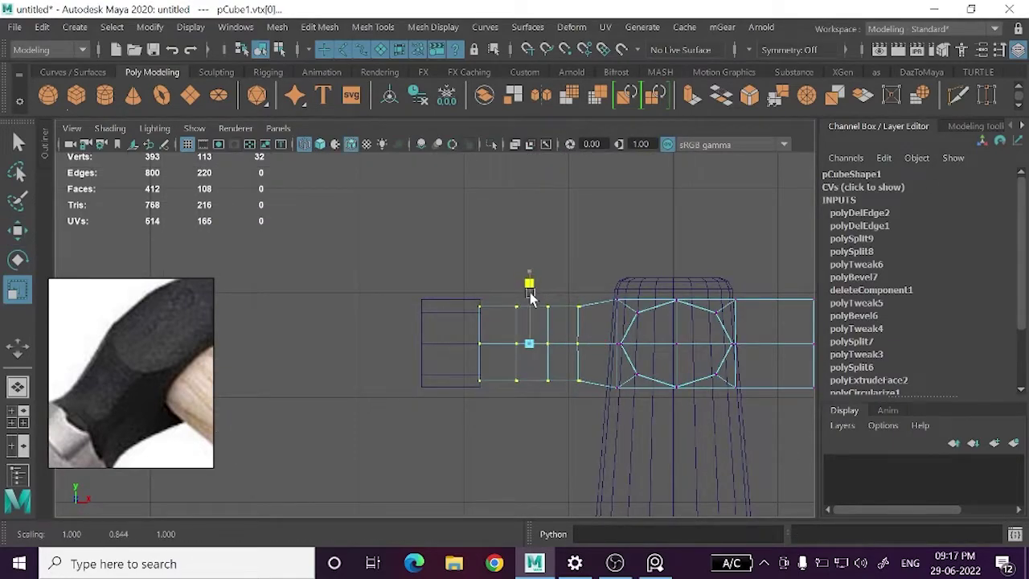
pyautogui.moveTo(447, 283); pyautogui.dragTo(556, 384)
pyautogui.moveTo(524, 301); pyautogui.dragTo(504, 290)
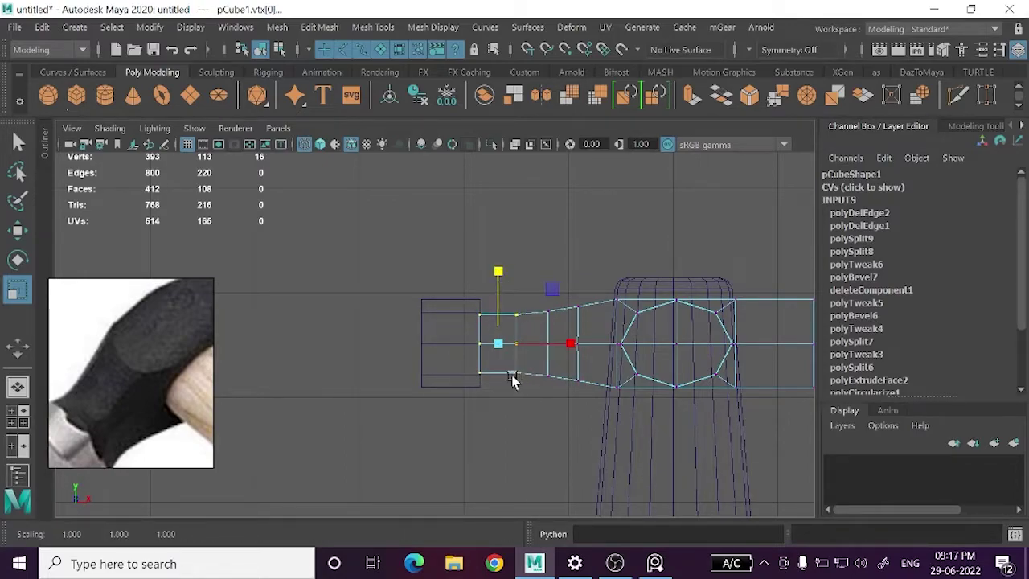
pyautogui.press('space')
pyautogui.press('space')
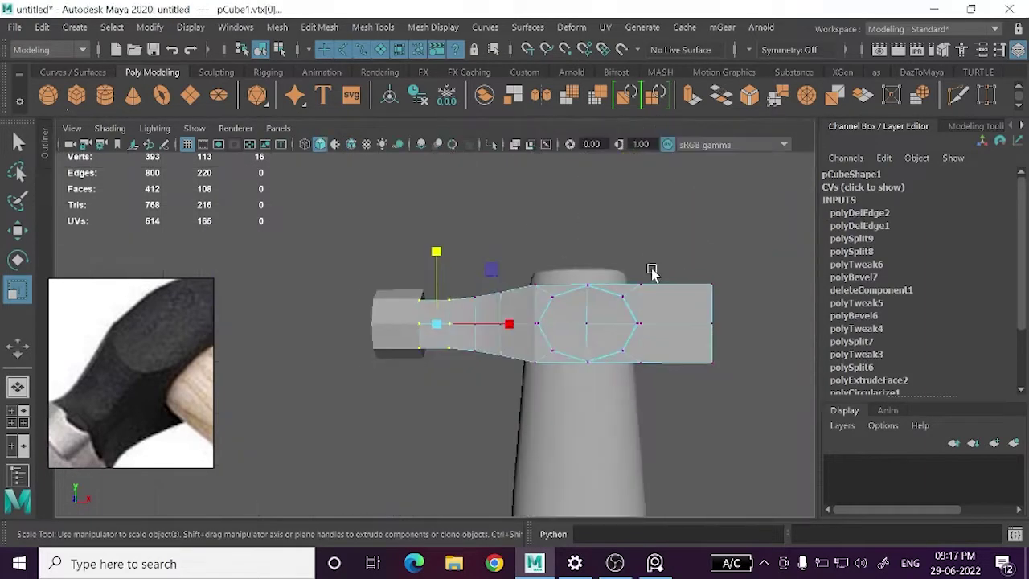
pyautogui.moveTo(651, 268)
pyautogui.keyDown('alt'); pyautogui.mouseDown()
pyautogui.moveTo(643, 305)
pyautogui.moveTo(662, 361)
pyautogui.moveTo(689, 229)
pyautogui.mouseUp(); pyautogui.keyUp('alt')
# - Return the hammer head to object mode and select the end-cap cylinder
pyautogui.moveTo(689, 228); pyautogui.dragTo(739, 124, button='right')
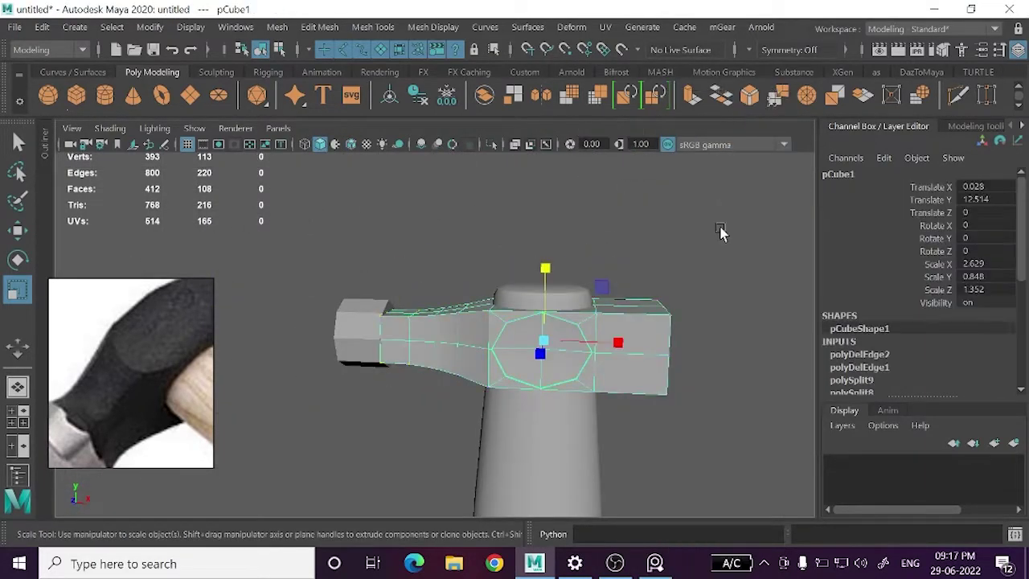
pyautogui.click(721, 230)
pyautogui.moveTo(715, 265)
pyautogui.keyDown('alt'); pyautogui.mouseDown()
pyautogui.moveTo(696, 326)
pyautogui.moveTo(684, 328)
pyautogui.moveTo(668, 356)
pyautogui.moveTo(471, 301)
pyautogui.mouseUp(); pyautogui.keyUp('alt')
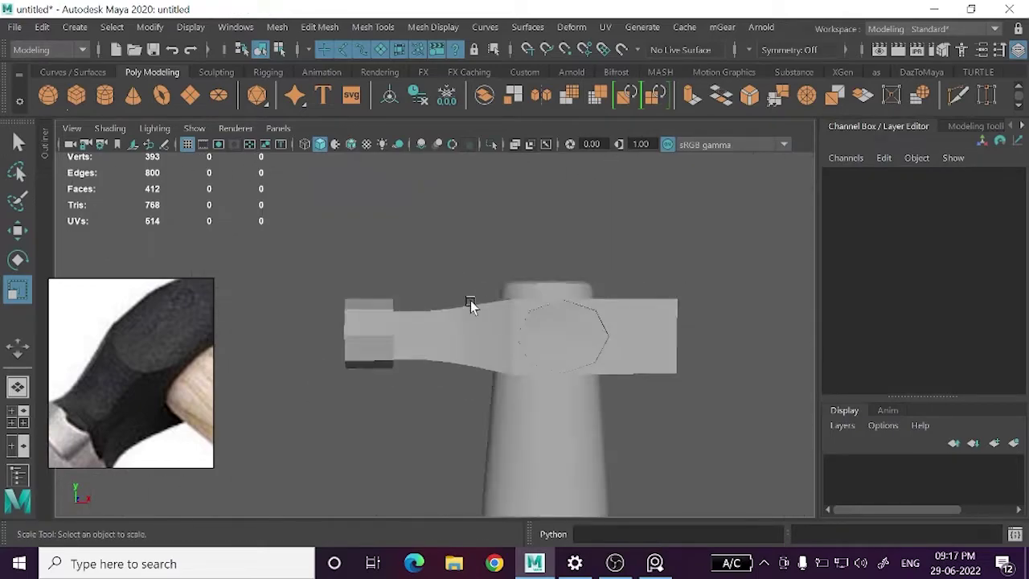
pyautogui.click(466, 317)
pyautogui.moveTo(402, 370)
pyautogui.keyDown('alt'); pyautogui.mouseDown()
pyautogui.moveTo(386, 368)
pyautogui.moveTo(385, 337)
pyautogui.mouseUp(); pyautogui.keyUp('alt')
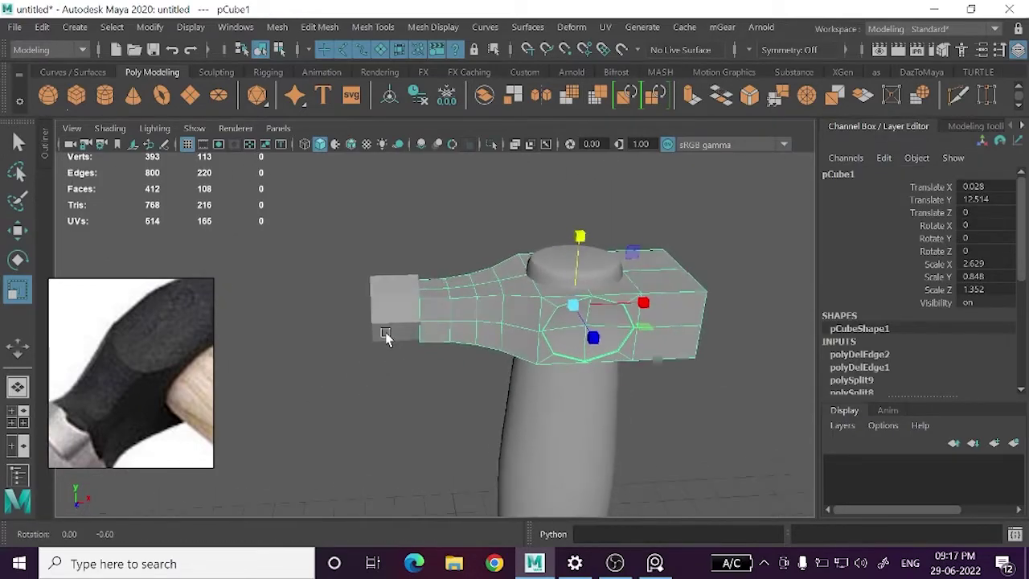
pyautogui.scroll(3, 386, 330)
pyautogui.scroll(2, 392, 331)
pyautogui.click(393, 333)
pyautogui.press('space')
pyautogui.press('space')
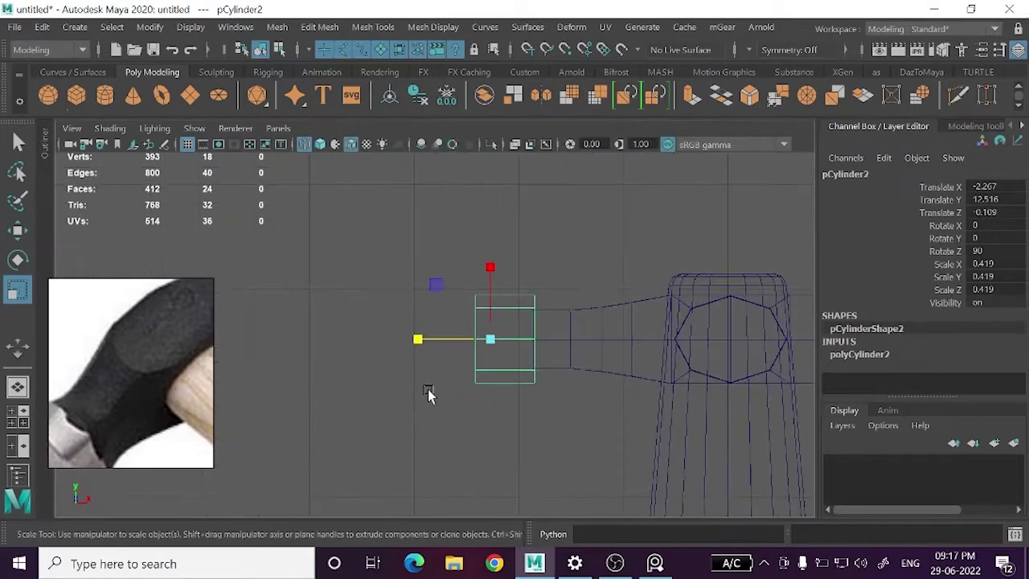
# - Shrink the end-cap cylinder uniformly and slide it slightly right
pyautogui.scroll(3, 450, 378)
pyautogui.moveTo(533, 342); pyautogui.dragTo(496, 346)
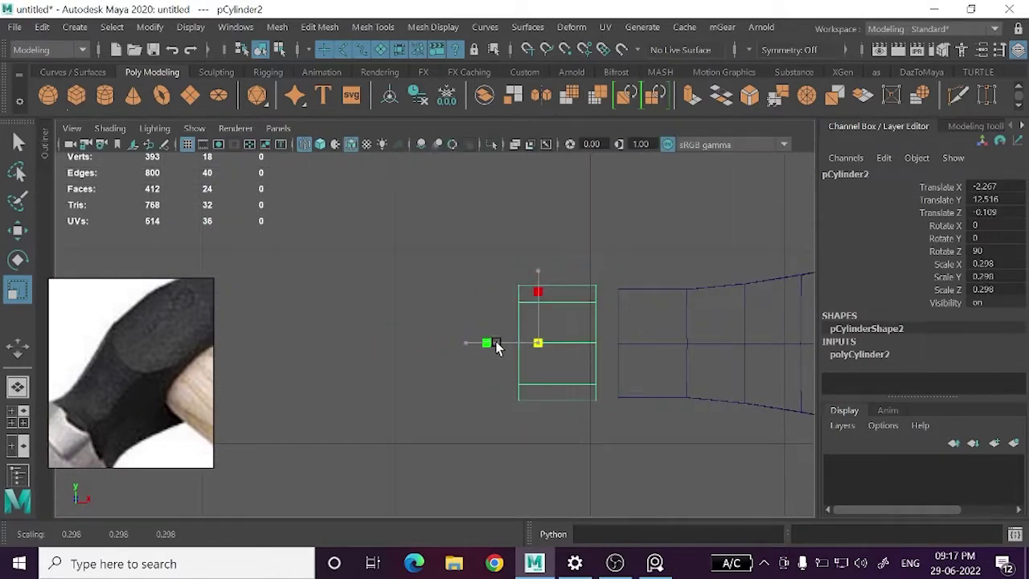
pyautogui.moveTo(586, 336); pyautogui.dragTo(601, 344)
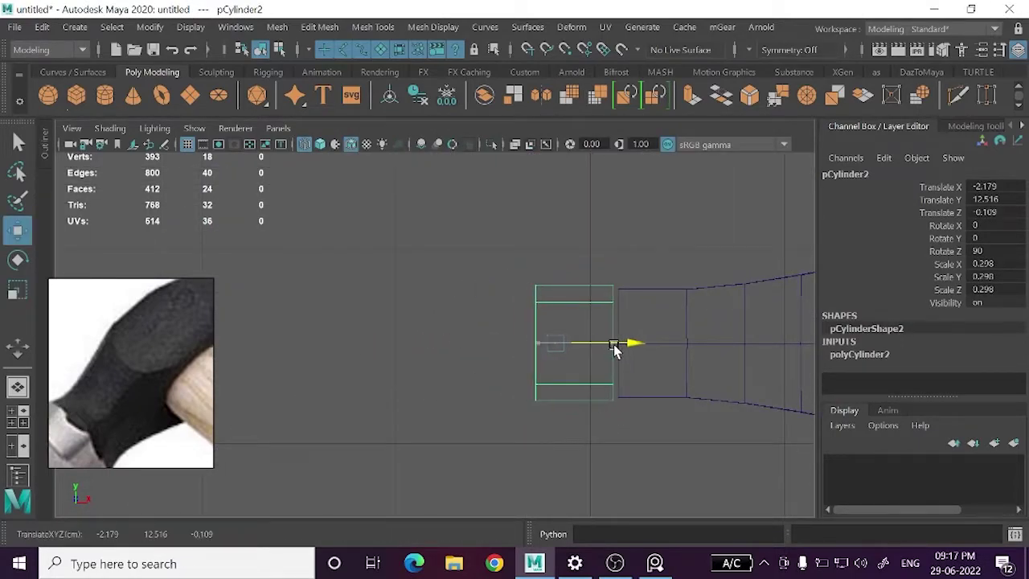
pyautogui.scroll(2, 615, 349)
pyautogui.scroll(2, 595, 354)
pyautogui.scroll(1, 547, 361)
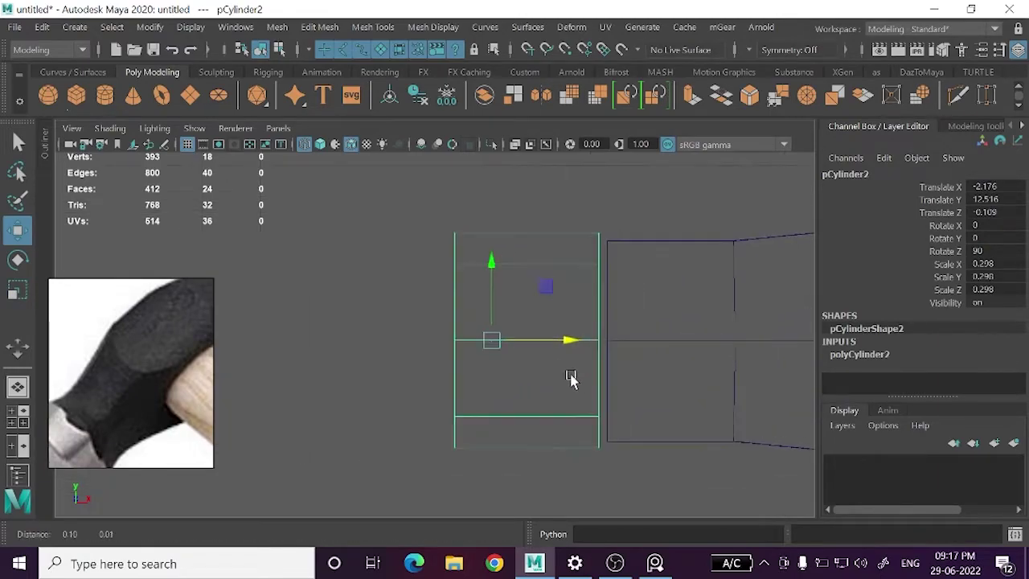
pyautogui.scroll(1, 572, 378)
pyautogui.press('r')
pyautogui.moveTo(448, 356); pyautogui.dragTo(482, 357)
# - Delete the cylinder's history, freeze its transforms, and slide it right against the neck
pyautogui.click(427, 98)
pyautogui.click(449, 97)
pyautogui.press('w')
pyautogui.moveTo(553, 358); pyautogui.dragTo(560, 362)
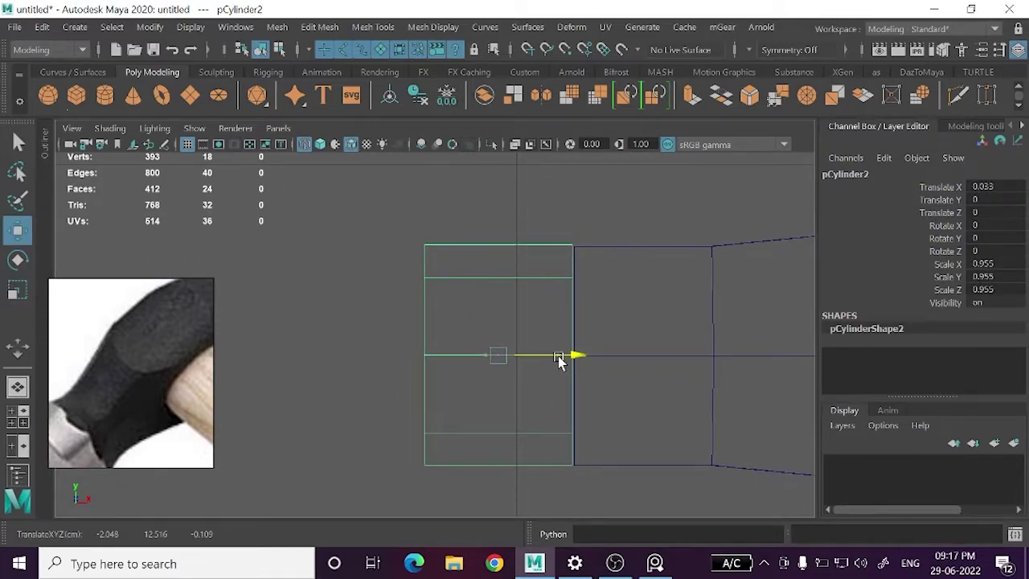
pyautogui.moveTo(558, 357); pyautogui.dragTo(560, 358)
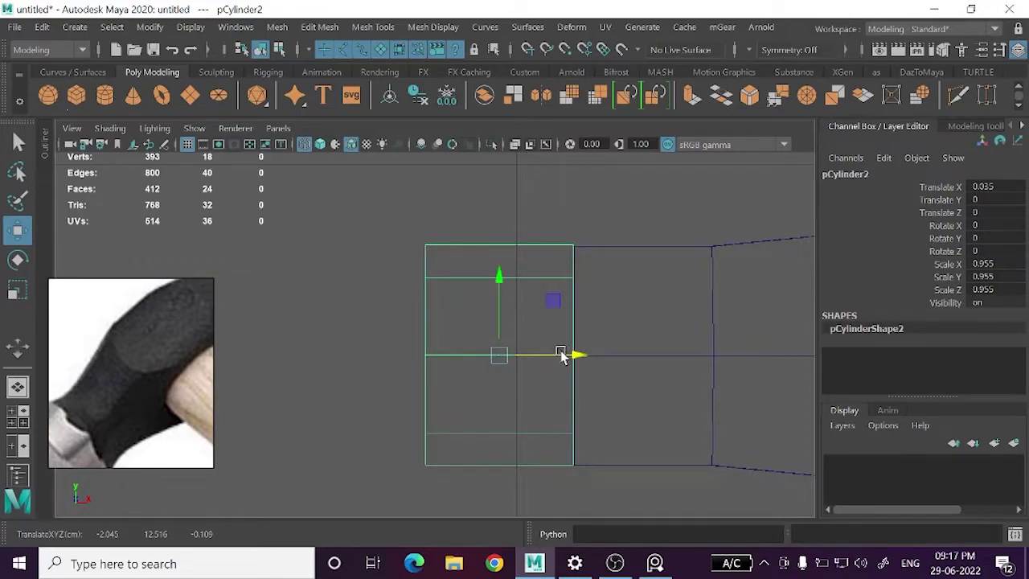
pyautogui.scroll(2, 561, 356)
pyautogui.scroll(2, 584, 305)
# - Fine-tune the cylinder to uniform scale 0.951 at Translate X 0.035
pyautogui.press('r')
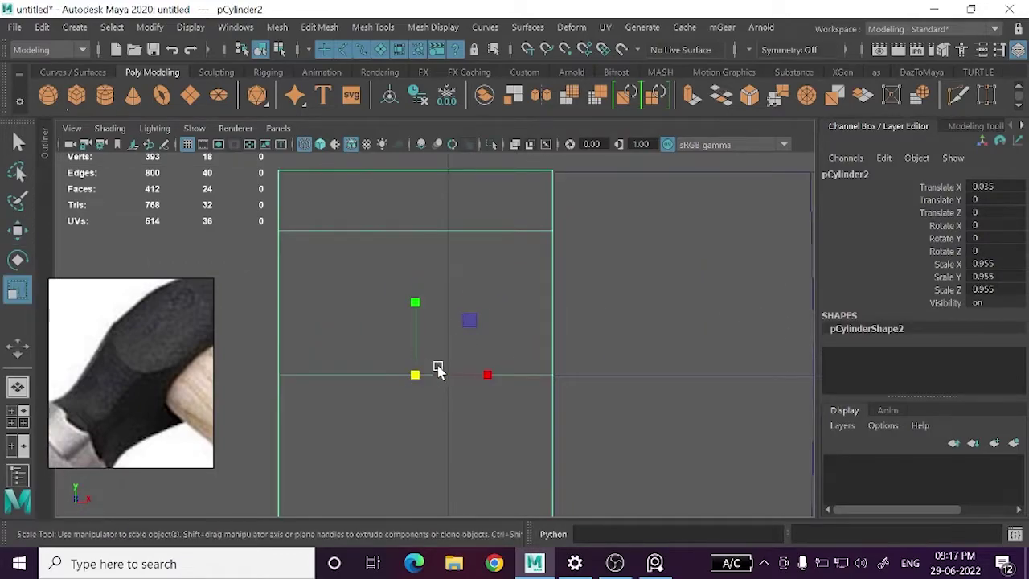
pyautogui.moveTo(417, 376); pyautogui.dragTo(414, 375)
pyautogui.press('w')
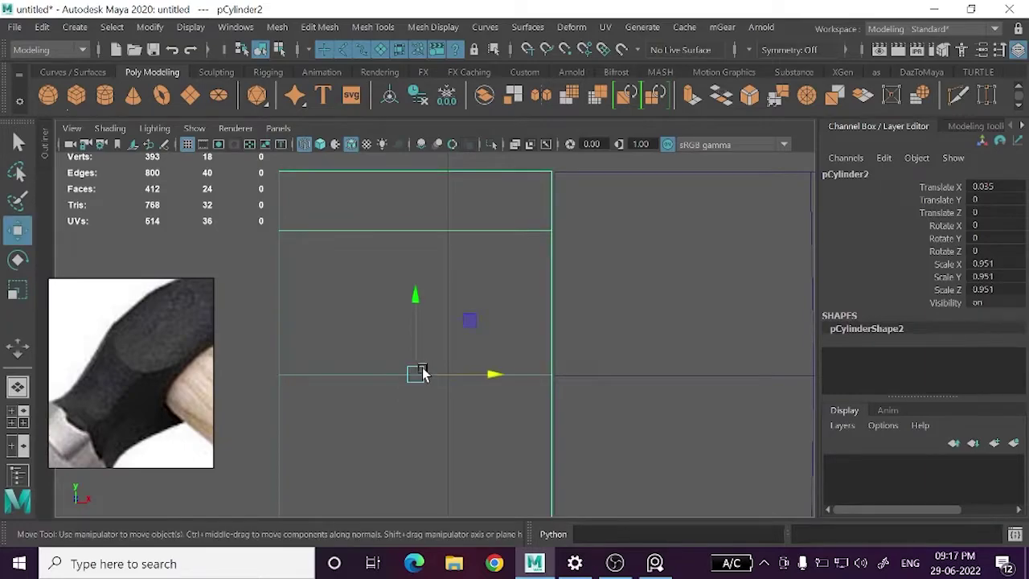
pyautogui.scroll(-5, 438, 366)
pyautogui.scroll(3, 437, 365)
pyautogui.scroll(5, 437, 366)
pyautogui.scroll(3, 438, 366)
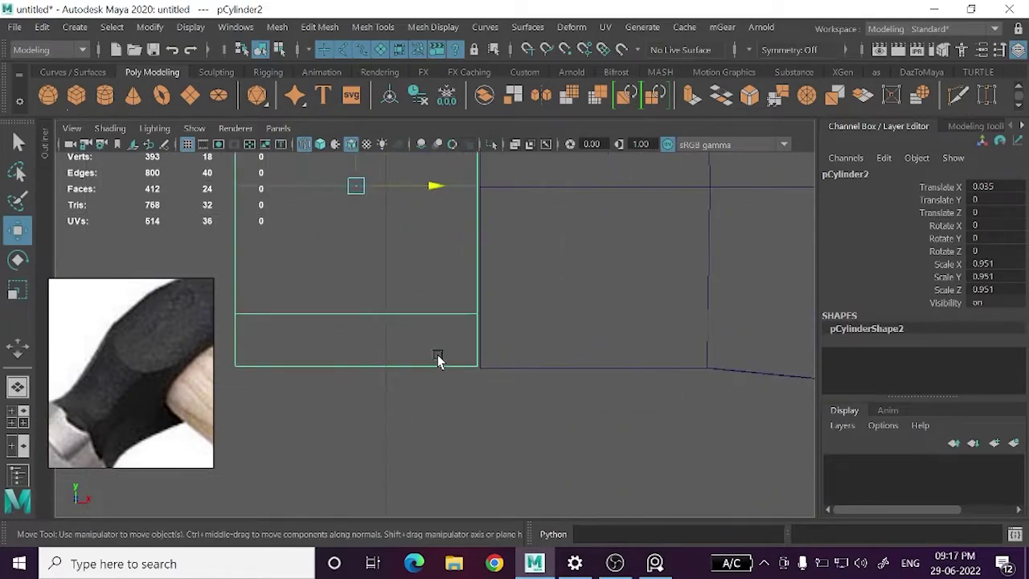
pyautogui.moveTo(616, 293)
pyautogui.keyDown('alt'); pyautogui.mouseDown()
pyautogui.moveTo(632, 275)
pyautogui.moveTo(570, 379)
pyautogui.moveTo(592, 329)
pyautogui.moveTo(523, 389)
pyautogui.moveTo(553, 407)
pyautogui.mouseUp(); pyautogui.keyUp('alt')
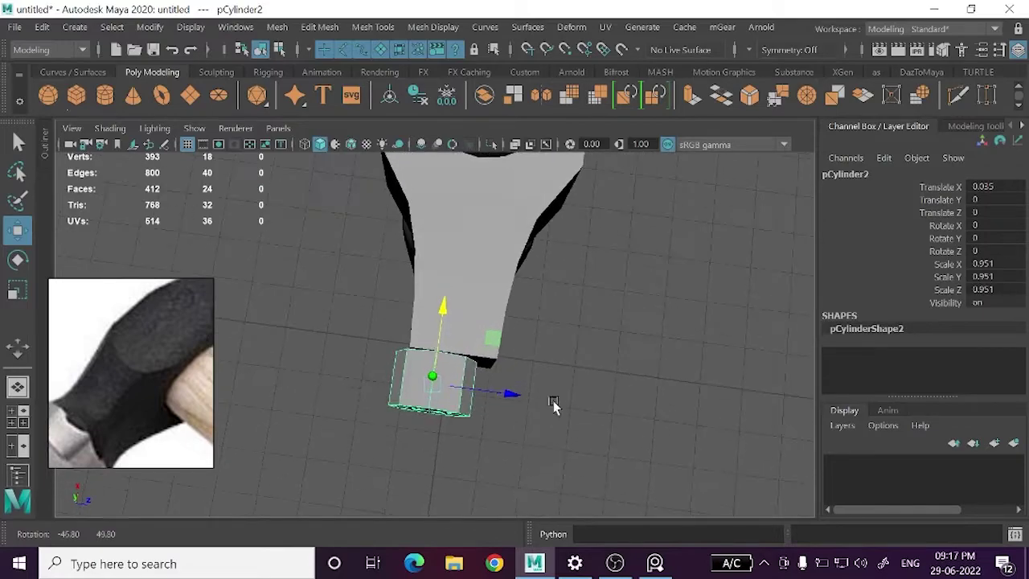
# - Push the cylinder's bottom faces slightly along Z, then select the cap piece
pyautogui.click(354, 147)
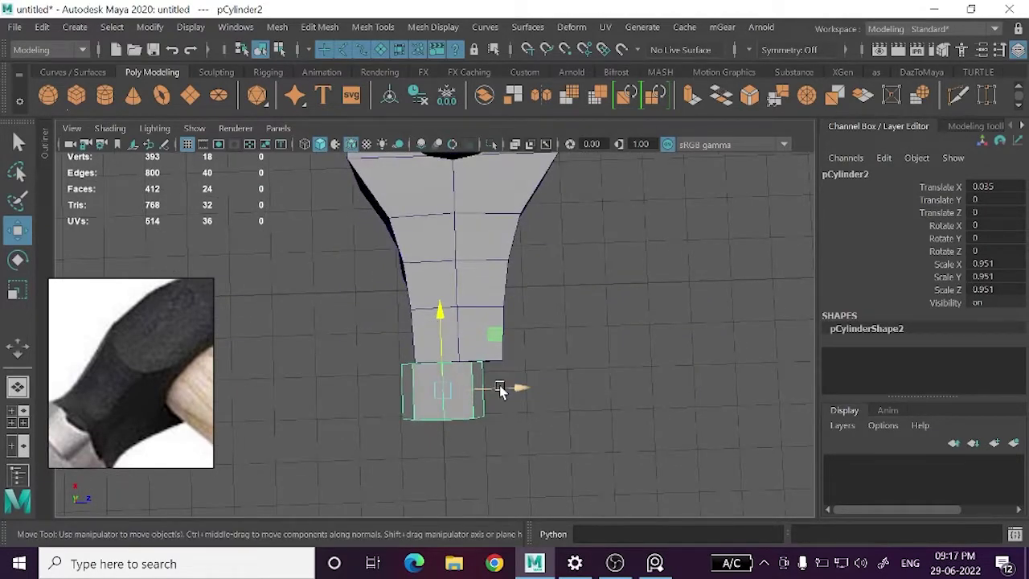
pyautogui.moveTo(515, 389); pyautogui.dragTo(470, 392)
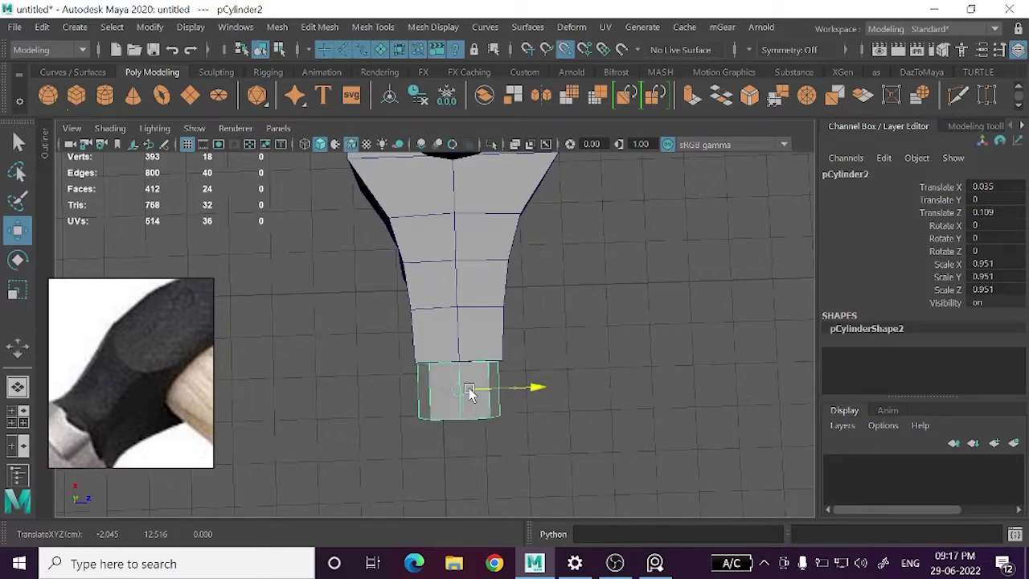
pyautogui.click(547, 421)
pyautogui.keyDown('alt'); pyautogui.moveTo(547, 420); pyautogui.dragTo(492, 380); pyautogui.keyUp('alt')
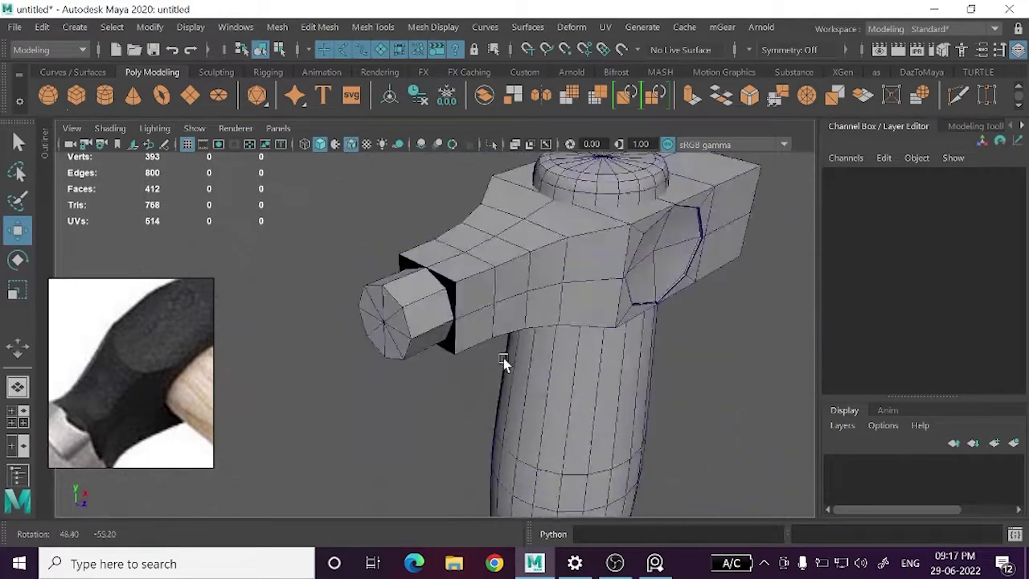
pyautogui.click(474, 371)
pyautogui.moveTo(464, 416)
pyautogui.keyDown('alt'); pyautogui.mouseDown()
pyautogui.moveTo(424, 412)
pyautogui.moveTo(499, 361)
pyautogui.moveTo(461, 349)
pyautogui.moveTo(475, 389)
pyautogui.mouseUp(); pyautogui.keyUp('alt')
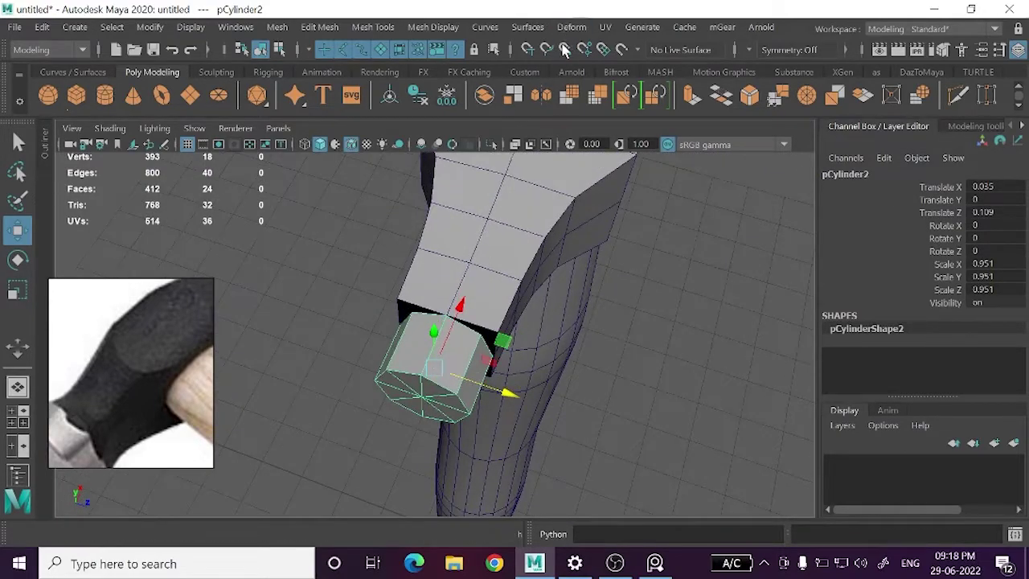
# - Toggle Snap to Grid and test several cap moves, undoing each one
pyautogui.click(527, 50)
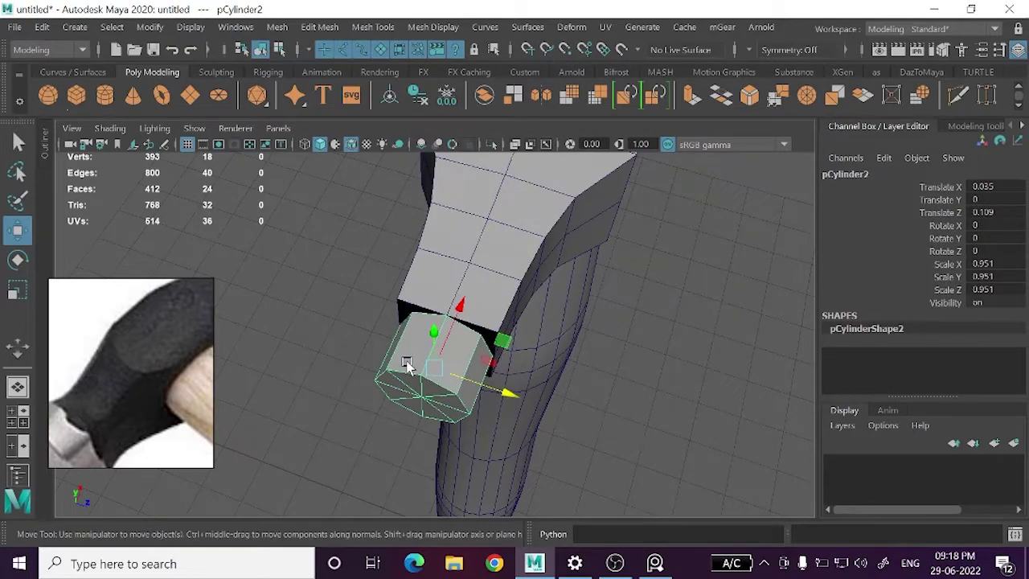
pyautogui.click(528, 50)
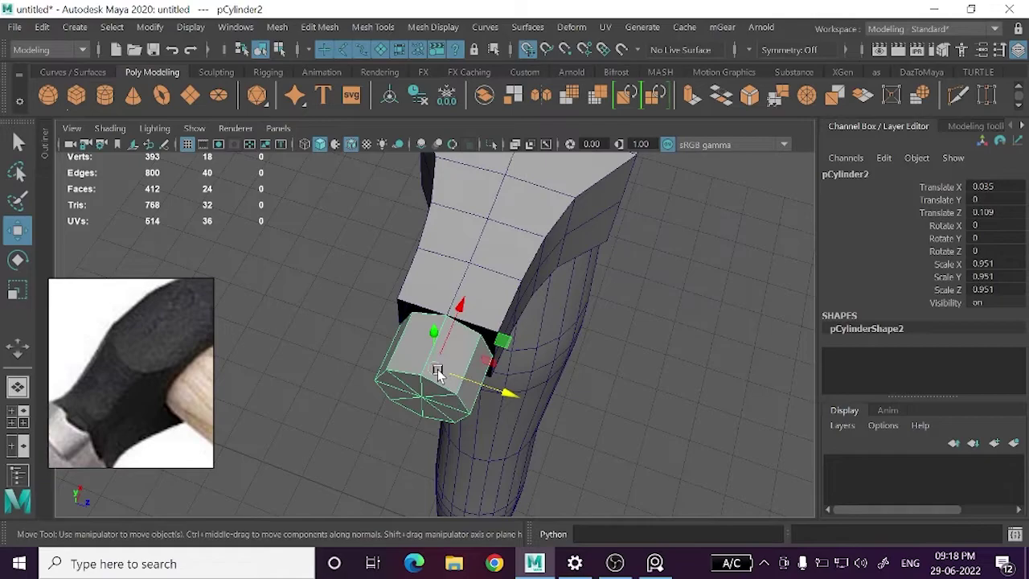
pyautogui.moveTo(437, 372); pyautogui.dragTo(632, 310)
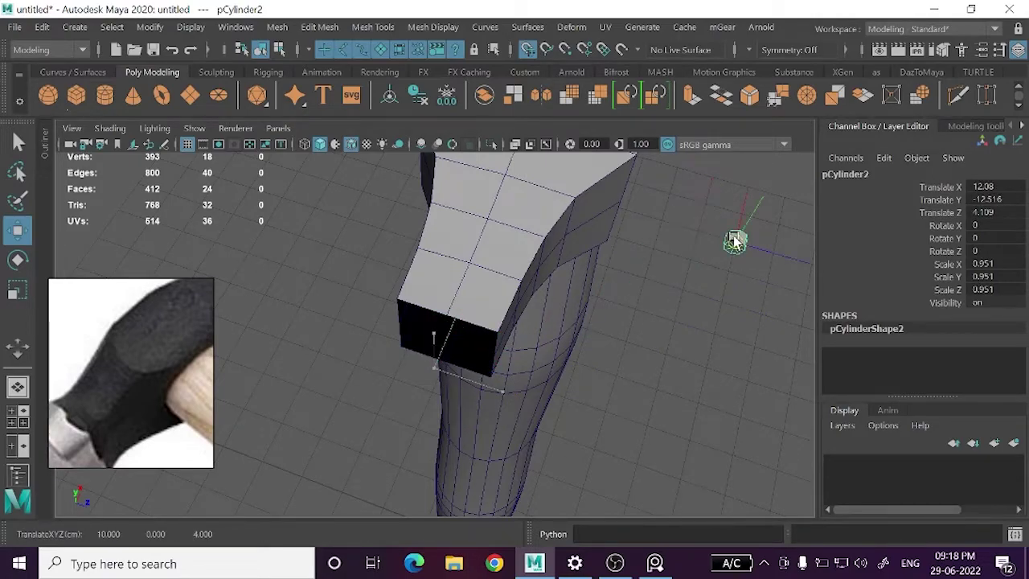
pyautogui.hotkey('ctrl', 'z')
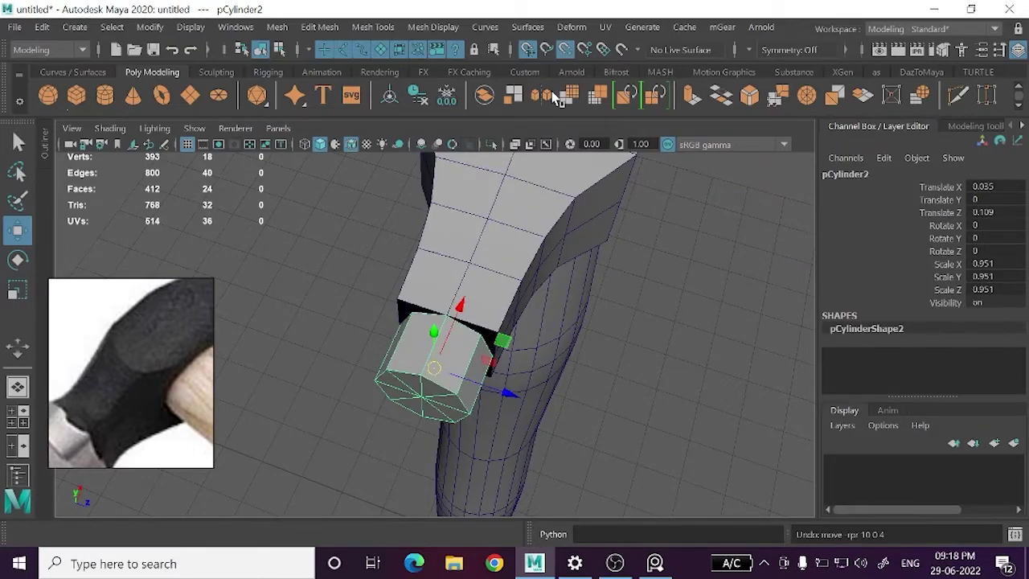
pyautogui.moveTo(433, 368); pyautogui.dragTo(439, 303)
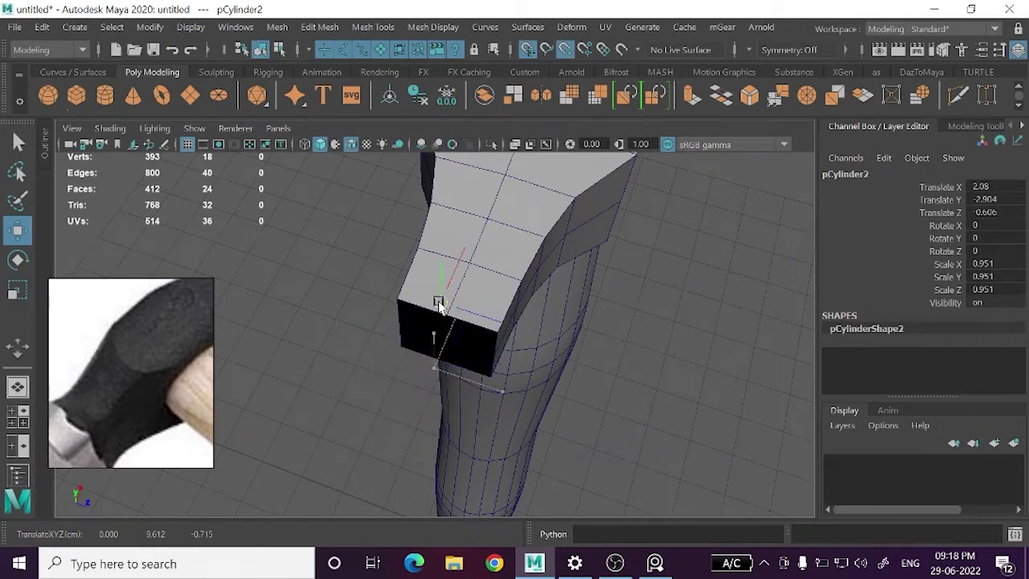
pyautogui.moveTo(443, 239); pyautogui.dragTo(413, 281)
pyautogui.hotkey('ctrl', 'z')
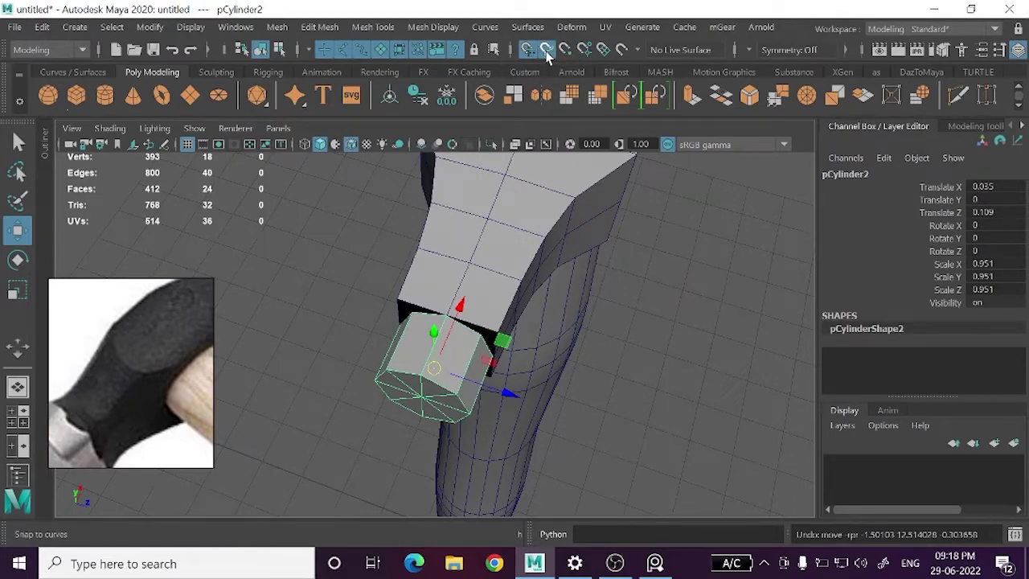
pyautogui.moveTo(450, 367); pyautogui.dragTo(473, 321)
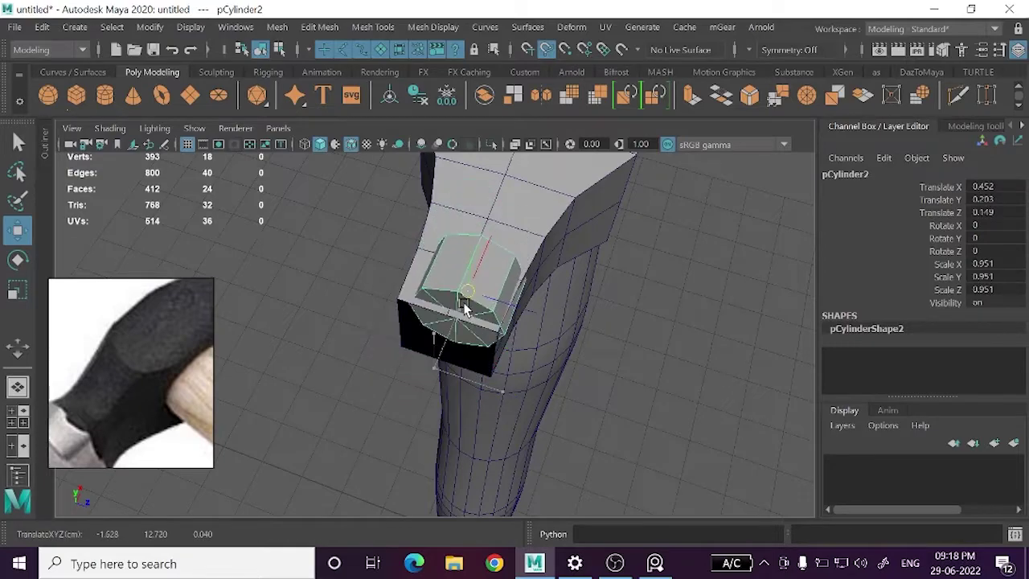
pyautogui.hotkey('ctrl', 'z')
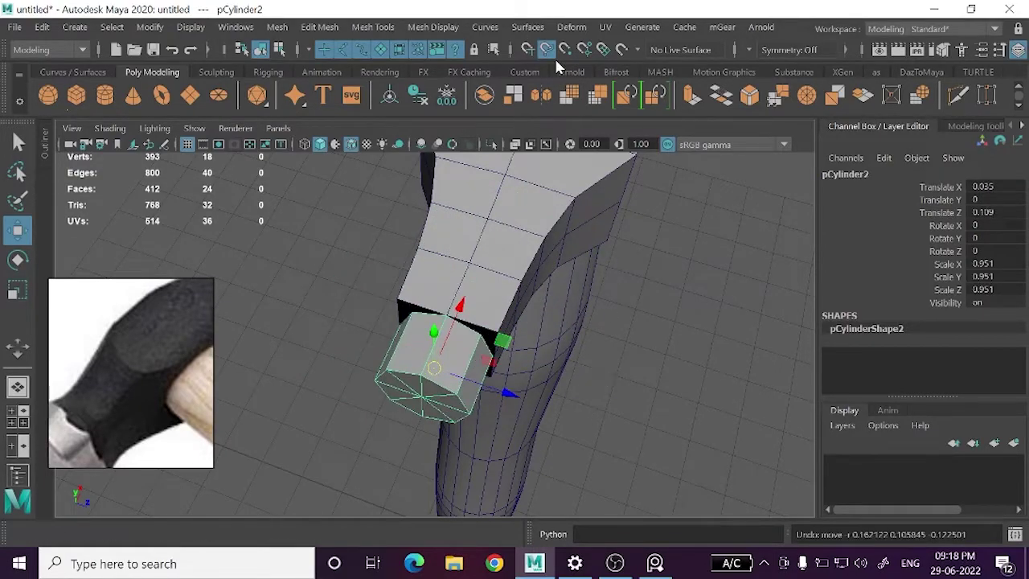
pyautogui.moveTo(586, 195)
pyautogui.keyDown('alt'); pyautogui.mouseDown()
pyautogui.moveTo(460, 226)
pyautogui.moveTo(509, 225)
pyautogui.moveTo(487, 234)
pyautogui.moveTo(524, 276)
pyautogui.mouseUp(); pyautogui.keyUp('alt')
# - Select the hammer head's neck-end edge loop and Circularize it
pyautogui.click(586, 290)
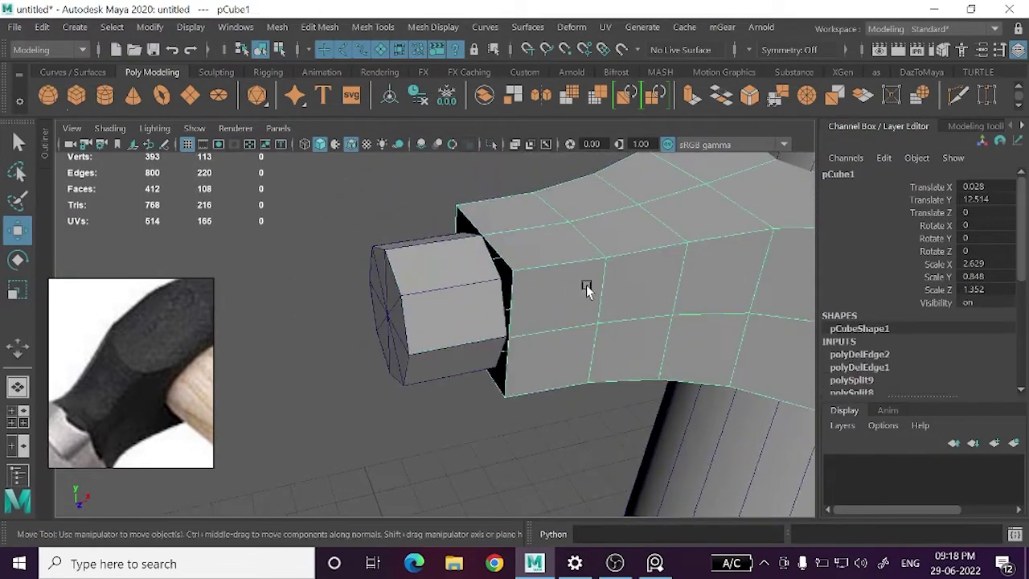
pyautogui.scroll(2, 586, 290)
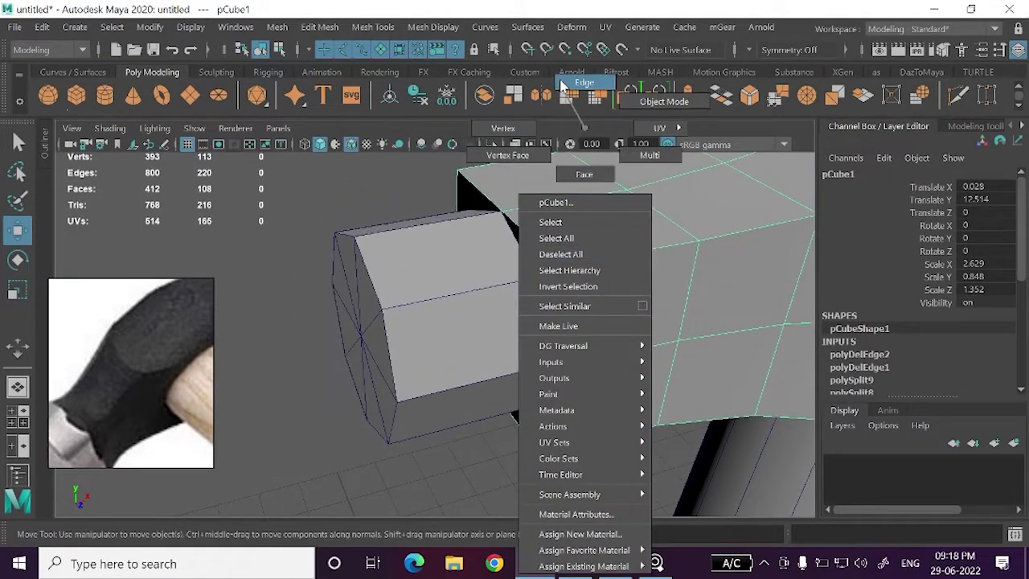
pyautogui.moveTo(593, 249); pyautogui.dragTo(586, 85, button='right')
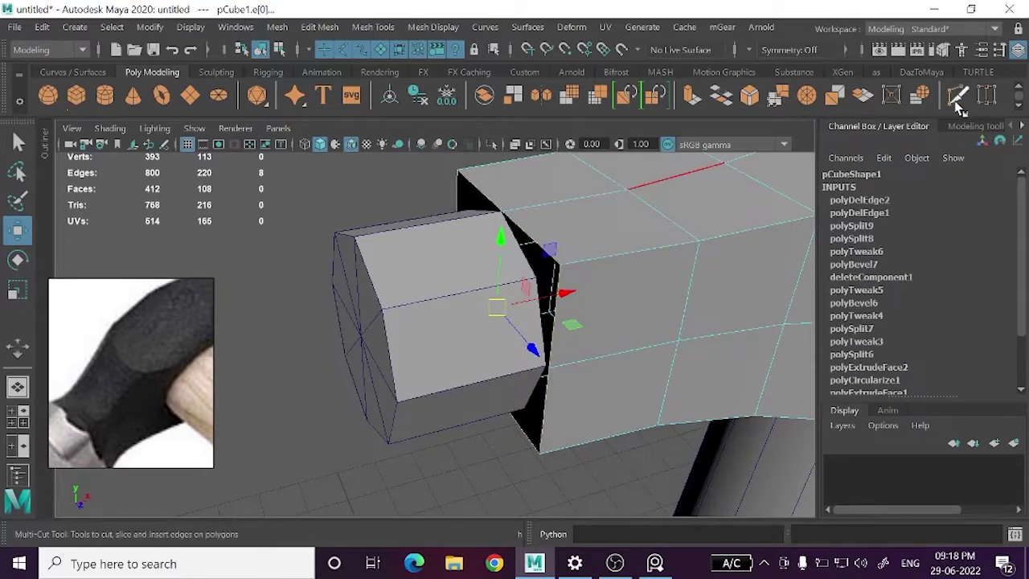
pyautogui.click(920, 94)
# - Scale the circular edge loop down to about 0.855, then select the cylinder cap
pyautogui.moveTo(564, 309)
pyautogui.keyDown('alt'); pyautogui.mouseDown()
pyautogui.moveTo(536, 295)
pyautogui.moveTo(494, 349)
pyautogui.moveTo(523, 349)
pyautogui.moveTo(516, 383)
pyautogui.mouseUp(); pyautogui.keyUp('alt')
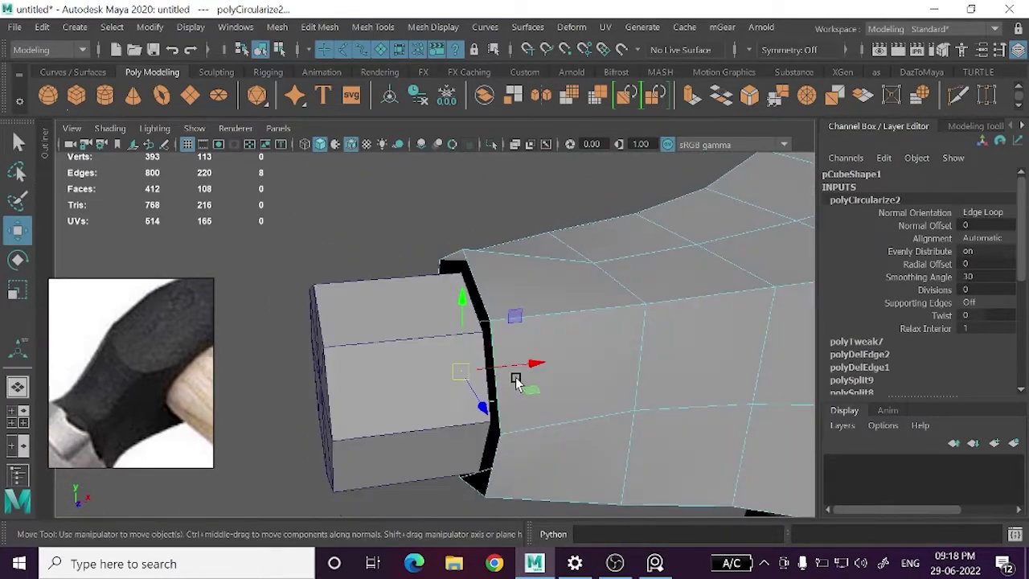
pyautogui.moveTo(516, 384); pyautogui.dragTo(525, 84, button='right')
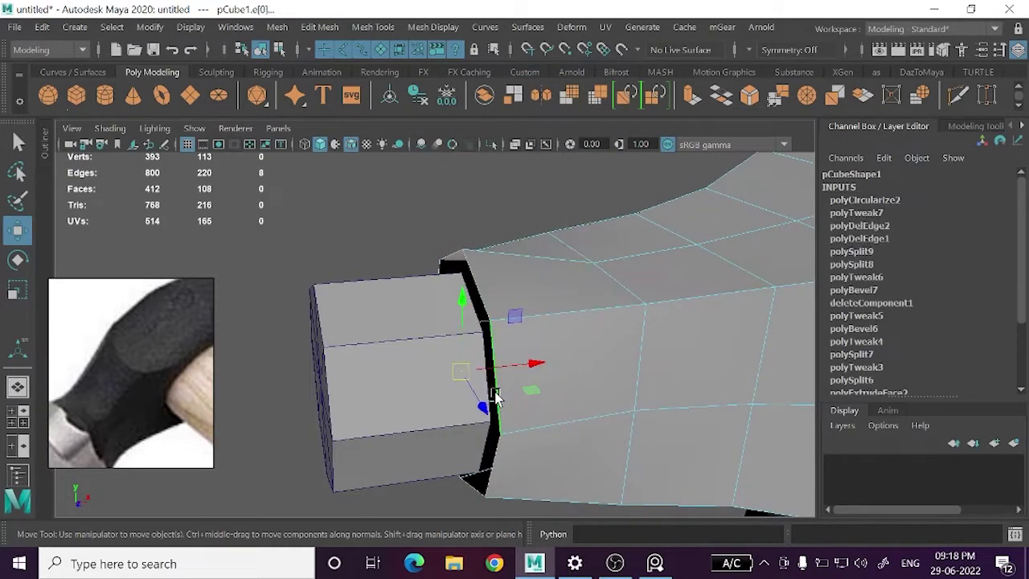
pyautogui.keyDown('alt'); pyautogui.moveTo(495, 396); pyautogui.dragTo(510, 418); pyautogui.keyUp('alt')
pyautogui.press('r')
pyautogui.moveTo(489, 370); pyautogui.dragTo(469, 367)
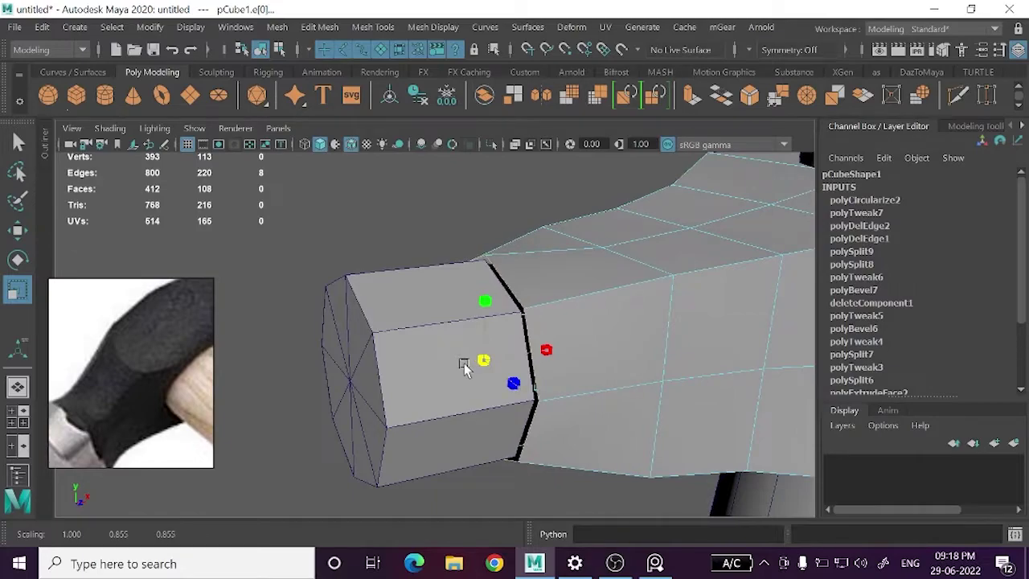
pyautogui.keyDown('alt'); pyautogui.moveTo(621, 368); pyautogui.dragTo(588, 368); pyautogui.keyUp('alt')
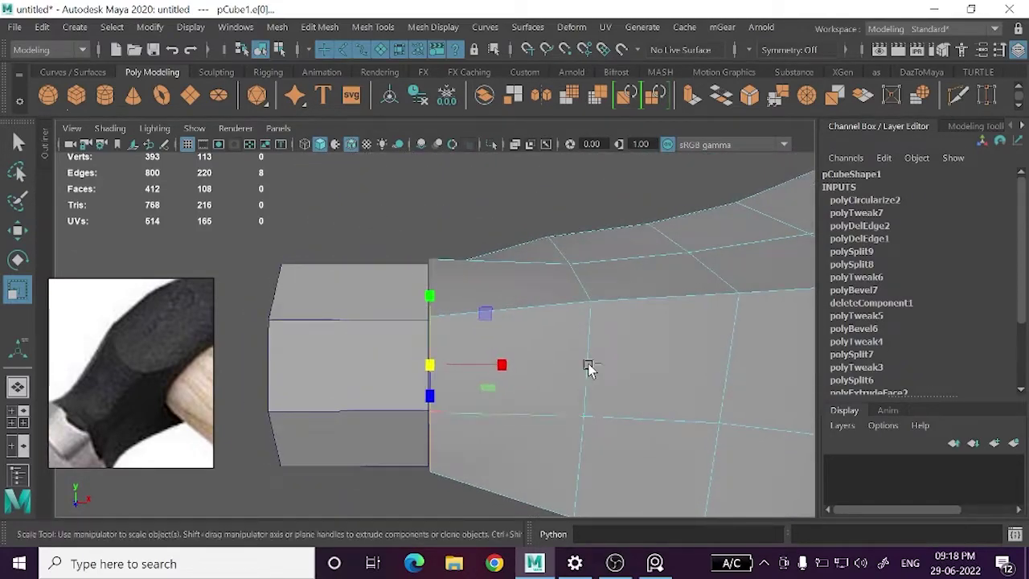
pyautogui.moveTo(404, 233); pyautogui.dragTo(406, 173, button='right')
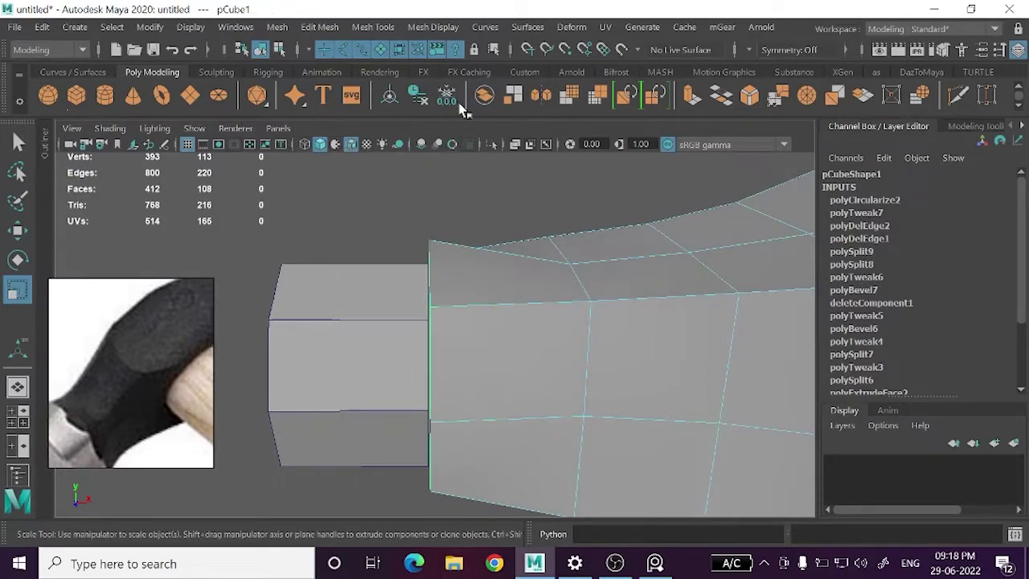
pyautogui.click(402, 225)
pyautogui.keyDown('alt'); pyautogui.moveTo(402, 225); pyautogui.dragTo(399, 321); pyautogui.keyUp('alt')
pyautogui.click(400, 321)
# - Frame the cylinder cap and view the neck end from the front-top
pyautogui.press('f')
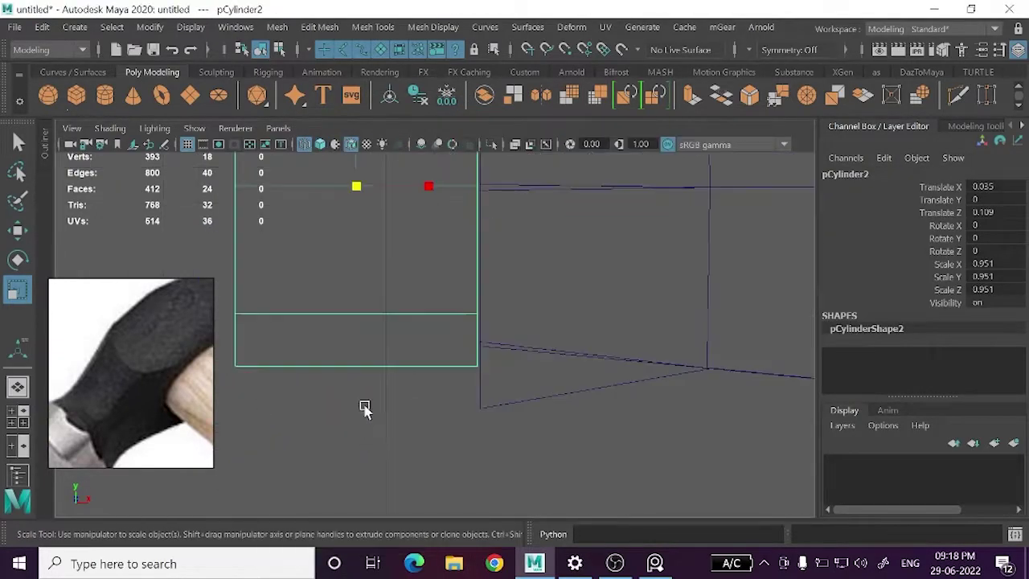
pyautogui.moveTo(362, 406)
pyautogui.keyDown('alt'); pyautogui.mouseDown(button='middle')
pyautogui.moveTo(418, 416)
pyautogui.moveTo(417, 461)
pyautogui.mouseUp(button='middle'); pyautogui.keyUp('alt')
pyautogui.scroll(-5, 416, 434)
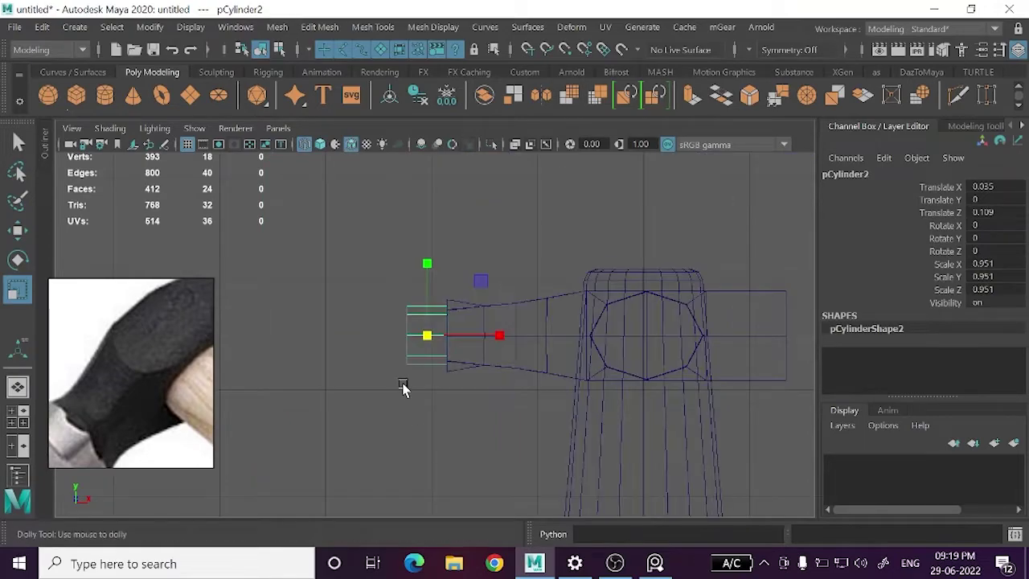
pyautogui.scroll(3, 394, 365)
pyautogui.scroll(1, 470, 367)
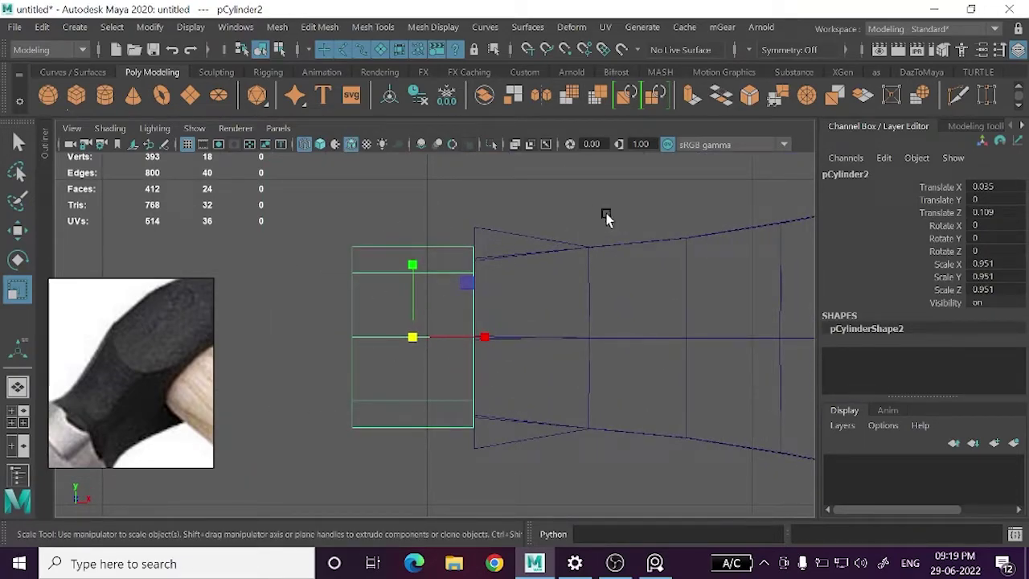
pyautogui.press('space')
pyautogui.moveTo(602, 212)
pyautogui.mouseDown()
pyautogui.moveTo(578, 242)
pyautogui.moveTo(545, 208)
pyautogui.mouseUp()
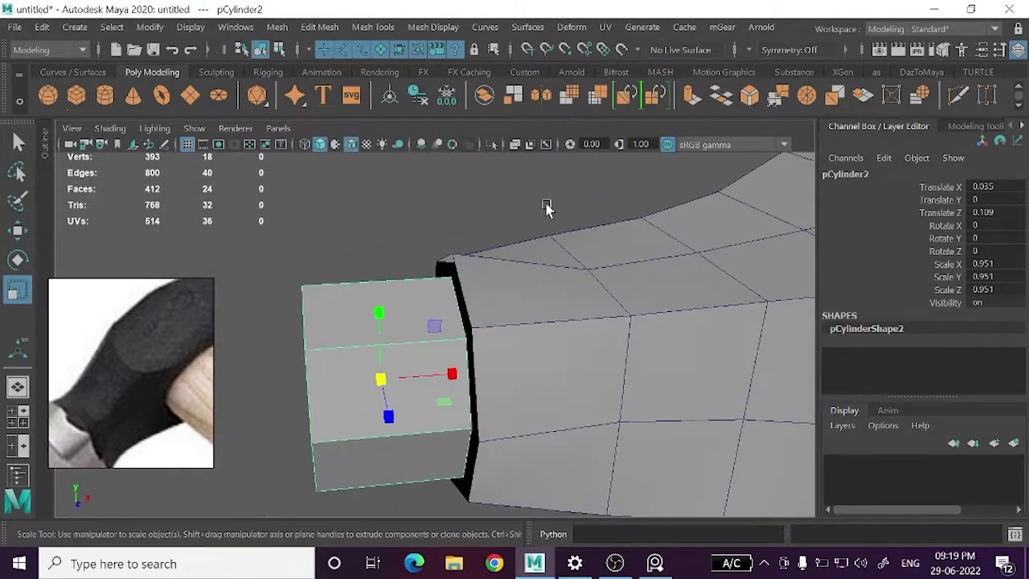
pyautogui.rightClick(546, 209)
pyautogui.click(558, 324)
pyautogui.keyDown('shift'); pyautogui.click(427, 375); pyautogui.keyUp('shift')
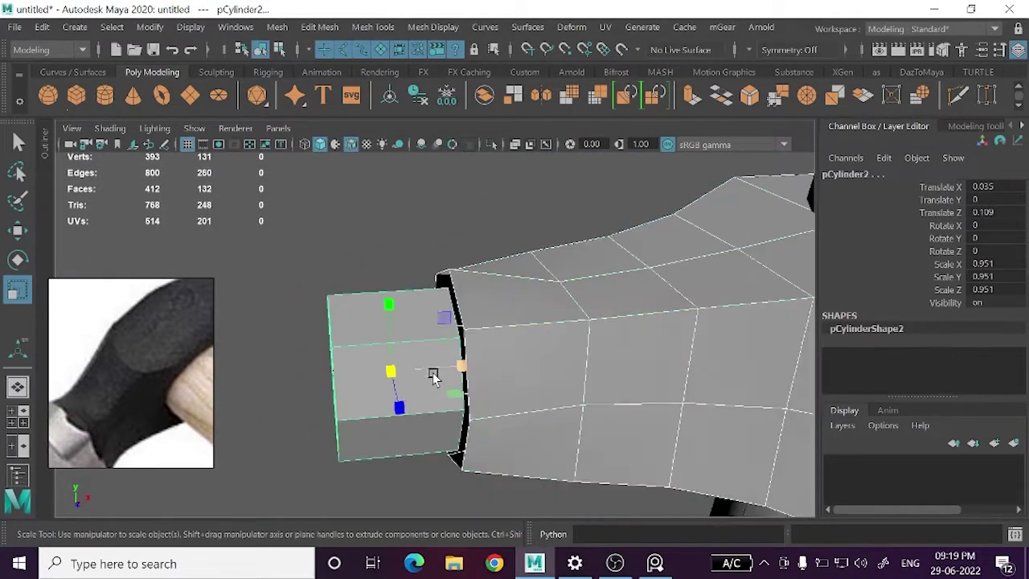
pyautogui.moveTo(432, 373)
pyautogui.keyDown('alt'); pyautogui.mouseDown()
pyautogui.moveTo(409, 367)
pyautogui.moveTo(482, 354)
pyautogui.moveTo(529, 368)
pyautogui.moveTo(475, 329)
pyautogui.mouseUp(); pyautogui.keyUp('alt')
# - Scale the cylinder cap up to uniform 1.087 to match the rounded neck
pyautogui.click(520, 348)
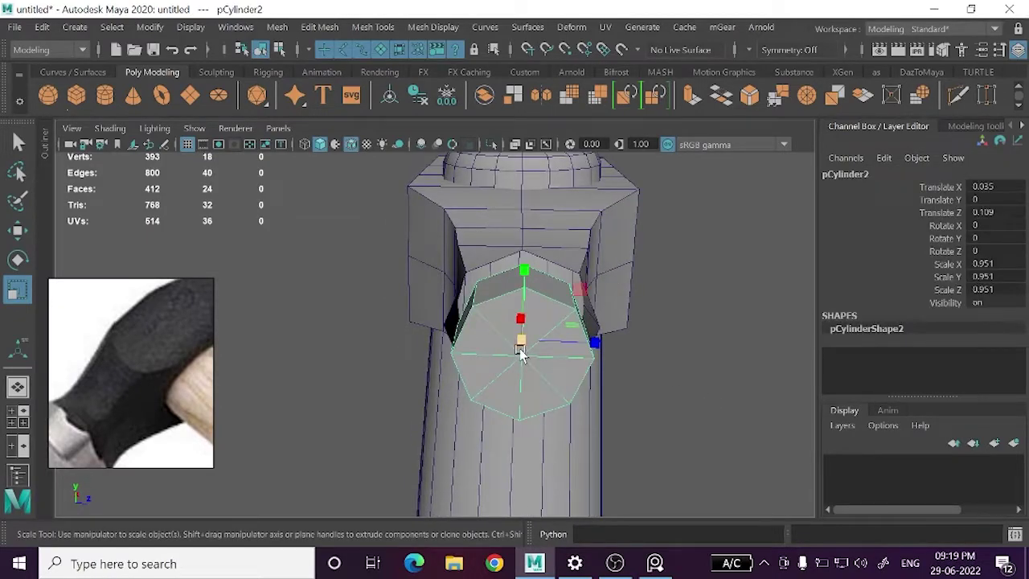
pyautogui.moveTo(520, 354)
pyautogui.mouseDown()
pyautogui.moveTo(684, 414)
pyautogui.moveTo(624, 391)
pyautogui.moveTo(616, 356)
pyautogui.moveTo(590, 378)
pyautogui.moveTo(592, 402)
pyautogui.moveTo(437, 332)
pyautogui.moveTo(441, 344)
pyautogui.moveTo(487, 308)
pyautogui.moveTo(478, 320)
pyautogui.mouseUp()
pyautogui.click(683, 414)
pyautogui.click(436, 332)
pyautogui.press('w')
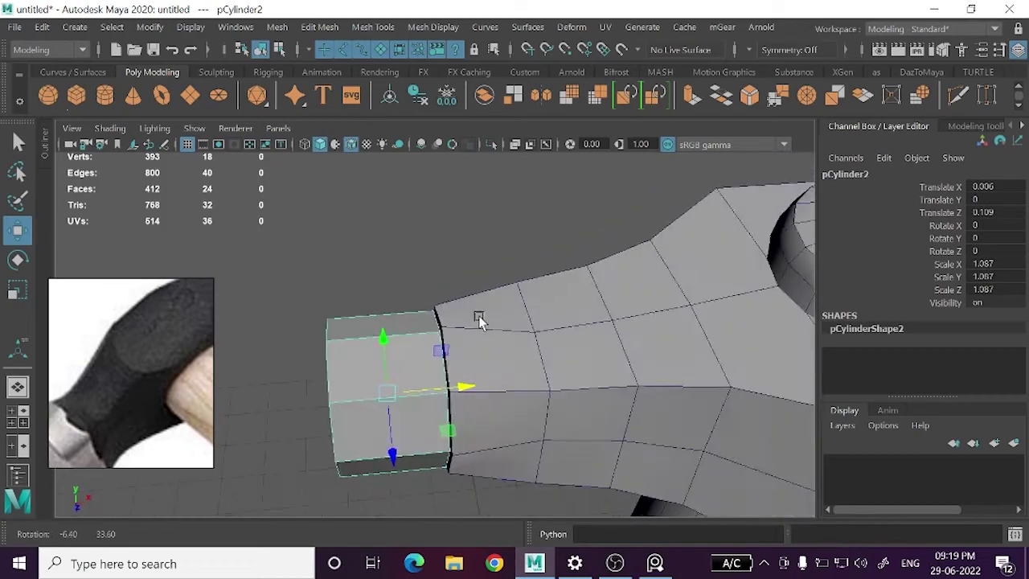
pyautogui.rightClick(485, 239)
# - Combine the end-cap cylinder and the hammer head into one mesh
pyautogui.click(514, 351)
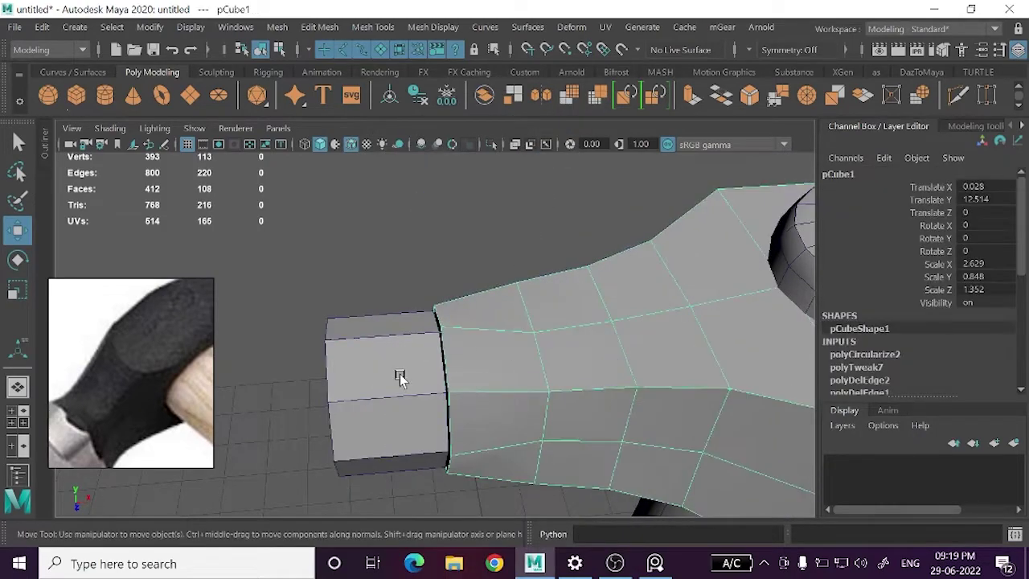
pyautogui.click(399, 377)
pyautogui.click(277, 27)
pyautogui.click(297, 85)
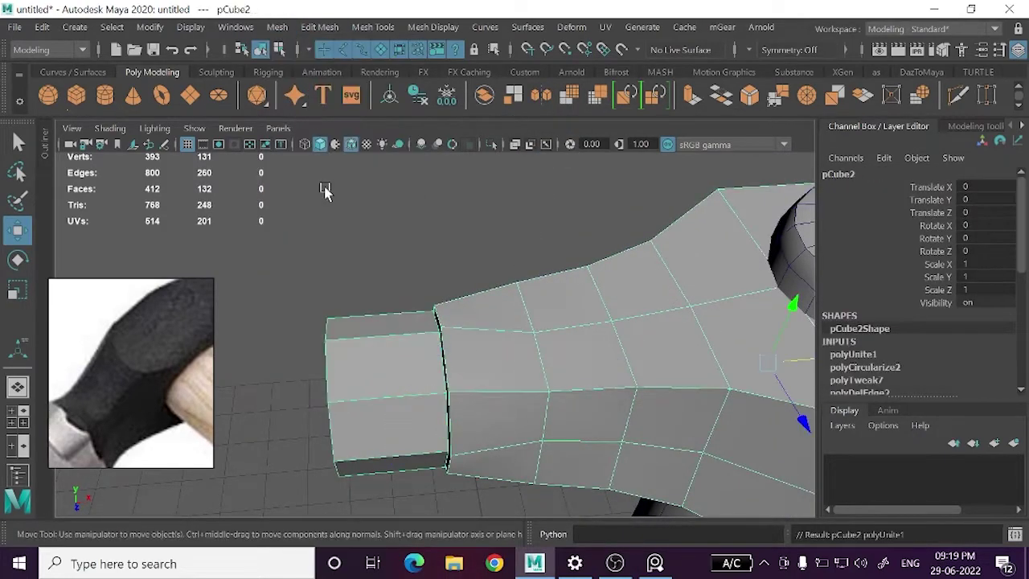
# - Inspect the open seam at the cap and select a stray vertex on it
pyautogui.click(409, 375)
pyautogui.moveTo(409, 375)
pyautogui.keyDown('alt'); pyautogui.mouseDown()
pyautogui.moveTo(447, 380)
pyautogui.moveTo(379, 221)
pyautogui.mouseUp(); pyautogui.keyUp('alt')
pyautogui.scroll(3, 444, 373)
pyautogui.moveTo(378, 221); pyautogui.dragTo(437, 99, button='right')
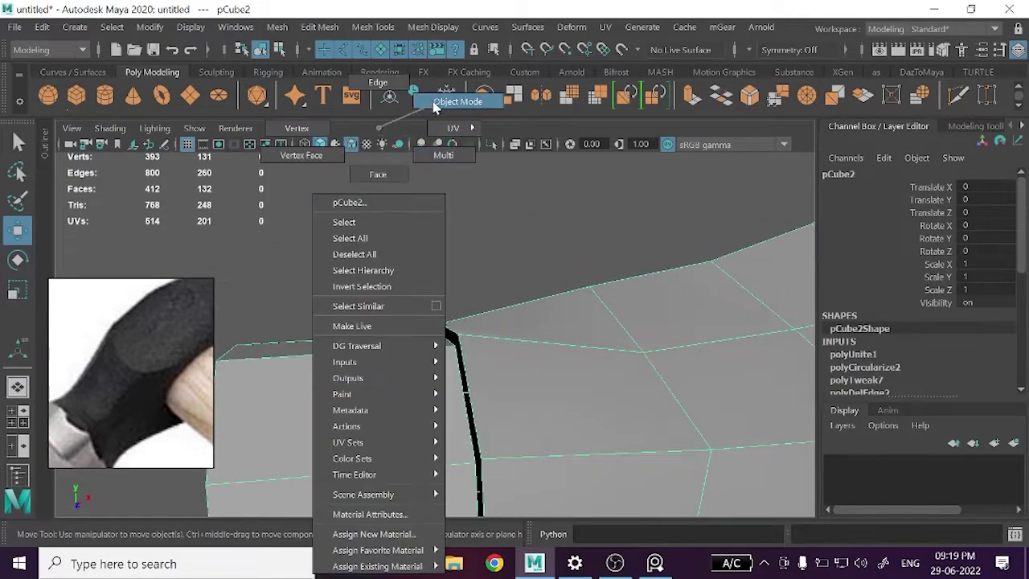
pyautogui.moveTo(442, 310)
pyautogui.keyDown('alt'); pyautogui.mouseDown()
pyautogui.moveTo(458, 292)
pyautogui.moveTo(362, 177)
pyautogui.moveTo(391, 306)
pyautogui.moveTo(446, 281)
pyautogui.moveTo(451, 304)
pyautogui.moveTo(482, 318)
pyautogui.moveTo(496, 281)
pyautogui.mouseUp(); pyautogui.keyUp('alt')
pyautogui.click(305, 177)
pyautogui.click(492, 285)
pyautogui.moveTo(455, 319)
pyautogui.keyDown('alt'); pyautogui.mouseDown()
pyautogui.moveTo(557, 354)
pyautogui.moveTo(494, 351)
pyautogui.mouseUp(); pyautogui.keyUp('alt')
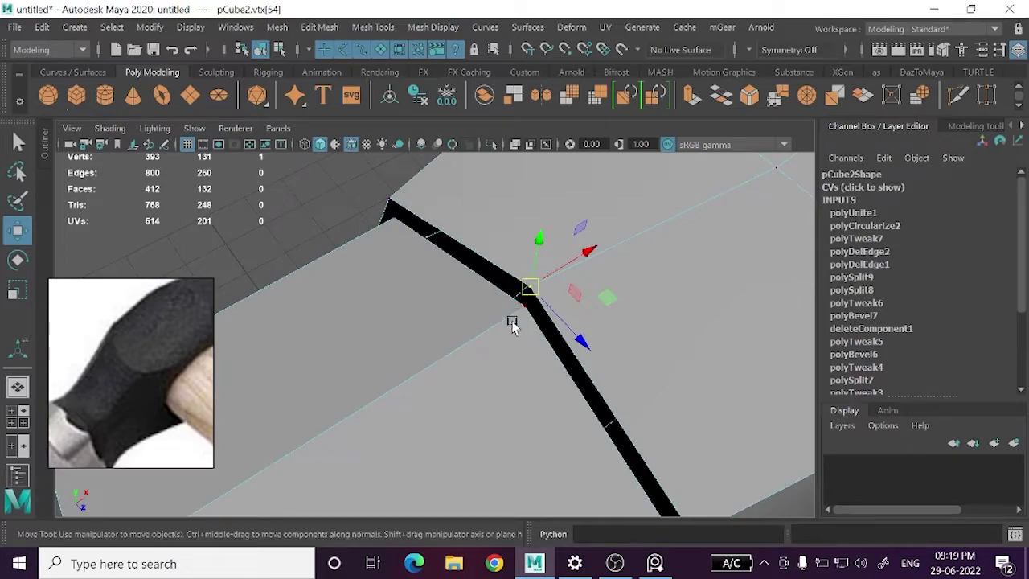
pyautogui.click(294, 29)
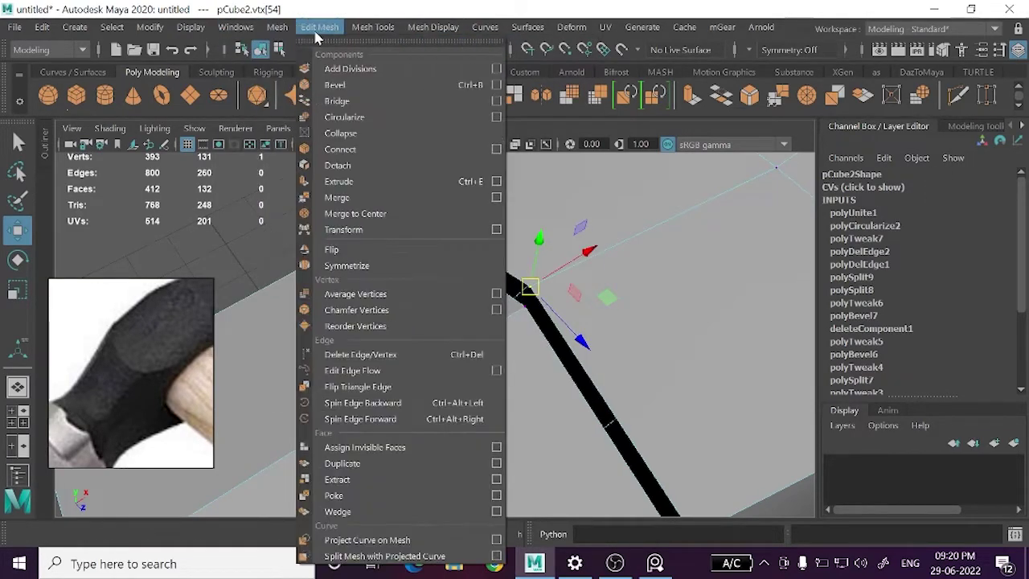
pyautogui.moveTo(319, 27)
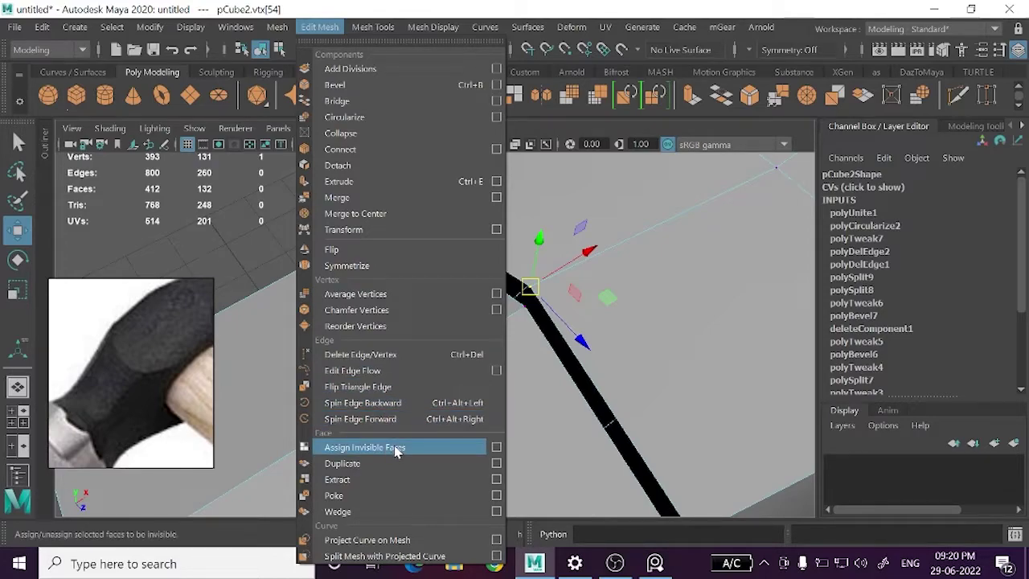
pyautogui.click(326, 26)
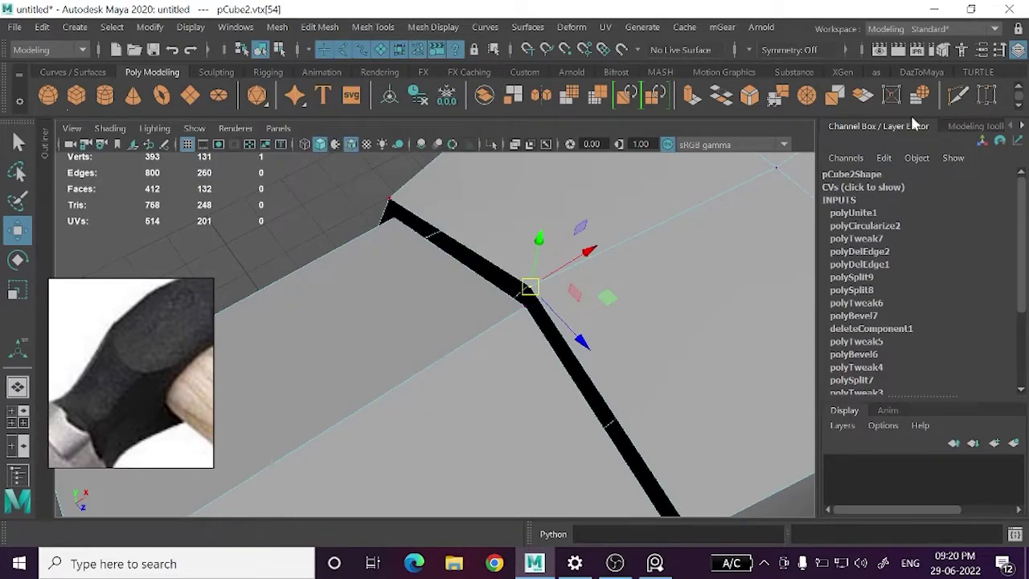
# - Target-weld each stray vertex onto its neighbour until the black gaps along the neck close
pyautogui.hotkey('ctrl', 'shift', 'w')
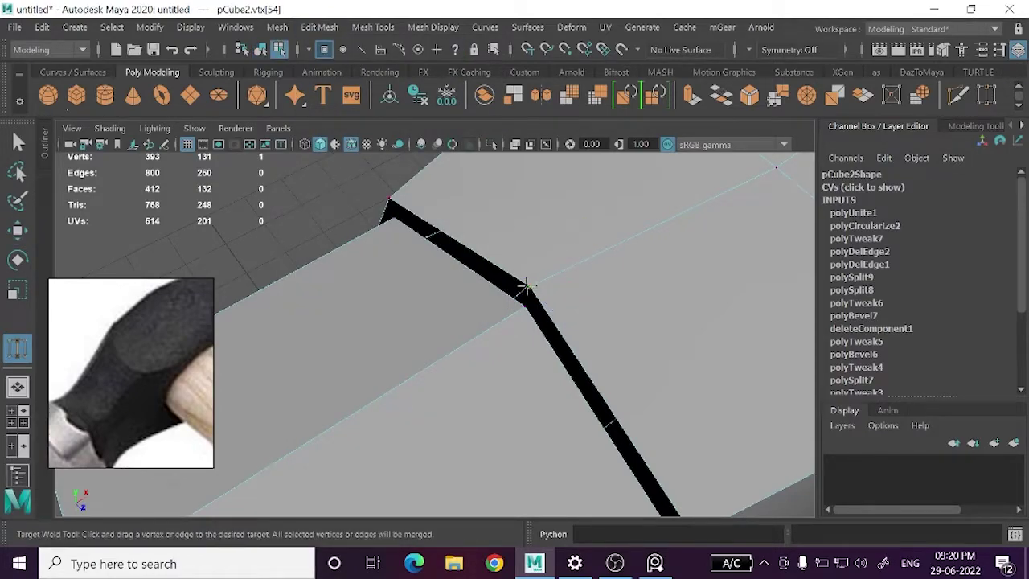
pyautogui.moveTo(524, 298); pyautogui.dragTo(524, 305)
pyautogui.moveTo(616, 324)
pyautogui.keyDown('alt'); pyautogui.mouseDown()
pyautogui.moveTo(583, 294)
pyautogui.moveTo(519, 285)
pyautogui.moveTo(523, 261)
pyautogui.moveTo(515, 284)
pyautogui.mouseUp(); pyautogui.keyUp('alt')
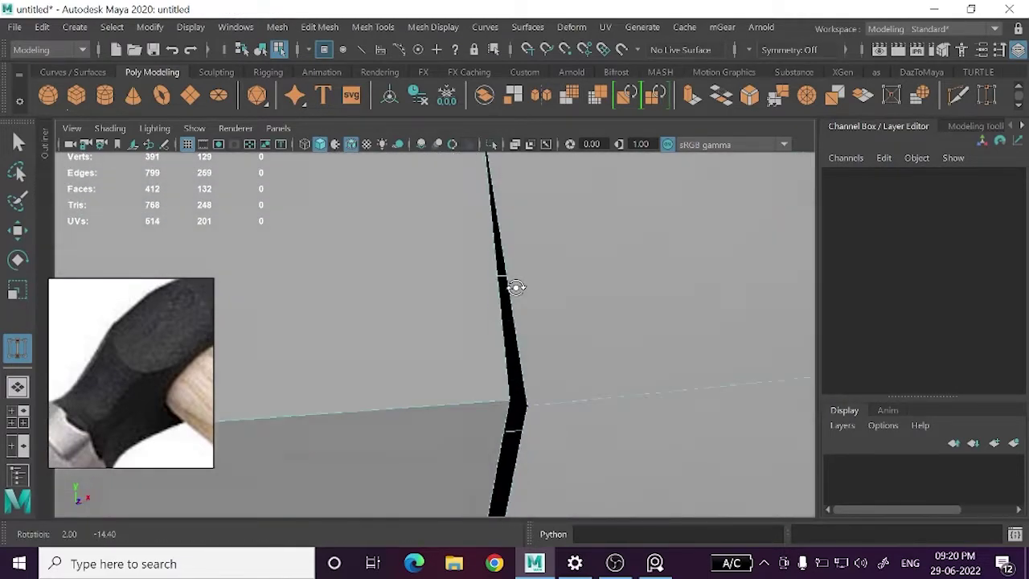
pyautogui.keyDown('alt'); pyautogui.moveTo(514, 284); pyautogui.dragTo(519, 250, button='middle'); pyautogui.keyUp('alt')
pyautogui.moveTo(524, 241)
pyautogui.mouseDown()
pyautogui.moveTo(507, 248)
pyautogui.moveTo(494, 280)
pyautogui.moveTo(518, 233)
pyautogui.moveTo(425, 272)
pyautogui.mouseUp()
pyautogui.moveTo(425, 272)
pyautogui.keyDown('alt'); pyautogui.mouseDown()
pyautogui.moveTo(450, 271)
pyautogui.moveTo(405, 314)
pyautogui.moveTo(471, 358)
pyautogui.mouseUp(); pyautogui.keyUp('alt')
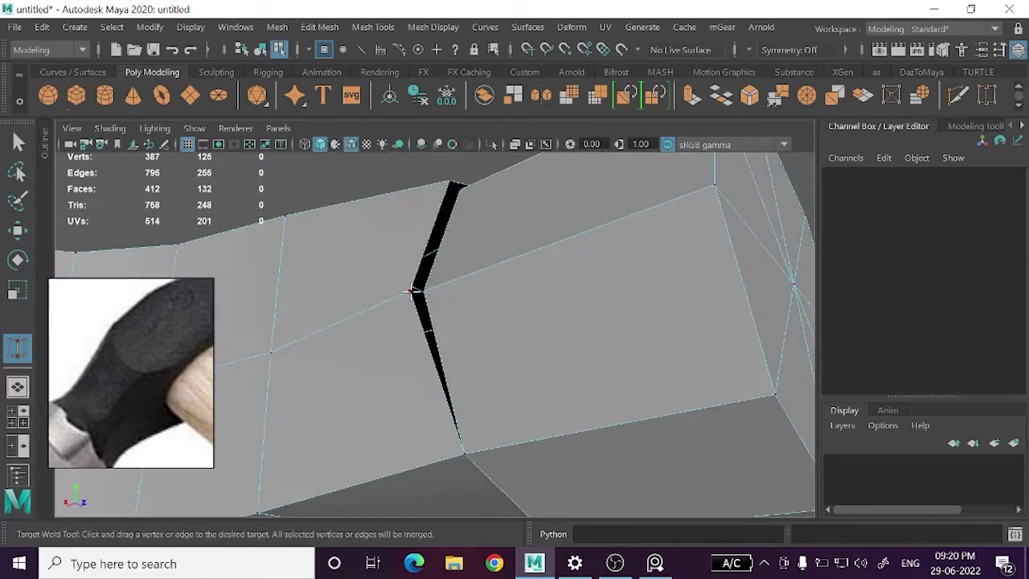
pyautogui.moveTo(418, 294)
pyautogui.mouseDown()
pyautogui.moveTo(470, 253)
pyautogui.moveTo(476, 287)
pyautogui.mouseUp()
pyautogui.moveTo(456, 201)
pyautogui.mouseDown()
pyautogui.moveTo(586, 244)
pyautogui.moveTo(452, 246)
pyautogui.moveTo(484, 292)
pyautogui.moveTo(549, 303)
pyautogui.moveTo(498, 280)
pyautogui.mouseUp()
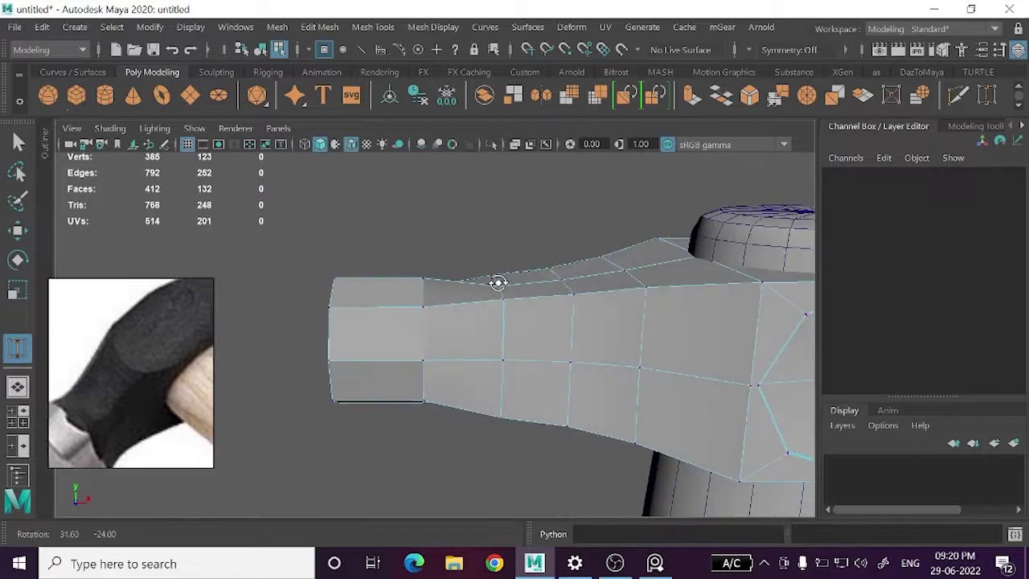
# - Reselect the combined hammer mesh and return it to the low-poly cage display
pyautogui.press('w')
pyautogui.press('3')
pyautogui.click(473, 230)
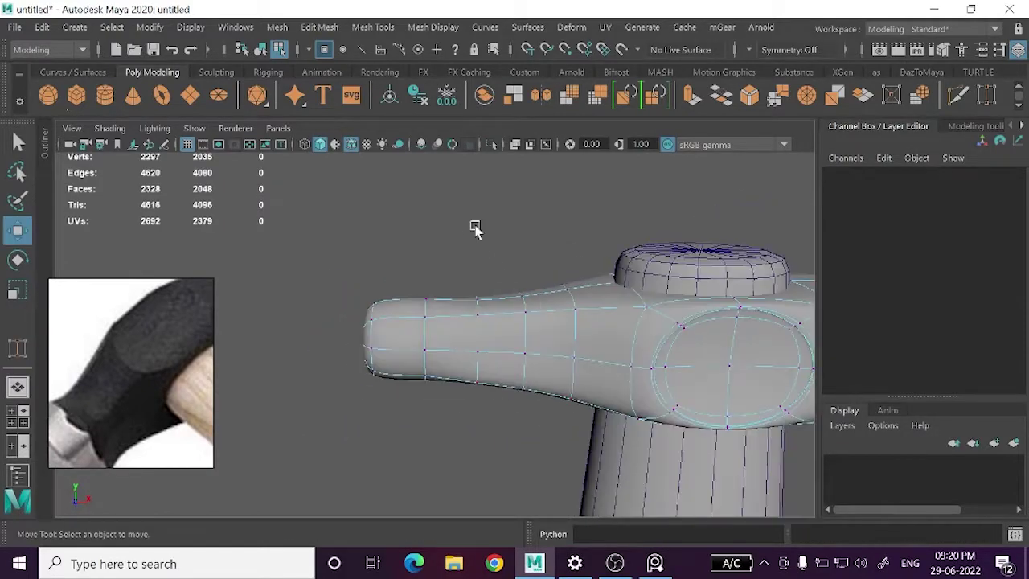
pyautogui.rightClick(473, 229)
pyautogui.moveTo(469, 255)
pyautogui.keyDown('alt'); pyautogui.mouseDown()
pyautogui.moveTo(488, 313)
pyautogui.moveTo(453, 266)
pyautogui.moveTo(461, 338)
pyautogui.mouseUp(); pyautogui.keyUp('alt')
pyautogui.click(456, 345)
pyautogui.press('1')
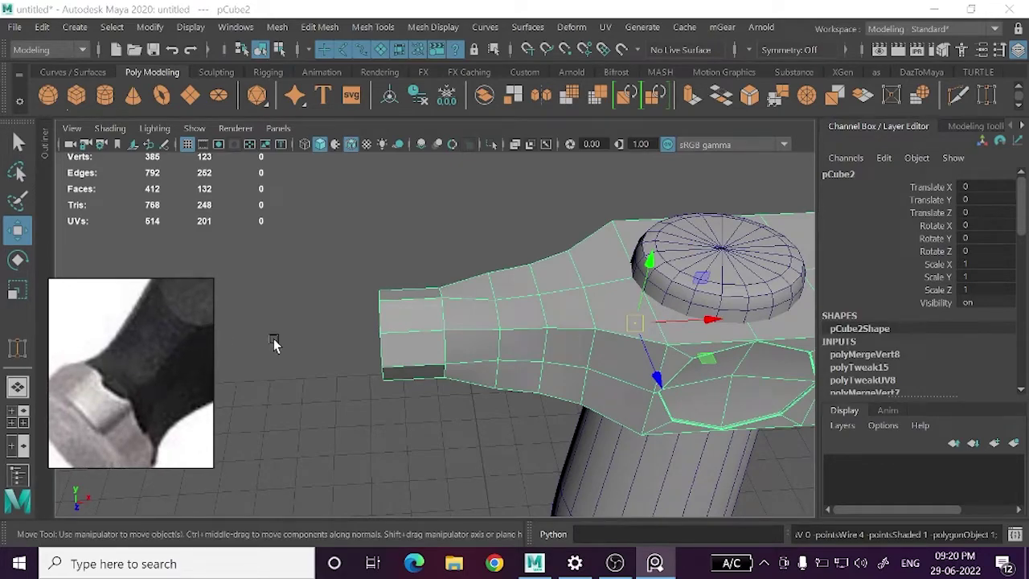
# - In the front orthographic wireframe view, scale one ring of neck vertices slightly narrower
pyautogui.keyDown('alt'); pyautogui.moveTo(274, 340); pyautogui.dragTo(402, 362); pyautogui.keyUp('alt')
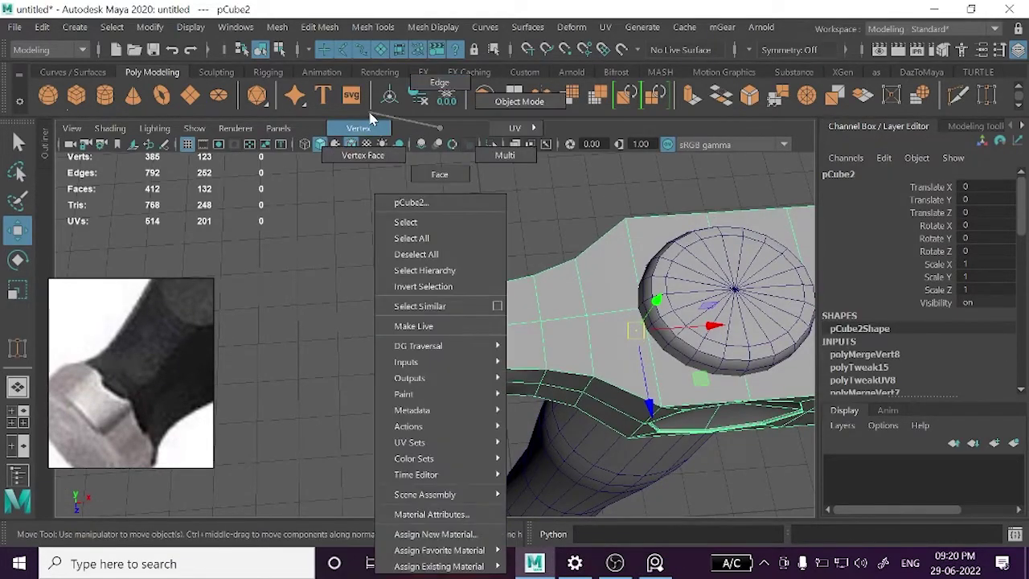
pyautogui.moveTo(381, 148); pyautogui.dragTo(381, 124, button='right')
pyautogui.moveTo(352, 271); pyautogui.dragTo(389, 335)
pyautogui.moveTo(462, 447); pyautogui.dragTo(462, 446)
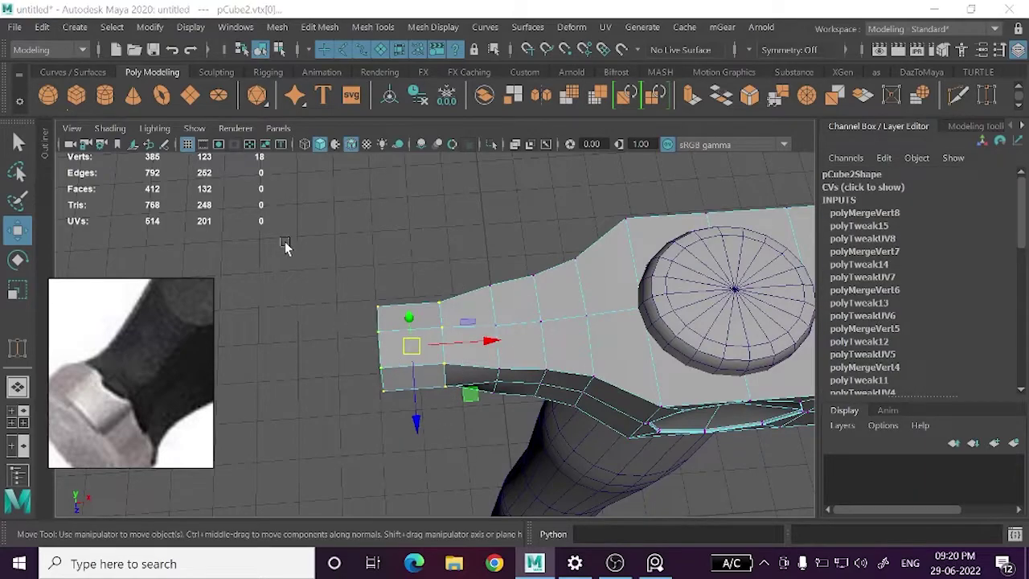
pyautogui.press('4')
pyautogui.scroll(3, 381, 284)
pyautogui.keyDown('alt'); pyautogui.moveTo(356, 367); pyautogui.dragTo(461, 392, button='middle'); pyautogui.keyUp('alt')
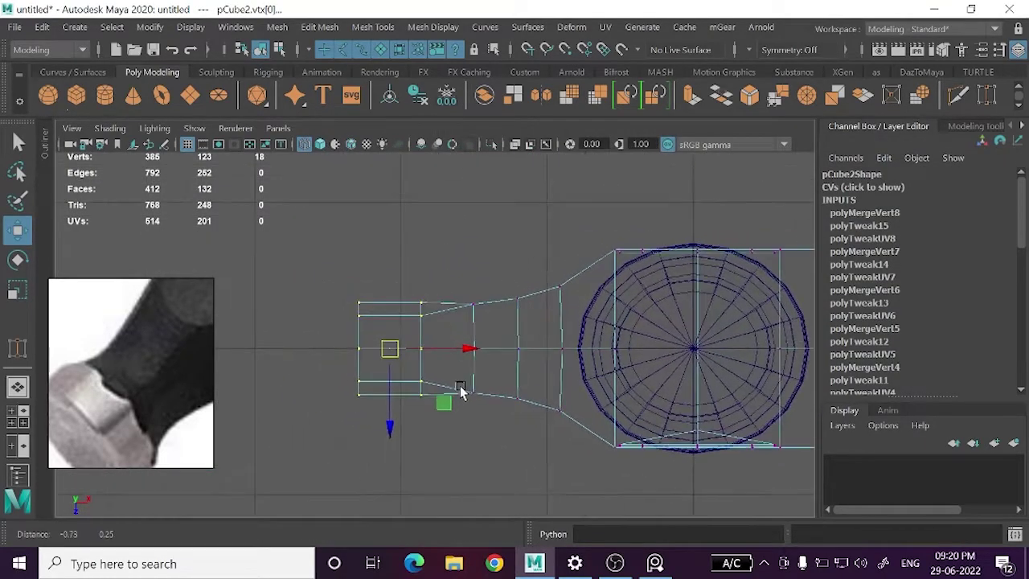
pyautogui.scroll(2, 461, 391)
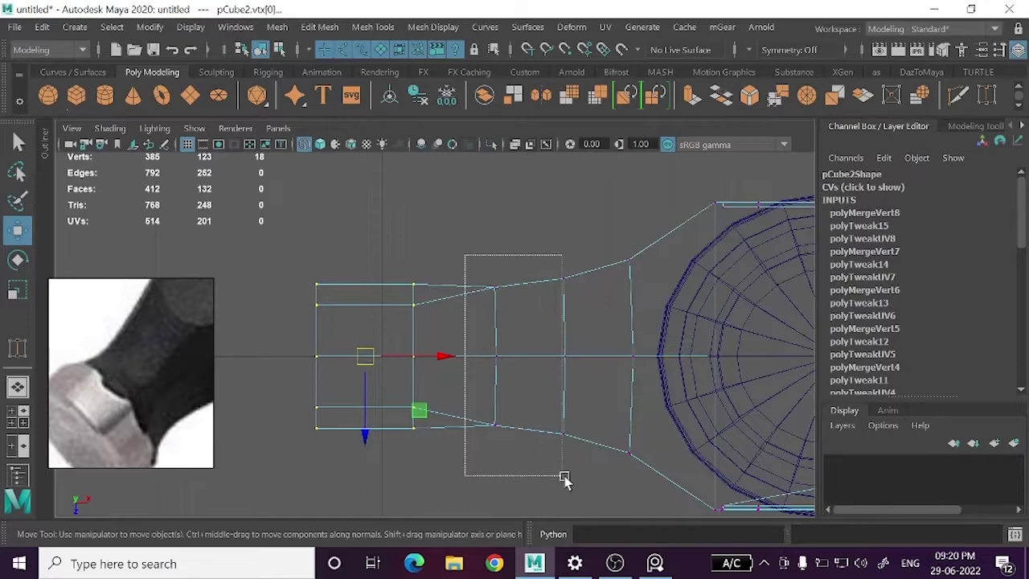
pyautogui.moveTo(558, 481); pyautogui.dragTo(530, 474)
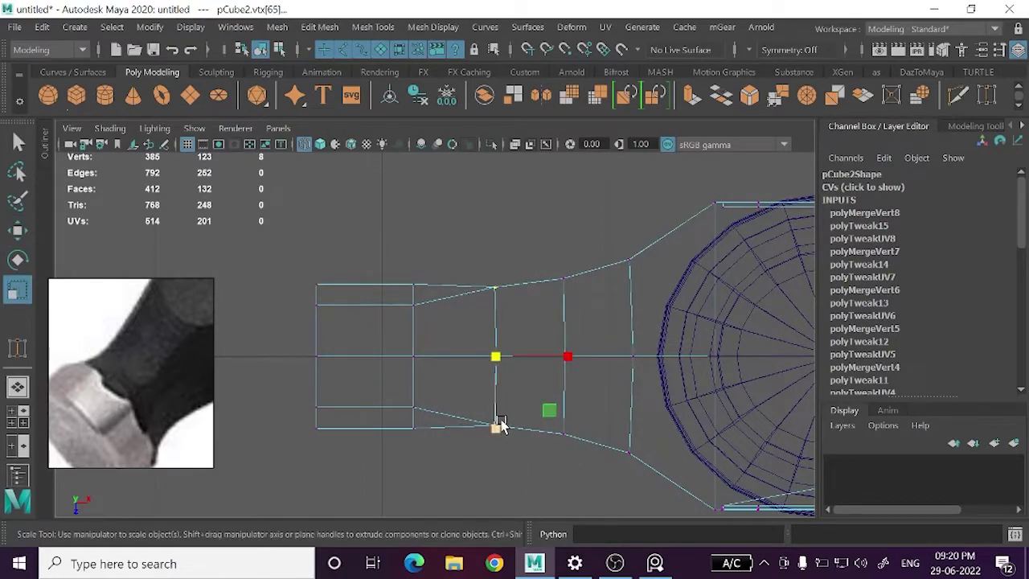
pyautogui.moveTo(500, 424); pyautogui.dragTo(499, 422)
# - Select a vertex where the end meets the neck and check the taper in smoothed perspective
pyautogui.click(468, 336)
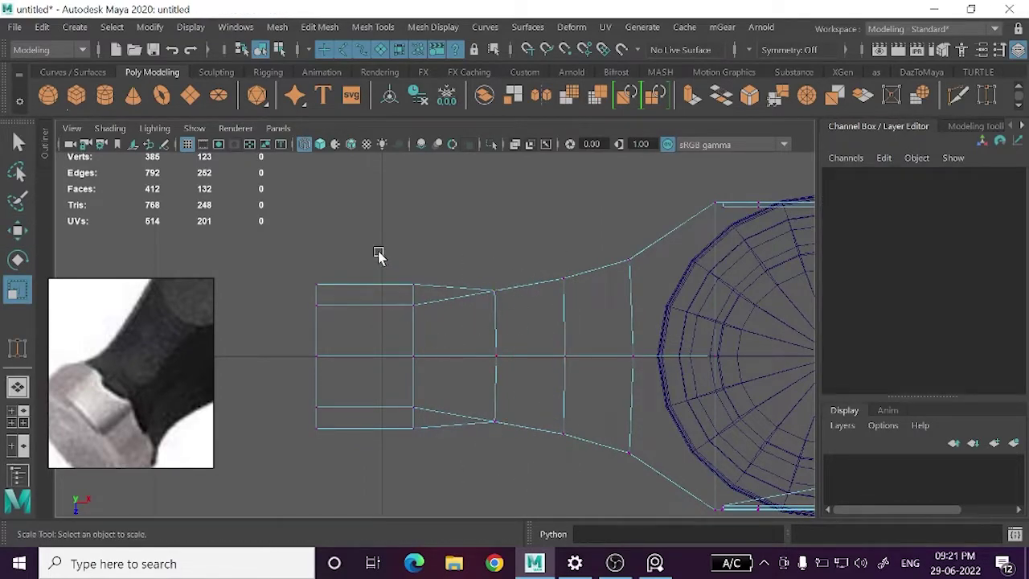
pyautogui.moveTo(449, 304); pyautogui.dragTo(442, 305)
pyautogui.press('w')
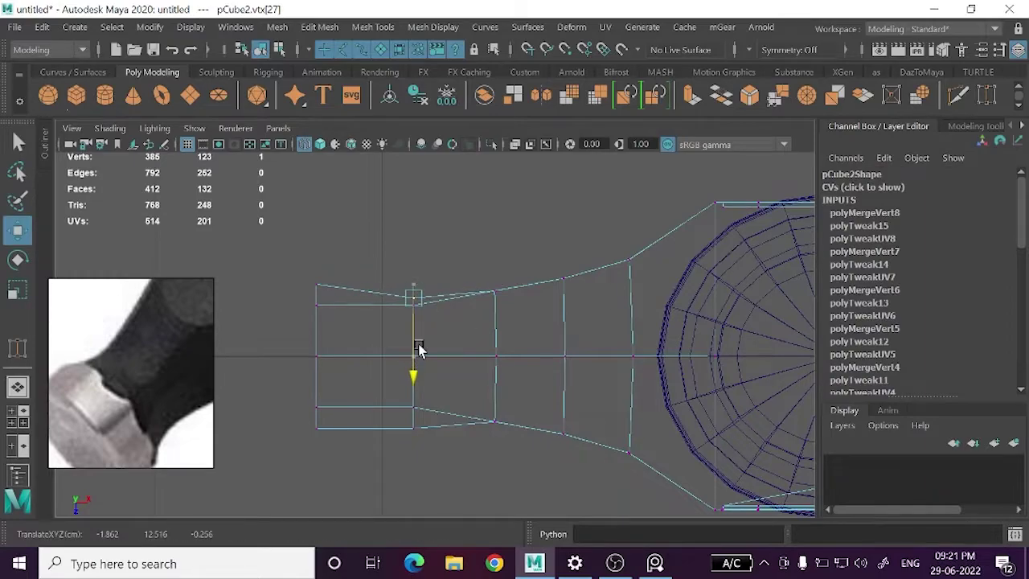
pyautogui.press('space')
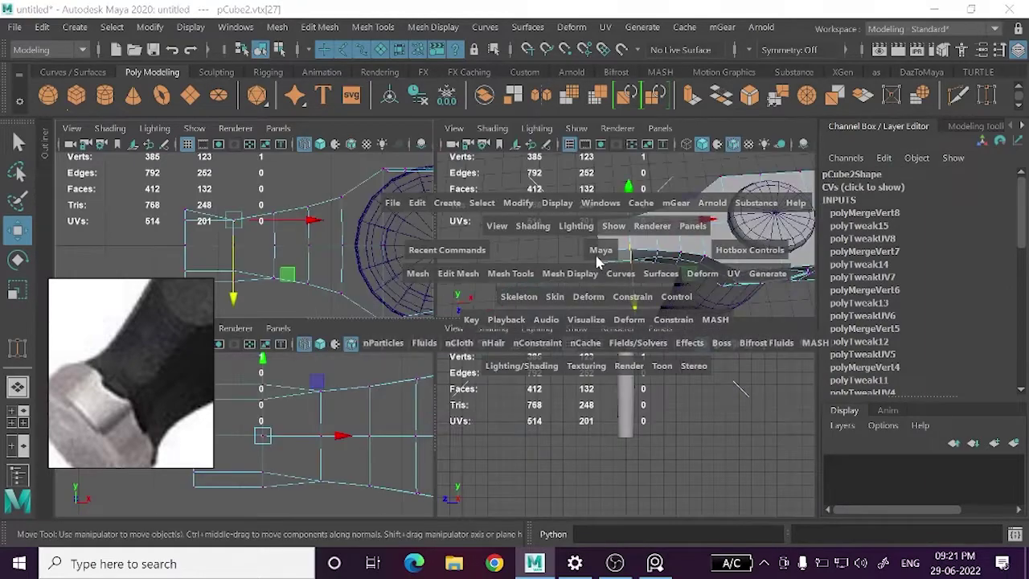
pyautogui.moveTo(569, 287)
pyautogui.keyDown('alt'); pyautogui.mouseDown()
pyautogui.moveTo(672, 199)
pyautogui.moveTo(447, 310)
pyautogui.moveTo(509, 340)
pyautogui.moveTo(455, 358)
pyautogui.moveTo(431, 319)
pyautogui.moveTo(438, 352)
pyautogui.moveTo(479, 361)
pyautogui.moveTo(494, 287)
pyautogui.moveTo(467, 264)
pyautogui.moveTo(487, 298)
pyautogui.moveTo(483, 342)
pyautogui.moveTo(397, 394)
pyautogui.moveTo(542, 269)
pyautogui.moveTo(484, 229)
pyautogui.moveTo(579, 252)
pyautogui.moveTo(537, 313)
pyautogui.moveTo(542, 340)
pyautogui.moveTo(487, 333)
pyautogui.mouseUp(); pyautogui.keyUp('alt')
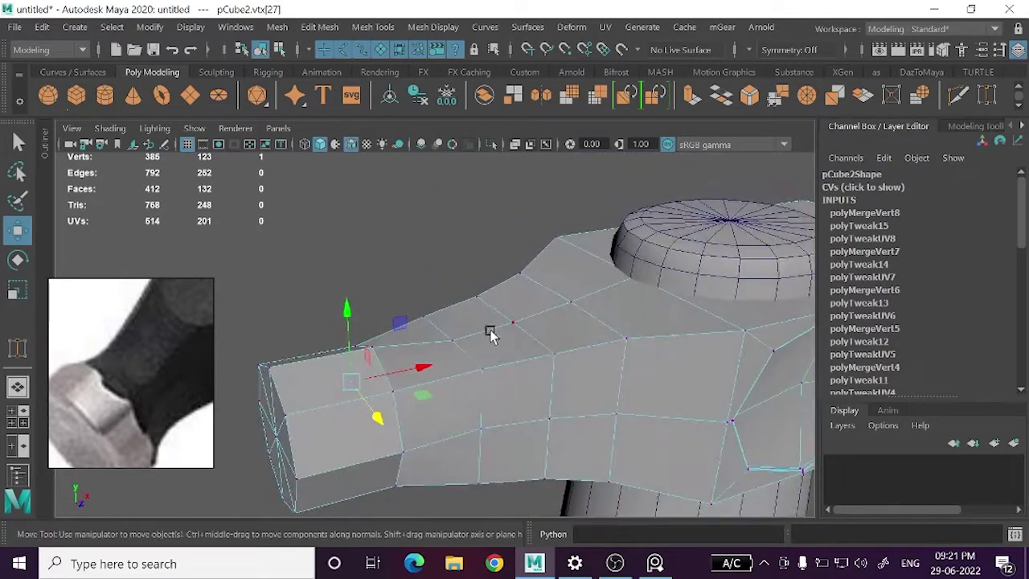
pyautogui.press('3')
pyautogui.moveTo(399, 347)
pyautogui.keyDown('alt'); pyautogui.mouseDown()
pyautogui.moveTo(395, 421)
pyautogui.moveTo(425, 356)
pyautogui.moveTo(361, 358)
pyautogui.moveTo(434, 363)
pyautogui.moveTo(441, 409)
pyautogui.moveTo(450, 386)
pyautogui.moveTo(474, 377)
pyautogui.mouseUp(); pyautogui.keyUp('alt')
pyautogui.press('1')
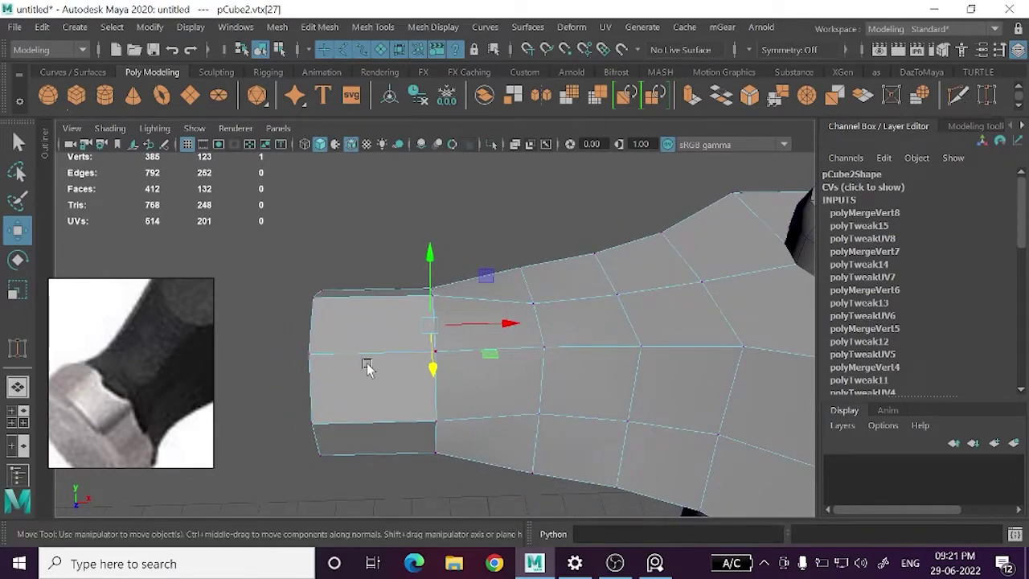
pyautogui.hotkey('ctrl', 'shift', 'x')
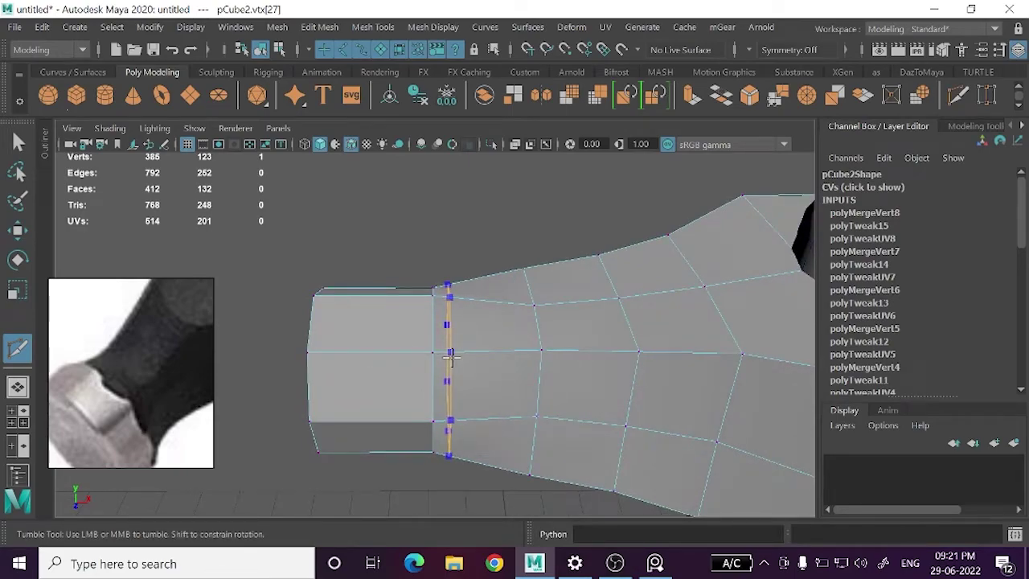
# - Move the new loop's vertices right and scale them vertically to 0.83 to pinch a groove
pyautogui.press('w')
pyautogui.press('4')
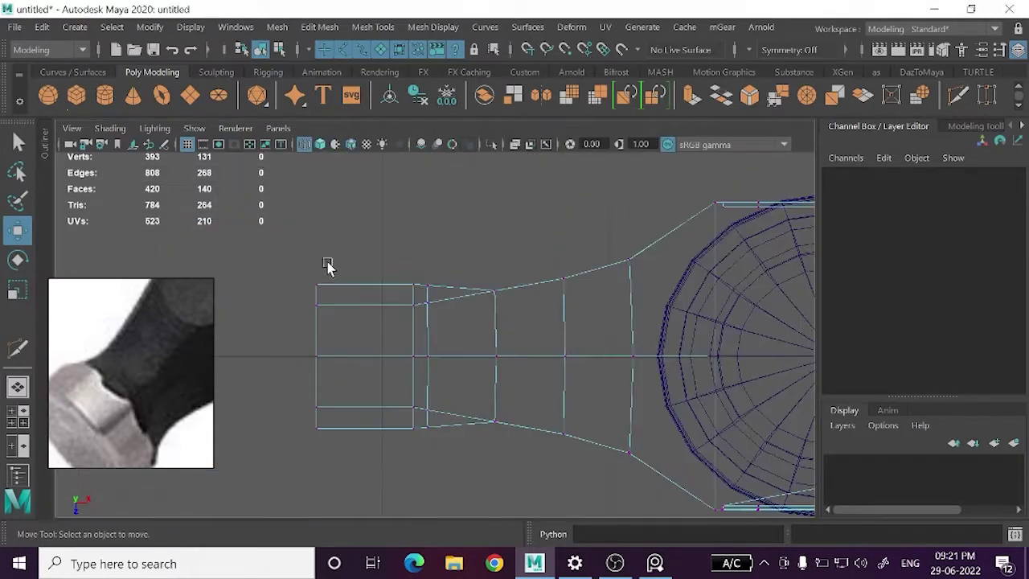
pyautogui.scroll(2, 414, 344)
pyautogui.rightClick(450, 283)
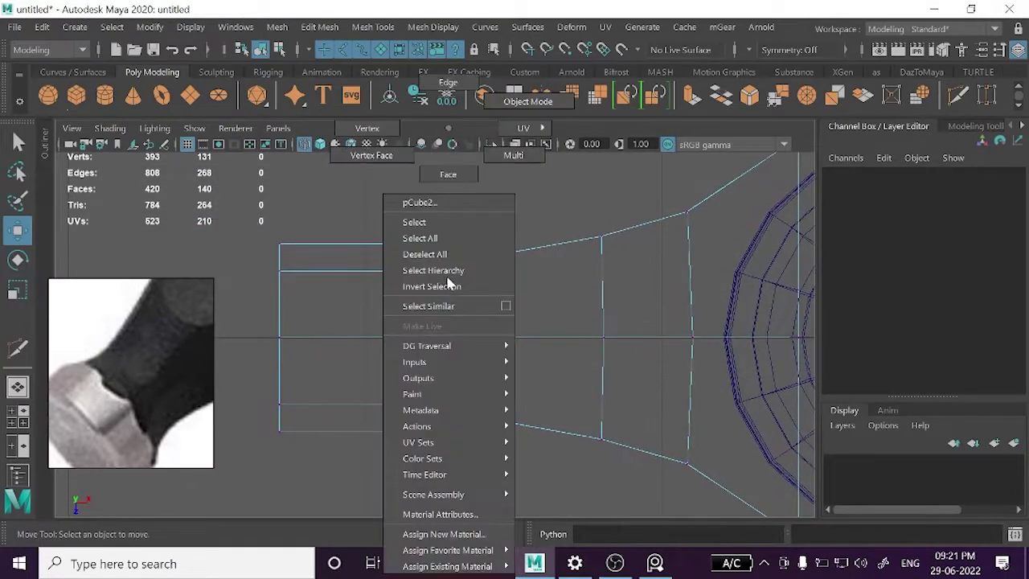
pyautogui.click(392, 129)
pyautogui.moveTo(447, 402); pyautogui.dragTo(474, 377)
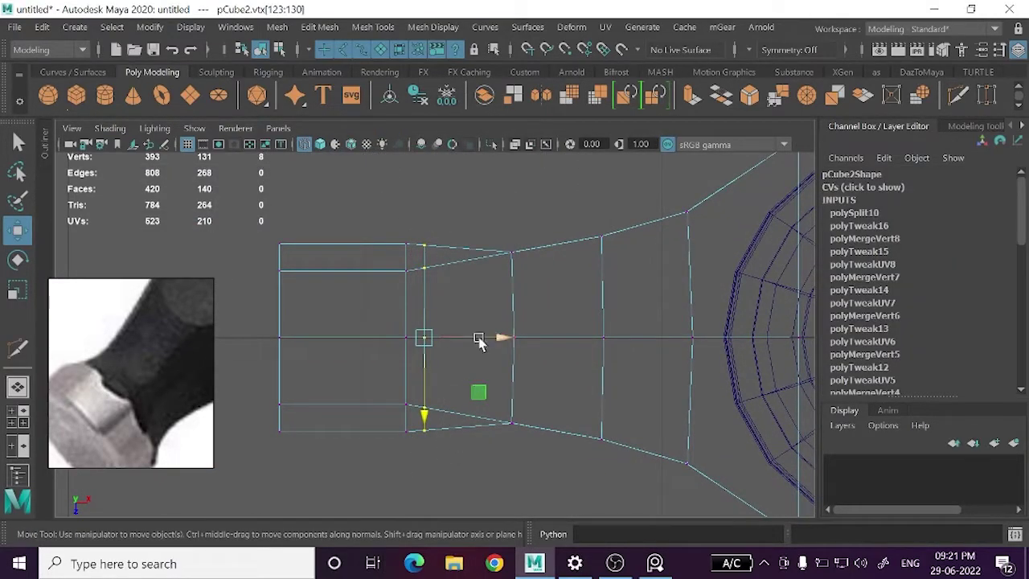
pyautogui.moveTo(478, 340); pyautogui.dragTo(487, 338)
pyautogui.press('r')
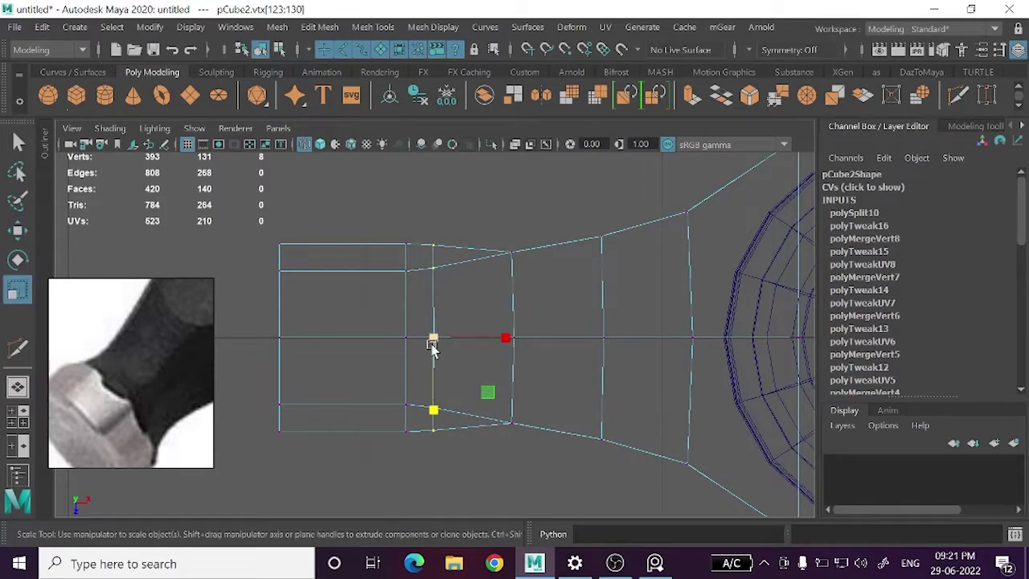
pyautogui.moveTo(432, 375); pyautogui.dragTo(429, 360)
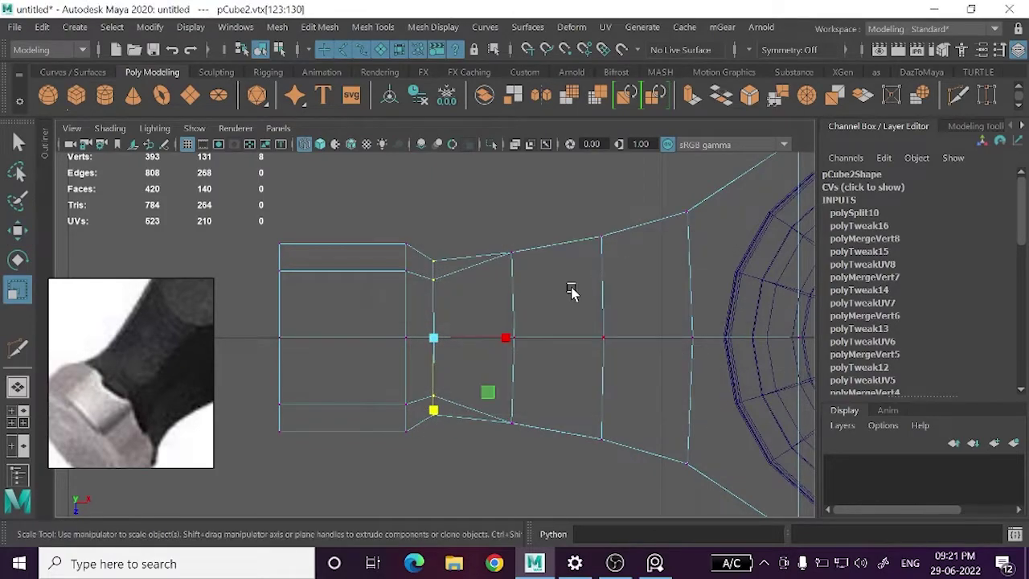
# - Inspect the pinched groove in smooth-shaded perspective and orthographic side views
pyautogui.press('5')
pyautogui.moveTo(567, 299)
pyautogui.keyDown('alt'); pyautogui.mouseDown()
pyautogui.moveTo(593, 235)
pyautogui.moveTo(636, 190)
pyautogui.moveTo(657, 232)
pyautogui.moveTo(523, 356)
pyautogui.moveTo(492, 404)
pyautogui.moveTo(450, 371)
pyautogui.moveTo(528, 362)
pyautogui.moveTo(523, 379)
pyautogui.mouseUp(); pyautogui.keyUp('alt')
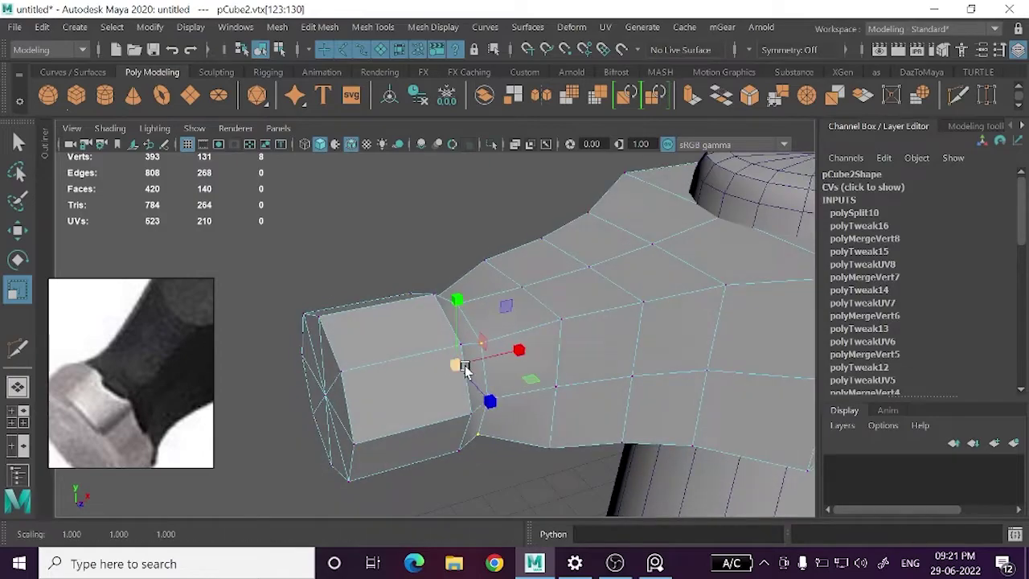
pyautogui.moveTo(464, 369)
pyautogui.keyDown('alt'); pyautogui.mouseDown()
pyautogui.moveTo(503, 349)
pyautogui.moveTo(519, 405)
pyautogui.moveTo(525, 360)
pyautogui.mouseUp(); pyautogui.keyUp('alt')
pyautogui.press('space')
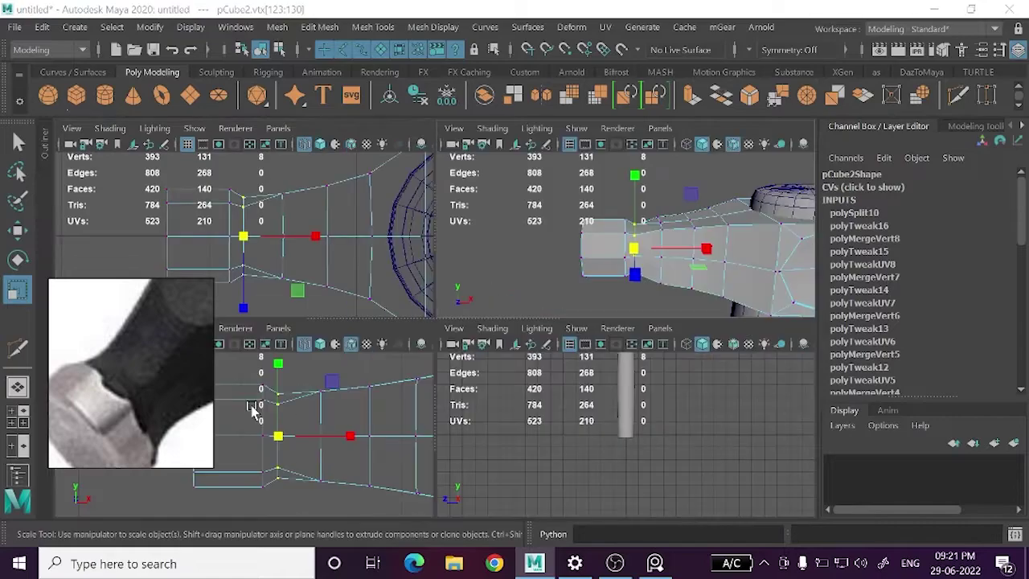
pyautogui.press('space')
pyautogui.keyDown('alt'); pyautogui.moveTo(477, 369); pyautogui.dragTo(472, 372, button='middle'); pyautogui.keyUp('alt')
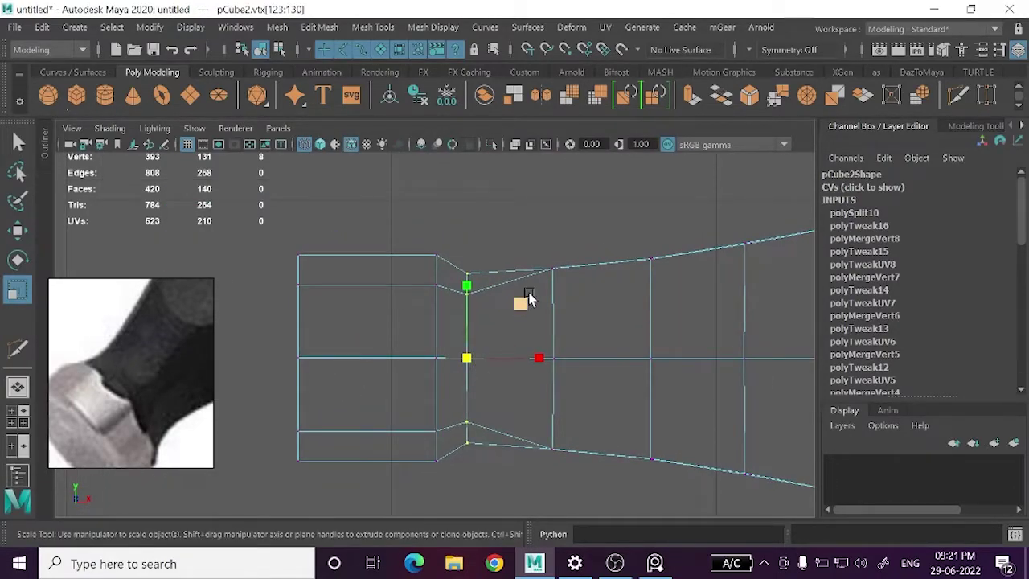
pyautogui.press('space')
pyautogui.press('space')
pyautogui.keyDown('alt'); pyautogui.moveTo(536, 370); pyautogui.dragTo(525, 286); pyautogui.keyUp('alt')
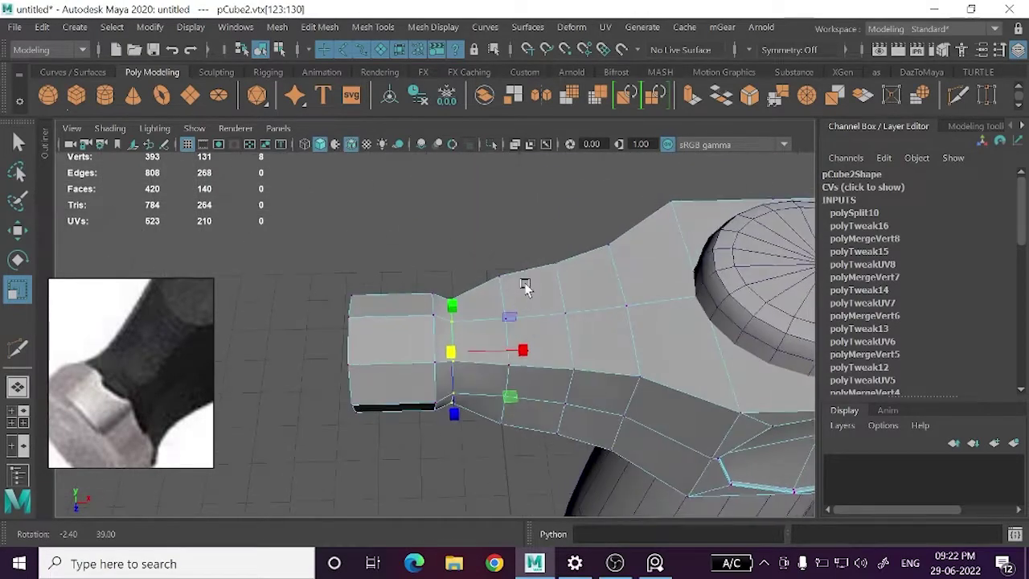
pyautogui.press('space')
pyautogui.press('space')
pyautogui.moveTo(439, 340)
pyautogui.keyDown('alt'); pyautogui.mouseDown(button='right')
pyautogui.moveTo(488, 389)
pyautogui.moveTo(494, 166)
pyautogui.mouseUp(button='right'); pyautogui.keyUp('alt')
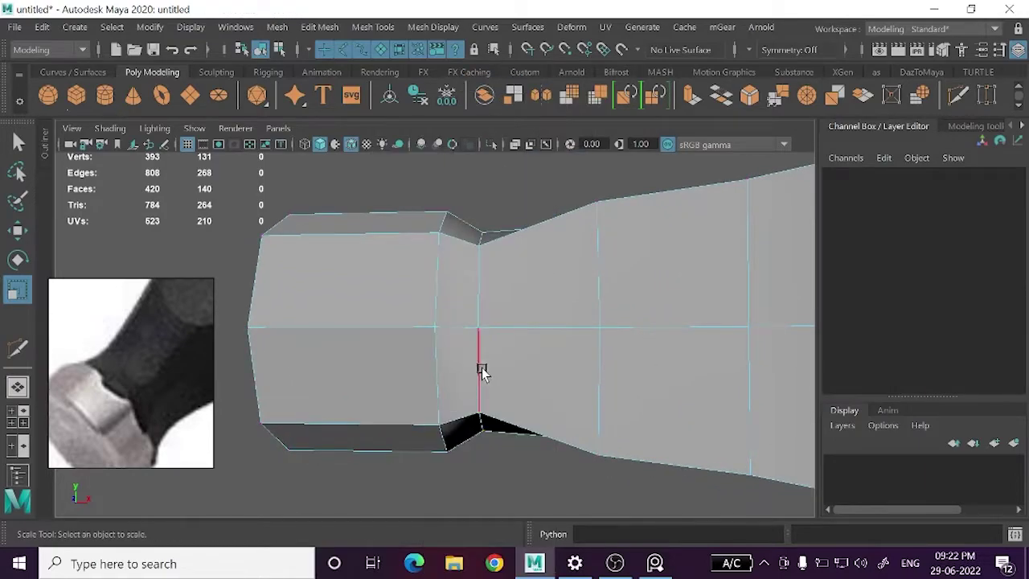
# - Bevel the edge loop at the bottom of the groove
pyautogui.doubleClick(481, 370)
pyautogui.hotkey('ctrl', 'b')
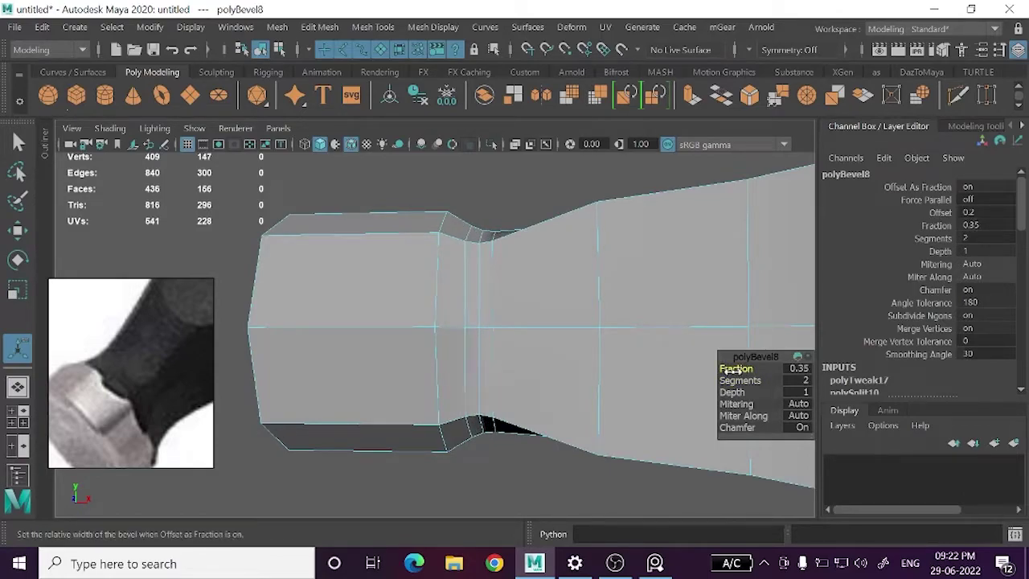
pyautogui.press('w')
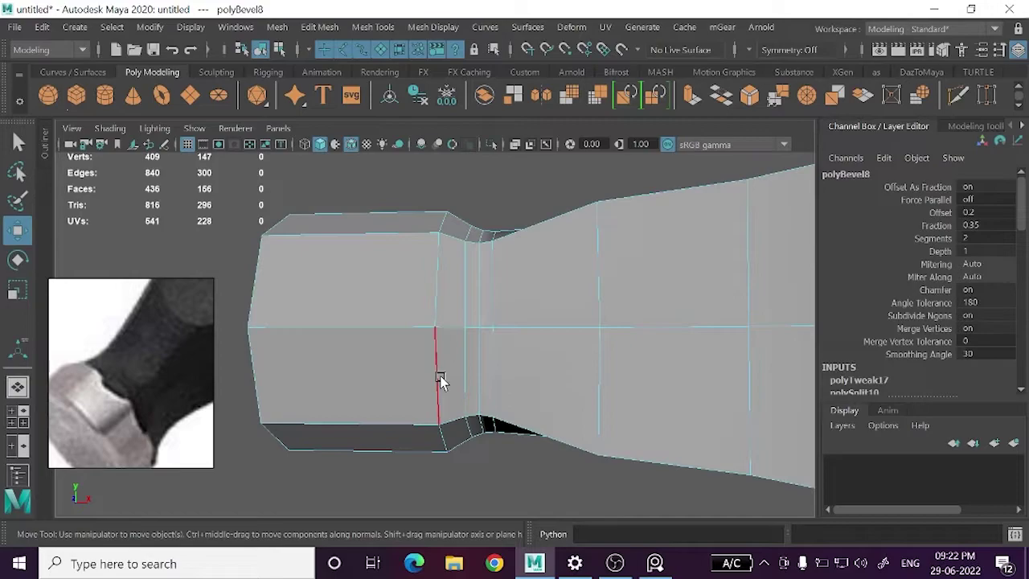
# - Move the vertices at the neck's left end right along X to shorten the end cap
pyautogui.keyDown('alt'); pyautogui.moveTo(328, 376); pyautogui.dragTo(437, 367, button='middle'); pyautogui.keyUp('alt')
pyautogui.press('4')
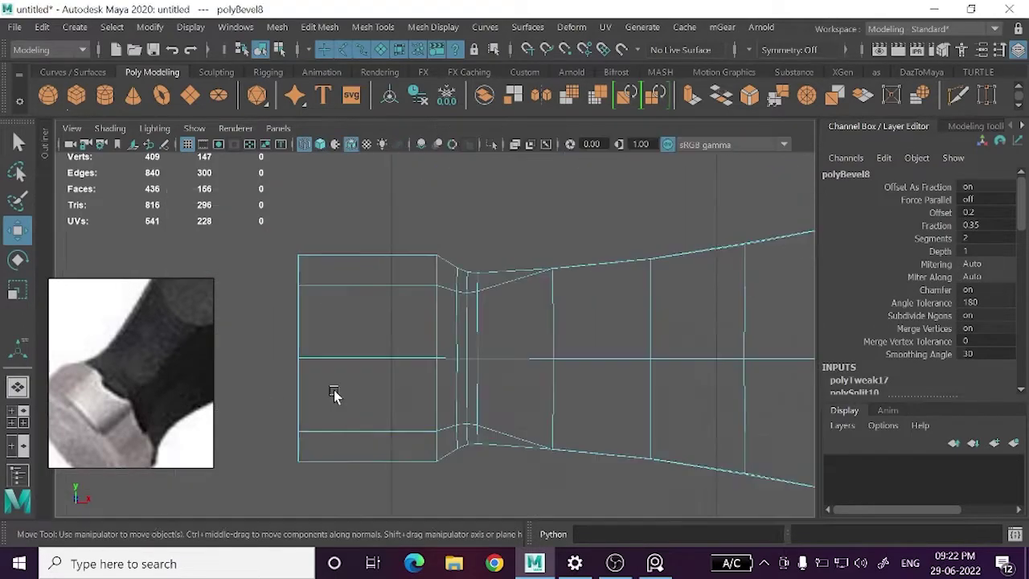
pyautogui.scroll(-5, 334, 390)
pyautogui.scroll(3, 354, 385)
pyautogui.scroll(3, 356, 384)
pyautogui.rightClick(334, 245)
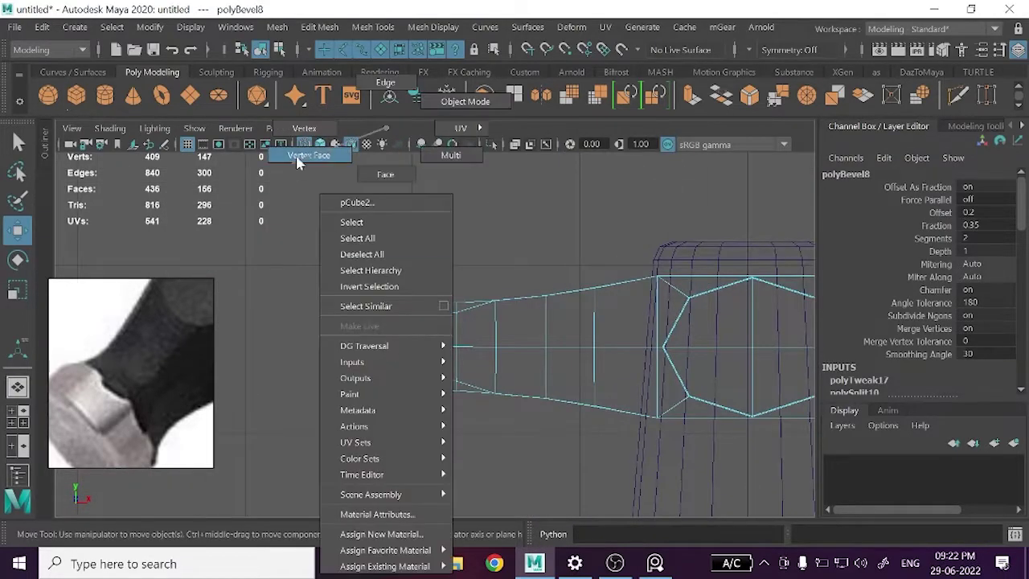
pyautogui.moveTo(333, 245); pyautogui.dragTo(385, 441)
pyautogui.moveTo(426, 352); pyautogui.dragTo(441, 356)
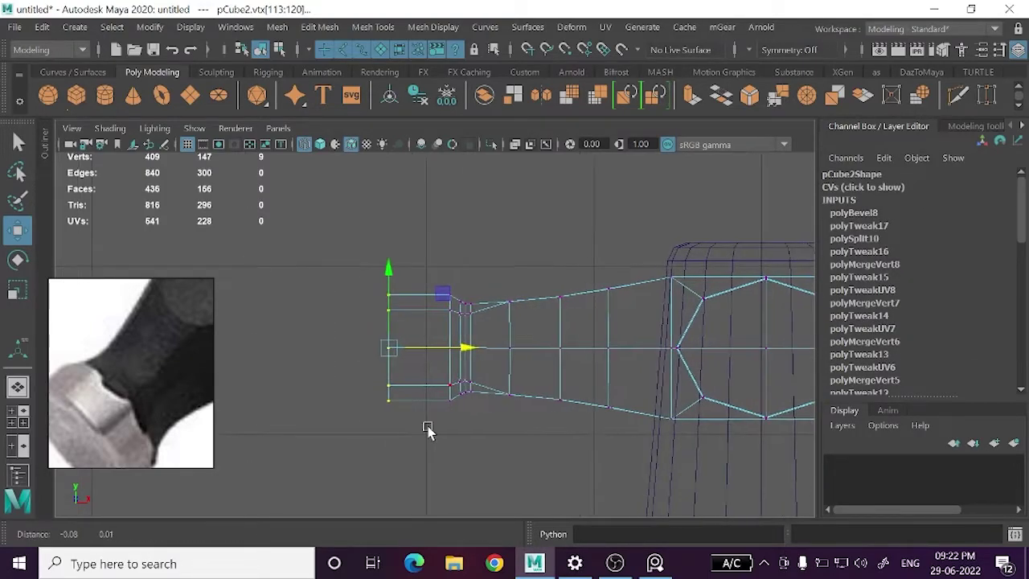
pyautogui.keyDown('alt'); pyautogui.moveTo(424, 427); pyautogui.dragTo(447, 433, button='middle'); pyautogui.keyUp('alt')
# - Bevel the end cap's rim edges with Segments set to 2
pyautogui.moveTo(384, 195); pyautogui.dragTo(359, 249, button='right')
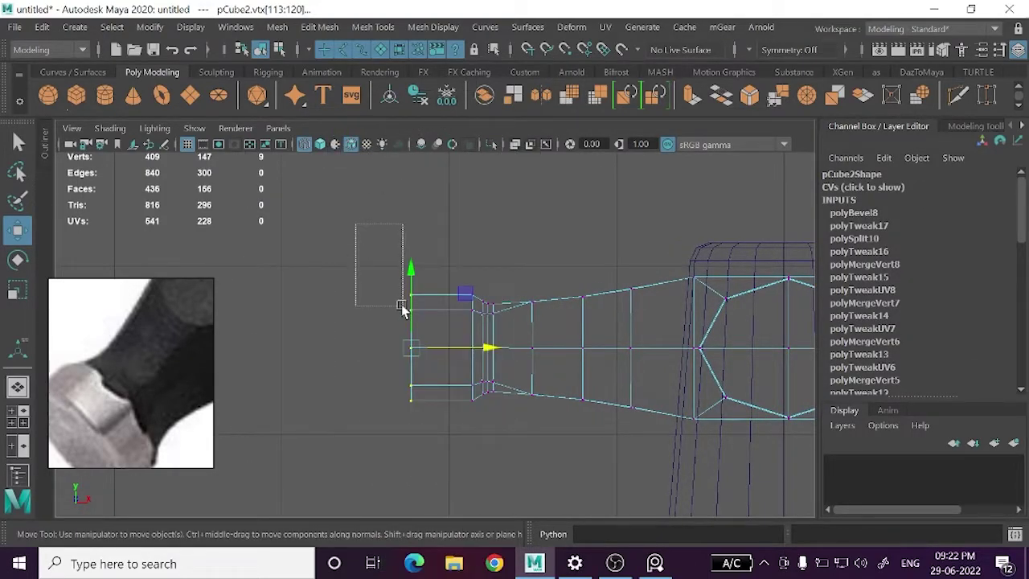
pyautogui.moveTo(402, 310); pyautogui.dragTo(385, 195, button='right')
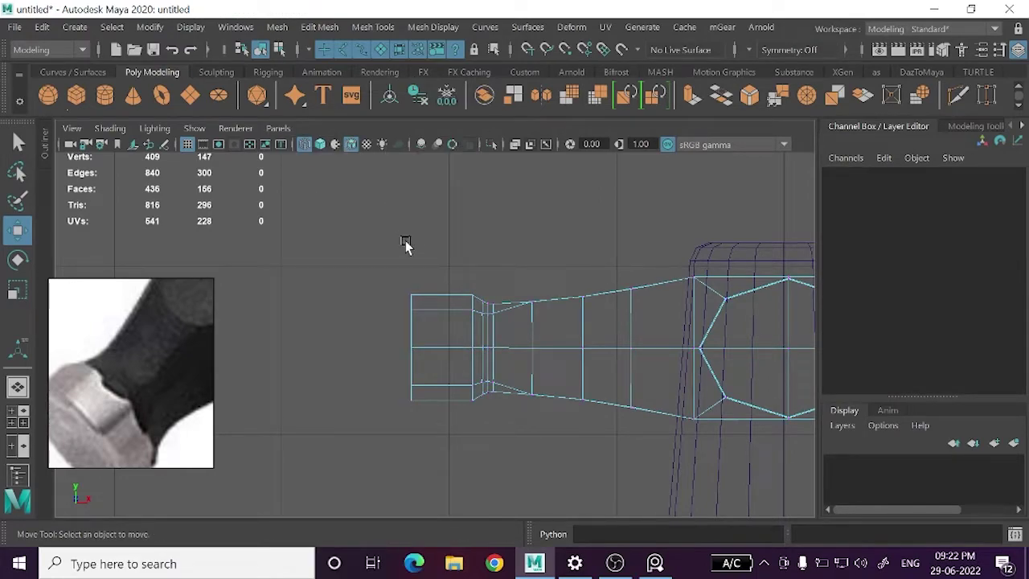
pyautogui.moveTo(449, 347); pyautogui.dragTo(442, 474)
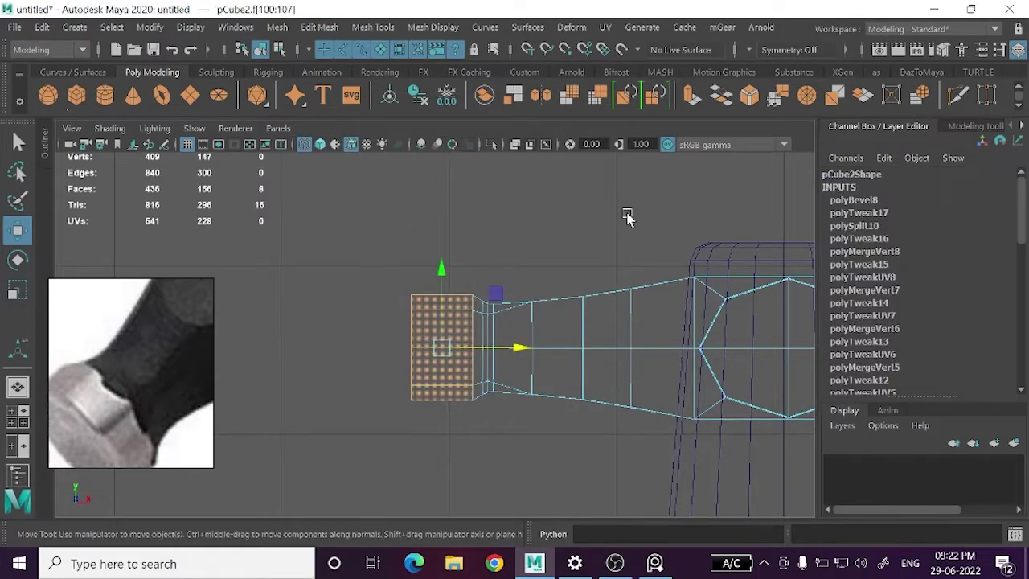
pyautogui.press('space')
pyautogui.press('space')
pyautogui.moveTo(597, 241)
pyautogui.keyDown('alt'); pyautogui.mouseDown()
pyautogui.moveTo(574, 253)
pyautogui.moveTo(705, 245)
pyautogui.moveTo(616, 241)
pyautogui.moveTo(415, 287)
pyautogui.mouseUp(); pyautogui.keyUp('alt')
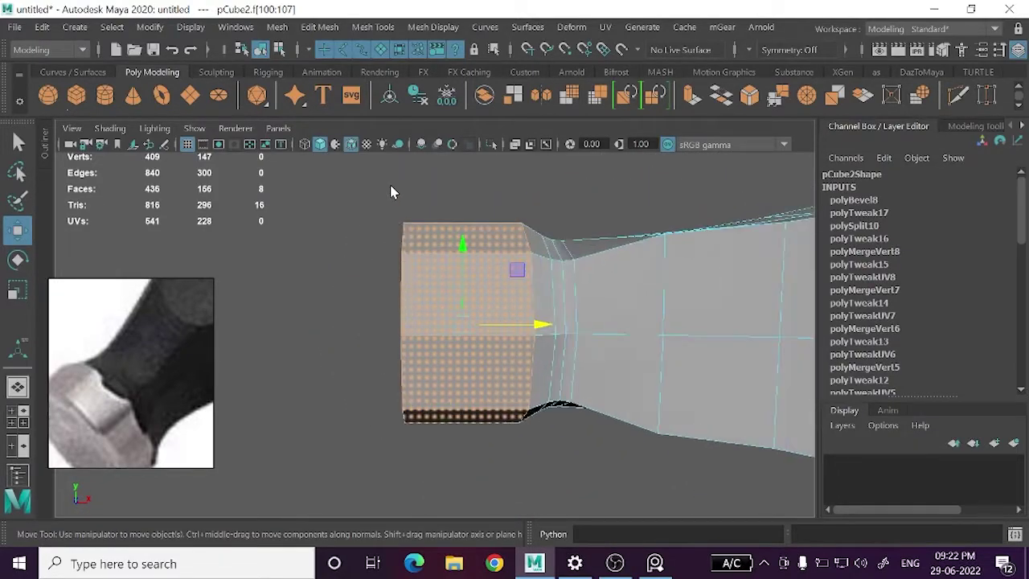
pyautogui.keyDown('alt'); pyautogui.moveTo(392, 192); pyautogui.dragTo(370, 273); pyautogui.keyUp('alt')
pyautogui.click(364, 284)
pyautogui.click(427, 303)
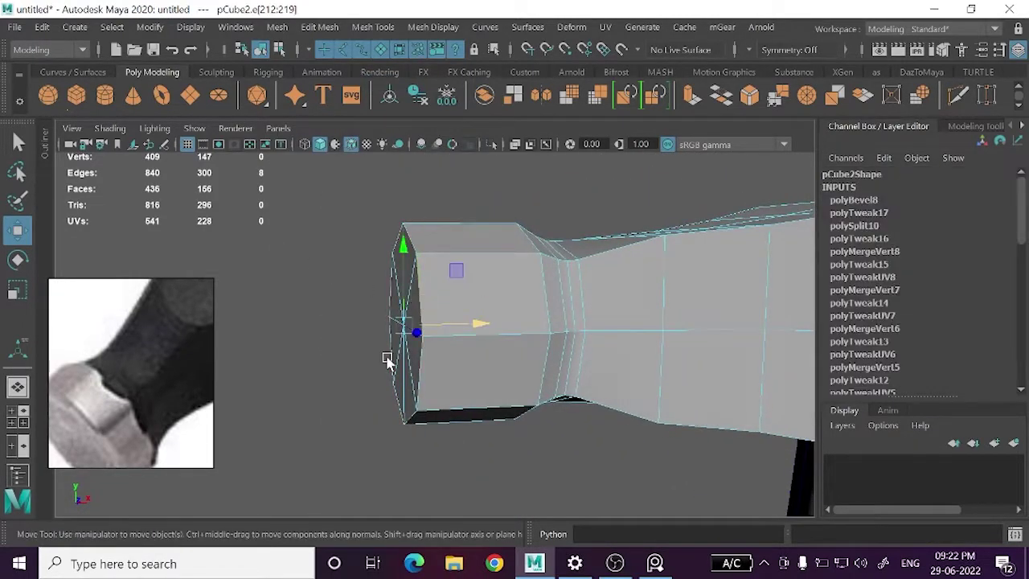
pyautogui.keyDown('alt'); pyautogui.moveTo(427, 303); pyautogui.dragTo(409, 363); pyautogui.keyUp('alt')
pyautogui.hotkey('ctrl', 'b')
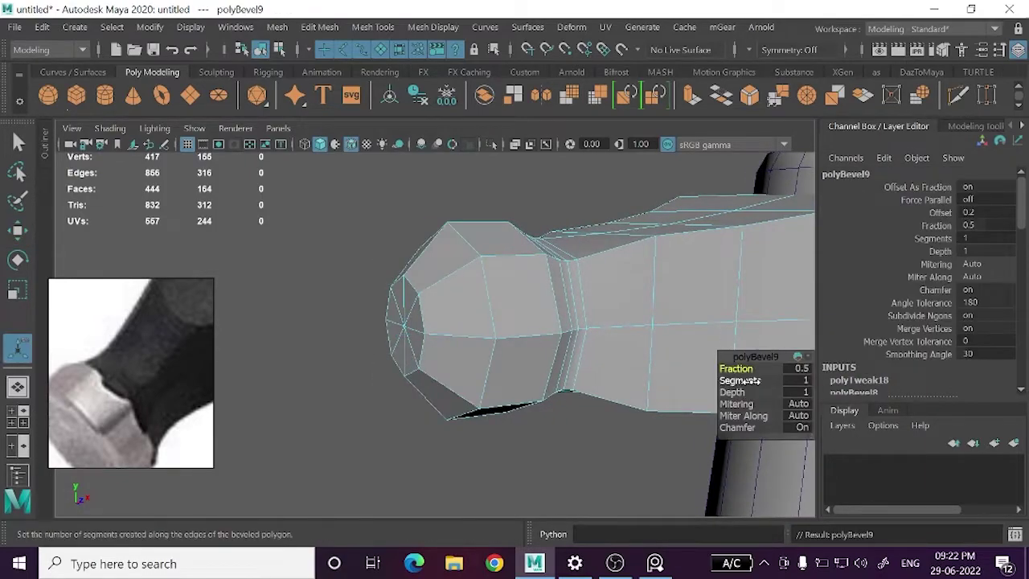
pyautogui.moveTo(753, 381); pyautogui.dragTo(723, 368)
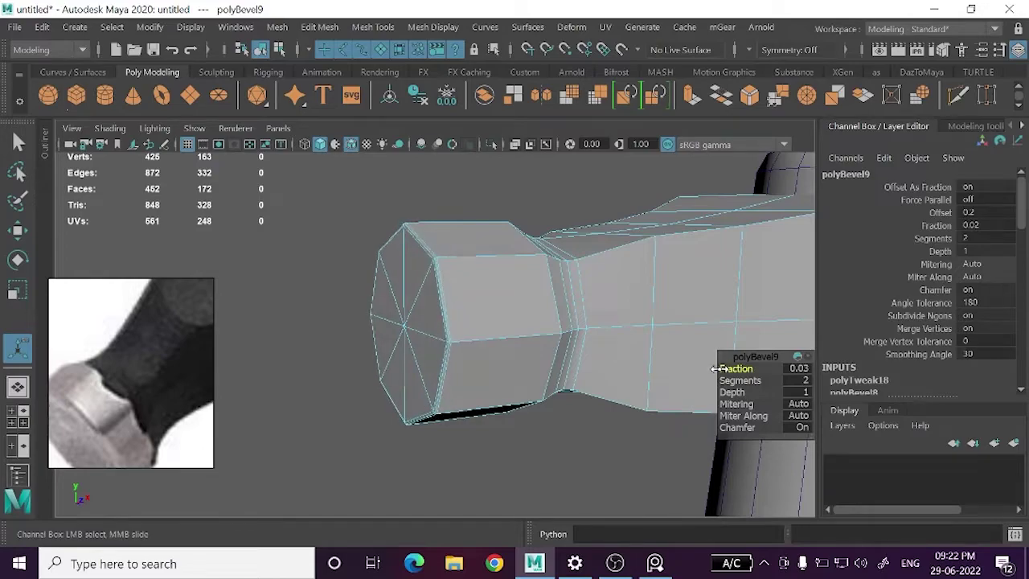
pyautogui.press('w')
# - Try moving a lower corner vertex of the end cap, then undo the move
pyautogui.moveTo(488, 342)
pyautogui.keyDown('alt'); pyautogui.mouseDown()
pyautogui.moveTo(471, 345)
pyautogui.moveTo(504, 222)
pyautogui.mouseUp(); pyautogui.keyUp('alt')
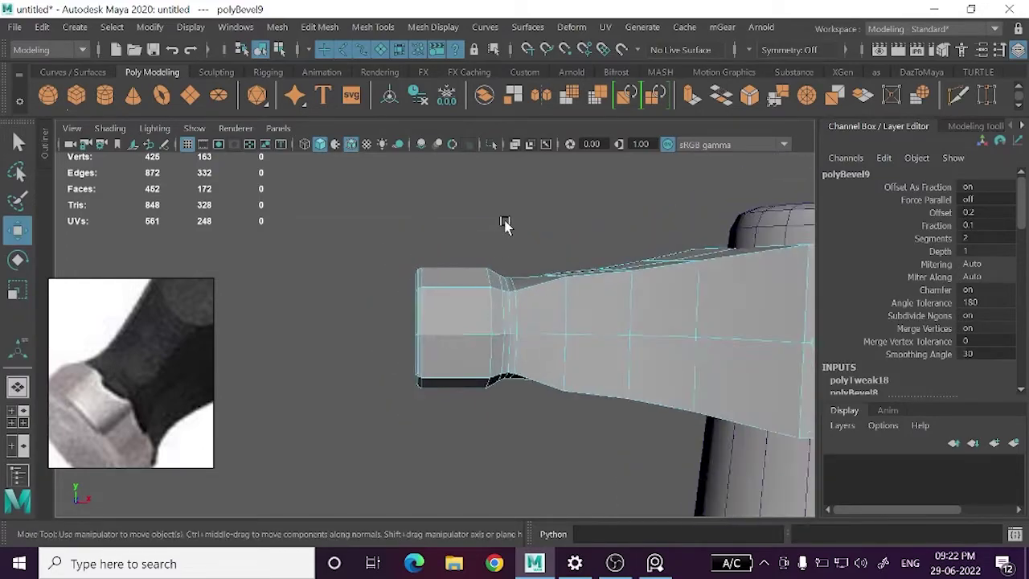
pyautogui.moveTo(505, 140); pyautogui.dragTo(595, 103, button='right')
pyautogui.moveTo(514, 217)
pyautogui.keyDown('alt'); pyautogui.mouseDown()
pyautogui.moveTo(483, 276)
pyautogui.moveTo(487, 305)
pyautogui.moveTo(512, 260)
pyautogui.mouseUp(); pyautogui.keyUp('alt')
pyautogui.moveTo(509, 128); pyautogui.dragTo(512, 82, button='right')
pyautogui.click(550, 313)
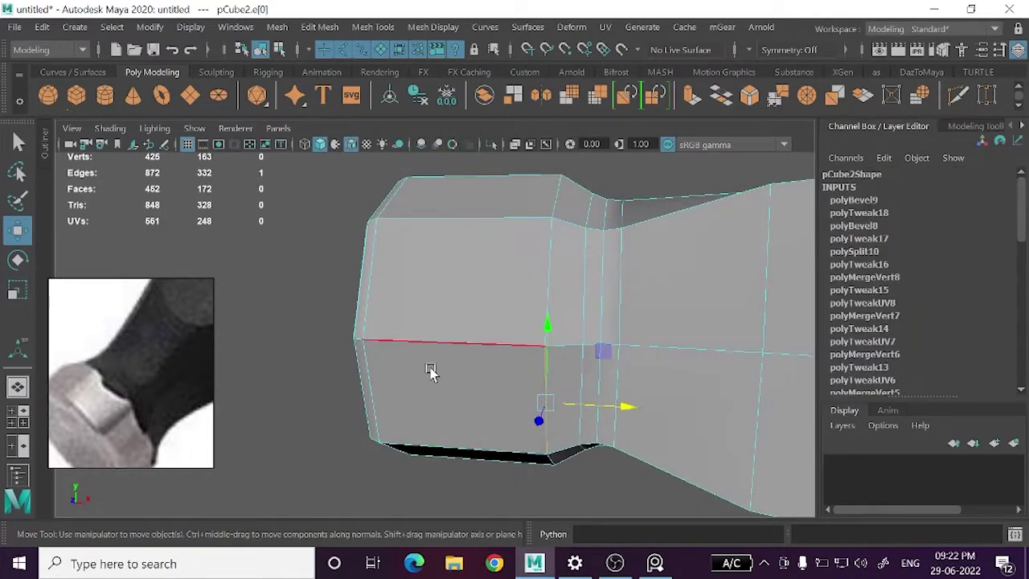
pyautogui.keyDown('alt'); pyautogui.moveTo(431, 370); pyautogui.dragTo(509, 402); pyautogui.keyUp('alt')
pyautogui.click(351, 372)
pyautogui.rightClick(293, 221)
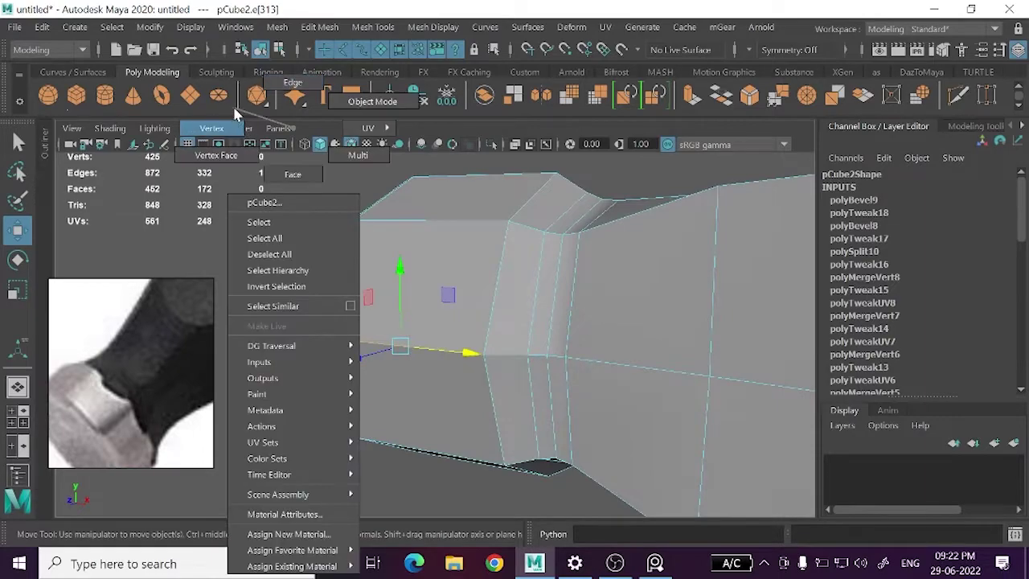
pyautogui.click(424, 461)
pyautogui.click(486, 352)
pyautogui.moveTo(482, 356); pyautogui.dragTo(454, 368)
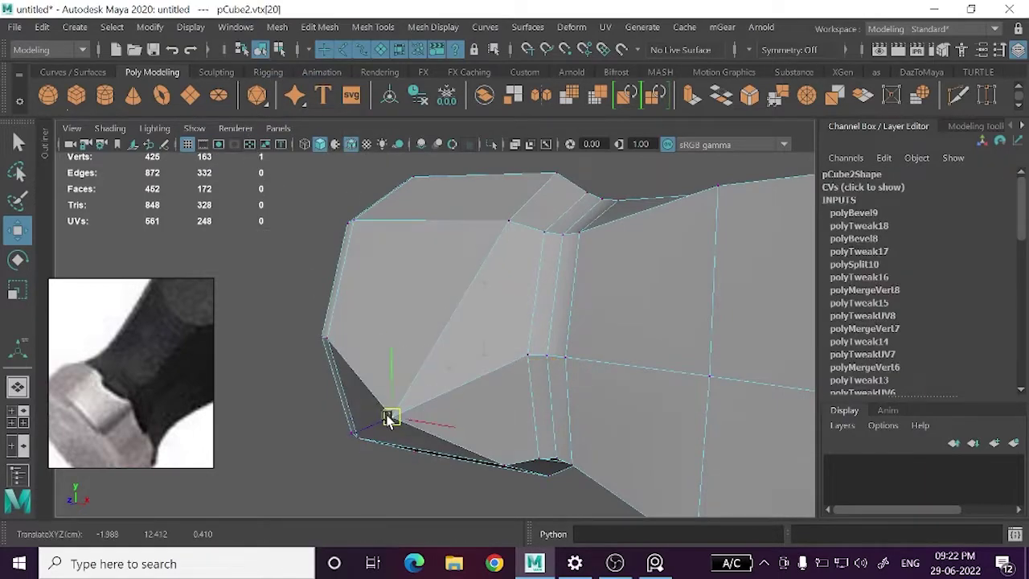
pyautogui.hotkey('ctrl', 'z')
# - Select several edges on the end cap and view the mesh in wireframe
pyautogui.moveTo(413, 264); pyautogui.dragTo(409, 85, button='right')
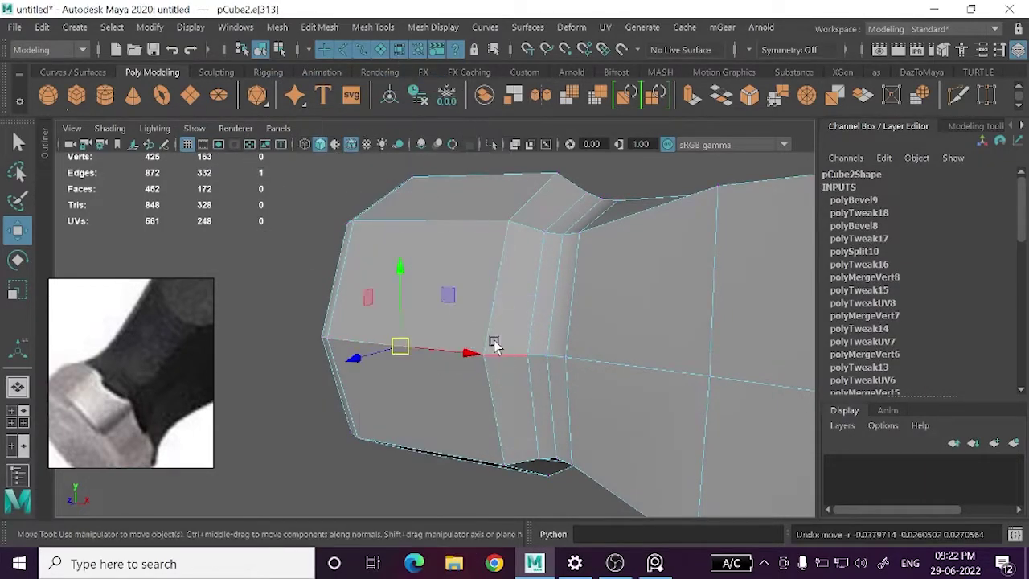
pyautogui.moveTo(507, 391)
pyautogui.keyDown('alt'); pyautogui.mouseDown()
pyautogui.moveTo(418, 324)
pyautogui.moveTo(527, 344)
pyautogui.mouseUp(); pyautogui.keyUp('alt')
pyautogui.keyDown('shift'); pyautogui.click(416, 317); pyautogui.keyUp('shift')
pyautogui.keyDown('shift'); pyautogui.click(459, 354); pyautogui.keyUp('shift')
pyautogui.moveTo(459, 355)
pyautogui.keyDown('alt'); pyautogui.mouseDown()
pyautogui.moveTo(526, 396)
pyautogui.moveTo(432, 354)
pyautogui.moveTo(489, 333)
pyautogui.moveTo(431, 427)
pyautogui.moveTo(501, 424)
pyautogui.moveTo(545, 408)
pyautogui.moveTo(487, 422)
pyautogui.moveTo(472, 378)
pyautogui.moveTo(448, 378)
pyautogui.mouseUp(); pyautogui.keyUp('alt')
pyautogui.click(428, 354)
pyautogui.press('4')
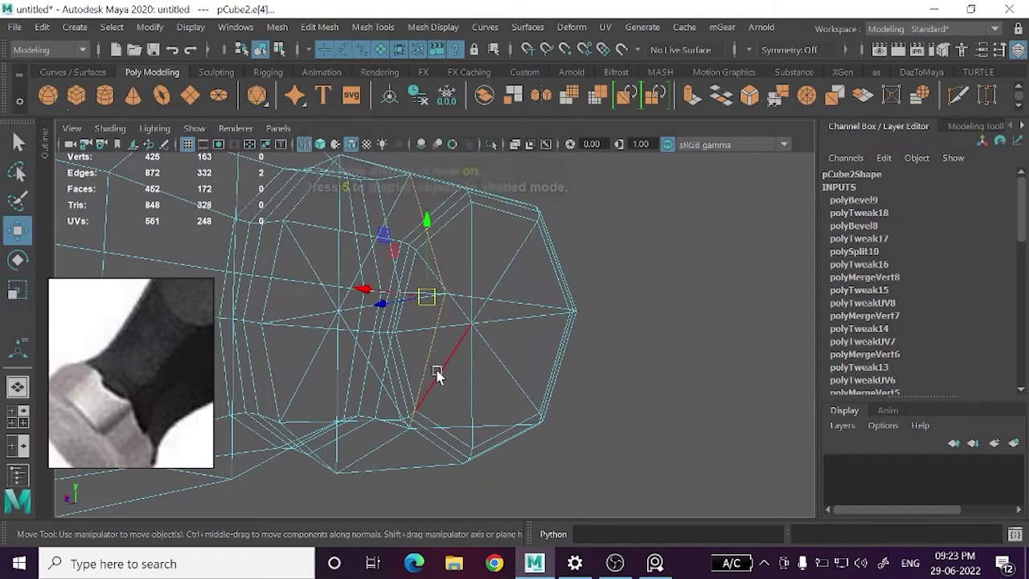
# - In shaded view, select three vertical edges around the end-cap groove
pyautogui.press('4')
pyautogui.press('5')
pyautogui.moveTo(438, 370)
pyautogui.keyDown('alt'); pyautogui.mouseDown()
pyautogui.moveTo(590, 381)
pyautogui.moveTo(538, 365)
pyautogui.moveTo(550, 378)
pyautogui.mouseUp(); pyautogui.keyUp('alt')
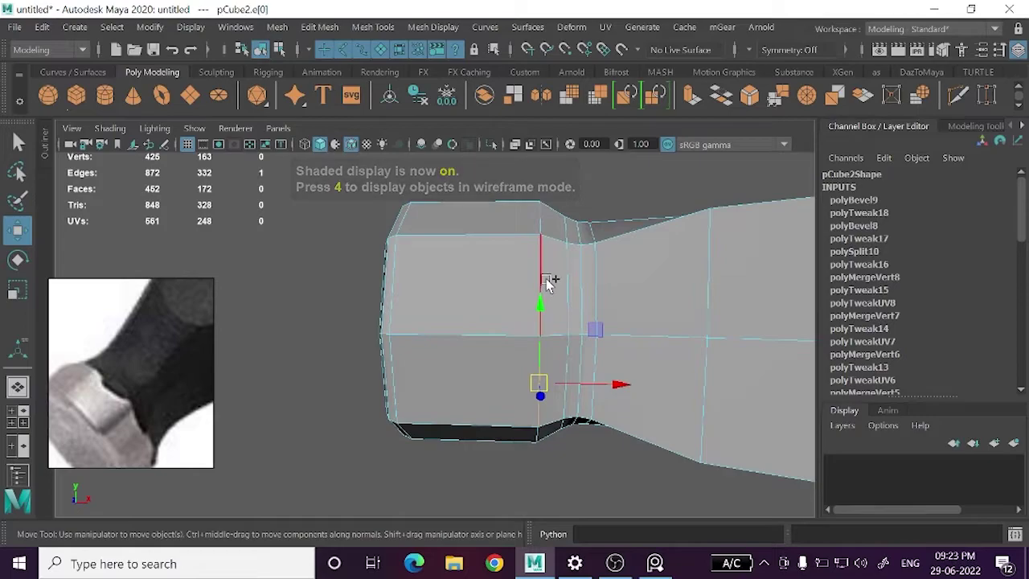
pyautogui.moveTo(538, 225)
pyautogui.keyDown('alt'); pyautogui.mouseDown()
pyautogui.moveTo(558, 344)
pyautogui.moveTo(537, 344)
pyautogui.mouseUp(); pyautogui.keyUp('alt')
pyautogui.keyDown('shift'); pyautogui.click(537, 345); pyautogui.keyUp('shift')
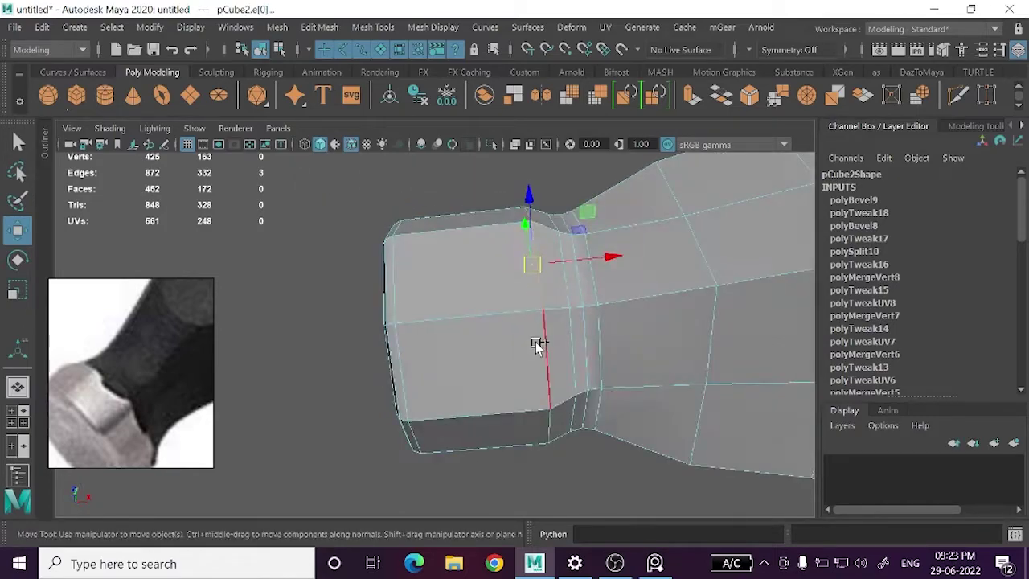
pyautogui.keyDown('alt'); pyautogui.moveTo(540, 432); pyautogui.dragTo(563, 356); pyautogui.keyUp('alt')
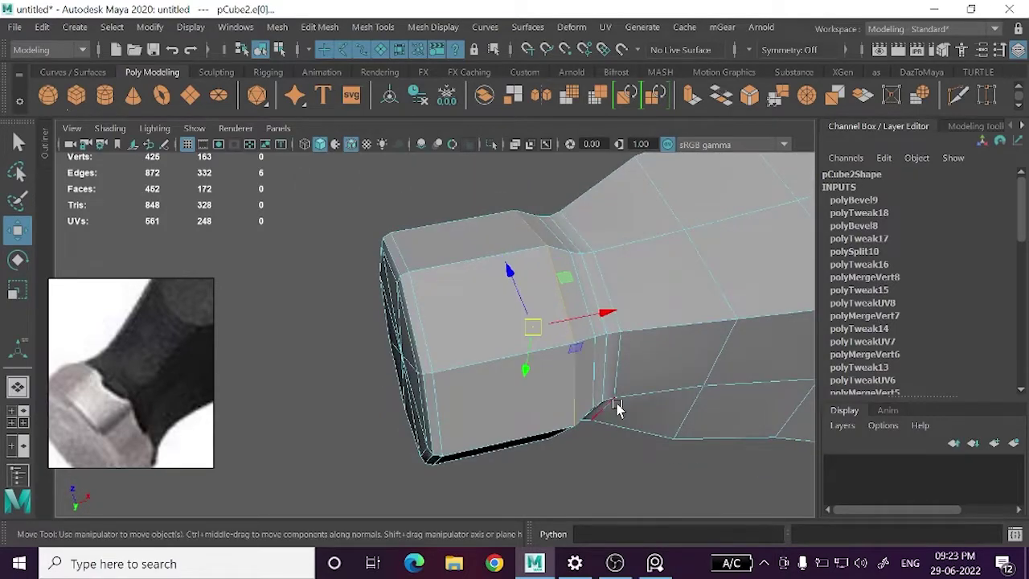
pyautogui.keyDown('alt'); pyautogui.moveTo(616, 409); pyautogui.dragTo(593, 340); pyautogui.keyUp('alt')
pyautogui.keyDown('shift'); pyautogui.click(548, 369); pyautogui.keyUp('shift')
pyautogui.moveTo(554, 436)
pyautogui.keyDown('alt'); pyautogui.mouseDown()
pyautogui.moveTo(570, 441)
pyautogui.moveTo(574, 379)
pyautogui.moveTo(579, 493)
pyautogui.moveTo(572, 392)
pyautogui.mouseUp(); pyautogui.keyUp('alt')
pyautogui.keyDown('shift'); pyautogui.click(572, 392); pyautogui.keyUp('shift')
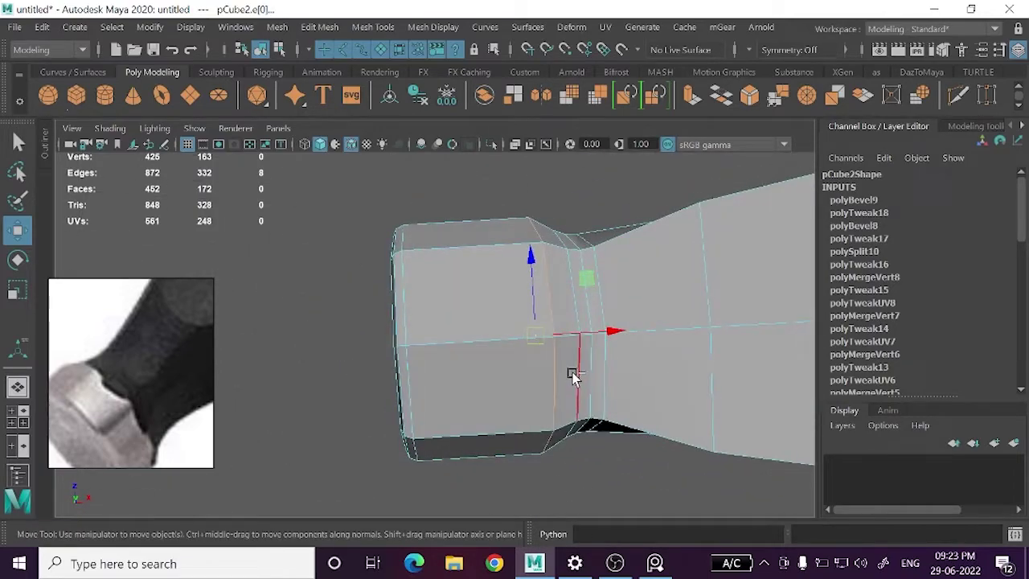
# - Bevel the selected groove edges and zoom out to view the whole hammer
pyautogui.hotkey('ctrl', 'b')
pyautogui.scroll(3, 580, 371)
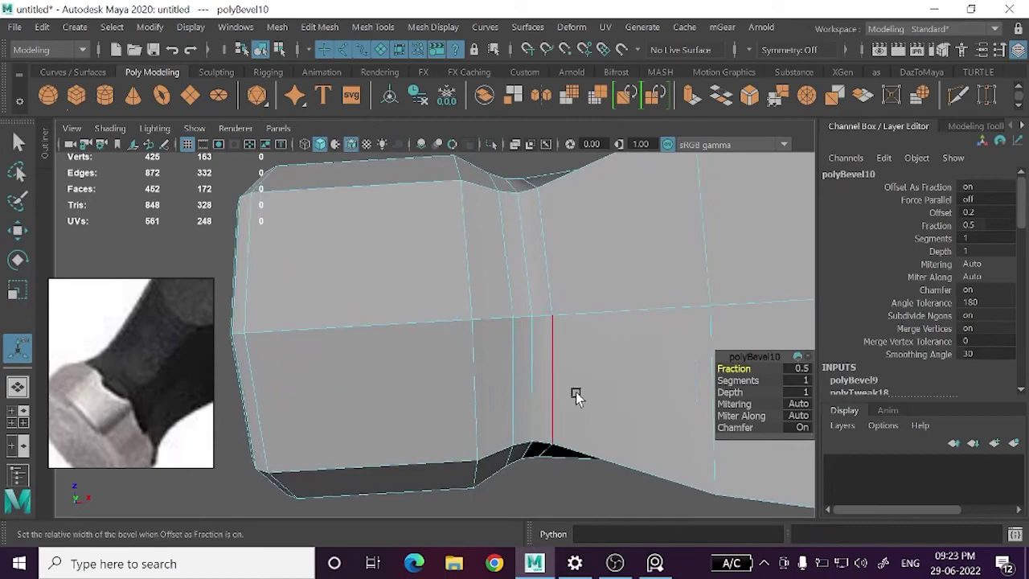
pyautogui.scroll(-2, 523, 364)
pyautogui.scroll(-3, 514, 338)
pyautogui.moveTo(499, 314)
pyautogui.keyDown('alt'); pyautogui.mouseDown()
pyautogui.moveTo(515, 427)
pyautogui.moveTo(514, 241)
pyautogui.mouseUp(); pyautogui.keyUp('alt')
pyautogui.moveTo(514, 156); pyautogui.dragTo(587, 103, button='right')
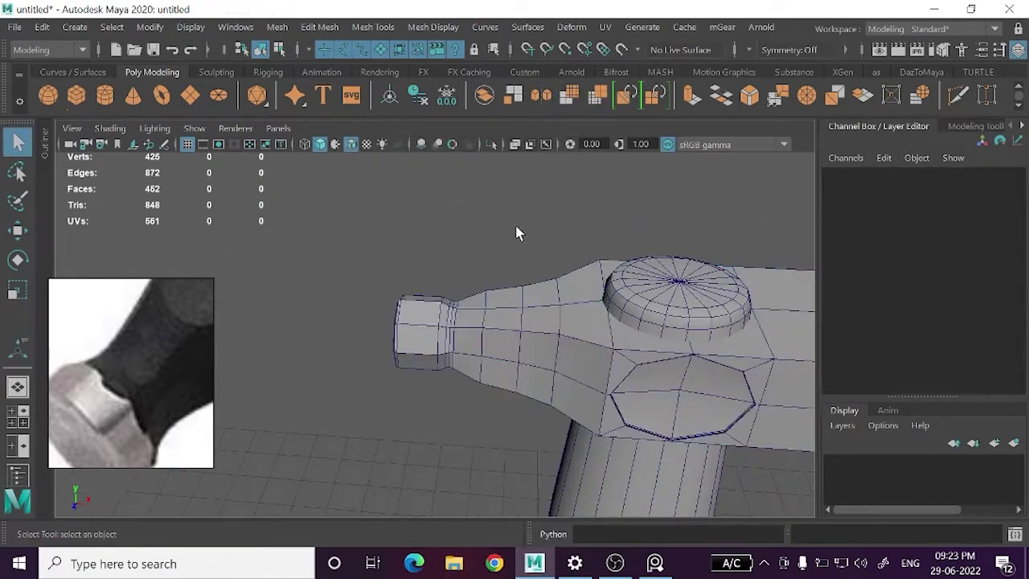
pyautogui.scroll(2, 498, 282)
pyautogui.click(480, 340)
pyautogui.press('3')
pyautogui.click(510, 305)
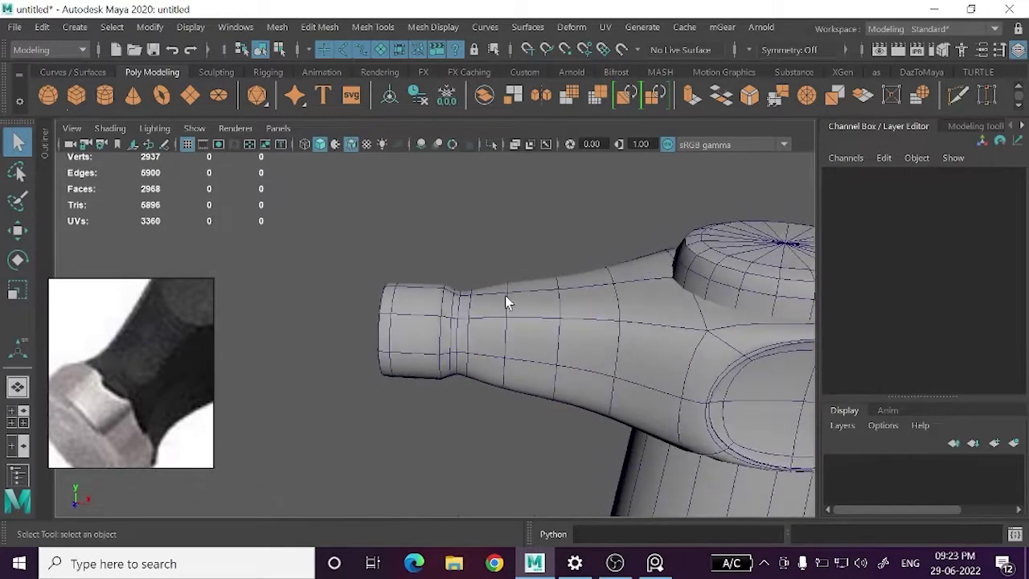
pyautogui.click(354, 145)
pyautogui.moveTo(379, 269)
pyautogui.keyDown('alt'); pyautogui.mouseDown()
pyautogui.moveTo(482, 308)
pyautogui.moveTo(509, 402)
pyautogui.moveTo(471, 390)
pyautogui.moveTo(461, 349)
pyautogui.moveTo(475, 329)
pyautogui.moveTo(388, 356)
pyautogui.moveTo(507, 349)
pyautogui.moveTo(487, 351)
pyautogui.moveTo(526, 295)
pyautogui.moveTo(501, 333)
pyautogui.moveTo(510, 386)
pyautogui.mouseUp(); pyautogui.keyUp('alt')
pyautogui.keyDown('alt'); pyautogui.moveTo(510, 386); pyautogui.dragTo(506, 368, button='middle'); pyautogui.keyUp('alt')
pyautogui.keyDown('alt'); pyautogui.moveTo(505, 368); pyautogui.dragTo(509, 337); pyautogui.keyUp('alt')
pyautogui.click(509, 337)
# - Cut edge loops across the neck near the head and behind the end cap, then preview smoothed
pyautogui.press('1')
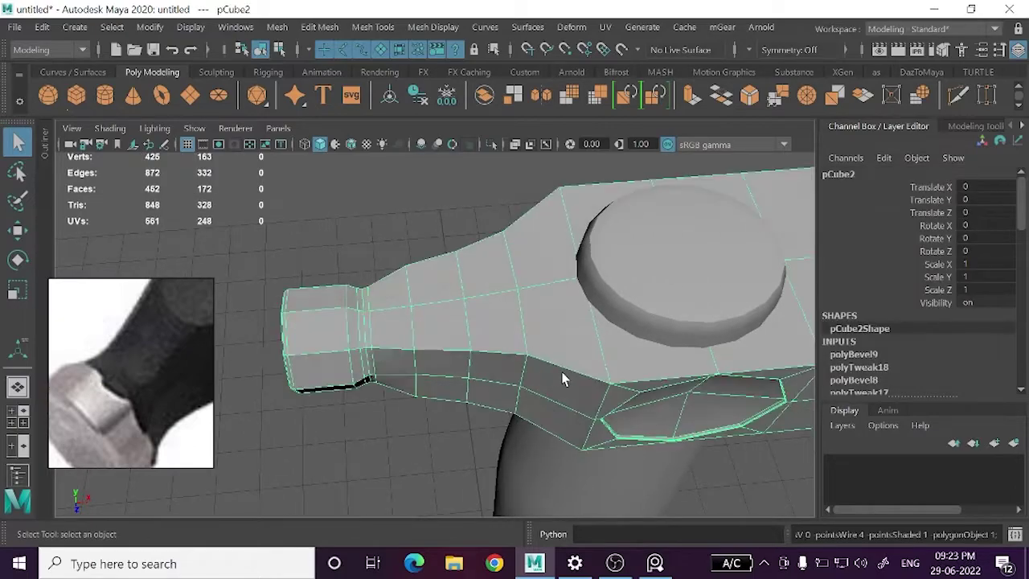
pyautogui.moveTo(560, 374)
pyautogui.keyDown('alt'); pyautogui.mouseDown()
pyautogui.moveTo(604, 340)
pyautogui.moveTo(548, 357)
pyautogui.moveTo(590, 392)
pyautogui.mouseUp(); pyautogui.keyUp('alt')
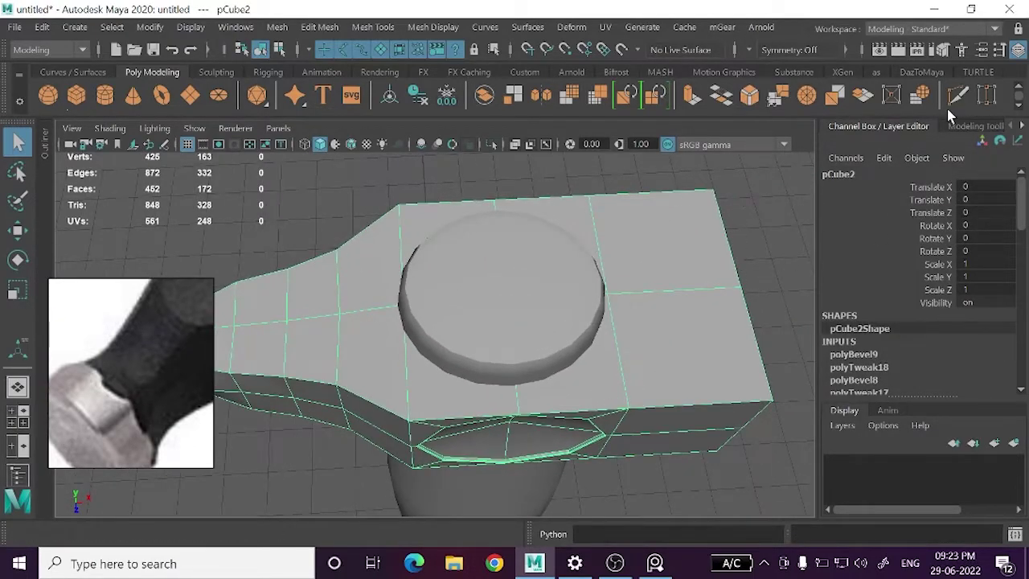
pyautogui.keyDown('shift'); pyautogui.moveTo(455, 438); pyautogui.dragTo(517, 399, button='right'); pyautogui.keyUp('shift')
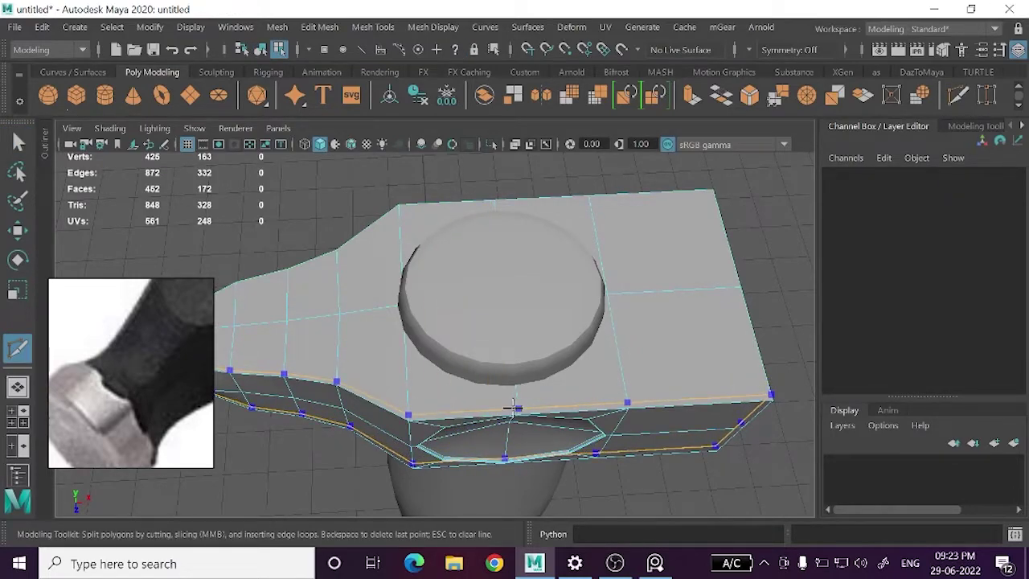
pyautogui.scroll(3, 433, 447)
pyautogui.scroll(2, 551, 337)
pyautogui.keyDown('alt'); pyautogui.moveTo(552, 337); pyautogui.dragTo(575, 273, button='middle'); pyautogui.keyUp('alt')
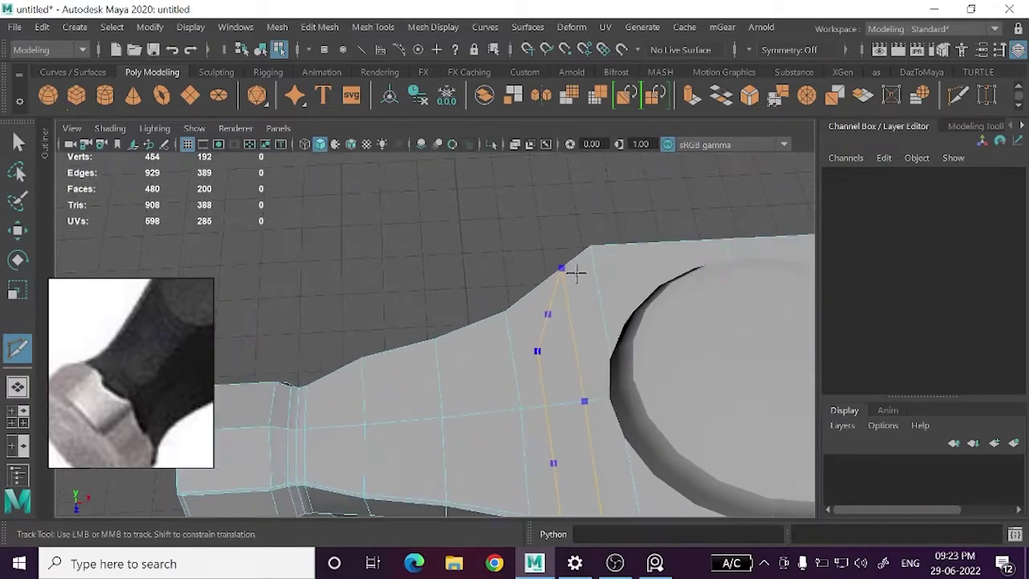
pyautogui.moveTo(505, 410)
pyautogui.keyDown('alt'); pyautogui.mouseDown()
pyautogui.moveTo(554, 363)
pyautogui.moveTo(450, 386)
pyautogui.moveTo(505, 337)
pyautogui.mouseUp(); pyautogui.keyUp('alt')
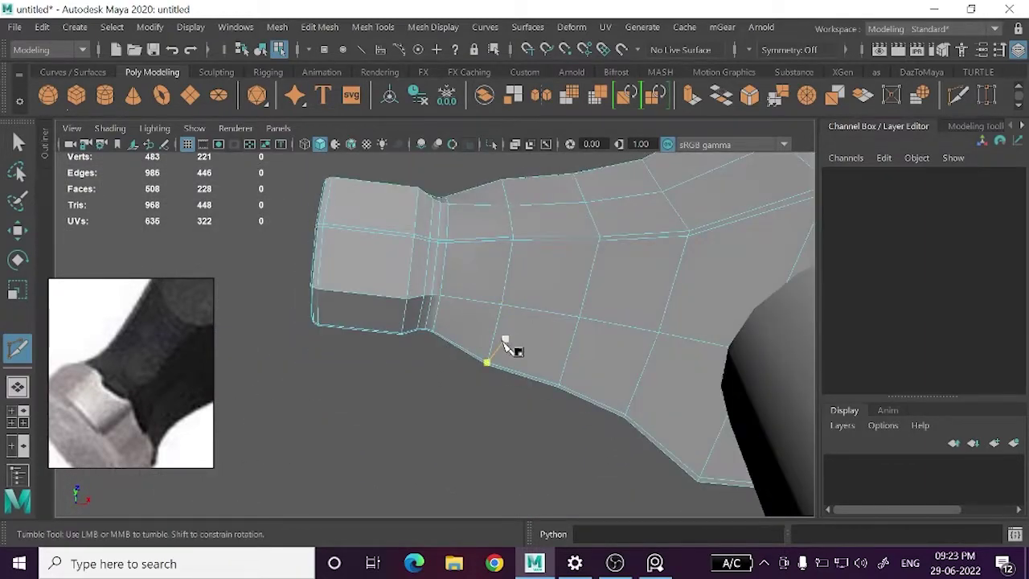
pyautogui.moveTo(438, 354)
pyautogui.keyDown('alt'); pyautogui.mouseDown()
pyautogui.moveTo(405, 425)
pyautogui.moveTo(474, 296)
pyautogui.mouseUp(); pyautogui.keyUp('alt')
pyautogui.click(957, 94)
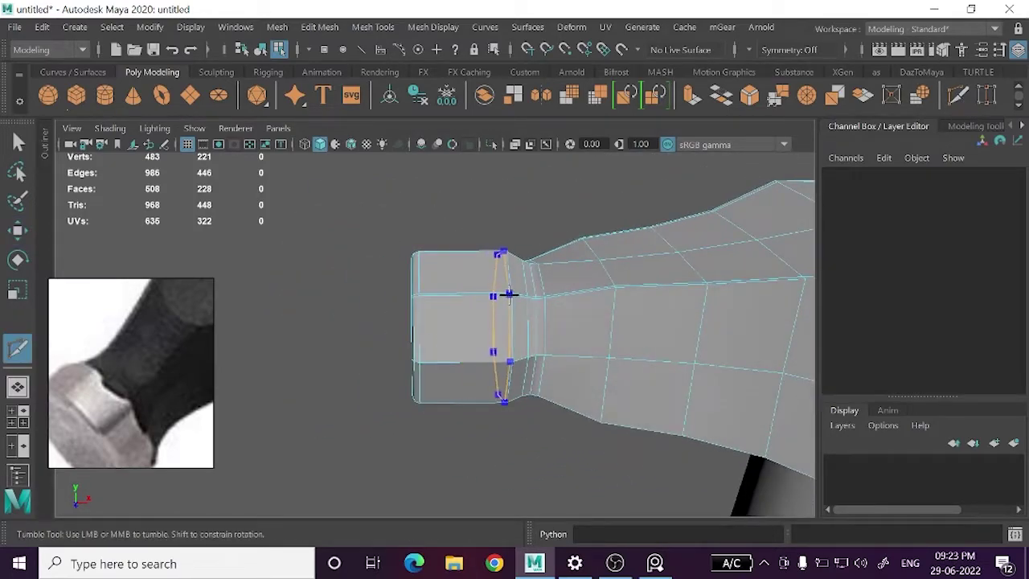
pyautogui.press('w')
pyautogui.press('3')
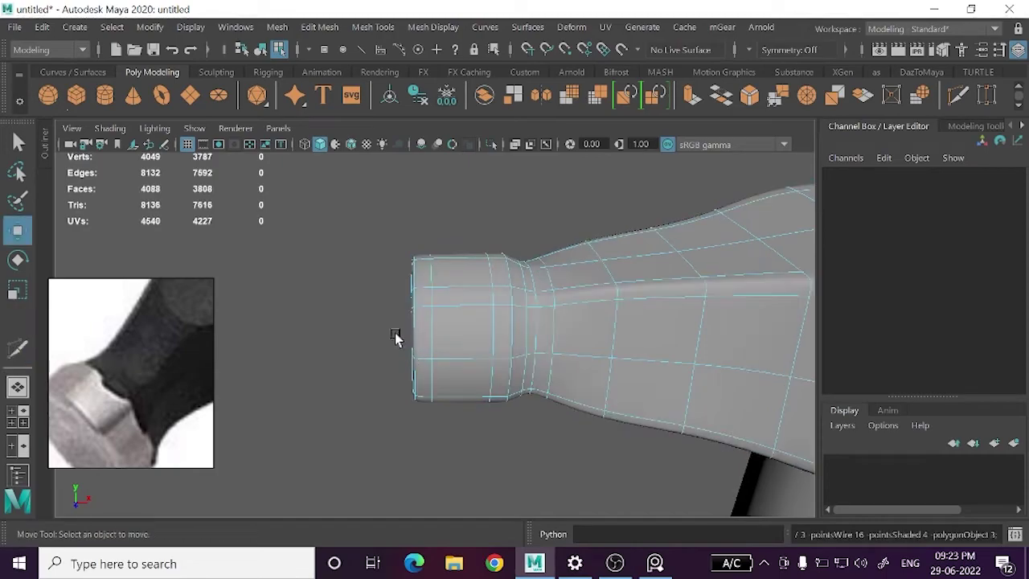
pyautogui.moveTo(372, 203); pyautogui.dragTo(437, 103, button='right')
pyautogui.click(344, 281)
pyautogui.moveTo(344, 280)
pyautogui.keyDown('alt'); pyautogui.mouseDown()
pyautogui.moveTo(400, 376)
pyautogui.moveTo(362, 374)
pyautogui.moveTo(362, 391)
pyautogui.moveTo(459, 345)
pyautogui.moveTo(448, 356)
pyautogui.moveTo(542, 390)
pyautogui.moveTo(522, 404)
pyautogui.moveTo(373, 393)
pyautogui.moveTo(430, 375)
pyautogui.moveTo(450, 321)
pyautogui.moveTo(452, 426)
pyautogui.moveTo(446, 418)
pyautogui.mouseUp(); pyautogui.keyUp('alt')
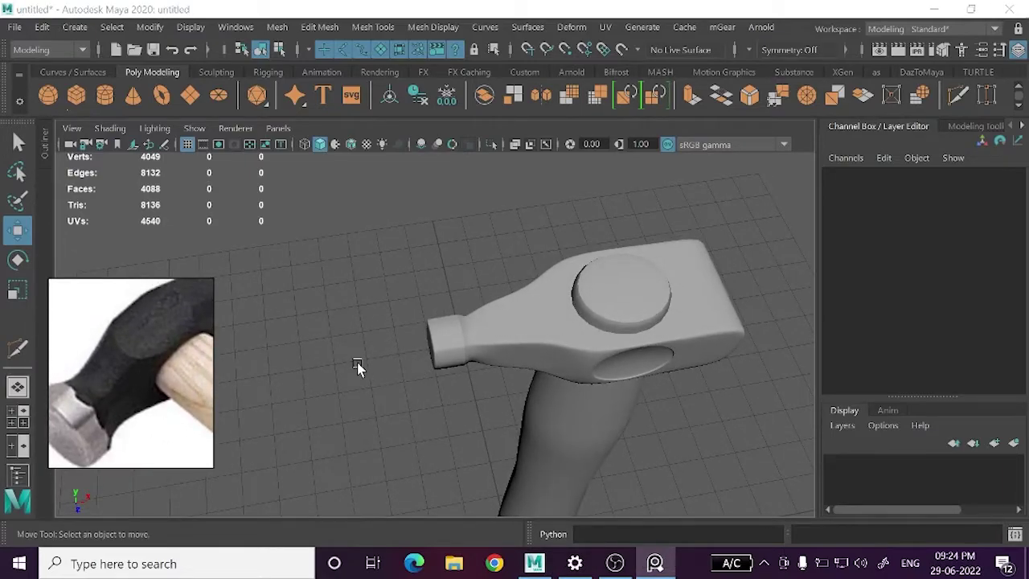
pyautogui.moveTo(486, 400)
pyautogui.keyDown('alt'); pyautogui.mouseDown()
pyautogui.moveTo(480, 262)
pyautogui.moveTo(474, 292)
pyautogui.moveTo(496, 353)
pyautogui.moveTo(508, 443)
pyautogui.moveTo(372, 335)
pyautogui.mouseUp(); pyautogui.keyUp('alt')
pyautogui.scroll(3, 391, 310)
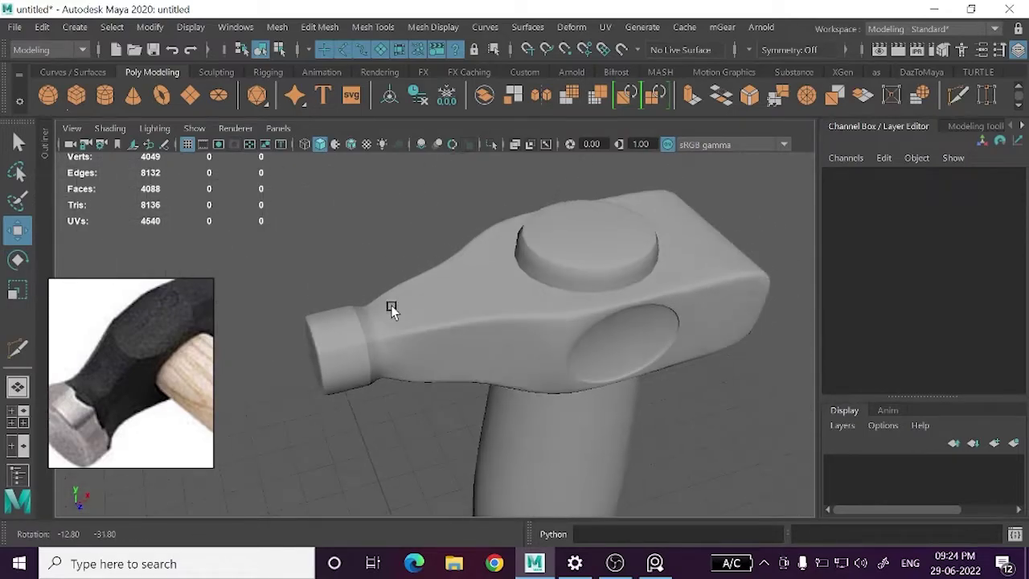
pyautogui.scroll(3, 356, 349)
pyautogui.scroll(2, 516, 347)
# - Select the hammer head with smoothing off and face its octagonal end in edge mode
pyautogui.click(431, 350)
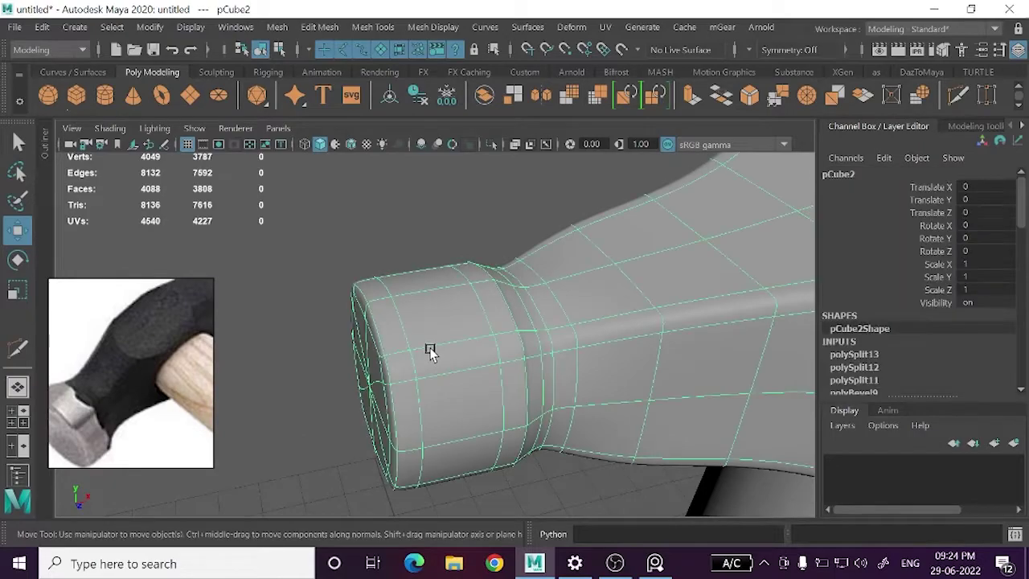
pyautogui.press('1')
pyautogui.scroll(2, 446, 383)
pyautogui.moveTo(444, 382)
pyautogui.keyDown('alt'); pyautogui.mouseDown()
pyautogui.moveTo(506, 361)
pyautogui.moveTo(491, 353)
pyautogui.mouseUp(); pyautogui.keyUp('alt')
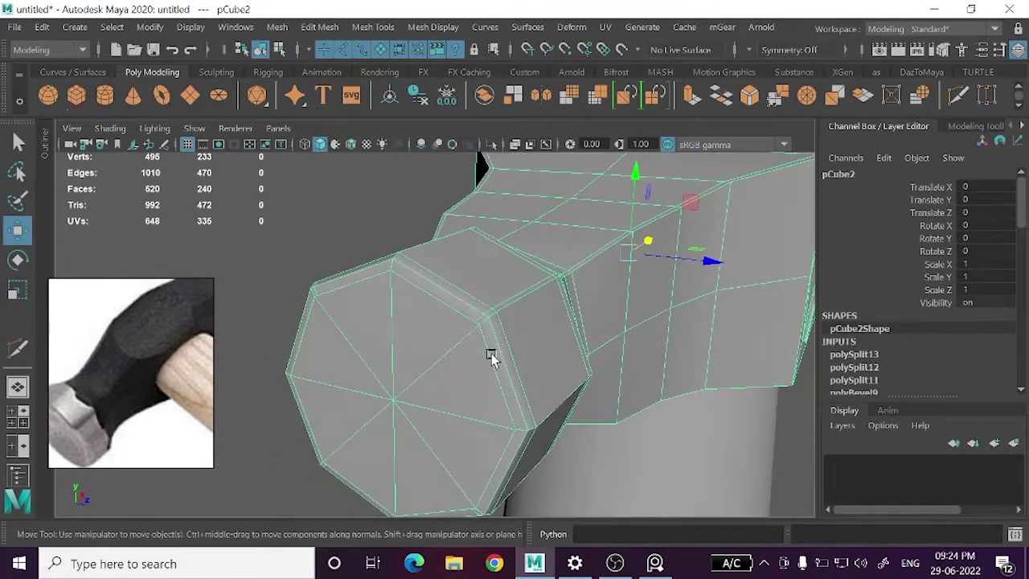
pyautogui.scroll(1, 501, 362)
pyautogui.scroll(2, 389, 341)
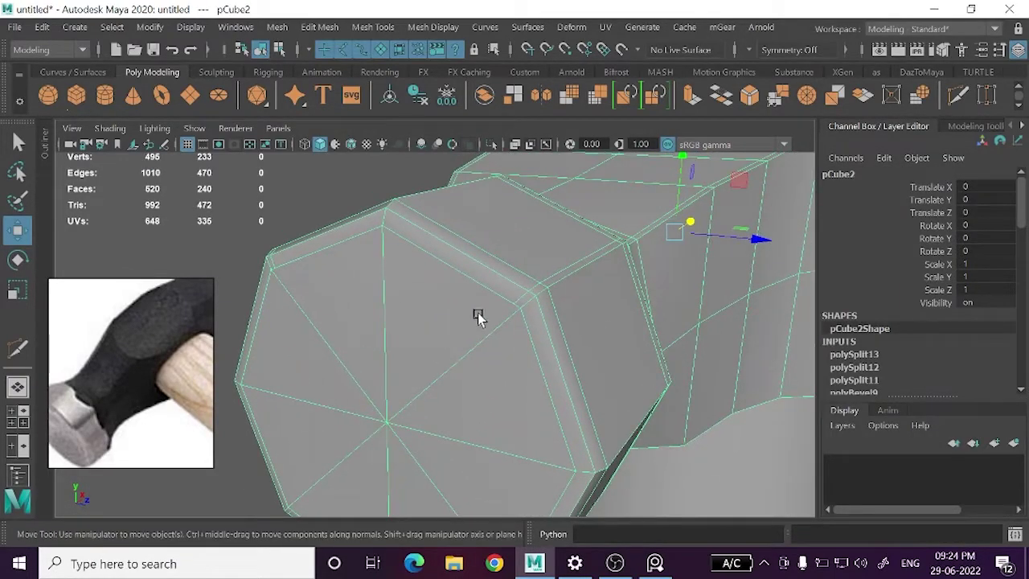
pyautogui.moveTo(478, 313)
pyautogui.mouseDown(button='right')
pyautogui.moveTo(477, 135)
pyautogui.moveTo(441, 161)
pyautogui.mouseUp(button='right')
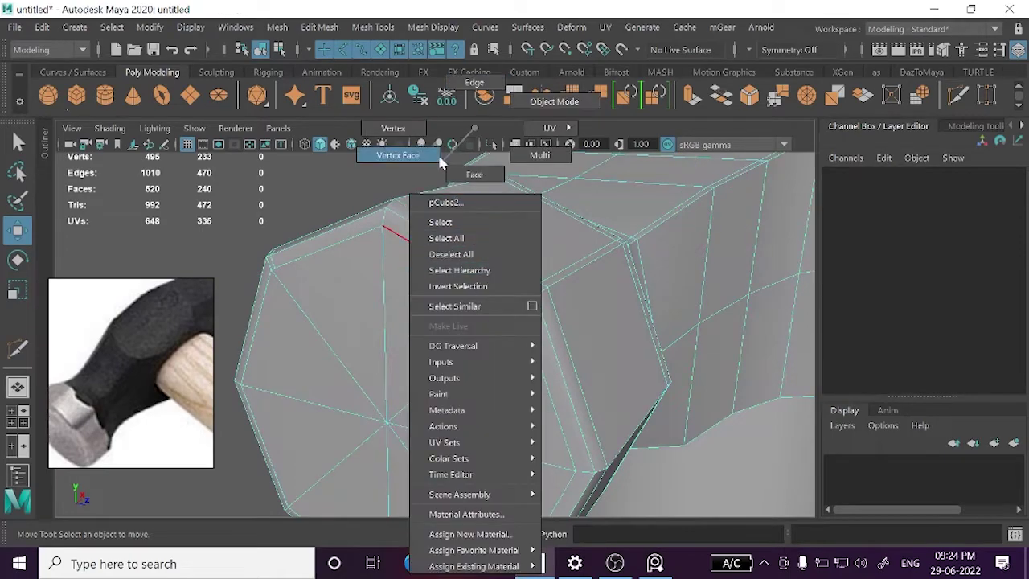
# - Select a redundant edge loop on the end cap and delete it
pyautogui.keyDown('alt'); pyautogui.moveTo(531, 315); pyautogui.dragTo(505, 329); pyautogui.keyUp('alt')
pyautogui.moveTo(498, 132); pyautogui.dragTo(484, 177, button='right')
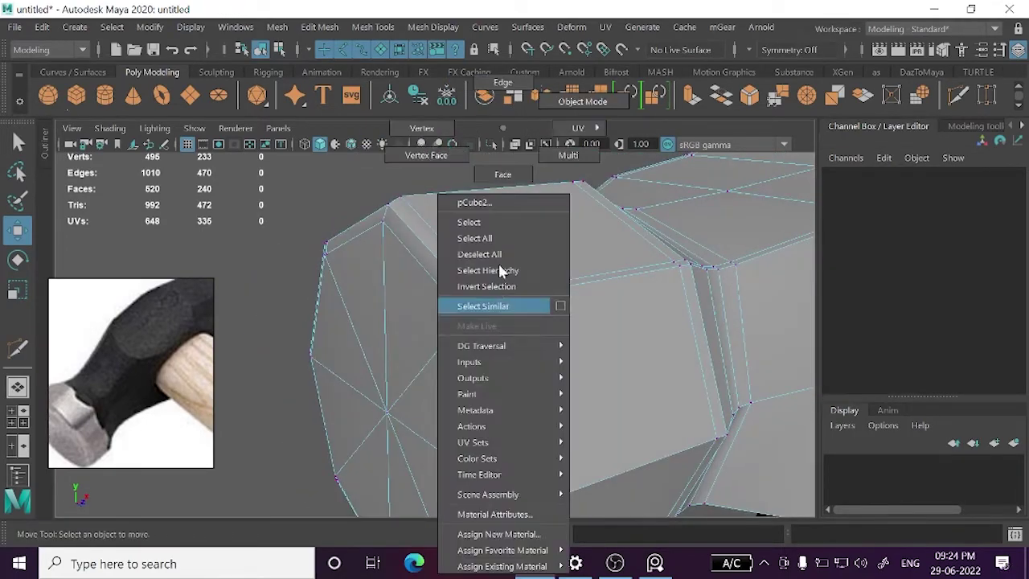
pyautogui.doubleClick(511, 366)
pyautogui.moveTo(518, 387); pyautogui.dragTo(487, 393)
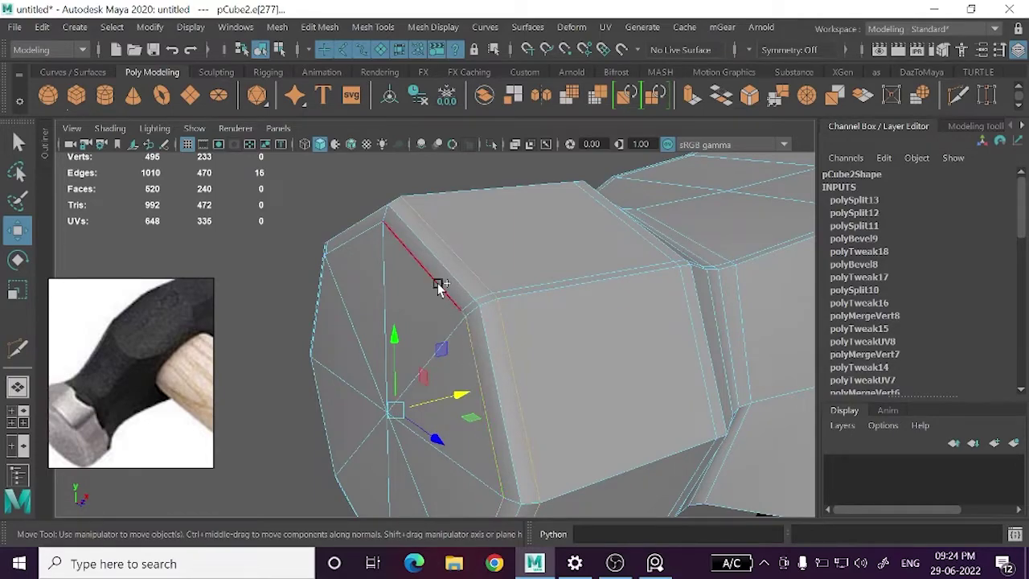
pyautogui.moveTo(451, 342)
pyautogui.keyDown('alt'); pyautogui.mouseDown()
pyautogui.moveTo(418, 372)
pyautogui.moveTo(379, 379)
pyautogui.moveTo(321, 341)
pyautogui.mouseUp(); pyautogui.keyUp('alt')
pyautogui.hotkey('ctrl', 'Delete')
# - Clear the selection and delete another extra edge on the octagonal end
pyautogui.moveTo(328, 414)
pyautogui.keyDown('alt'); pyautogui.mouseDown()
pyautogui.moveTo(390, 356)
pyautogui.moveTo(407, 421)
pyautogui.moveTo(358, 375)
pyautogui.moveTo(444, 383)
pyautogui.moveTo(423, 356)
pyautogui.mouseUp(); pyautogui.keyUp('alt')
pyautogui.click(659, 404)
pyautogui.click(364, 346)
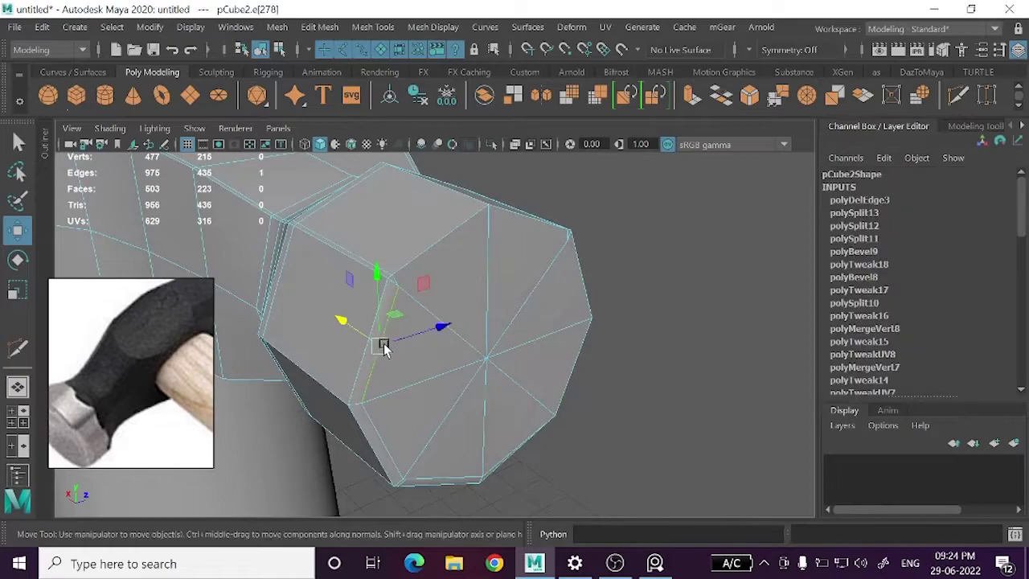
pyautogui.keyDown('alt'); pyautogui.moveTo(424, 470); pyautogui.dragTo(434, 452); pyautogui.keyUp('alt')
pyautogui.keyDown('alt'); pyautogui.moveTo(546, 494); pyautogui.dragTo(482, 461); pyautogui.keyUp('alt')
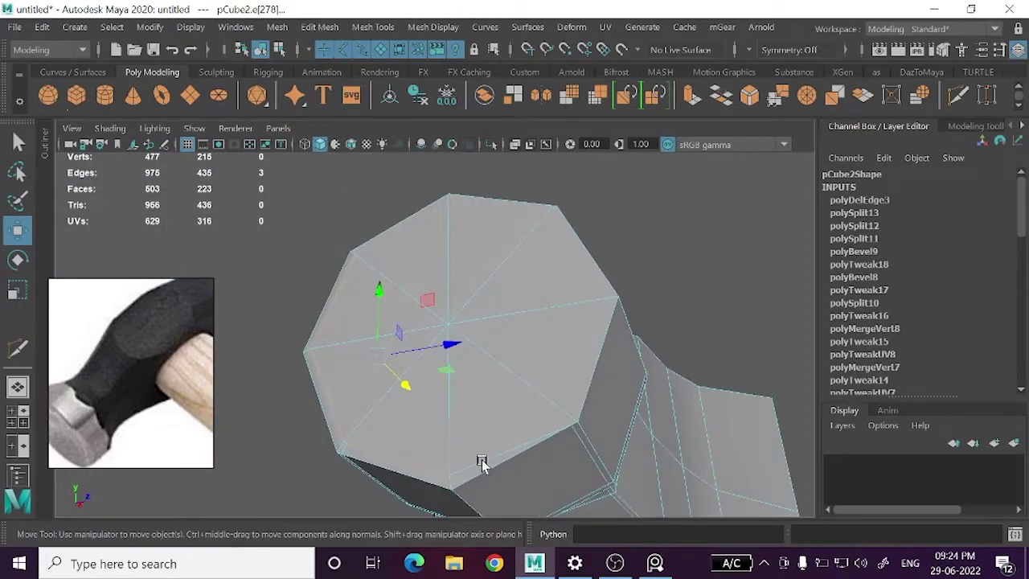
pyautogui.hotkey('ctrl', 'Delete')
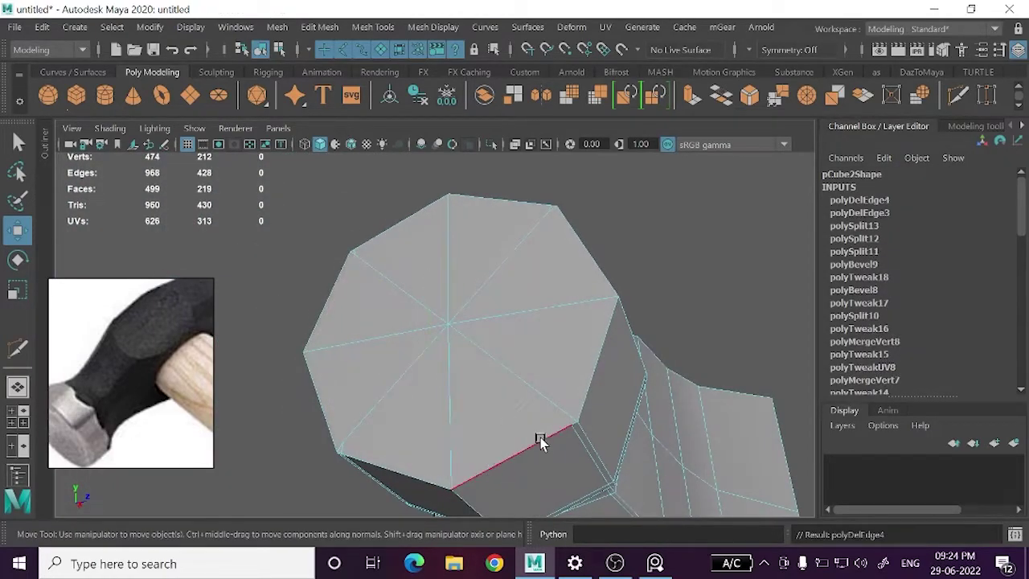
# - Delete two more extra edges from the end cap face
pyautogui.moveTo(540, 442)
pyautogui.keyDown('alt'); pyautogui.mouseDown()
pyautogui.moveTo(458, 413)
pyautogui.moveTo(487, 431)
pyautogui.moveTo(519, 413)
pyautogui.moveTo(485, 438)
pyautogui.mouseUp(); pyautogui.keyUp('alt')
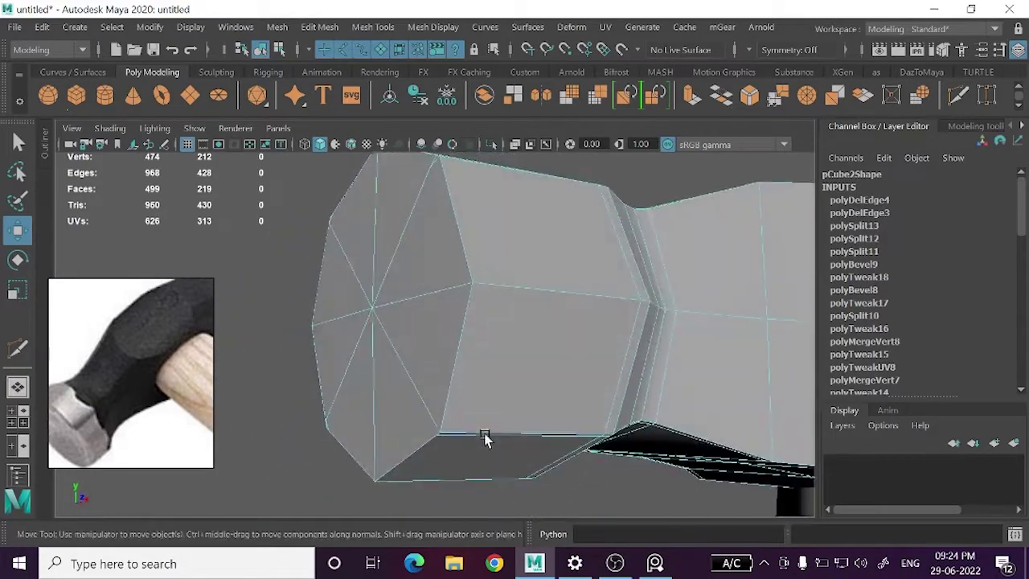
pyautogui.doubleClick(456, 340)
pyautogui.moveTo(409, 379)
pyautogui.keyDown('alt'); pyautogui.mouseDown()
pyautogui.moveTo(547, 420)
pyautogui.moveTo(397, 351)
pyautogui.mouseUp(); pyautogui.keyUp('alt')
pyautogui.moveTo(396, 351)
pyautogui.keyDown('alt'); pyautogui.mouseDown(button='right')
pyautogui.moveTo(438, 381)
pyautogui.moveTo(469, 338)
pyautogui.mouseUp(button='right'); pyautogui.keyUp('alt')
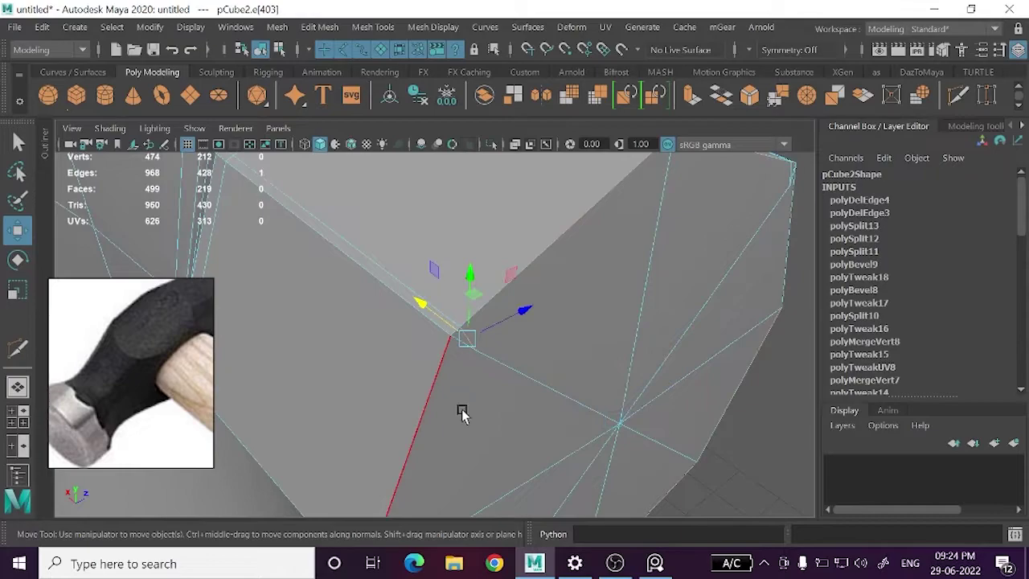
pyautogui.keyDown('alt'); pyautogui.moveTo(466, 426); pyautogui.dragTo(496, 407, button='right'); pyautogui.keyUp('alt')
pyautogui.keyDown('alt'); pyautogui.moveTo(496, 406); pyautogui.dragTo(547, 361); pyautogui.keyUp('alt')
pyautogui.moveTo(547, 361)
pyautogui.keyDown('alt'); pyautogui.mouseDown(button='right')
pyautogui.moveTo(533, 377)
pyautogui.moveTo(589, 324)
pyautogui.mouseUp(button='right'); pyautogui.keyUp('alt')
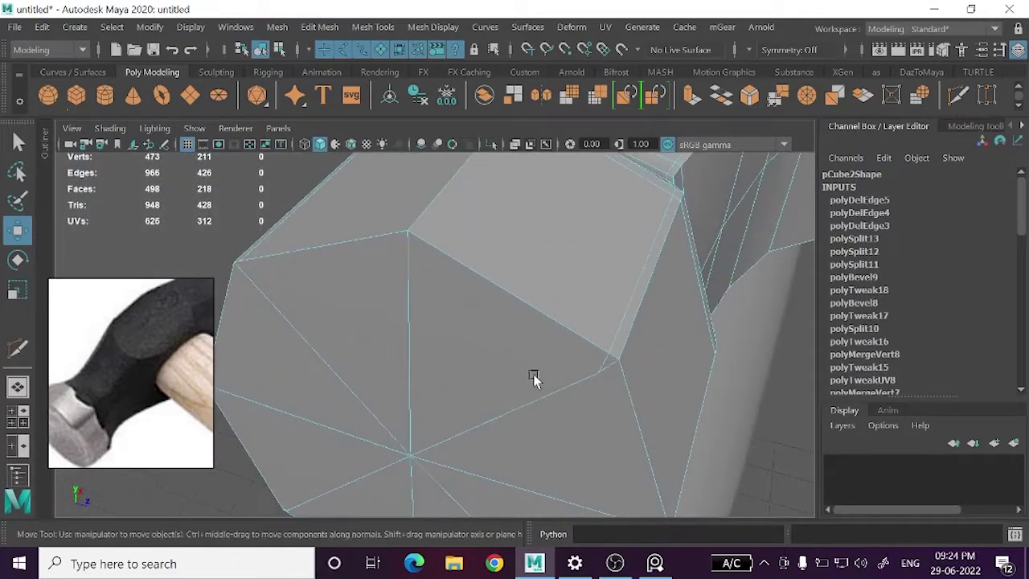
pyautogui.click(589, 324)
pyautogui.press('Delete')
pyautogui.moveTo(582, 374)
pyautogui.keyDown('alt'); pyautogui.mouseDown()
pyautogui.moveTo(492, 423)
pyautogui.moveTo(524, 376)
pyautogui.mouseUp(); pyautogui.keyUp('alt')
pyautogui.click(428, 347)
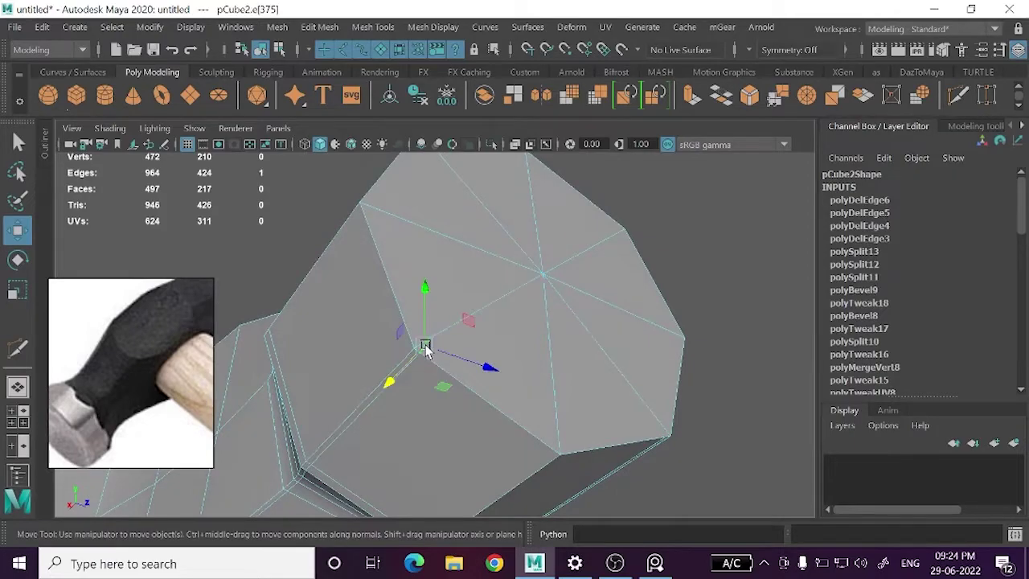
pyautogui.press('Delete')
# - Select the edges around the end cap rim
pyautogui.moveTo(721, 427)
pyautogui.keyDown('alt'); pyautogui.mouseDown()
pyautogui.moveTo(632, 441)
pyautogui.moveTo(607, 478)
pyautogui.mouseUp(); pyautogui.keyUp('alt')
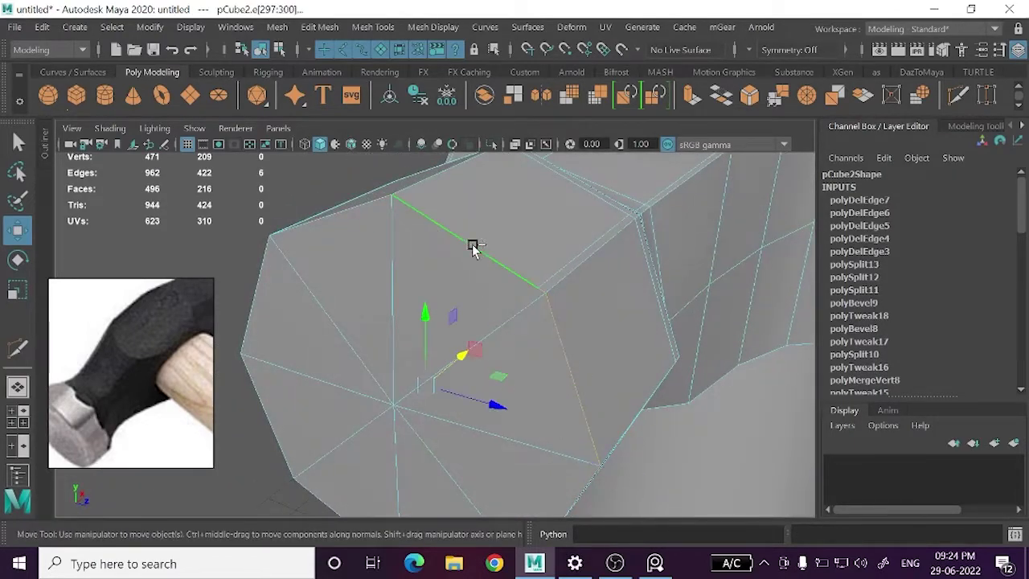
pyautogui.keyDown('alt'); pyautogui.moveTo(473, 247); pyautogui.dragTo(431, 288); pyautogui.keyUp('alt')
pyautogui.click(374, 319)
pyautogui.moveTo(374, 320)
pyautogui.keyDown('alt'); pyautogui.mouseDown()
pyautogui.moveTo(397, 363)
pyautogui.moveTo(496, 407)
pyautogui.moveTo(458, 391)
pyautogui.mouseUp(); pyautogui.keyUp('alt')
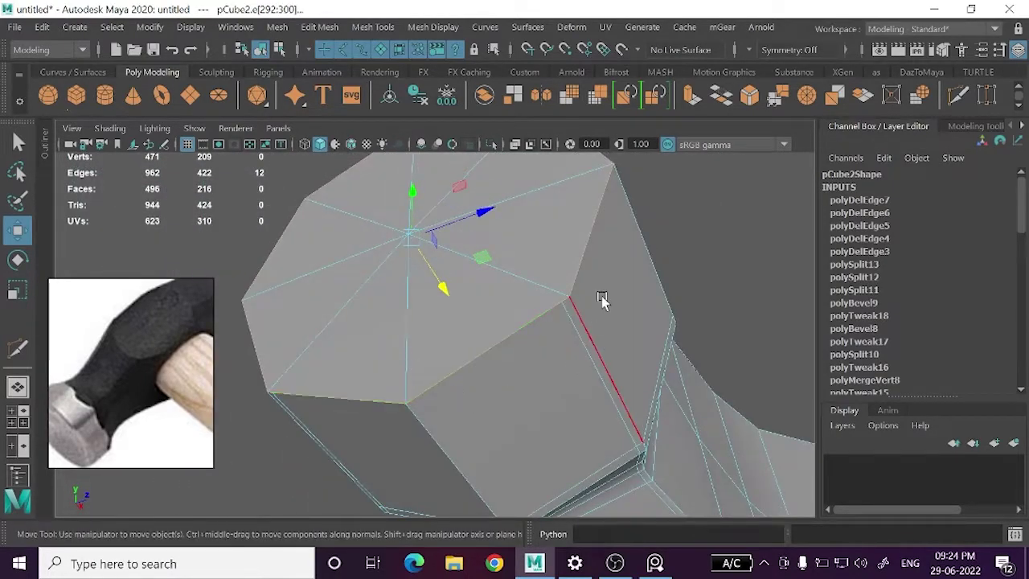
pyautogui.keyDown('alt'); pyautogui.moveTo(603, 300); pyautogui.dragTo(906, 83); pyautogui.keyUp('alt')
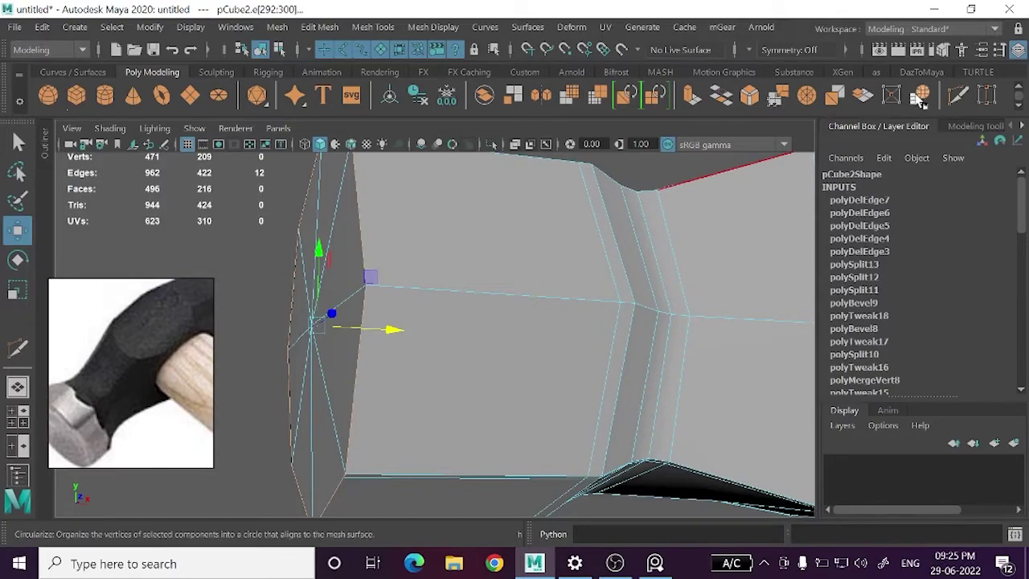
# - Circularize the rim edges, then delete the extra edge loop by the neck, leaving 459 vertices
pyautogui.click(922, 98)
pyautogui.moveTo(452, 306)
pyautogui.keyDown('alt'); pyautogui.mouseDown()
pyautogui.moveTo(457, 333)
pyautogui.moveTo(613, 340)
pyautogui.moveTo(459, 299)
pyautogui.moveTo(476, 308)
pyautogui.mouseUp(); pyautogui.keyUp('alt')
pyautogui.press('w')
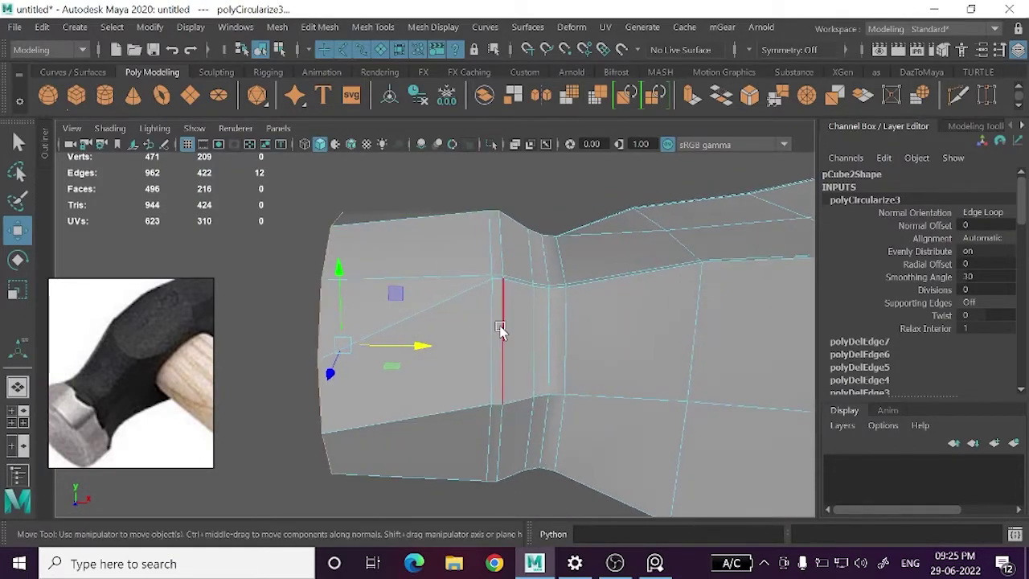
pyautogui.click(491, 325)
pyautogui.hotkey('ctrl', 'Delete')
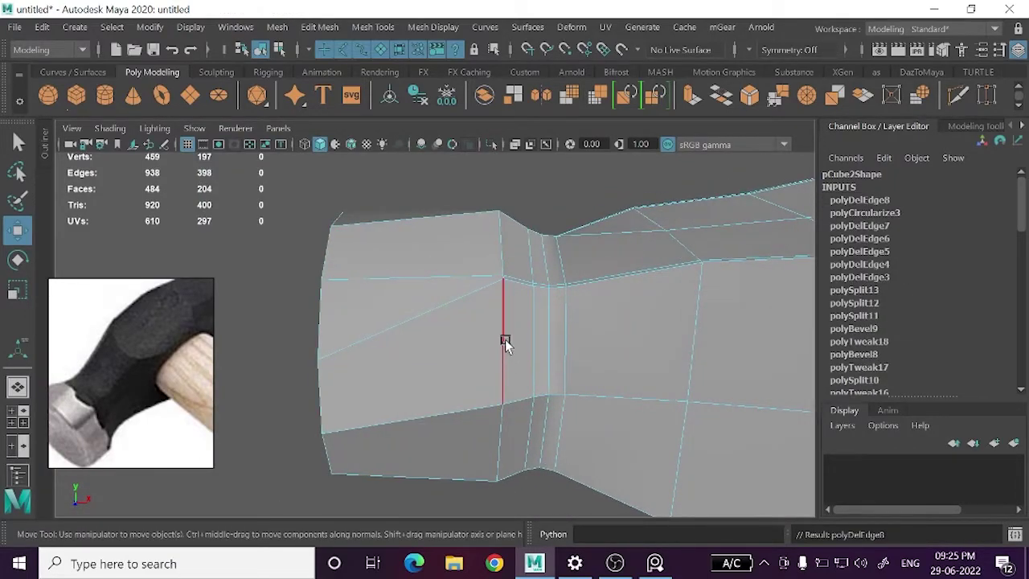
pyautogui.moveTo(504, 340)
pyautogui.keyDown('alt'); pyautogui.mouseDown()
pyautogui.moveTo(544, 395)
pyautogui.moveTo(517, 347)
pyautogui.mouseUp(); pyautogui.keyUp('alt')
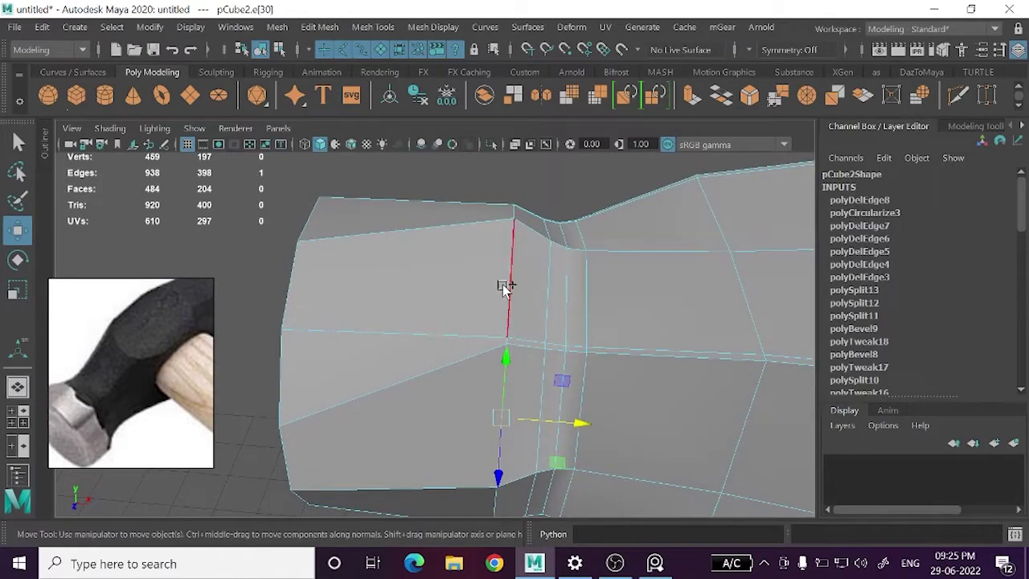
pyautogui.moveTo(590, 312)
pyautogui.keyDown('alt'); pyautogui.mouseDown()
pyautogui.moveTo(559, 296)
pyautogui.moveTo(544, 307)
pyautogui.moveTo(471, 302)
pyautogui.mouseUp(); pyautogui.keyUp('alt')
pyautogui.moveTo(621, 358)
pyautogui.keyDown('alt'); pyautogui.mouseDown()
pyautogui.moveTo(448, 329)
pyautogui.moveTo(482, 407)
pyautogui.moveTo(462, 391)
pyautogui.mouseUp(); pyautogui.keyUp('alt')
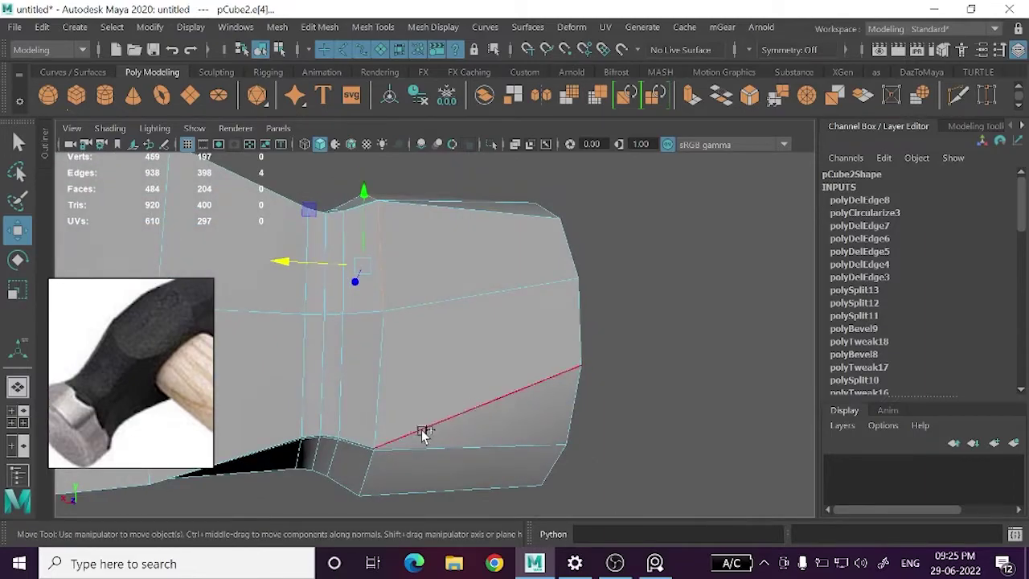
# - Check the smoothed preview, pick a neck edge, and undo the trial circle rounding
pyautogui.press('3')
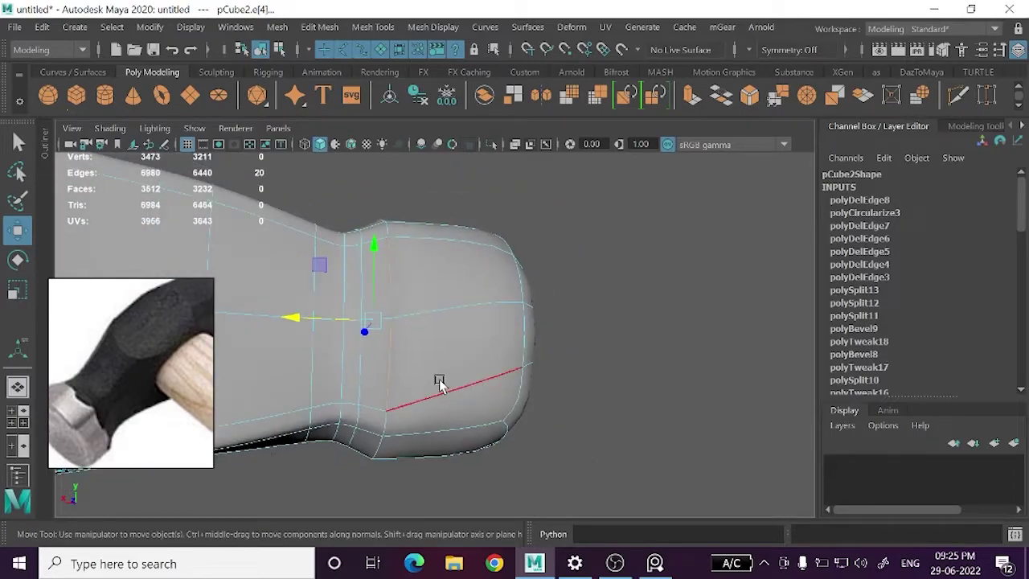
pyautogui.moveTo(436, 384)
pyautogui.keyDown('alt'); pyautogui.mouseDown()
pyautogui.moveTo(619, 437)
pyautogui.moveTo(673, 413)
pyautogui.moveTo(603, 404)
pyautogui.mouseUp(); pyautogui.keyUp('alt')
pyautogui.press('1')
pyautogui.click(498, 404)
pyautogui.moveTo(498, 404)
pyautogui.keyDown('alt'); pyautogui.mouseDown()
pyautogui.moveTo(472, 399)
pyautogui.moveTo(497, 440)
pyautogui.moveTo(498, 308)
pyautogui.mouseUp(); pyautogui.keyUp('alt')
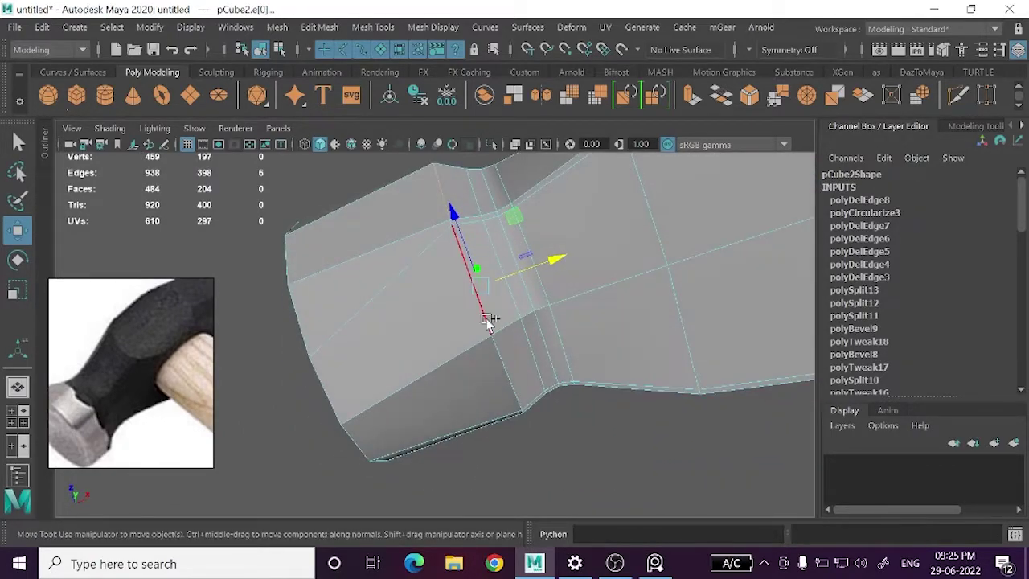
pyautogui.moveTo(699, 468)
pyautogui.keyDown('alt'); pyautogui.mouseDown()
pyautogui.moveTo(558, 394)
pyautogui.moveTo(466, 469)
pyautogui.moveTo(673, 530)
pyautogui.mouseUp(); pyautogui.keyUp('alt')
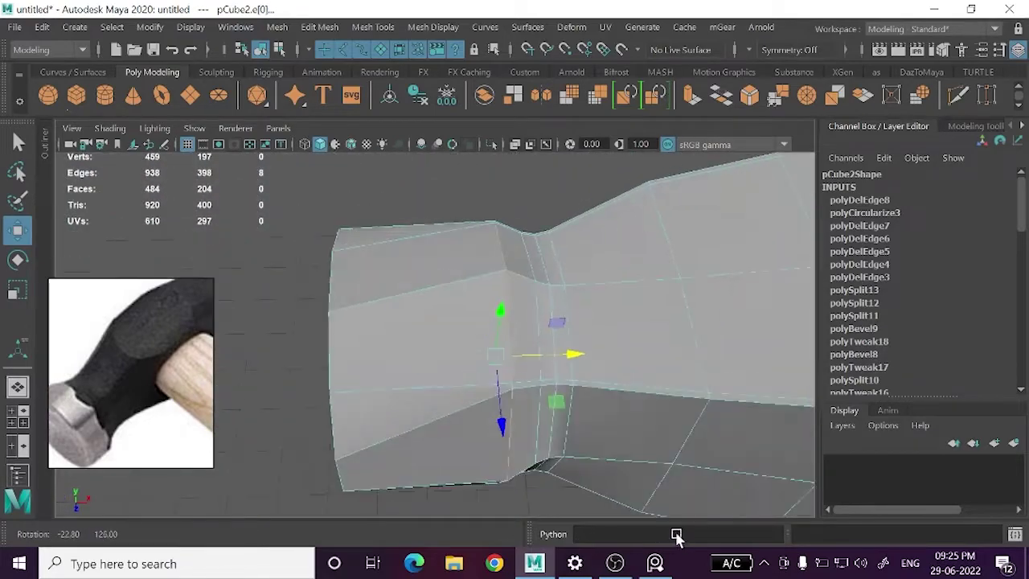
pyautogui.moveTo(689, 415)
pyautogui.keyDown('alt'); pyautogui.mouseDown()
pyautogui.moveTo(597, 436)
pyautogui.moveTo(542, 397)
pyautogui.moveTo(533, 407)
pyautogui.mouseUp(); pyautogui.keyUp('alt')
pyautogui.hotkey('ctrl', 'z')
# - Select the full neck edge loop and Circularize it
pyautogui.moveTo(483, 382)
pyautogui.keyDown('alt'); pyautogui.mouseDown()
pyautogui.moveTo(408, 340)
pyautogui.moveTo(453, 367)
pyautogui.moveTo(461, 308)
pyautogui.moveTo(457, 361)
pyautogui.moveTo(458, 314)
pyautogui.moveTo(571, 397)
pyautogui.moveTo(458, 413)
pyautogui.moveTo(443, 432)
pyautogui.moveTo(545, 404)
pyautogui.moveTo(499, 392)
pyautogui.moveTo(680, 391)
pyautogui.moveTo(707, 345)
pyautogui.moveTo(437, 363)
pyautogui.moveTo(613, 425)
pyautogui.mouseUp(); pyautogui.keyUp('alt')
pyautogui.scroll(3, 418, 350)
pyautogui.scroll(4, 452, 368)
pyautogui.keyDown('shift'); pyautogui.click(488, 375); pyautogui.keyUp('shift')
pyautogui.moveTo(613, 425)
pyautogui.keyDown('alt'); pyautogui.mouseDown(button='right')
pyautogui.moveTo(472, 401)
pyautogui.moveTo(483, 408)
pyautogui.mouseUp(button='right'); pyautogui.keyUp('alt')
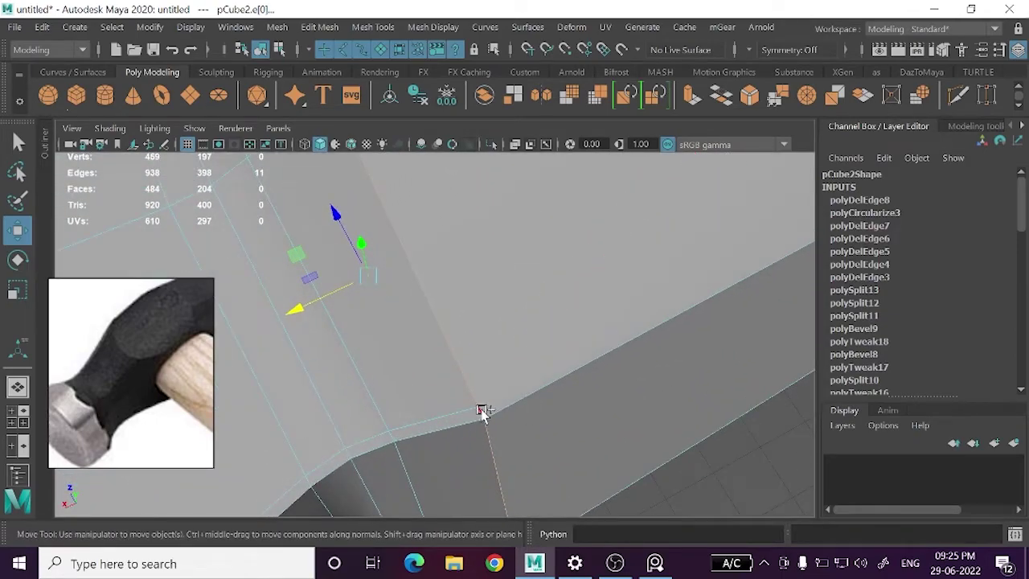
pyautogui.keyDown('shift'); pyautogui.click(482, 411); pyautogui.keyUp('shift')
pyautogui.moveTo(483, 412)
pyautogui.keyDown('alt'); pyautogui.mouseDown()
pyautogui.moveTo(386, 361)
pyautogui.moveTo(586, 356)
pyautogui.moveTo(397, 356)
pyautogui.moveTo(435, 313)
pyautogui.mouseUp(); pyautogui.keyUp('alt')
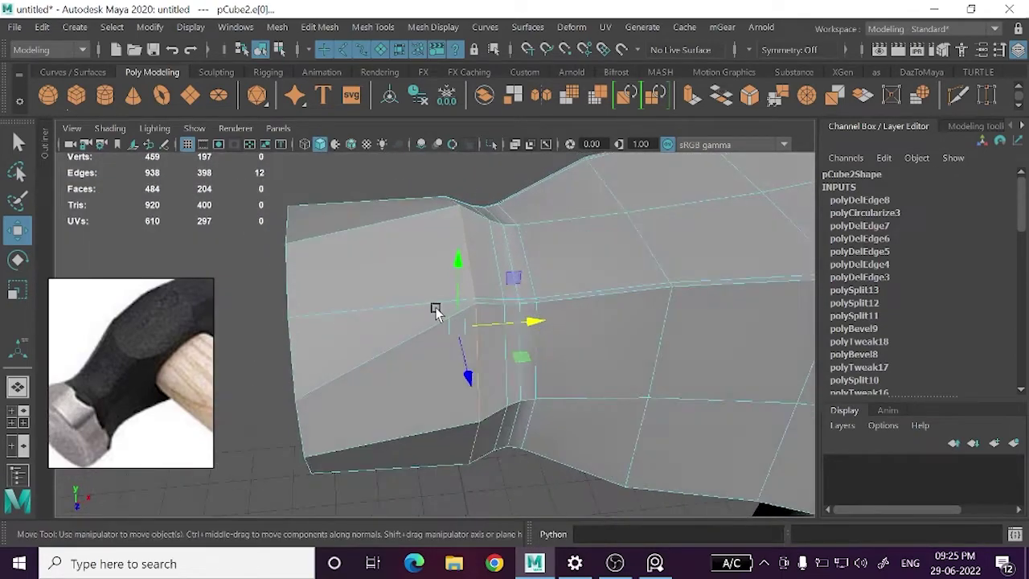
pyautogui.scroll(3, 435, 313)
pyautogui.click(914, 102)
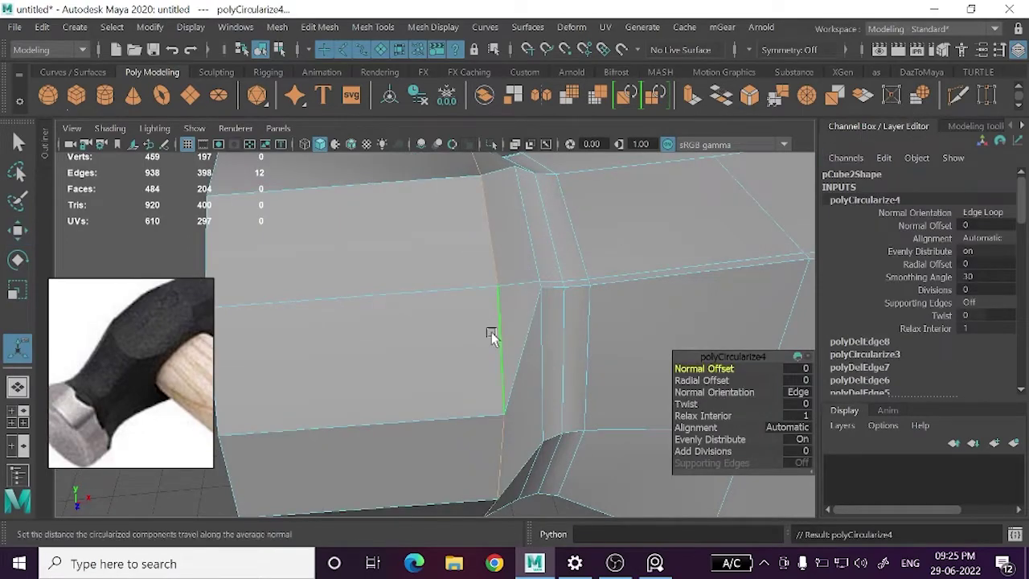
# - Frame the end face and select one of its rim vertices in vertex mode
pyautogui.press('w')
pyautogui.moveTo(492, 336)
pyautogui.keyDown('alt'); pyautogui.mouseDown()
pyautogui.moveTo(496, 345)
pyautogui.moveTo(466, 319)
pyautogui.moveTo(513, 338)
pyautogui.moveTo(393, 324)
pyautogui.mouseUp(); pyautogui.keyUp('alt')
pyautogui.moveTo(386, 273); pyautogui.dragTo(378, 152, button='right')
pyautogui.moveTo(378, 153)
pyautogui.keyDown('alt'); pyautogui.mouseDown()
pyautogui.moveTo(402, 285)
pyautogui.moveTo(452, 292)
pyautogui.mouseUp(); pyautogui.keyUp('alt')
pyautogui.moveTo(453, 291)
pyautogui.keyDown('alt'); pyautogui.mouseDown(button='right')
pyautogui.moveTo(582, 298)
pyautogui.moveTo(591, 276)
pyautogui.mouseUp(button='right'); pyautogui.keyUp('alt')
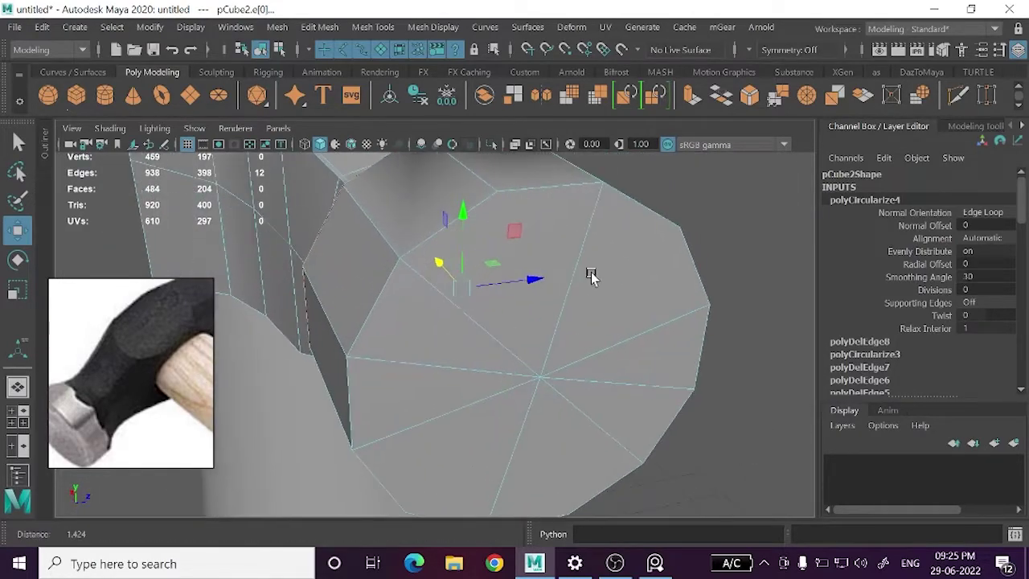
pyautogui.keyDown('alt'); pyautogui.moveTo(591, 276); pyautogui.dragTo(680, 234); pyautogui.keyUp('alt')
pyautogui.moveTo(680, 234); pyautogui.dragTo(636, 118, button='right')
pyautogui.keyDown('alt'); pyautogui.moveTo(637, 119); pyautogui.dragTo(527, 306); pyautogui.keyUp('alt')
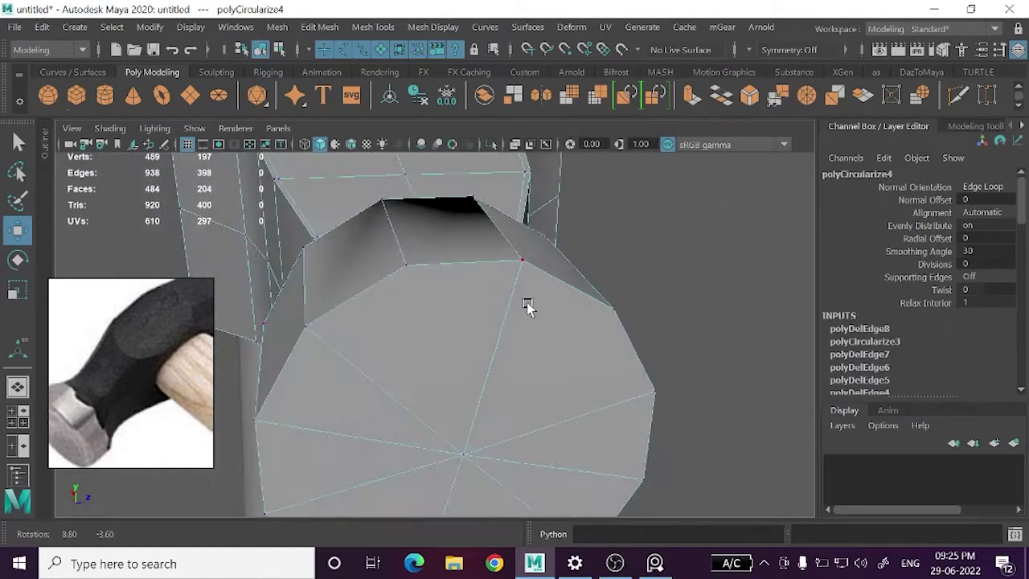
pyautogui.click(406, 262)
# - Multi-Cut new edges from the end face's centre vertex out to its rim
pyautogui.click(959, 94)
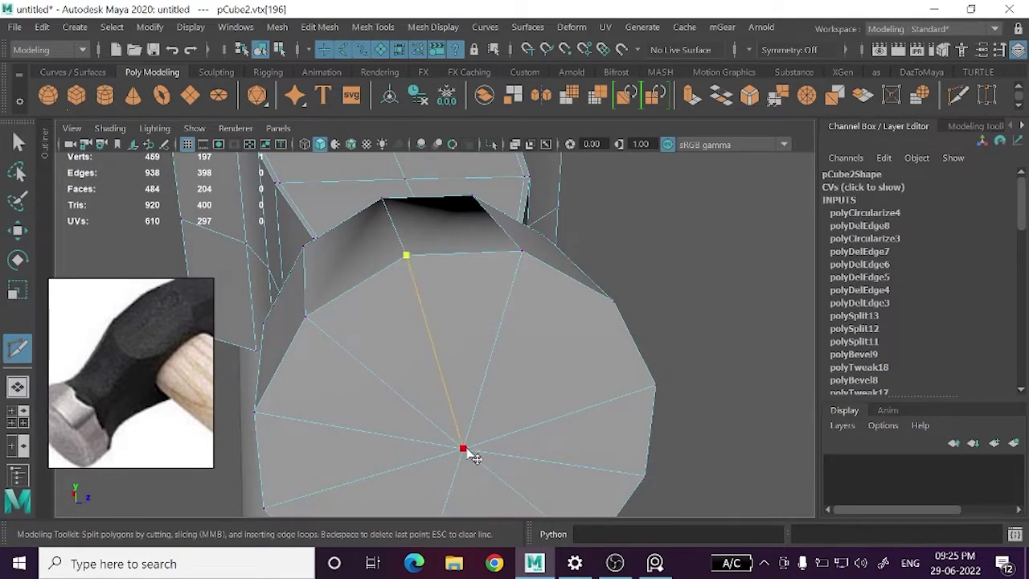
pyautogui.press('w')
pyautogui.moveTo(523, 459)
pyautogui.keyDown('alt'); pyautogui.mouseDown()
pyautogui.moveTo(514, 391)
pyautogui.moveTo(496, 386)
pyautogui.moveTo(486, 434)
pyautogui.mouseUp(); pyautogui.keyUp('alt')
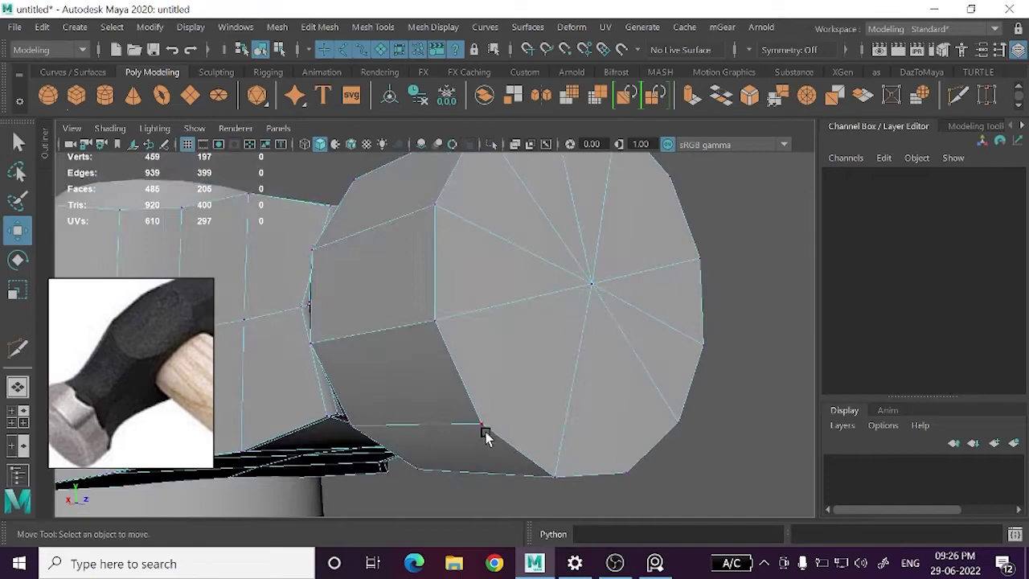
pyautogui.click(592, 286)
pyautogui.moveTo(595, 291)
pyautogui.keyDown('alt'); pyautogui.mouseDown()
pyautogui.moveTo(615, 383)
pyautogui.moveTo(579, 358)
pyautogui.moveTo(560, 372)
pyautogui.mouseUp(); pyautogui.keyUp('alt')
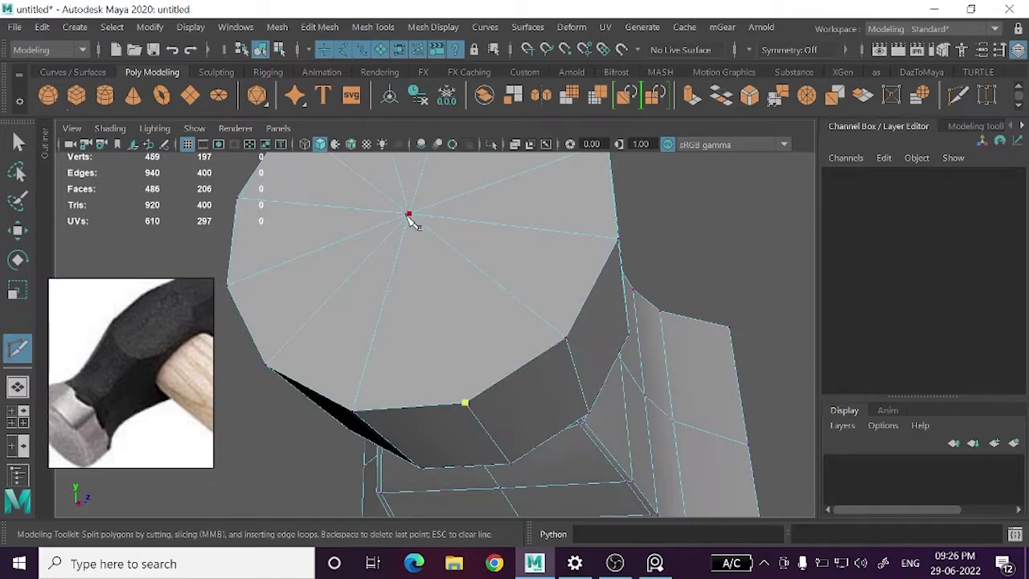
pyautogui.click(545, 325)
pyautogui.press('Return')
# - Finish the third cut and toggle smooth preview to check the 942-edge mesh
pyautogui.moveTo(547, 325)
pyautogui.keyDown('alt'); pyautogui.mouseDown()
pyautogui.moveTo(607, 287)
pyautogui.moveTo(574, 299)
pyautogui.moveTo(579, 333)
pyautogui.moveTo(611, 351)
pyautogui.moveTo(577, 345)
pyautogui.moveTo(539, 304)
pyautogui.mouseUp(); pyautogui.keyUp('alt')
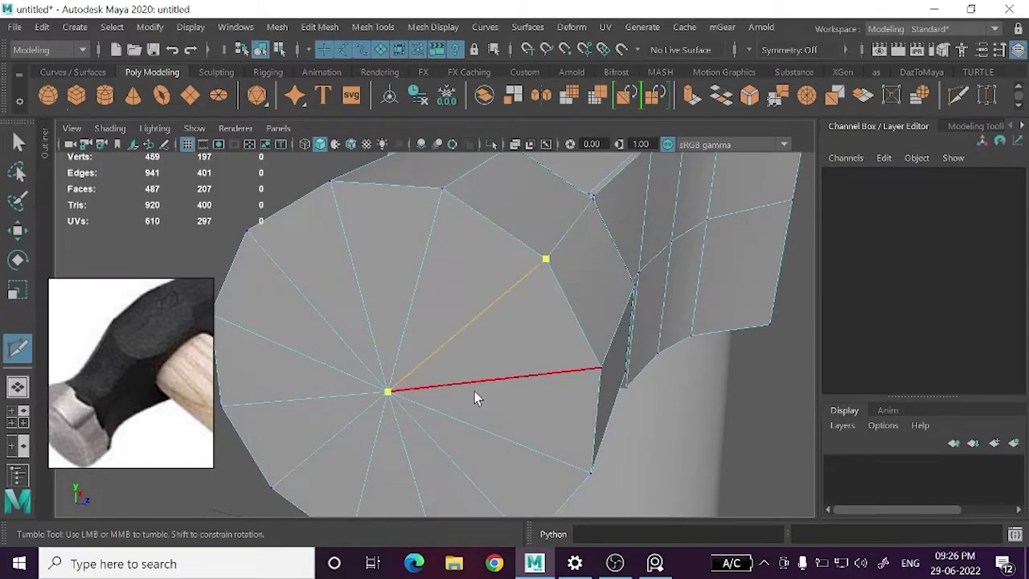
pyautogui.press('w')
pyautogui.moveTo(474, 394)
pyautogui.keyDown('alt'); pyautogui.mouseDown()
pyautogui.moveTo(608, 367)
pyautogui.moveTo(578, 329)
pyautogui.moveTo(511, 380)
pyautogui.moveTo(416, 389)
pyautogui.moveTo(360, 356)
pyautogui.moveTo(370, 330)
pyautogui.mouseUp(); pyautogui.keyUp('alt')
pyautogui.press('3')
pyautogui.press('1')
pyautogui.keyDown('alt'); pyautogui.moveTo(370, 330); pyautogui.dragTo(530, 329, button='middle'); pyautogui.keyUp('alt')
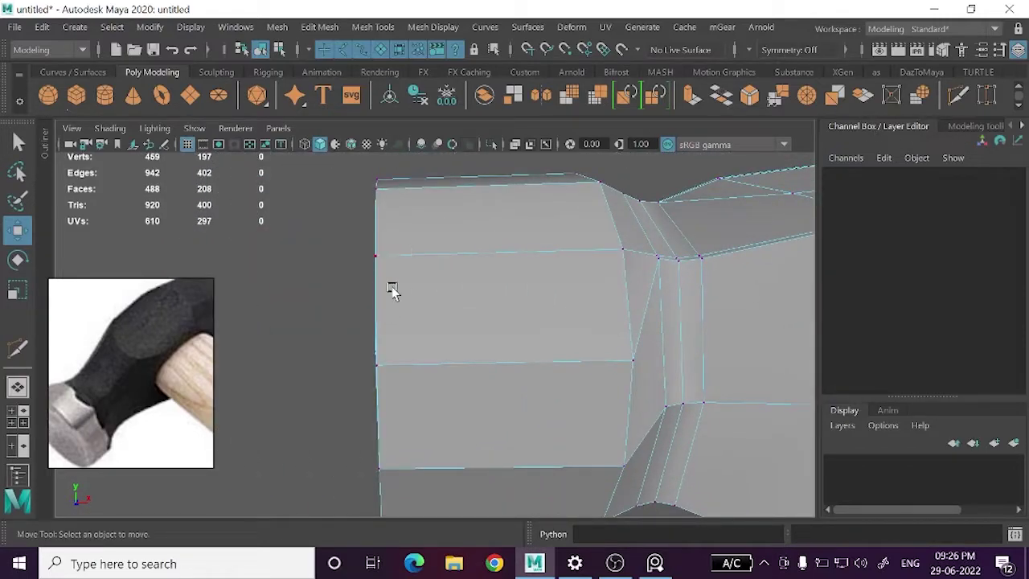
# - Select the end-cap edge loop and bevel it with Segments 2 and Fraction 0.07
pyautogui.moveTo(392, 289); pyautogui.dragTo(394, 241, button='right')
pyautogui.doubleClick(379, 328)
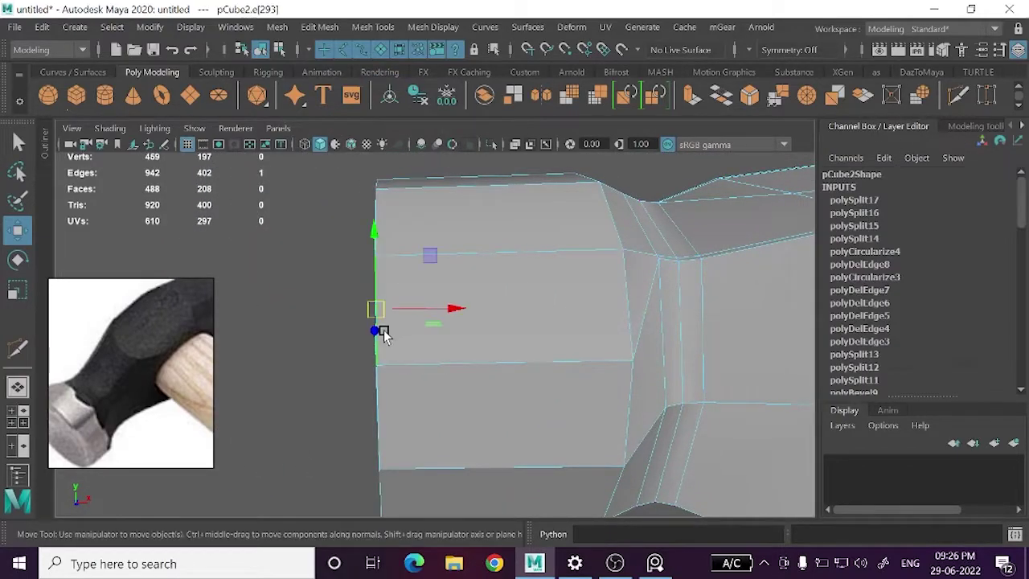
pyautogui.moveTo(378, 328)
pyautogui.keyDown('alt'); pyautogui.mouseDown()
pyautogui.moveTo(463, 374)
pyautogui.moveTo(500, 356)
pyautogui.moveTo(499, 303)
pyautogui.moveTo(404, 372)
pyautogui.moveTo(421, 378)
pyautogui.mouseUp(); pyautogui.keyUp('alt')
pyautogui.hotkey('ctrl', 'b')
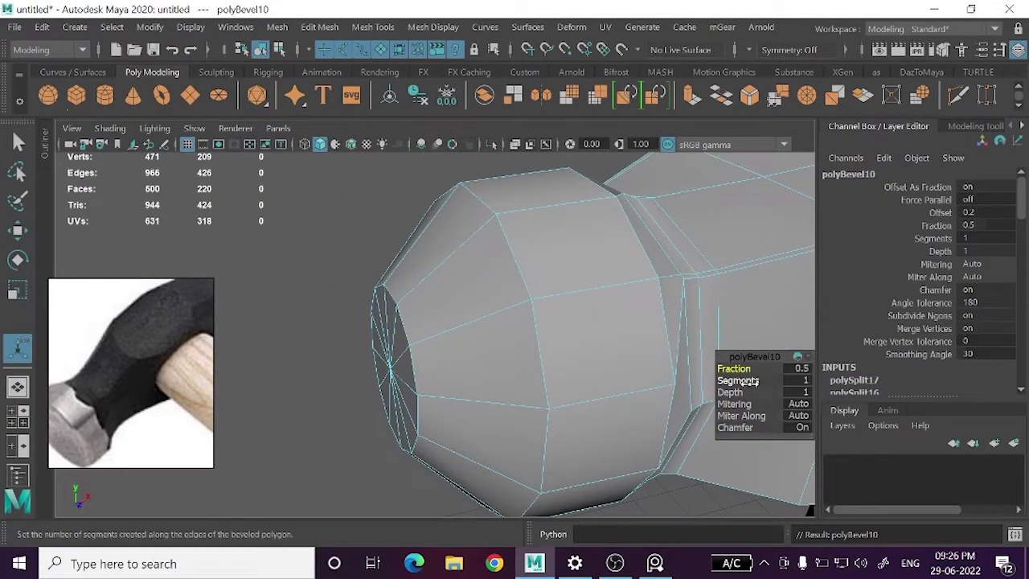
pyautogui.moveTo(754, 381)
pyautogui.mouseDown()
pyautogui.moveTo(767, 380)
pyautogui.moveTo(712, 368)
pyautogui.mouseUp()
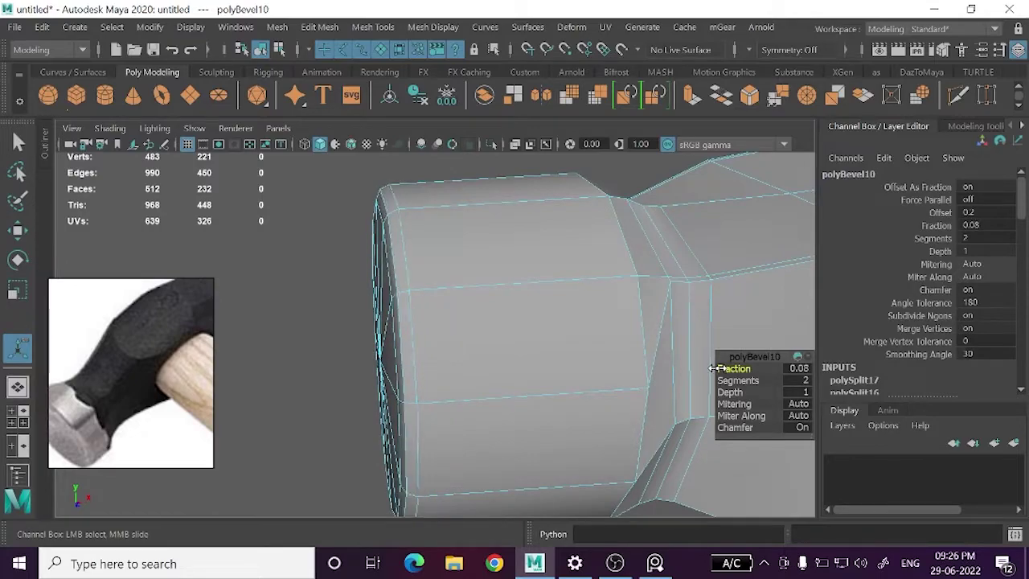
pyautogui.keyDown('alt'); pyautogui.moveTo(488, 337); pyautogui.dragTo(563, 352); pyautogui.keyUp('alt')
# - Inspect the smoothed bevel from several angles, then reselect the hammer mesh
pyautogui.press('w')
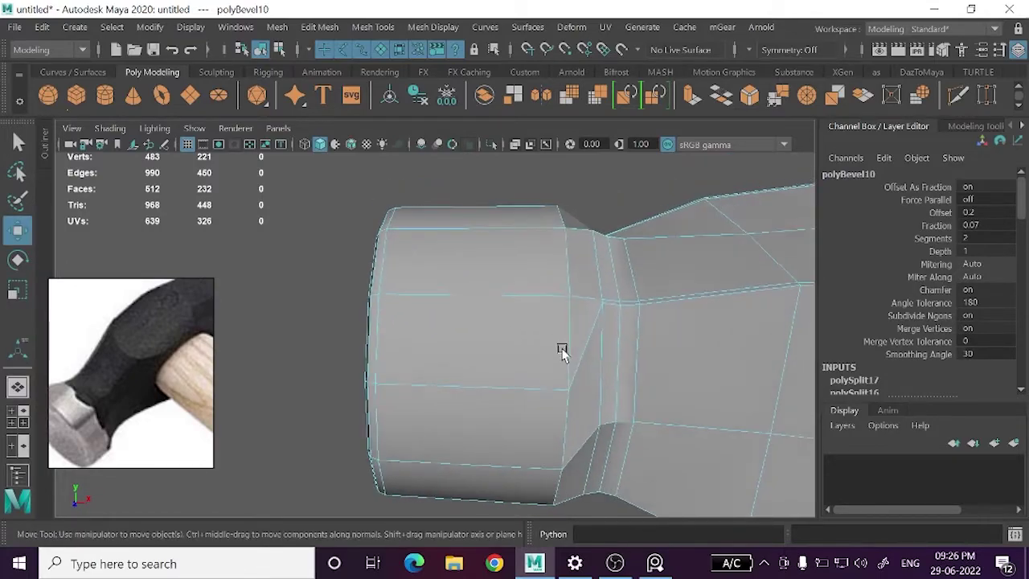
pyautogui.press('3')
pyautogui.moveTo(488, 172); pyautogui.dragTo(526, 166, button='right')
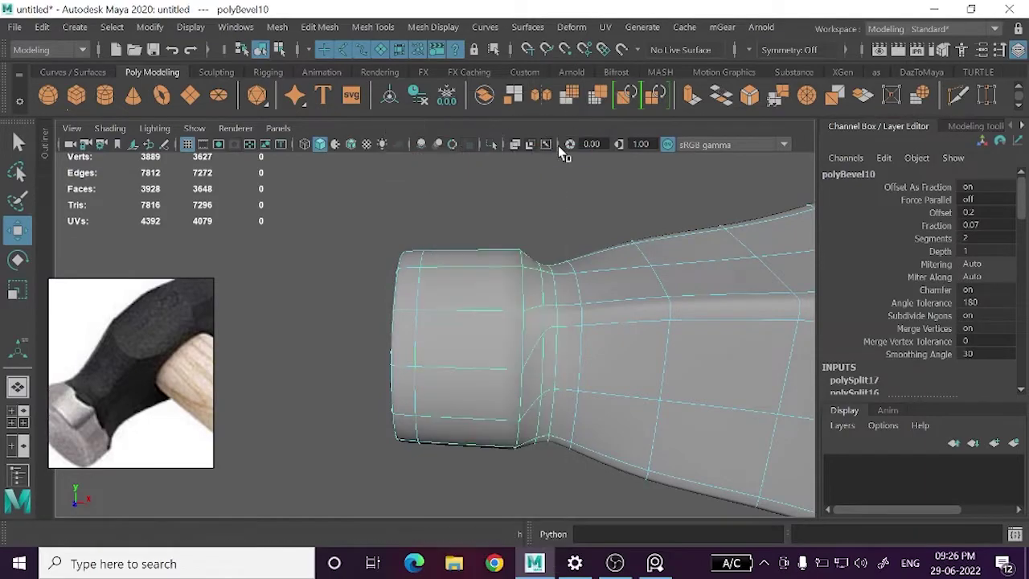
pyautogui.click(526, 166)
pyautogui.moveTo(526, 166)
pyautogui.keyDown('alt'); pyautogui.mouseDown()
pyautogui.moveTo(569, 249)
pyautogui.moveTo(574, 237)
pyautogui.moveTo(603, 361)
pyautogui.moveTo(570, 267)
pyautogui.moveTo(541, 238)
pyautogui.moveTo(574, 239)
pyautogui.moveTo(595, 184)
pyautogui.moveTo(593, 322)
pyautogui.moveTo(574, 356)
pyautogui.moveTo(517, 372)
pyautogui.moveTo(524, 395)
pyautogui.moveTo(542, 391)
pyautogui.moveTo(520, 385)
pyautogui.moveTo(523, 349)
pyautogui.moveTo(535, 359)
pyautogui.moveTo(569, 334)
pyautogui.moveTo(558, 314)
pyautogui.moveTo(459, 321)
pyautogui.moveTo(574, 393)
pyautogui.moveTo(555, 407)
pyautogui.moveTo(554, 429)
pyautogui.moveTo(489, 391)
pyautogui.moveTo(485, 408)
pyautogui.moveTo(489, 395)
pyautogui.moveTo(402, 379)
pyautogui.moveTo(353, 330)
pyautogui.moveTo(369, 354)
pyautogui.moveTo(453, 282)
pyautogui.mouseUp(); pyautogui.keyUp('alt')
pyautogui.click(555, 375)
# - Insert a first edge loop around the end cap with Multi-Cut
pyautogui.moveTo(453, 282); pyautogui.dragTo(433, 268, button='right')
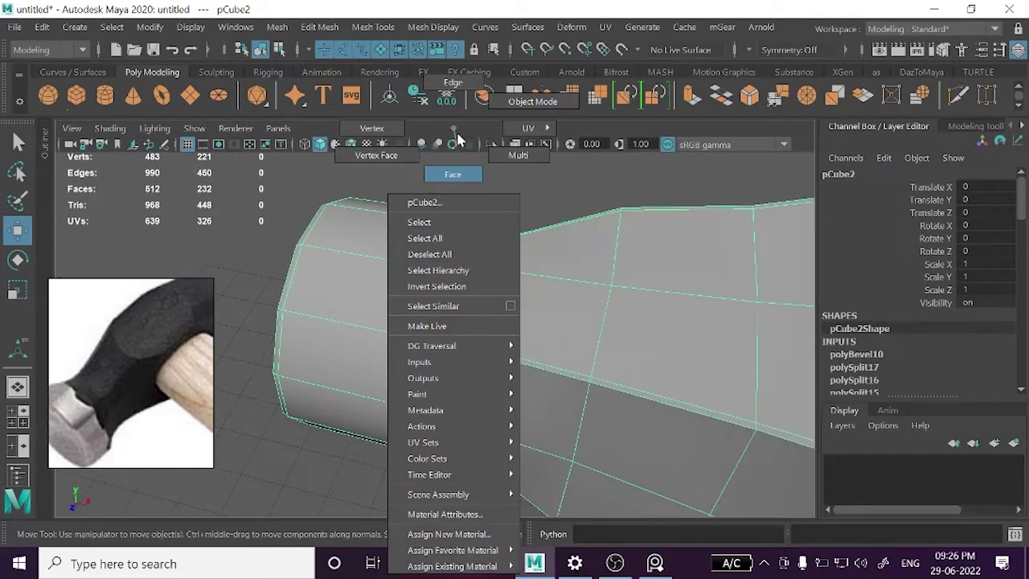
pyautogui.click(430, 299)
pyautogui.moveTo(431, 299)
pyautogui.keyDown('alt'); pyautogui.mouseDown()
pyautogui.moveTo(420, 390)
pyautogui.moveTo(433, 393)
pyautogui.mouseUp(); pyautogui.keyUp('alt')
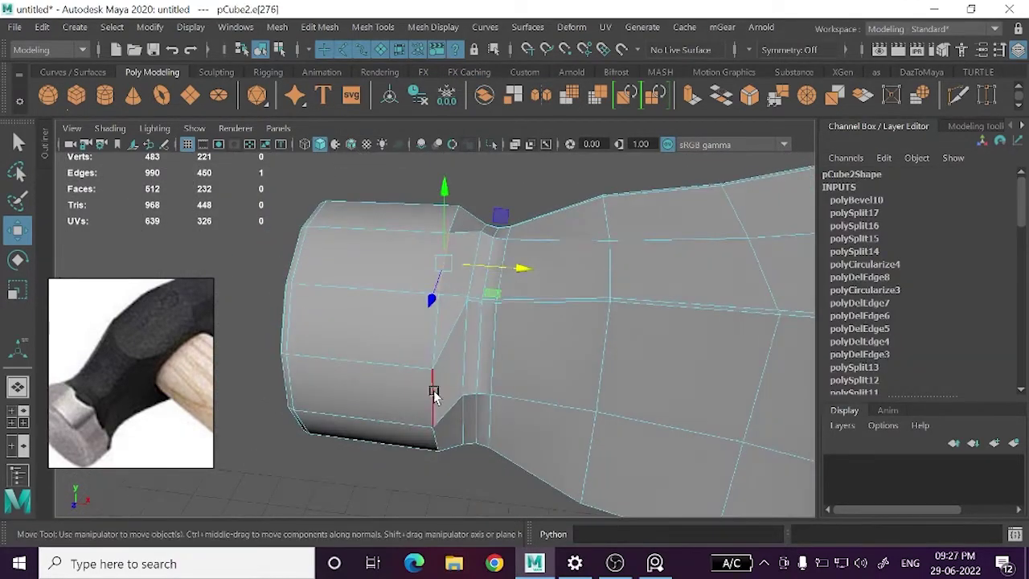
pyautogui.keyDown('alt'); pyautogui.moveTo(367, 293); pyautogui.dragTo(422, 297); pyautogui.keyUp('alt')
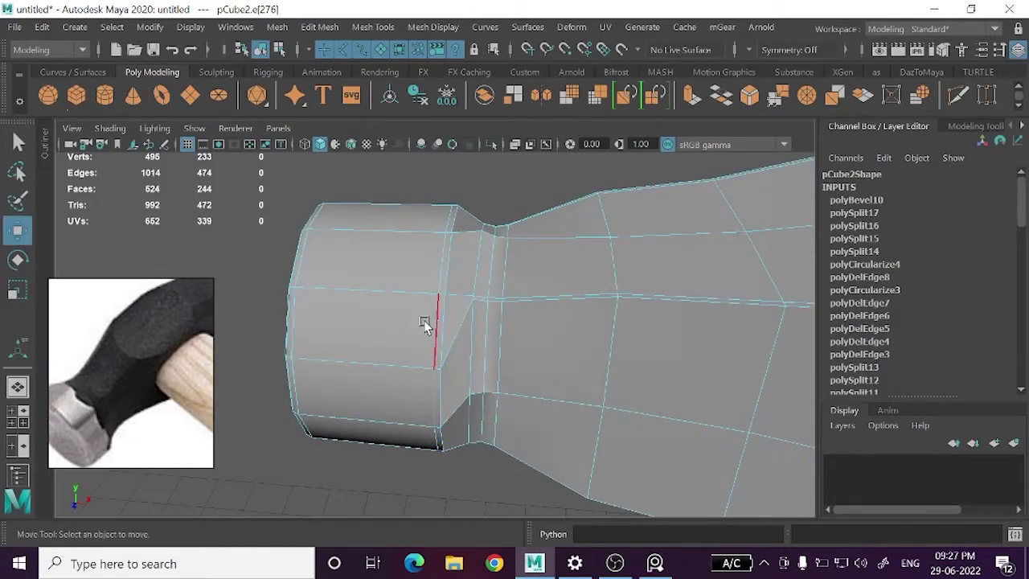
pyautogui.moveTo(568, 160); pyautogui.dragTo(517, 276, button='right')
pyautogui.keyDown('alt'); pyautogui.moveTo(517, 275); pyautogui.dragTo(562, 265); pyautogui.keyUp('alt')
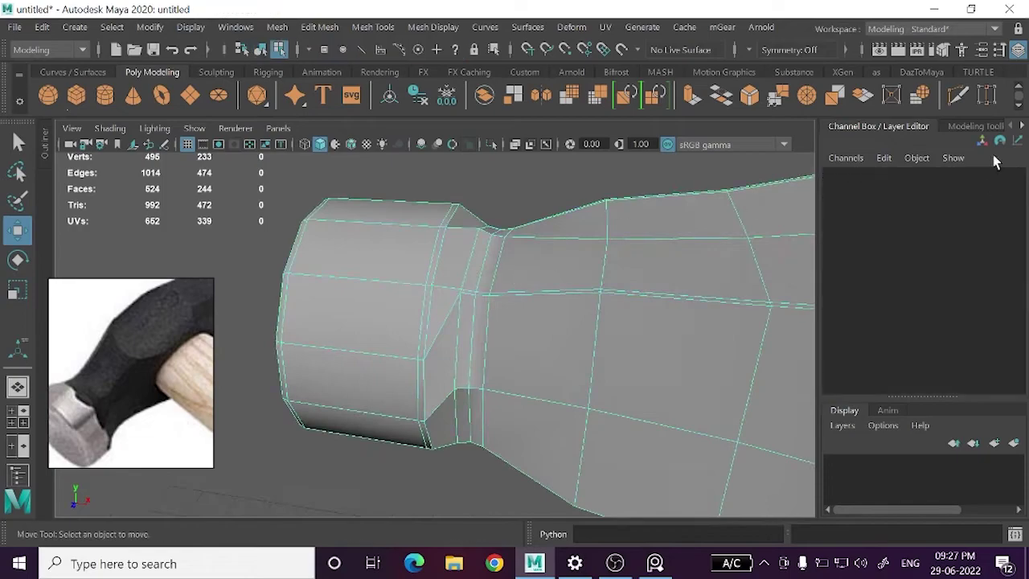
# - Add a second edge loop beside the neck and check it in smooth preview
pyautogui.click(958, 94)
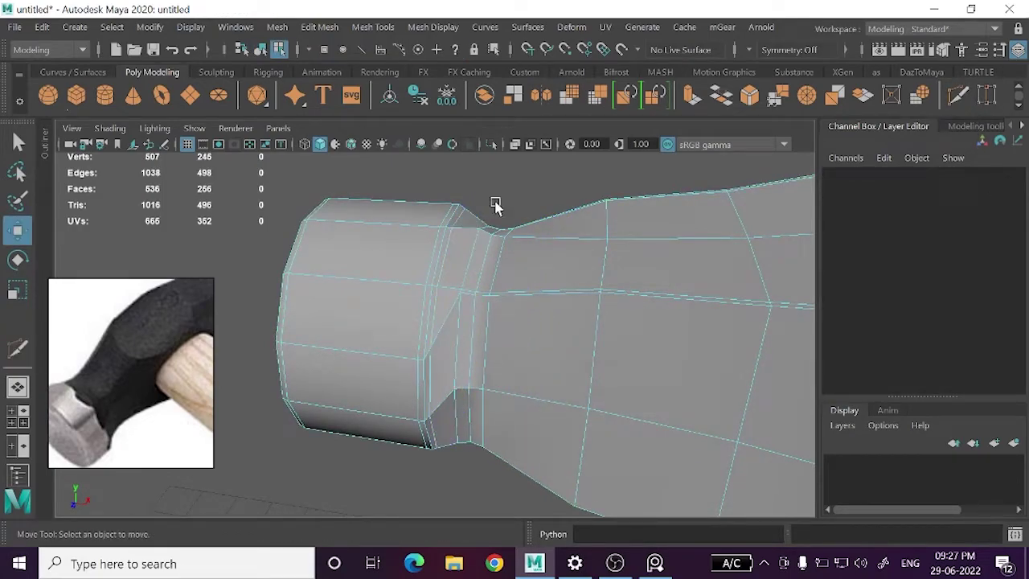
pyautogui.press('3')
pyautogui.moveTo(509, 196); pyautogui.dragTo(555, 100, button='right')
pyautogui.click(522, 244)
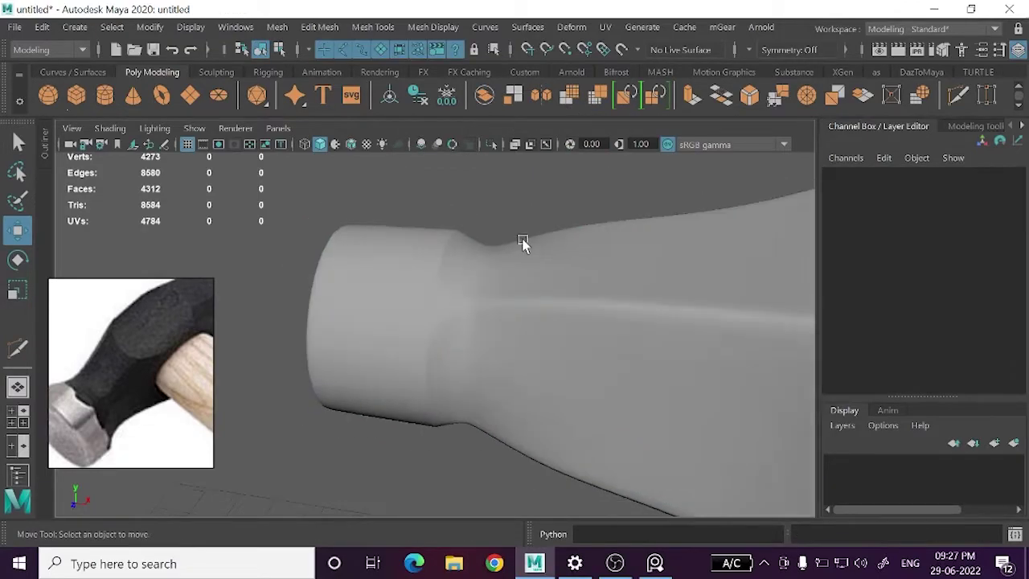
pyautogui.moveTo(522, 243)
pyautogui.keyDown('alt'); pyautogui.mouseDown()
pyautogui.moveTo(549, 193)
pyautogui.moveTo(558, 291)
pyautogui.moveTo(540, 284)
pyautogui.moveTo(519, 317)
pyautogui.moveTo(491, 295)
pyautogui.moveTo(514, 301)
pyautogui.moveTo(538, 330)
pyautogui.moveTo(540, 372)
pyautogui.moveTo(542, 319)
pyautogui.moveTo(496, 310)
pyautogui.moveTo(517, 361)
pyautogui.moveTo(515, 337)
pyautogui.mouseUp(); pyautogui.keyUp('alt')
pyautogui.click(540, 306)
pyautogui.press('1')
pyautogui.scroll(2, 538, 316)
pyautogui.scroll(-3, 515, 302)
# - Enlarge the side orthographic view and isolate the hammer
pyautogui.press('space')
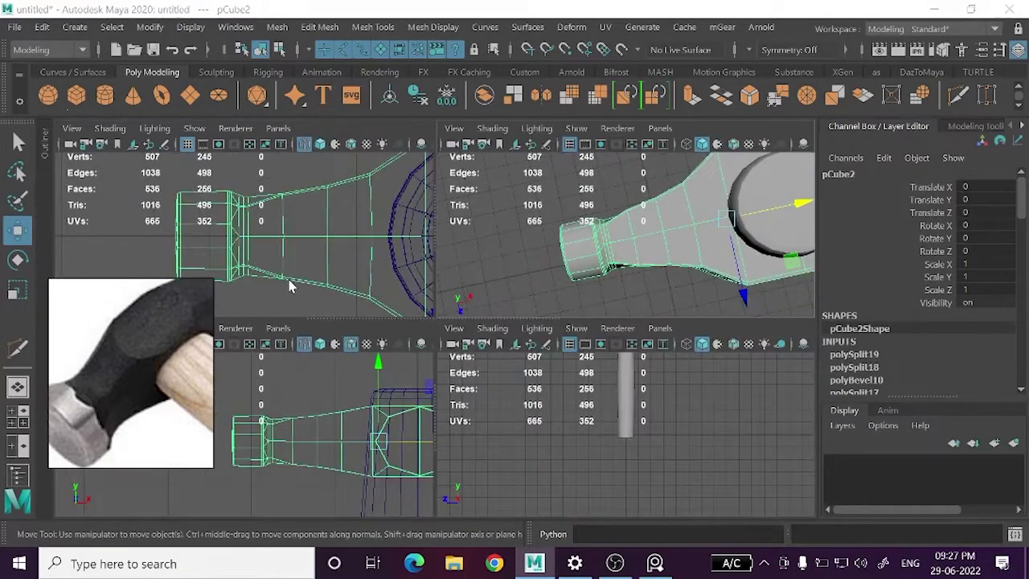
pyautogui.press('space')
pyautogui.moveTo(519, 328)
pyautogui.keyDown('alt'); pyautogui.mouseDown(button='middle')
pyautogui.moveTo(395, 346)
pyautogui.moveTo(404, 315)
pyautogui.mouseUp(button='middle'); pyautogui.keyUp('alt')
pyautogui.scroll(-2, 432, 350)
pyautogui.moveTo(561, 324)
pyautogui.keyDown('alt'); pyautogui.mouseDown(button='middle')
pyautogui.moveTo(533, 327)
pyautogui.moveTo(589, 326)
pyautogui.mouseUp(button='middle'); pyautogui.keyUp('alt')
pyautogui.moveTo(469, 193); pyautogui.dragTo(471, 181, button='right')
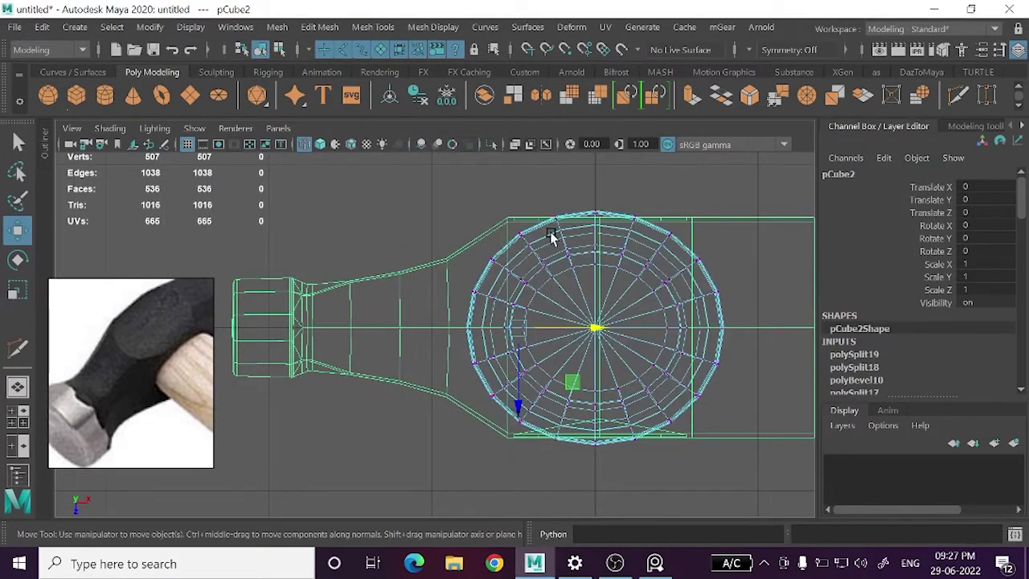
pyautogui.rightClick(718, 259)
pyautogui.click(643, 133)
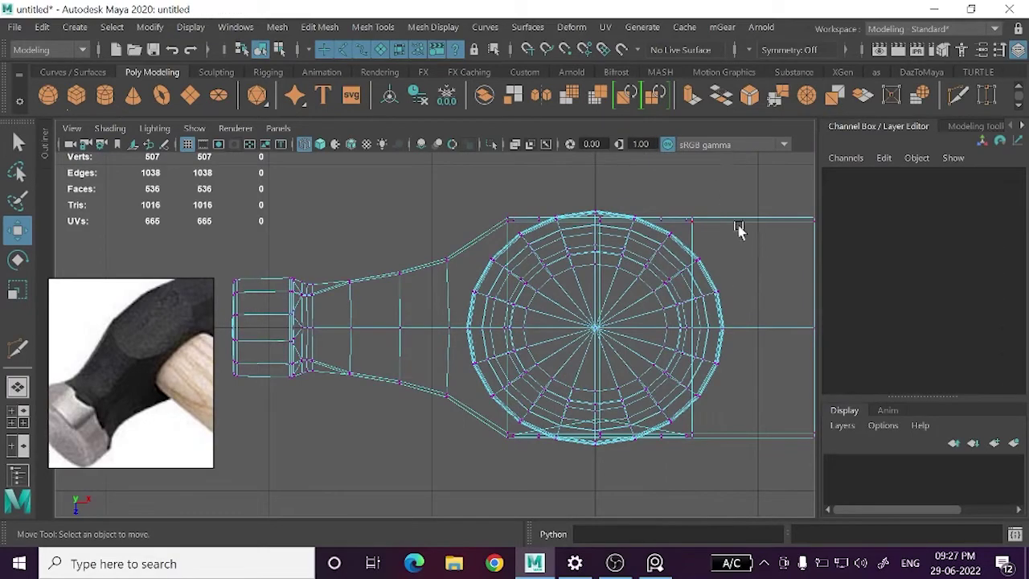
pyautogui.rightClick(737, 225)
pyautogui.click(802, 110)
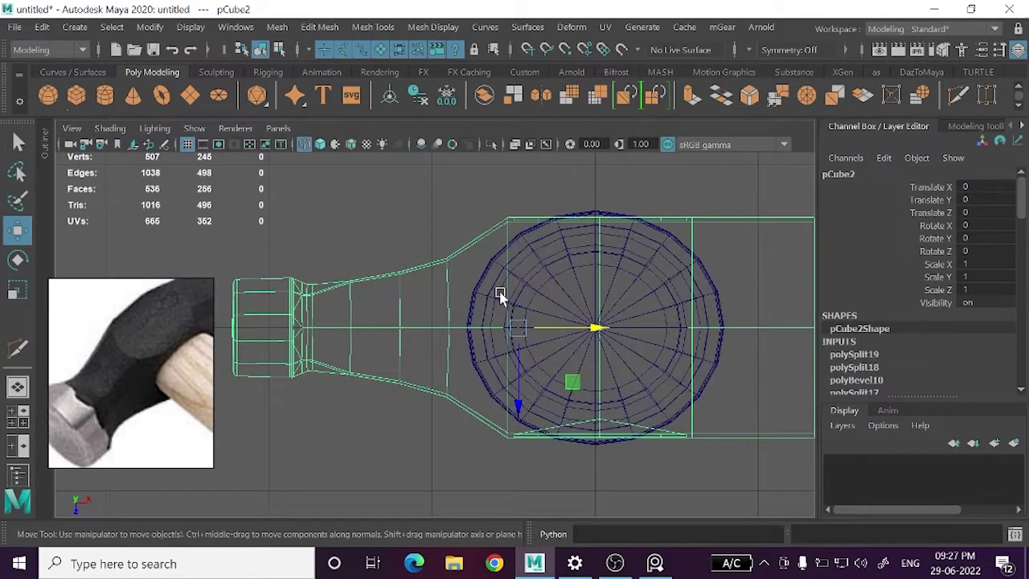
pyautogui.keyDown('alt'); pyautogui.moveTo(501, 294); pyautogui.dragTo(521, 296, button='middle'); pyautogui.keyUp('alt')
pyautogui.click(494, 149)
# - Marquee-select the two vertex columns where the neck flares, verifying them in perspective
pyautogui.rightClick(487, 165)
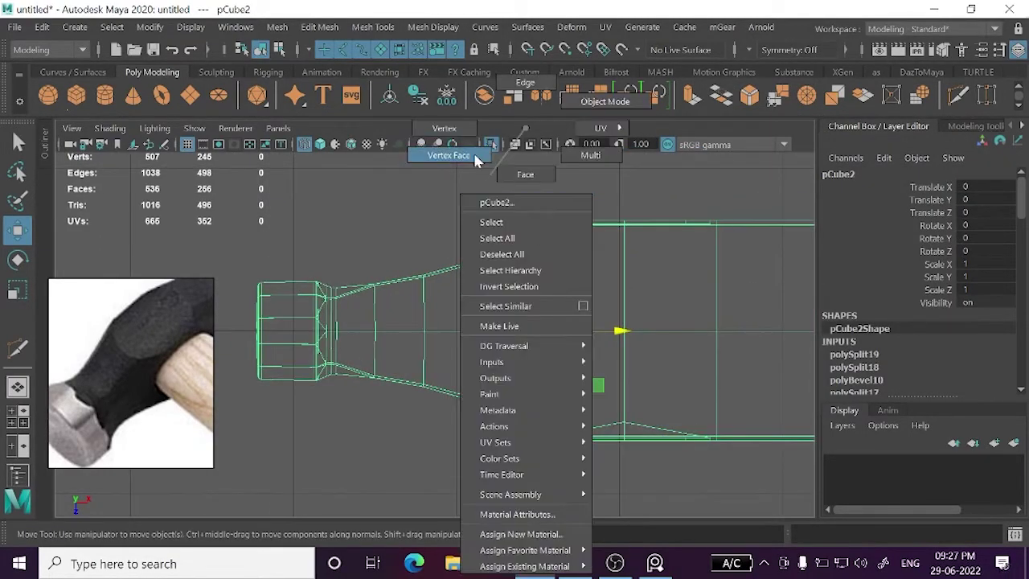
pyautogui.click(491, 198)
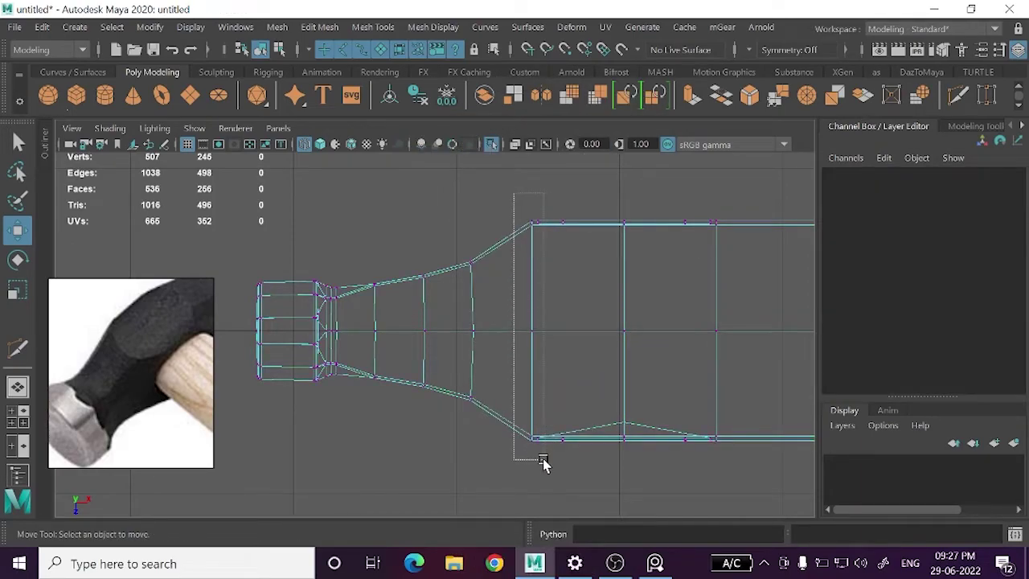
pyautogui.moveTo(536, 463); pyautogui.dragTo(537, 463)
pyautogui.press('space')
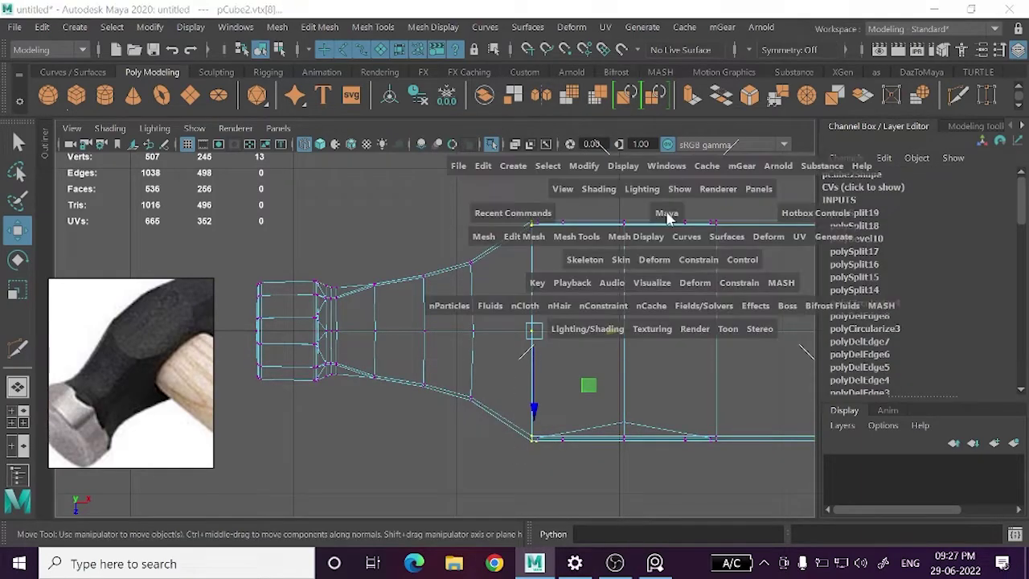
pyautogui.click(667, 214)
pyautogui.moveTo(703, 296)
pyautogui.keyDown('alt'); pyautogui.mouseDown()
pyautogui.moveTo(681, 226)
pyautogui.moveTo(613, 303)
pyautogui.moveTo(625, 340)
pyautogui.mouseUp(); pyautogui.keyUp('alt')
pyautogui.press('space')
pyautogui.press('space')
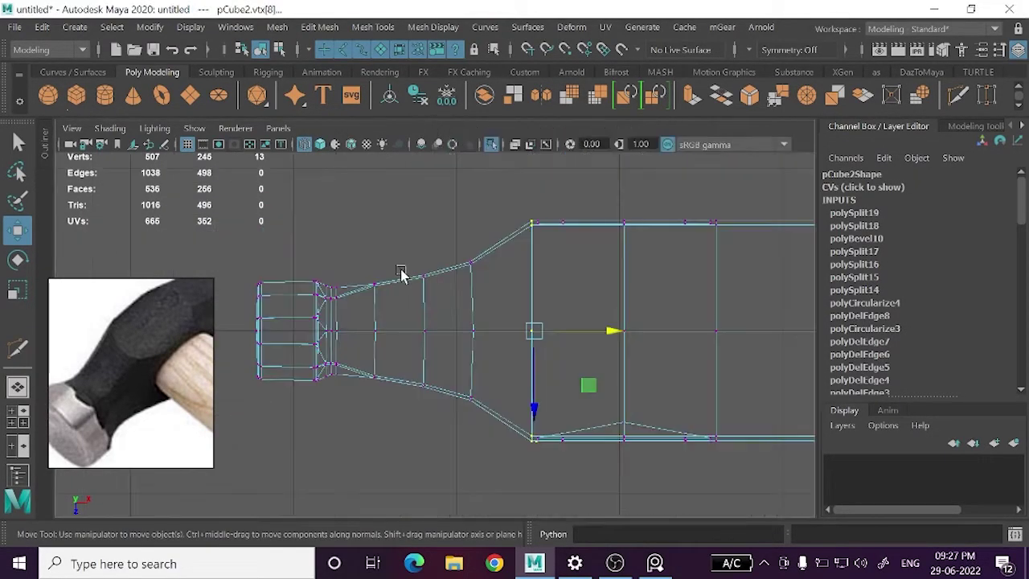
pyautogui.moveTo(565, 464); pyautogui.dragTo(577, 423)
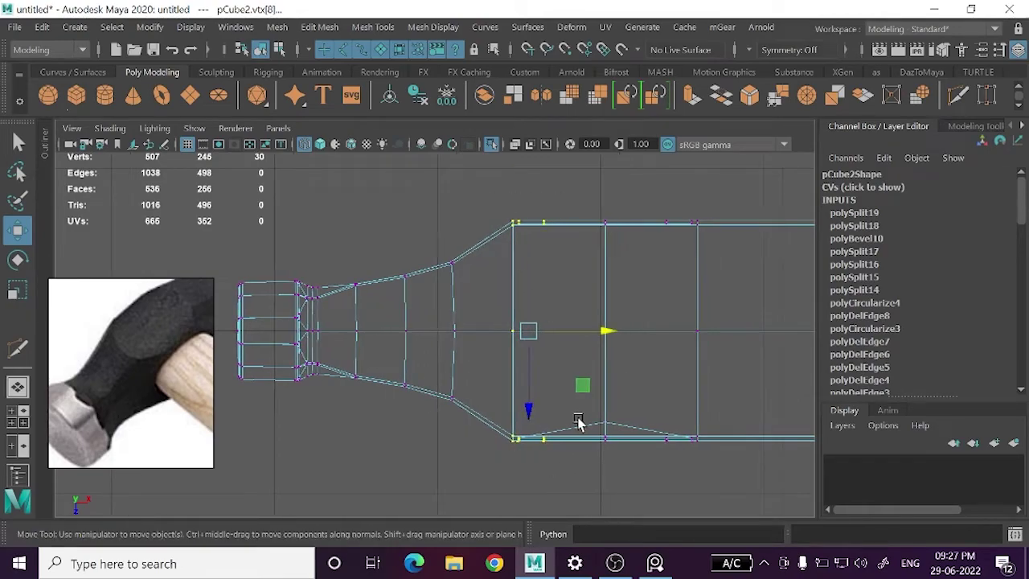
pyautogui.press('space')
pyautogui.press('space')
pyautogui.moveTo(662, 314)
pyautogui.keyDown('alt'); pyautogui.mouseDown()
pyautogui.moveTo(667, 289)
pyautogui.moveTo(673, 301)
pyautogui.moveTo(654, 298)
pyautogui.moveTo(671, 310)
pyautogui.moveTo(667, 346)
pyautogui.mouseUp(); pyautogui.keyUp('alt')
pyautogui.press('space')
pyautogui.press('space')
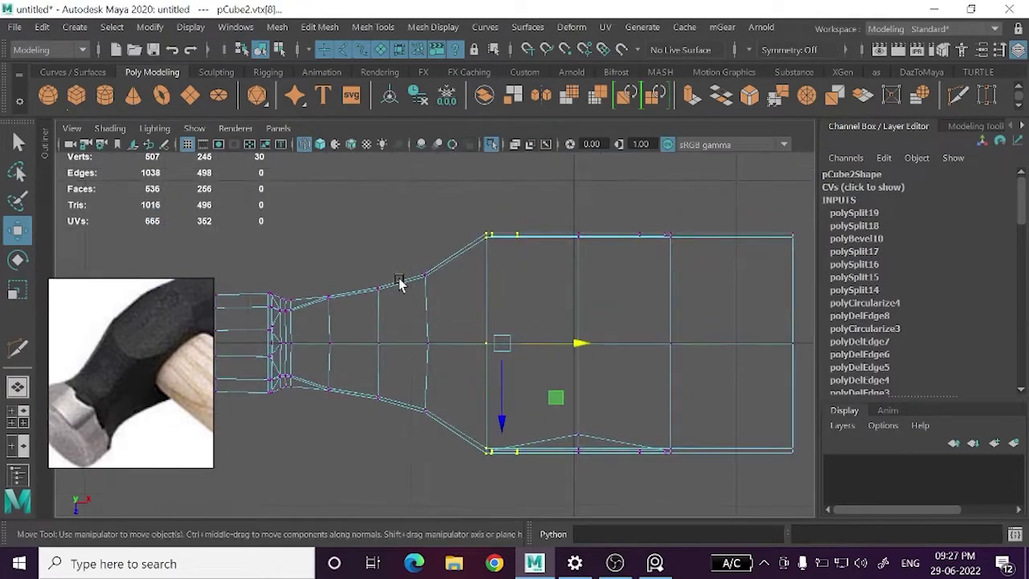
# - Scale the selected 30 vertices slightly inward toward the centre
pyautogui.press('r')
pyautogui.moveTo(493, 397); pyautogui.dragTo(498, 396)
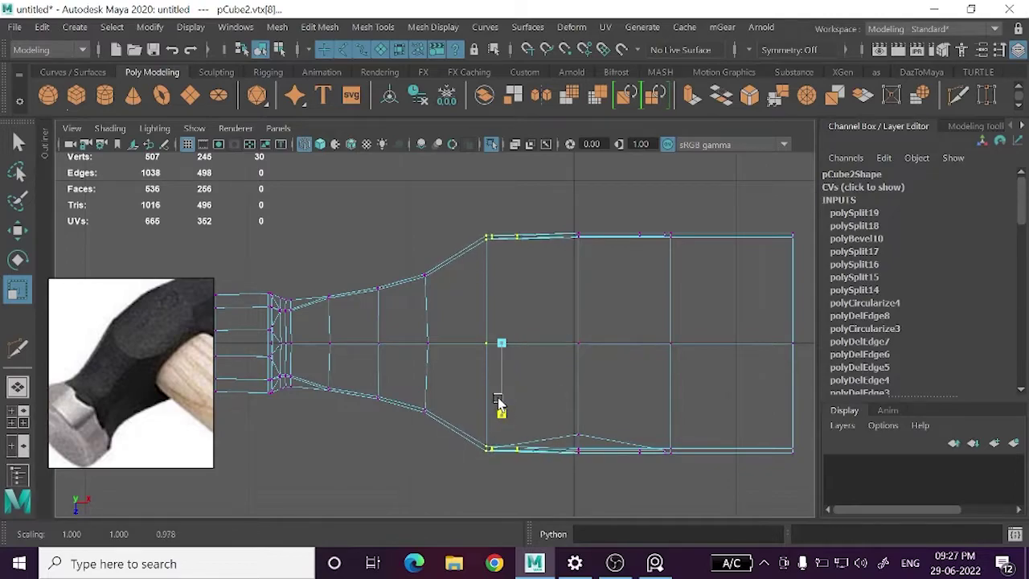
pyautogui.keyDown('alt'); pyautogui.moveTo(497, 397); pyautogui.dragTo(501, 406, button='middle'); pyautogui.keyUp('alt')
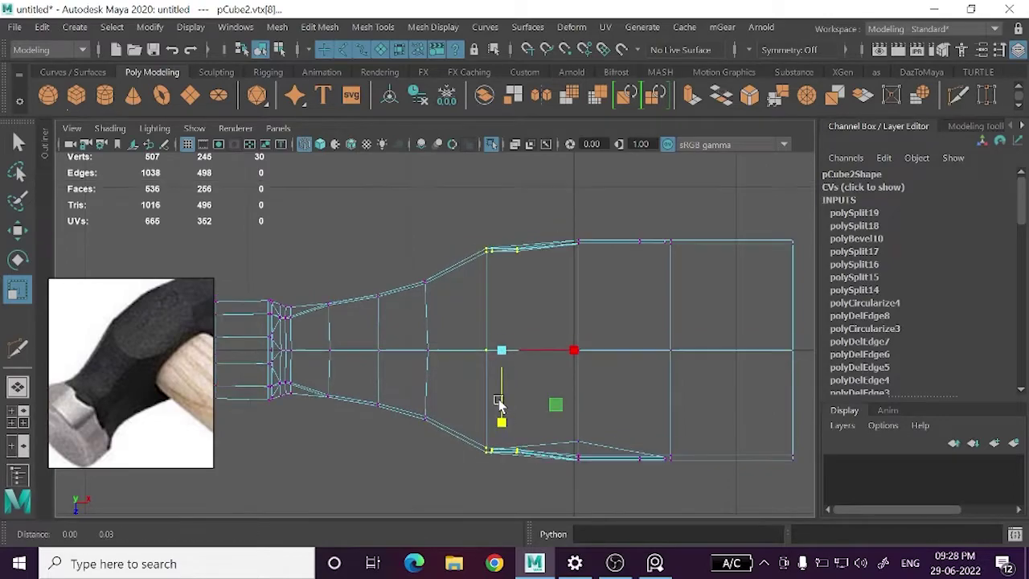
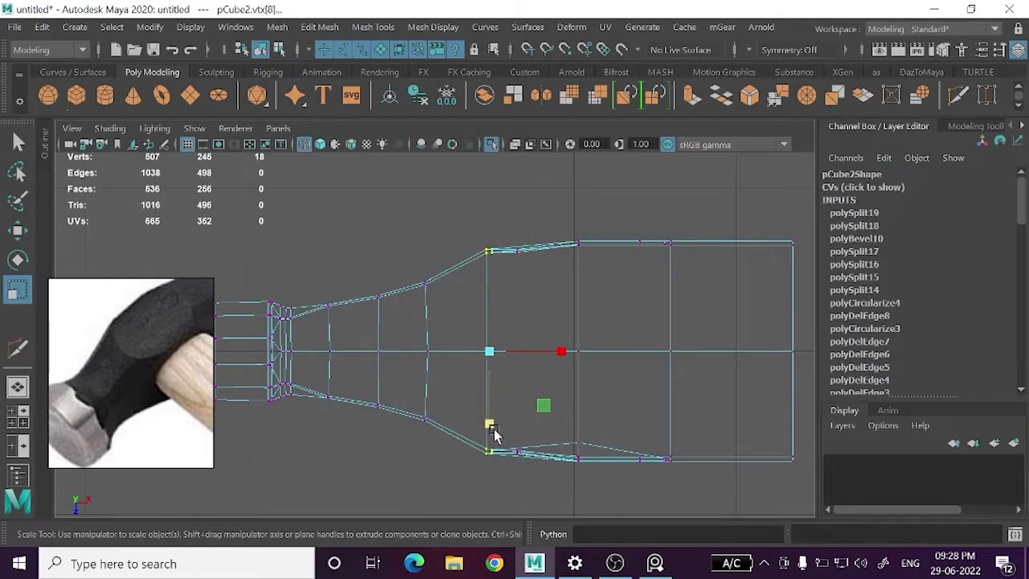
# - Tighten the selected vertex rows slightly and preview the head smoothed before returning to the cage
pyautogui.moveTo(492, 427); pyautogui.dragTo(493, 423)
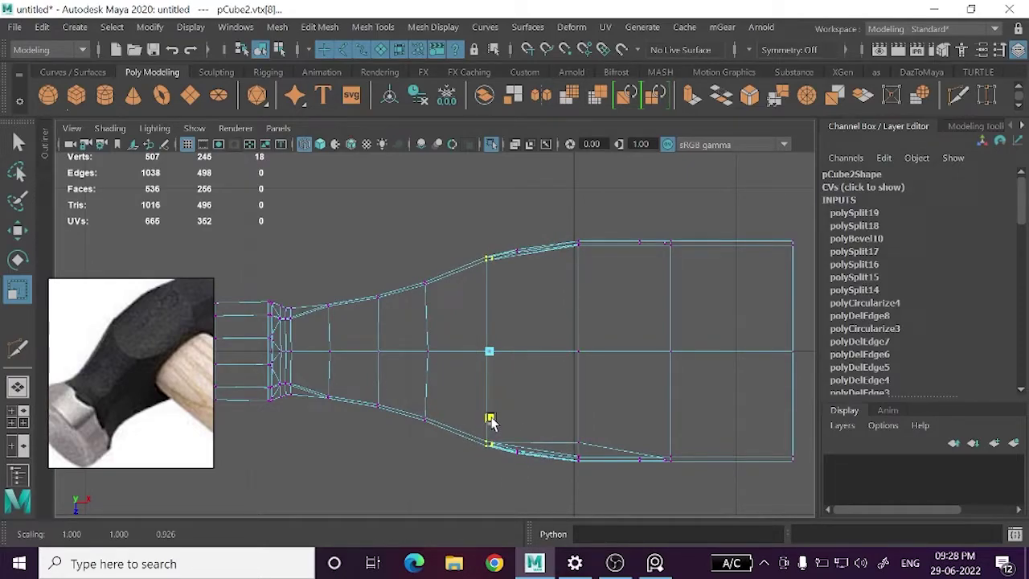
pyautogui.press('space')
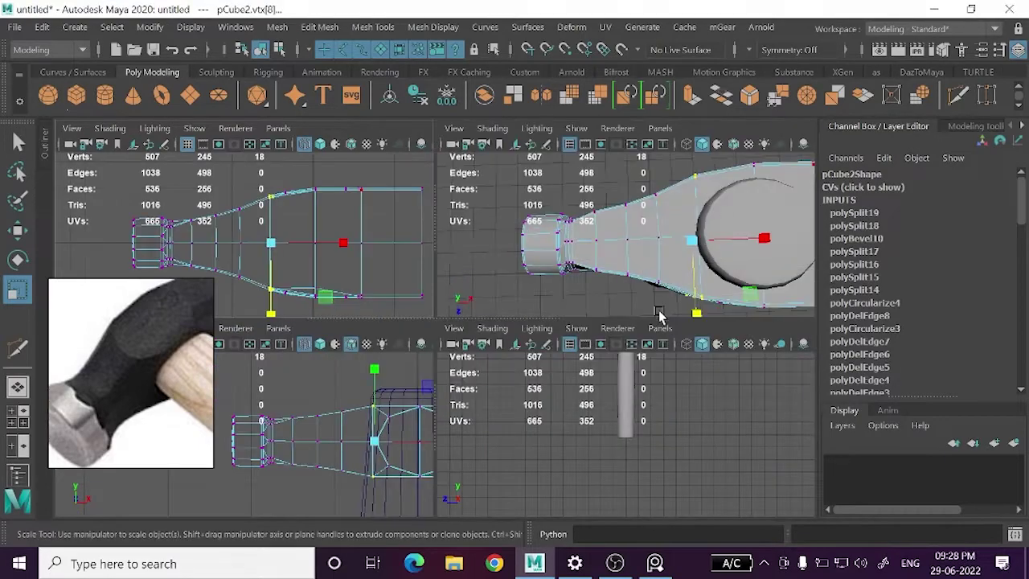
pyautogui.press('space')
pyautogui.moveTo(640, 268)
pyautogui.keyDown('alt'); pyautogui.mouseDown()
pyautogui.moveTo(613, 349)
pyautogui.moveTo(657, 331)
pyautogui.moveTo(597, 379)
pyautogui.moveTo(597, 404)
pyautogui.moveTo(589, 358)
pyautogui.moveTo(616, 356)
pyautogui.moveTo(581, 437)
pyautogui.moveTo(581, 385)
pyautogui.moveTo(579, 424)
pyautogui.mouseUp(); pyautogui.keyUp('alt')
pyautogui.press('3')
pyautogui.press('1')
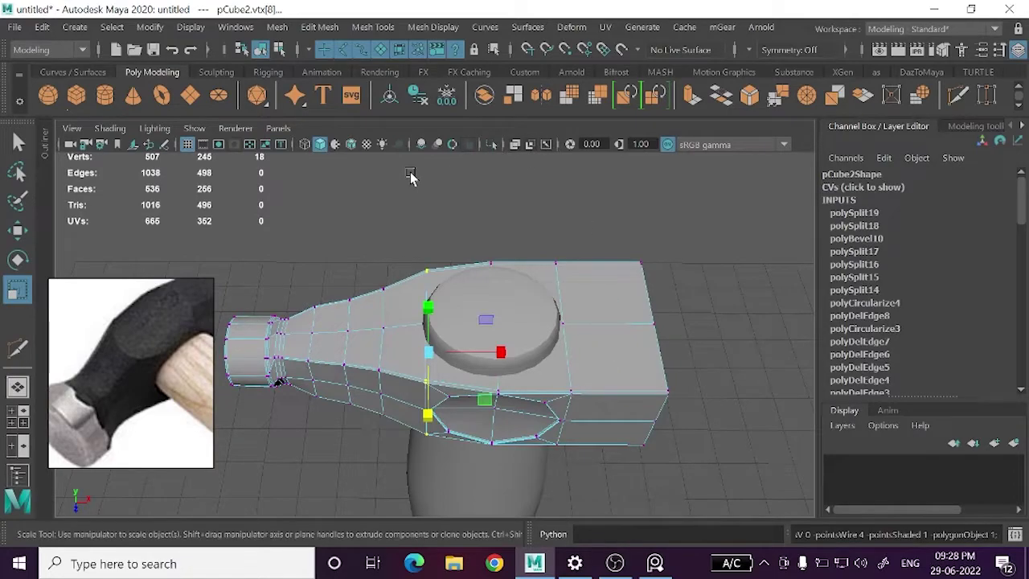
# - In side view, select the right-half faces of the hammer head and delete them
pyautogui.press('space')
pyautogui.press('space')
pyautogui.rightClick(499, 181)
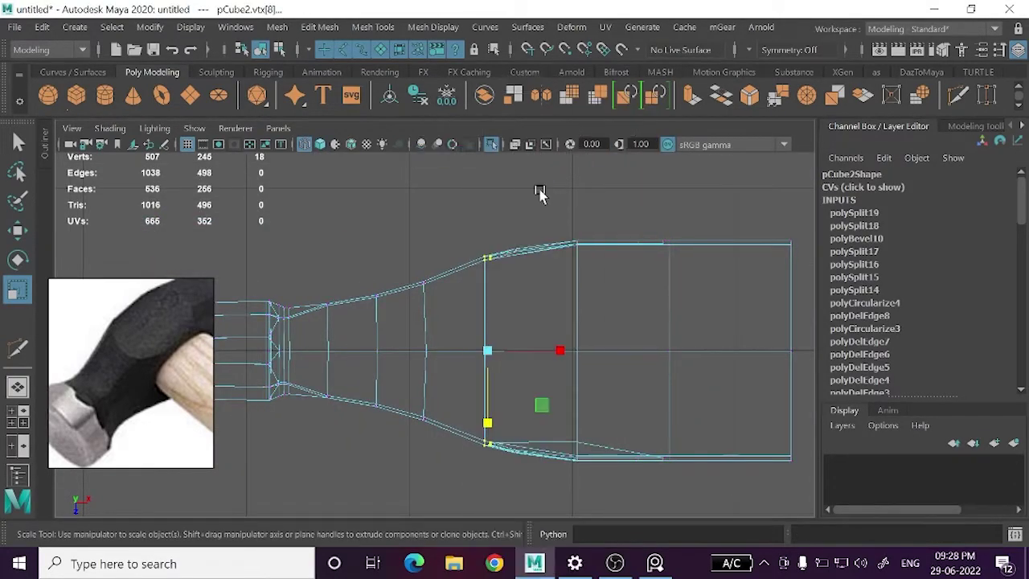
pyautogui.scroll(-5, 673, 273)
pyautogui.moveTo(504, 428); pyautogui.dragTo(503, 425)
pyautogui.scroll(3, 503, 406)
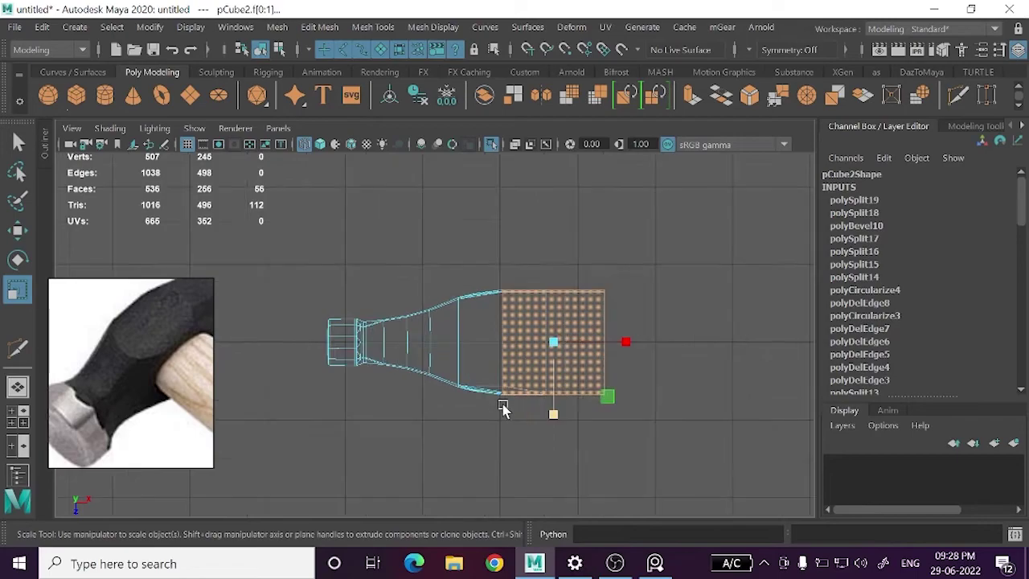
pyautogui.press('Delete')
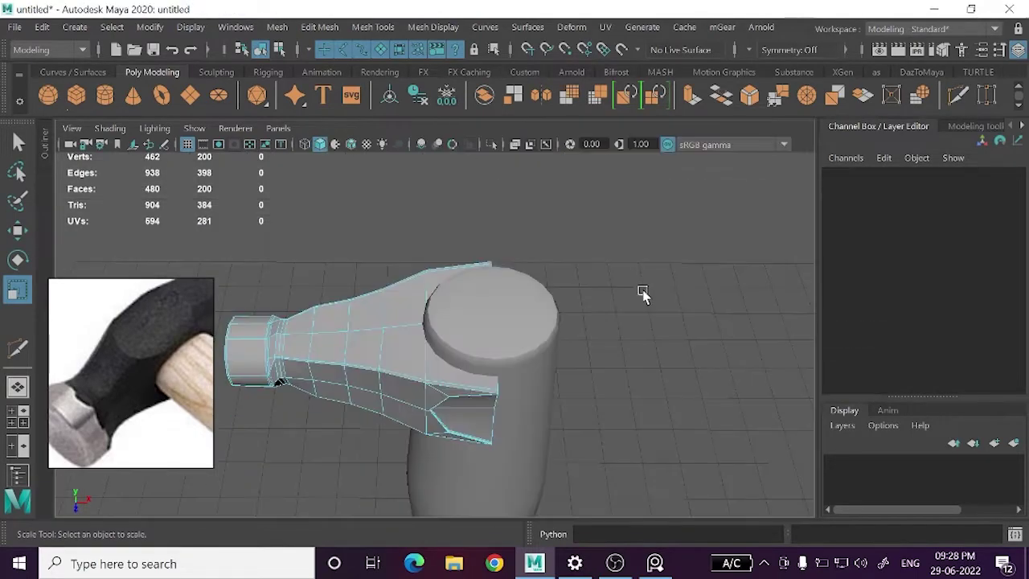
# - Inspect the remaining half head in perspective and side views, toggling the smooth preview
pyautogui.moveTo(641, 294)
pyautogui.keyDown('alt'); pyautogui.mouseDown()
pyautogui.moveTo(641, 278)
pyautogui.moveTo(640, 310)
pyautogui.mouseUp(); pyautogui.keyUp('alt')
pyautogui.press('w')
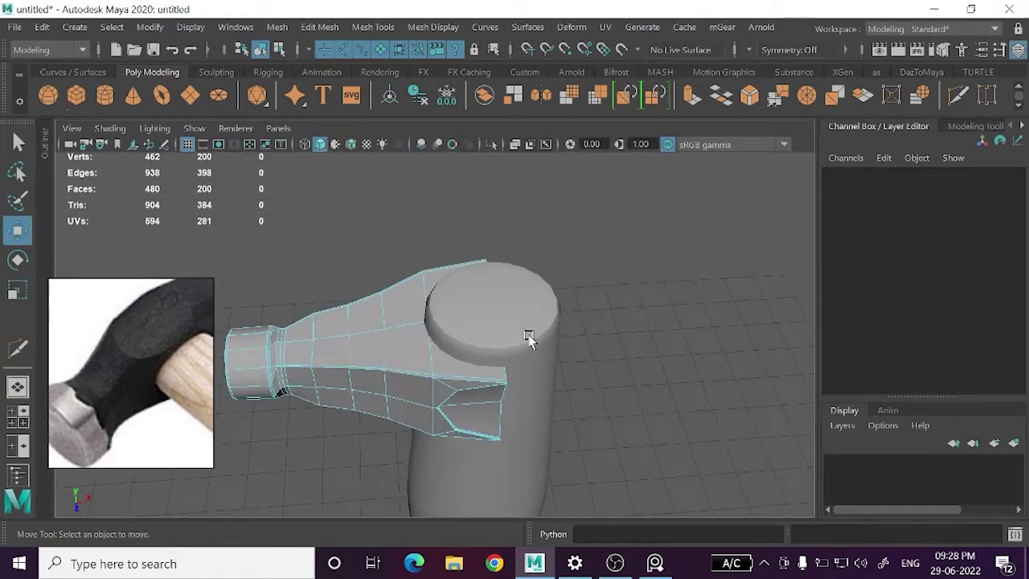
pyautogui.keyDown('alt'); pyautogui.moveTo(528, 340); pyautogui.dragTo(539, 372); pyautogui.keyUp('alt')
pyautogui.press('space')
pyautogui.press('space')
pyautogui.scroll(2, 391, 321)
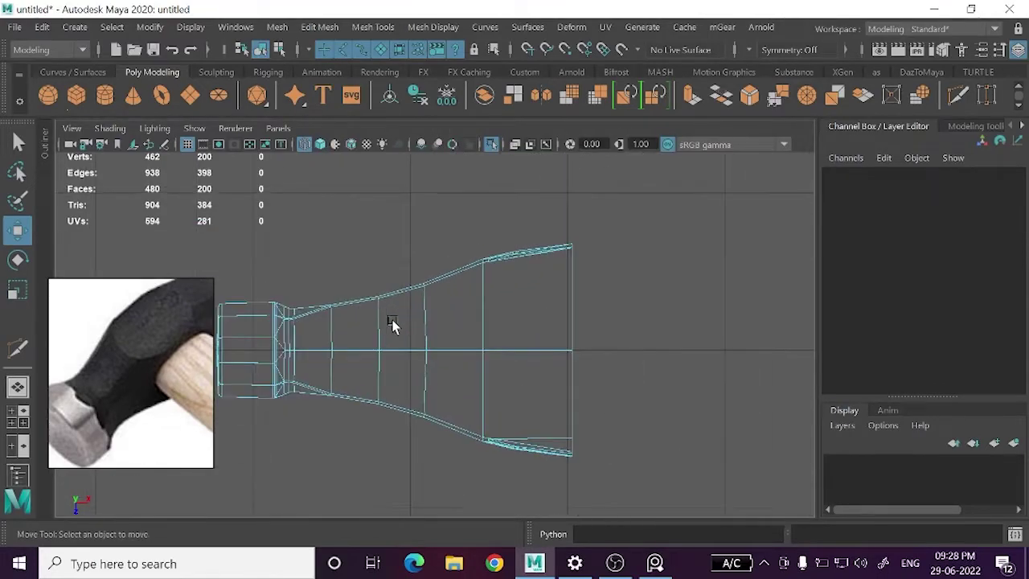
pyautogui.scroll(2, 390, 329)
pyautogui.scroll(2, 390, 339)
pyautogui.scroll(2, 450, 344)
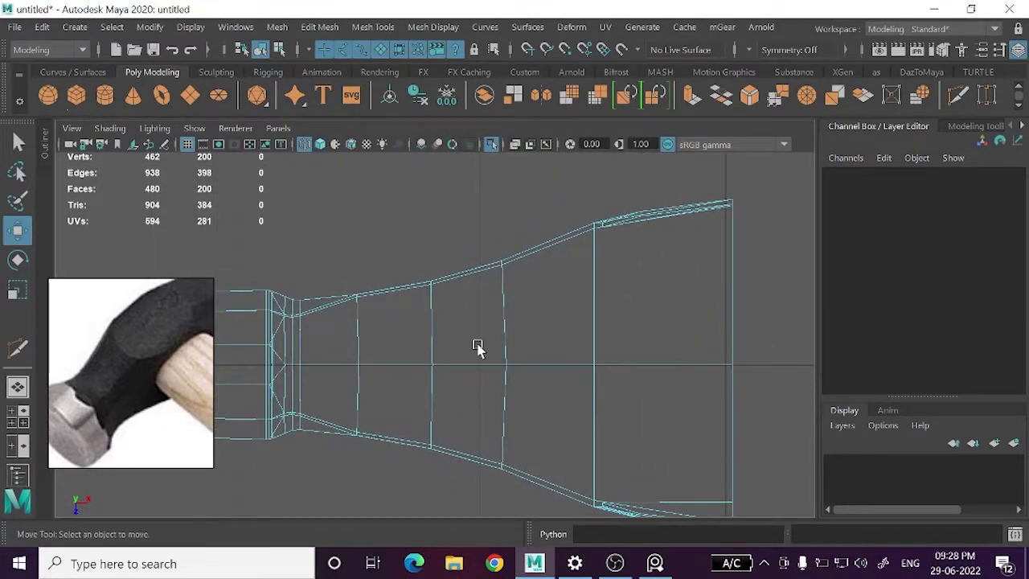
pyautogui.press('3')
pyautogui.moveTo(478, 346)
pyautogui.keyDown('alt'); pyautogui.mouseDown(button='middle')
pyautogui.moveTo(478, 292)
pyautogui.moveTo(551, 349)
pyautogui.mouseUp(button='middle'); pyautogui.keyUp('alt')
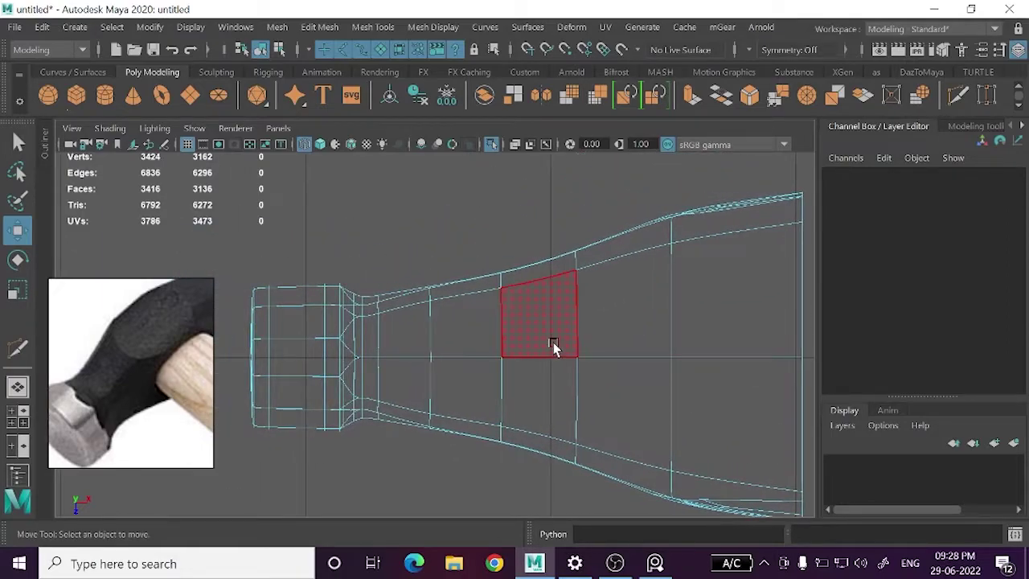
pyautogui.press('1')
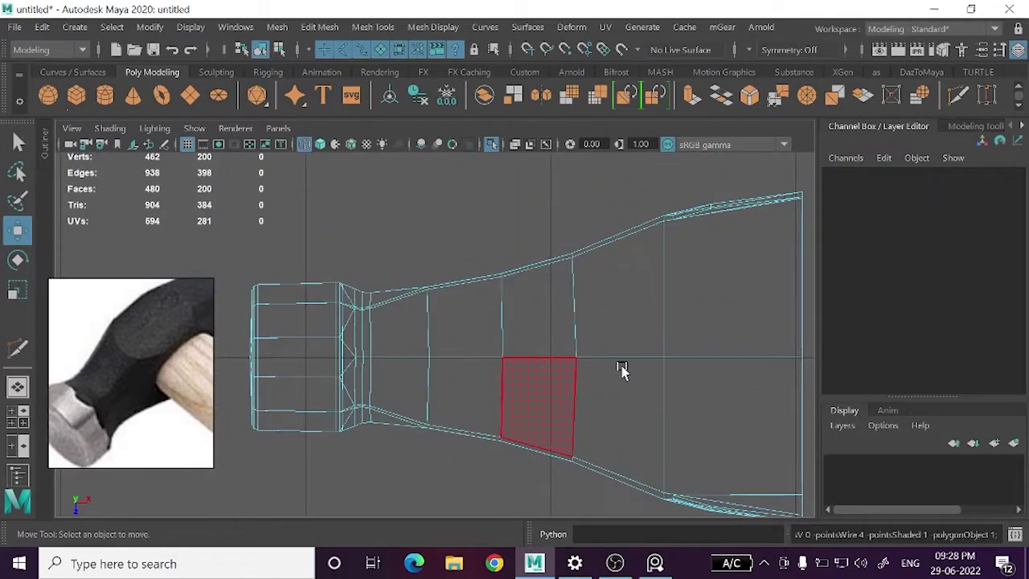
pyautogui.press('3')
# - Scale one vertical vertex column slightly inward, then go back to object mode
pyautogui.moveTo(541, 129); pyautogui.dragTo(474, 135, button='right')
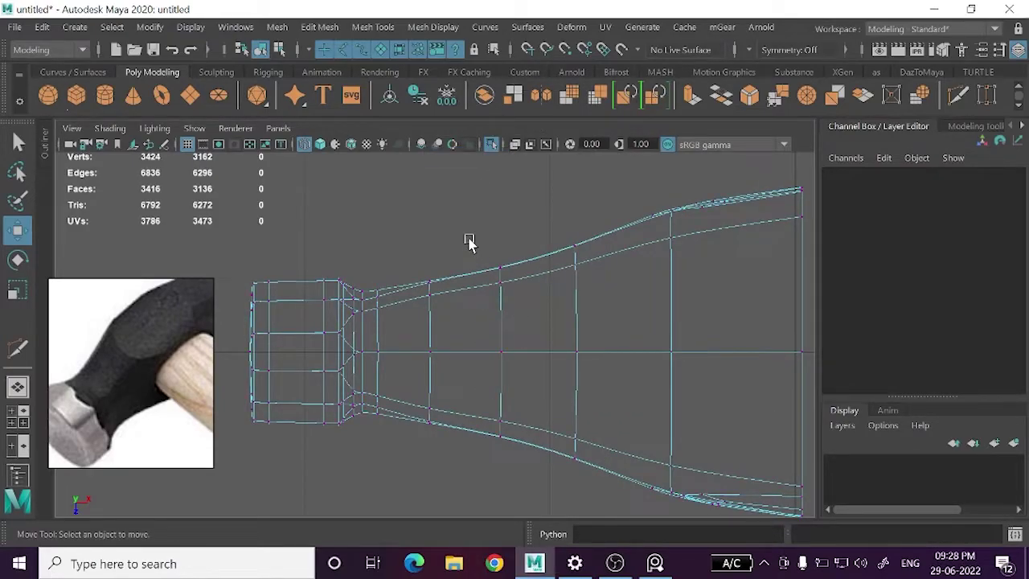
pyautogui.moveTo(438, 452); pyautogui.dragTo(439, 452)
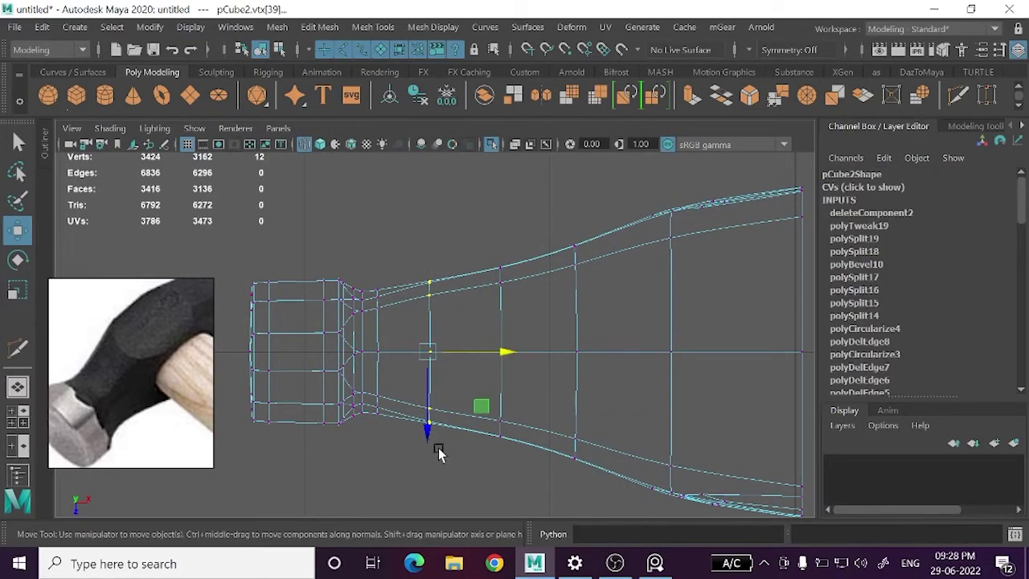
pyautogui.press('r')
pyautogui.moveTo(427, 427); pyautogui.dragTo(426, 424, button='middle')
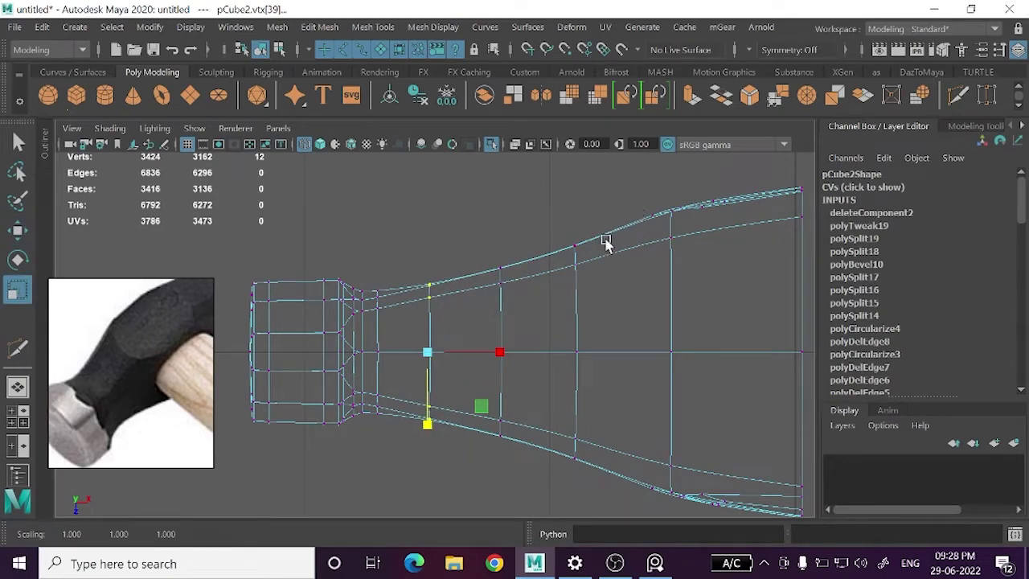
pyautogui.keyDown('alt'); pyautogui.moveTo(685, 327); pyautogui.dragTo(665, 324, button='middle'); pyautogui.keyUp('alt')
pyautogui.scroll(-2, 666, 324)
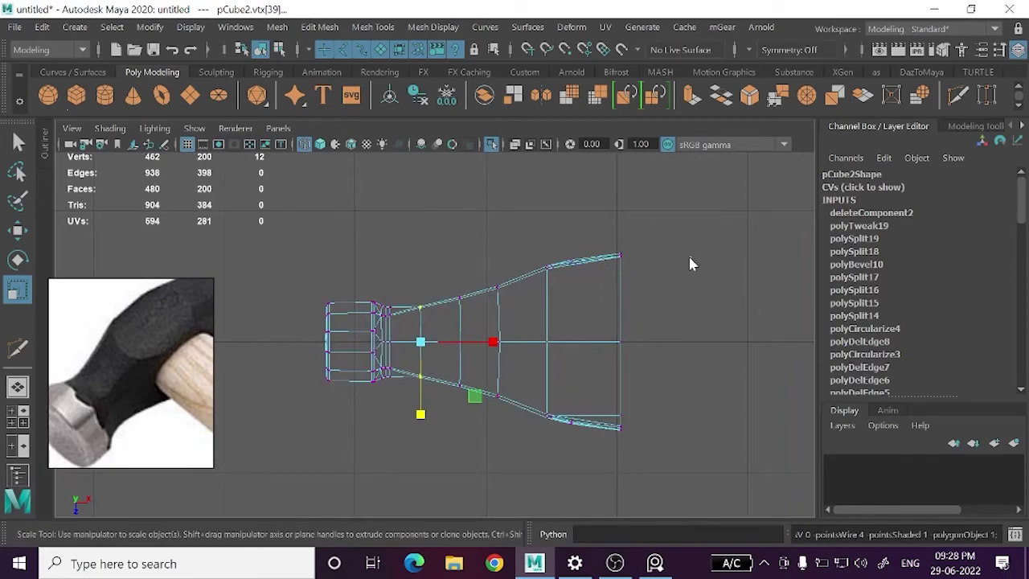
pyautogui.moveTo(691, 127); pyautogui.dragTo(767, 111, button='right')
pyautogui.click(616, 294)
# - Delete the half head's construction history and freeze its transformations
pyautogui.click(563, 417)
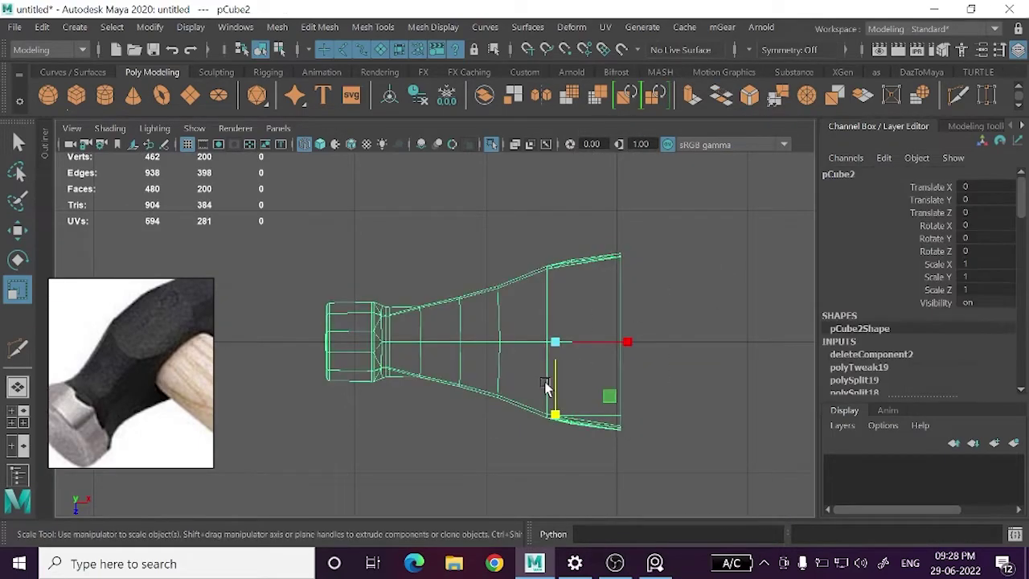
pyautogui.press('w')
pyautogui.keyDown('alt'); pyautogui.moveTo(563, 413); pyautogui.dragTo(526, 410, button='middle'); pyautogui.keyUp('alt')
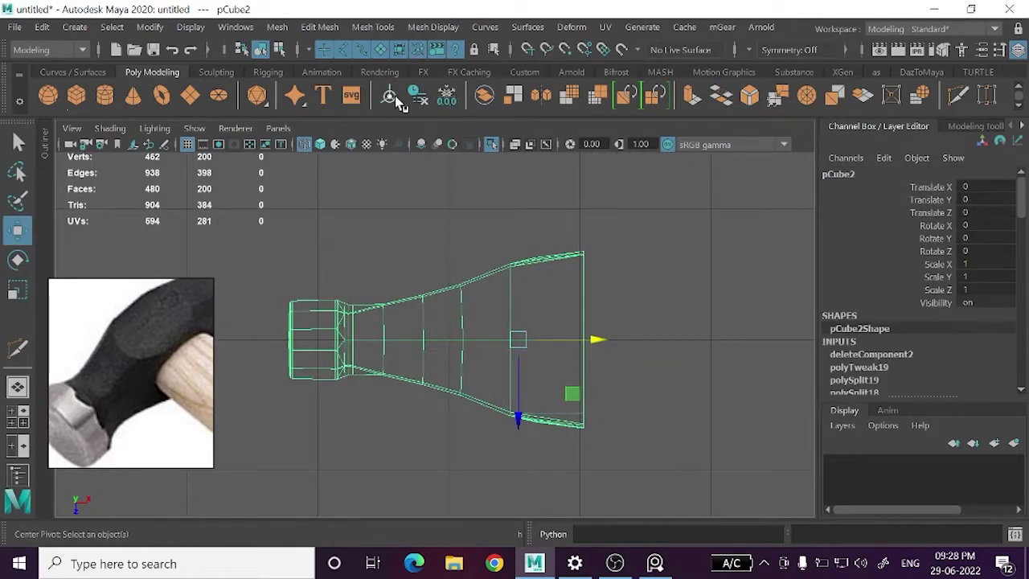
pyautogui.click(34, 28)
pyautogui.moveTo(86, 217)
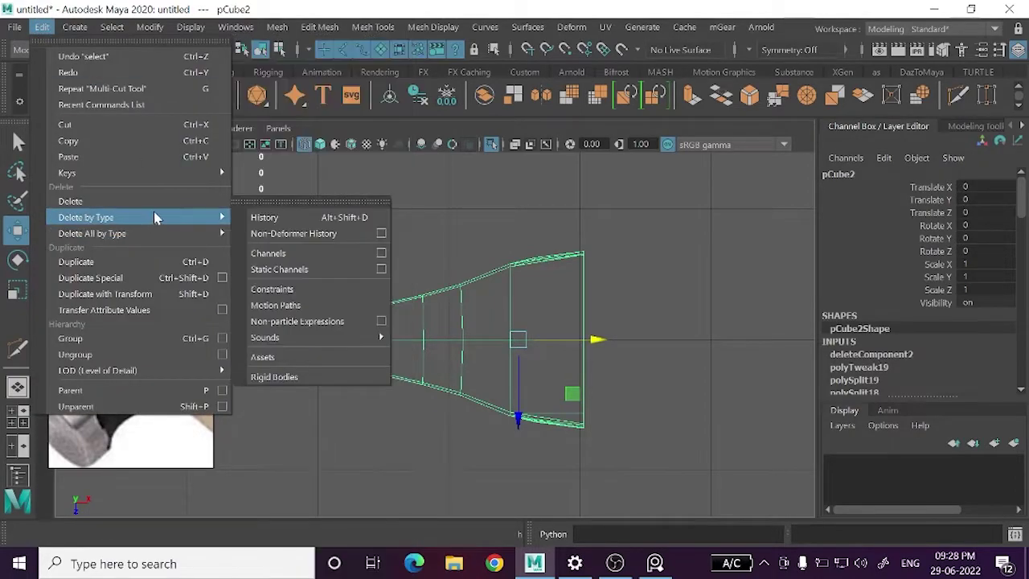
pyautogui.click(309, 221)
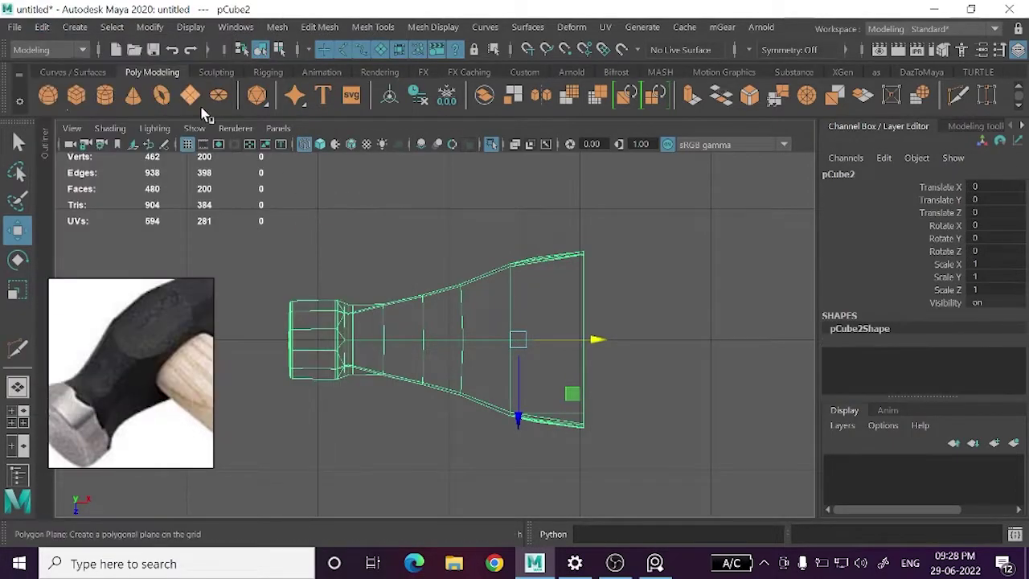
pyautogui.click(418, 94)
# - Snap the half head's pivot to its open edge
pyautogui.hotkey('alt', 'space')
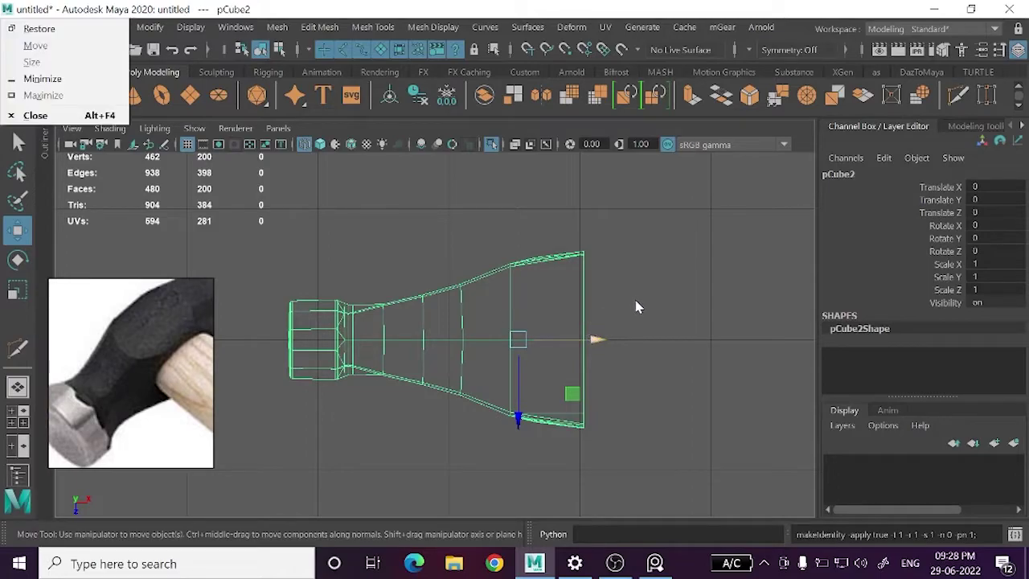
pyautogui.click(635, 306)
pyautogui.moveTo(599, 233); pyautogui.dragTo(563, 267)
pyautogui.scroll(2, 520, 340)
pyautogui.press('d')
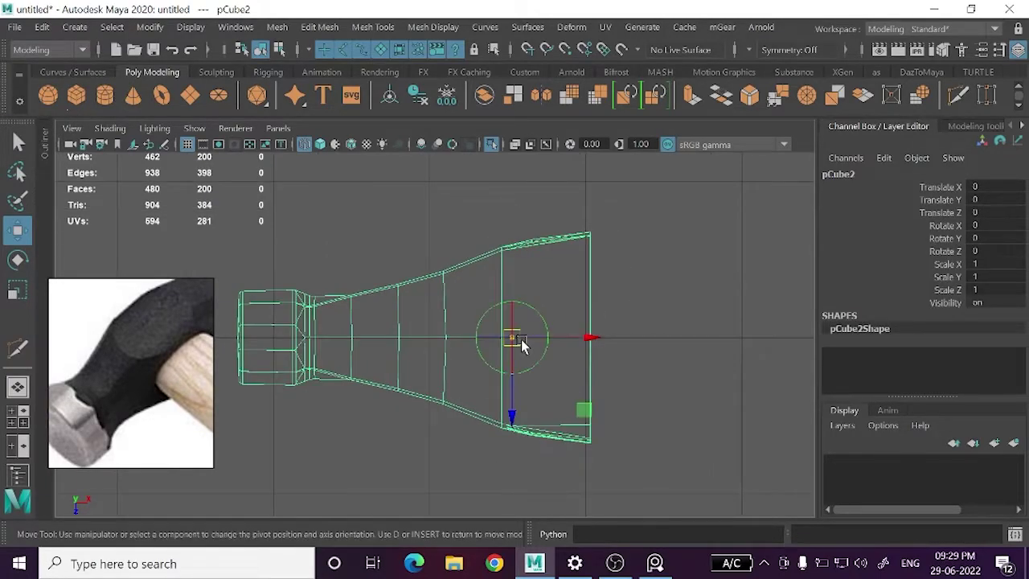
pyautogui.moveTo(521, 340); pyautogui.dragTo(592, 342)
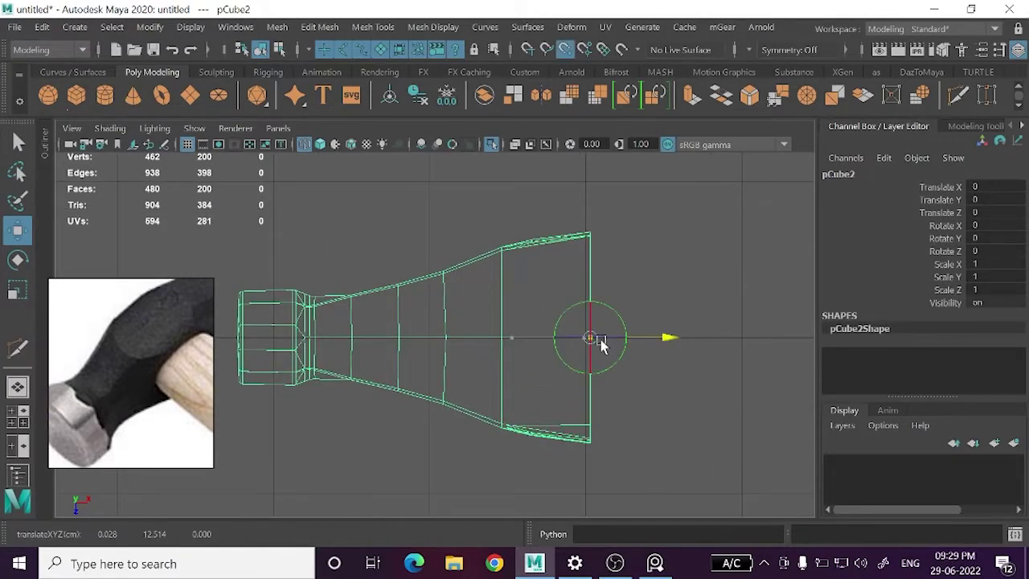
# - Mirror a copy of the half head with Scale X set to -1
pyautogui.scroll(2, 651, 384)
pyautogui.scroll(-2, 563, 368)
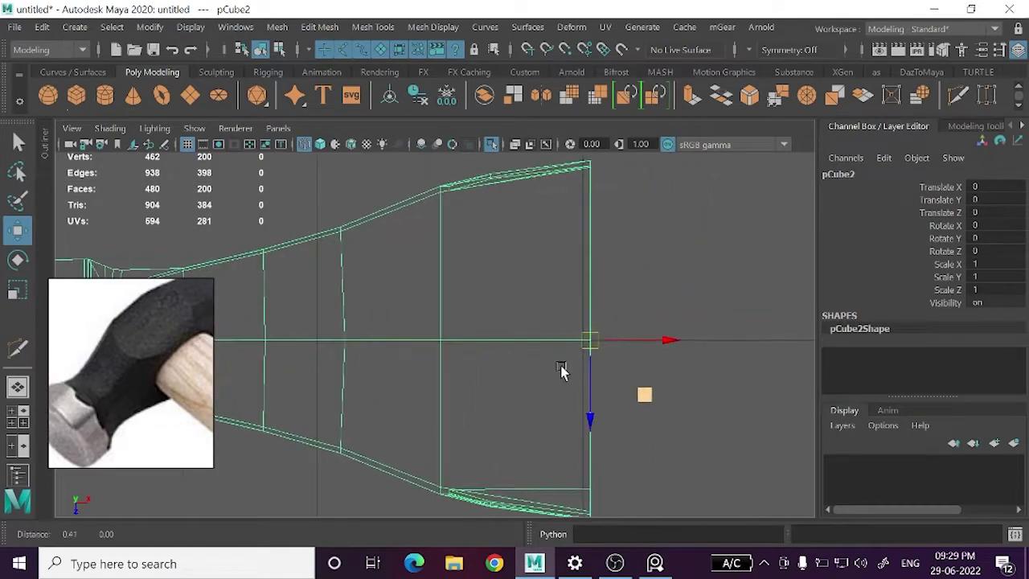
pyautogui.scroll(-5, 561, 361)
pyautogui.scroll(1, 562, 362)
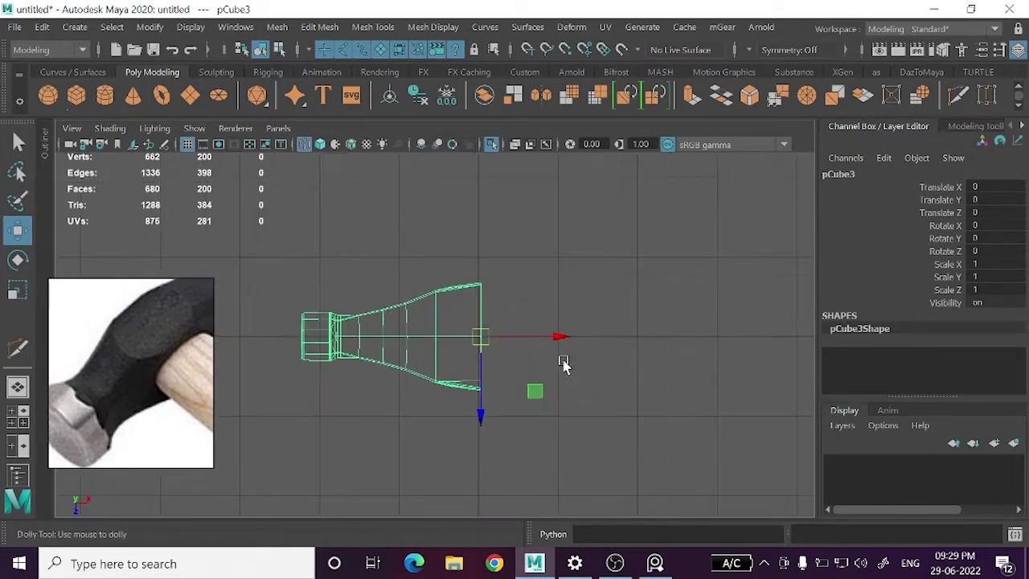
pyautogui.scroll(2, 572, 367)
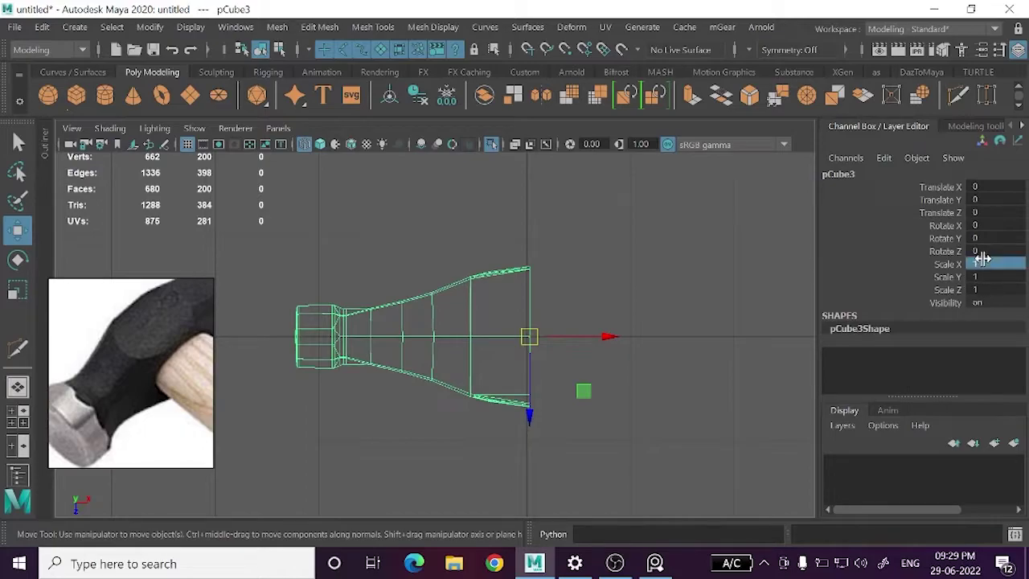
pyautogui.write('-1')
pyautogui.press('Return')
pyautogui.click(673, 400)
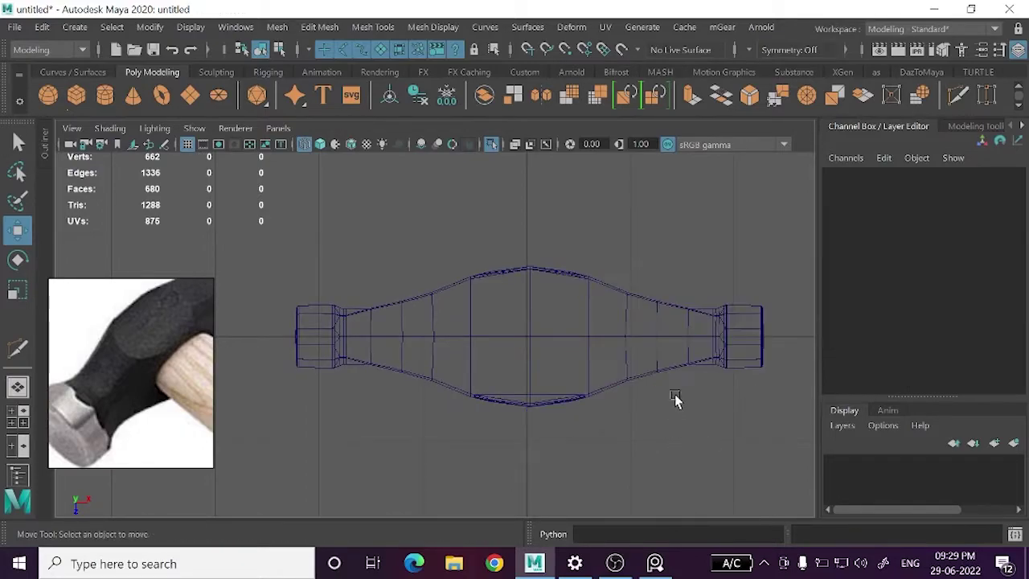
pyautogui.moveTo(684, 222); pyautogui.dragTo(490, 418)
# - Combine the two hammer head halves into one mesh with Mesh > Combine
pyautogui.press('5')
pyautogui.moveTo(641, 222)
pyautogui.keyDown('alt'); pyautogui.mouseDown()
pyautogui.moveTo(562, 291)
pyautogui.moveTo(535, 300)
pyautogui.mouseUp(); pyautogui.keyUp('alt')
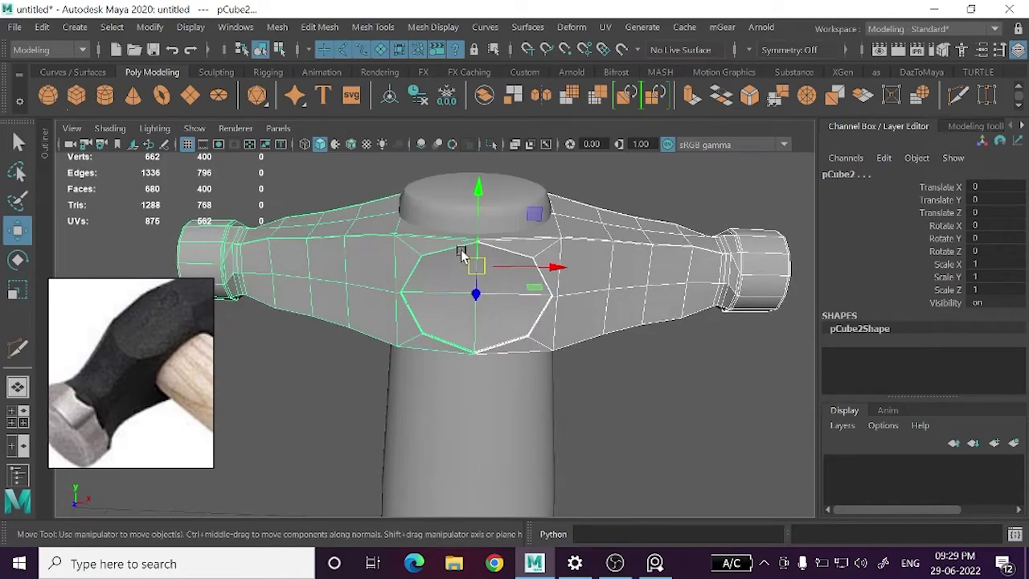
pyautogui.click(462, 254)
pyautogui.click(491, 144)
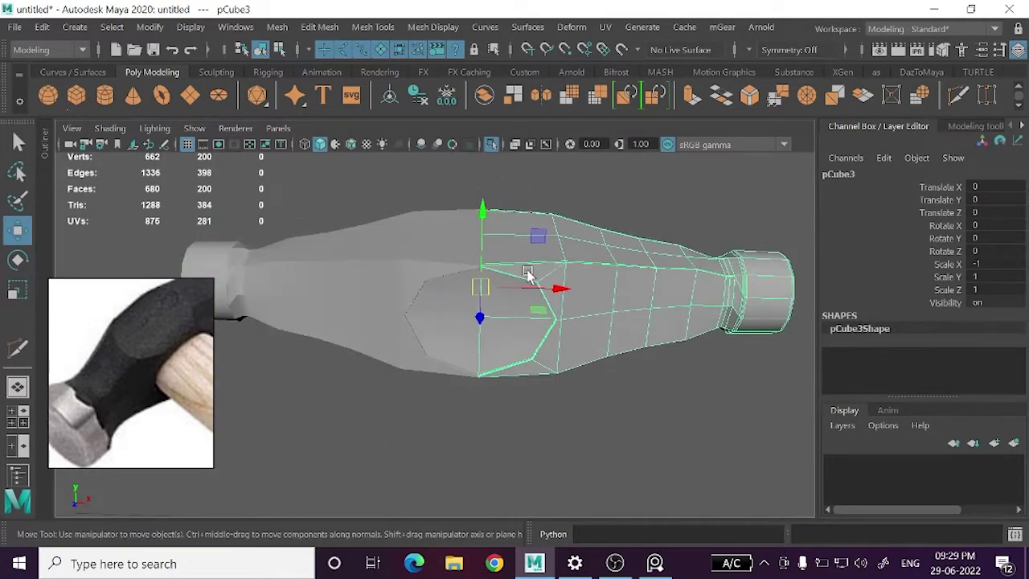
pyautogui.keyDown('shift'); pyautogui.click(354, 241); pyautogui.keyUp('shift')
pyautogui.click(277, 26)
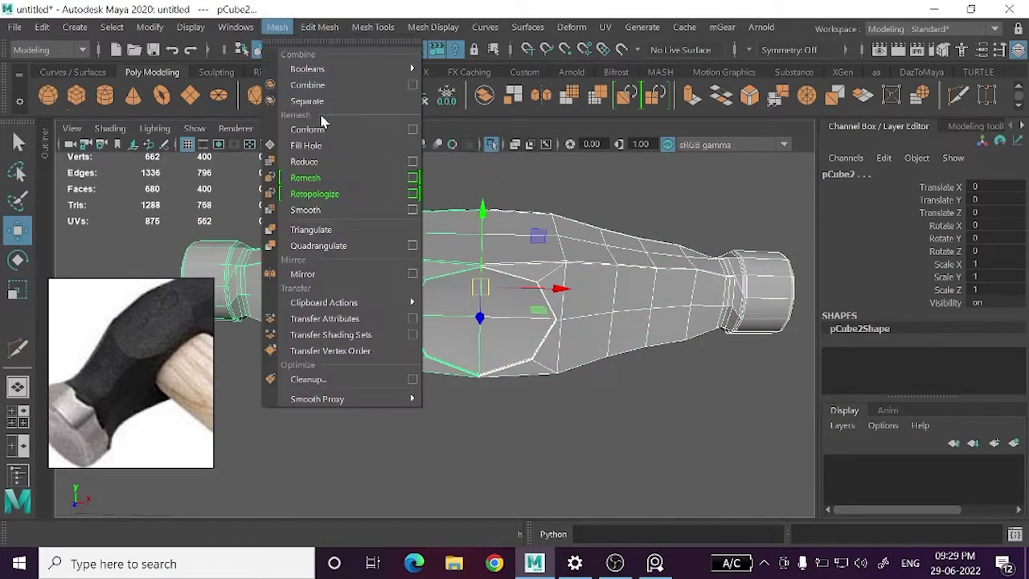
pyautogui.click(309, 84)
pyautogui.click(306, 197)
# - In front view, select the middle column of vertices on the combined head
pyautogui.press('space')
pyautogui.press('space')
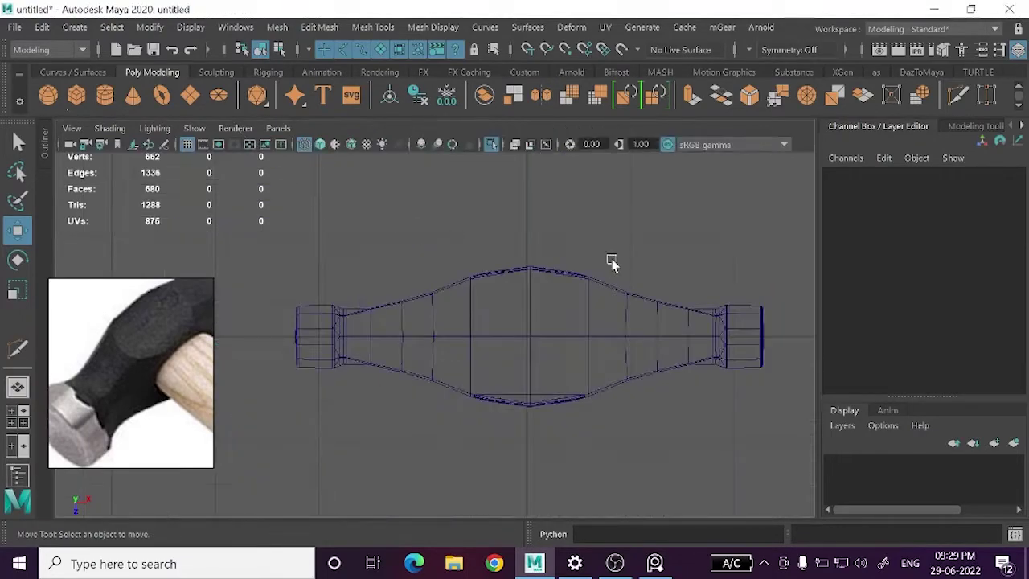
pyautogui.press('space')
pyautogui.press('space')
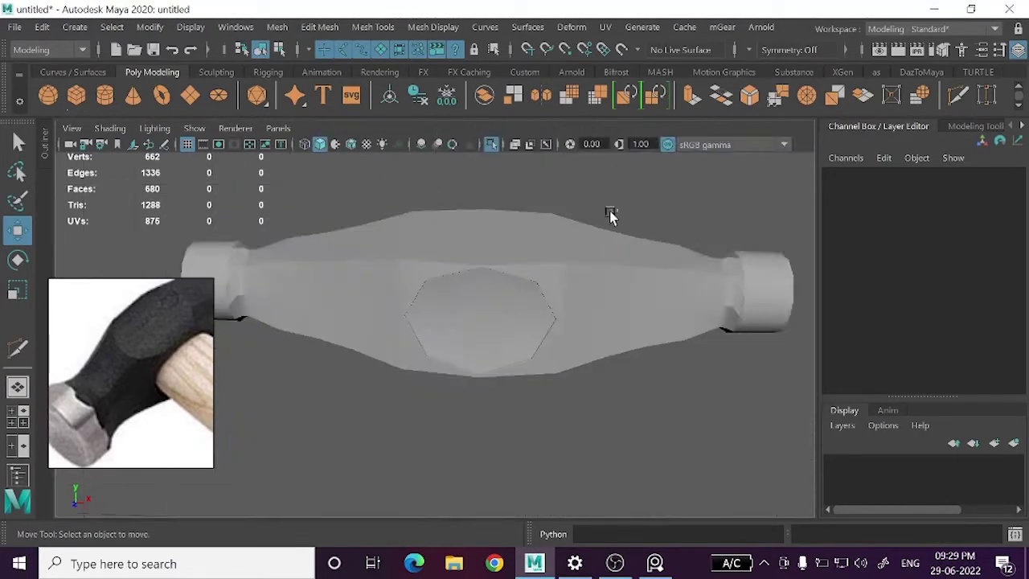
pyautogui.click(443, 271)
pyautogui.moveTo(442, 165); pyautogui.dragTo(383, 133, button='right')
pyautogui.press('space')
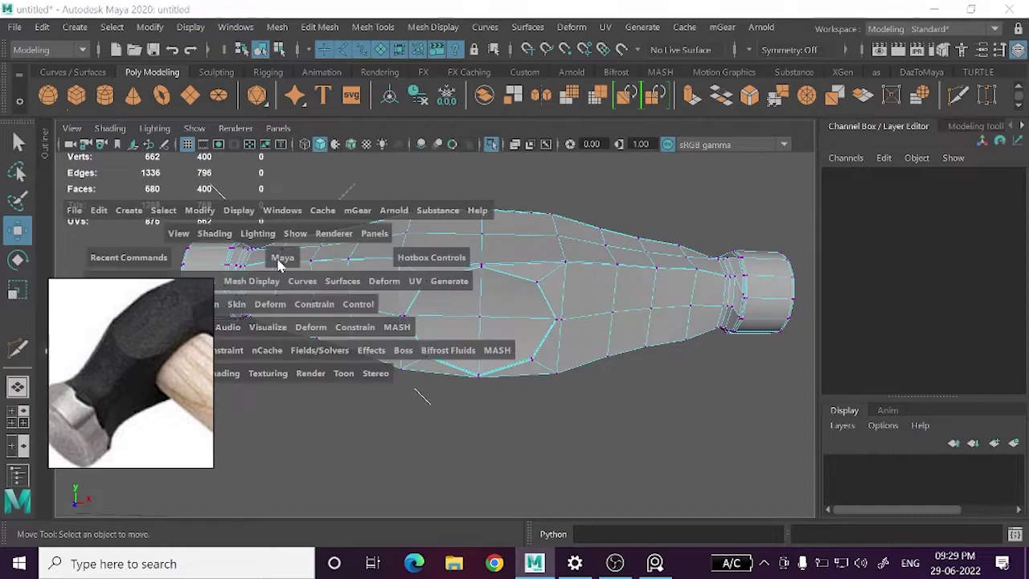
pyautogui.moveTo(454, 308); pyautogui.dragTo(361, 294)
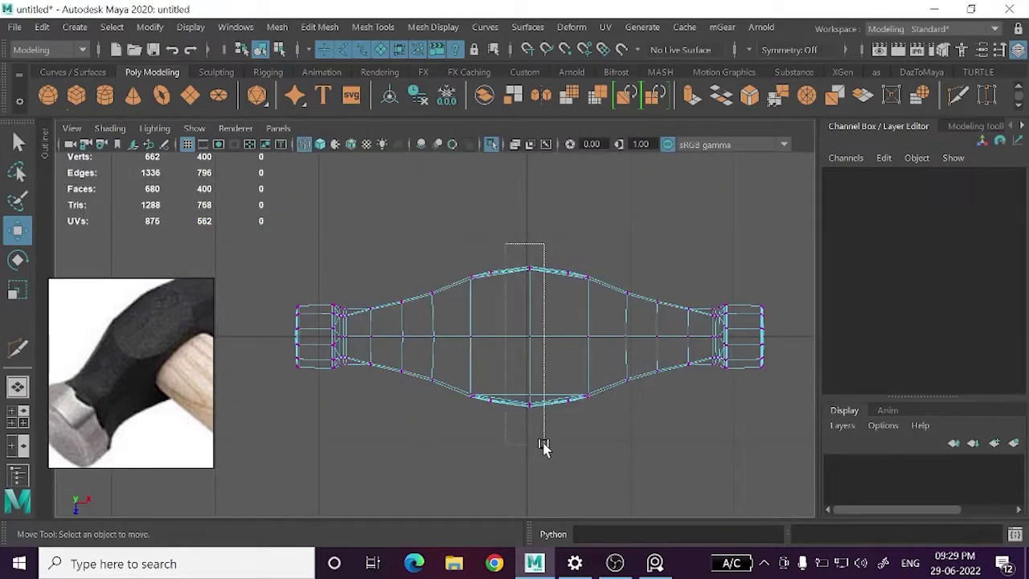
pyautogui.moveTo(540, 448); pyautogui.dragTo(540, 444)
pyautogui.scroll(2, 553, 410)
# - Scale the middle vertices vertically to 0.948 to flatten the head's centre
pyautogui.press('r')
pyautogui.scroll(1, 553, 409)
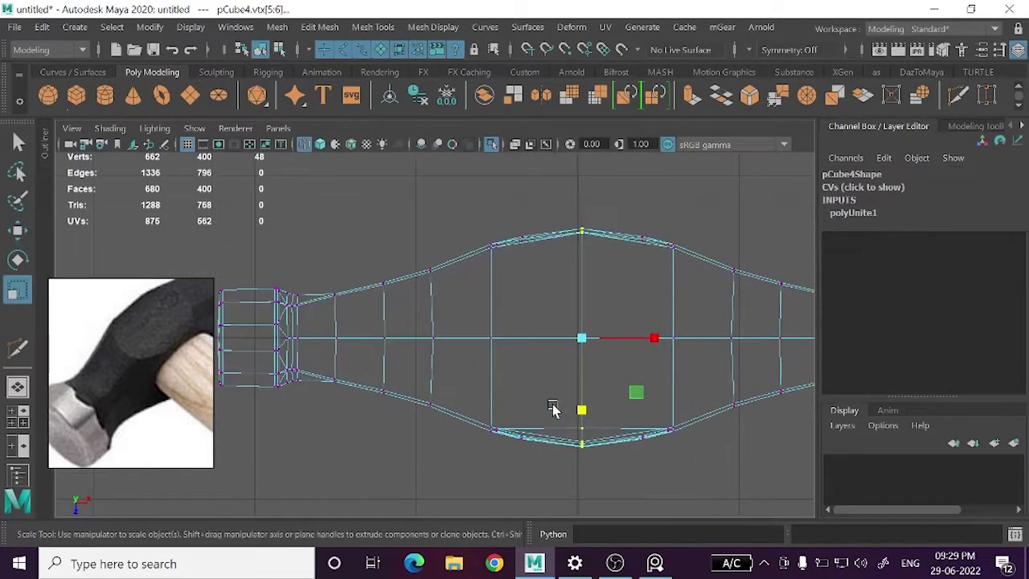
pyautogui.moveTo(583, 402); pyautogui.dragTo(554, 223)
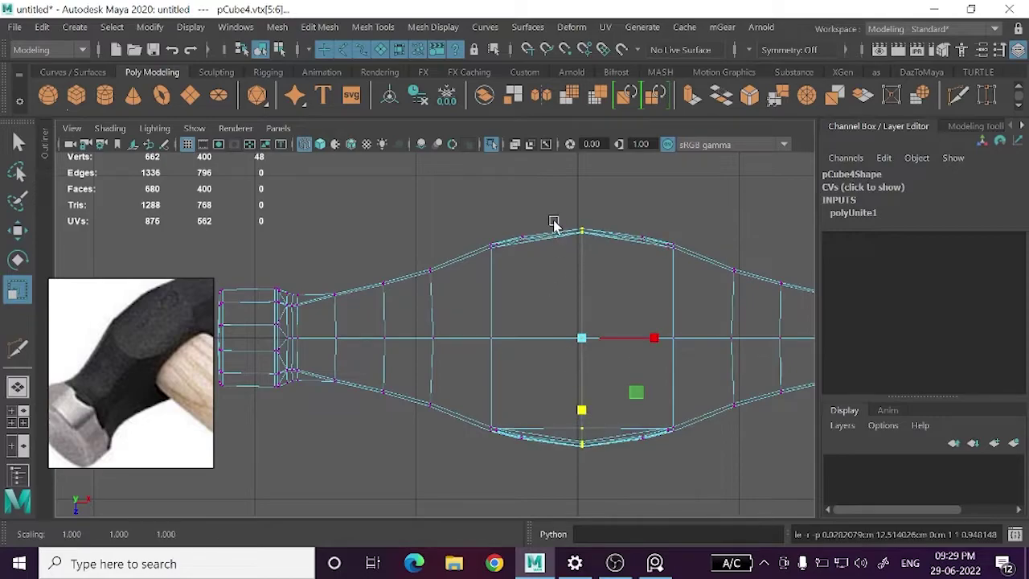
pyautogui.moveTo(561, 187); pyautogui.dragTo(601, 494)
pyautogui.moveTo(581, 410); pyautogui.dragTo(577, 389)
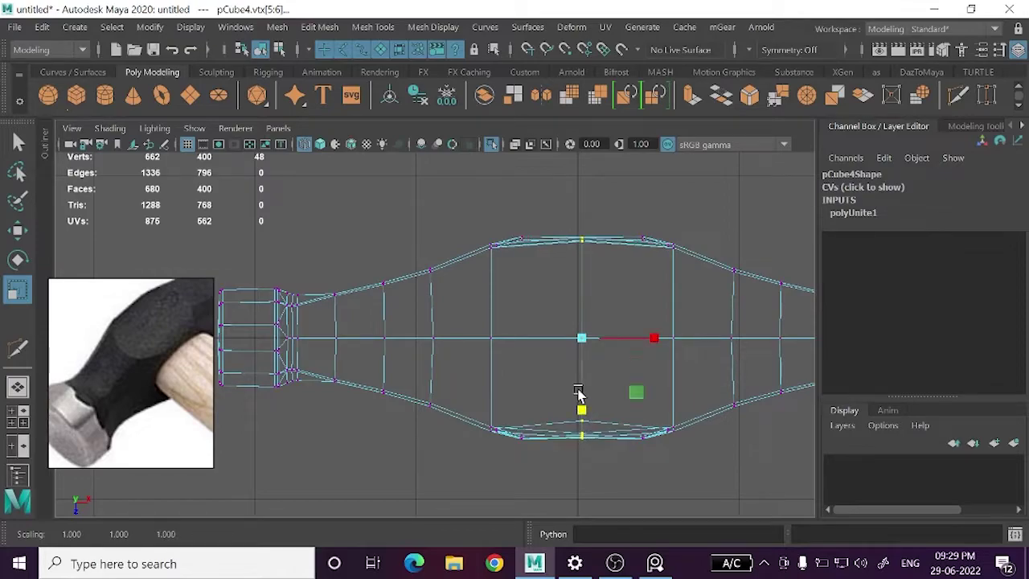
pyautogui.press('space')
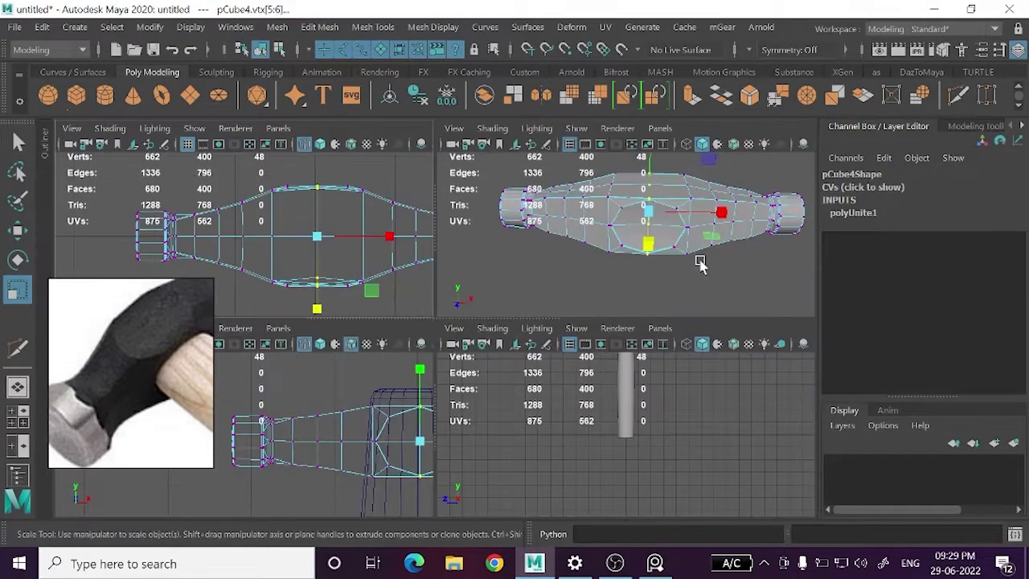
pyautogui.press('space')
pyautogui.moveTo(689, 252)
pyautogui.keyDown('alt'); pyautogui.mouseDown()
pyautogui.moveTo(693, 298)
pyautogui.moveTo(790, 217)
pyautogui.mouseUp(); pyautogui.keyUp('alt')
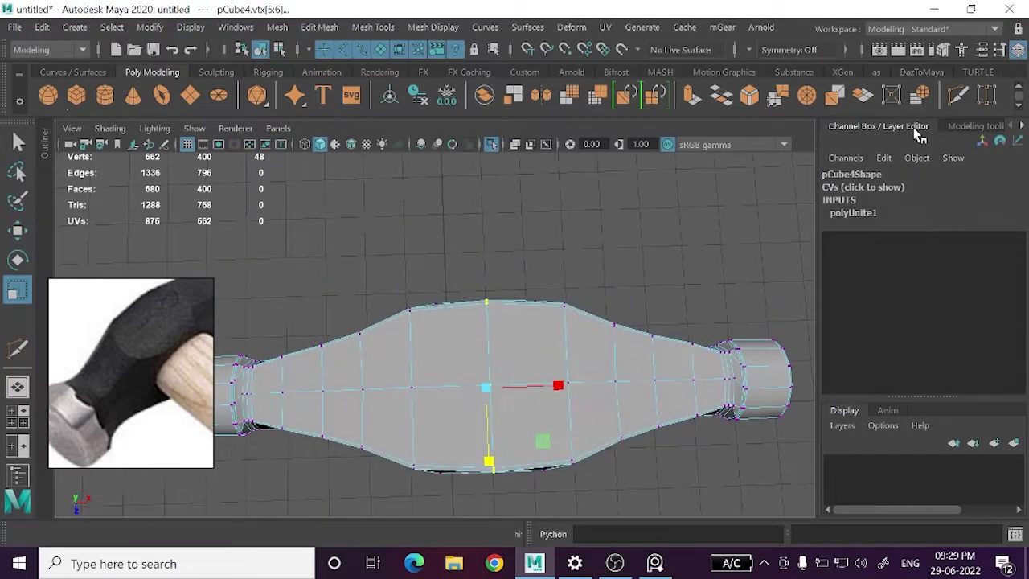
# - Merge the overlapping seam vertices of the hammer head
pyautogui.click(778, 104)
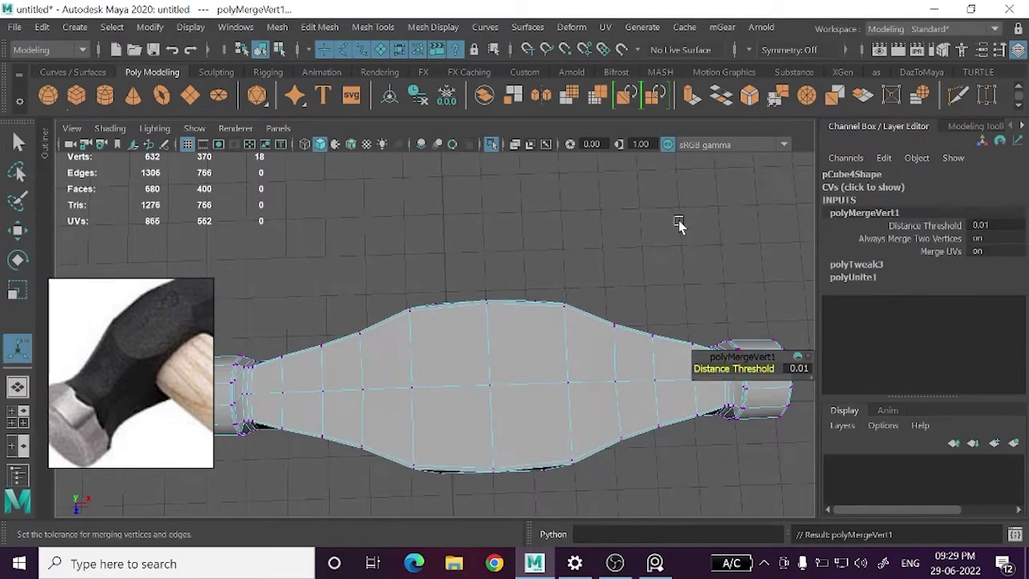
pyautogui.press('w')
pyautogui.scroll(2, 613, 270)
pyautogui.scroll(2, 562, 313)
pyautogui.click(595, 219)
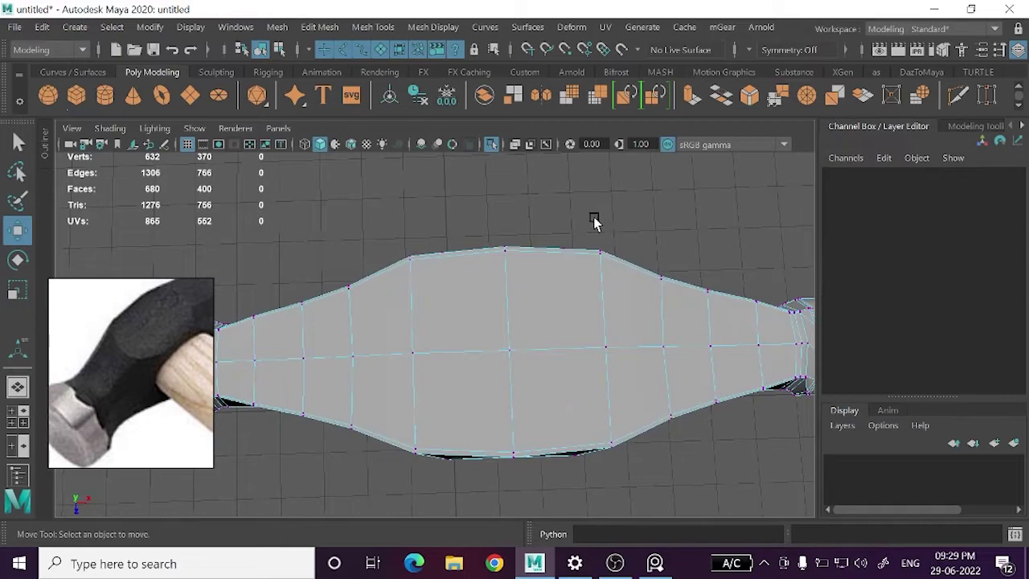
pyautogui.click(513, 352)
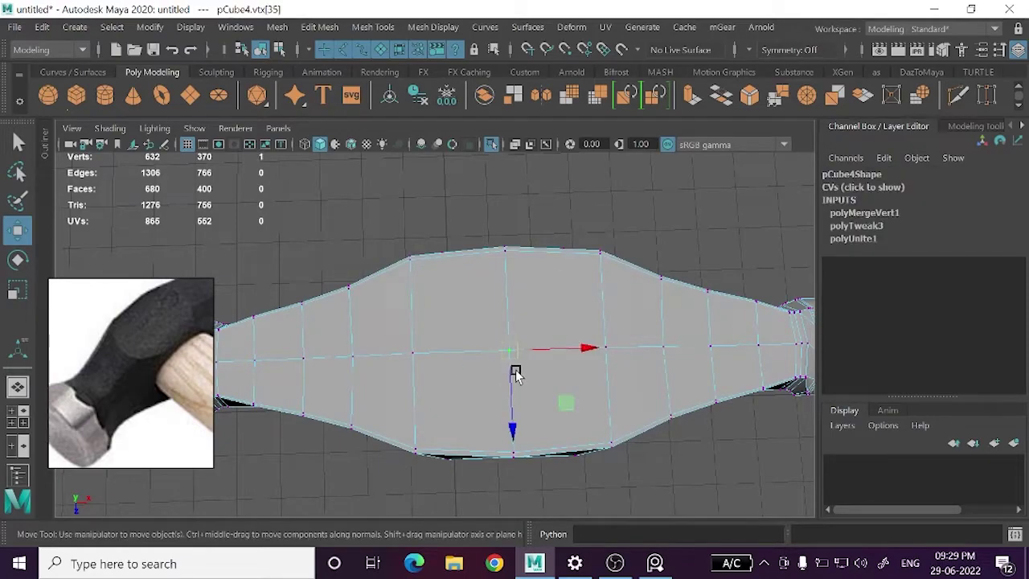
pyautogui.moveTo(552, 368)
pyautogui.keyDown('alt'); pyautogui.mouseDown()
pyautogui.moveTo(537, 357)
pyautogui.moveTo(563, 294)
pyautogui.mouseUp(); pyautogui.keyUp('alt')
# - Select the four top-centre faces of the hammer head
pyautogui.moveTo(562, 177); pyautogui.dragTo(611, 172, button='right')
pyautogui.click(470, 274)
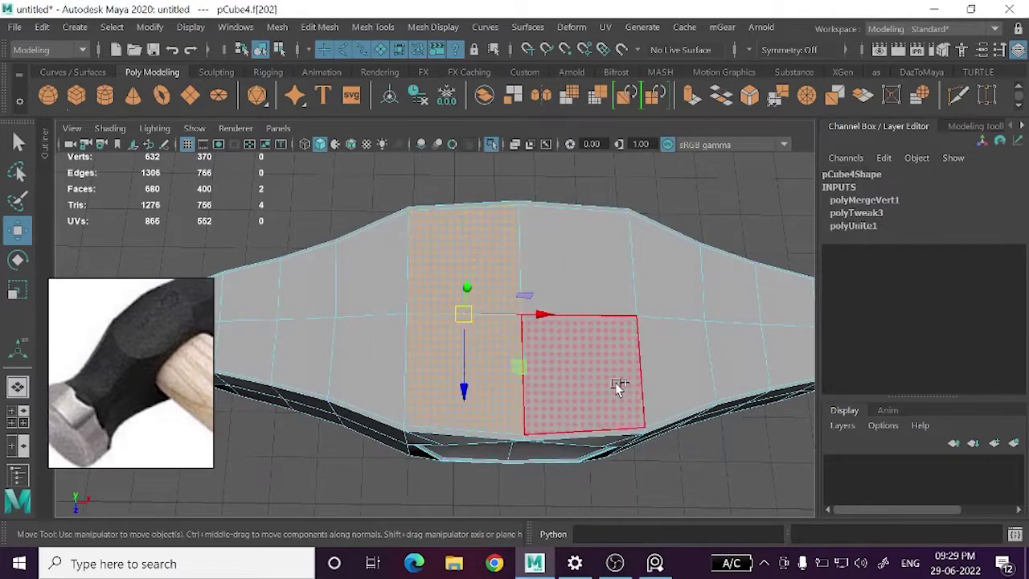
pyautogui.moveTo(581, 271)
pyautogui.keyDown('alt'); pyautogui.mouseDown()
pyautogui.moveTo(570, 345)
pyautogui.moveTo(537, 265)
pyautogui.moveTo(501, 390)
pyautogui.moveTo(613, 338)
pyautogui.mouseUp(); pyautogui.keyUp('alt')
pyautogui.click(387, 368)
pyautogui.keyDown('shift'); pyautogui.click(469, 452); pyautogui.keyUp('shift')
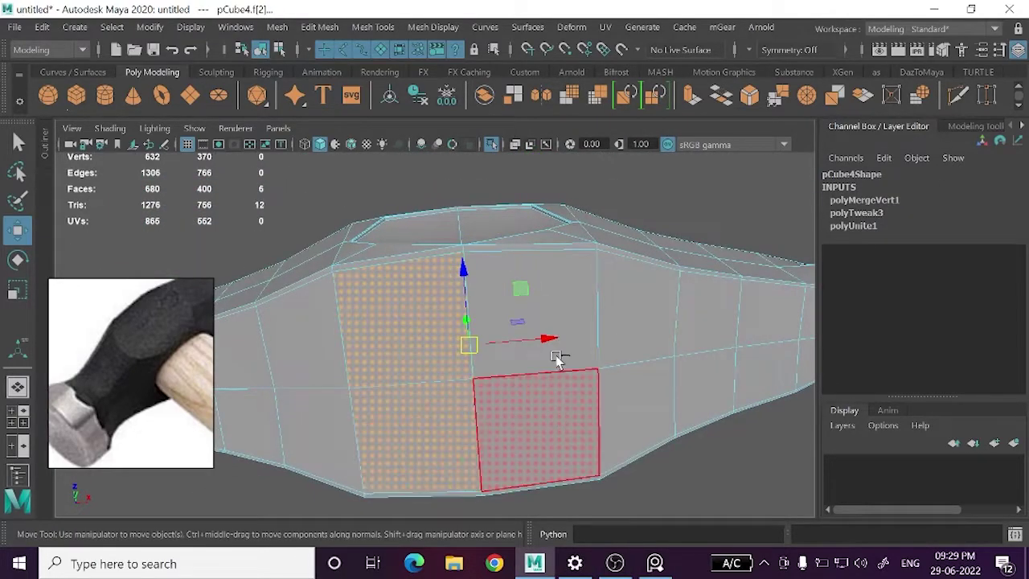
pyautogui.keyDown('shift'); pyautogui.click(558, 356); pyautogui.keyUp('shift')
pyautogui.keyDown('shift'); pyautogui.click(539, 396); pyautogui.keyUp('shift')
pyautogui.keyDown('alt'); pyautogui.moveTo(551, 416); pyautogui.dragTo(552, 429); pyautogui.keyUp('alt')
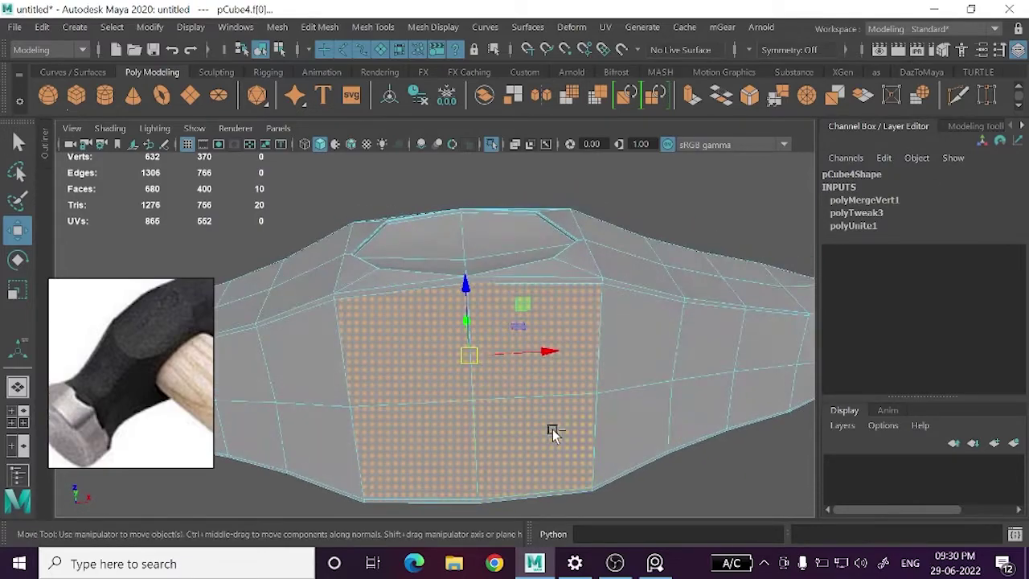
# - Extrude the four faces with an Offset of 0.12 to inset them
pyautogui.hotkey('ctrl', 'e')
pyautogui.click(697, 392)
pyautogui.moveTo(714, 394); pyautogui.dragTo(717, 394, button='middle')
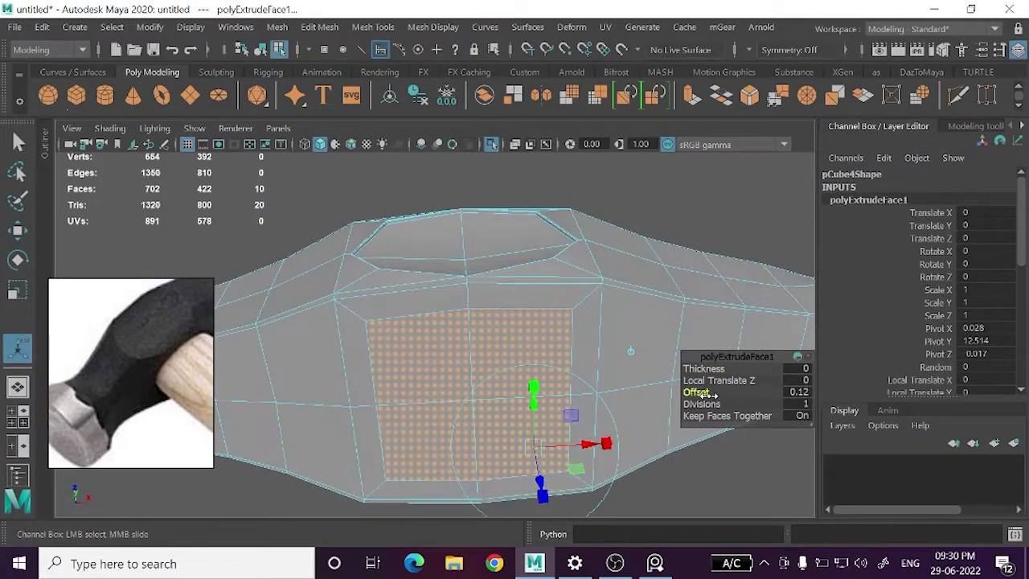
pyautogui.scroll(-5, 558, 355)
pyautogui.keyDown('alt'); pyautogui.moveTo(558, 355); pyautogui.dragTo(627, 259); pyautogui.keyUp('alt')
pyautogui.moveTo(627, 189); pyautogui.dragTo(697, 100, button='right')
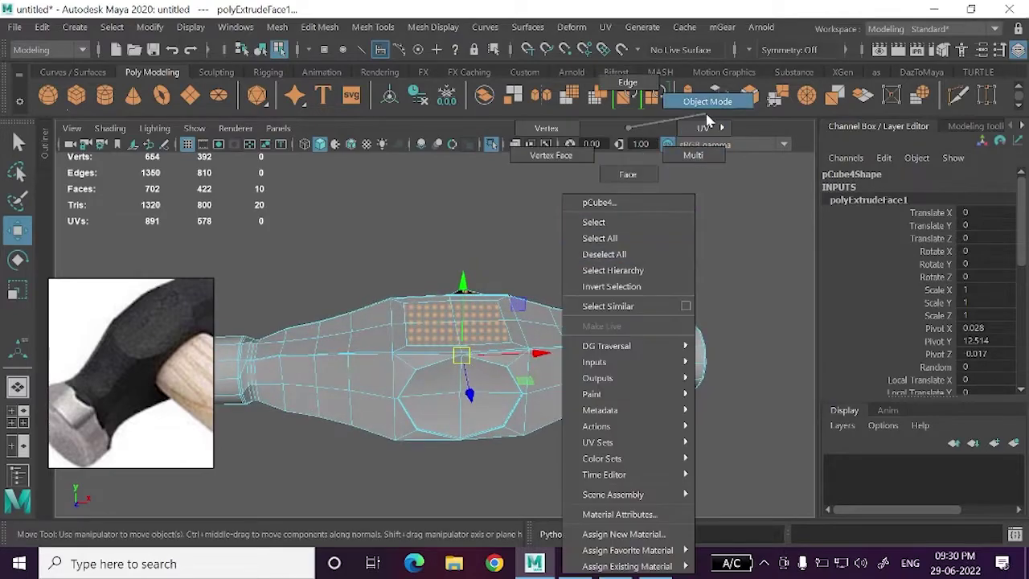
pyautogui.keyDown('alt'); pyautogui.moveTo(667, 225); pyautogui.dragTo(657, 276); pyautogui.keyUp('alt')
pyautogui.press('F11')
pyautogui.scroll(3, 574, 368)
# - Delete the inset faces to check the opening, then undo the deletion
pyautogui.keyDown('alt'); pyautogui.moveTo(574, 367); pyautogui.dragTo(579, 338); pyautogui.keyUp('alt')
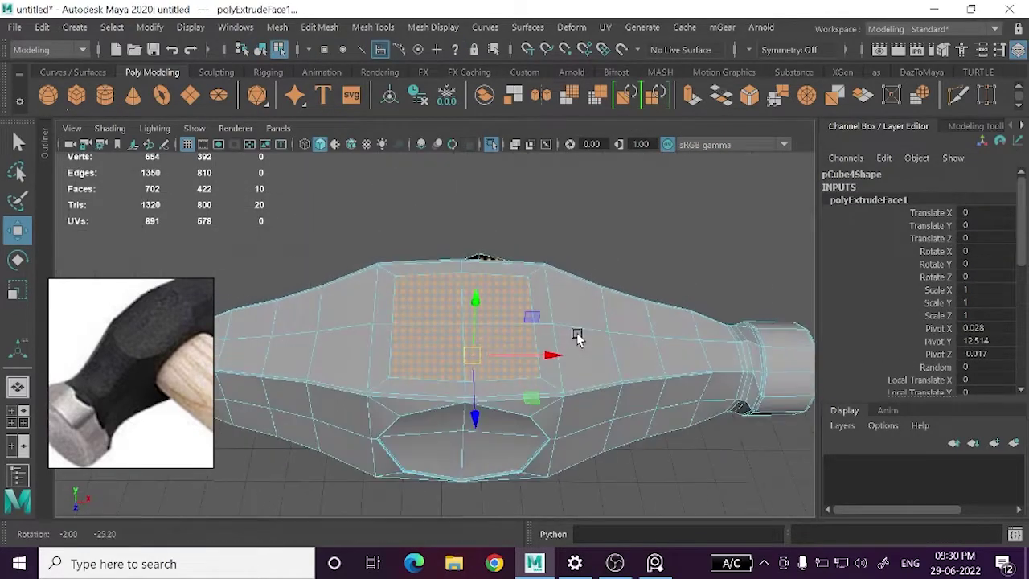
pyautogui.press('Delete')
pyautogui.moveTo(494, 328)
pyautogui.keyDown('alt'); pyautogui.mouseDown()
pyautogui.moveTo(498, 391)
pyautogui.moveTo(490, 351)
pyautogui.moveTo(553, 339)
pyautogui.mouseUp(); pyautogui.keyUp('alt')
pyautogui.moveTo(551, 128); pyautogui.dragTo(552, 256, button='right')
pyautogui.moveTo(563, 81); pyautogui.dragTo(563, 81, button='right')
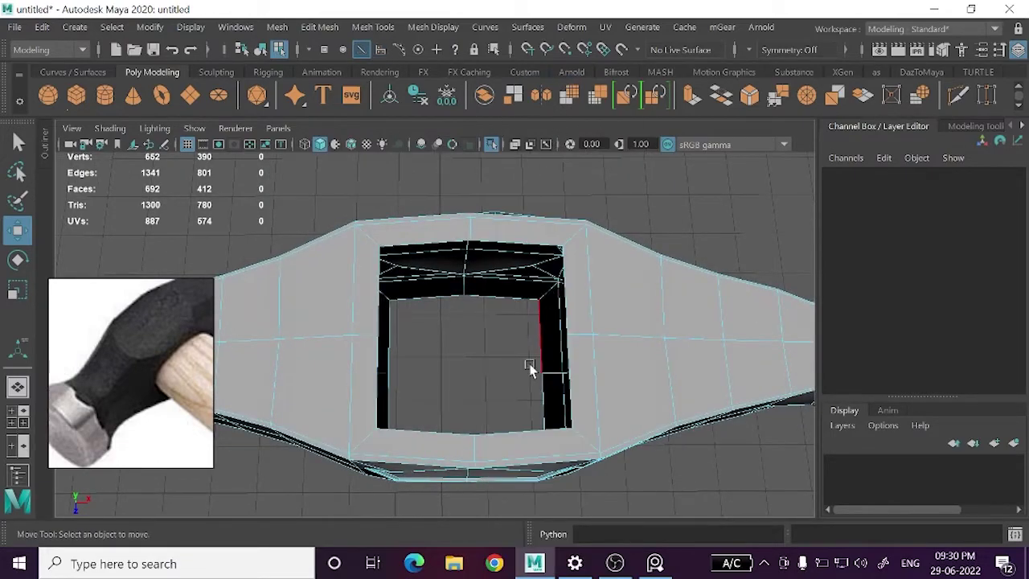
pyautogui.hotkey('ctrl', 'z')
# - Circularize the inset border with a -0.07 radial offset, then return to object mode
pyautogui.moveTo(531, 427)
pyautogui.keyDown('alt'); pyautogui.mouseDown()
pyautogui.moveTo(522, 292)
pyautogui.moveTo(563, 306)
pyautogui.mouseUp(); pyautogui.keyUp('alt')
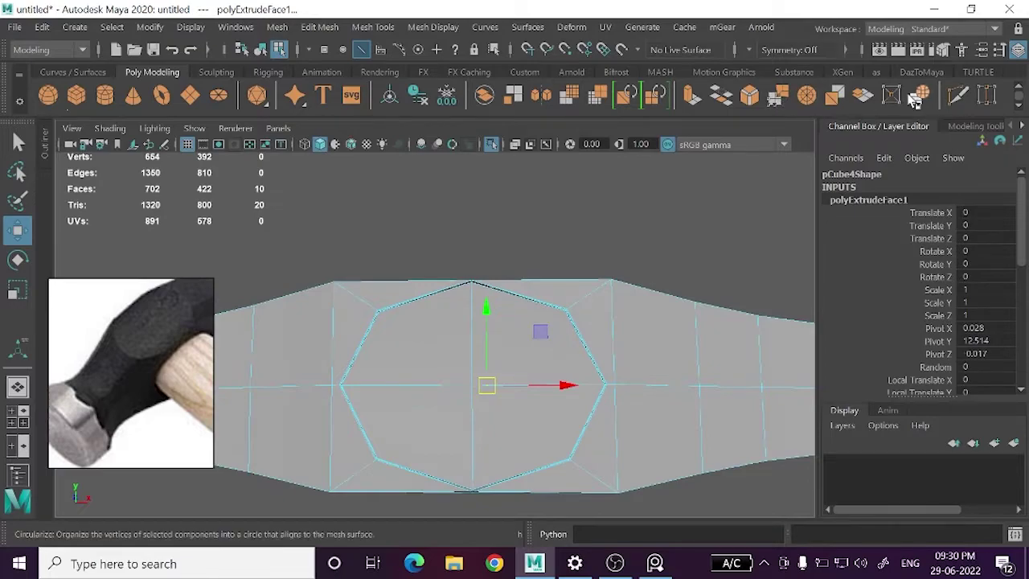
pyautogui.click(930, 96)
pyautogui.keyDown('alt'); pyautogui.moveTo(570, 391); pyautogui.dragTo(582, 430); pyautogui.keyUp('alt')
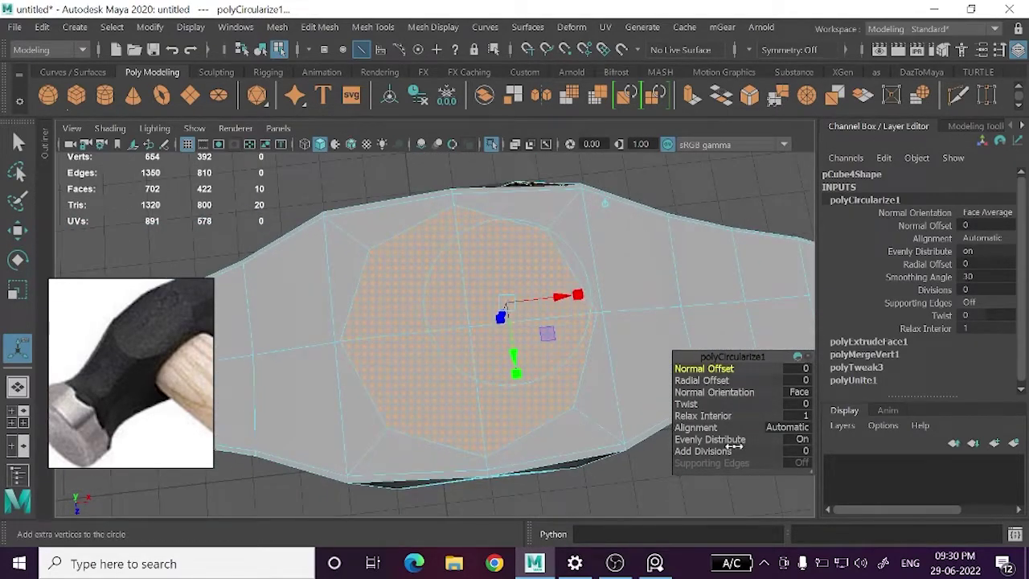
pyautogui.moveTo(707, 380); pyautogui.dragTo(700, 380)
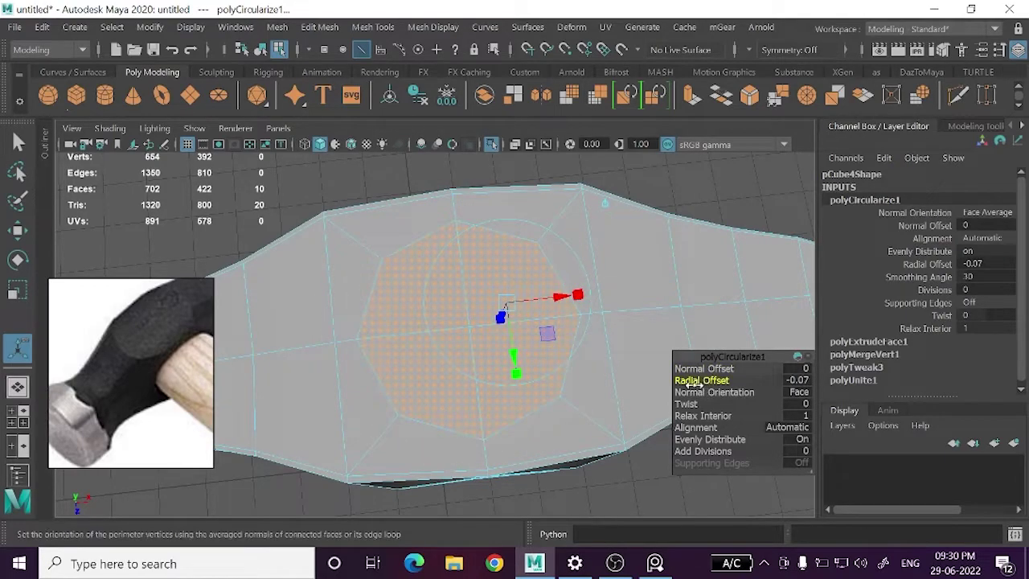
pyautogui.press('w')
pyautogui.keyDown('alt'); pyautogui.moveTo(645, 289); pyautogui.dragTo(668, 193); pyautogui.keyUp('alt')
pyautogui.moveTo(668, 127); pyautogui.dragTo(752, 98, button='right')
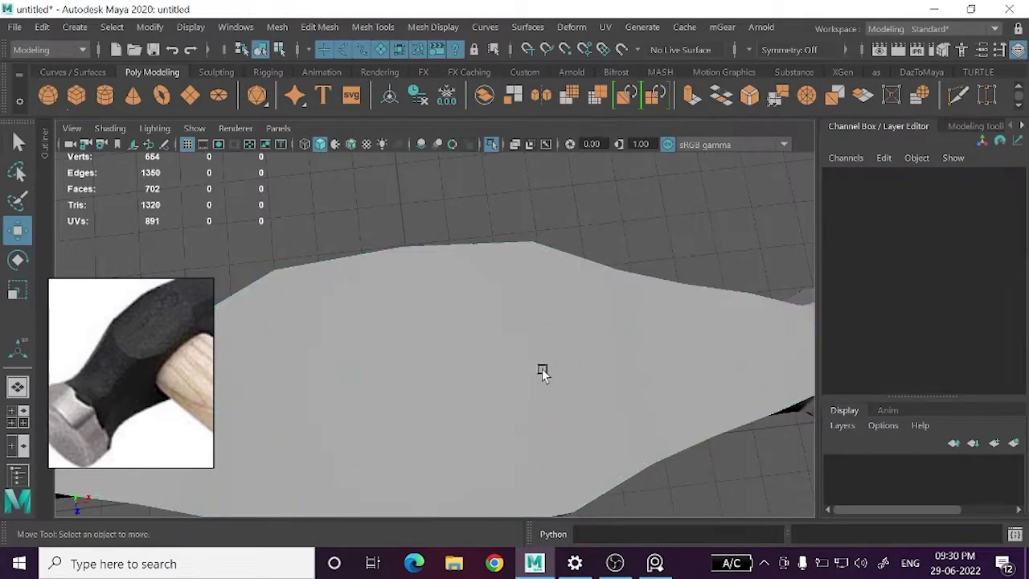
# - Slim the hammer handle slightly in X and Z with the Scale tool
pyautogui.click(542, 370)
pyautogui.click(491, 144)
pyautogui.scroll(-5, 499, 281)
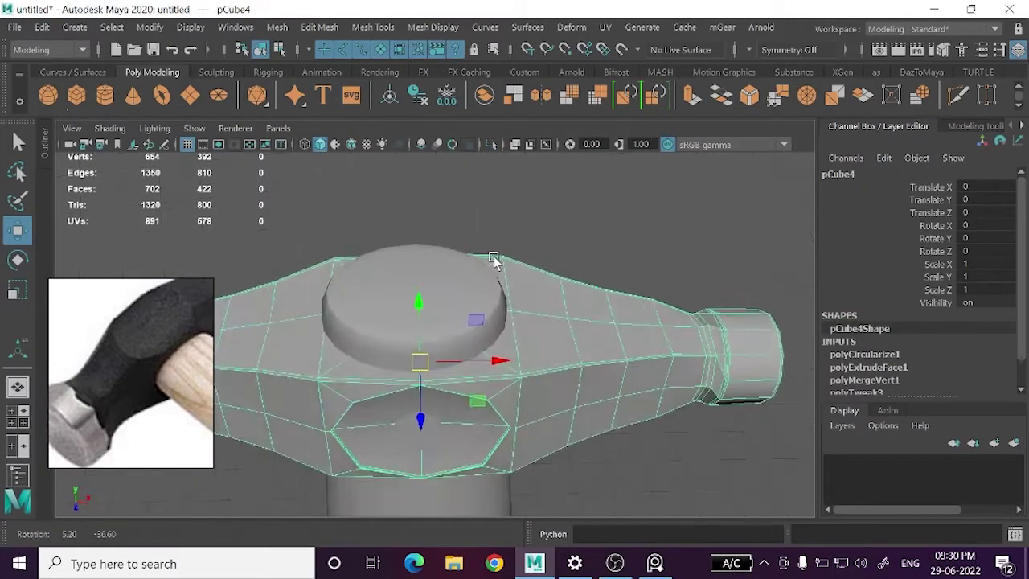
pyautogui.click(482, 409)
pyautogui.moveTo(483, 408)
pyautogui.keyDown('alt'); pyautogui.mouseDown()
pyautogui.moveTo(466, 324)
pyautogui.moveTo(458, 410)
pyautogui.mouseUp(); pyautogui.keyUp('alt')
pyautogui.press('r')
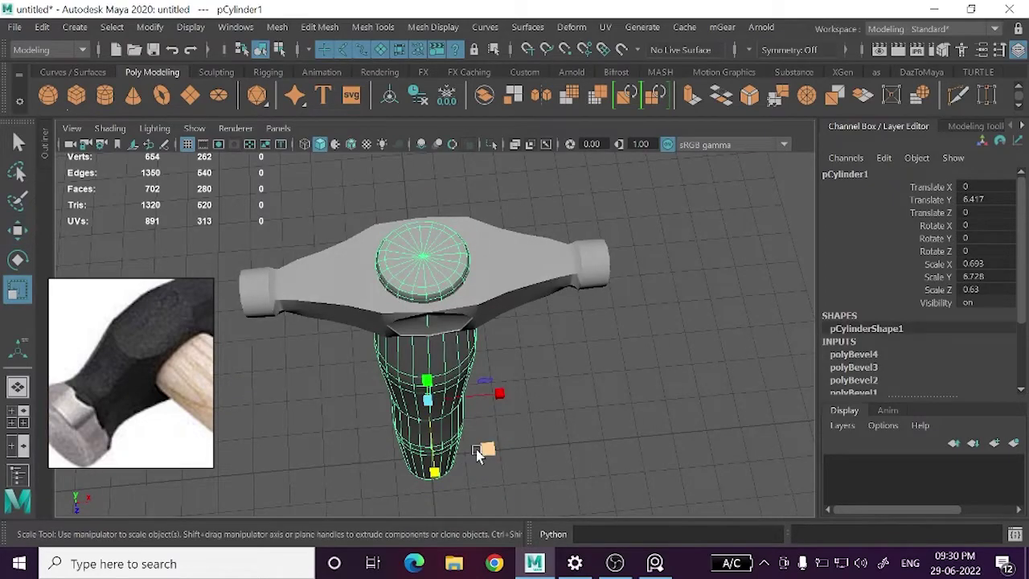
pyautogui.moveTo(483, 447); pyautogui.dragTo(471, 447)
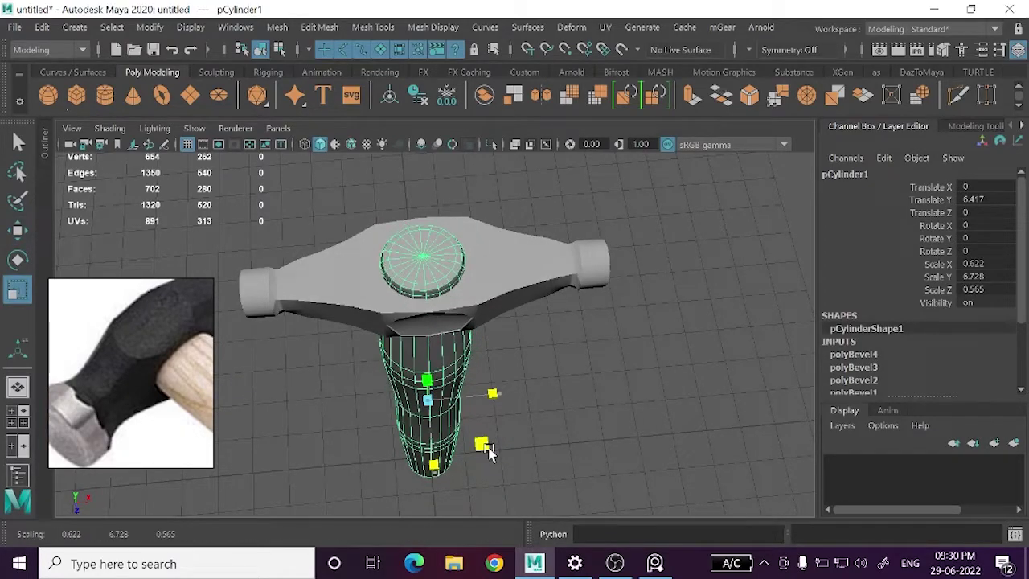
# - Turn wireframe-on-shaded back on and select the hammer head pCube4 with the Move tool
pyautogui.click(351, 144)
pyautogui.moveTo(390, 230)
pyautogui.keyDown('alt'); pyautogui.mouseDown()
pyautogui.moveTo(404, 262)
pyautogui.moveTo(432, 257)
pyautogui.moveTo(413, 250)
pyautogui.mouseUp(); pyautogui.keyUp('alt')
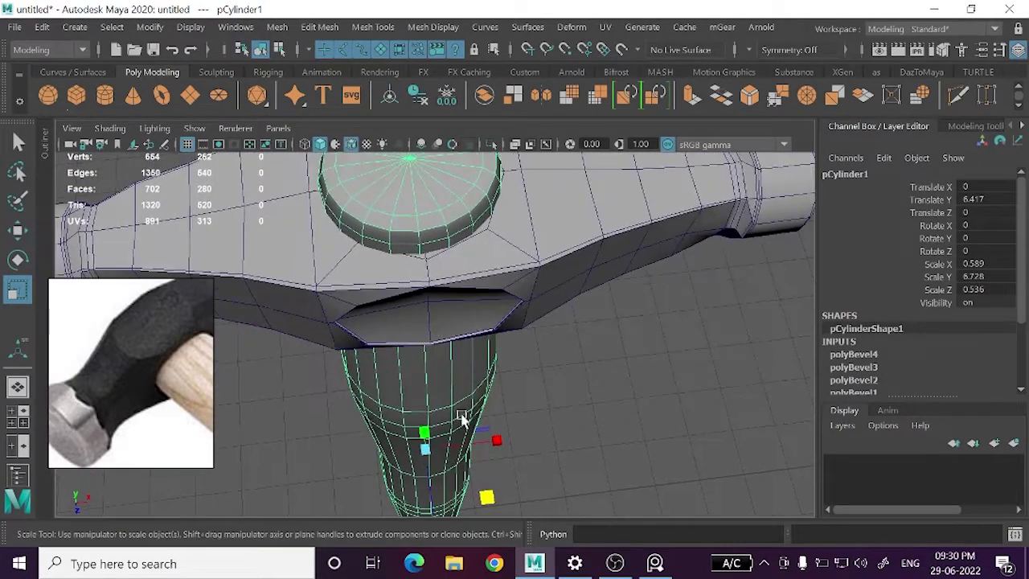
pyautogui.keyDown('alt'); pyautogui.moveTo(490, 459); pyautogui.dragTo(489, 361); pyautogui.keyUp('alt')
pyautogui.moveTo(504, 422)
pyautogui.keyDown('alt'); pyautogui.mouseDown()
pyautogui.moveTo(506, 494)
pyautogui.moveTo(487, 477)
pyautogui.mouseUp(); pyautogui.keyUp('alt')
pyautogui.press('w')
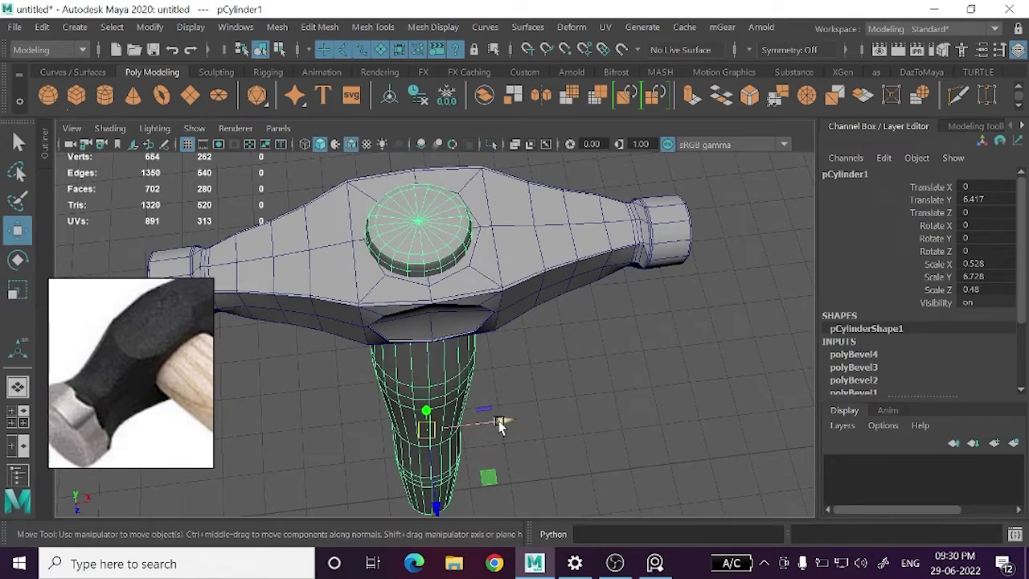
pyautogui.moveTo(498, 426)
pyautogui.keyDown('alt'); pyautogui.mouseDown()
pyautogui.moveTo(512, 356)
pyautogui.moveTo(501, 310)
pyautogui.moveTo(490, 356)
pyautogui.moveTo(487, 295)
pyautogui.mouseUp(); pyautogui.keyUp('alt')
pyautogui.click(501, 310)
pyautogui.scroll(2, 459, 281)
pyautogui.scroll(2, 414, 373)
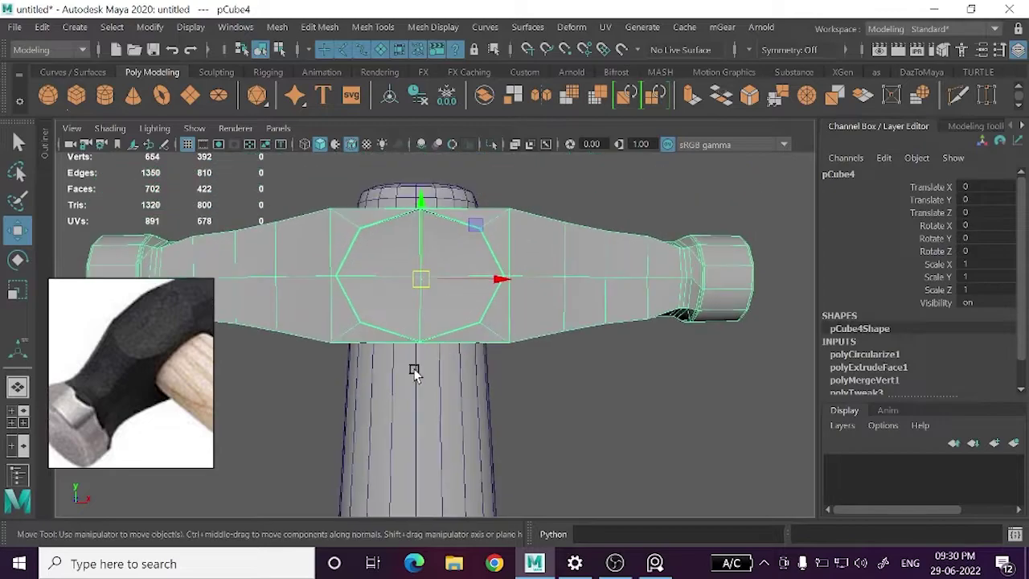
# - Switch to the front wireframe view framed on the hammer head
pyautogui.press('space')
pyautogui.press('space')
pyautogui.moveTo(356, 418)
pyautogui.keyDown('alt'); pyautogui.mouseDown(button='middle')
pyautogui.moveTo(276, 340)
pyautogui.moveTo(552, 374)
pyautogui.mouseUp(button='middle'); pyautogui.keyUp('alt')
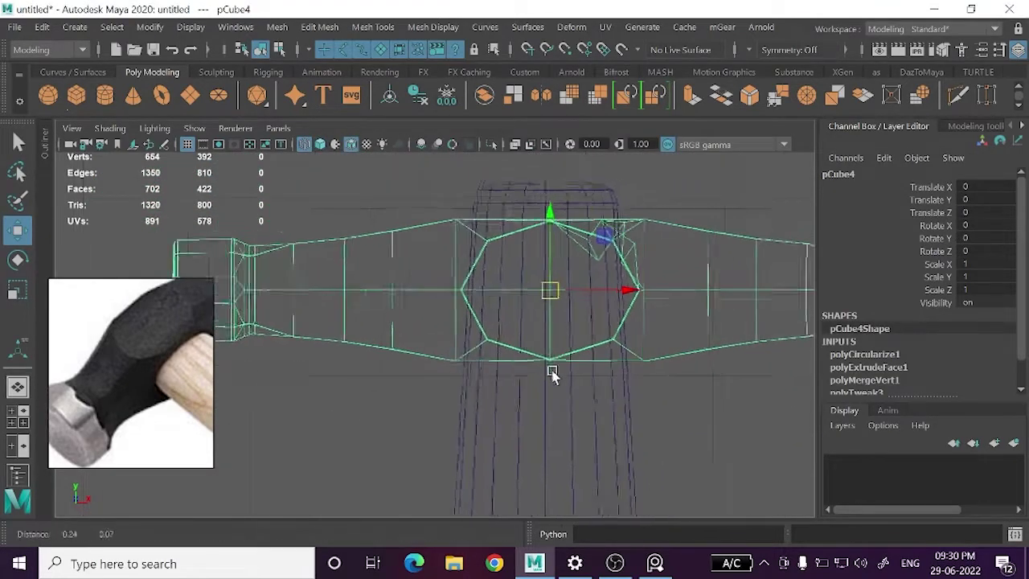
pyautogui.scroll(1, 595, 321)
pyautogui.keyDown('alt'); pyautogui.moveTo(642, 281); pyautogui.dragTo(607, 383, button='middle'); pyautogui.keyUp('alt')
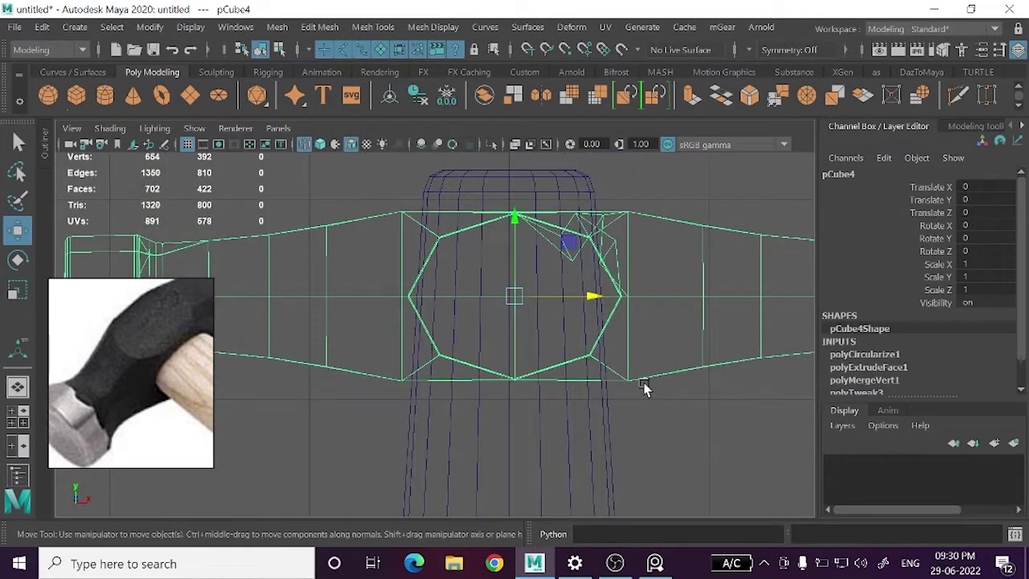
pyautogui.scroll(-4, 643, 388)
pyautogui.scroll(1, 533, 391)
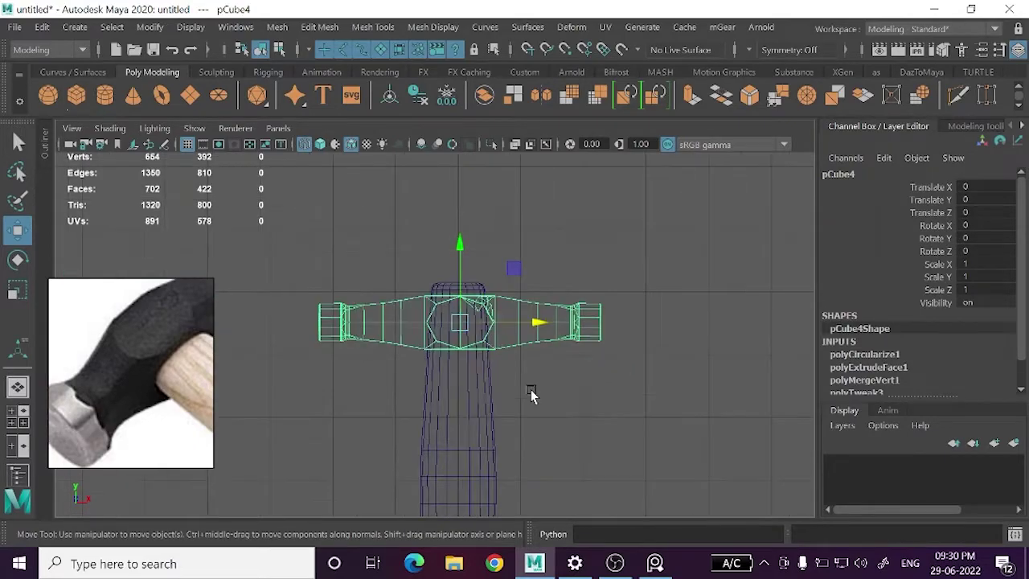
pyautogui.scroll(2, 528, 391)
pyautogui.scroll(1, 527, 391)
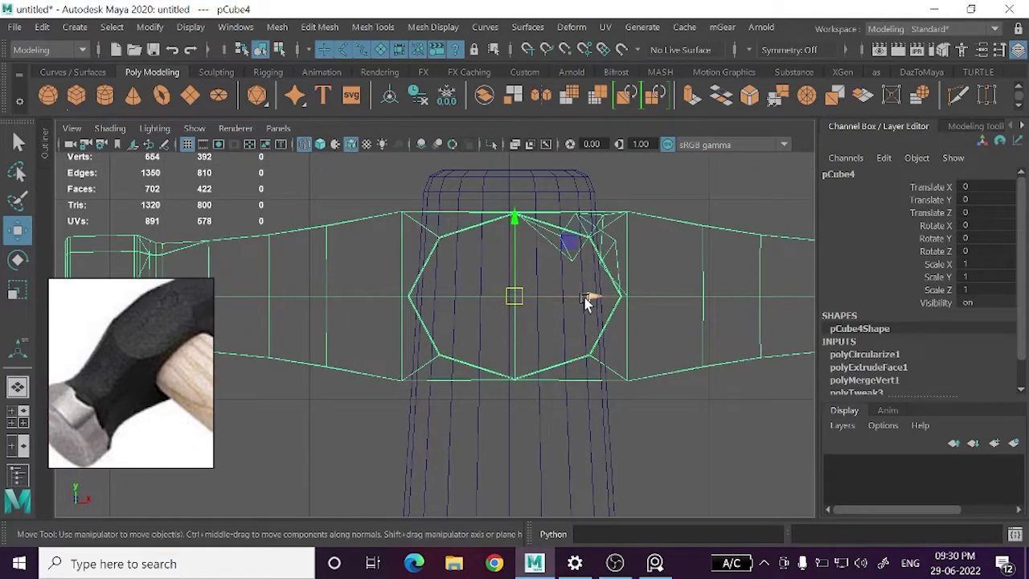
# - Nudge the head to Translate X -0.03, centring it over the handle, then return to shaded
pyautogui.moveTo(585, 302); pyautogui.dragTo(648, 301)
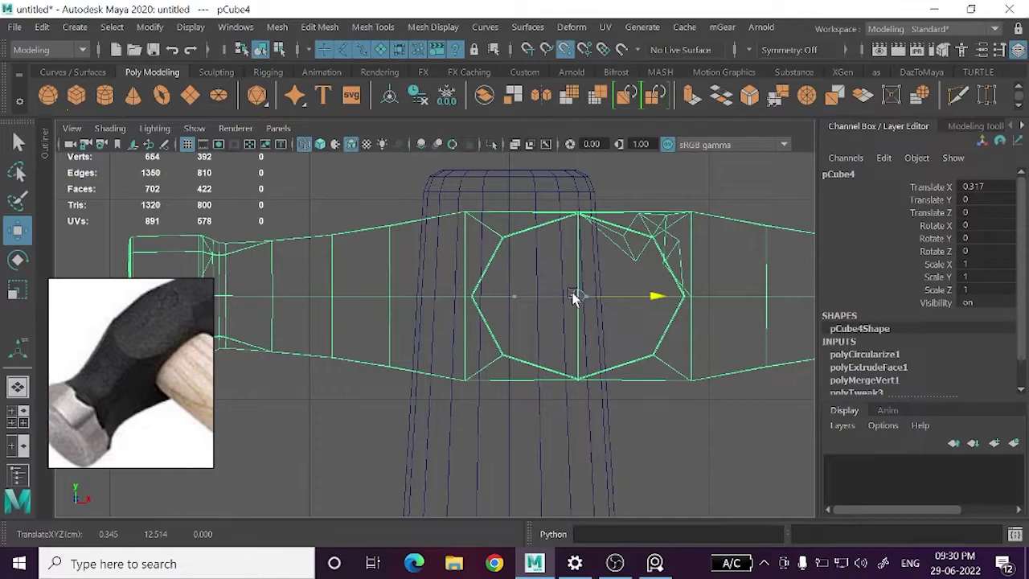
pyautogui.moveTo(574, 297); pyautogui.dragTo(523, 300)
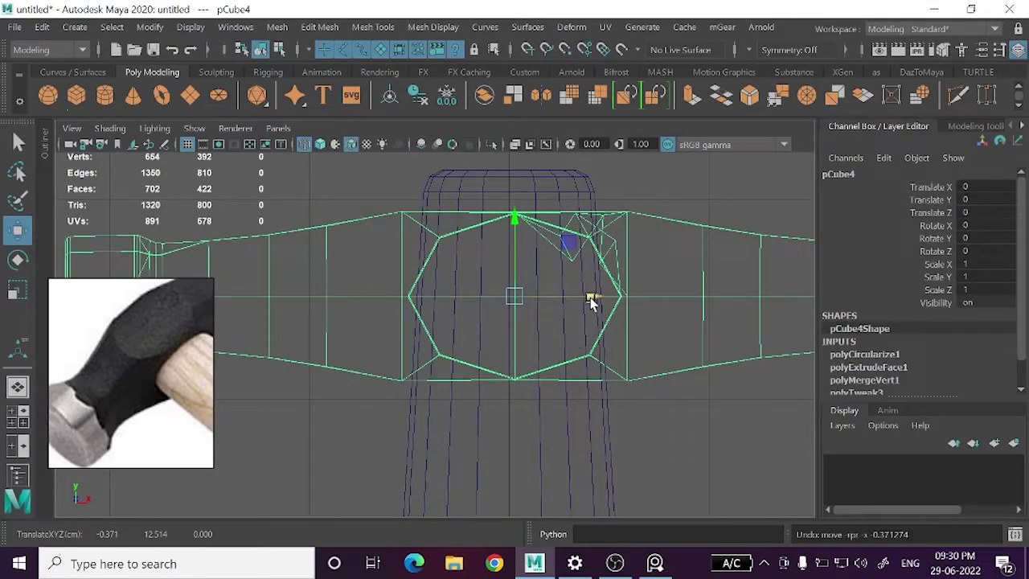
pyautogui.moveTo(590, 302)
pyautogui.mouseDown()
pyautogui.moveTo(592, 328)
pyautogui.moveTo(489, 295)
pyautogui.moveTo(474, 241)
pyautogui.mouseUp()
pyautogui.scroll(2, 532, 312)
pyautogui.press('5')
pyautogui.scroll(-3, 571, 291)
pyautogui.scroll(3, 506, 322)
# - Isolate the hammer head mesh pCube4 on its own
pyautogui.moveTo(462, 197); pyautogui.dragTo(464, 275, button='right')
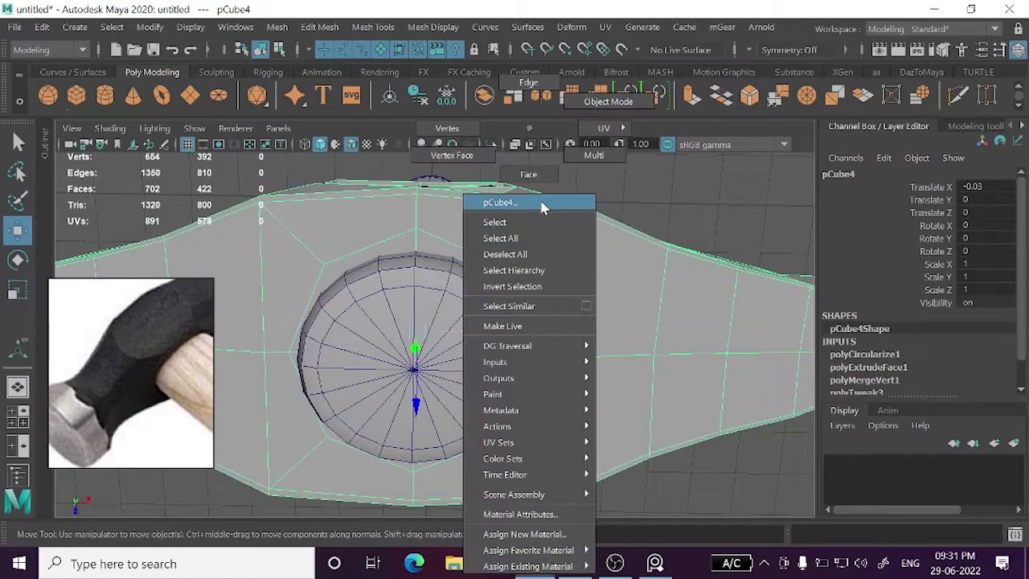
pyautogui.click(505, 332)
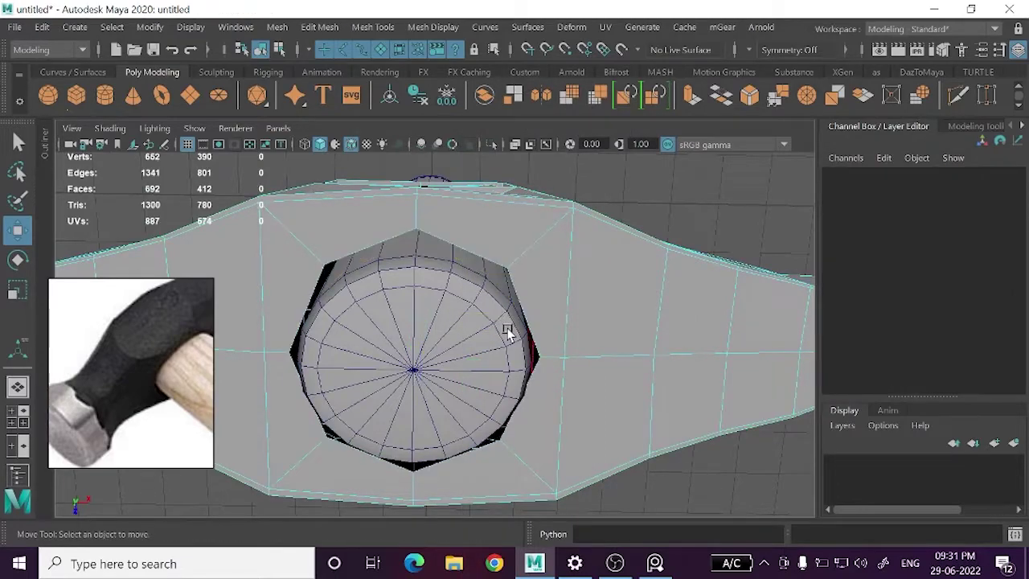
pyautogui.keyDown('alt'); pyautogui.moveTo(506, 332); pyautogui.dragTo(537, 336); pyautogui.keyUp('alt')
pyautogui.scroll(-3, 615, 333)
pyautogui.keyDown('alt'); pyautogui.moveTo(615, 334); pyautogui.dragTo(611, 320); pyautogui.keyUp('alt')
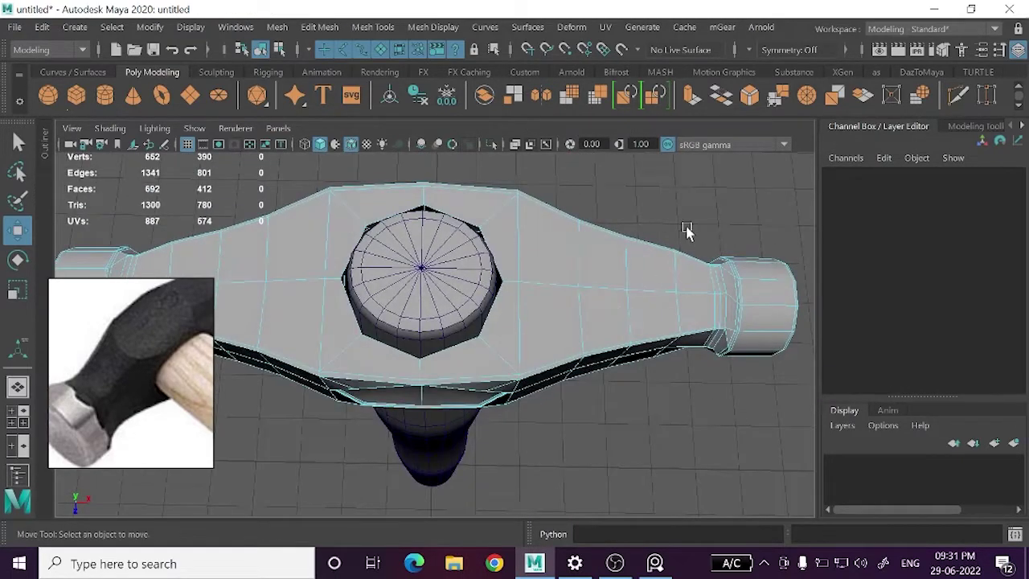
pyautogui.moveTo(687, 231); pyautogui.dragTo(748, 102, button='right')
pyautogui.click(540, 316)
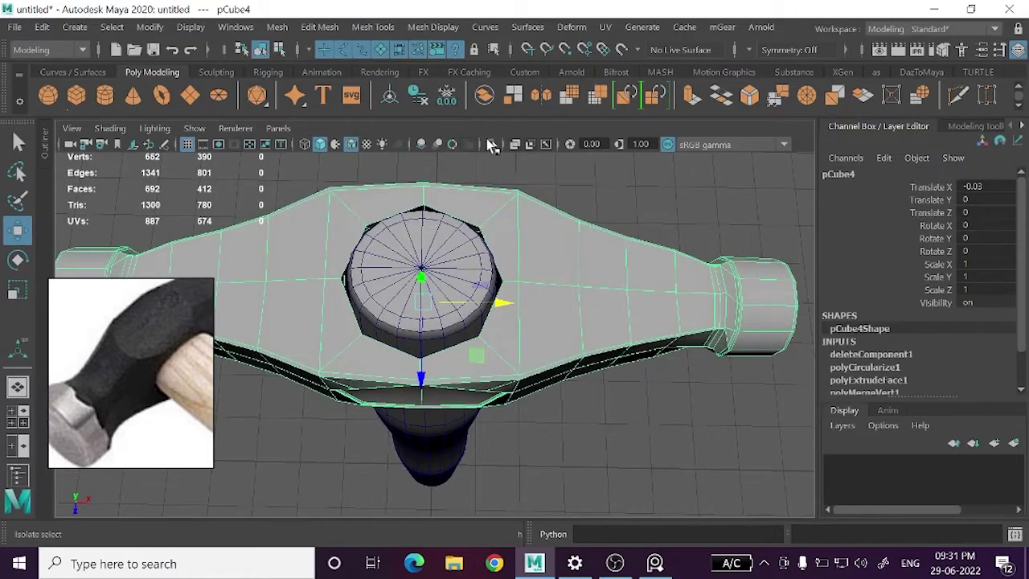
pyautogui.click(492, 145)
pyautogui.scroll(5, 418, 322)
pyautogui.keyDown('alt'); pyautogui.moveTo(414, 318); pyautogui.dragTo(482, 337); pyautogui.keyUp('alt')
# - Select the hole's border edges and Bridge them into walls through the head
pyautogui.moveTo(518, 292); pyautogui.dragTo(527, 60, button='right')
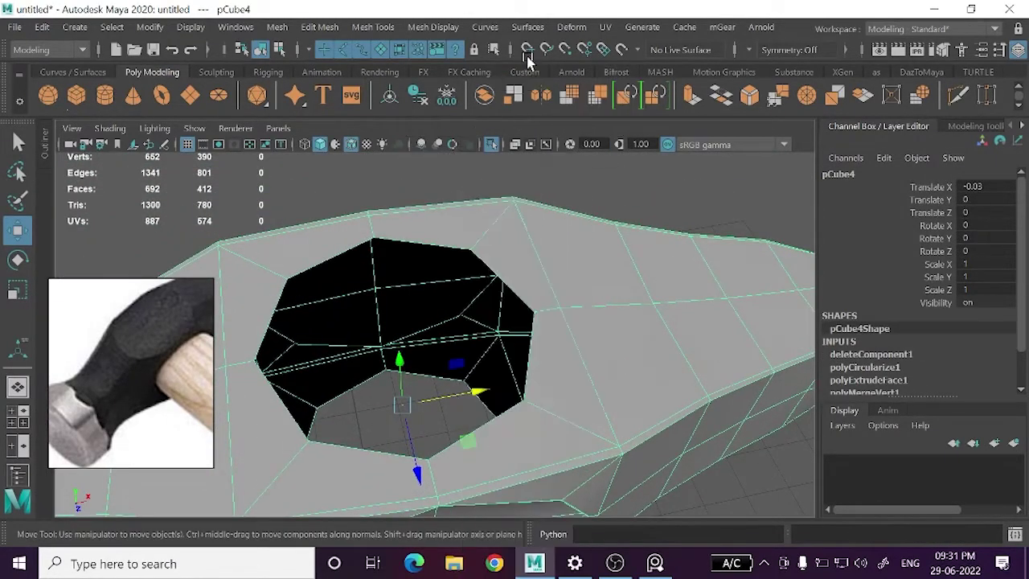
pyautogui.click(514, 296)
pyautogui.keyDown('alt'); pyautogui.moveTo(510, 292); pyautogui.dragTo(466, 404); pyautogui.keyUp('alt')
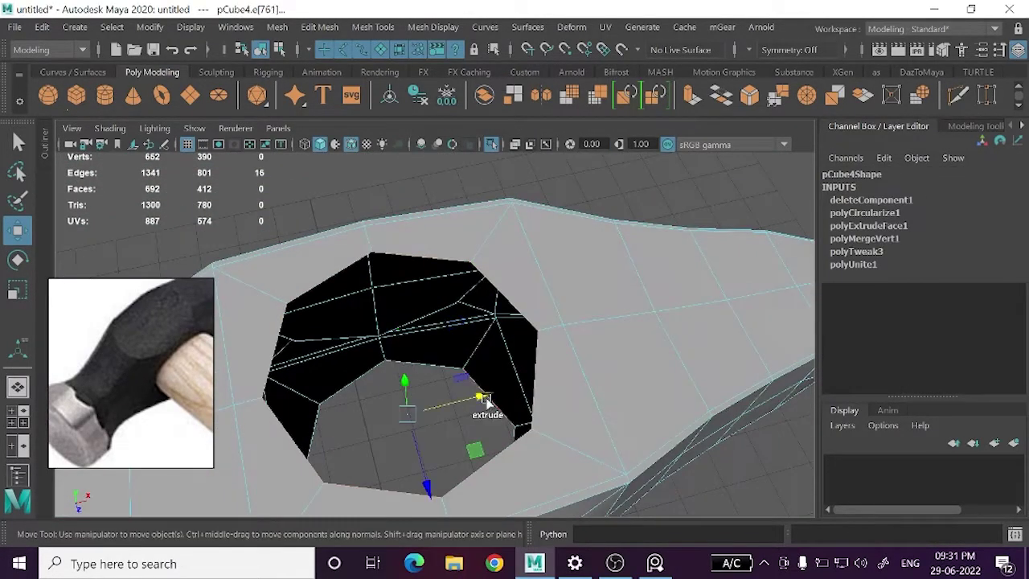
pyautogui.click(717, 97)
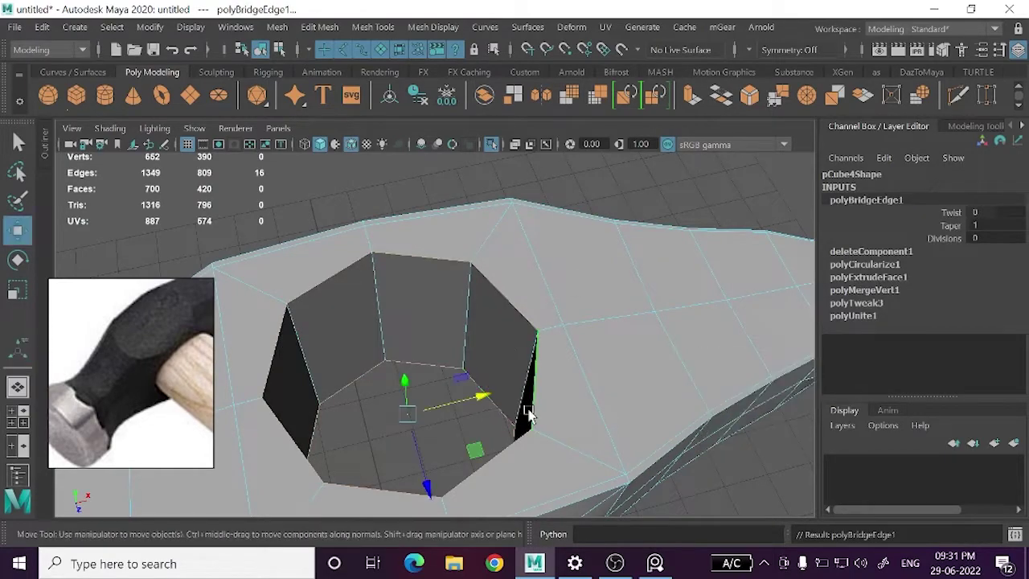
# - Shrink the hole slightly and check it against the handle with smoothing previewed
pyautogui.moveTo(523, 409)
pyautogui.keyDown('alt'); pyautogui.mouseDown()
pyautogui.moveTo(500, 386)
pyautogui.moveTo(515, 414)
pyautogui.moveTo(533, 362)
pyautogui.moveTo(528, 384)
pyautogui.mouseUp(); pyautogui.keyUp('alt')
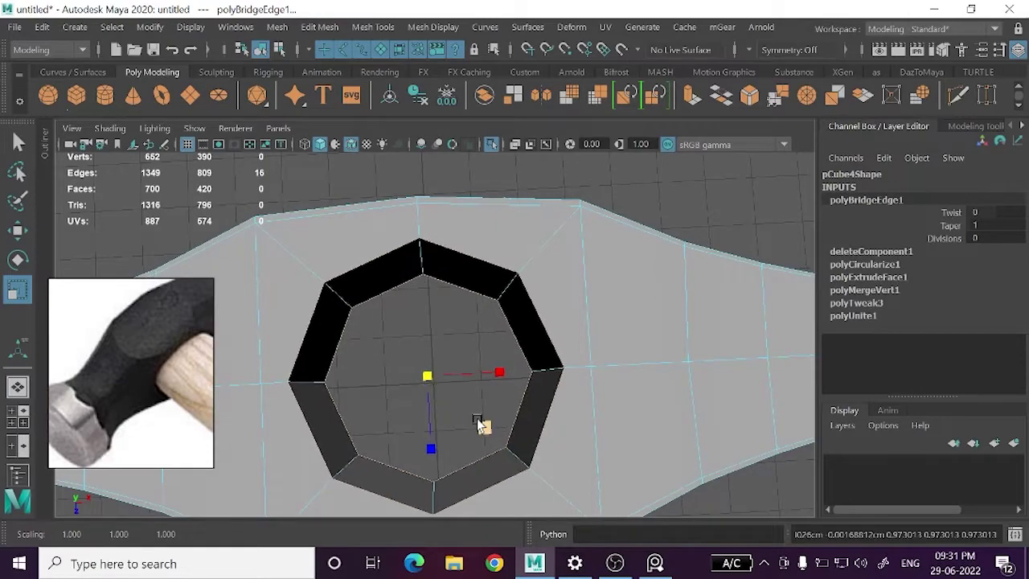
pyautogui.moveTo(480, 424); pyautogui.dragTo(485, 426)
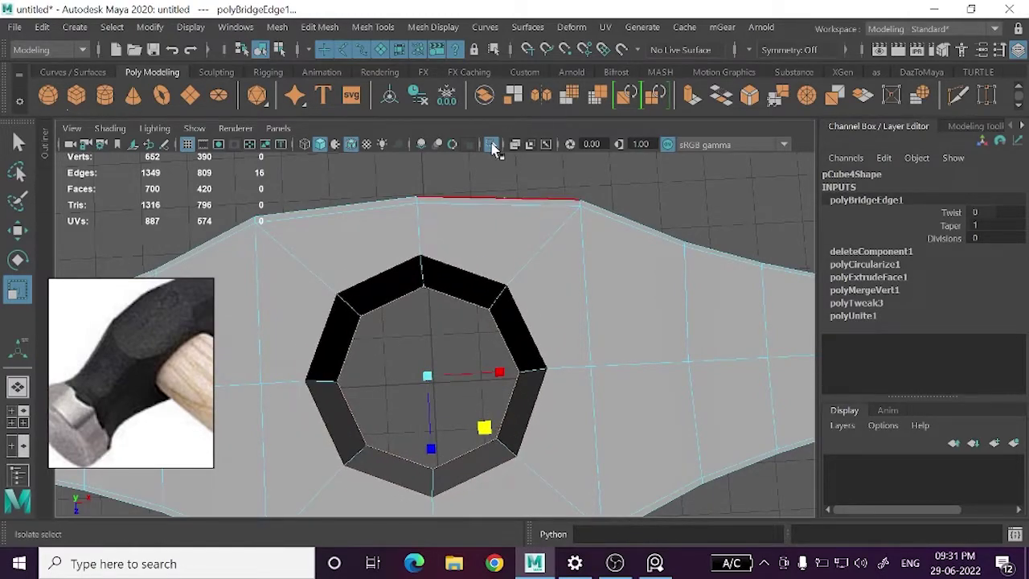
pyautogui.click(494, 150)
pyautogui.keyDown('alt'); pyautogui.moveTo(505, 218); pyautogui.dragTo(487, 398); pyautogui.keyUp('alt')
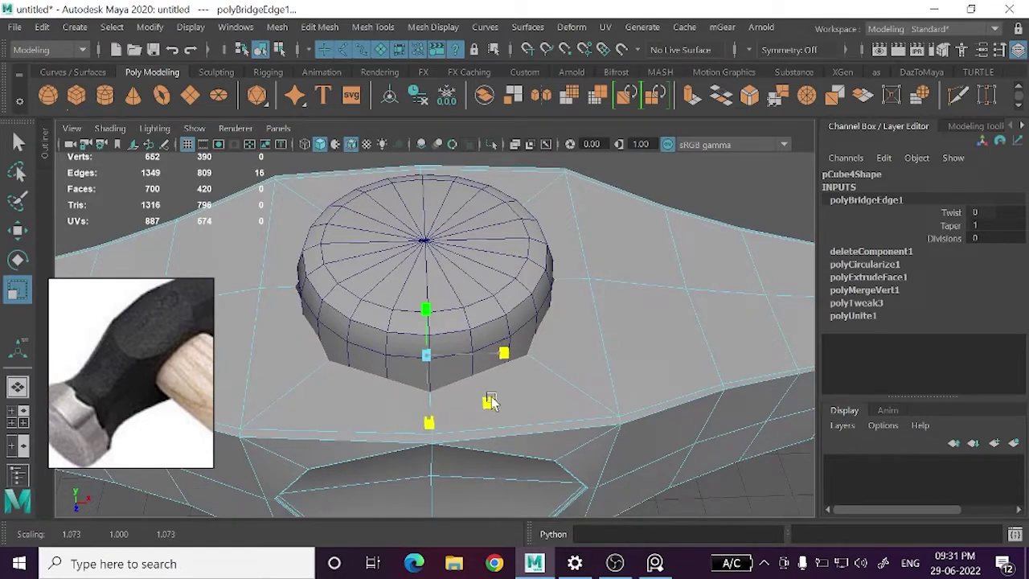
pyautogui.press('3')
pyautogui.moveTo(498, 392)
pyautogui.keyDown('alt'); pyautogui.mouseDown()
pyautogui.moveTo(515, 370)
pyautogui.moveTo(545, 360)
pyautogui.mouseUp(); pyautogui.keyUp('alt')
pyautogui.press('1')
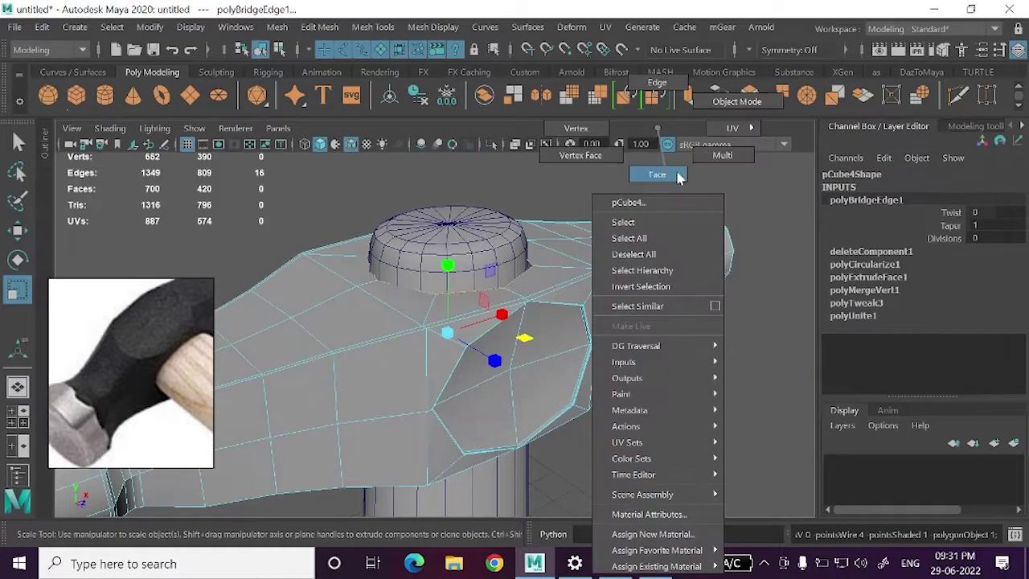
# - Bevel the edge loop around the hole's rim (fraction 0.5, 1 segment)
pyautogui.moveTo(657, 149); pyautogui.dragTo(728, 103, button='right')
pyautogui.click(494, 145)
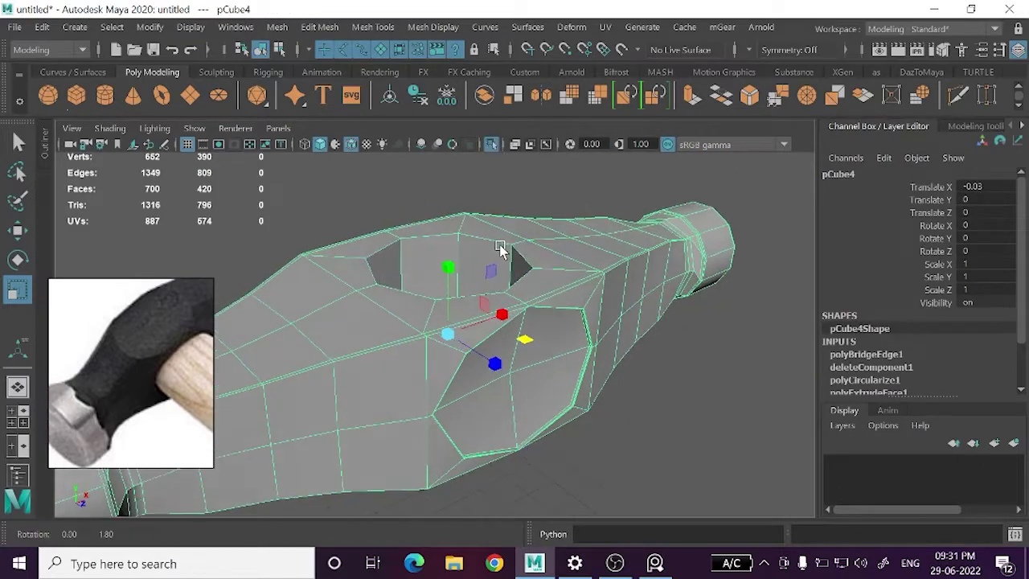
pyautogui.keyDown('alt'); pyautogui.moveTo(501, 246); pyautogui.dragTo(588, 310); pyautogui.keyUp('alt')
pyautogui.moveTo(589, 129); pyautogui.dragTo(611, 90, button='right')
pyautogui.keyDown('alt'); pyautogui.moveTo(598, 160); pyautogui.dragTo(592, 241); pyautogui.keyUp('alt')
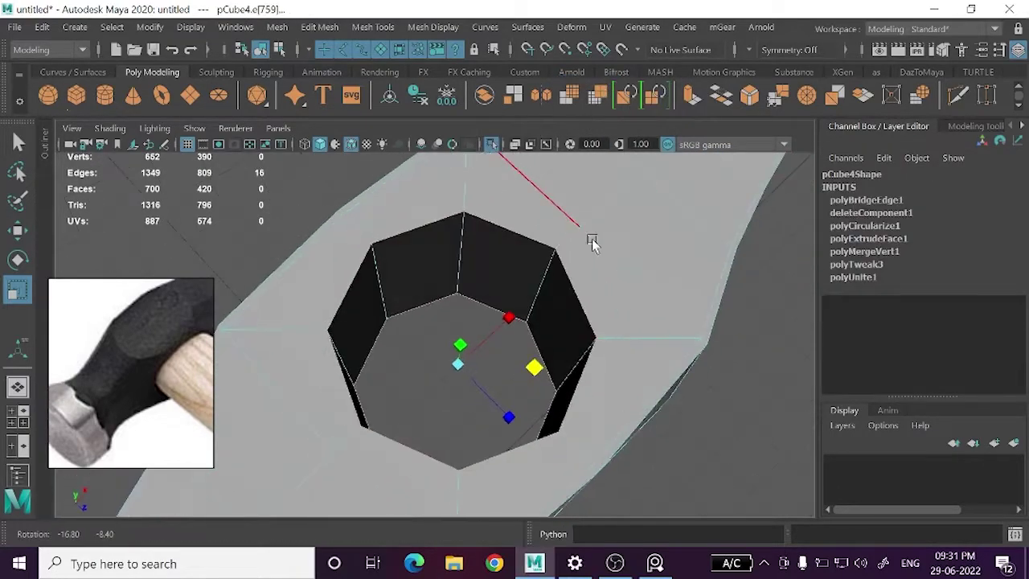
pyautogui.click(572, 287)
pyautogui.keyDown('shift'); pyautogui.doubleClick(422, 299); pyautogui.keyUp('shift')
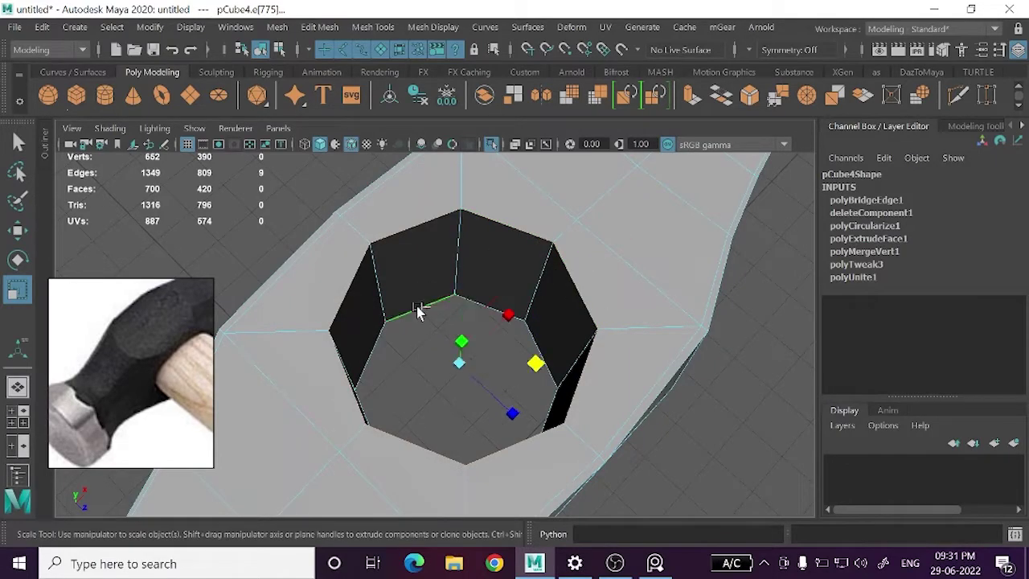
pyautogui.moveTo(420, 305)
pyautogui.keyDown('alt'); pyautogui.mouseDown()
pyautogui.moveTo(533, 356)
pyautogui.moveTo(483, 356)
pyautogui.moveTo(530, 346)
pyautogui.mouseUp(); pyautogui.keyUp('alt')
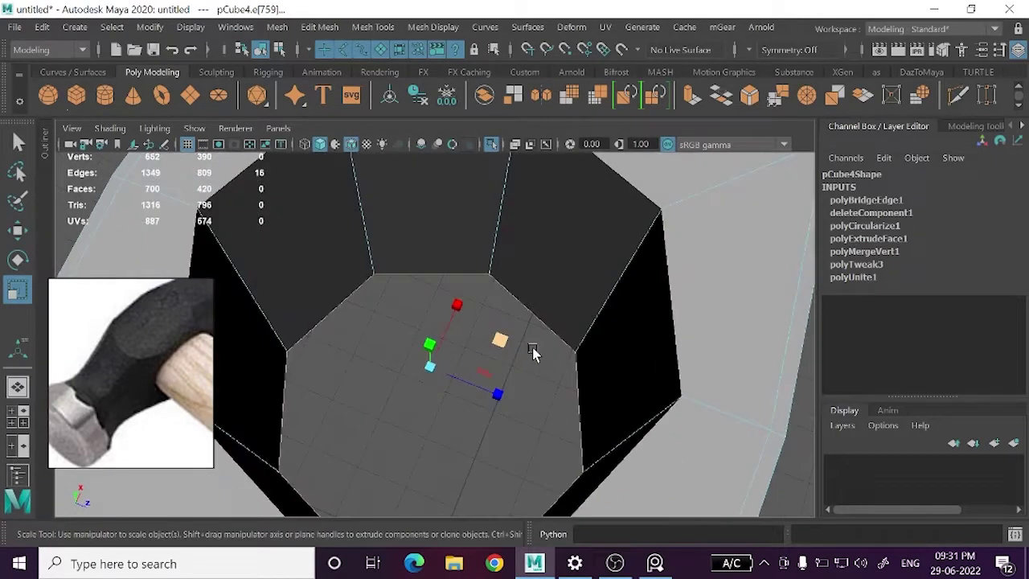
pyautogui.hotkey('ctrl', 'b')
pyautogui.keyDown('alt'); pyautogui.moveTo(530, 346); pyautogui.dragTo(492, 396, button='middle'); pyautogui.keyUp('alt')
# - Set the rim bevel to 2 segments at a 0.14 fraction
pyautogui.keyDown('alt'); pyautogui.moveTo(492, 396); pyautogui.dragTo(516, 382); pyautogui.keyUp('alt')
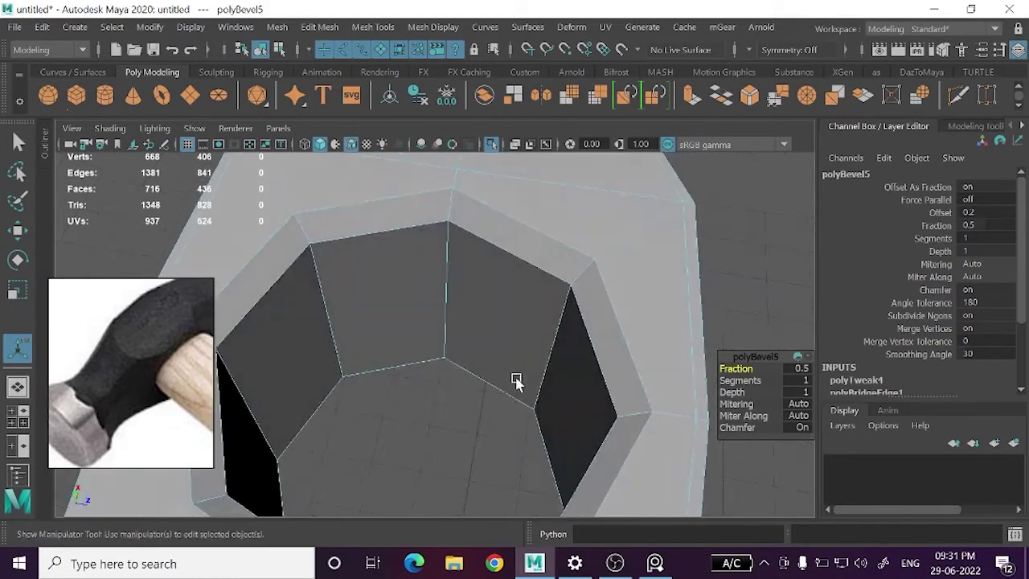
pyautogui.click(739, 380)
pyautogui.moveTo(489, 344); pyautogui.dragTo(520, 374, button='middle')
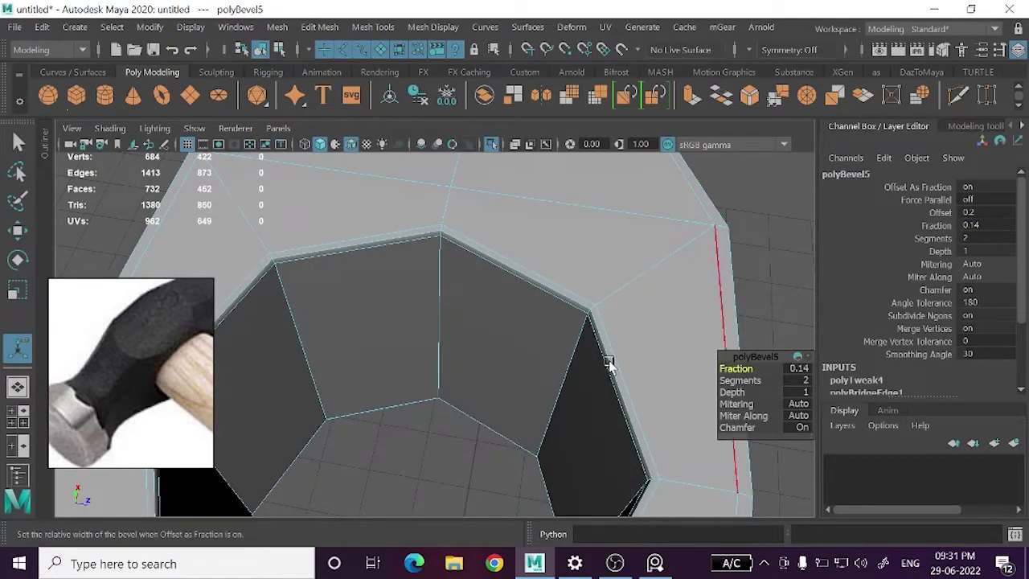
# - Preview the hammer head smoothed and view it from the side
pyautogui.press('w')
pyautogui.scroll(-5, 608, 364)
pyautogui.moveTo(688, 281); pyautogui.dragTo(683, 256, button='right')
pyautogui.keyDown('alt'); pyautogui.moveTo(705, 233); pyautogui.dragTo(586, 386); pyautogui.keyUp('alt')
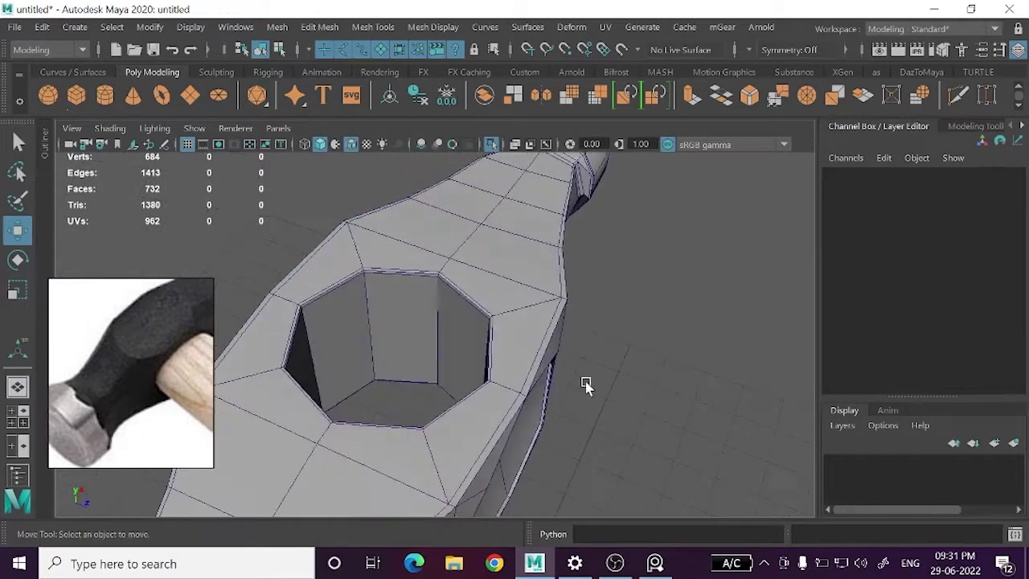
pyautogui.click(517, 344)
pyautogui.press('3')
pyautogui.click(654, 402)
pyautogui.moveTo(655, 401)
pyautogui.keyDown('alt'); pyautogui.mouseDown()
pyautogui.moveTo(576, 395)
pyautogui.moveTo(573, 354)
pyautogui.moveTo(349, 335)
pyautogui.moveTo(342, 265)
pyautogui.mouseUp(); pyautogui.keyUp('alt')
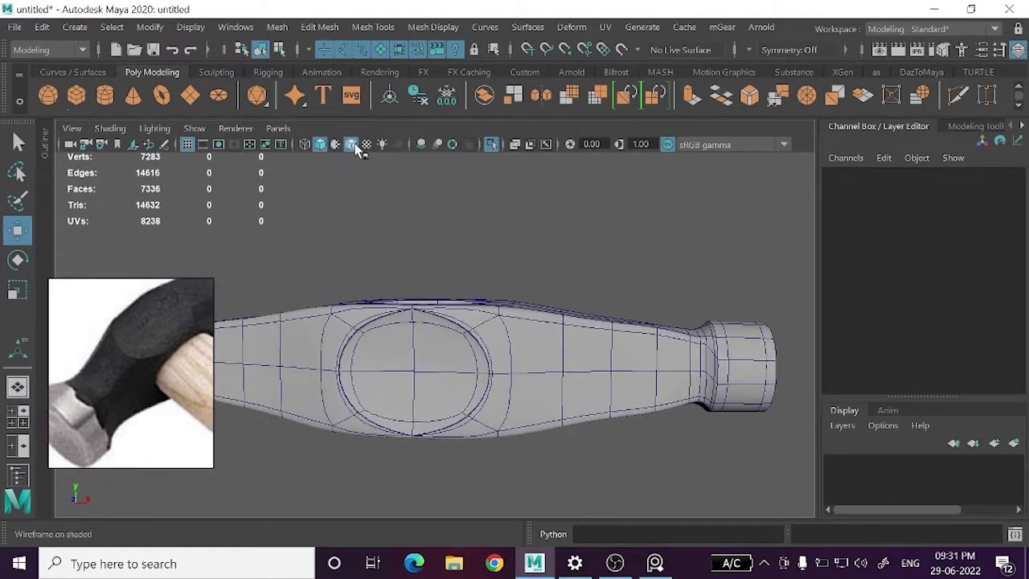
# - Inspect the low-poly hammer head's octagonal face and ridge without wireframe
pyautogui.click(350, 144)
pyautogui.scroll(3, 494, 291)
pyautogui.moveTo(494, 292)
pyautogui.keyDown('alt'); pyautogui.mouseDown()
pyautogui.moveTo(533, 346)
pyautogui.moveTo(580, 333)
pyautogui.moveTo(587, 311)
pyautogui.moveTo(551, 356)
pyautogui.moveTo(531, 356)
pyautogui.moveTo(524, 386)
pyautogui.moveTo(525, 333)
pyautogui.moveTo(520, 357)
pyautogui.moveTo(523, 345)
pyautogui.moveTo(593, 352)
pyautogui.moveTo(513, 340)
pyautogui.moveTo(461, 303)
pyautogui.moveTo(469, 316)
pyautogui.moveTo(352, 329)
pyautogui.moveTo(533, 345)
pyautogui.moveTo(399, 321)
pyautogui.mouseUp(); pyautogui.keyUp('alt')
pyautogui.click(528, 367)
pyautogui.press('1')
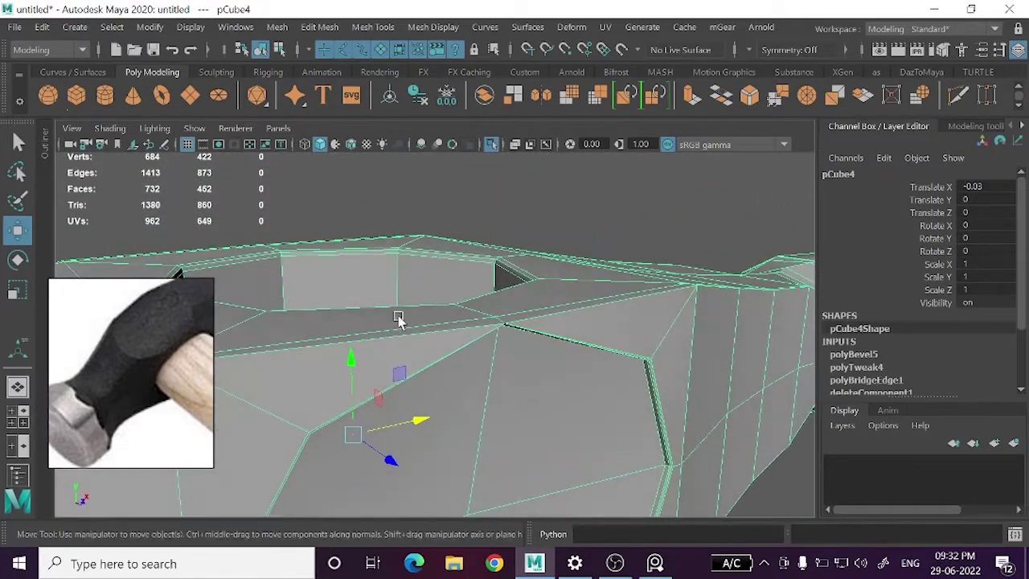
pyautogui.scroll(2, 487, 330)
pyautogui.scroll(4, 482, 320)
pyautogui.scroll(1, 485, 316)
pyautogui.scroll(-2, 492, 336)
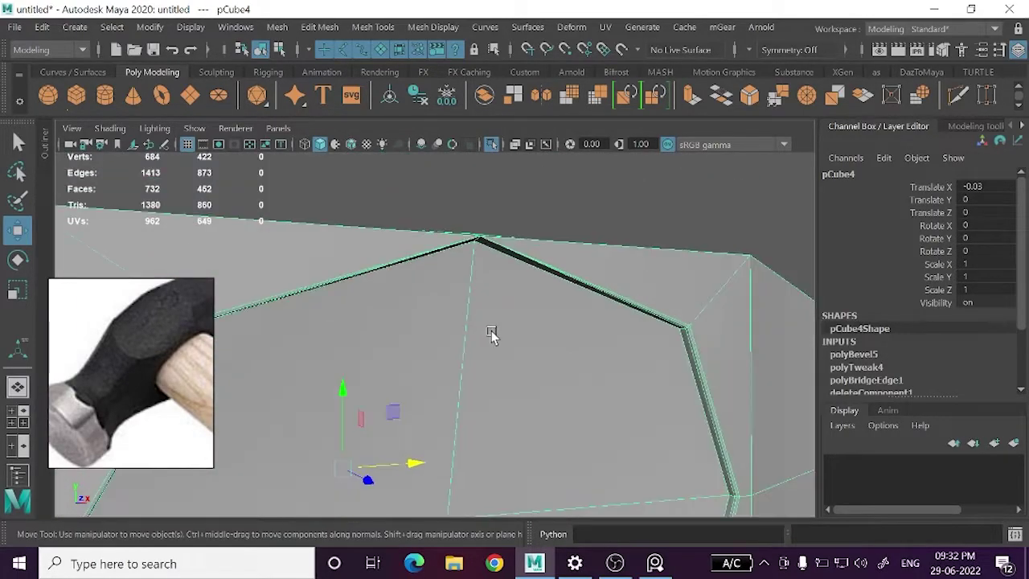
pyautogui.scroll(-3, 492, 336)
pyautogui.moveTo(509, 292)
pyautogui.keyDown('alt'); pyautogui.mouseDown()
pyautogui.moveTo(510, 349)
pyautogui.moveTo(528, 314)
pyautogui.moveTo(495, 384)
pyautogui.moveTo(416, 347)
pyautogui.moveTo(678, 413)
pyautogui.moveTo(649, 386)
pyautogui.mouseUp(); pyautogui.keyUp('alt')
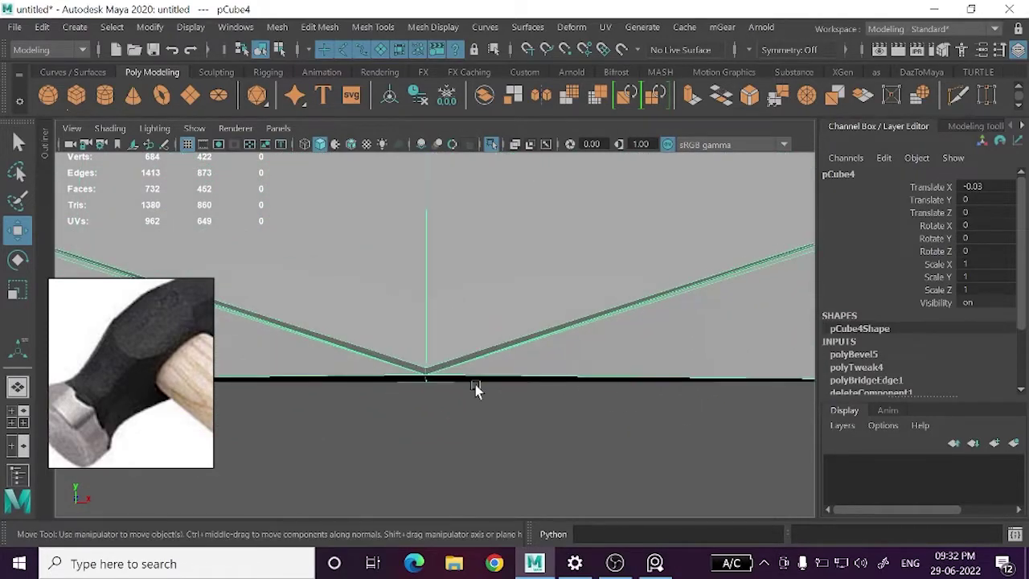
pyautogui.moveTo(475, 389)
pyautogui.keyDown('alt'); pyautogui.mouseDown()
pyautogui.moveTo(453, 405)
pyautogui.moveTo(530, 413)
pyautogui.moveTo(494, 415)
pyautogui.moveTo(517, 379)
pyautogui.moveTo(415, 397)
pyautogui.moveTo(383, 361)
pyautogui.moveTo(537, 410)
pyautogui.moveTo(509, 367)
pyautogui.moveTo(337, 340)
pyautogui.moveTo(602, 298)
pyautogui.moveTo(552, 299)
pyautogui.moveTo(493, 327)
pyautogui.moveTo(515, 369)
pyautogui.moveTo(679, 230)
pyautogui.moveTo(641, 255)
pyautogui.moveTo(636, 218)
pyautogui.moveTo(653, 312)
pyautogui.moveTo(640, 298)
pyautogui.moveTo(630, 386)
pyautogui.moveTo(623, 365)
pyautogui.moveTo(613, 383)
pyautogui.moveTo(650, 397)
pyautogui.moveTo(423, 363)
pyautogui.moveTo(384, 372)
pyautogui.moveTo(375, 392)
pyautogui.mouseUp(); pyautogui.keyUp('alt')
pyautogui.scroll(-3, 537, 410)
# - Compare the smoothed preview, then undo the last two bevel attribute changes
pyautogui.press('3')
pyautogui.click(680, 230)
pyautogui.click(629, 385)
pyautogui.press('1')
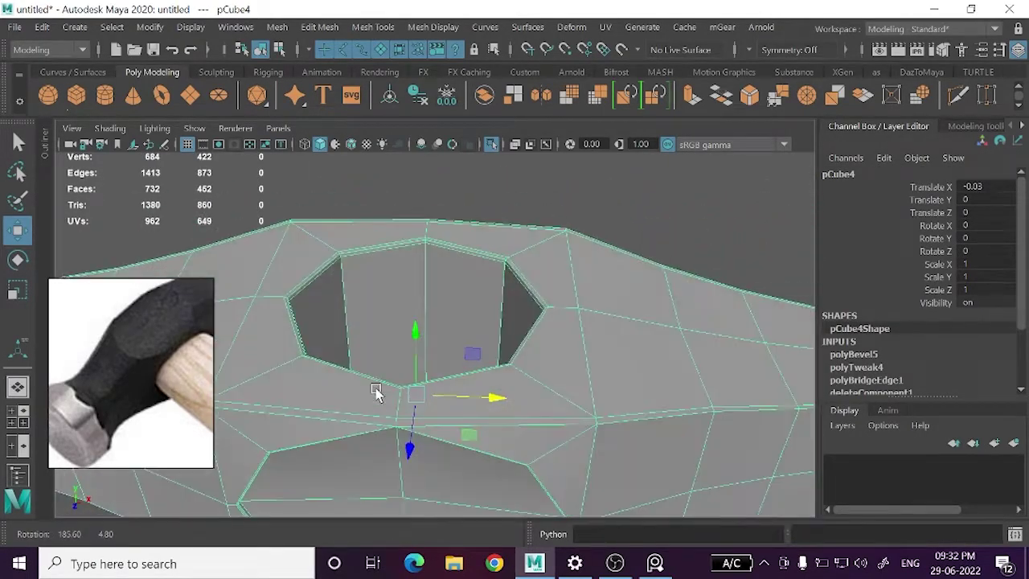
pyautogui.hotkey('ctrl', 'z')
pyautogui.hotkey('ctrl', 'z')
pyautogui.hotkey('ctrl', 'z')
pyautogui.hotkey('ctrl', 'z')
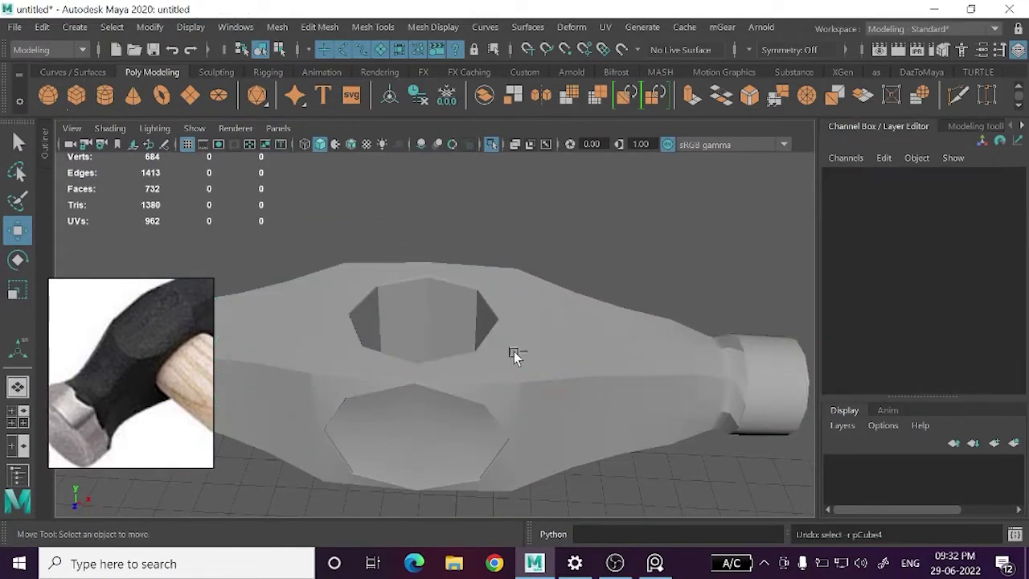
pyautogui.hotkey('ctrl', 'z')
pyautogui.hotkey('ctrl', 'z')
# - Undo the rim bevel, bridge, cylinder scale and face extrude to restore a solid head
pyautogui.hotkey('ctrl', 'z')
pyautogui.hotkey('ctrl', 'z')
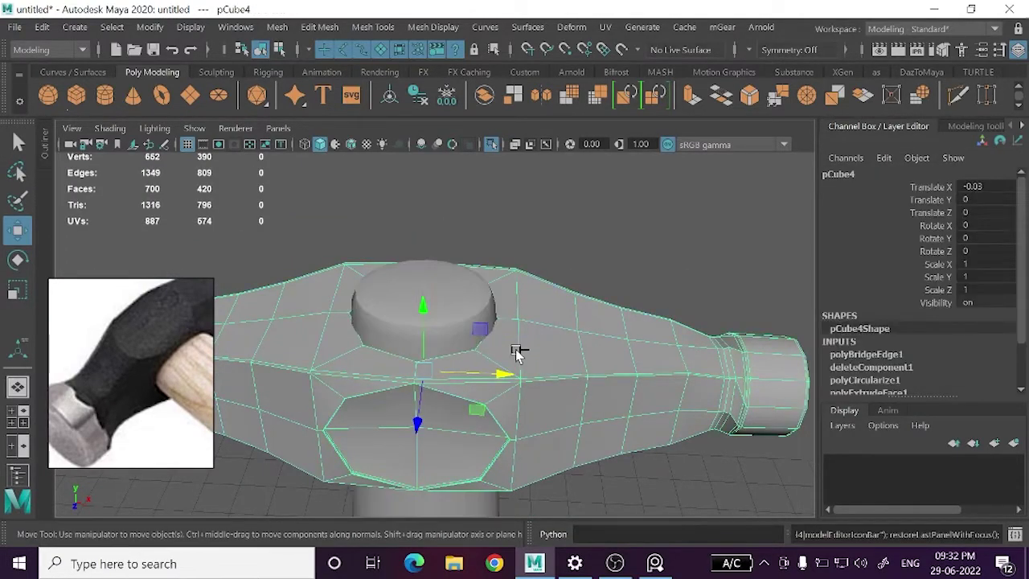
pyautogui.hotkey('ctrl', 'z')
pyautogui.hotkey('ctrl', 'z')
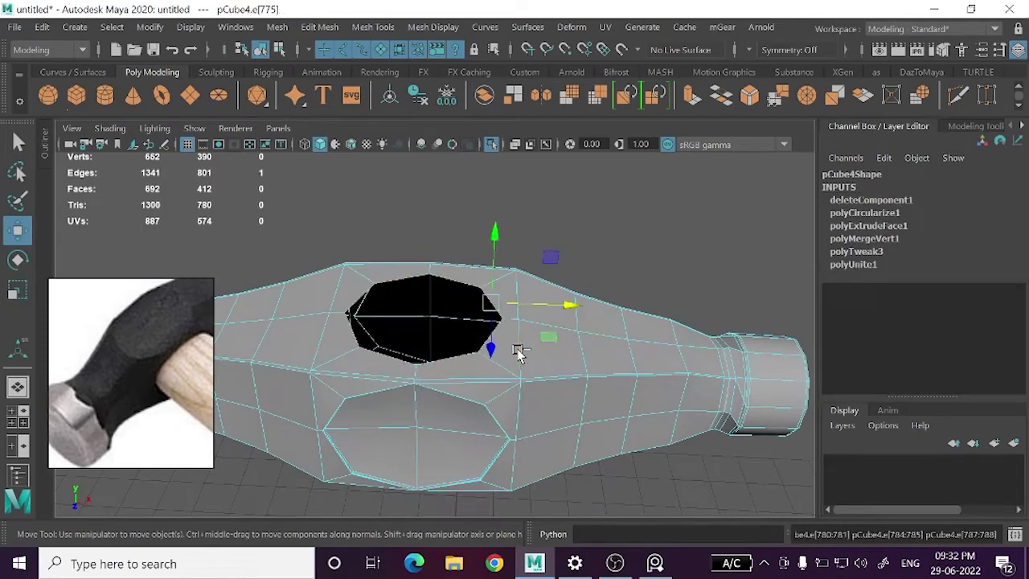
pyautogui.hotkey('ctrl', 'z')
pyautogui.hotkey('ctrl', 'z')
pyautogui.hotkey('ctrl', 'z')
pyautogui.hotkey('ctrl', 'z')
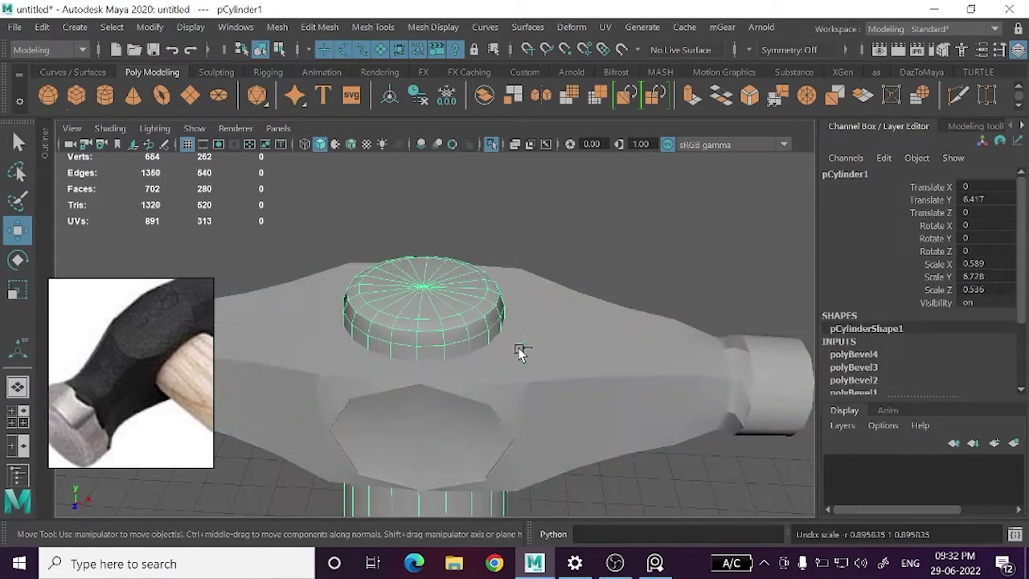
pyautogui.hotkey('ctrl', 'z')
pyautogui.hotkey('ctrl', 'z')
pyautogui.hotkey('ctrl', 'z')
pyautogui.hotkey('ctrl', 'z')
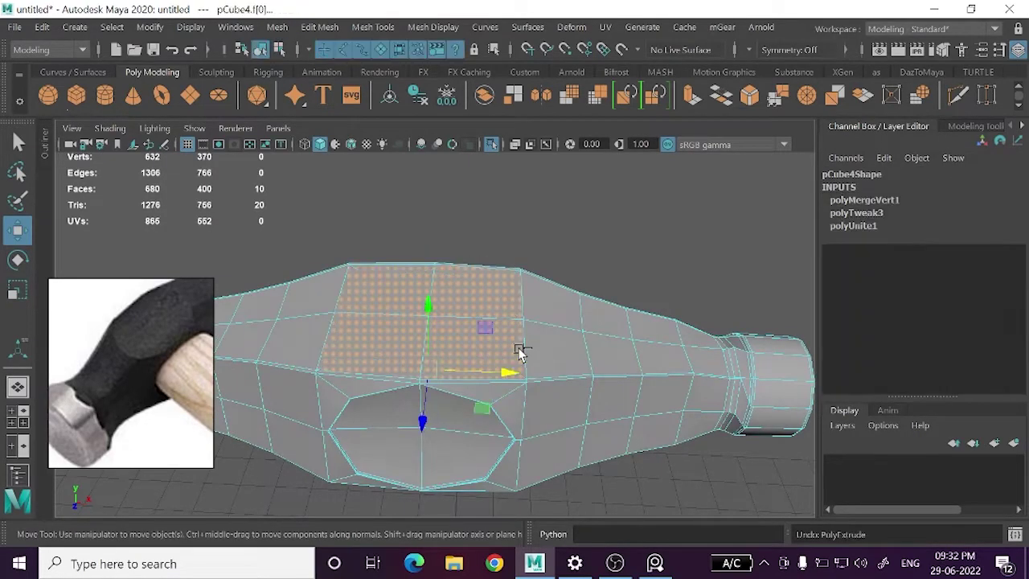
pyautogui.moveTo(519, 352)
pyautogui.keyDown('alt'); pyautogui.mouseDown()
pyautogui.moveTo(690, 277)
pyautogui.moveTo(700, 340)
pyautogui.mouseUp(); pyautogui.keyUp('alt')
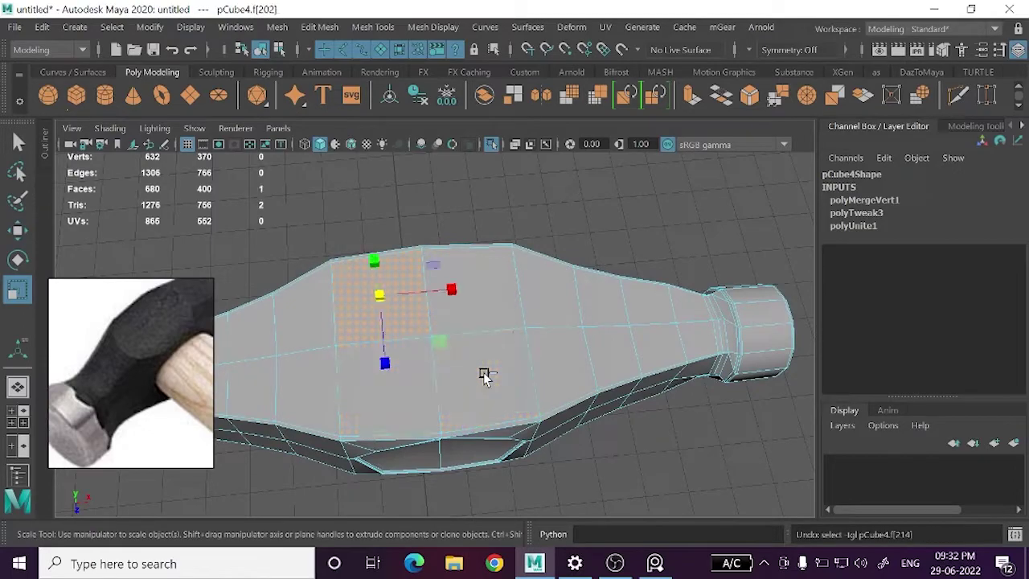
pyautogui.hotkey('ctrl', 'z')
pyautogui.hotkey('ctrl', 'z')
pyautogui.hotkey('ctrl', 'z')
pyautogui.hotkey('ctrl', 'z')
pyautogui.hotkey('ctrl', 'z')
pyautogui.hotkey('ctrl', 'z')
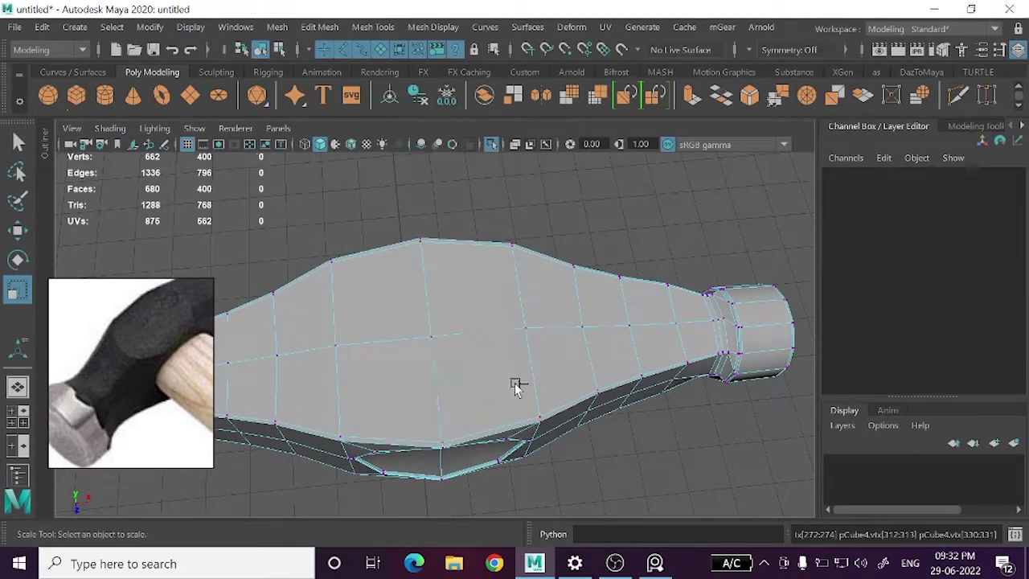
pyautogui.hotkey('ctrl', 'z')
pyautogui.hotkey('ctrl', 'z')
pyautogui.hotkey('ctrl', 'z')
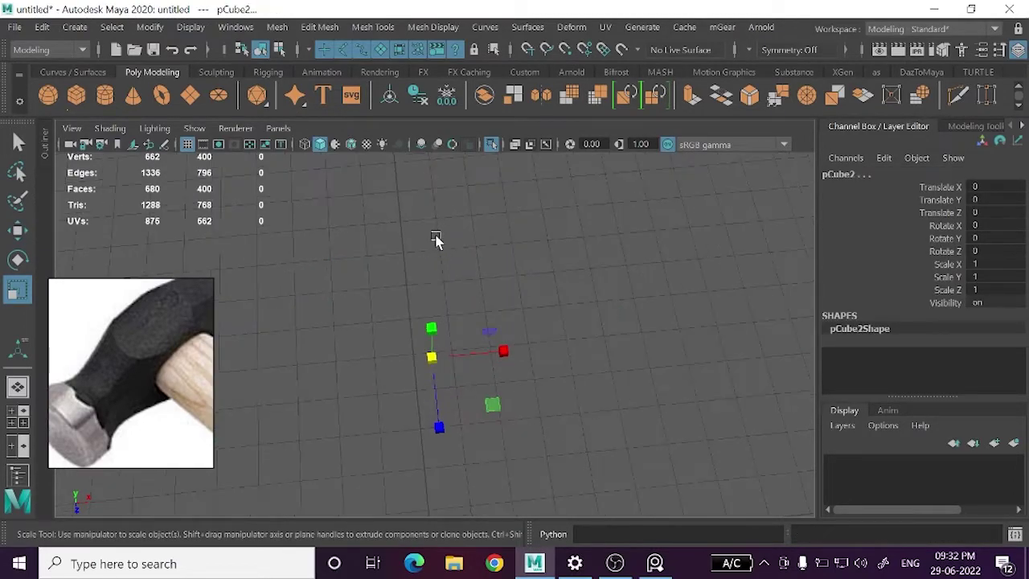
# - Isolate the two mirrored head halves, select both pCube4 and pCube3, and bring up the Mesh menu
pyautogui.moveTo(496, 147)
pyautogui.keyDown('alt'); pyautogui.mouseDown()
pyautogui.moveTo(481, 297)
pyautogui.moveTo(488, 330)
pyautogui.mouseUp(); pyautogui.keyUp('alt')
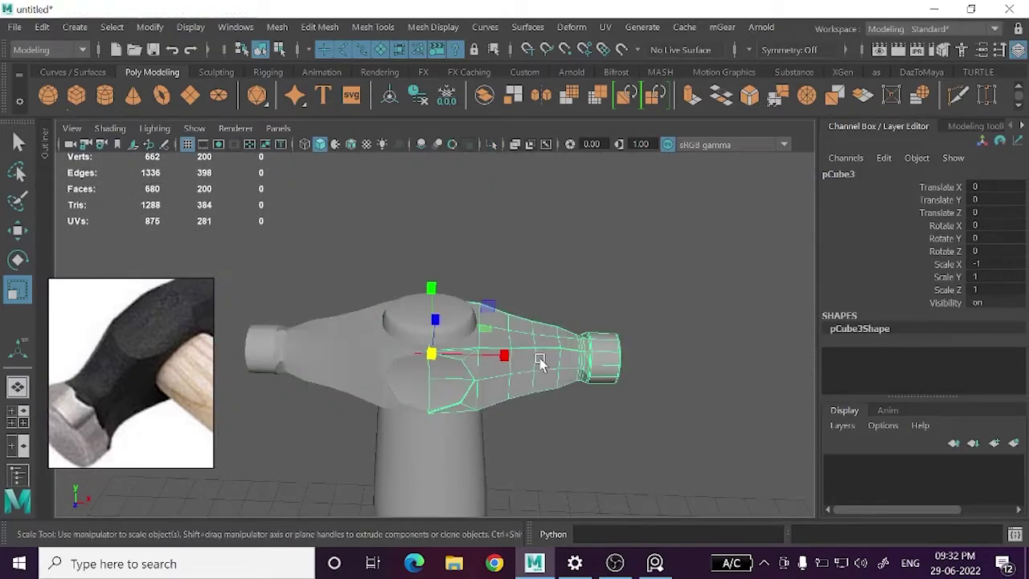
pyautogui.click(490, 145)
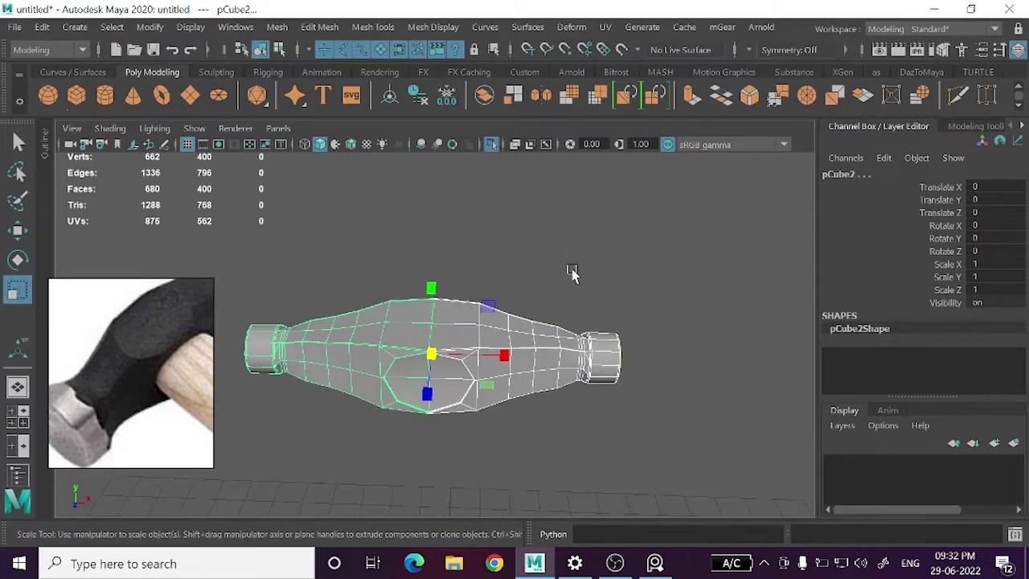
pyautogui.scroll(5, 519, 292)
pyautogui.click(512, 333)
pyautogui.moveTo(513, 332)
pyautogui.keyDown('alt'); pyautogui.mouseDown()
pyautogui.moveTo(510, 373)
pyautogui.moveTo(494, 369)
pyautogui.mouseUp(); pyautogui.keyUp('alt')
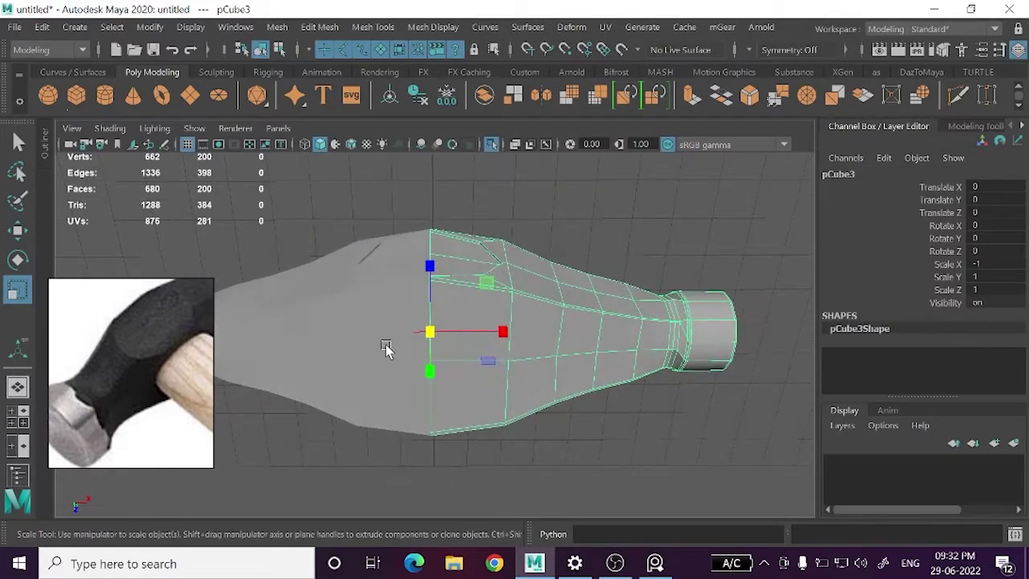
pyautogui.click(279, 28)
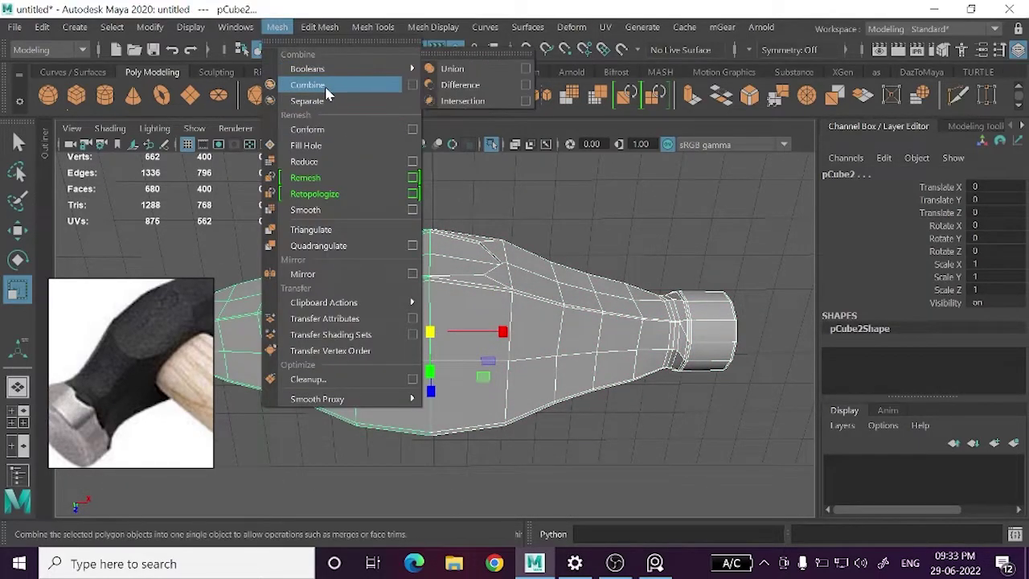
# - Combine the two hammer head halves into one mesh
pyautogui.click(326, 87)
pyautogui.moveTo(565, 257)
pyautogui.keyDown('alt'); pyautogui.mouseDown()
pyautogui.moveTo(447, 246)
pyautogui.moveTo(333, 94)
pyautogui.moveTo(429, 178)
pyautogui.moveTo(368, 200)
pyautogui.mouseUp(); pyautogui.keyUp('alt')
pyautogui.click(476, 377)
pyautogui.keyDown('alt'); pyautogui.moveTo(476, 377); pyautogui.dragTo(485, 338, button='right'); pyautogui.keyUp('alt')
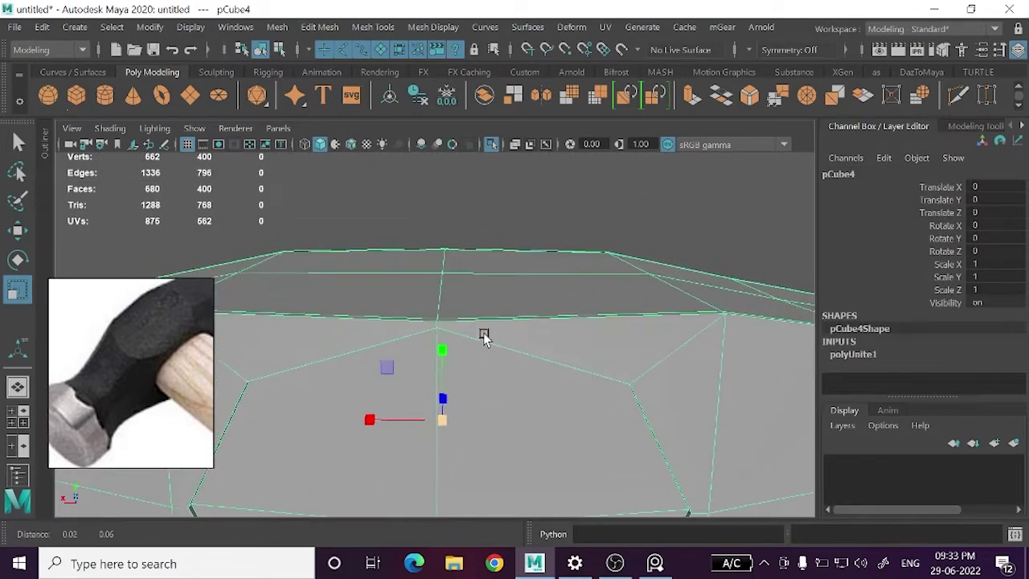
pyautogui.moveTo(483, 334)
pyautogui.keyDown('alt'); pyautogui.mouseDown(button='middle')
pyautogui.moveTo(617, 344)
pyautogui.moveTo(523, 356)
pyautogui.moveTo(443, 420)
pyautogui.moveTo(432, 402)
pyautogui.mouseUp(button='middle'); pyautogui.keyUp('alt')
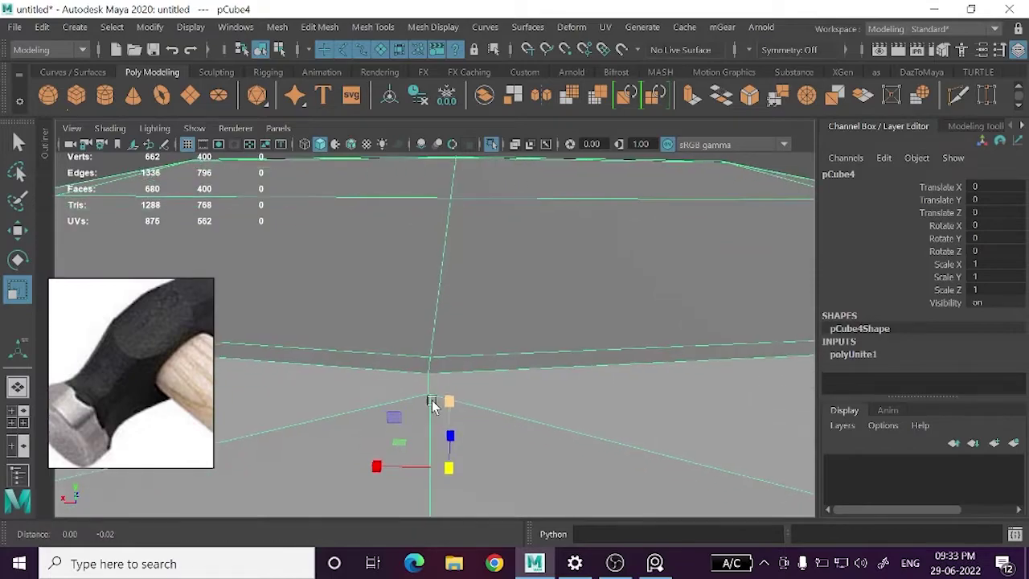
# - Switch to vertex mode and marquee-select the vertices along the centre seam
pyautogui.rightClick(431, 400)
pyautogui.moveTo(392, 138); pyautogui.dragTo(370, 130, button='right')
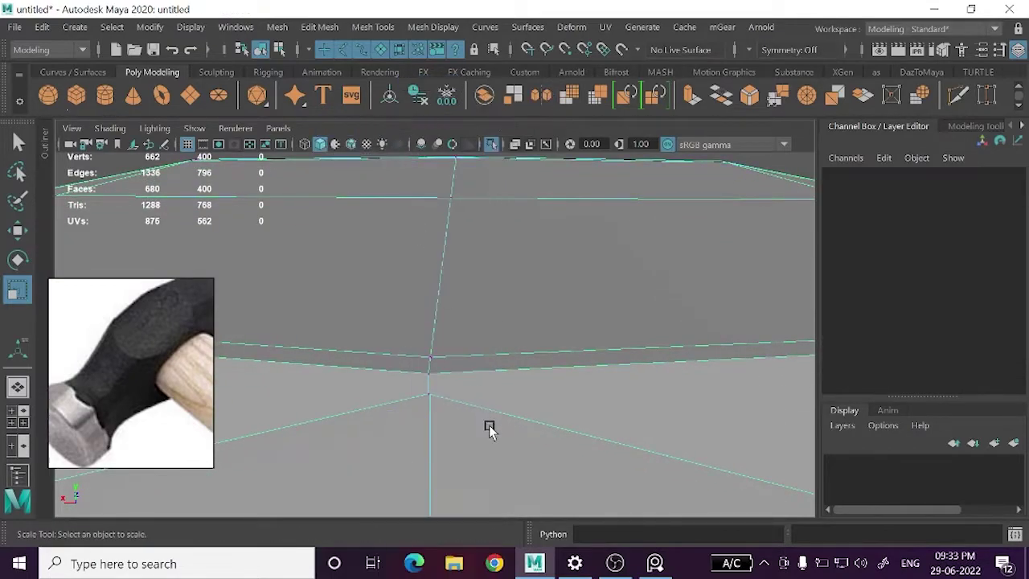
pyautogui.press('f')
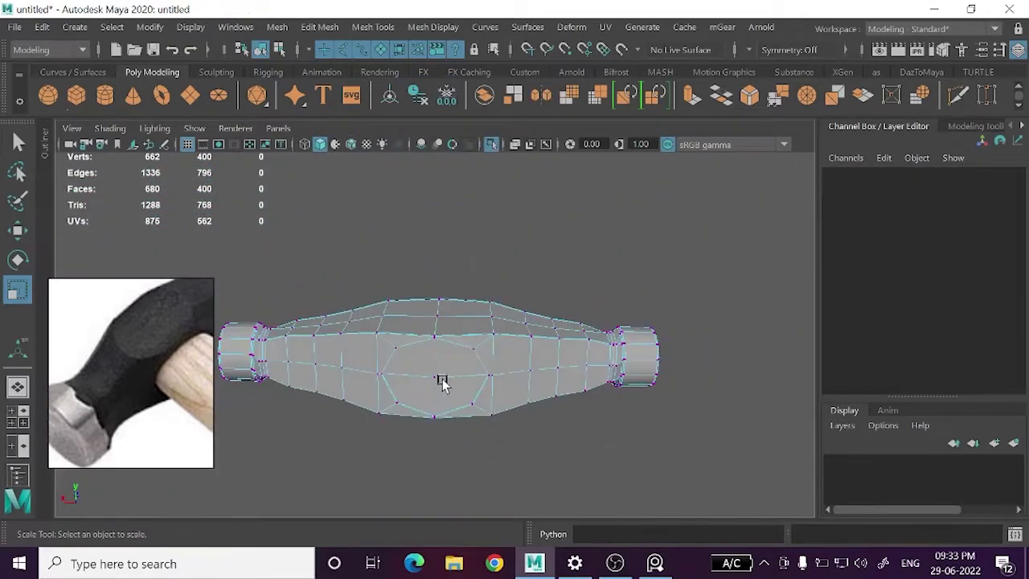
pyautogui.keyDown('alt'); pyautogui.moveTo(442, 381); pyautogui.dragTo(458, 359); pyautogui.keyUp('alt')
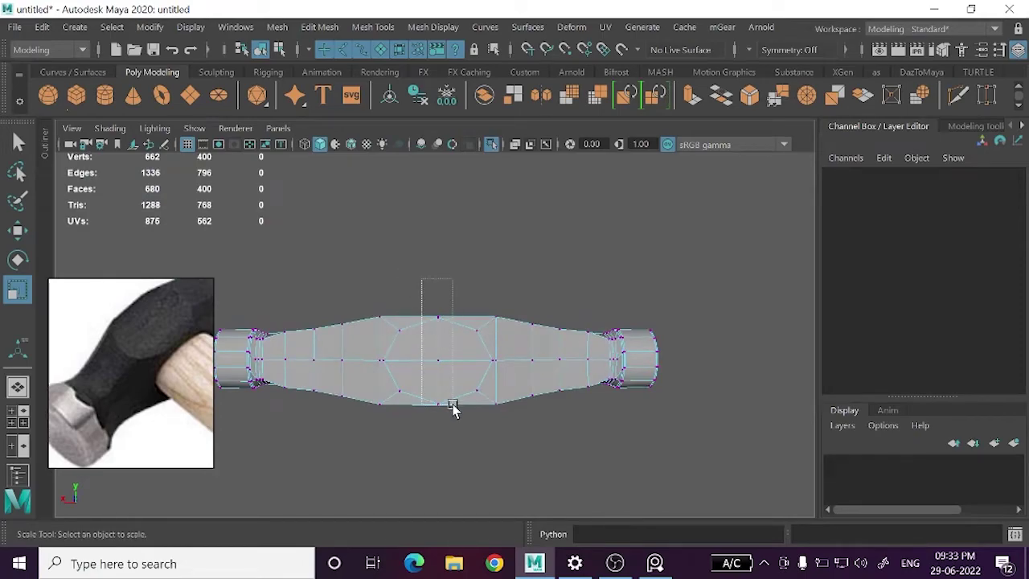
pyautogui.moveTo(452, 408); pyautogui.dragTo(447, 415)
pyautogui.press('f')
pyautogui.press('space')
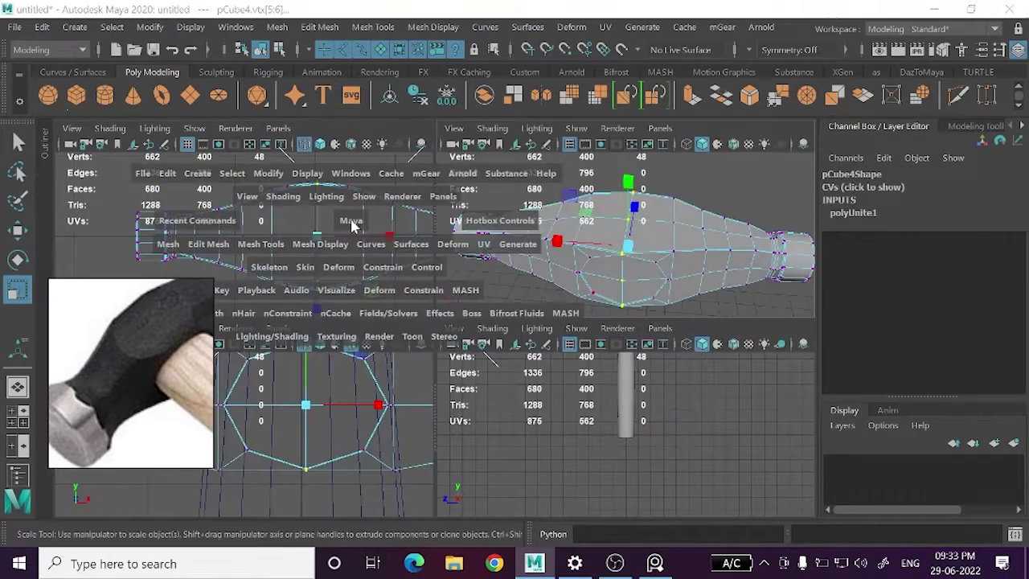
pyautogui.click(530, 254)
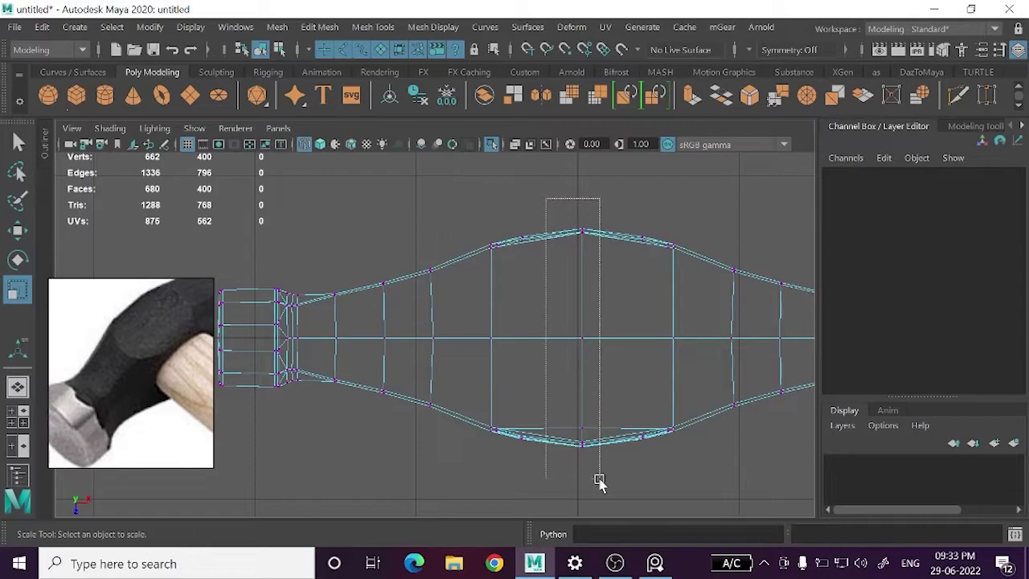
pyautogui.moveTo(599, 480); pyautogui.dragTo(599, 480)
pyautogui.press('space')
pyautogui.scroll(5, 522, 337)
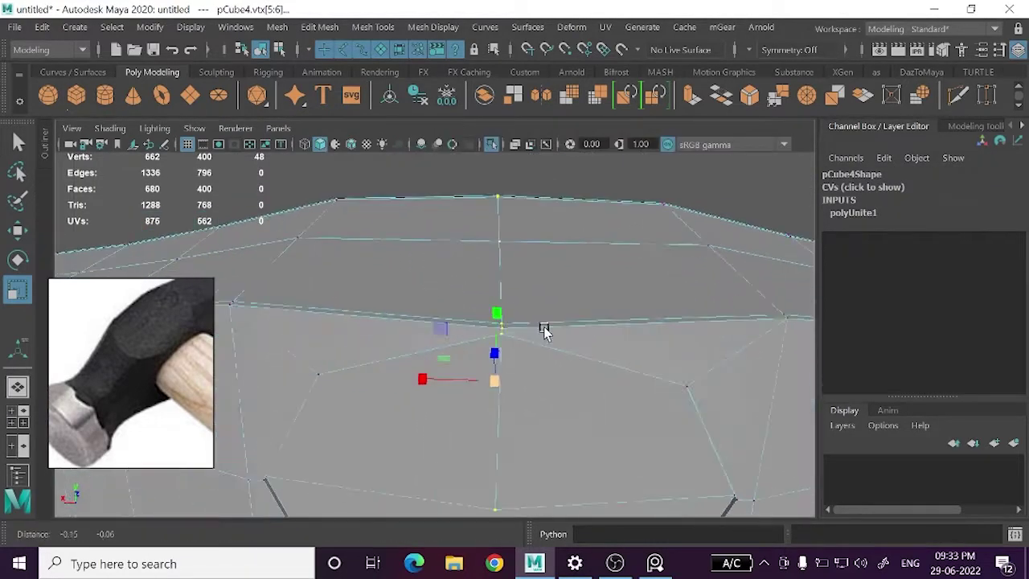
pyautogui.moveTo(545, 331)
pyautogui.keyDown('alt'); pyautogui.mouseDown()
pyautogui.moveTo(563, 379)
pyautogui.moveTo(621, 392)
pyautogui.mouseUp(); pyautogui.keyUp('alt')
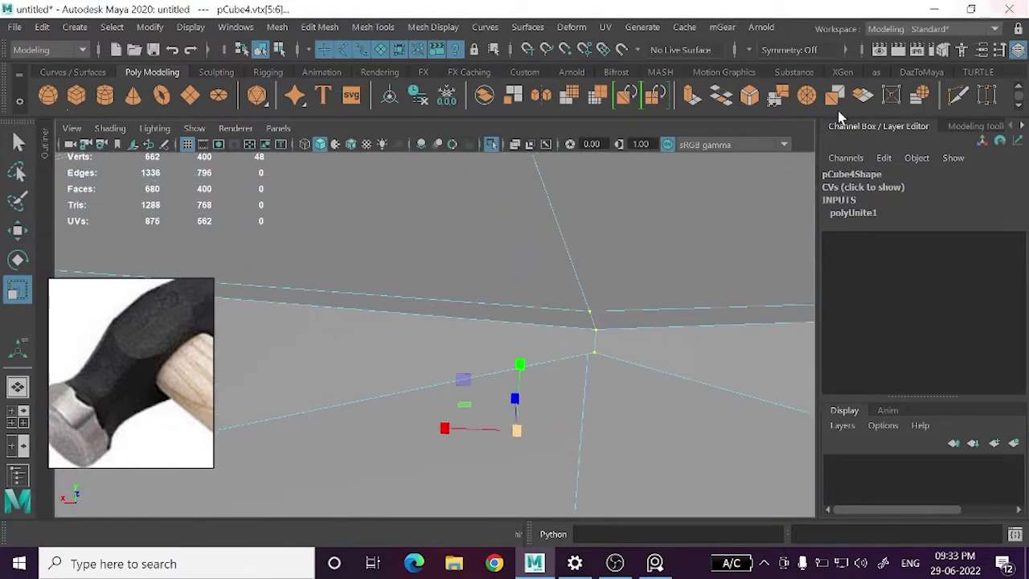
# - Merge the seam vertices at a 0.01 threshold and check a welded vertex
pyautogui.click(776, 96)
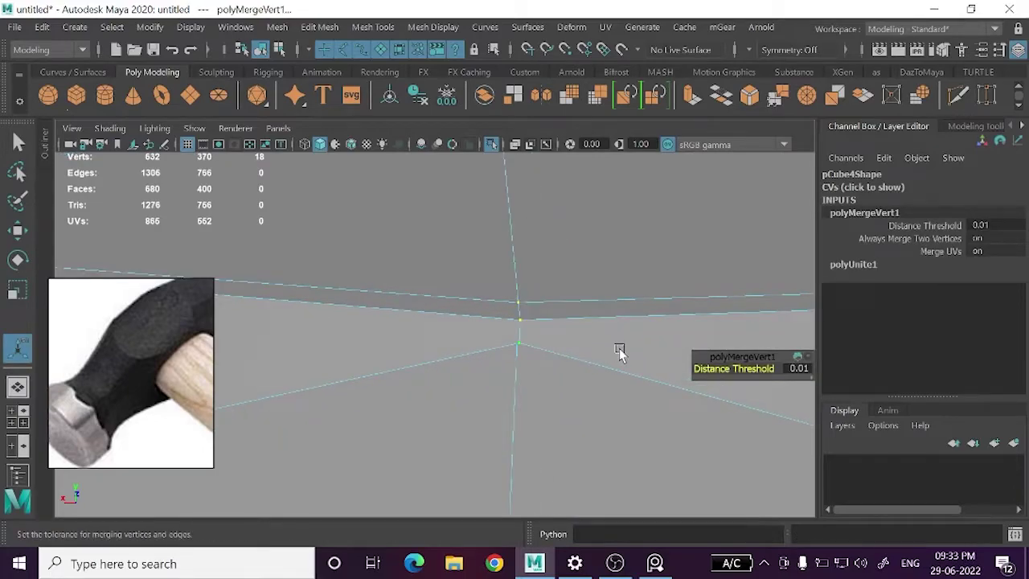
pyautogui.click(520, 304)
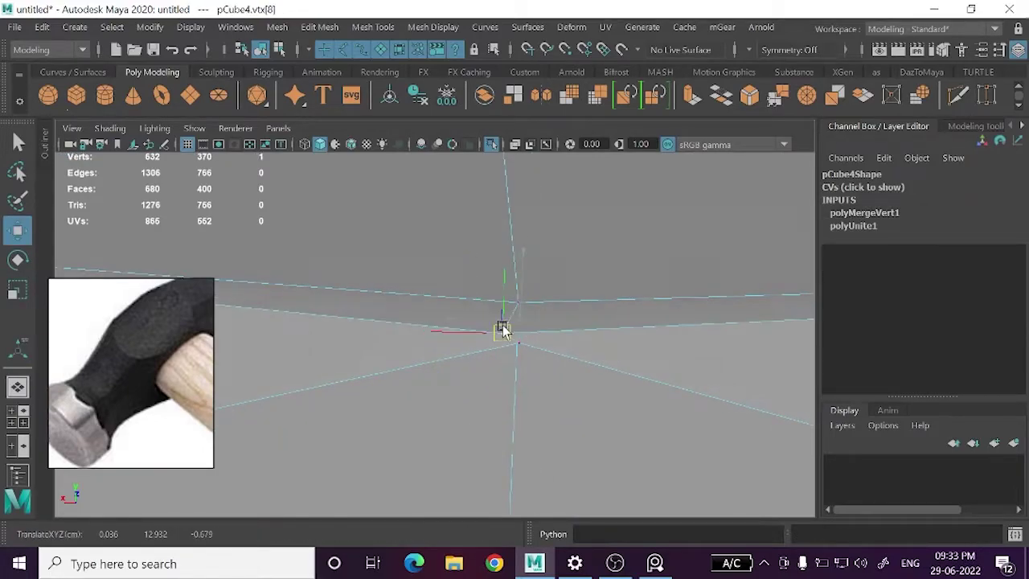
pyautogui.moveTo(526, 370)
pyautogui.keyDown('alt'); pyautogui.mouseDown()
pyautogui.moveTo(531, 281)
pyautogui.moveTo(535, 310)
pyautogui.moveTo(537, 300)
pyautogui.moveTo(489, 223)
pyautogui.moveTo(466, 260)
pyautogui.moveTo(475, 291)
pyautogui.mouseUp(); pyautogui.keyUp('alt')
# - Preview the hammer head as a smoothed mesh, orbit around it, then reselect the head
pyautogui.press('3')
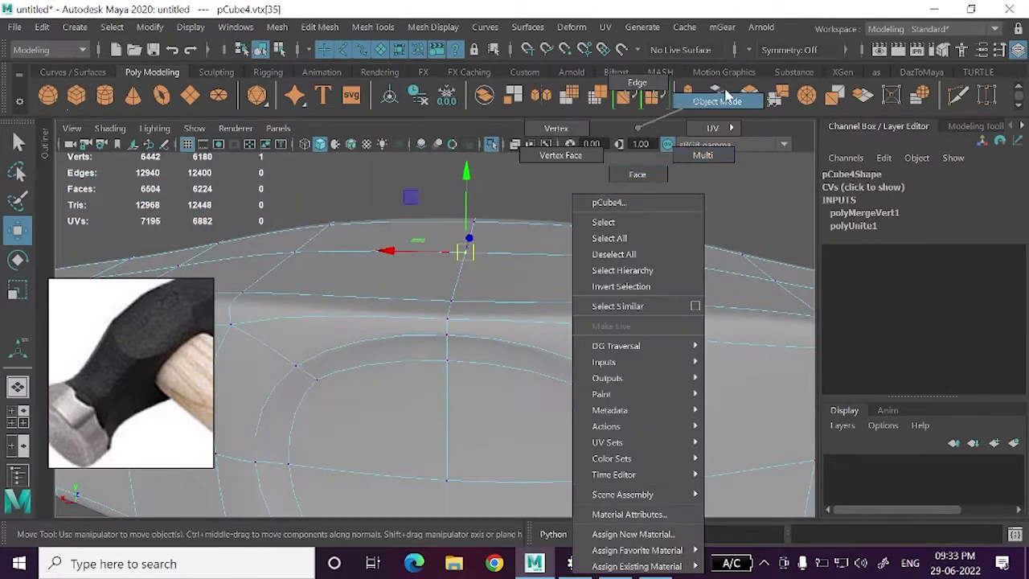
pyautogui.moveTo(637, 217); pyautogui.dragTo(637, 173, button='right')
pyautogui.moveTo(648, 253)
pyautogui.keyDown('alt'); pyautogui.mouseDown()
pyautogui.moveTo(648, 211)
pyautogui.moveTo(637, 264)
pyautogui.moveTo(631, 254)
pyautogui.moveTo(540, 257)
pyautogui.moveTo(607, 235)
pyautogui.moveTo(670, 265)
pyautogui.moveTo(641, 324)
pyautogui.moveTo(608, 340)
pyautogui.moveTo(768, 320)
pyautogui.moveTo(715, 338)
pyautogui.moveTo(584, 328)
pyautogui.mouseUp(); pyautogui.keyUp('alt')
pyautogui.click(648, 211)
pyautogui.click(536, 349)
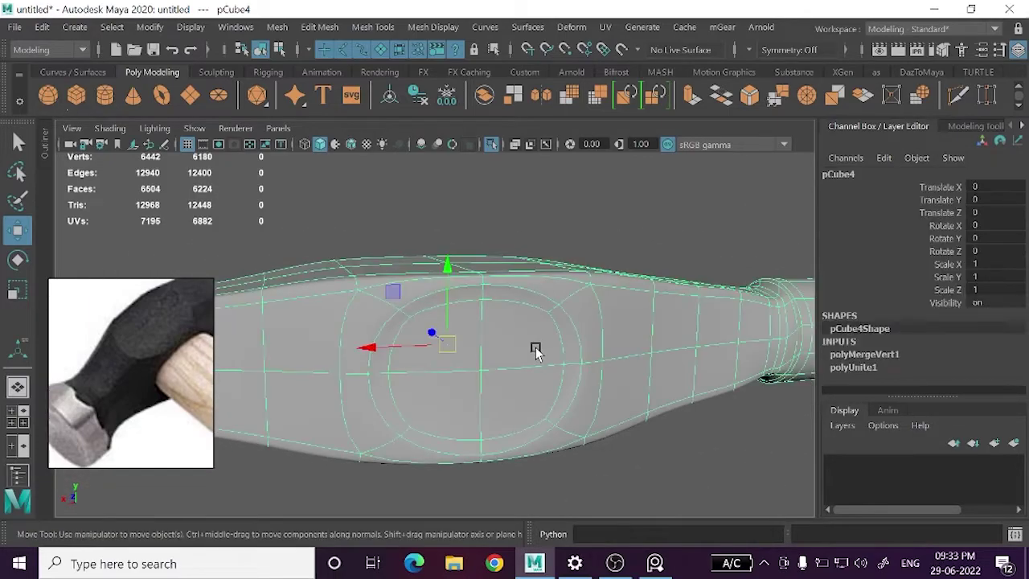
# - Bevel the edge loop near the head's end with 2 segments at fraction 0.5
pyautogui.press('1')
pyautogui.keyDown('alt'); pyautogui.moveTo(535, 351); pyautogui.dragTo(614, 367, button='right'); pyautogui.keyUp('alt')
pyautogui.moveTo(614, 367)
pyautogui.keyDown('alt'); pyautogui.mouseDown()
pyautogui.moveTo(510, 372)
pyautogui.moveTo(501, 364)
pyautogui.moveTo(609, 344)
pyautogui.moveTo(585, 332)
pyautogui.mouseUp(); pyautogui.keyUp('alt')
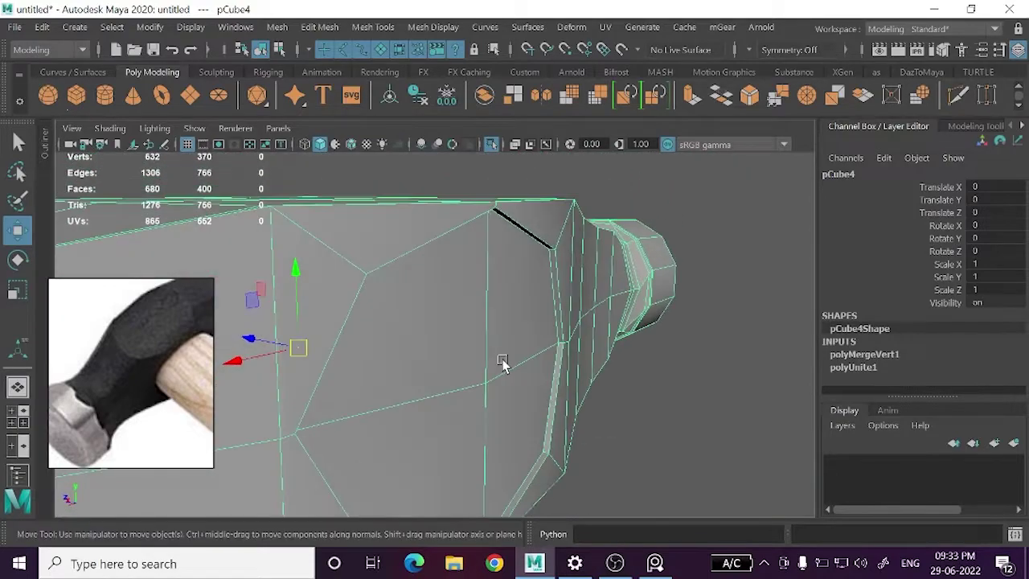
pyautogui.moveTo(582, 127); pyautogui.dragTo(594, 84, button='right')
pyautogui.doubleClick(626, 391)
pyautogui.moveTo(630, 416)
pyautogui.keyDown('alt'); pyautogui.mouseDown()
pyautogui.moveTo(538, 340)
pyautogui.moveTo(622, 427)
pyautogui.moveTo(586, 386)
pyautogui.mouseUp(); pyautogui.keyUp('alt')
pyautogui.hotkey('ctrl', 'b')
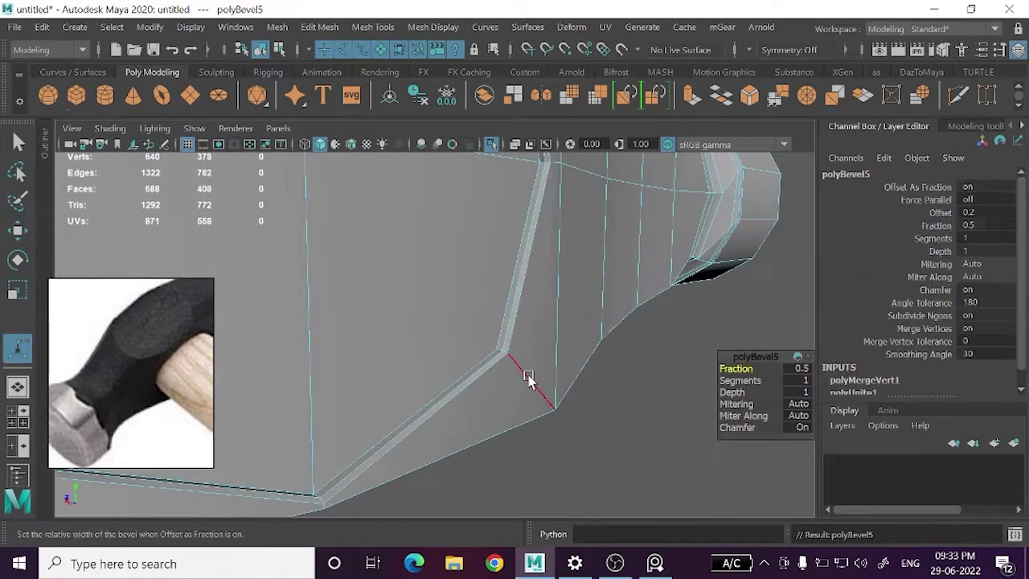
pyautogui.moveTo(530, 366)
pyautogui.keyDown('alt'); pyautogui.mouseDown(button='right')
pyautogui.moveTo(597, 396)
pyautogui.moveTo(587, 395)
pyautogui.mouseUp(button='right'); pyautogui.keyUp('alt')
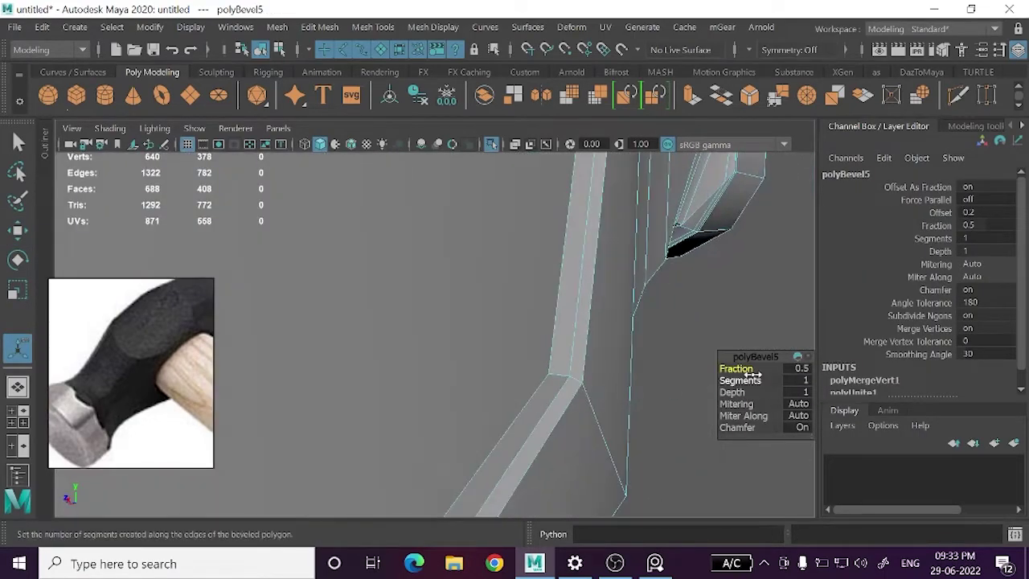
# - Finish the bevel and review the hammer head again in smooth preview
pyautogui.press('w')
pyautogui.keyDown('alt'); pyautogui.moveTo(731, 379); pyautogui.dragTo(611, 391); pyautogui.keyUp('alt')
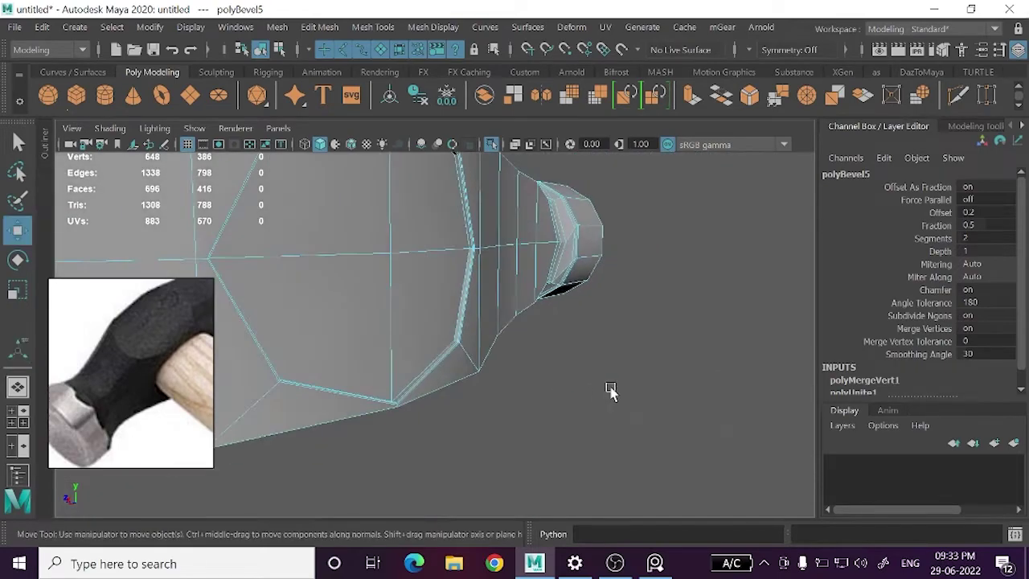
pyautogui.moveTo(681, 248); pyautogui.dragTo(683, 168, button='right')
pyautogui.press('3')
pyautogui.click(459, 276)
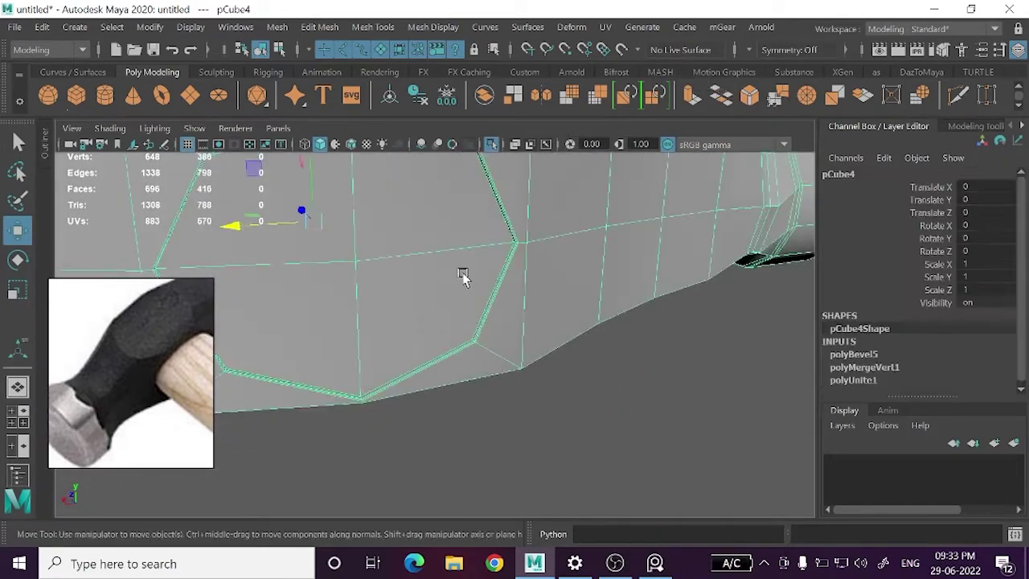
pyautogui.moveTo(464, 280)
pyautogui.keyDown('alt'); pyautogui.mouseDown()
pyautogui.moveTo(616, 356)
pyautogui.moveTo(459, 329)
pyautogui.moveTo(631, 339)
pyautogui.moveTo(509, 368)
pyautogui.mouseUp(); pyautogui.keyUp('alt')
pyautogui.moveTo(502, 189); pyautogui.dragTo(442, 189, button='right')
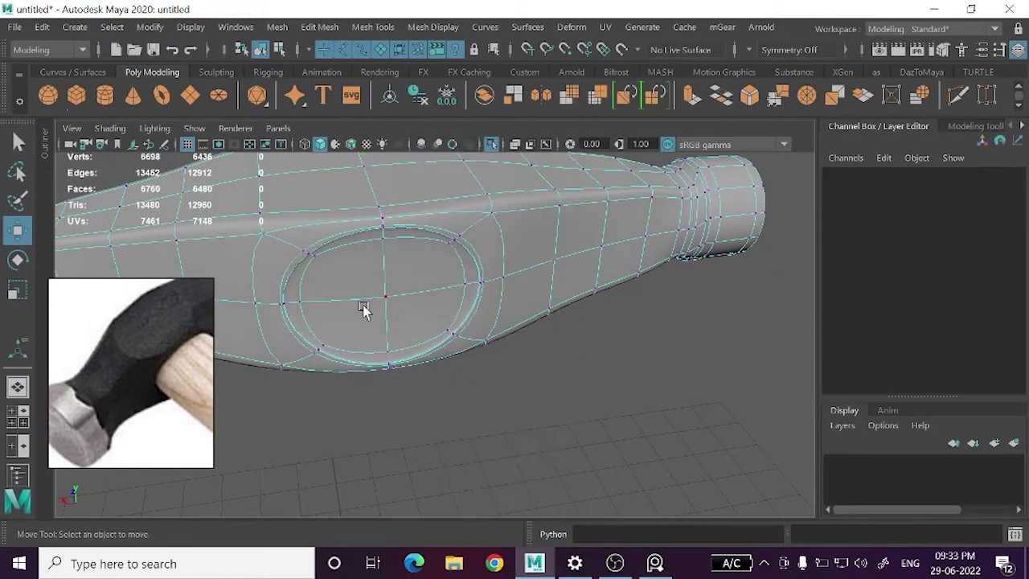
pyautogui.click(386, 297)
pyautogui.moveTo(387, 299)
pyautogui.keyDown('alt'); pyautogui.mouseDown()
pyautogui.moveTo(386, 345)
pyautogui.moveTo(384, 287)
pyautogui.moveTo(625, 363)
pyautogui.mouseUp(); pyautogui.keyUp('alt')
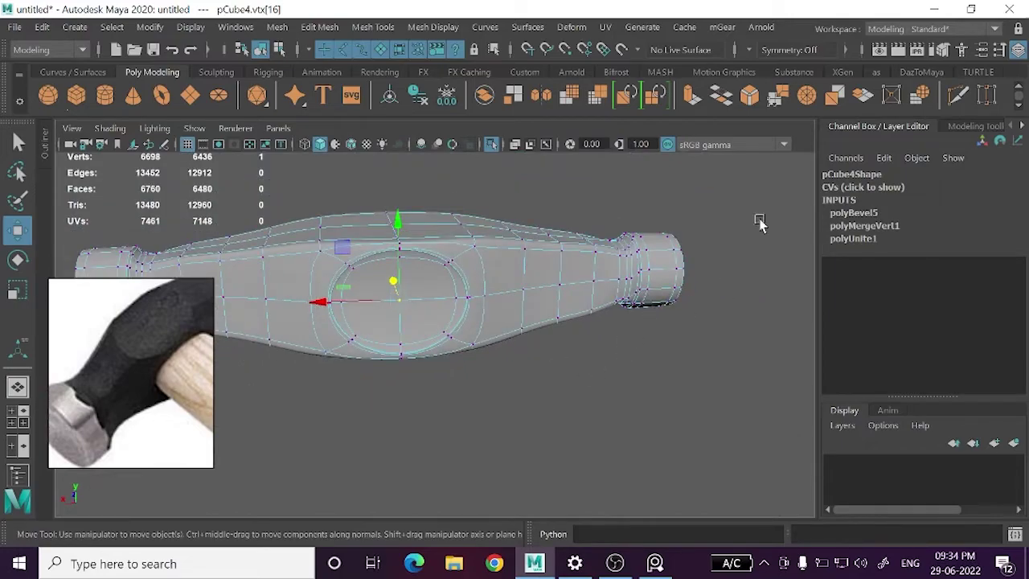
pyautogui.moveTo(760, 224); pyautogui.dragTo(759, 193, button='right')
pyautogui.click(699, 345)
pyautogui.moveTo(698, 345)
pyautogui.keyDown('alt'); pyautogui.mouseDown()
pyautogui.moveTo(512, 346)
pyautogui.moveTo(510, 332)
pyautogui.mouseUp(); pyautogui.keyUp('alt')
pyautogui.keyDown('alt'); pyautogui.moveTo(498, 147); pyautogui.dragTo(513, 311); pyautogui.keyUp('alt')
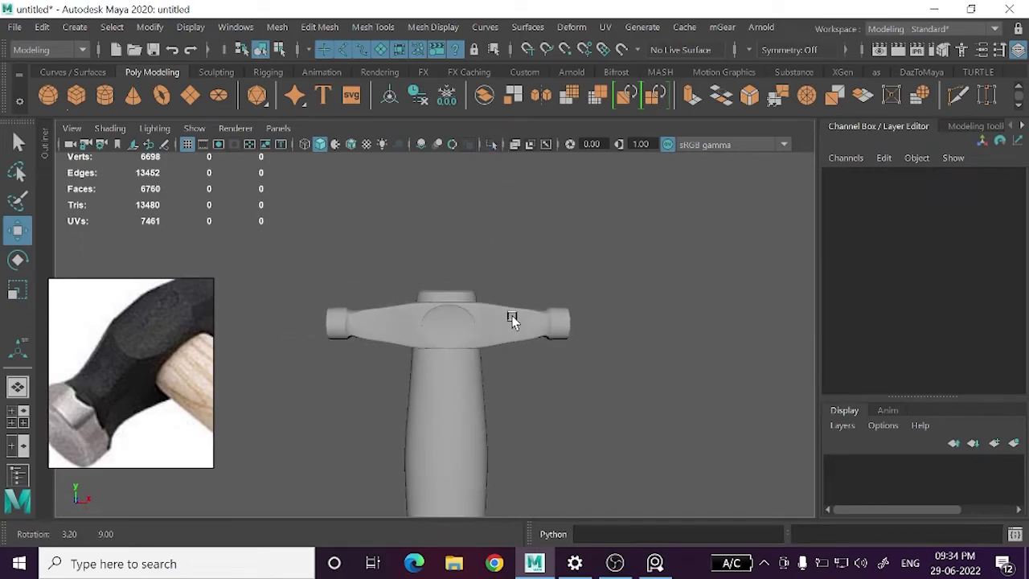
pyautogui.click(418, 315)
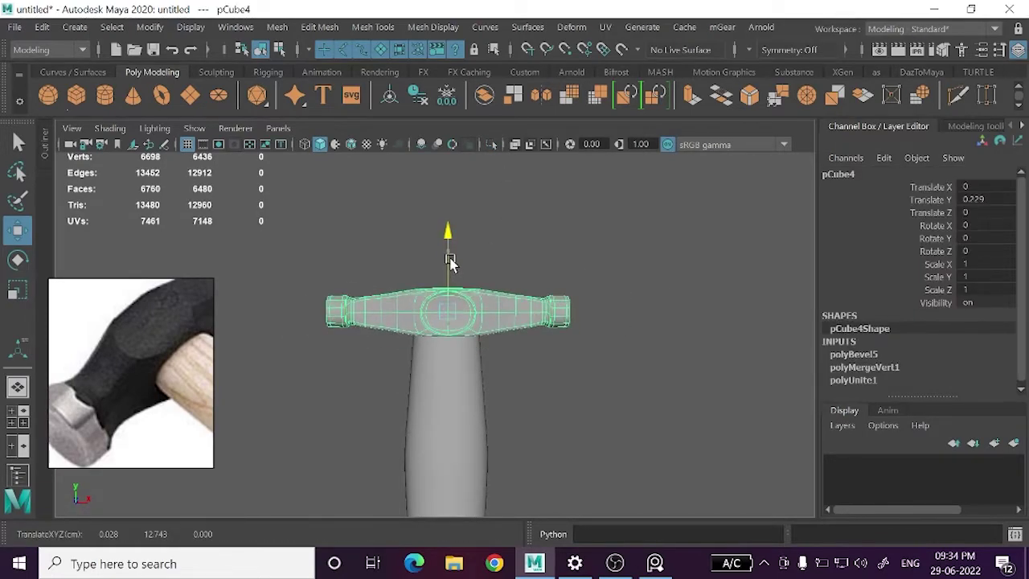
pyautogui.click(530, 362)
pyautogui.keyDown('alt'); pyautogui.moveTo(530, 362); pyautogui.dragTo(549, 384); pyautogui.keyUp('alt')
pyautogui.scroll(2, 474, 361)
pyautogui.click(462, 304)
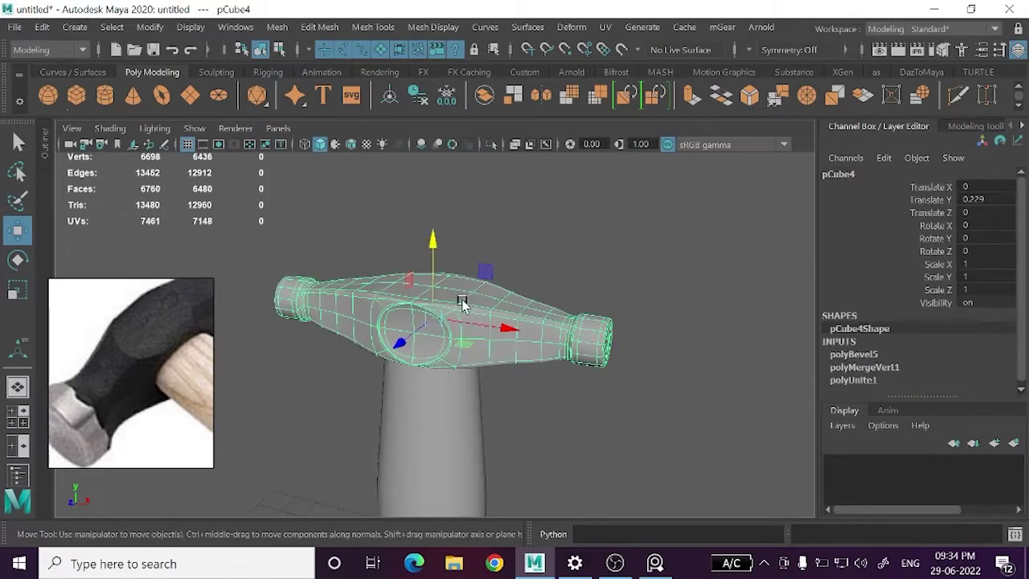
pyautogui.click(598, 321)
pyautogui.keyDown('alt'); pyautogui.moveTo(597, 321); pyautogui.dragTo(620, 317); pyautogui.keyUp('alt')
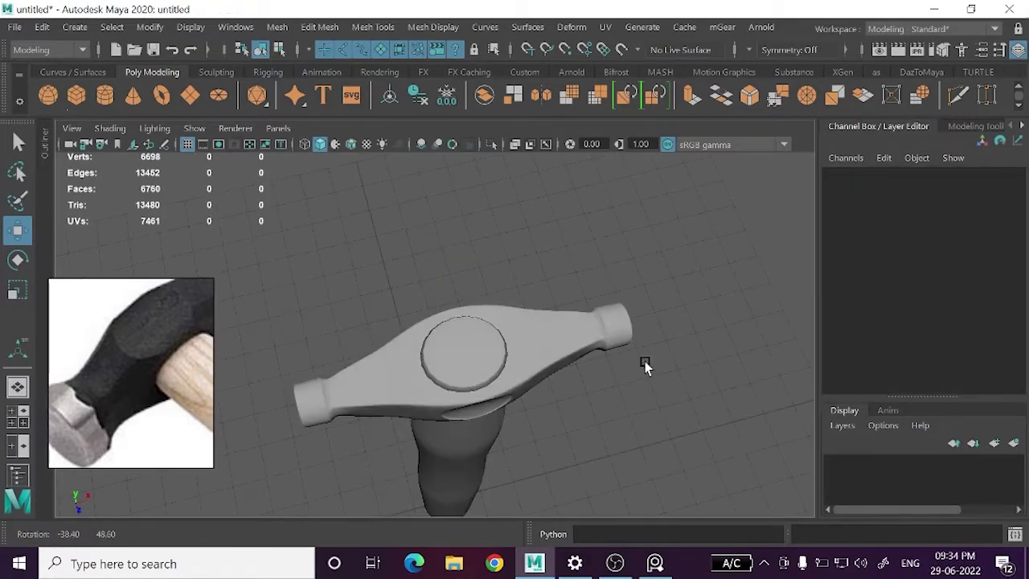
pyautogui.scroll(-5, 591, 377)
pyautogui.scroll(2, 546, 349)
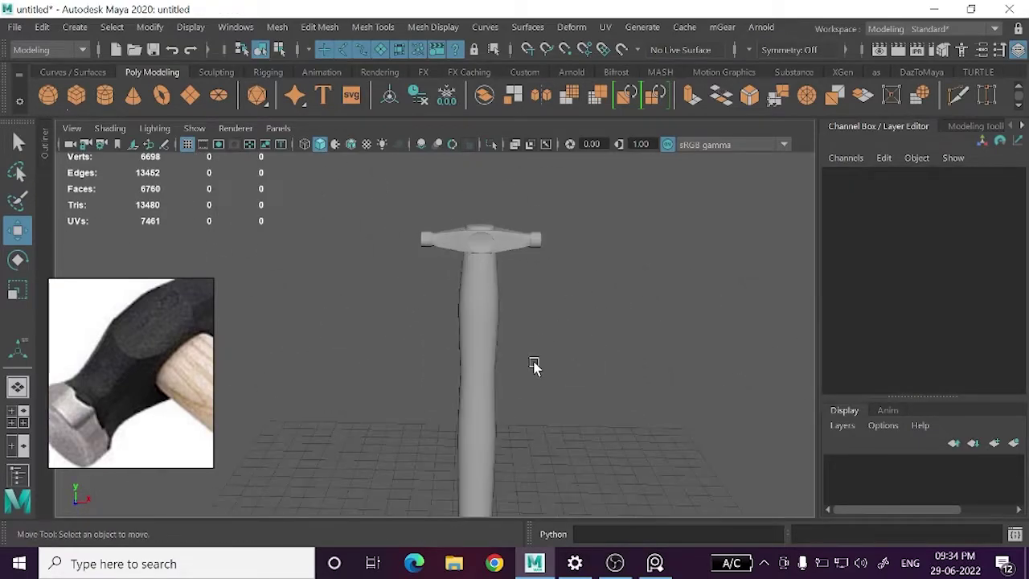
pyautogui.scroll(3, 473, 335)
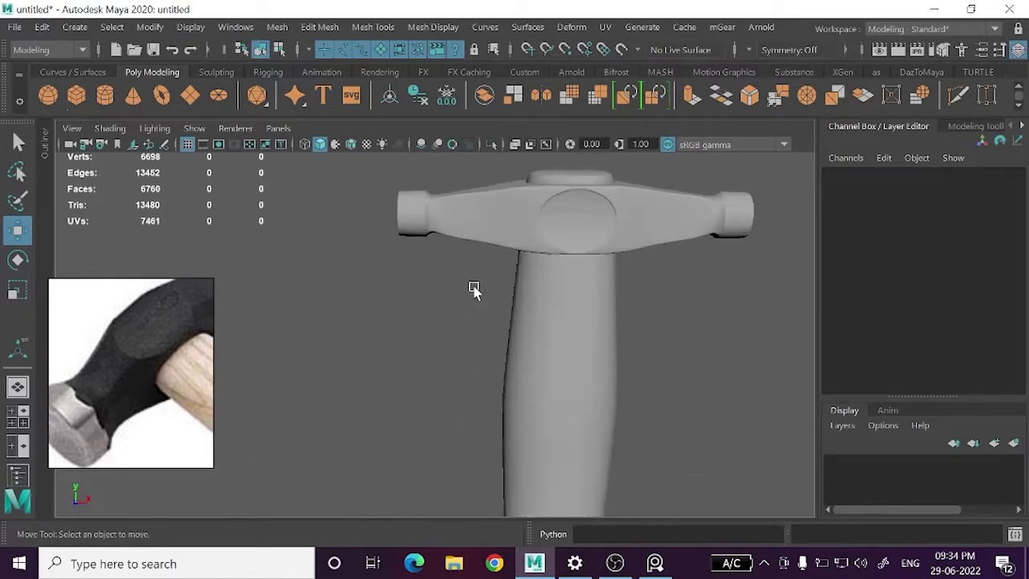
pyautogui.scroll(3, 473, 289)
pyautogui.scroll(3, 453, 321)
pyautogui.scroll(3, 450, 348)
pyautogui.keyDown('alt'); pyautogui.moveTo(473, 335); pyautogui.dragTo(468, 363); pyautogui.keyUp('alt')
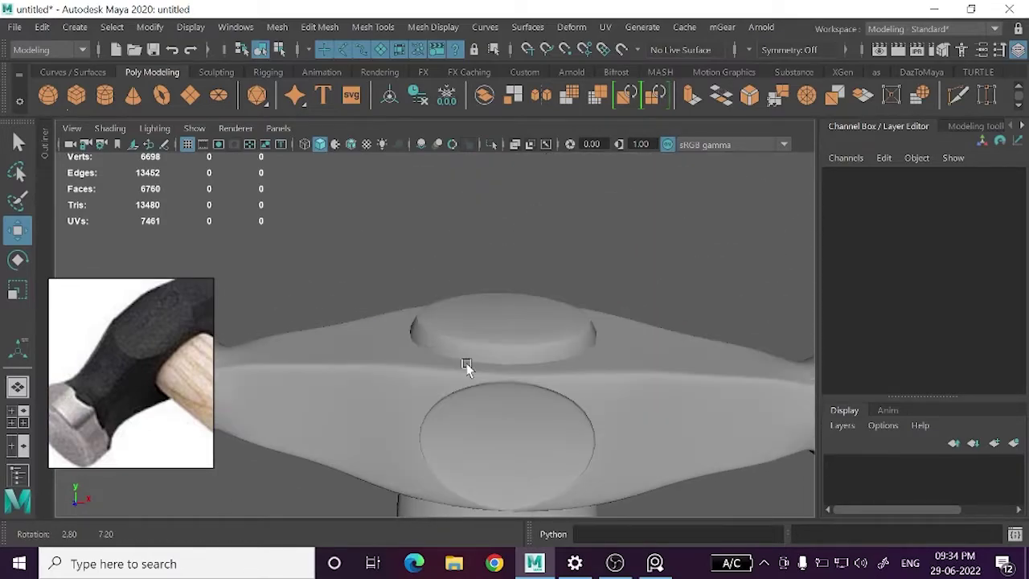
pyautogui.click(609, 356)
pyautogui.keyDown('alt'); pyautogui.moveTo(614, 386); pyautogui.dragTo(609, 396); pyautogui.keyUp('alt')
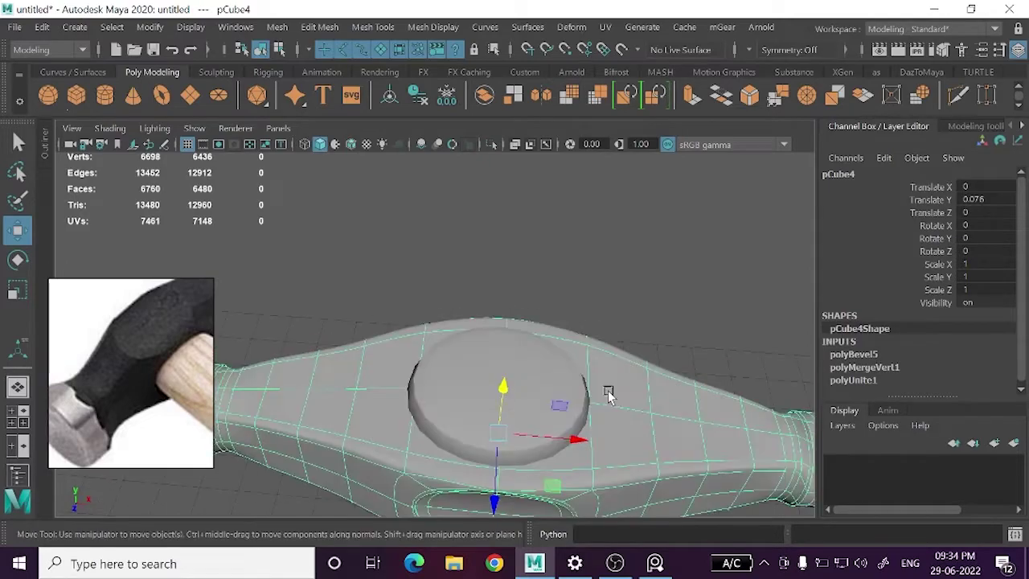
pyautogui.moveTo(509, 177)
pyautogui.keyDown('alt'); pyautogui.mouseDown()
pyautogui.moveTo(558, 340)
pyautogui.moveTo(576, 298)
pyautogui.mouseUp(); pyautogui.keyUp('alt')
# - Select the four middle faces on one side of the hammer head in the side view
pyautogui.press('1')
pyautogui.rightClick(584, 128)
pyautogui.click(585, 174)
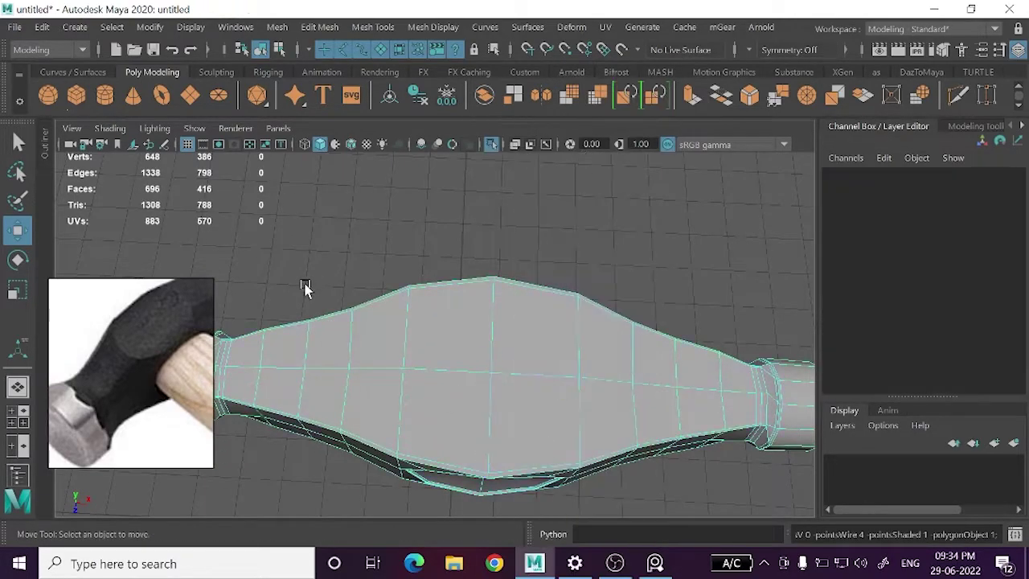
pyautogui.press('space')
pyautogui.click(340, 260)
pyautogui.press('space')
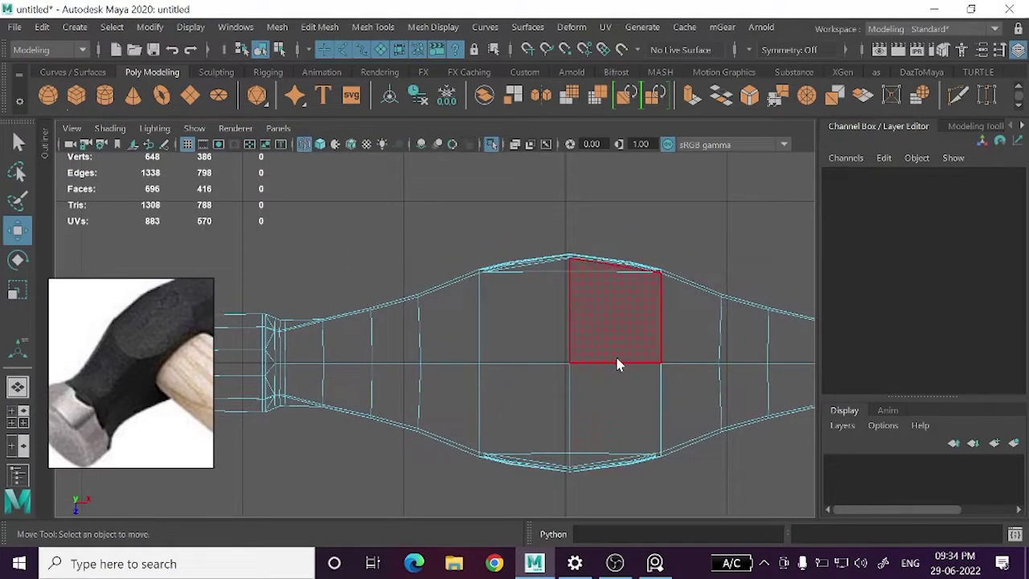
pyautogui.moveTo(616, 188); pyautogui.dragTo(616, 168, button='right')
pyautogui.moveTo(588, 321); pyautogui.dragTo(531, 338)
pyautogui.keyDown('shift'); pyautogui.click(529, 390); pyautogui.keyUp('shift')
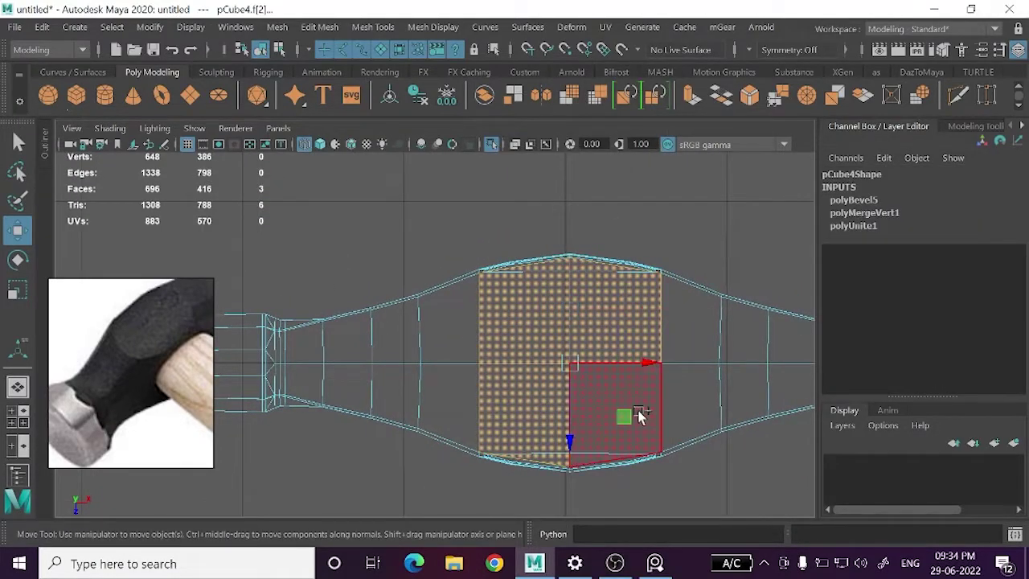
pyautogui.keyDown('shift'); pyautogui.click(641, 415); pyautogui.keyUp('shift')
pyautogui.press('space')
# - Add the matching faces on the opposite side and extrude them as an inset with offset 0.17
pyautogui.keyDown('alt'); pyautogui.moveTo(700, 315); pyautogui.dragTo(700, 351); pyautogui.keyUp('alt')
pyautogui.scroll(3, 571, 352)
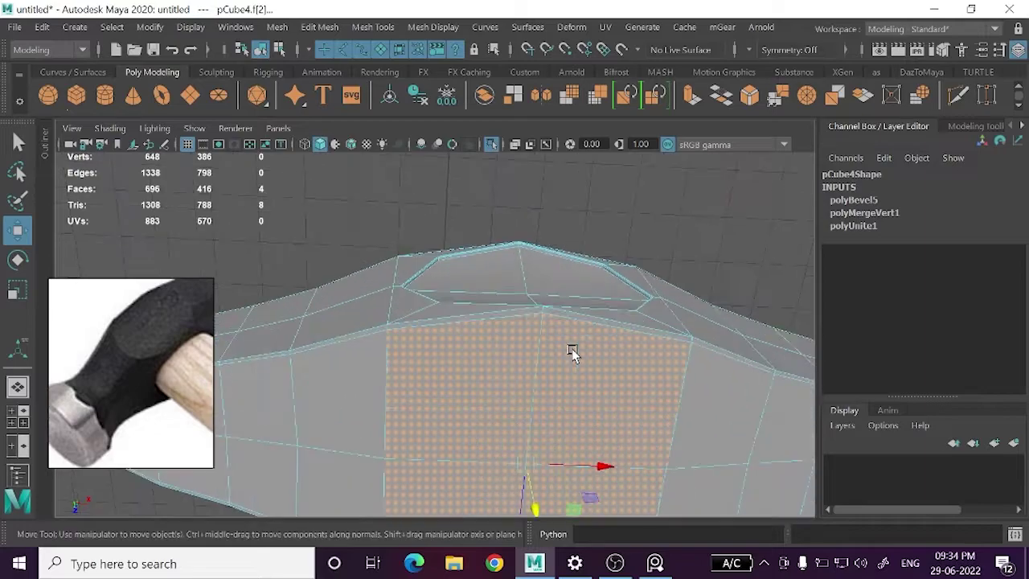
pyautogui.moveTo(571, 352)
pyautogui.keyDown('alt'); pyautogui.mouseDown()
pyautogui.moveTo(540, 314)
pyautogui.moveTo(598, 311)
pyautogui.moveTo(581, 242)
pyautogui.moveTo(554, 200)
pyautogui.mouseUp(); pyautogui.keyUp('alt')
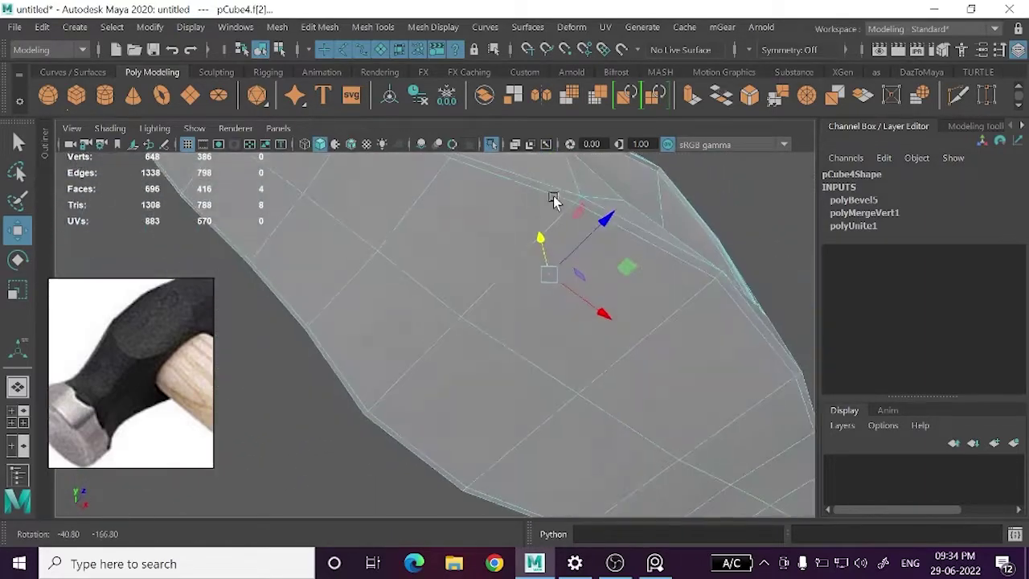
pyautogui.keyDown('shift'); pyautogui.click(579, 319); pyautogui.keyUp('shift')
pyautogui.keyDown('shift'); pyautogui.click(568, 436); pyautogui.keyUp('shift')
pyautogui.keyDown('shift'); pyautogui.click(737, 356); pyautogui.keyUp('shift')
pyautogui.scroll(-3, 812, 328)
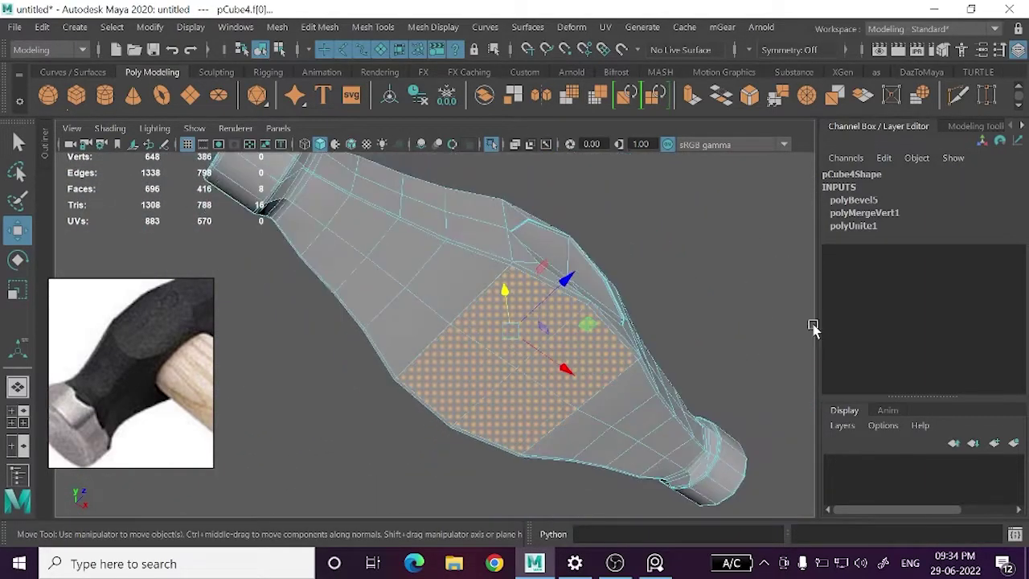
pyautogui.moveTo(812, 328)
pyautogui.keyDown('alt'); pyautogui.mouseDown()
pyautogui.moveTo(576, 401)
pyautogui.moveTo(643, 425)
pyautogui.moveTo(751, 378)
pyautogui.moveTo(653, 430)
pyautogui.mouseUp(); pyautogui.keyUp('alt')
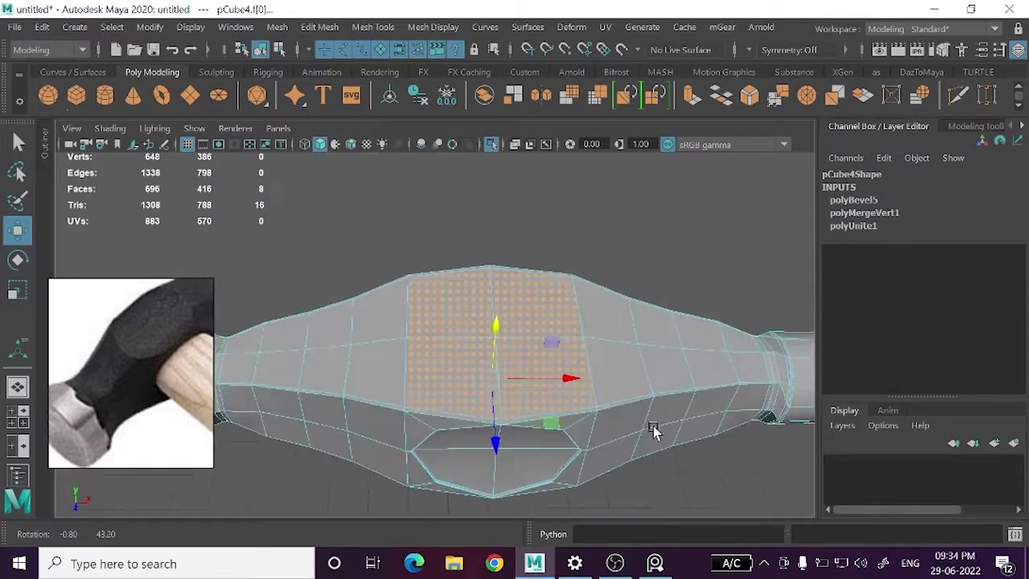
pyautogui.scroll(3, 483, 391)
pyautogui.moveTo(483, 390)
pyautogui.keyDown('alt'); pyautogui.mouseDown()
pyautogui.moveTo(581, 431)
pyautogui.moveTo(539, 390)
pyautogui.moveTo(540, 402)
pyautogui.mouseUp(); pyautogui.keyUp('alt')
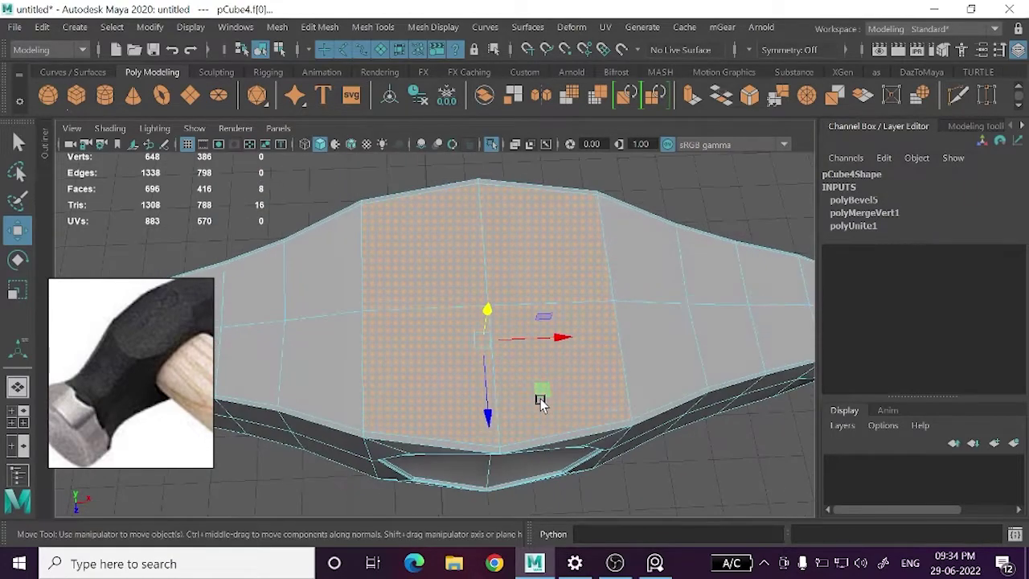
pyautogui.hotkey('ctrl', 'e')
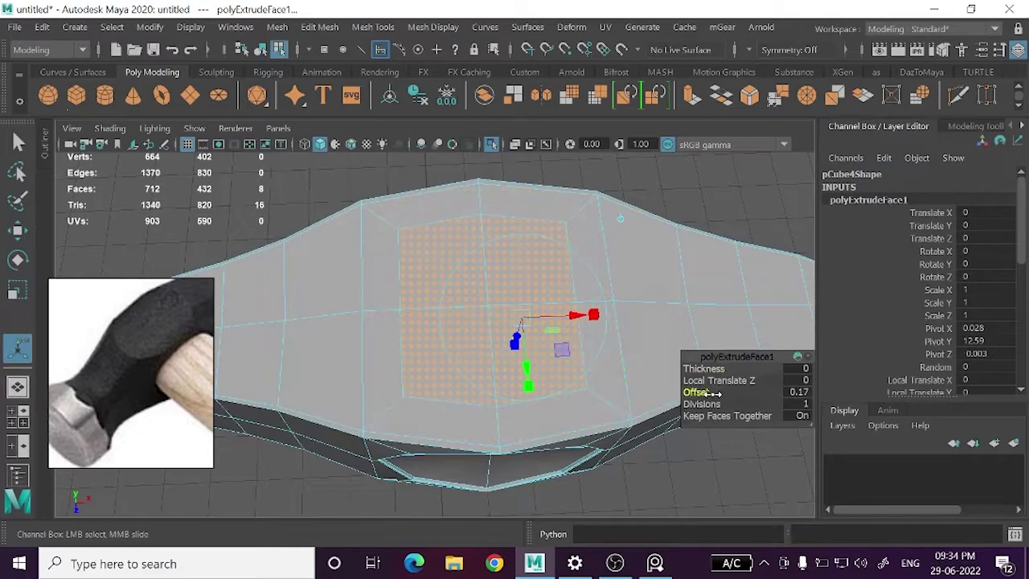
# - Circularize the inset faces and delete them to open a round hole
pyautogui.press('w')
pyautogui.keyDown('alt'); pyautogui.moveTo(703, 391); pyautogui.dragTo(669, 265); pyautogui.keyUp('alt')
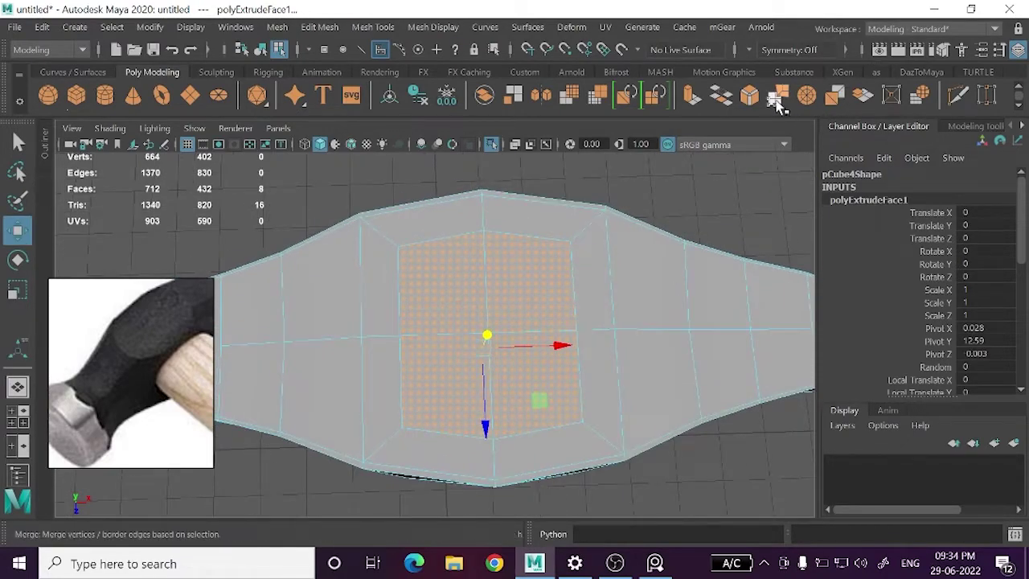
pyautogui.keyDown('shift'); pyautogui.moveTo(691, 264); pyautogui.dragTo(626, 319, button='right'); pyautogui.keyUp('shift')
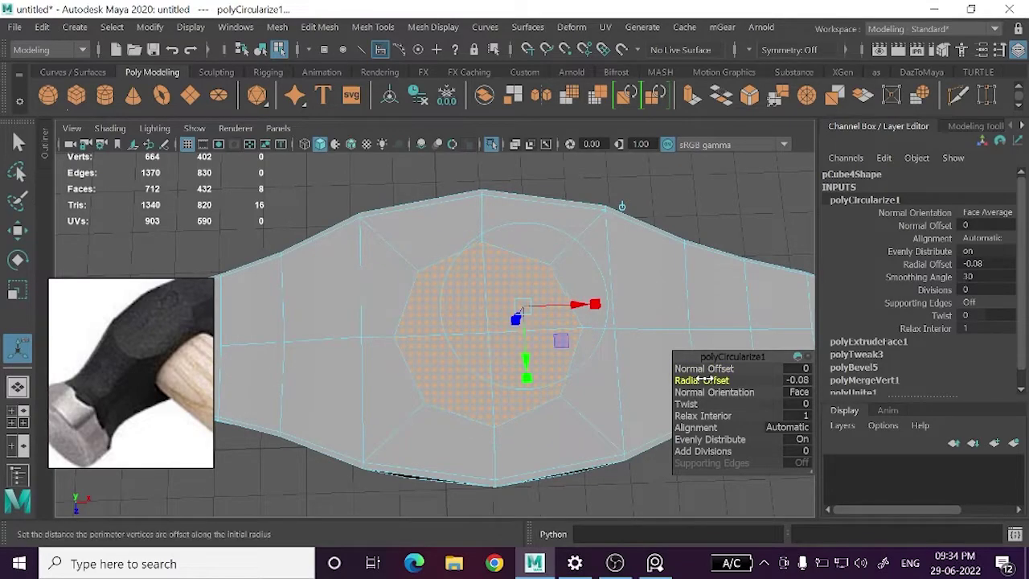
pyautogui.press('w')
pyautogui.press('Delete')
pyautogui.moveTo(508, 368)
pyautogui.keyDown('alt'); pyautogui.mouseDown()
pyautogui.moveTo(552, 364)
pyautogui.moveTo(641, 238)
pyautogui.moveTo(684, 233)
pyautogui.moveTo(657, 253)
pyautogui.moveTo(592, 260)
pyautogui.moveTo(555, 336)
pyautogui.mouseUp(); pyautogui.keyUp('alt')
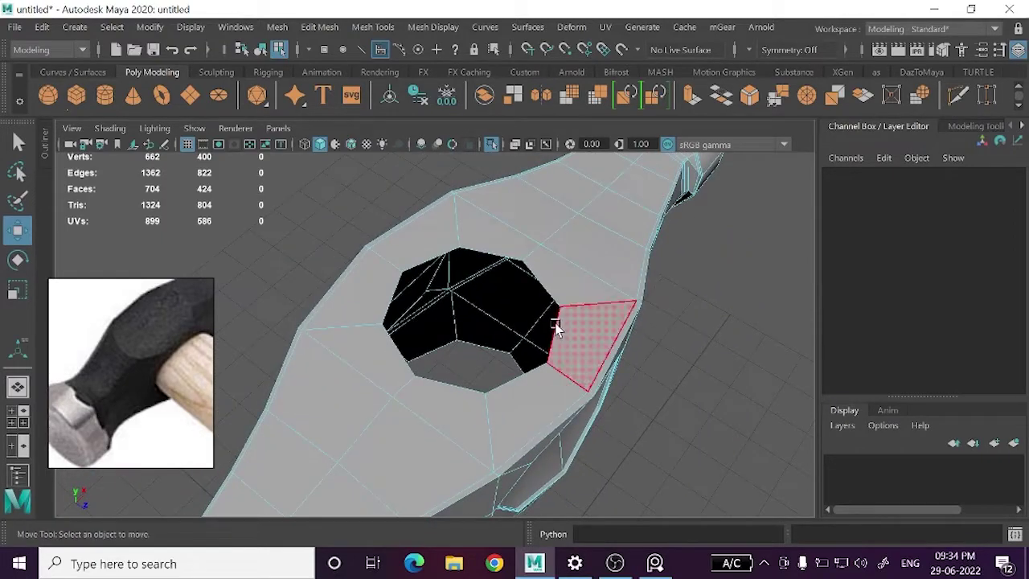
# - Select both hole border loops and bridge them into the hole's inner walls
pyautogui.moveTo(555, 325); pyautogui.dragTo(551, 86, button='right')
pyautogui.keyDown('alt'); pyautogui.moveTo(563, 201); pyautogui.dragTo(560, 345); pyautogui.keyUp('alt')
pyautogui.doubleClick(561, 345)
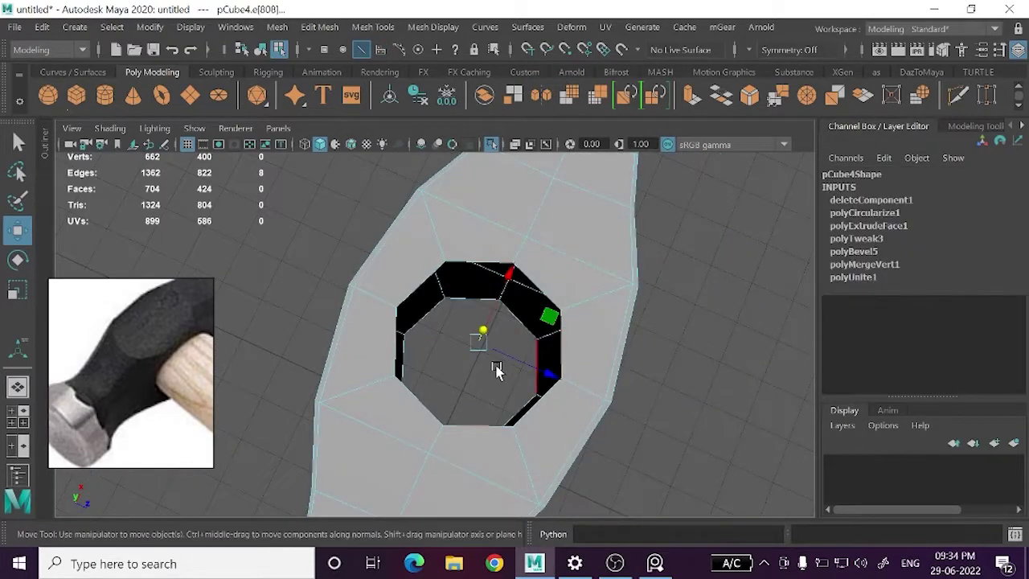
pyautogui.keyDown('alt'); pyautogui.moveTo(496, 369); pyautogui.dragTo(528, 386); pyautogui.keyUp('alt')
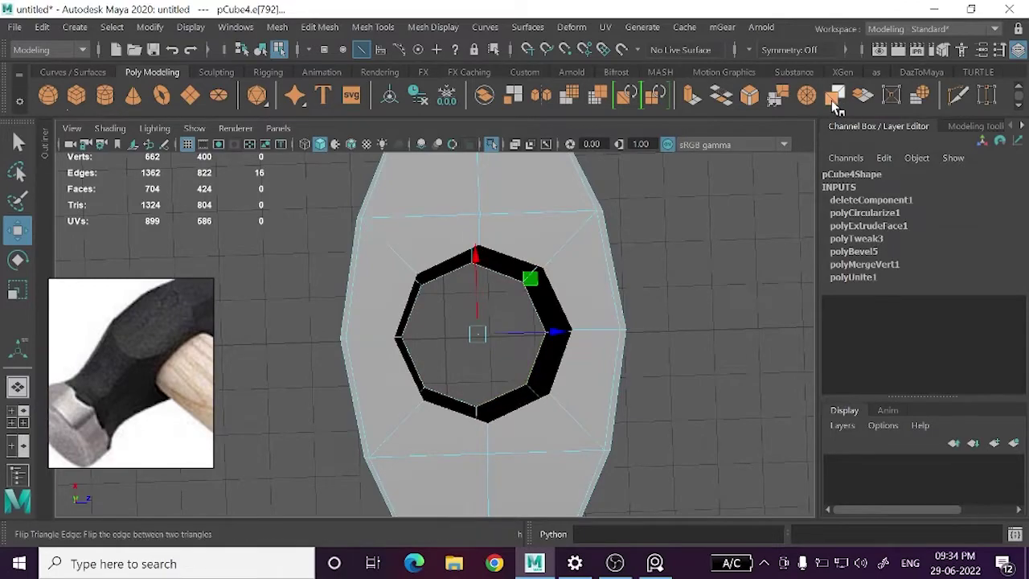
pyautogui.click(722, 97)
pyautogui.press('w')
pyautogui.moveTo(696, 427)
pyautogui.keyDown('alt'); pyautogui.mouseDown()
pyautogui.moveTo(696, 349)
pyautogui.moveTo(603, 363)
pyautogui.mouseUp(); pyautogui.keyUp('alt')
# - Bevel both rim edge loops of the hole with 2 segments at 0.18, then reselect the head
pyautogui.rightClick(628, 257)
pyautogui.moveTo(631, 253); pyautogui.dragTo(635, 99, button='right')
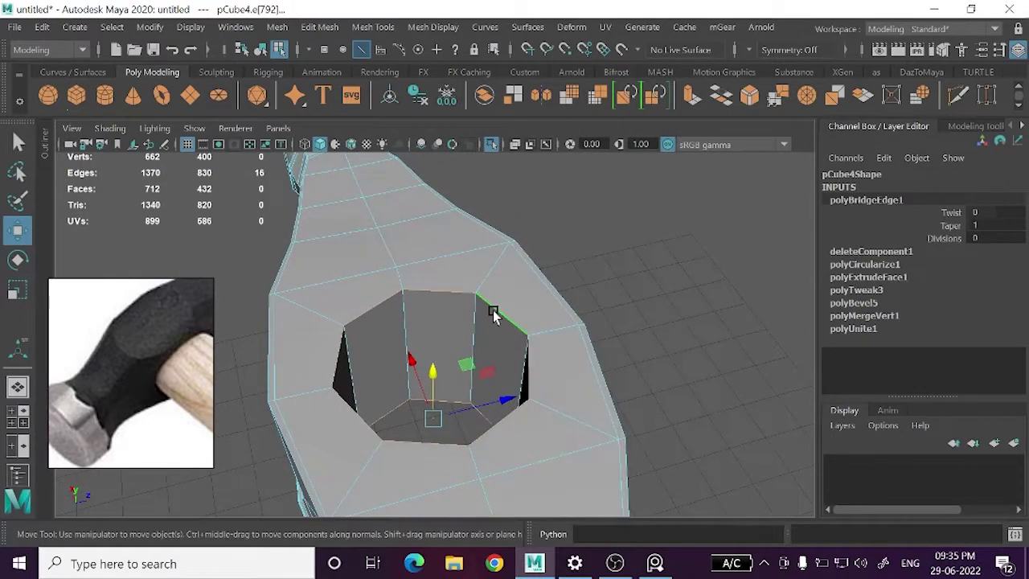
pyautogui.doubleClick(471, 344)
pyautogui.keyDown('shift'); pyautogui.doubleClick(456, 400); pyautogui.keyUp('shift')
pyautogui.press('f')
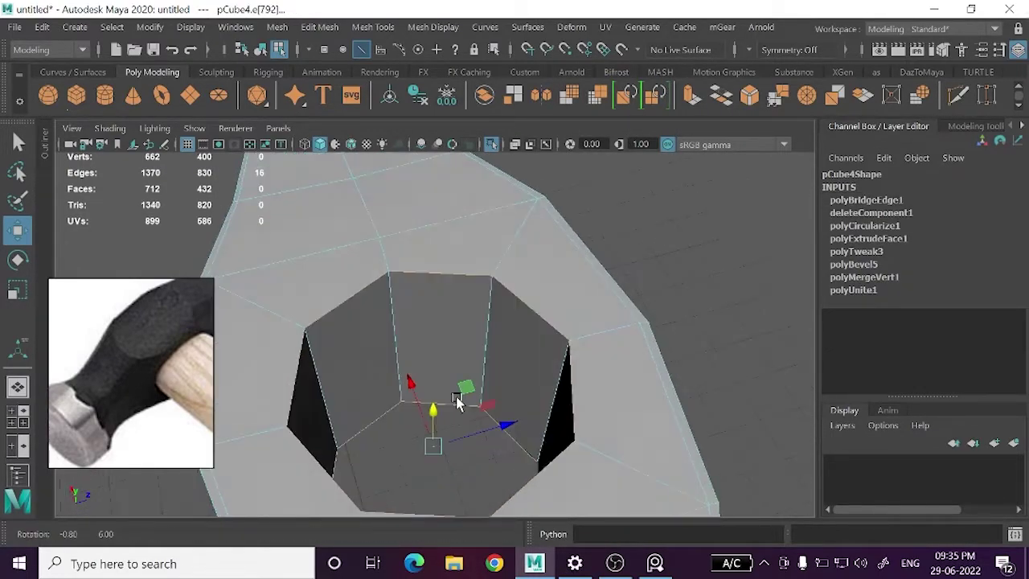
pyautogui.hotkey('ctrl', 'b')
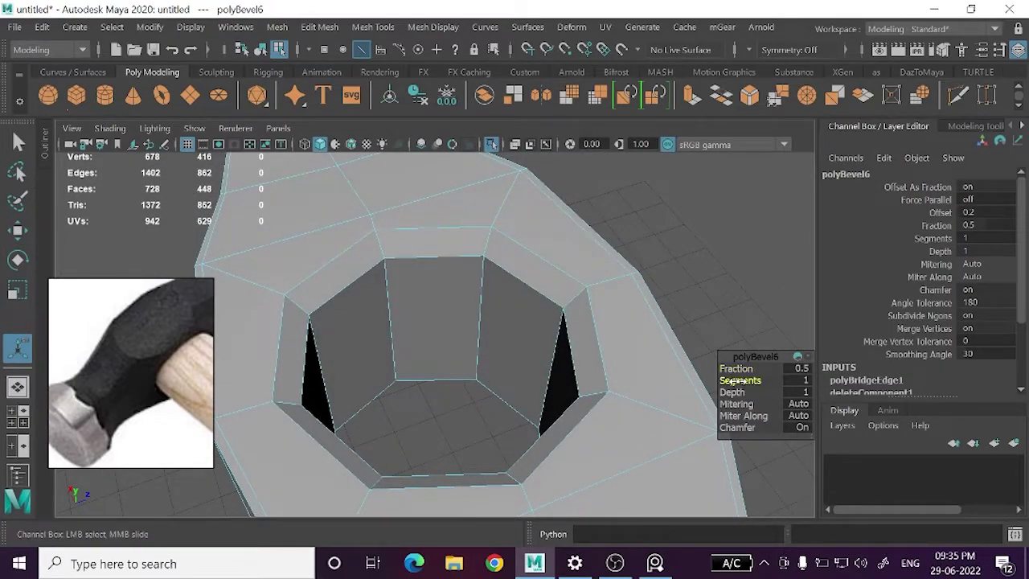
pyautogui.moveTo(738, 381)
pyautogui.mouseDown()
pyautogui.moveTo(579, 349)
pyautogui.moveTo(635, 248)
pyautogui.mouseUp()
pyautogui.press('w')
pyautogui.moveTo(634, 249); pyautogui.dragTo(700, 304, button='right')
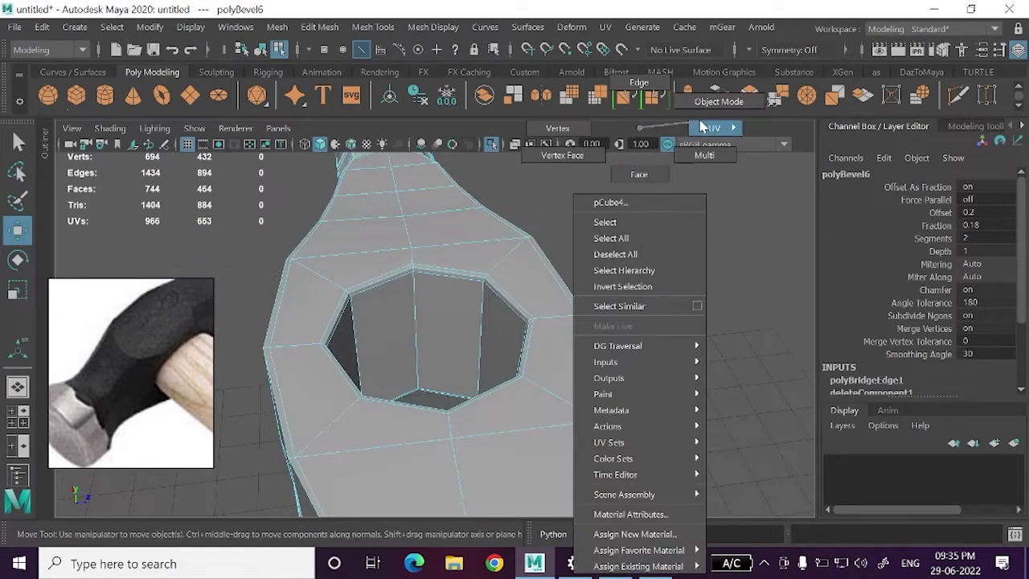
pyautogui.keyDown('alt'); pyautogui.moveTo(699, 304); pyautogui.dragTo(563, 328); pyautogui.keyUp('alt')
pyautogui.click(627, 379)
# - Thin the handle cylinder to Scale X 0.52 and Scale Z 0.473
pyautogui.press('3')
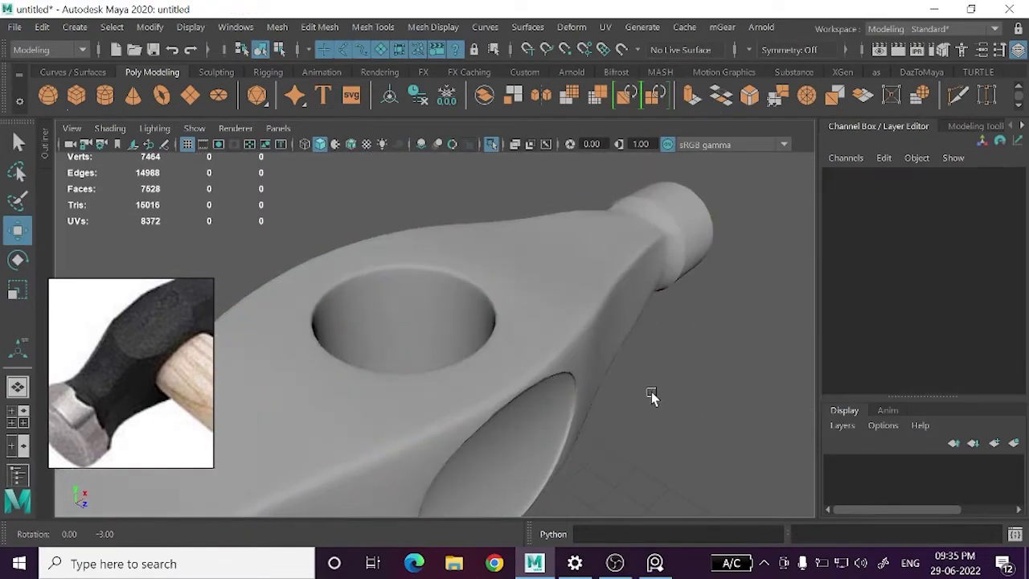
pyautogui.moveTo(652, 395)
pyautogui.keyDown('alt'); pyautogui.mouseDown()
pyautogui.moveTo(598, 393)
pyautogui.moveTo(520, 334)
pyautogui.mouseUp(); pyautogui.keyUp('alt')
pyautogui.moveTo(502, 209)
pyautogui.keyDown('alt'); pyautogui.mouseDown()
pyautogui.moveTo(512, 332)
pyautogui.moveTo(478, 382)
pyautogui.moveTo(481, 359)
pyautogui.mouseUp(); pyautogui.keyUp('alt')
pyautogui.click(480, 359)
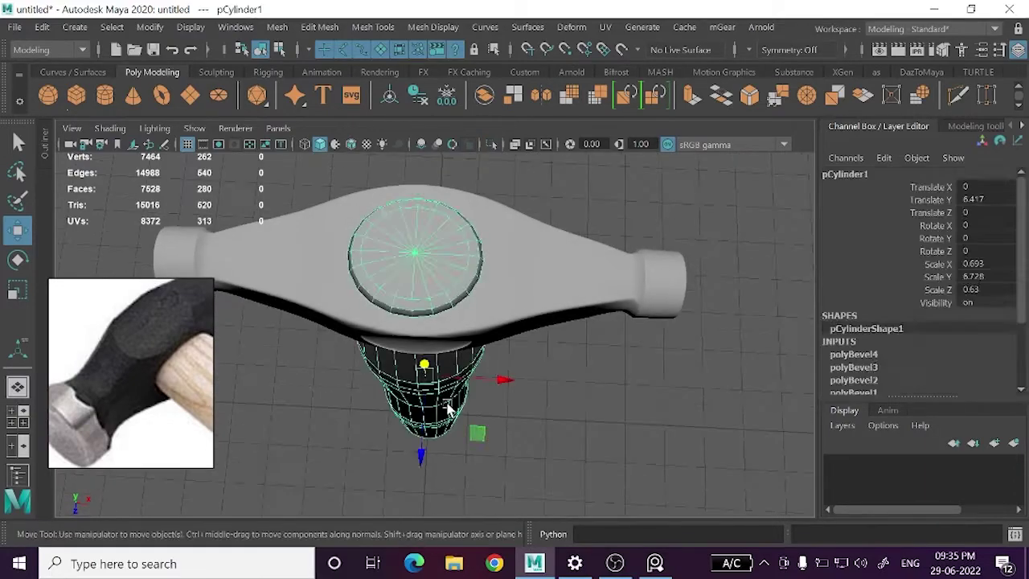
pyautogui.moveTo(464, 422); pyautogui.dragTo(470, 434)
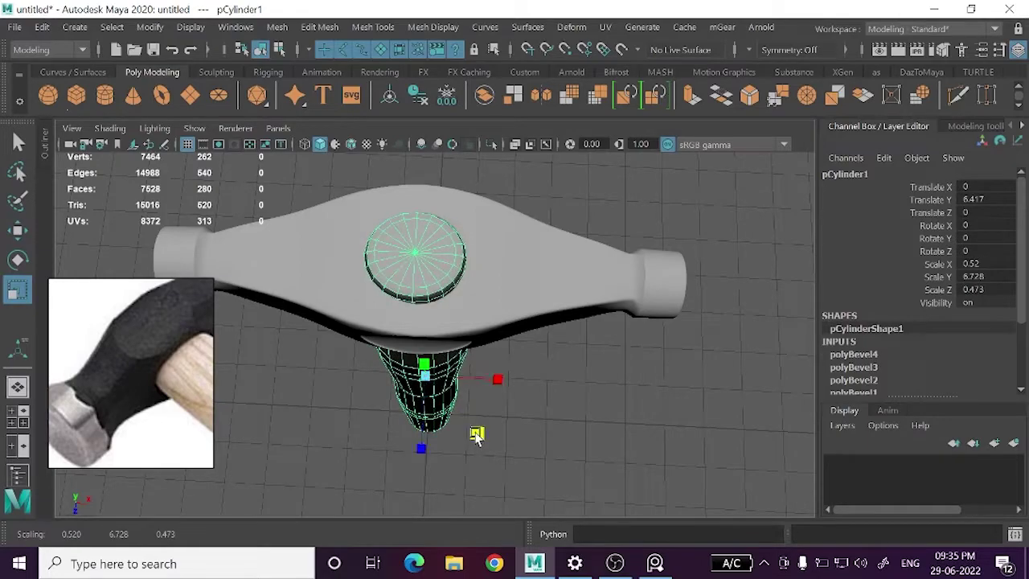
# - Shift the hammer head slightly along X to Translate X -0.027
pyautogui.press('w')
pyautogui.moveTo(475, 435)
pyautogui.keyDown('alt'); pyautogui.mouseDown()
pyautogui.moveTo(477, 350)
pyautogui.moveTo(497, 354)
pyautogui.moveTo(523, 281)
pyautogui.mouseUp(); pyautogui.keyUp('alt')
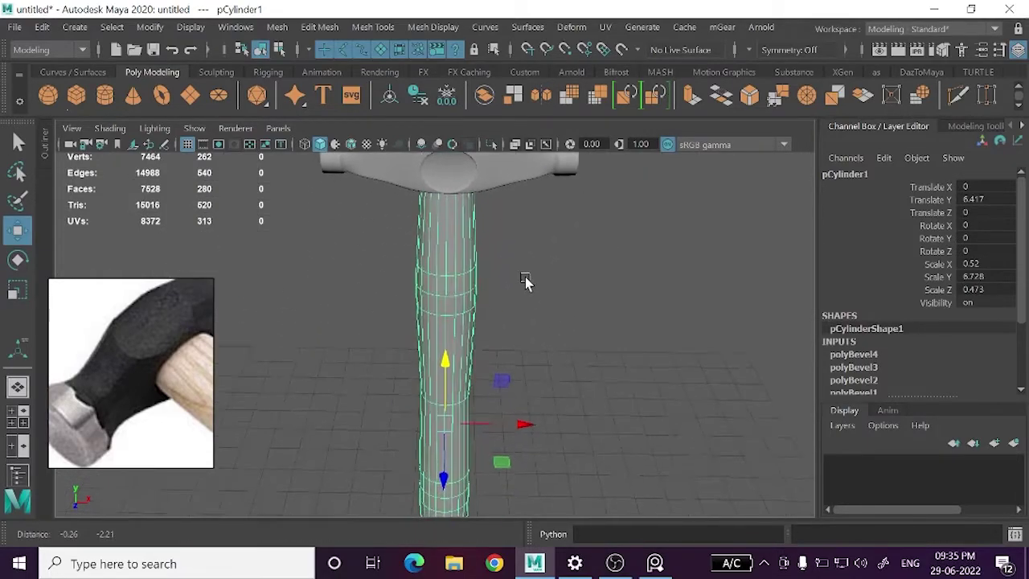
pyautogui.keyDown('alt'); pyautogui.moveTo(524, 280); pyautogui.dragTo(506, 335, button='right'); pyautogui.keyUp('alt')
pyautogui.keyDown('alt'); pyautogui.moveTo(506, 351); pyautogui.dragTo(455, 352); pyautogui.keyUp('alt')
pyautogui.scroll(3, 455, 351)
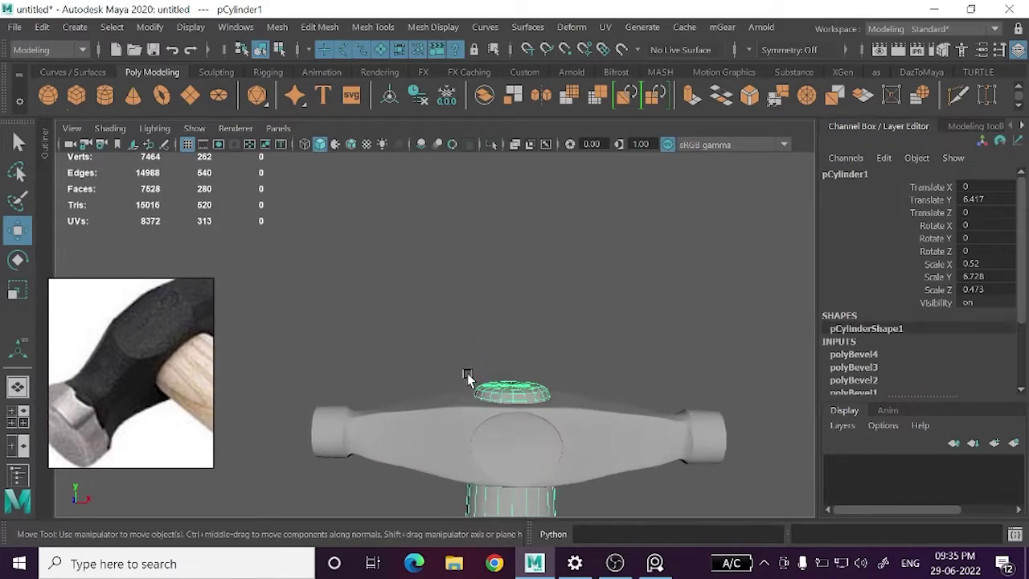
pyautogui.scroll(3, 466, 354)
pyautogui.press('space')
pyautogui.press('space')
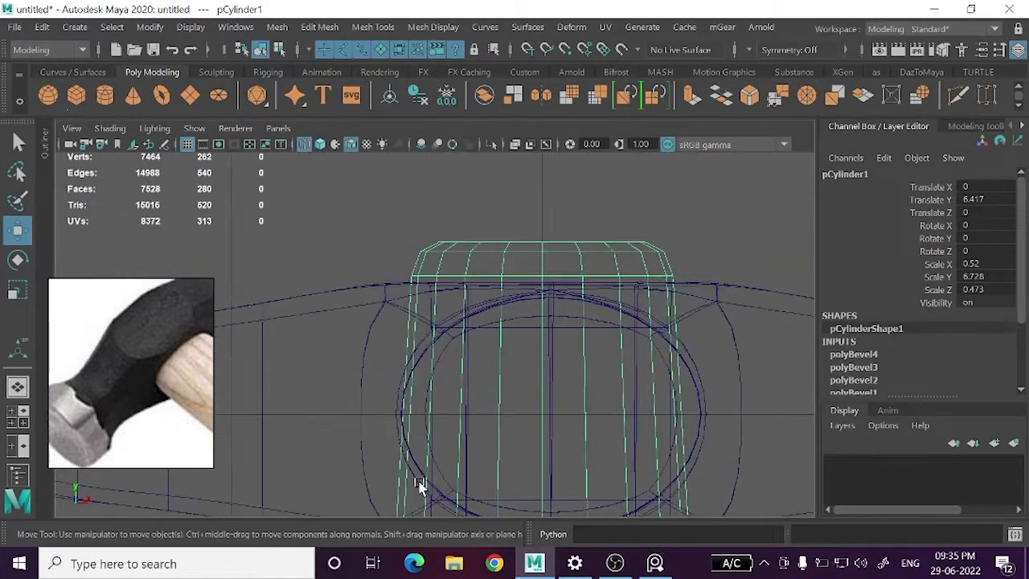
pyautogui.scroll(-3, 475, 407)
pyautogui.scroll(2, 533, 379)
pyautogui.scroll(2, 579, 338)
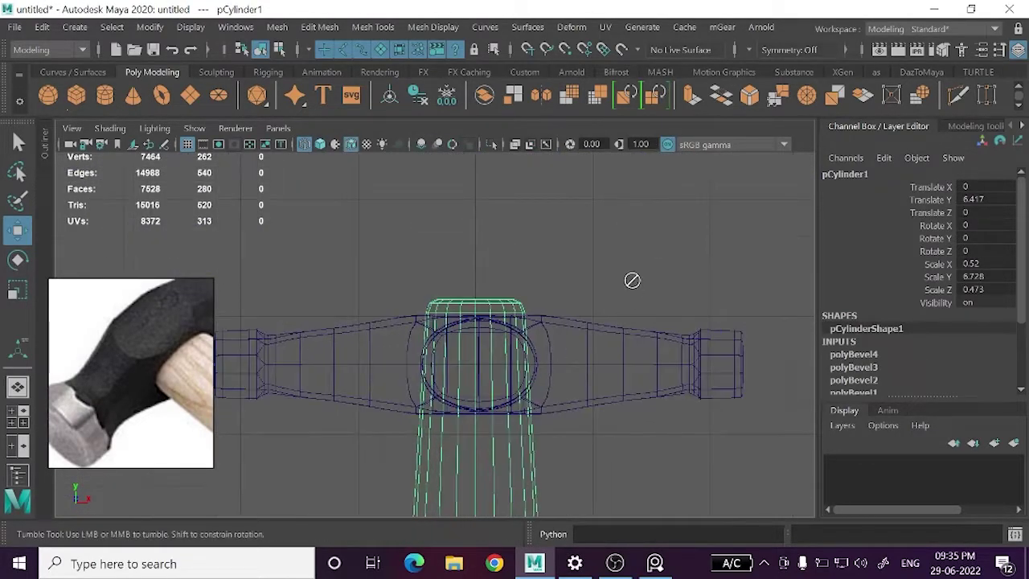
pyautogui.click(590, 401)
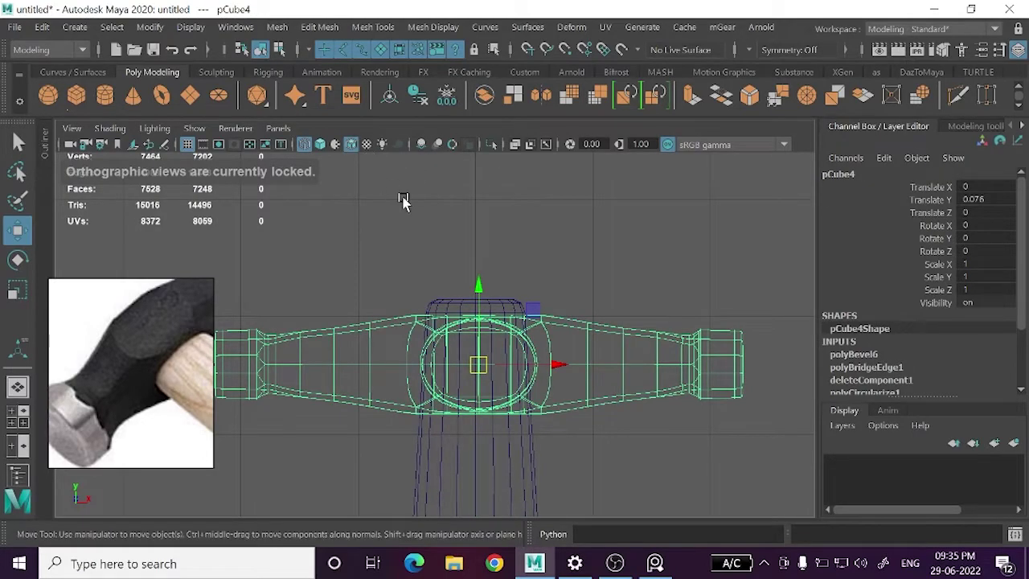
pyautogui.scroll(2, 499, 362)
pyautogui.scroll(2, 574, 424)
pyautogui.scroll(2, 497, 334)
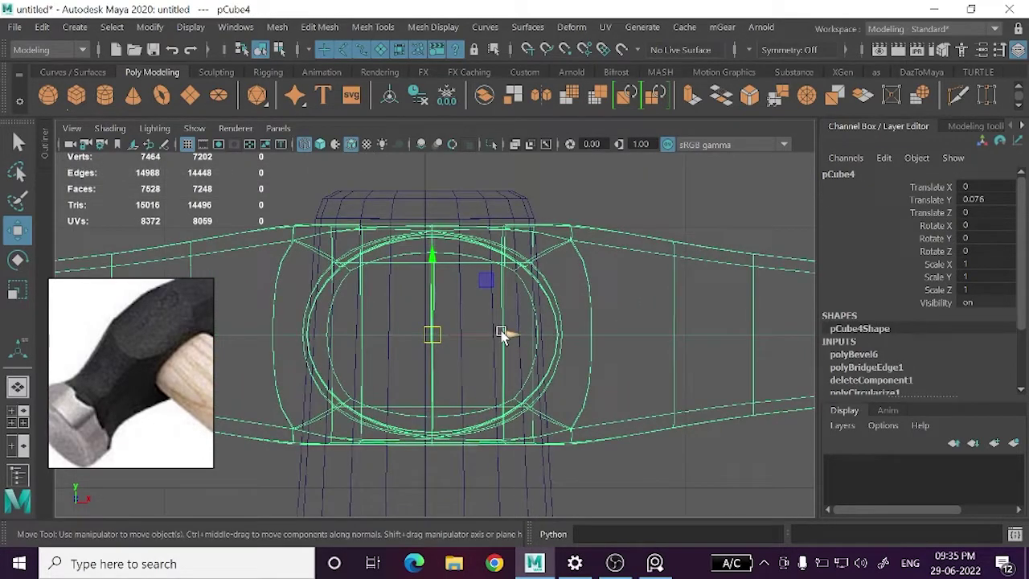
pyautogui.moveTo(500, 334); pyautogui.dragTo(494, 328)
pyautogui.scroll(-3, 493, 328)
pyautogui.scroll(-2, 494, 328)
# - Return to the perspective view, tumble around the hammer and reselect the head
pyautogui.press('space')
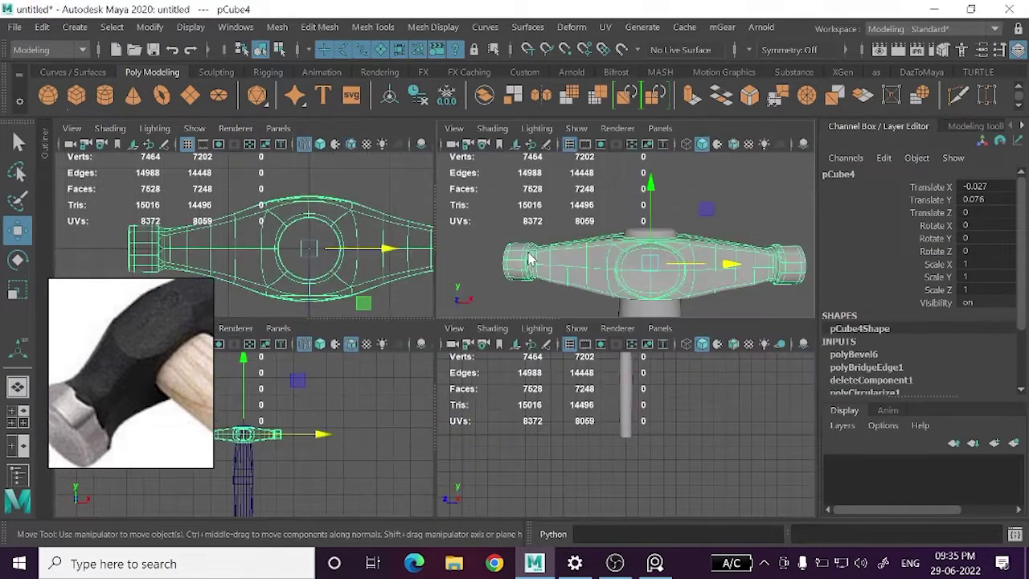
pyautogui.press('space')
pyautogui.click(574, 294)
pyautogui.scroll(3, 602, 328)
pyautogui.moveTo(602, 328)
pyautogui.keyDown('alt'); pyautogui.mouseDown()
pyautogui.moveTo(581, 225)
pyautogui.moveTo(478, 416)
pyautogui.moveTo(471, 260)
pyautogui.moveTo(482, 321)
pyautogui.moveTo(494, 322)
pyautogui.moveTo(488, 308)
pyautogui.mouseUp(); pyautogui.keyUp('alt')
pyautogui.click(482, 341)
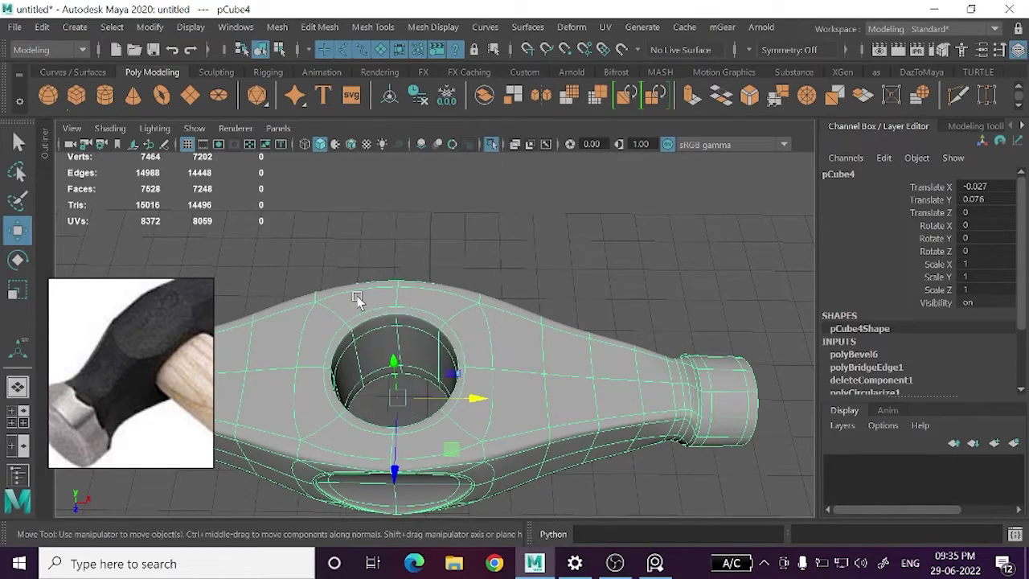
# - Isolate the hammer head in top view and select the inner octagon vertices around the hole
pyautogui.press('space')
pyautogui.press('space')
pyautogui.hotkey('ctrl', '1')
pyautogui.keyDown('alt'); pyautogui.moveTo(483, 329); pyautogui.dragTo(475, 347, button='middle'); pyautogui.keyUp('alt')
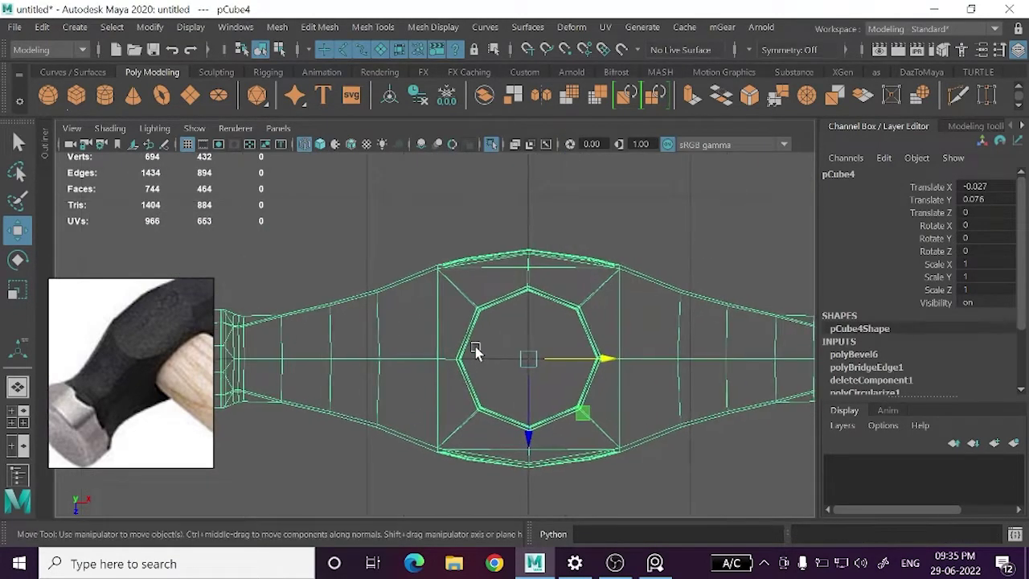
pyautogui.moveTo(414, 183); pyautogui.dragTo(412, 162, button='right')
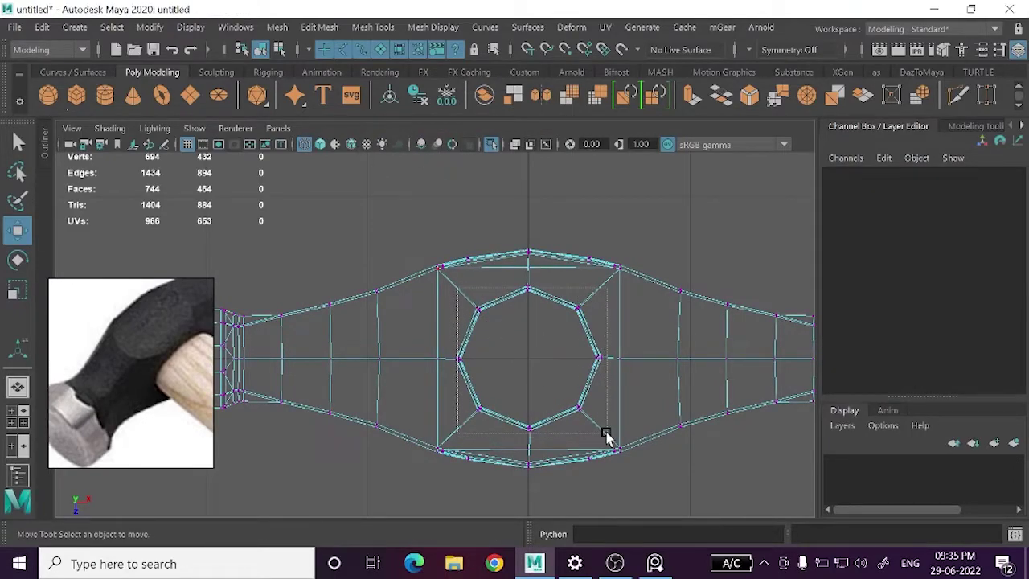
pyautogui.moveTo(457, 288); pyautogui.dragTo(606, 432)
# - Scale the selected octagon rim vertices along Z to 0.889
pyautogui.scroll(5, 593, 391)
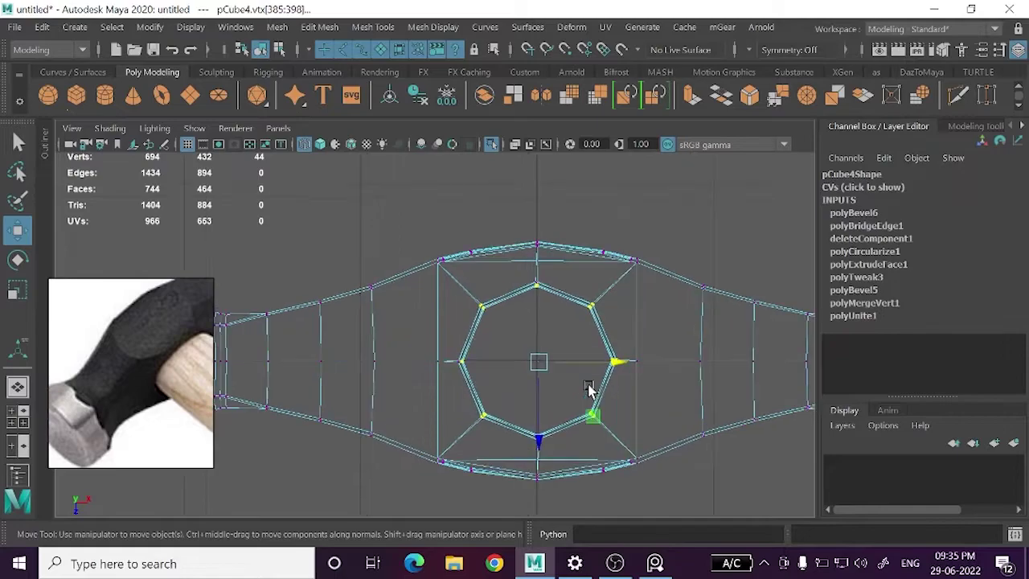
pyautogui.scroll(3, 554, 388)
pyautogui.scroll(2, 475, 409)
pyautogui.scroll(2, 558, 462)
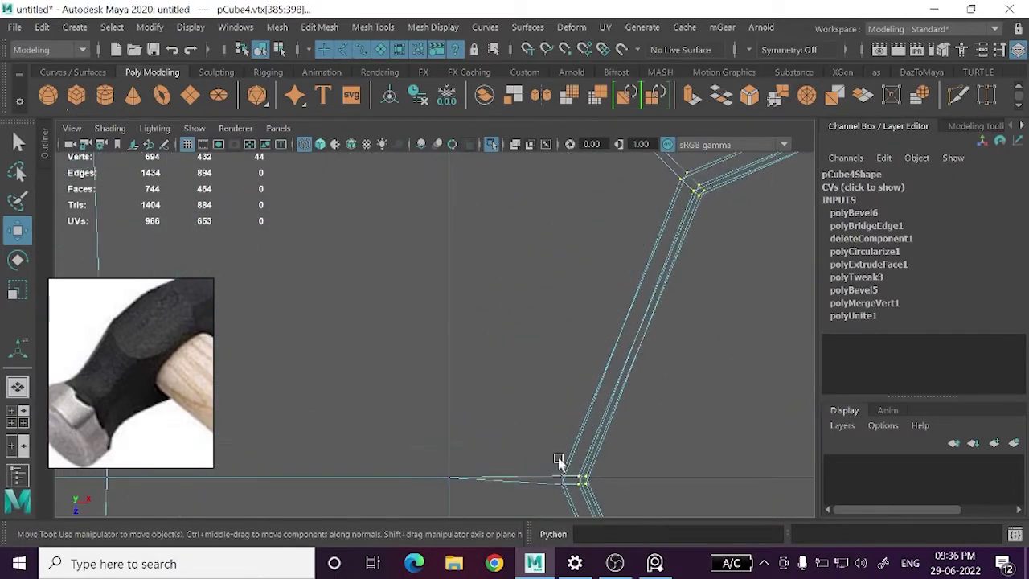
pyautogui.scroll(2, 493, 379)
pyautogui.scroll(-3, 619, 321)
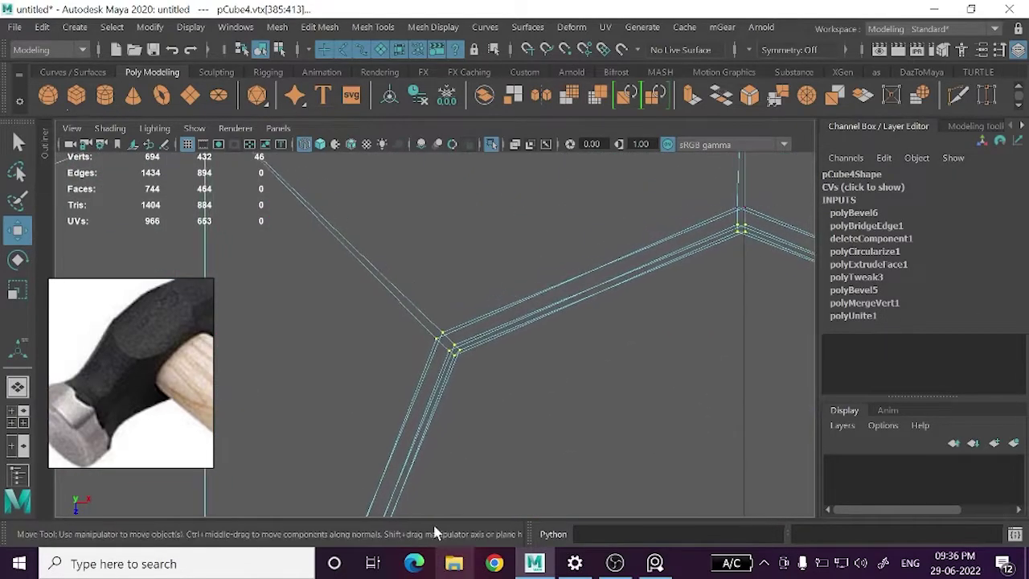
pyautogui.keyDown('alt'); pyautogui.moveTo(664, 349); pyautogui.dragTo(466, 261, button='middle'); pyautogui.keyUp('alt')
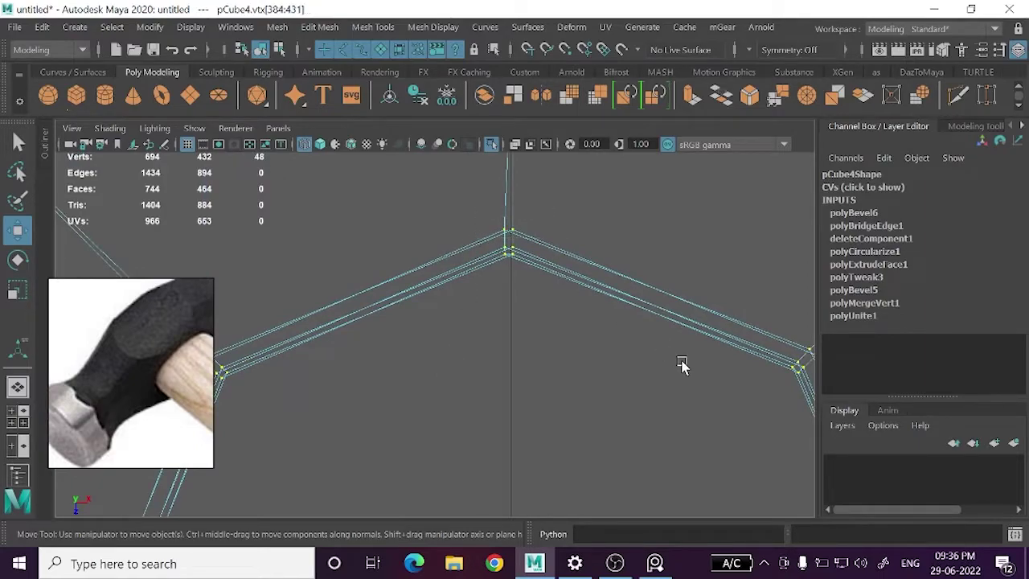
pyautogui.keyDown('alt'); pyautogui.moveTo(681, 365); pyautogui.dragTo(475, 304, button='middle'); pyautogui.keyUp('alt')
pyautogui.scroll(-2, 613, 300)
pyautogui.press('f')
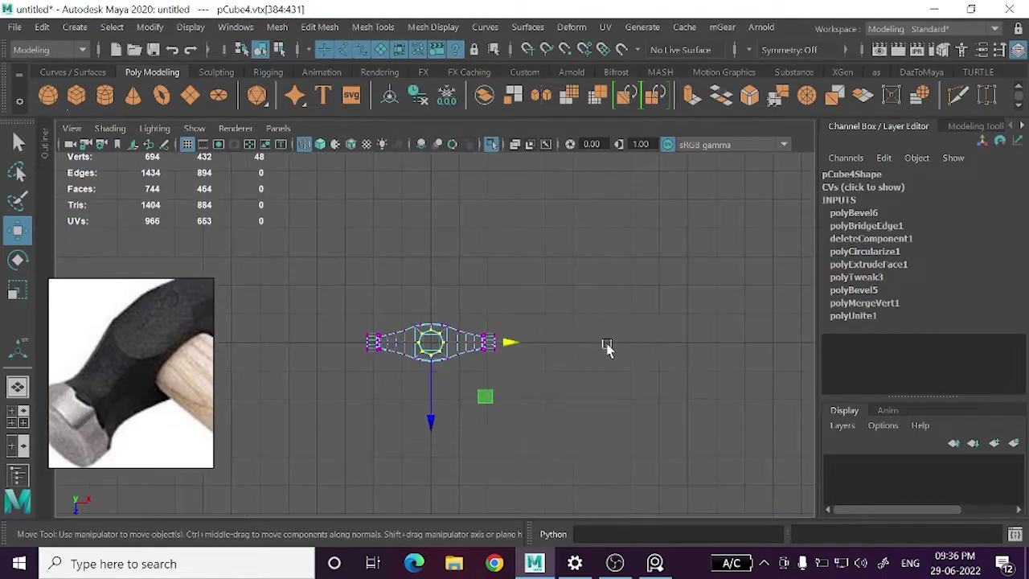
pyautogui.scroll(1, 426, 354)
pyautogui.scroll(1, 435, 360)
pyautogui.scroll(3, 435, 359)
pyautogui.scroll(2, 691, 429)
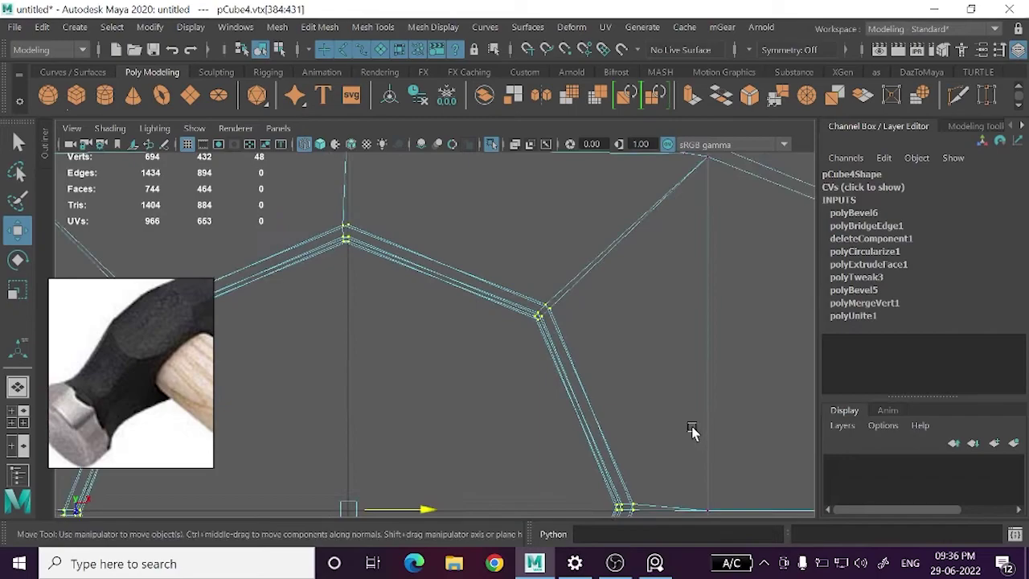
pyautogui.scroll(1, 643, 391)
pyautogui.scroll(1, 606, 412)
pyautogui.scroll(1, 591, 426)
pyautogui.keyDown('alt'); pyautogui.moveTo(574, 441); pyautogui.dragTo(684, 264, button='middle'); pyautogui.keyUp('alt')
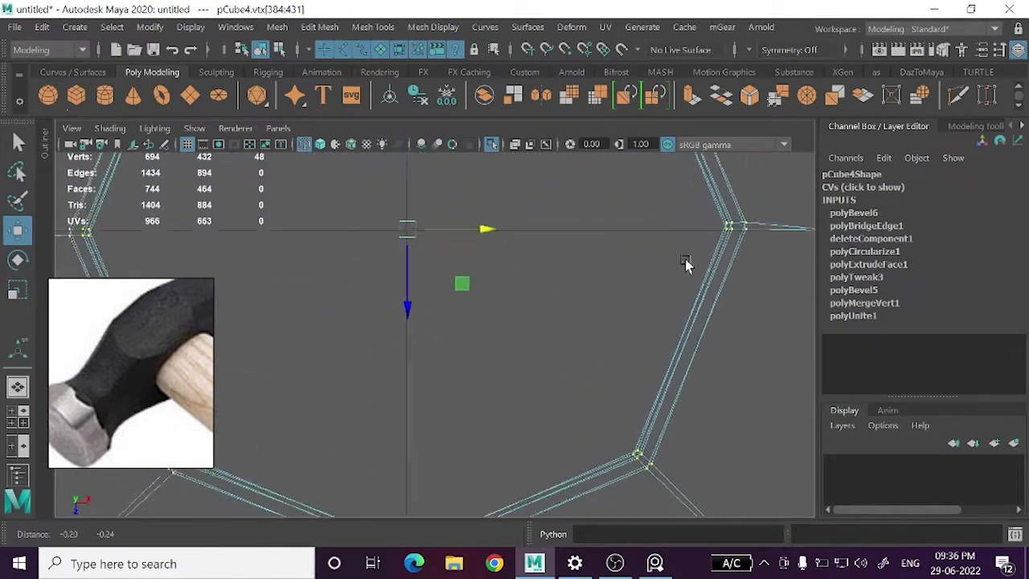
pyautogui.scroll(-1, 643, 281)
pyautogui.scroll(-1, 603, 318)
pyautogui.keyDown('alt'); pyautogui.moveTo(583, 337); pyautogui.dragTo(607, 436, button='middle'); pyautogui.keyUp('alt')
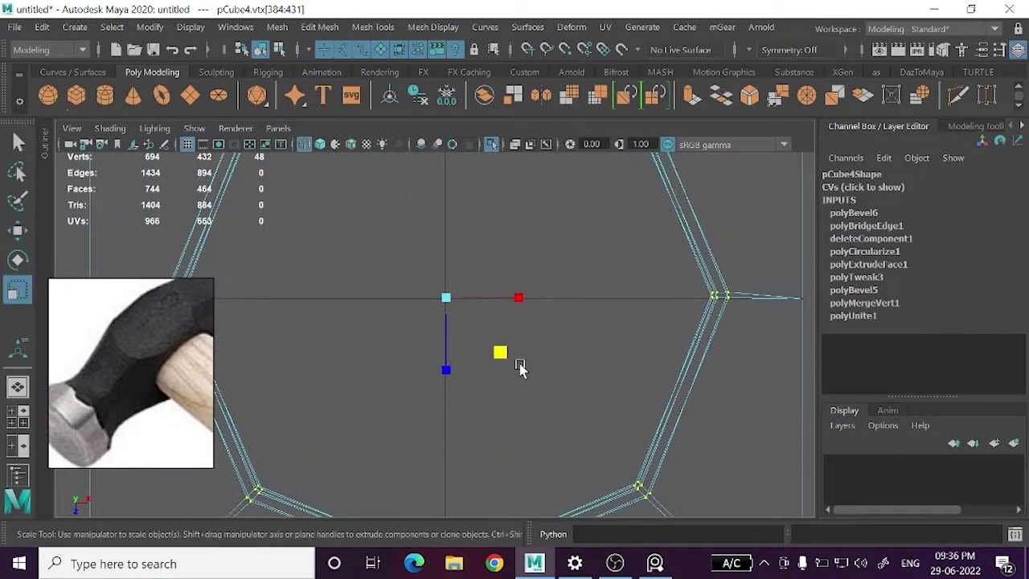
pyautogui.scroll(-4, 521, 367)
pyautogui.scroll(2, 427, 370)
pyautogui.scroll(2, 441, 368)
pyautogui.moveTo(442, 367); pyautogui.dragTo(440, 359, button='middle')
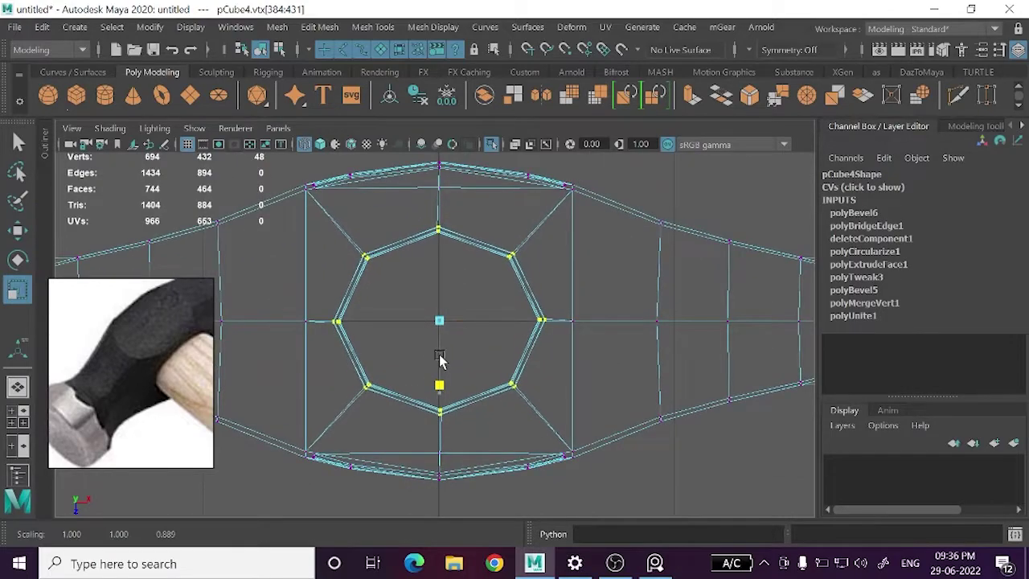
# - Return to the perspective view, preview the head smoothed and deselect it
pyautogui.press('space')
pyautogui.press('space')
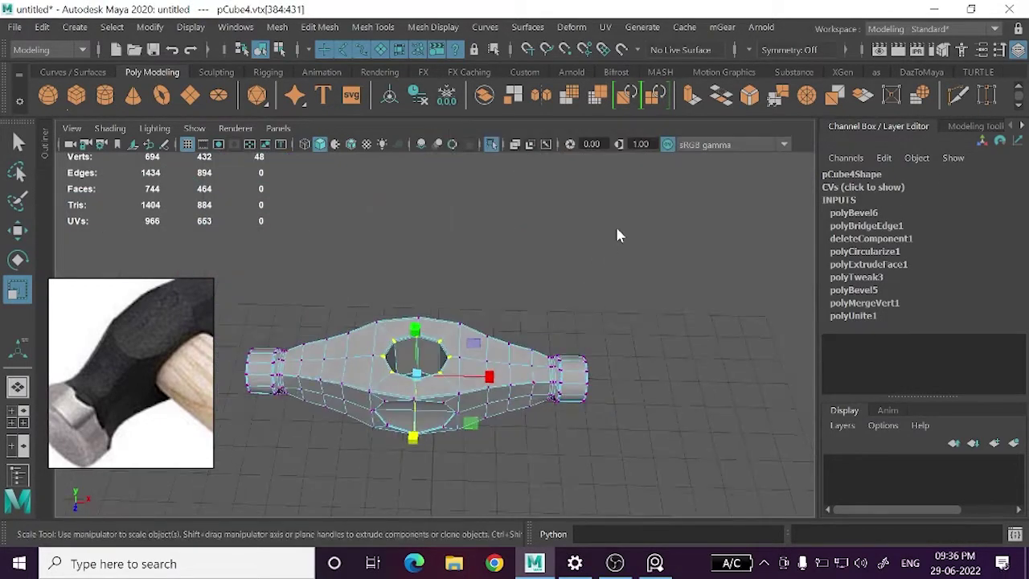
pyautogui.press('3')
pyautogui.click(504, 340)
pyautogui.click(555, 386)
# - Raise the handle pCylinder1 slightly along Y to Translate Y 6.575
pyautogui.click(531, 375)
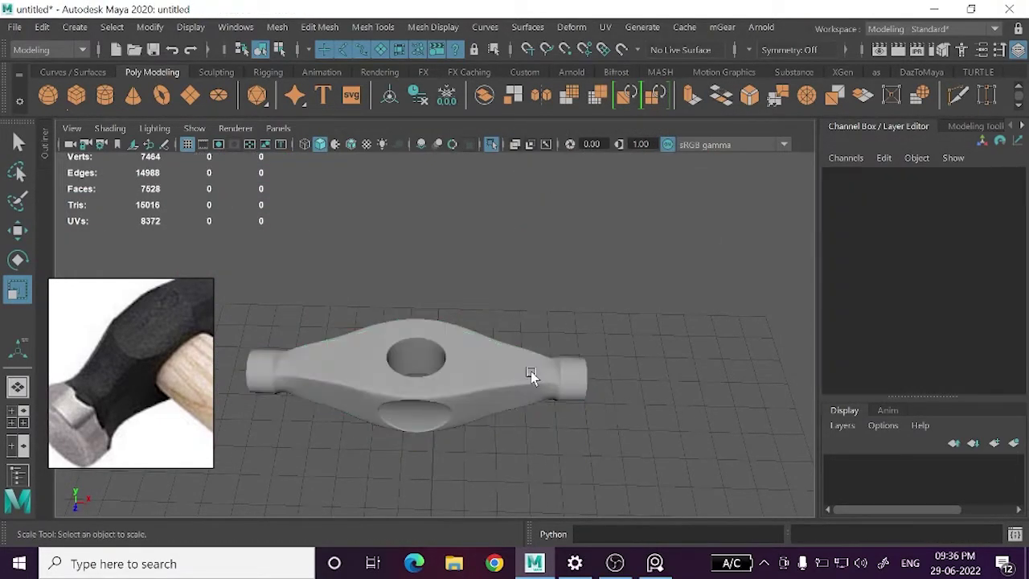
pyautogui.moveTo(530, 374)
pyautogui.keyDown('alt'); pyautogui.mouseDown()
pyautogui.moveTo(489, 163)
pyautogui.moveTo(544, 314)
pyautogui.moveTo(522, 273)
pyautogui.moveTo(483, 298)
pyautogui.moveTo(563, 337)
pyautogui.moveTo(482, 294)
pyautogui.moveTo(488, 305)
pyautogui.mouseUp(); pyautogui.keyUp('alt')
pyautogui.scroll(2, 498, 326)
pyautogui.click(436, 404)
pyautogui.keyDown('alt'); pyautogui.moveTo(448, 430); pyautogui.dragTo(431, 378); pyautogui.keyUp('alt')
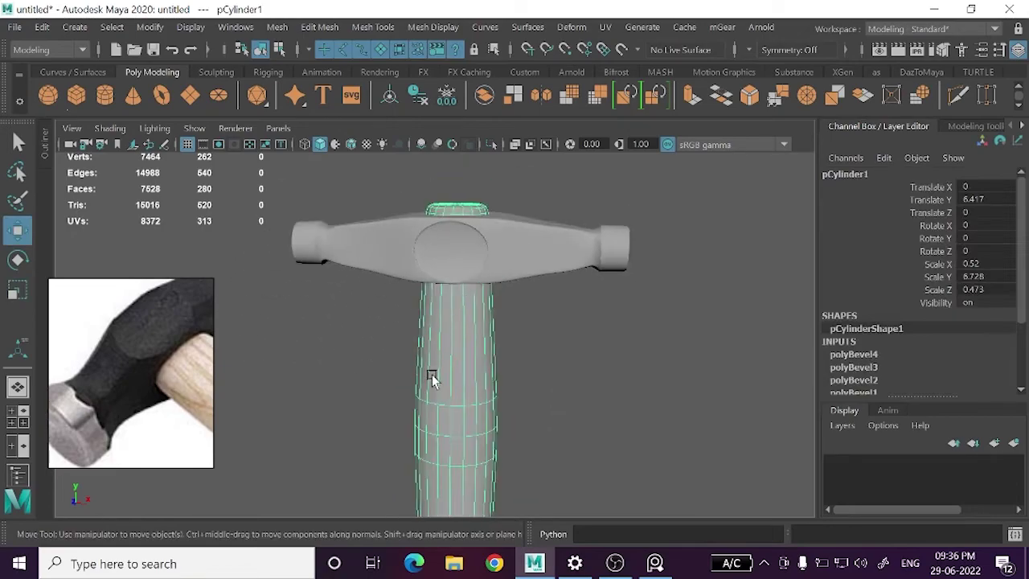
pyautogui.scroll(-3, 428, 405)
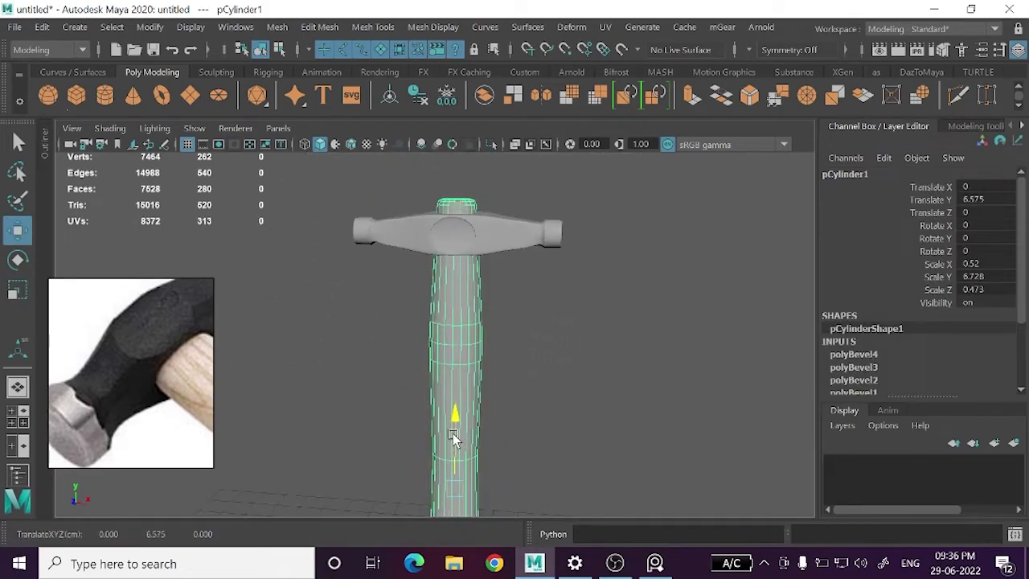
pyautogui.click(606, 337)
# - Show the hammer head pCube4 unsmoothed in a maximized front wireframe view
pyautogui.moveTo(590, 345)
pyautogui.keyDown('alt'); pyautogui.mouseDown()
pyautogui.moveTo(537, 349)
pyautogui.moveTo(547, 319)
pyautogui.moveTo(601, 364)
pyautogui.mouseUp(); pyautogui.keyUp('alt')
pyautogui.moveTo(494, 333)
pyautogui.keyDown('alt'); pyautogui.mouseDown()
pyautogui.moveTo(482, 329)
pyautogui.moveTo(478, 415)
pyautogui.moveTo(451, 420)
pyautogui.moveTo(436, 402)
pyautogui.mouseUp(); pyautogui.keyUp('alt')
pyautogui.scroll(3, 474, 418)
pyautogui.click(491, 468)
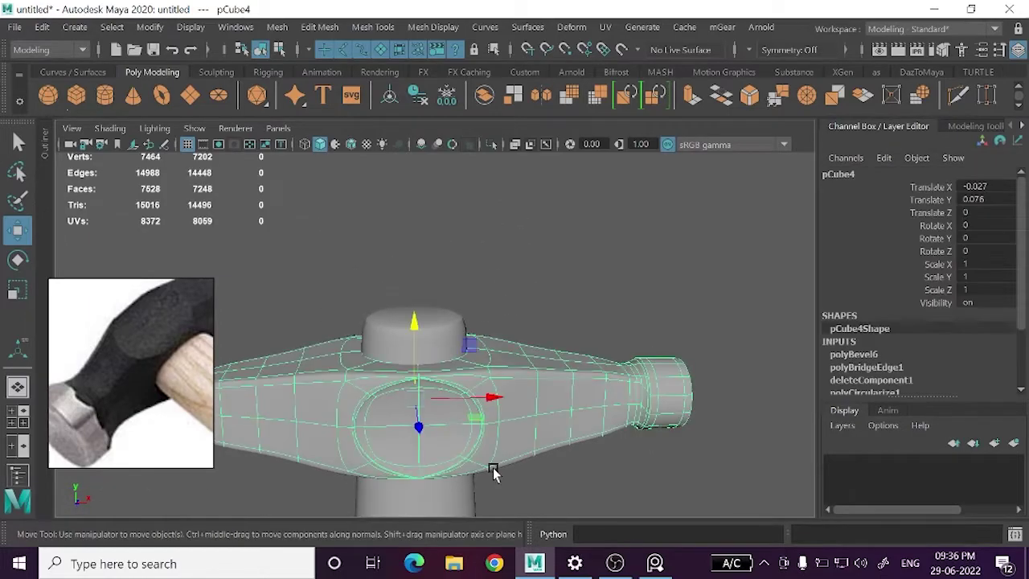
pyautogui.moveTo(491, 469)
pyautogui.keyDown('alt'); pyautogui.mouseDown()
pyautogui.moveTo(471, 416)
pyautogui.moveTo(487, 421)
pyautogui.moveTo(485, 430)
pyautogui.mouseUp(); pyautogui.keyUp('alt')
pyautogui.press('1')
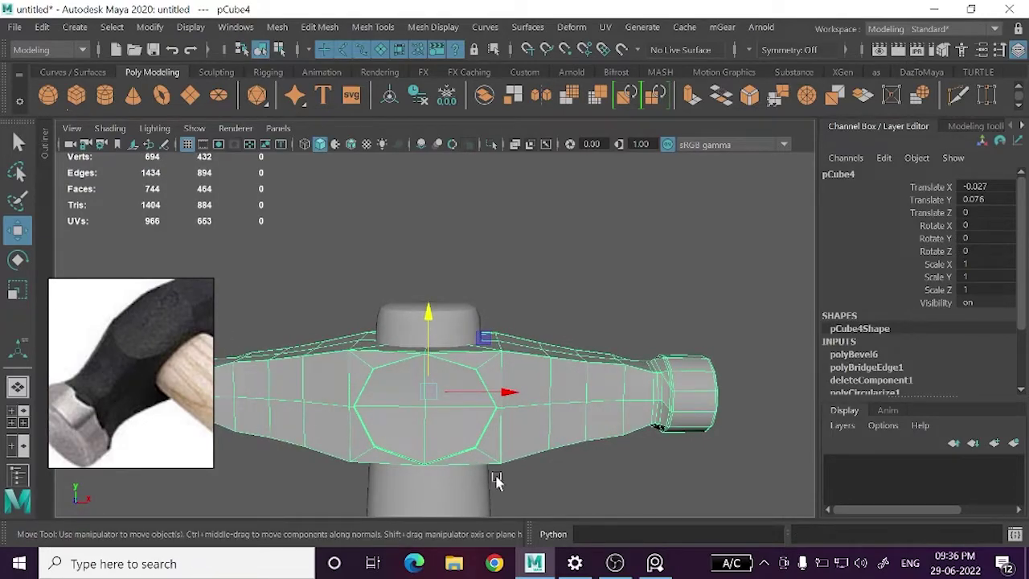
pyautogui.press('space')
pyautogui.press('space')
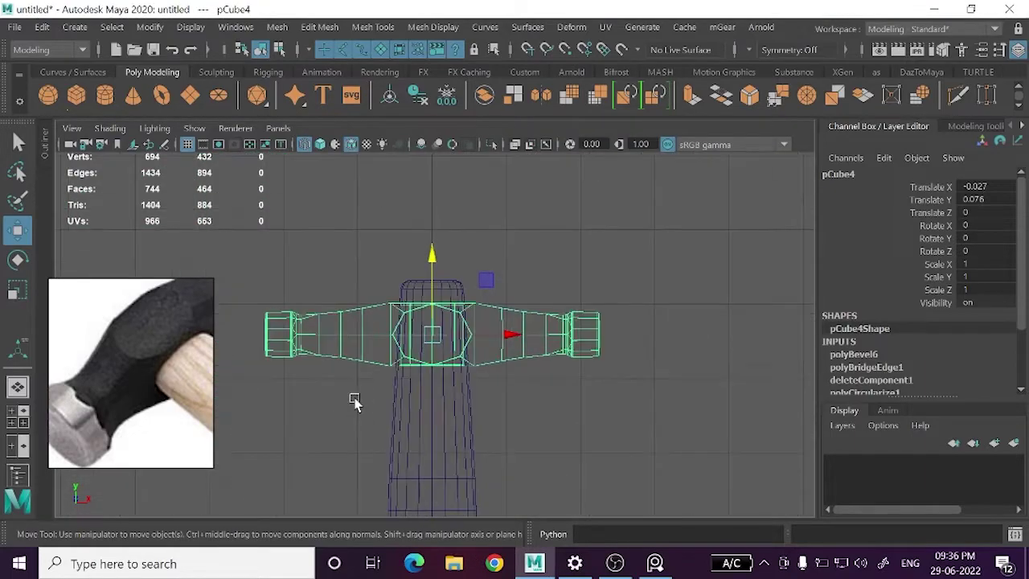
# - Put the hammer head in vertex mode and select the octagonal recess vertices
pyautogui.scroll(5, 355, 402)
pyautogui.keyDown('alt'); pyautogui.moveTo(349, 394); pyautogui.dragTo(435, 412, button='middle'); pyautogui.keyUp('alt')
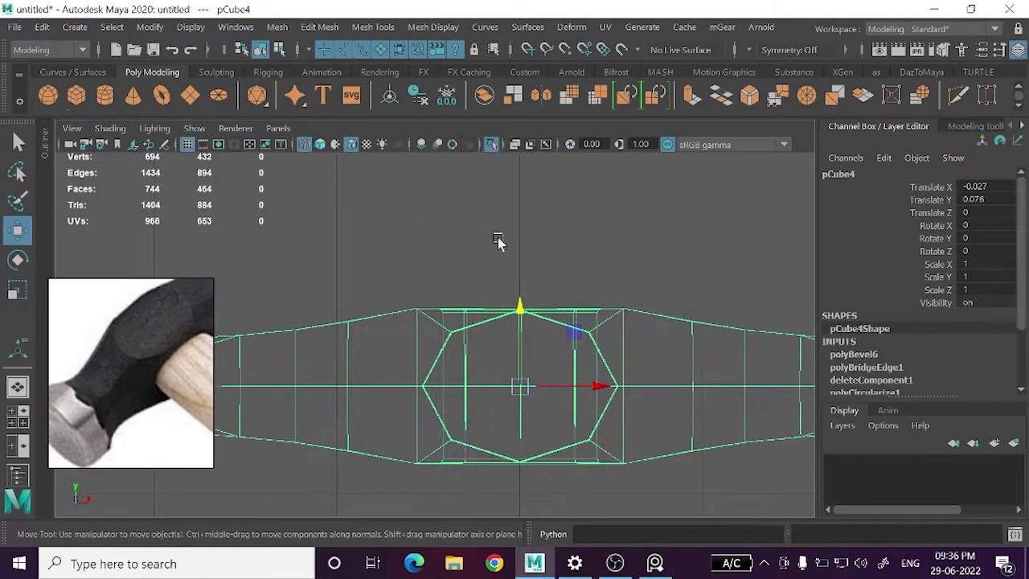
pyautogui.moveTo(402, 191); pyautogui.dragTo(406, 153, button='right')
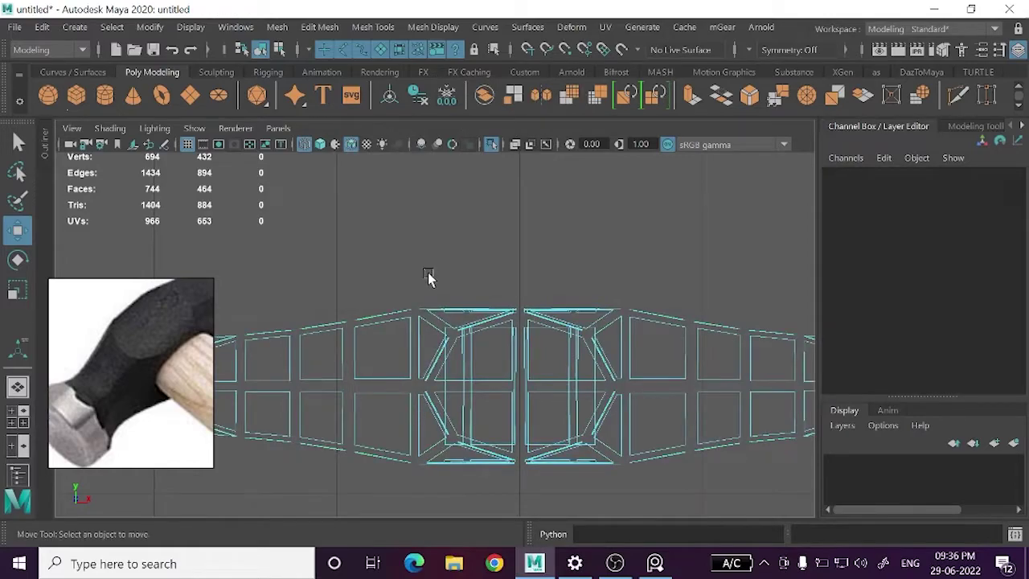
pyautogui.moveTo(483, 189); pyautogui.dragTo(555, 100, button='right')
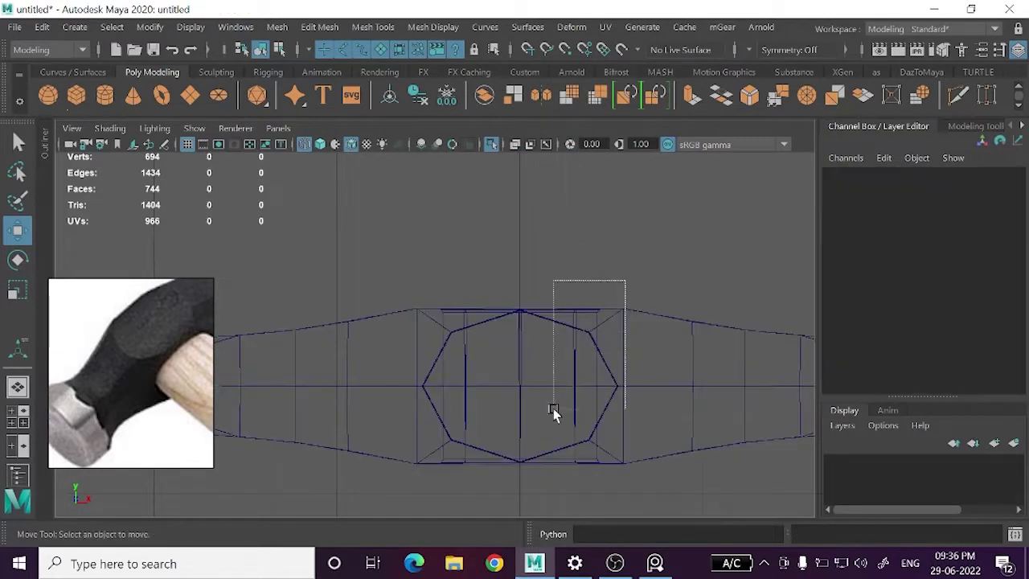
pyautogui.moveTo(625, 281); pyautogui.dragTo(552, 408)
pyautogui.moveTo(514, 185); pyautogui.dragTo(474, 128, button='right')
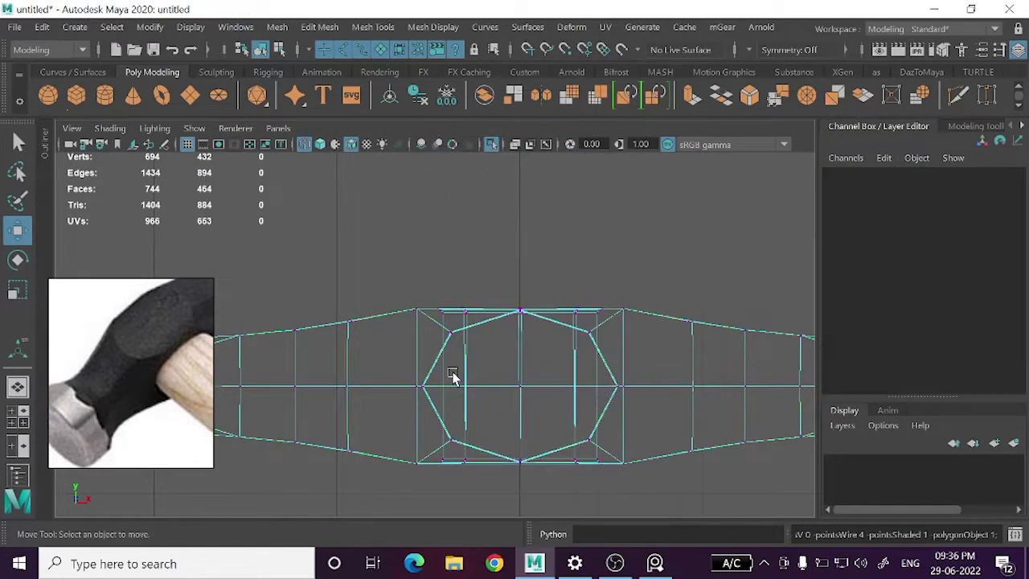
pyautogui.scroll(2, 429, 432)
pyautogui.scroll(1, 428, 433)
pyautogui.moveTo(405, 406); pyautogui.dragTo(425, 442)
# - Scale the recess vertices to 0.837 along X, then return to Object Mode
pyautogui.scroll(2, 488, 393)
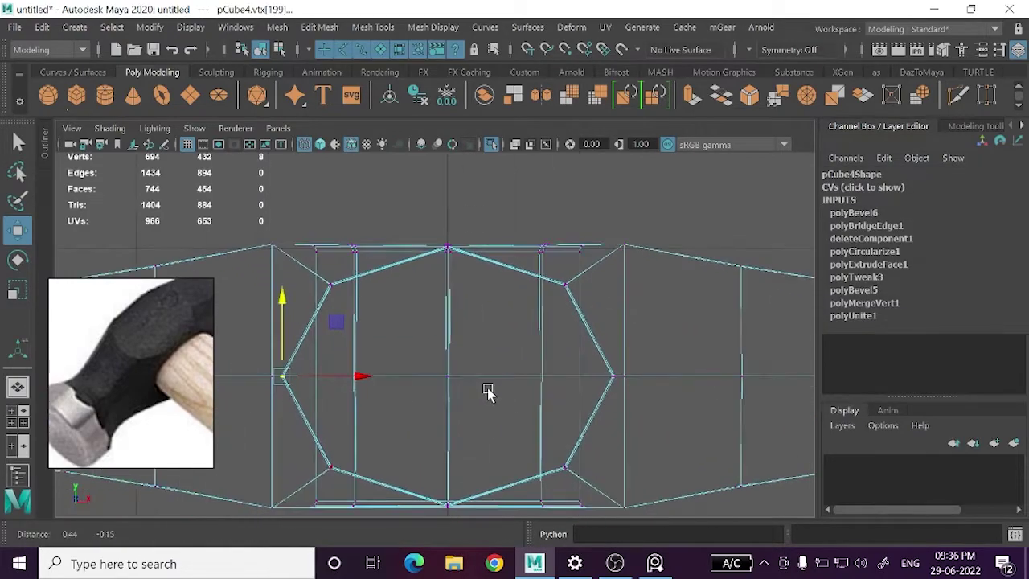
pyautogui.scroll(1, 597, 372)
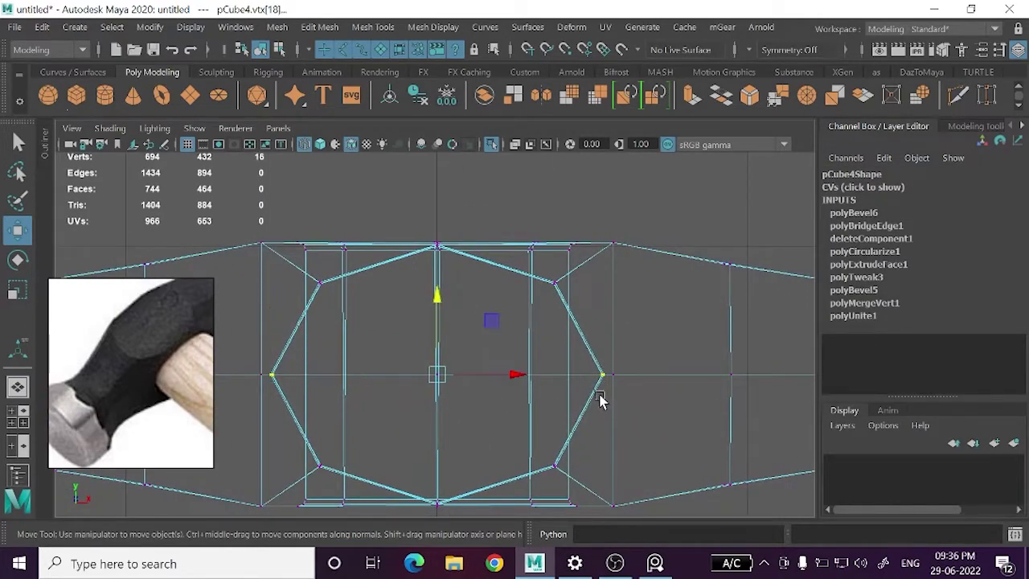
pyautogui.press('space')
pyautogui.press('space')
pyautogui.moveTo(648, 287)
pyautogui.keyDown('alt'); pyautogui.mouseDown()
pyautogui.moveTo(512, 287)
pyautogui.moveTo(651, 289)
pyautogui.moveTo(645, 271)
pyautogui.mouseUp(); pyautogui.keyUp('alt')
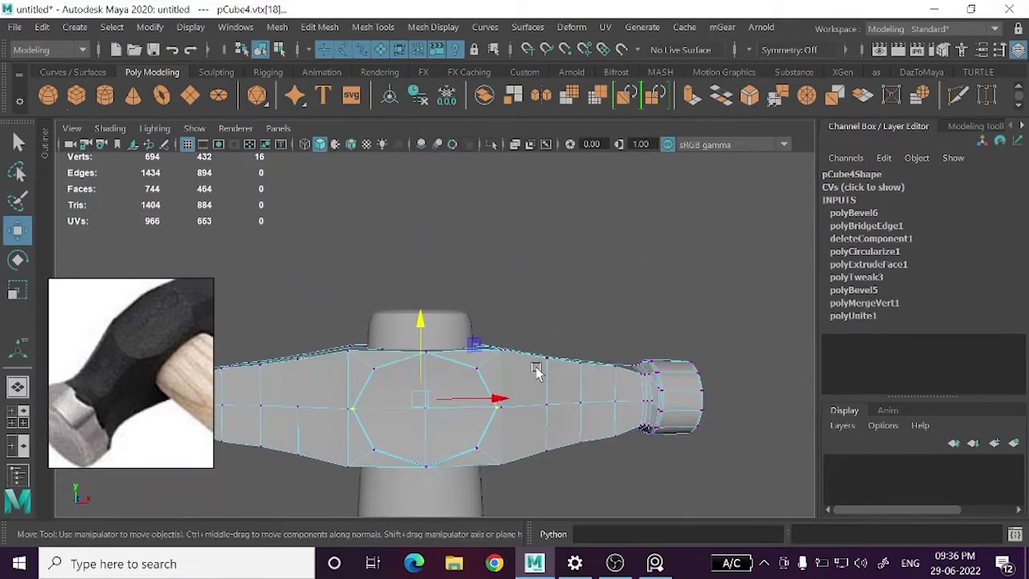
pyautogui.press('r')
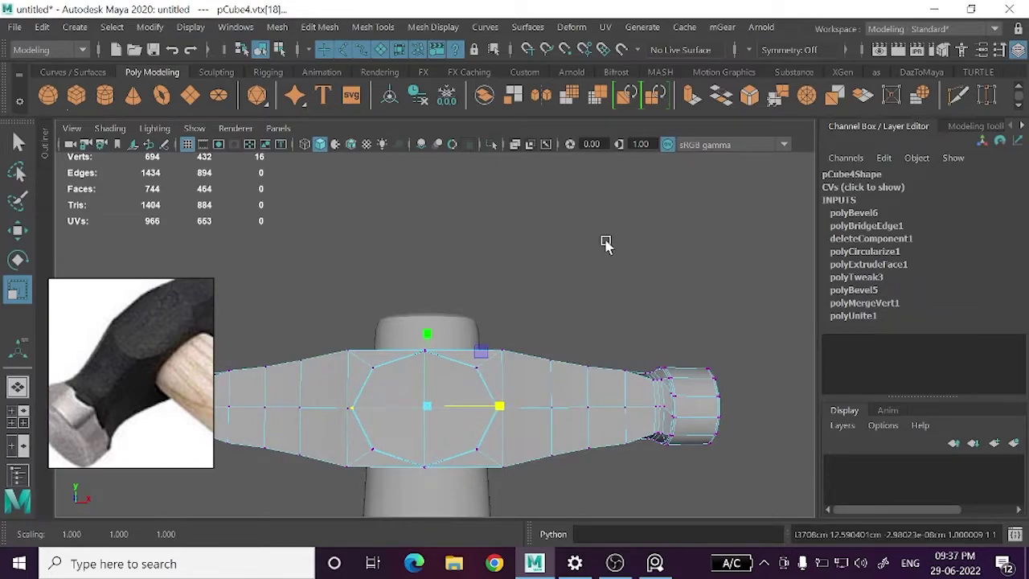
pyautogui.moveTo(606, 244); pyautogui.dragTo(663, 150, button='right')
pyautogui.click(611, 306)
pyautogui.keyDown('alt'); pyautogui.moveTo(611, 305); pyautogui.dragTo(558, 340); pyautogui.keyUp('alt')
# - Inspect the smoothed hammer head's end cap up close from several angles
pyautogui.click(536, 434)
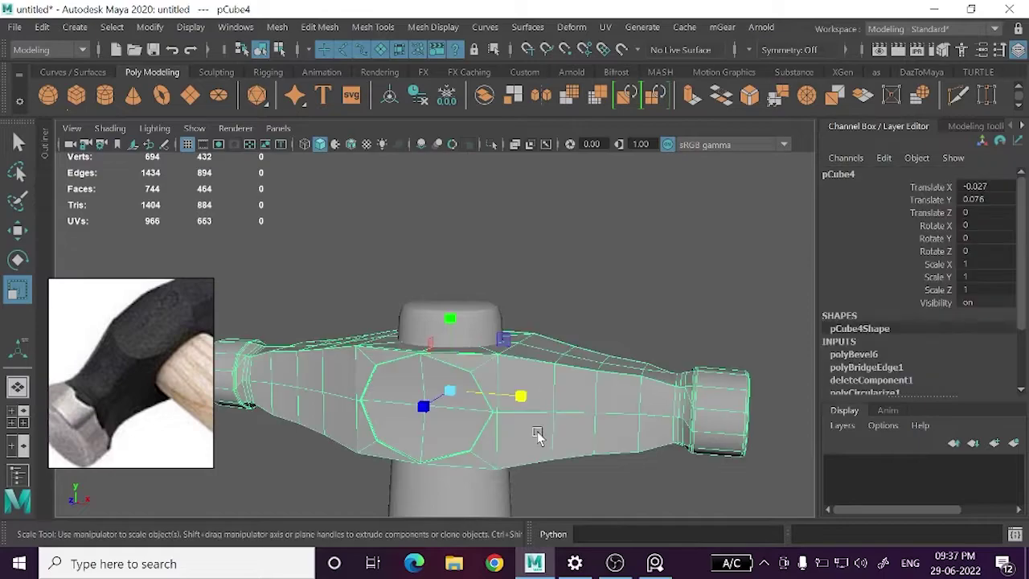
pyautogui.click(694, 263)
pyautogui.moveTo(694, 263)
pyautogui.keyDown('alt'); pyautogui.mouseDown()
pyautogui.moveTo(623, 330)
pyautogui.moveTo(583, 424)
pyautogui.moveTo(493, 430)
pyautogui.moveTo(502, 442)
pyautogui.moveTo(586, 398)
pyautogui.mouseUp(); pyautogui.keyUp('alt')
pyautogui.click(486, 370)
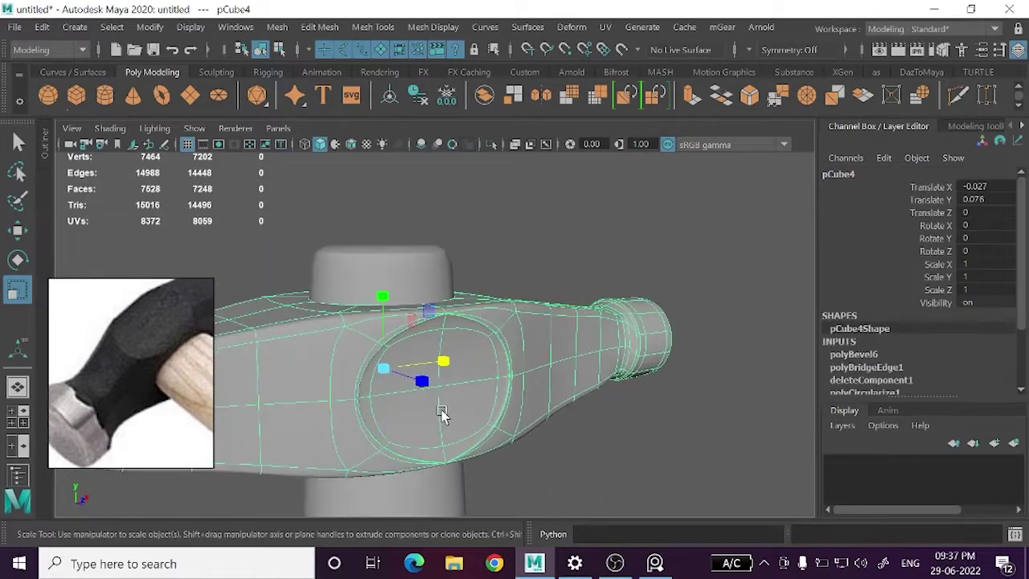
pyautogui.moveTo(443, 414)
pyautogui.keyDown('alt'); pyautogui.mouseDown()
pyautogui.moveTo(480, 434)
pyautogui.moveTo(399, 407)
pyautogui.moveTo(429, 373)
pyautogui.moveTo(489, 402)
pyautogui.mouseUp(); pyautogui.keyUp('alt')
pyautogui.keyDown('alt'); pyautogui.moveTo(529, 391); pyautogui.dragTo(712, 395, button='middle'); pyautogui.keyUp('alt')
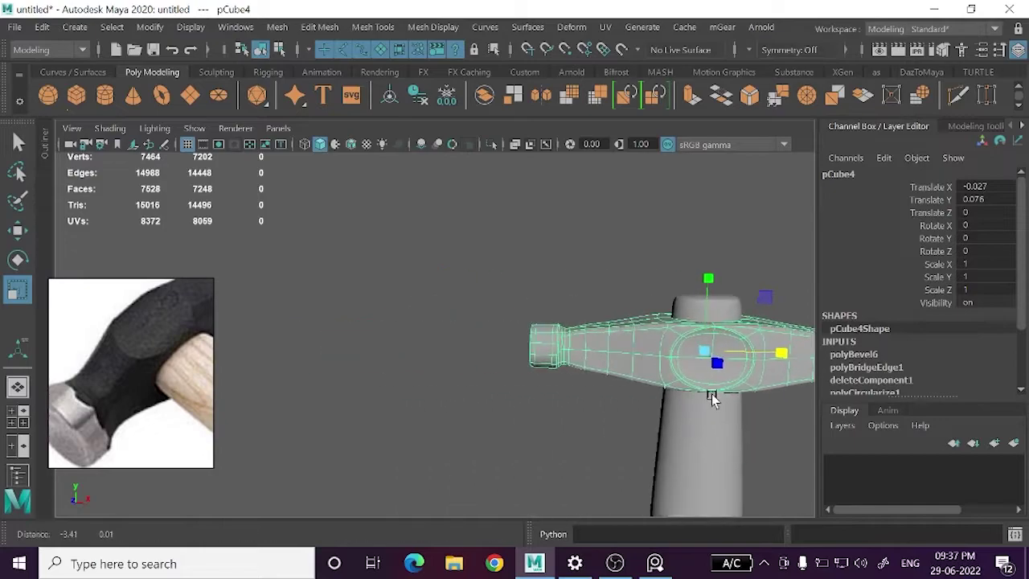
pyautogui.keyDown('alt'); pyautogui.moveTo(712, 394); pyautogui.dragTo(581, 395, button='right'); pyautogui.keyUp('alt')
pyautogui.keyDown('alt'); pyautogui.moveTo(582, 395); pyautogui.dragTo(597, 351); pyautogui.keyUp('alt')
pyautogui.keyDown('alt'); pyautogui.moveTo(597, 352); pyautogui.dragTo(569, 354, button='right'); pyautogui.keyUp('alt')
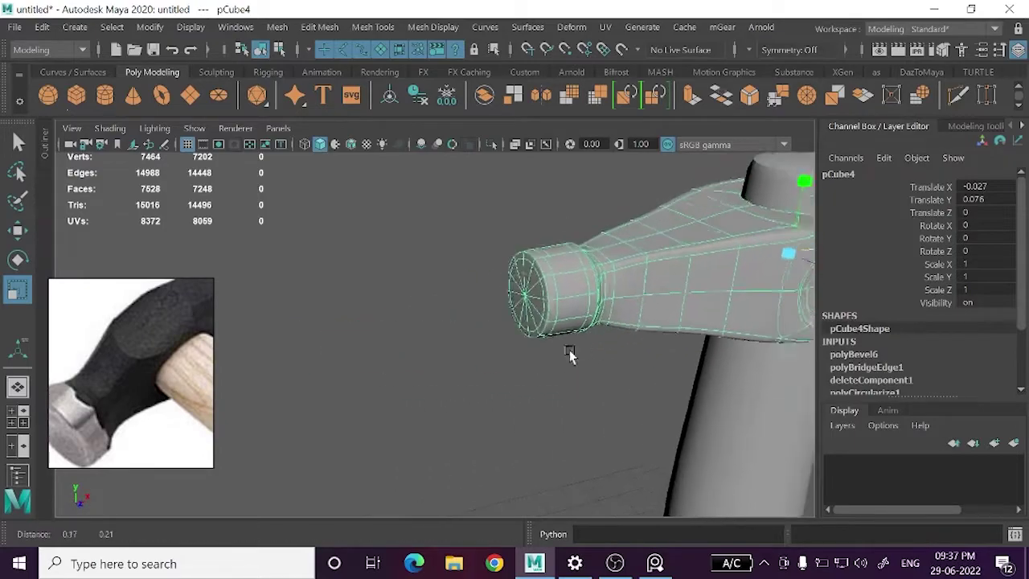
pyautogui.moveTo(569, 355)
pyautogui.keyDown('alt'); pyautogui.mouseDown()
pyautogui.moveTo(482, 413)
pyautogui.moveTo(524, 413)
pyautogui.moveTo(471, 405)
pyautogui.moveTo(504, 385)
pyautogui.mouseUp(); pyautogui.keyUp('alt')
pyautogui.scroll(-5, 504, 382)
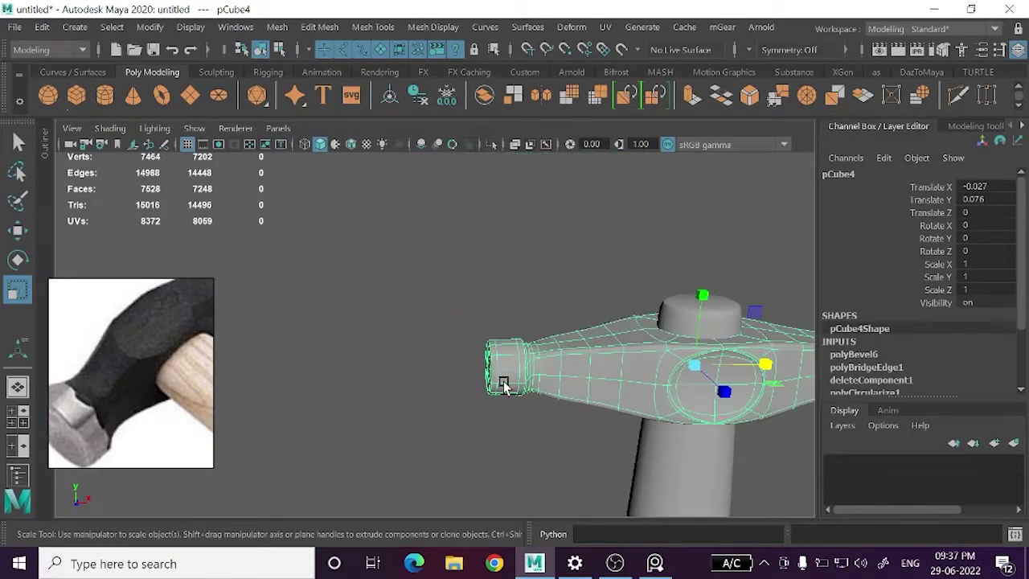
pyautogui.scroll(-3, 501, 418)
# - Frame the whole hammer above the grid and select all its parts
pyautogui.click(503, 411)
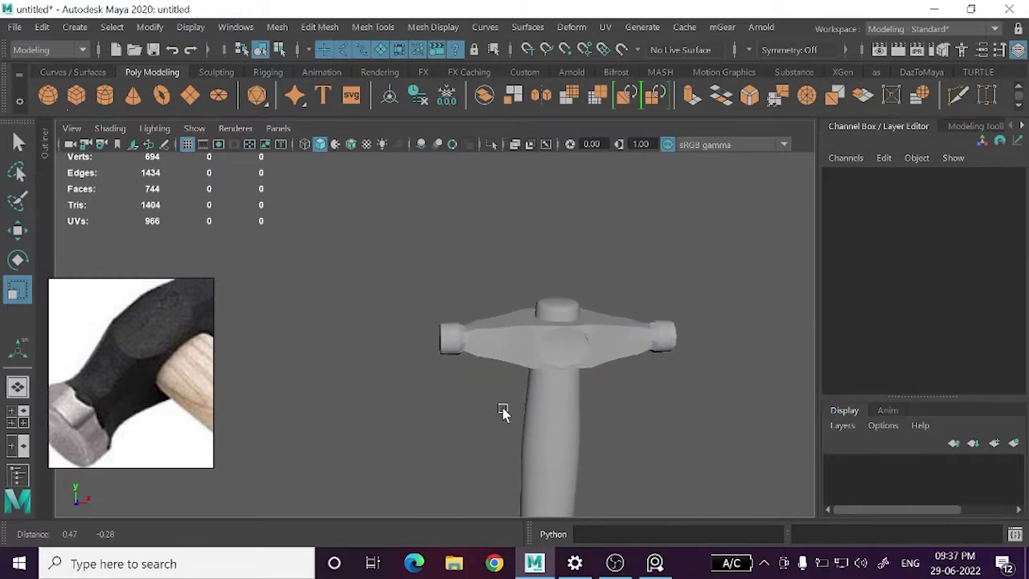
pyautogui.click(507, 343)
pyautogui.scroll(-3, 483, 362)
pyautogui.click(482, 363)
pyautogui.moveTo(489, 402)
pyautogui.keyDown('alt'); pyautogui.mouseDown()
pyautogui.moveTo(382, 233)
pyautogui.moveTo(448, 353)
pyautogui.mouseUp(); pyautogui.keyUp('alt')
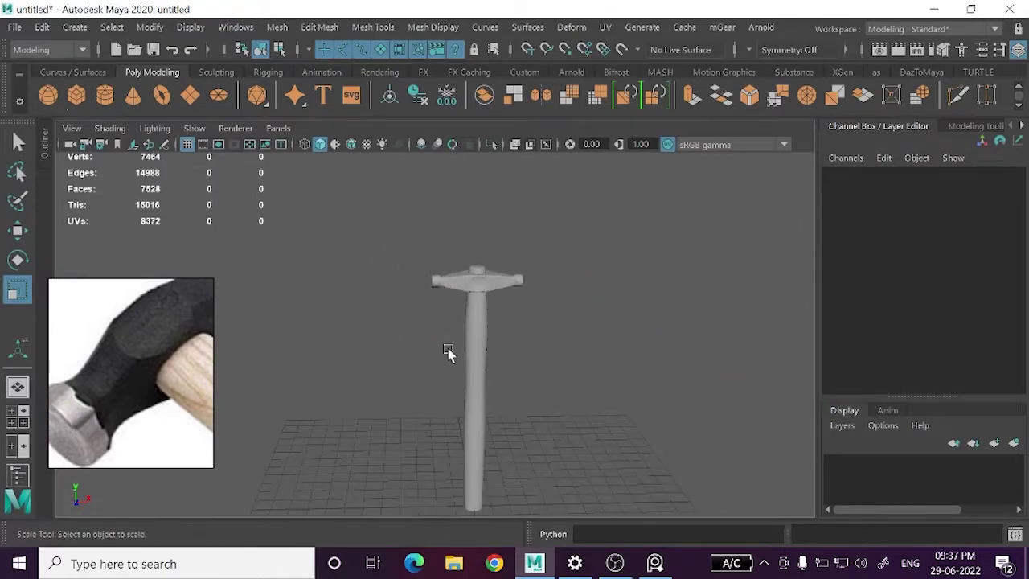
pyautogui.moveTo(387, 249); pyautogui.dragTo(471, 330)
# - Delete the construction history of all hammer parts via Delete by Type > History
pyautogui.click(42, 27)
pyautogui.moveTo(86, 217)
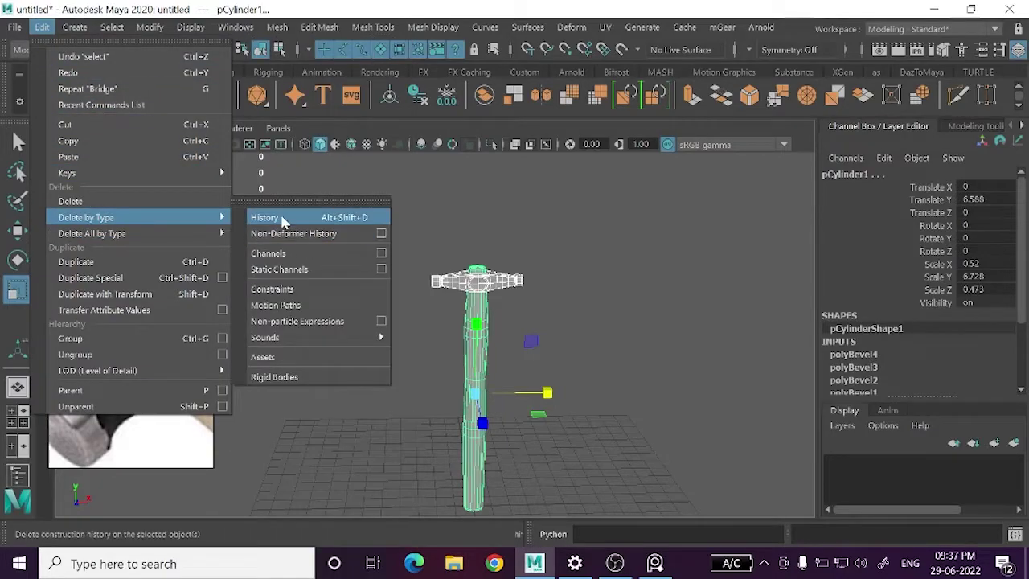
pyautogui.click(283, 219)
pyautogui.click(367, 372)
pyautogui.scroll(2, 367, 372)
pyautogui.scroll(2, 487, 351)
pyautogui.scroll(2, 420, 383)
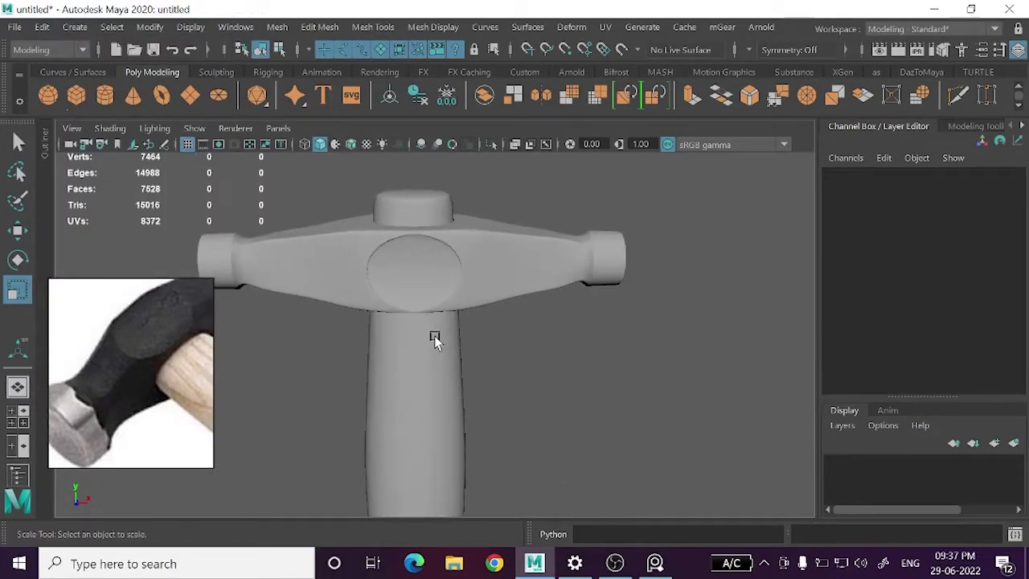
pyautogui.scroll(2, 450, 361)
# - Assign the head a new Blinn, Color V near 0, with adjusted Specular Color
pyautogui.click(539, 322)
pyautogui.rightClick(542, 326)
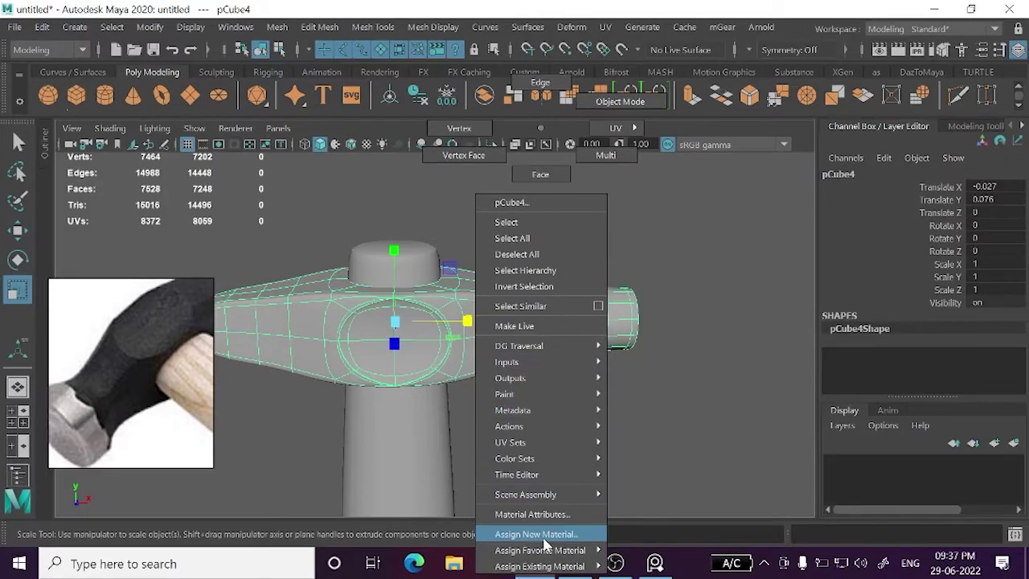
pyautogui.moveTo(540, 550)
pyautogui.click(659, 416)
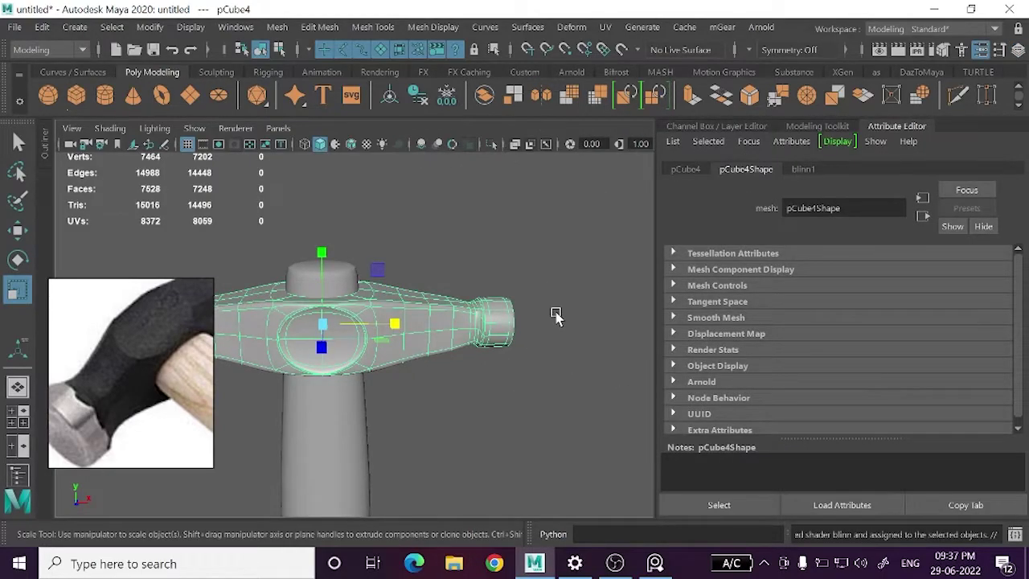
pyautogui.click(796, 172)
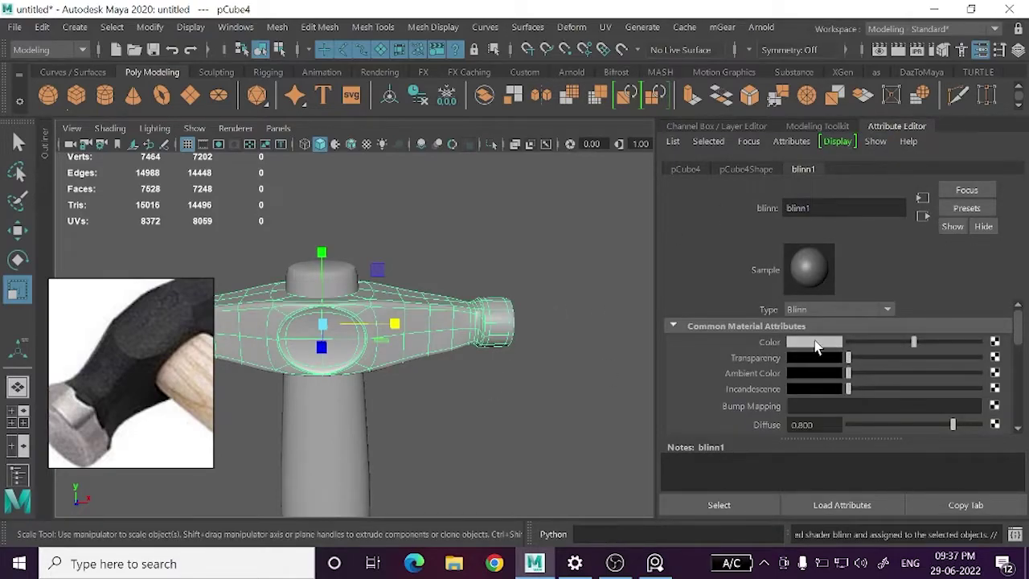
pyautogui.click(815, 345)
pyautogui.moveTo(745, 416)
pyautogui.mouseDown()
pyautogui.moveTo(727, 417)
pyautogui.moveTo(741, 421)
pyautogui.mouseUp()
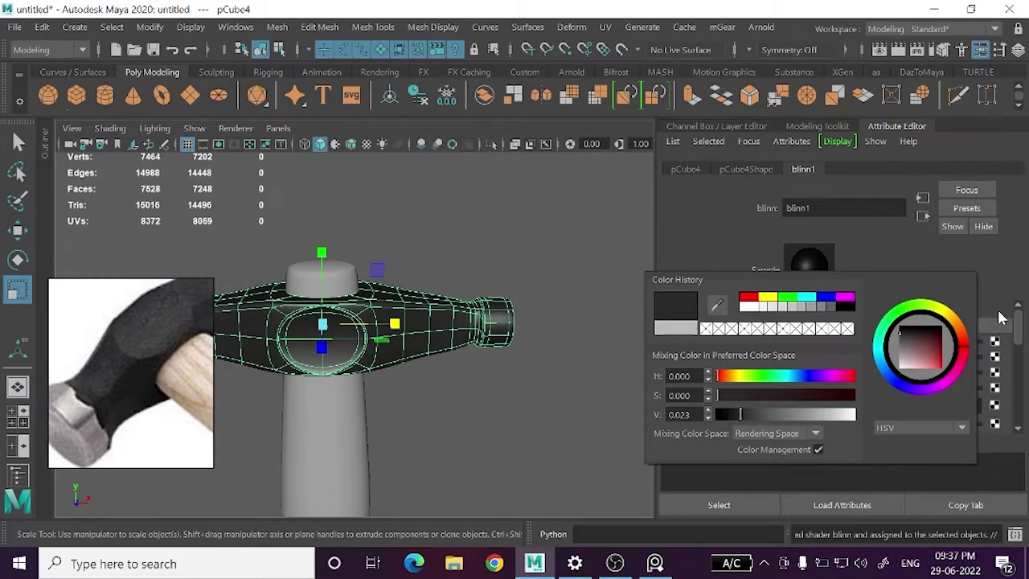
pyautogui.moveTo(1017, 338); pyautogui.dragTo(1018, 374)
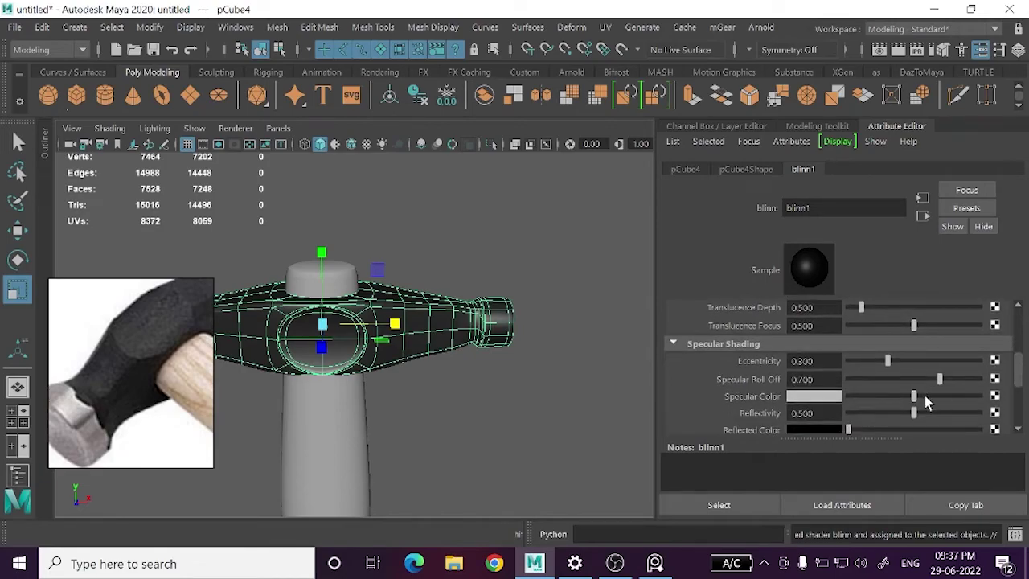
pyautogui.moveTo(898, 399)
pyautogui.mouseDown()
pyautogui.moveTo(868, 396)
pyautogui.moveTo(895, 398)
pyautogui.mouseUp()
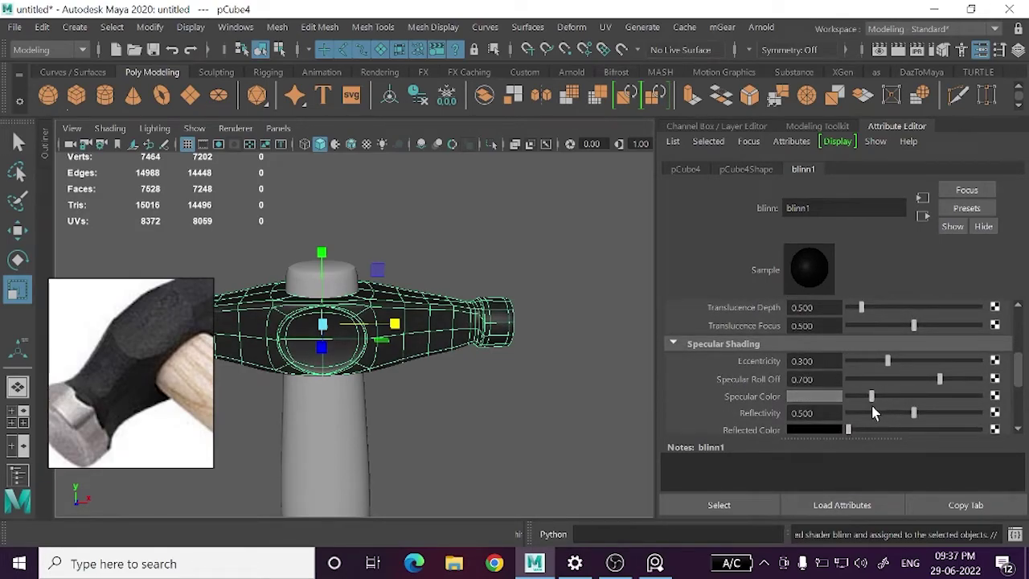
# - Orbit and zoom out to review the glossy black head on the whole hammer
pyautogui.rightClick(514, 169)
pyautogui.click(584, 254)
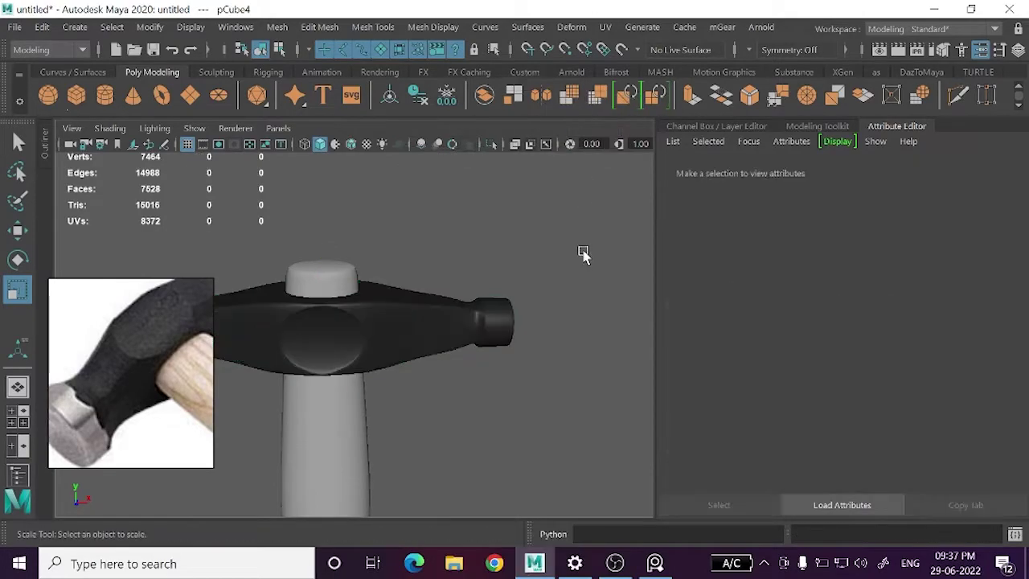
pyautogui.moveTo(516, 368)
pyautogui.keyDown('alt'); pyautogui.mouseDown()
pyautogui.moveTo(570, 348)
pyautogui.moveTo(558, 345)
pyautogui.moveTo(544, 372)
pyautogui.moveTo(494, 325)
pyautogui.moveTo(517, 338)
pyautogui.moveTo(494, 329)
pyautogui.mouseUp(); pyautogui.keyUp('alt')
pyautogui.click(493, 329)
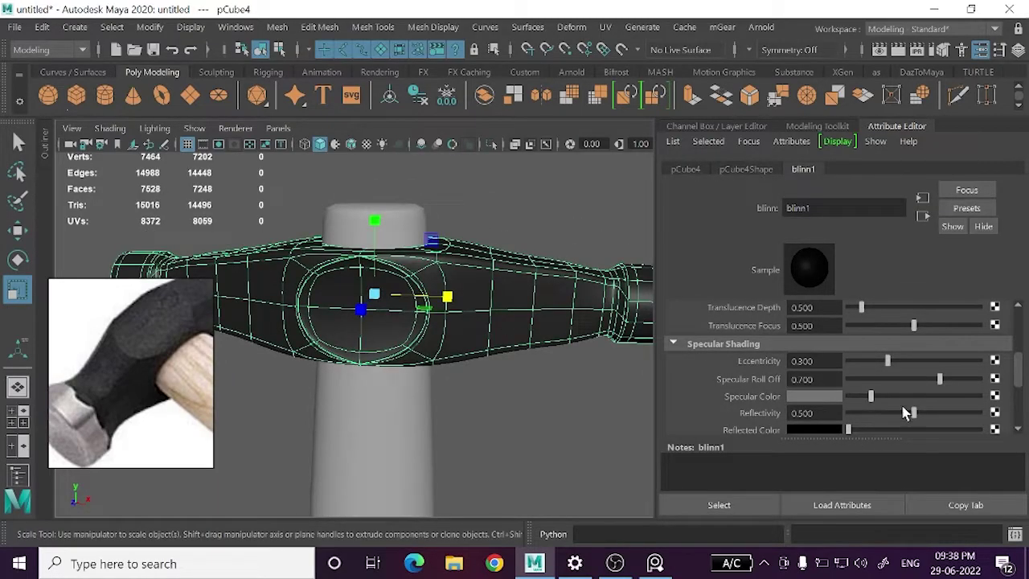
pyautogui.click(548, 404)
pyautogui.moveTo(526, 418)
pyautogui.keyDown('alt'); pyautogui.mouseDown(button='right')
pyautogui.moveTo(533, 386)
pyautogui.moveTo(498, 391)
pyautogui.moveTo(488, 309)
pyautogui.mouseUp(button='right'); pyautogui.keyUp('alt')
pyautogui.moveTo(488, 309)
pyautogui.keyDown('alt'); pyautogui.mouseDown()
pyautogui.moveTo(475, 361)
pyautogui.moveTo(418, 365)
pyautogui.mouseUp(); pyautogui.keyUp('alt')
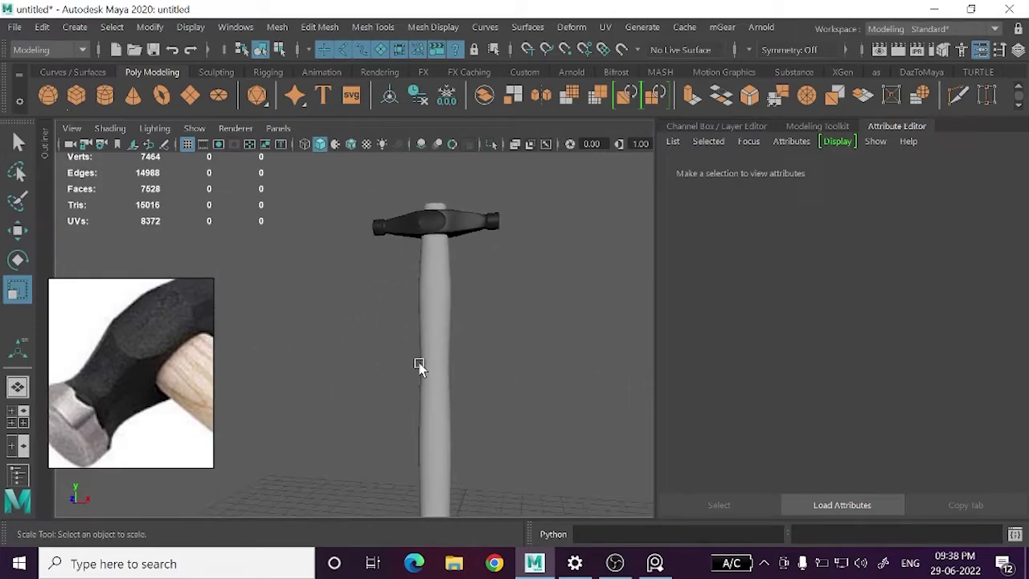
# - Select the handle cylinder and bring up its lambert2 material settings
pyautogui.click(444, 360)
pyautogui.scroll(3, 450, 379)
pyautogui.press('w')
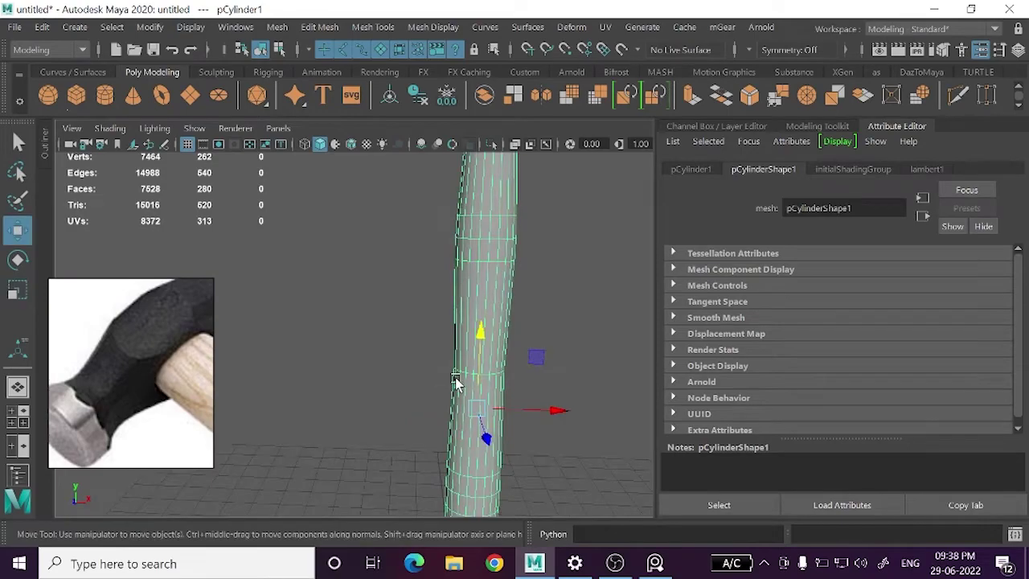
pyautogui.keyDown('alt'); pyautogui.moveTo(455, 440); pyautogui.dragTo(456, 374, button='right'); pyautogui.keyUp('alt')
pyautogui.moveTo(482, 298)
pyautogui.mouseDown(button='right')
pyautogui.moveTo(501, 555)
pyautogui.moveTo(619, 549)
pyautogui.moveTo(595, 430)
pyautogui.mouseUp(button='right')
pyautogui.press('f')
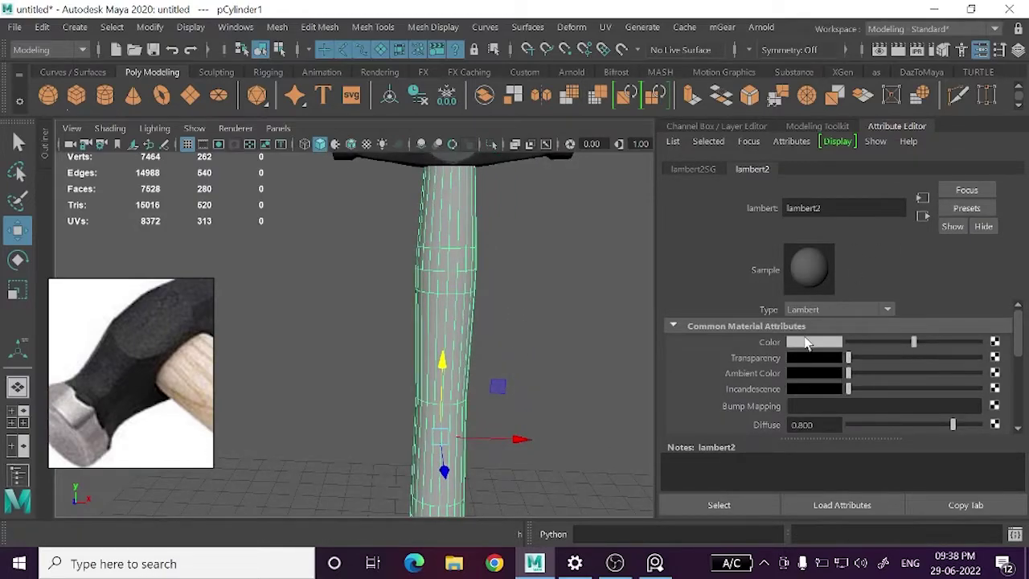
# - Colour lambert2 a muted tan (H 45, S and V about 0.49), then collapse the Attribute Editor
pyautogui.click(808, 343)
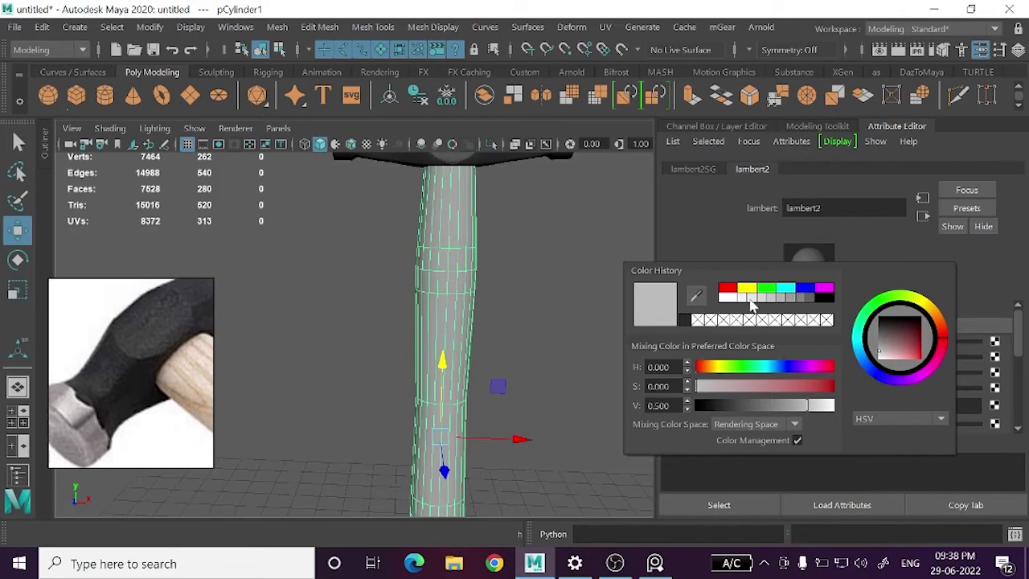
pyautogui.click(754, 287)
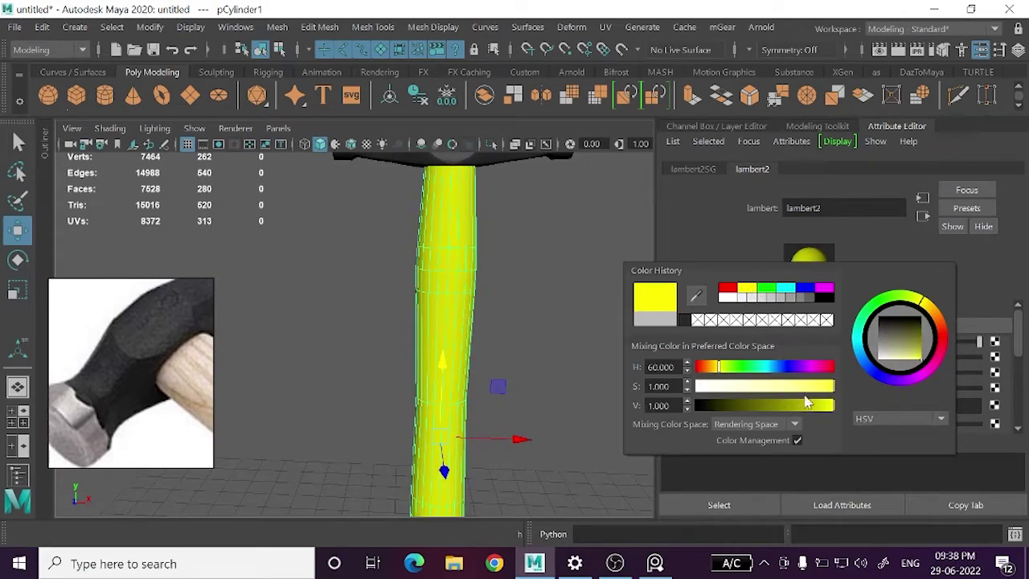
pyautogui.click(940, 333)
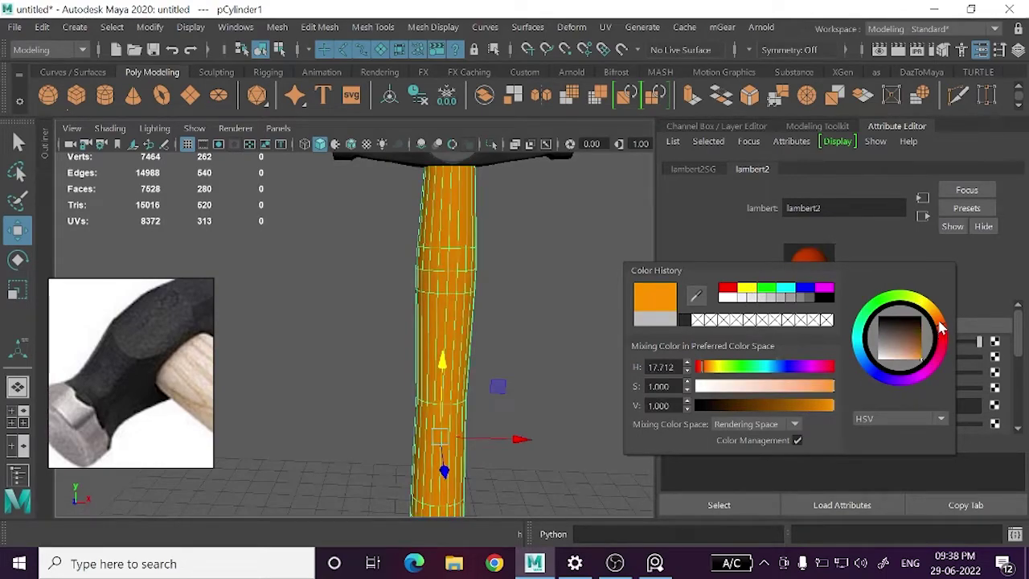
pyautogui.moveTo(941, 322); pyautogui.dragTo(932, 314)
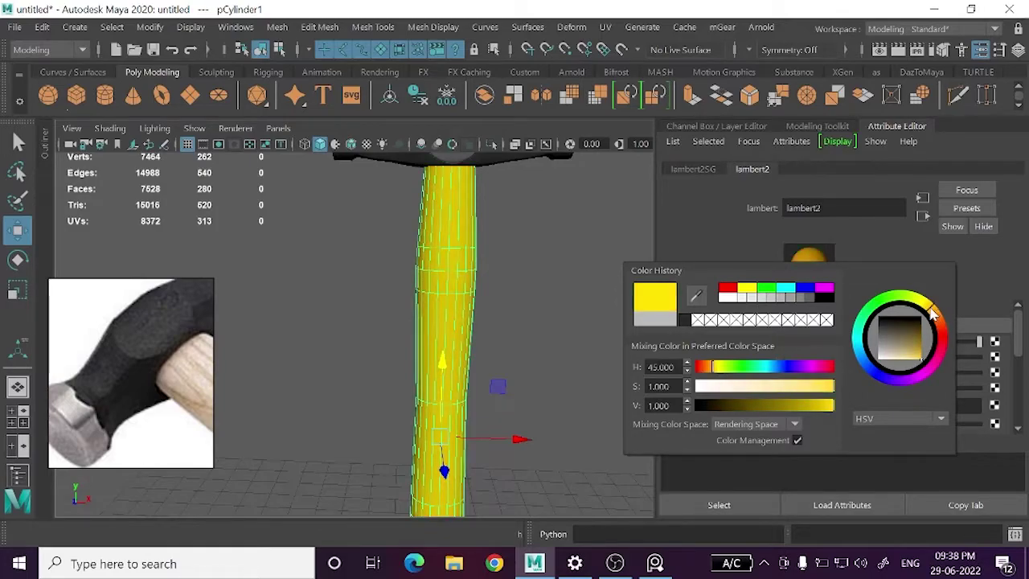
pyautogui.click(793, 386)
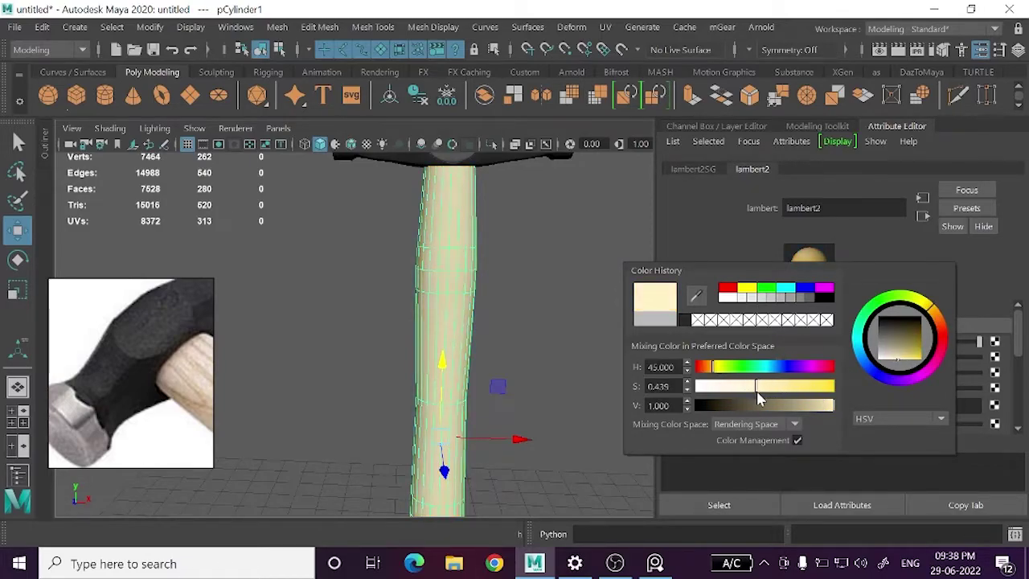
pyautogui.moveTo(822, 408); pyautogui.dragTo(796, 409)
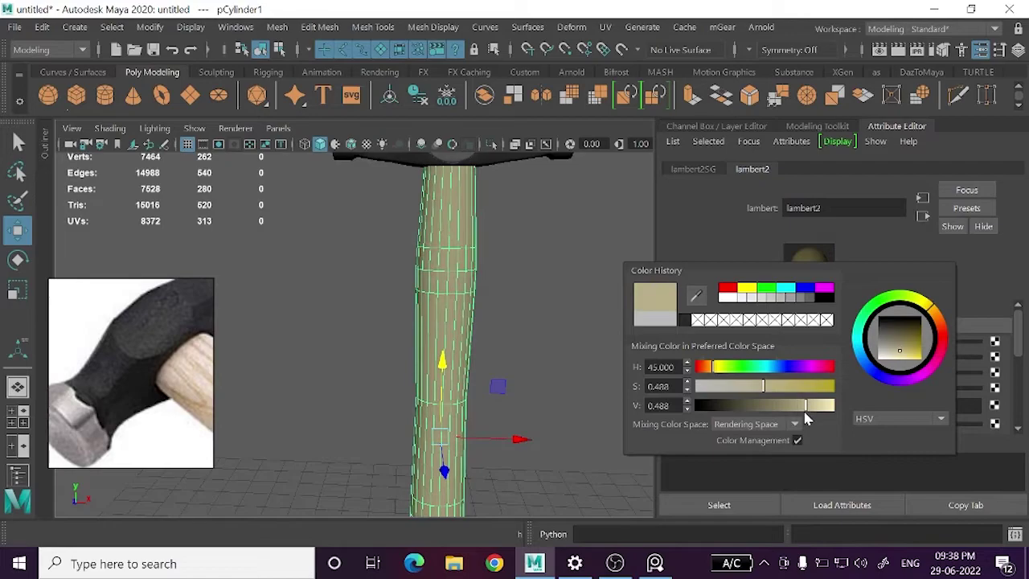
pyautogui.scroll(-5, 545, 303)
pyautogui.click(545, 304)
pyautogui.rightClick(509, 222)
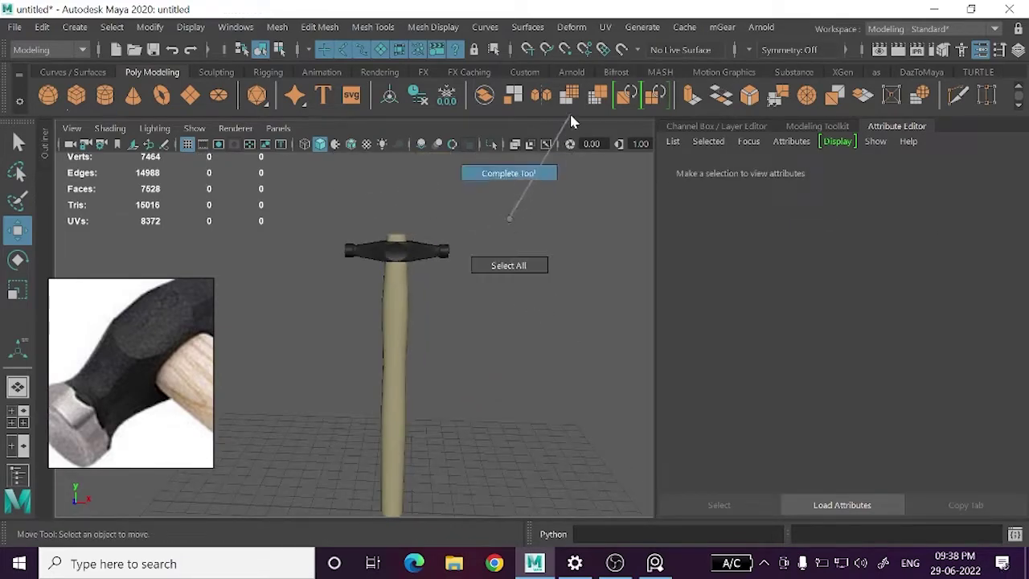
pyautogui.click(915, 127)
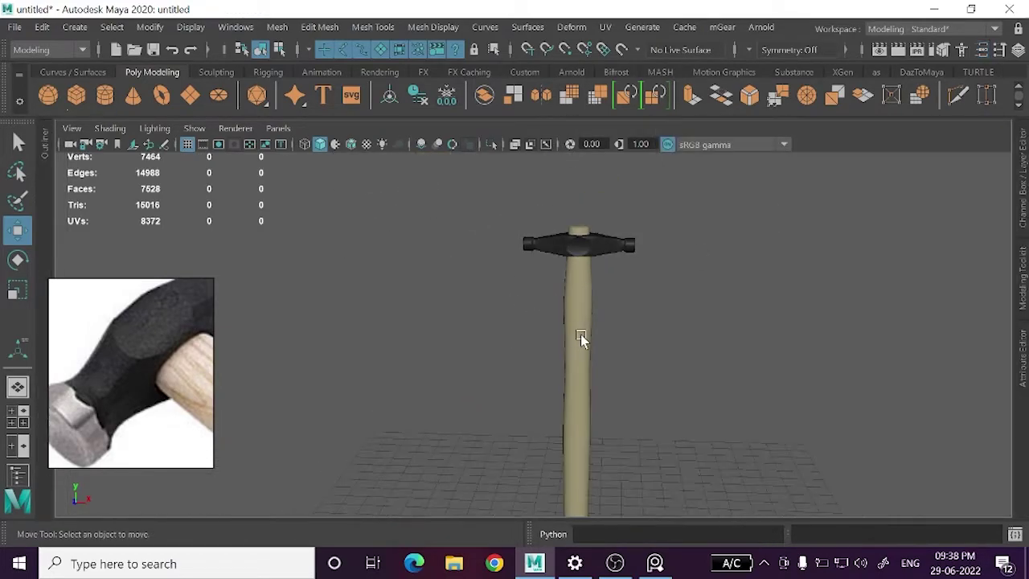
# - Select the hammer head, disable its smooth preview, and switch to face selection
pyautogui.moveTo(564, 294)
pyautogui.keyDown('alt'); pyautogui.mouseDown()
pyautogui.moveTo(528, 410)
pyautogui.moveTo(638, 354)
pyautogui.mouseUp(); pyautogui.keyUp('alt')
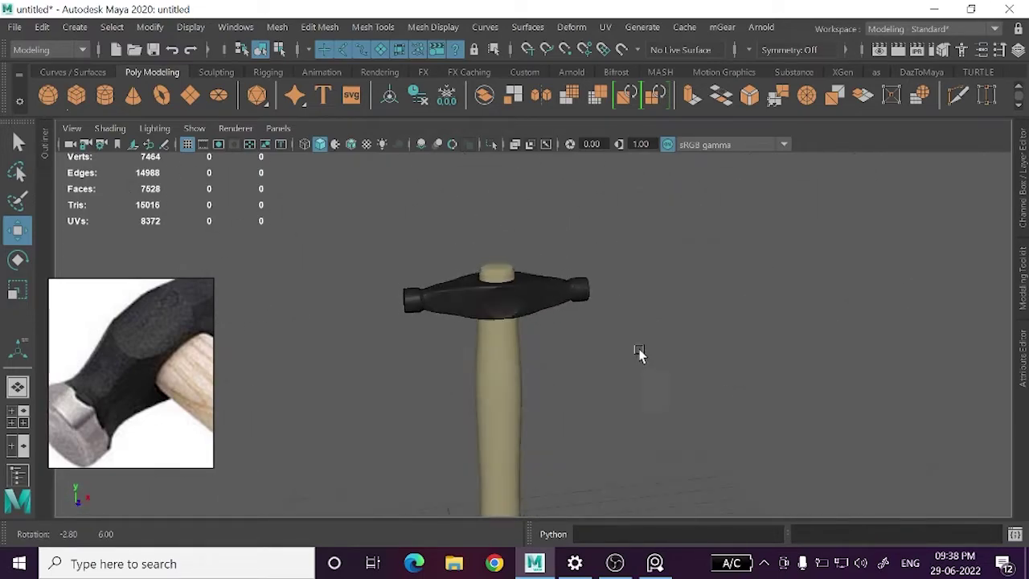
pyautogui.keyDown('alt'); pyautogui.moveTo(586, 321); pyautogui.dragTo(493, 368, button='right'); pyautogui.keyUp('alt')
pyautogui.scroll(4, 494, 363)
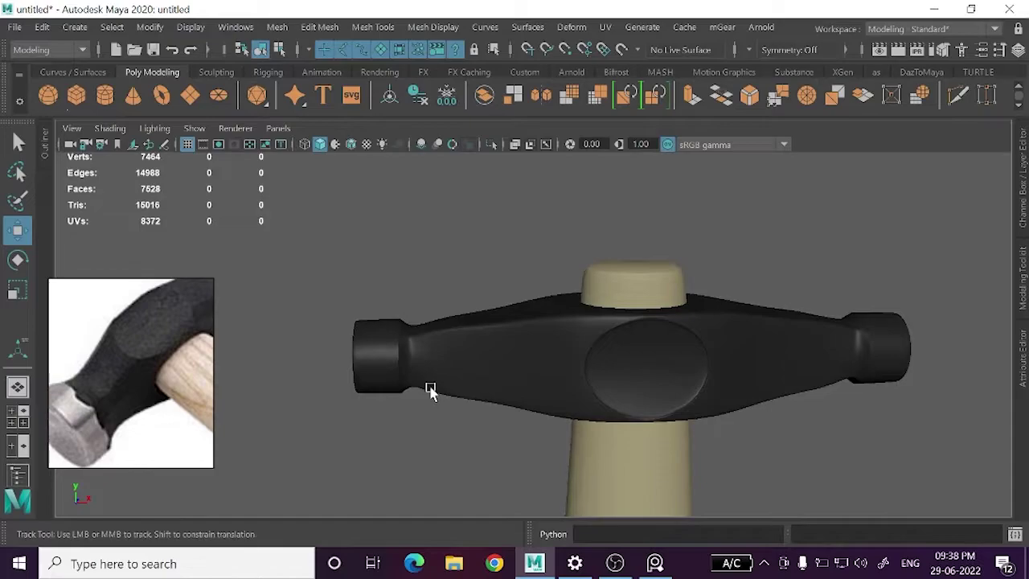
pyautogui.moveTo(427, 391)
pyautogui.keyDown('alt'); pyautogui.mouseDown(button='middle')
pyautogui.moveTo(609, 359)
pyautogui.moveTo(572, 328)
pyautogui.mouseUp(button='middle'); pyautogui.keyUp('alt')
pyautogui.click(572, 328)
pyautogui.press('1')
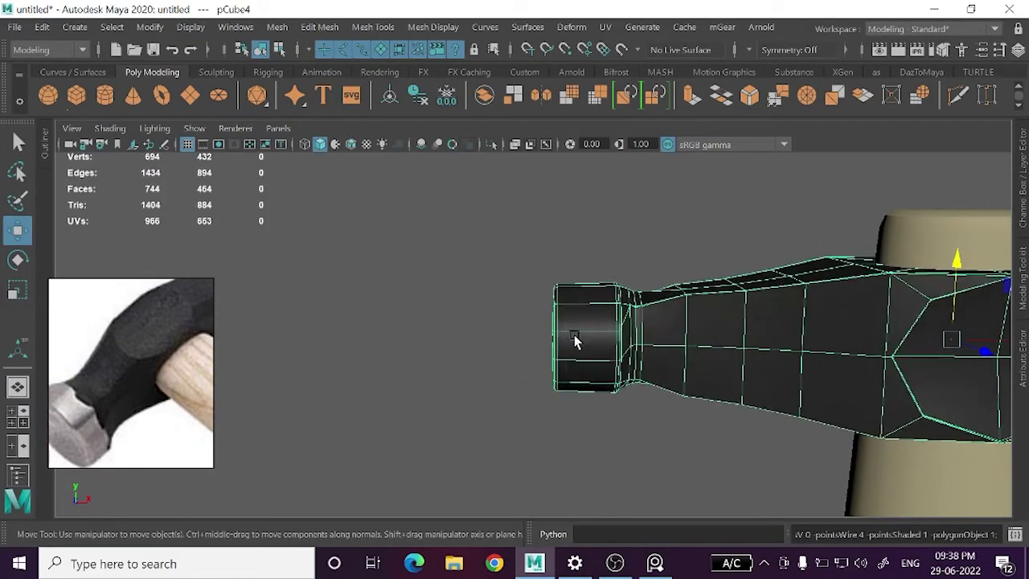
pyautogui.moveTo(567, 129)
pyautogui.mouseDown(button='right')
pyautogui.moveTo(537, 183)
pyautogui.moveTo(506, 130)
pyautogui.moveTo(566, 174)
pyautogui.mouseUp(button='right')
pyautogui.press('space')
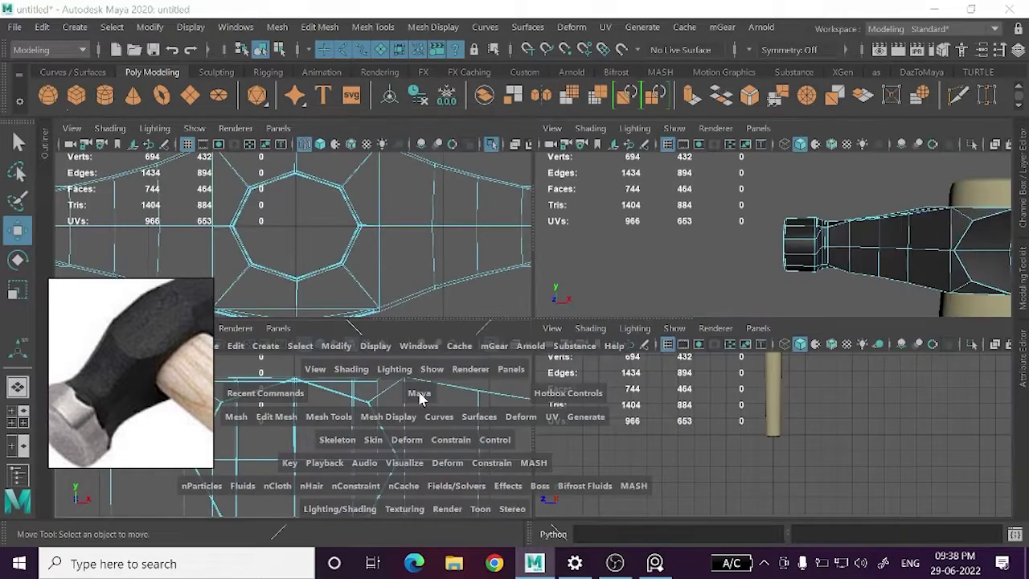
pyautogui.scroll(-5, 652, 355)
pyautogui.scroll(-3, 637, 350)
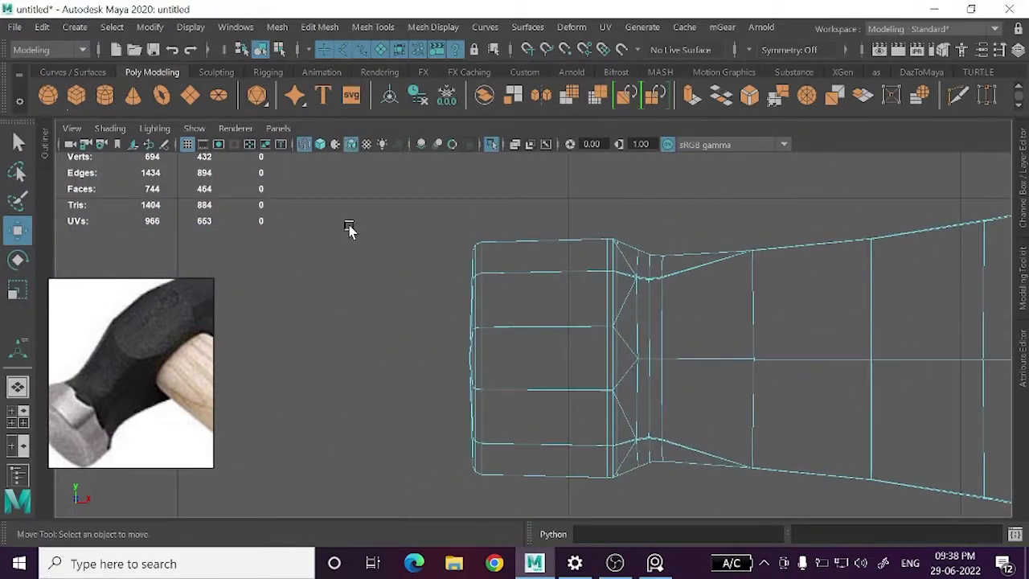
# - Marquee-select the end faces of both the left and right end caps
pyautogui.moveTo(585, 515); pyautogui.dragTo(588, 512)
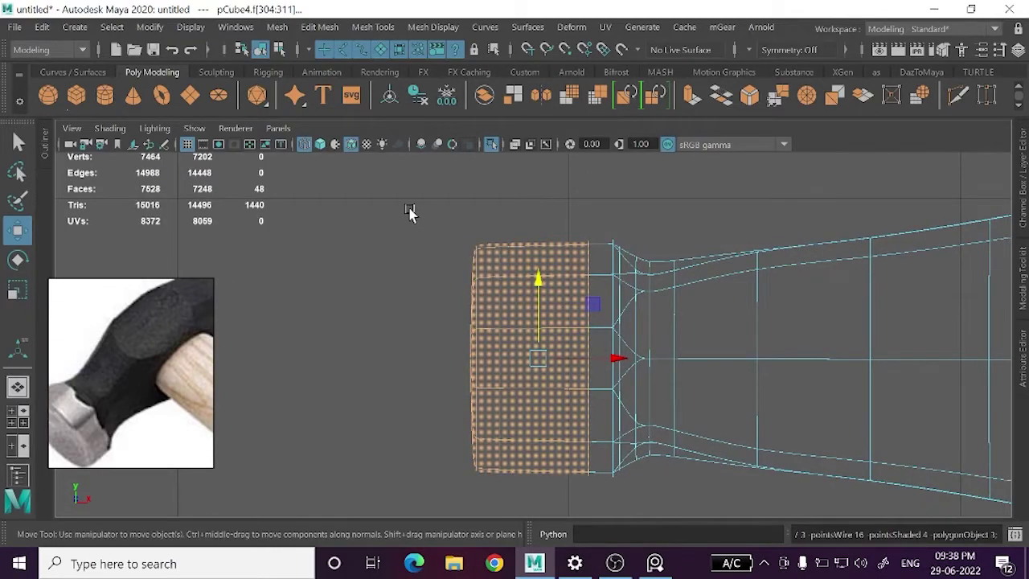
pyautogui.moveTo(362, 207); pyautogui.dragTo(604, 528)
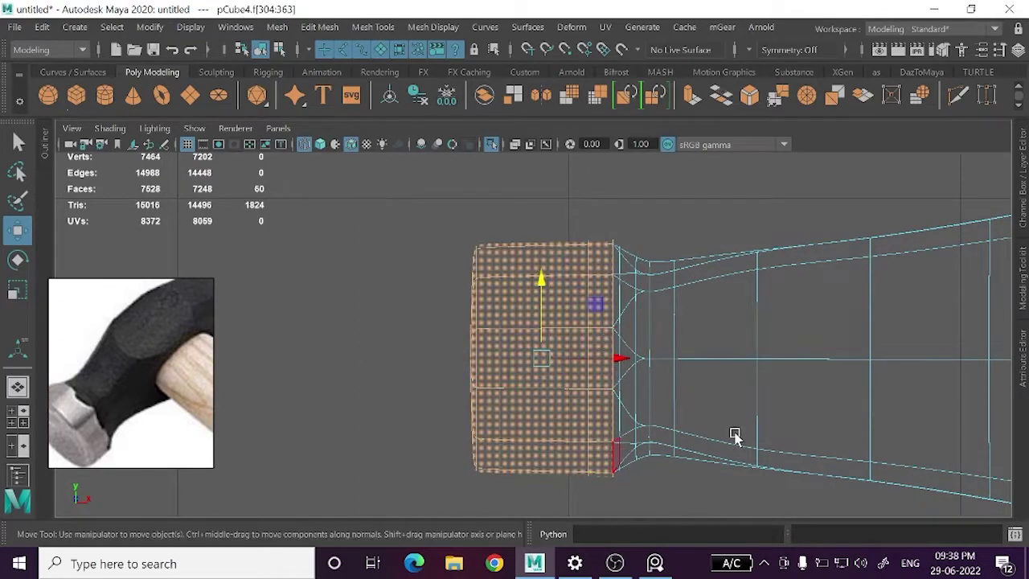
pyautogui.keyDown('alt'); pyautogui.moveTo(734, 435); pyautogui.dragTo(415, 450, button='middle'); pyautogui.keyUp('alt')
pyautogui.scroll(-5, 689, 328)
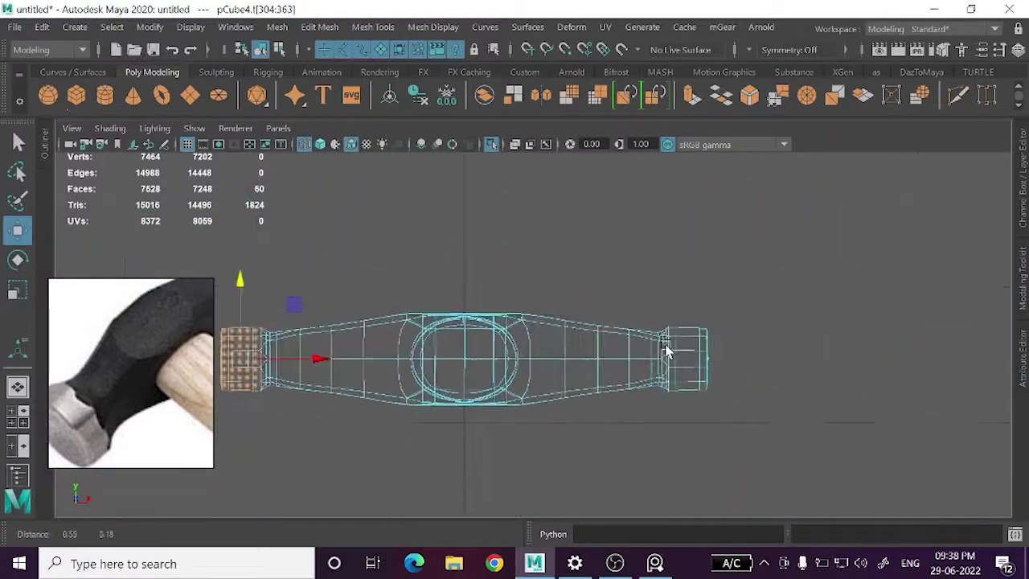
pyautogui.scroll(3, 916, 407)
pyautogui.scroll(3, 763, 397)
pyautogui.scroll(2, 841, 275)
pyautogui.moveTo(844, 223); pyautogui.dragTo(574, 501)
pyautogui.press('space')
pyautogui.press('space')
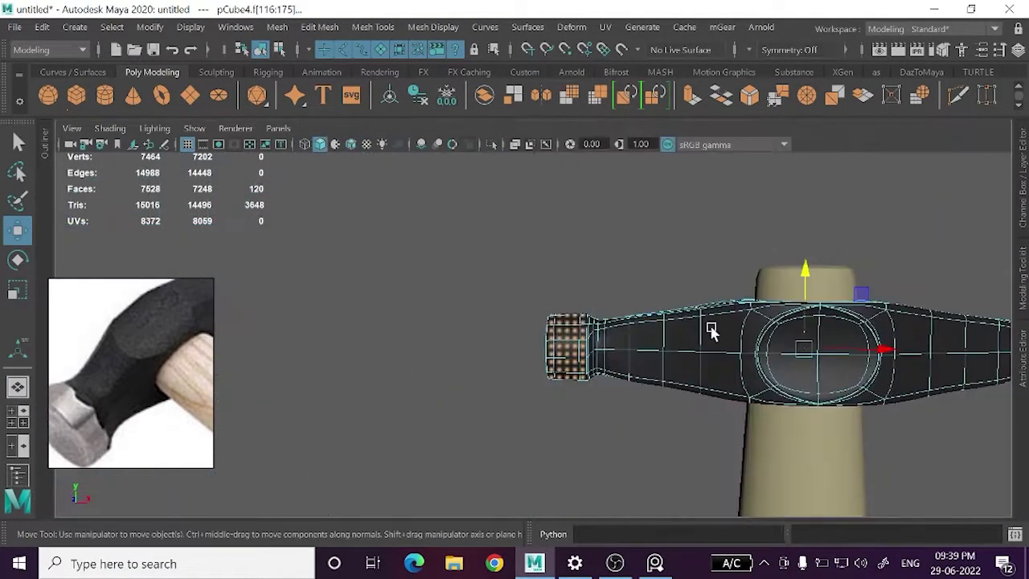
# - Assign the end-cap faces a new blinn2 with Color V 0.137, then return to Object Mode
pyautogui.rightClick(589, 362)
pyautogui.moveTo(588, 550)
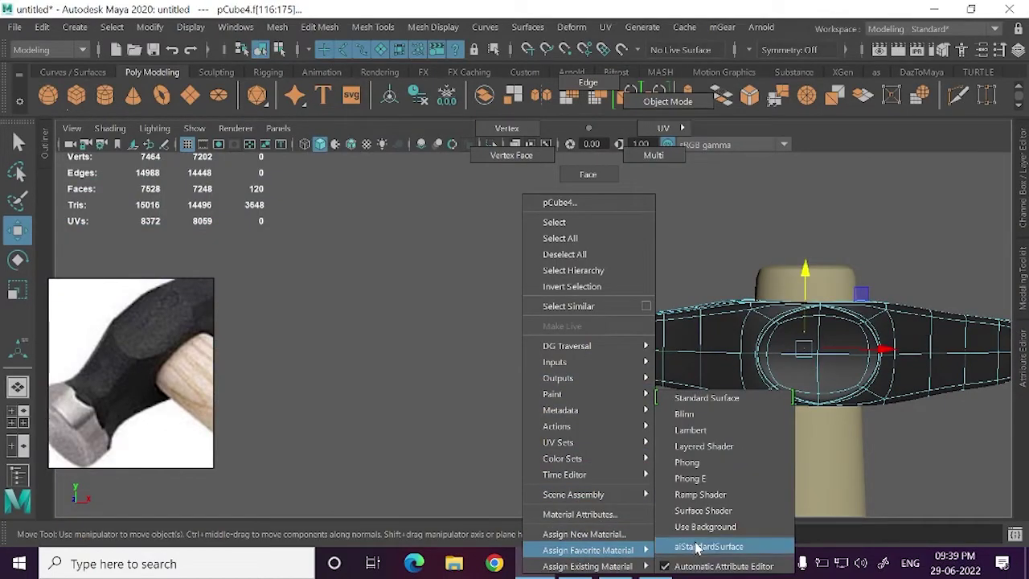
pyautogui.click(684, 414)
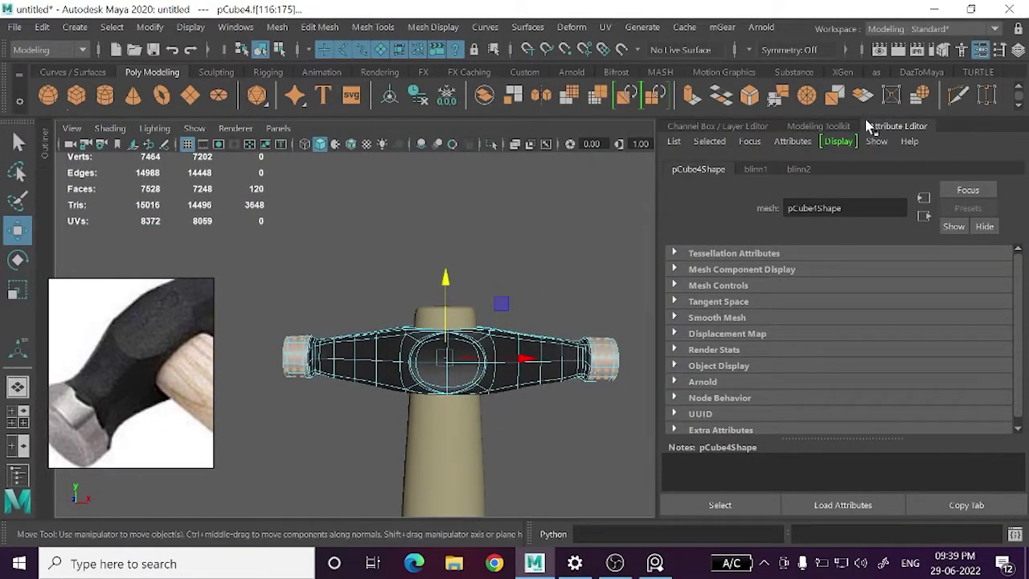
pyautogui.click(798, 170)
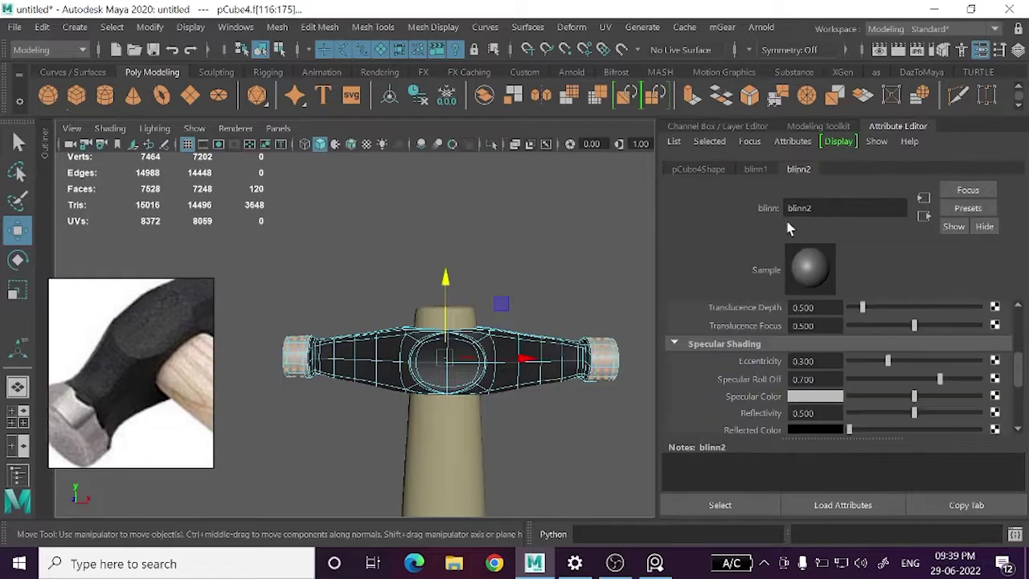
pyautogui.scroll(3, 844, 338)
pyautogui.click(841, 344)
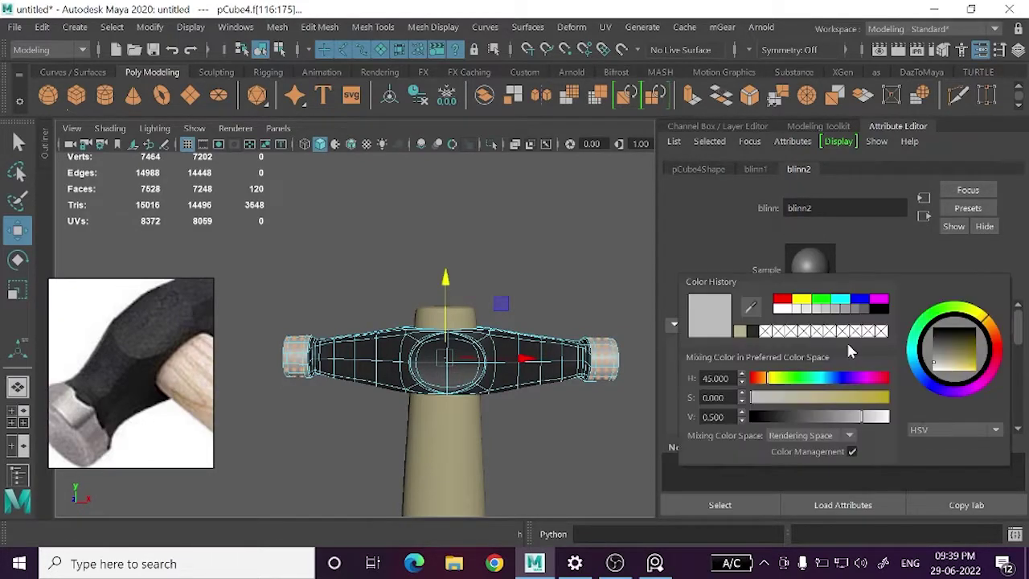
pyautogui.moveTo(857, 423); pyautogui.dragTo(811, 418)
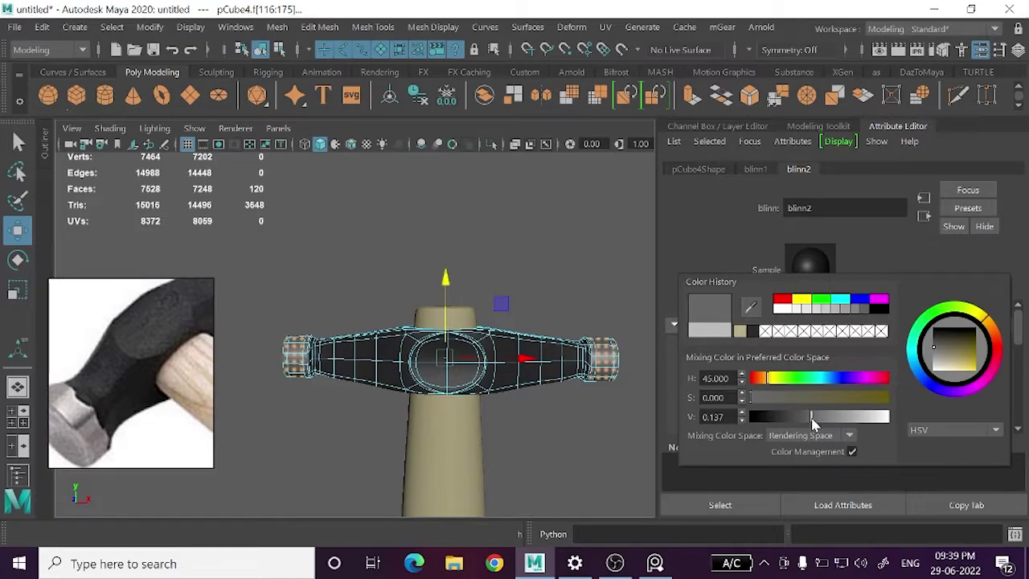
pyautogui.click(567, 240)
pyautogui.rightClick(584, 211)
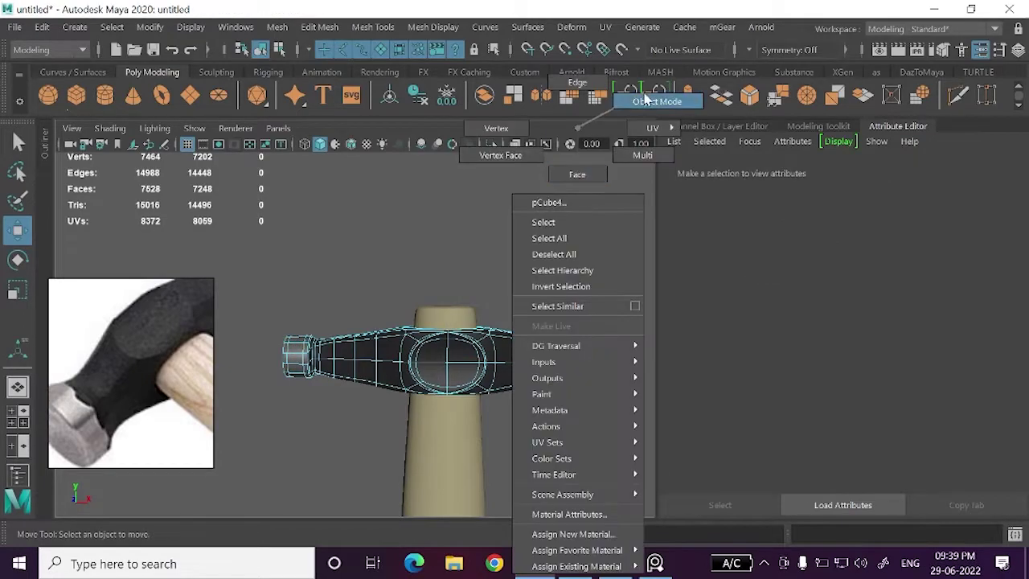
pyautogui.click(555, 252)
pyautogui.scroll(-4, 563, 309)
pyautogui.keyDown('alt'); pyautogui.moveTo(493, 326); pyautogui.dragTo(612, 208); pyautogui.keyUp('alt')
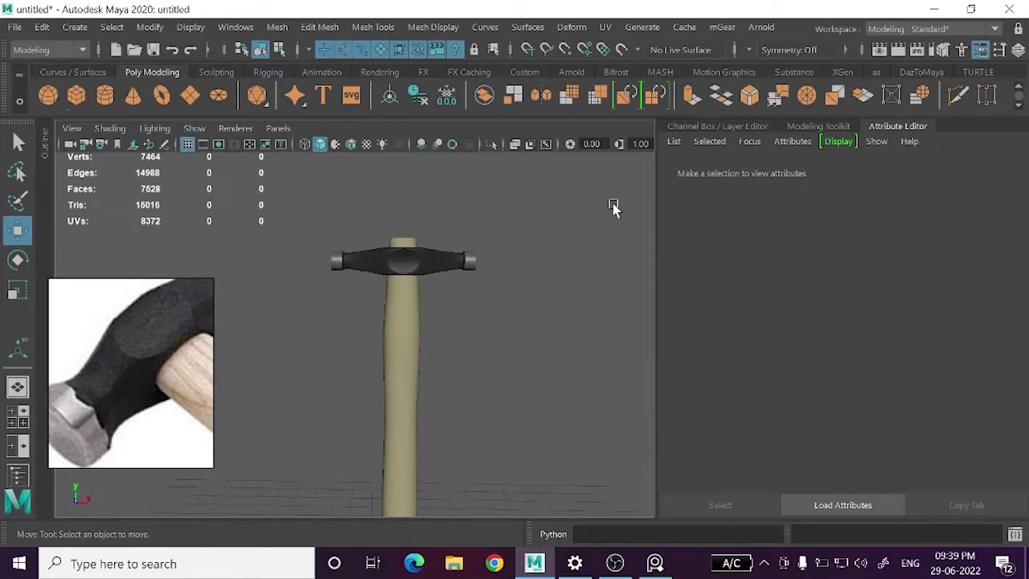
# - Collapse the Attribute Editor and zoom out on the shaded hammer
pyautogui.click(889, 131)
pyautogui.scroll(-1, 609, 329)
pyautogui.scroll(-2, 579, 361)
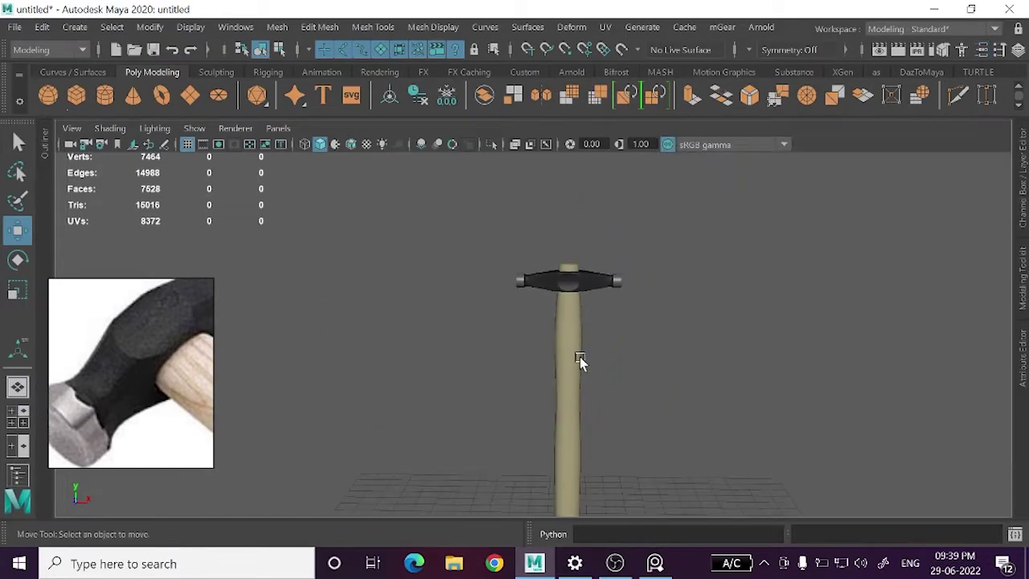
pyautogui.moveTo(579, 361)
pyautogui.keyDown('alt'); pyautogui.mouseDown()
pyautogui.moveTo(567, 292)
pyautogui.moveTo(689, 299)
pyautogui.moveTo(506, 287)
pyautogui.moveTo(604, 293)
pyautogui.moveTo(552, 344)
pyautogui.mouseUp(); pyautogui.keyUp('alt')
pyautogui.rightClick(614, 561)
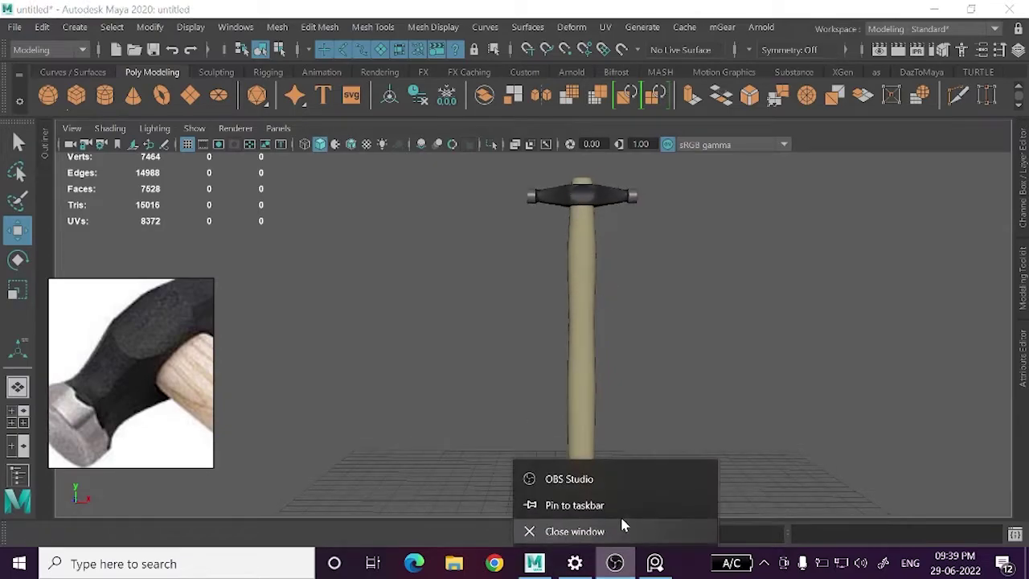
pyautogui.click(611, 525)
pyautogui.click(636, 305)
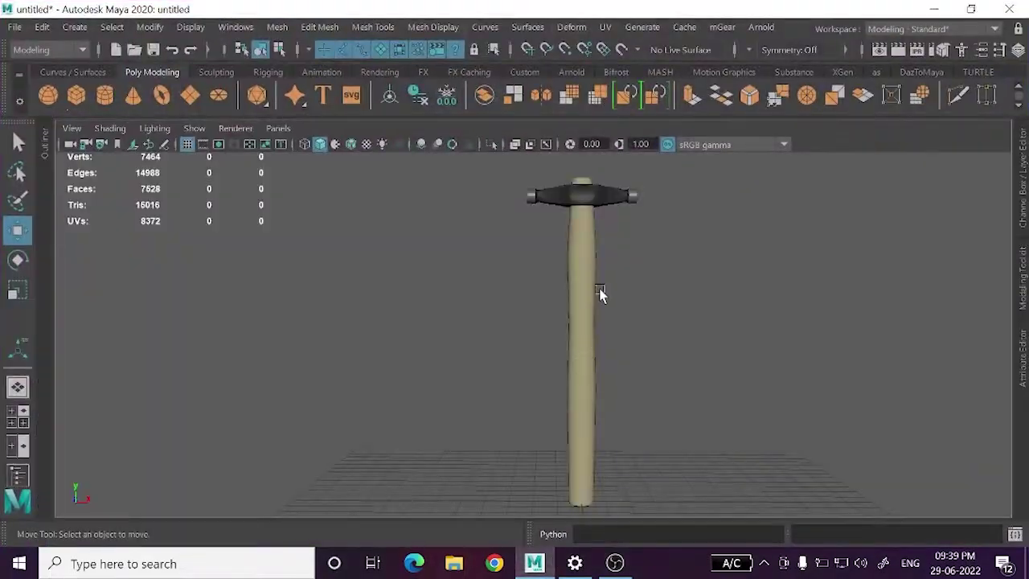
# - Tumble, dolly and pan around the finished hammer, viewing it from above and front
pyautogui.moveTo(450, 269)
pyautogui.keyDown('alt'); pyautogui.mouseDown()
pyautogui.moveTo(512, 265)
pyautogui.moveTo(390, 305)
pyautogui.moveTo(455, 270)
pyautogui.moveTo(457, 329)
pyautogui.mouseUp(); pyautogui.keyUp('alt')
pyautogui.scroll(3, 443, 369)
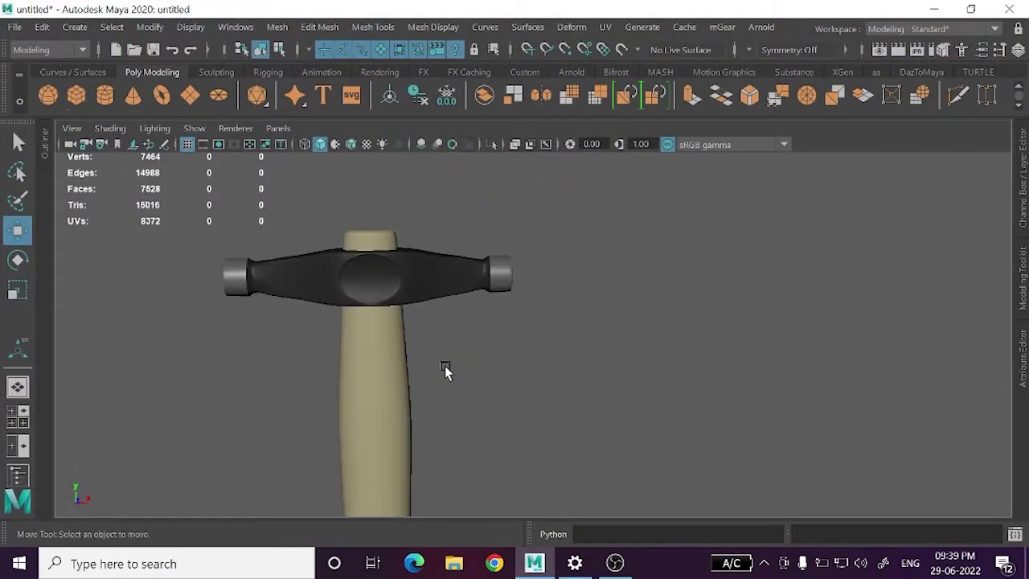
pyautogui.keyDown('alt'); pyautogui.moveTo(443, 370); pyautogui.dragTo(405, 333); pyautogui.keyUp('alt')
pyautogui.scroll(2, 492, 381)
pyautogui.moveTo(492, 380)
pyautogui.keyDown('alt'); pyautogui.mouseDown()
pyautogui.moveTo(554, 370)
pyautogui.moveTo(515, 409)
pyautogui.moveTo(510, 437)
pyautogui.moveTo(466, 426)
pyautogui.moveTo(457, 394)
pyautogui.mouseUp(); pyautogui.keyUp('alt')
pyautogui.scroll(3, 480, 310)
pyautogui.moveTo(480, 312)
pyautogui.keyDown('alt'); pyautogui.mouseDown()
pyautogui.moveTo(459, 374)
pyautogui.moveTo(533, 351)
pyautogui.moveTo(523, 349)
pyautogui.moveTo(519, 374)
pyautogui.moveTo(541, 318)
pyautogui.moveTo(551, 329)
pyautogui.moveTo(455, 319)
pyautogui.moveTo(441, 329)
pyautogui.moveTo(673, 335)
pyautogui.moveTo(581, 305)
pyautogui.moveTo(553, 347)
pyautogui.moveTo(597, 352)
pyautogui.moveTo(590, 418)
pyautogui.moveTo(489, 367)
pyautogui.moveTo(560, 361)
pyautogui.mouseUp(); pyautogui.keyUp('alt')
pyautogui.keyDown('alt'); pyautogui.moveTo(561, 361); pyautogui.dragTo(553, 371, button='right'); pyautogui.keyUp('alt')
pyautogui.moveTo(553, 371)
pyautogui.keyDown('alt'); pyautogui.mouseDown()
pyautogui.moveTo(570, 294)
pyautogui.moveTo(583, 289)
pyautogui.mouseUp(); pyautogui.keyUp('alt')
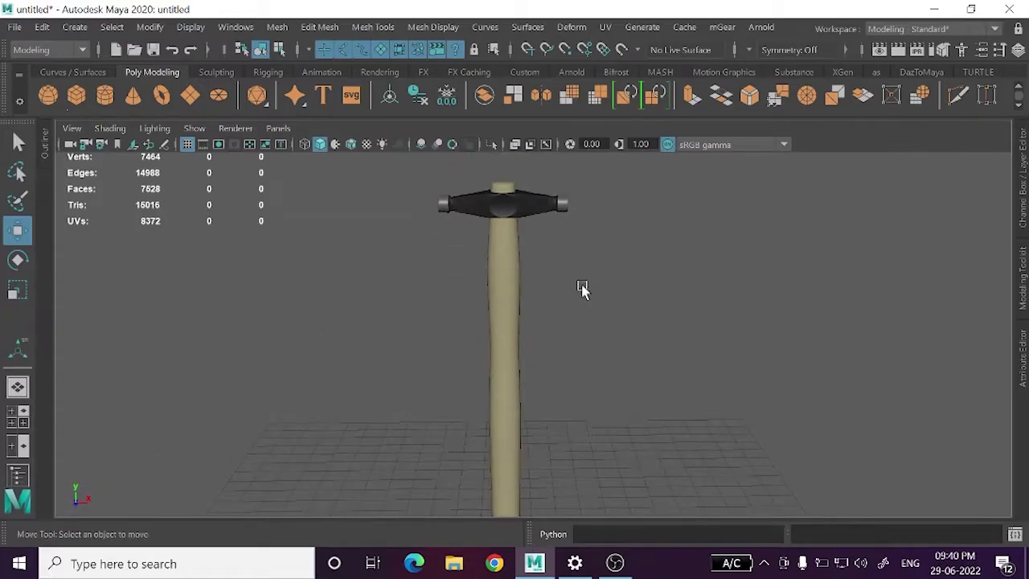
pyautogui.moveTo(584, 289)
pyautogui.keyDown('alt'); pyautogui.mouseDown(button='middle')
pyautogui.moveTo(590, 236)
pyautogui.moveTo(556, 290)
pyautogui.moveTo(560, 320)
pyautogui.mouseUp(button='middle'); pyautogui.keyUp('alt')
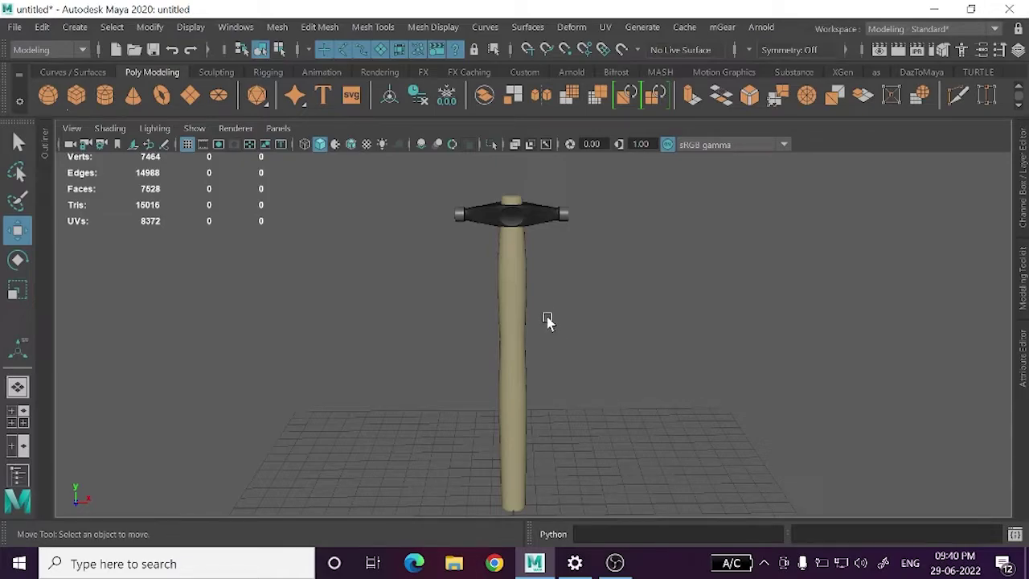
pyautogui.keyDown('alt'); pyautogui.moveTo(545, 332); pyautogui.dragTo(556, 345, button='middle'); pyautogui.keyUp('alt')
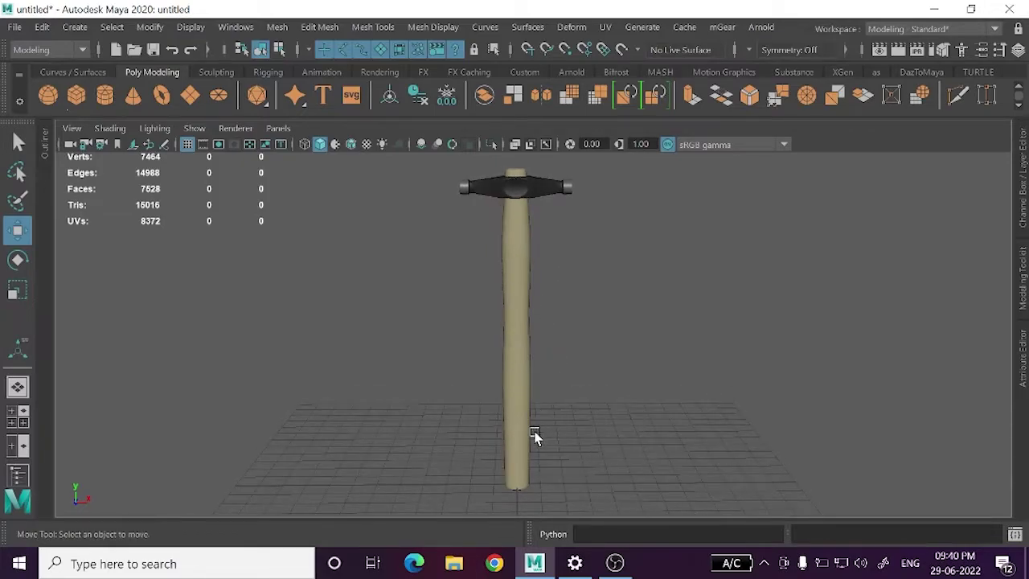